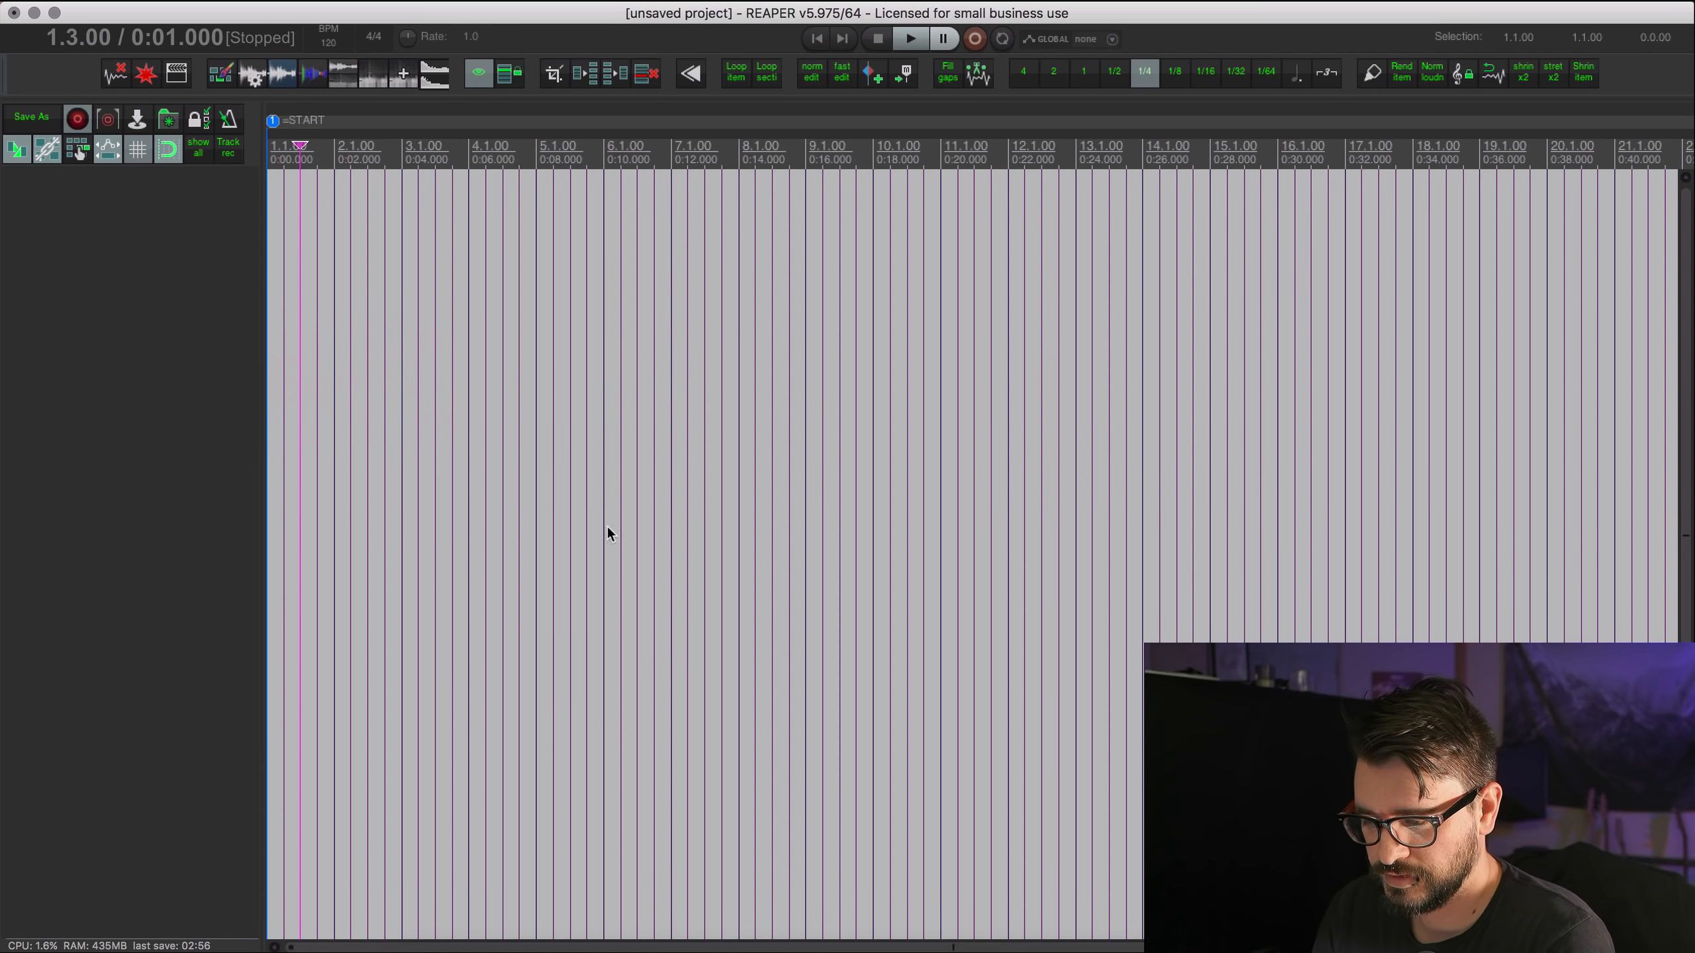
# Add a new track with the Kontakt 5 (8 out) instrument and decline the extra routing tracks.
pyautogui.scroll(-3, 274, 747)
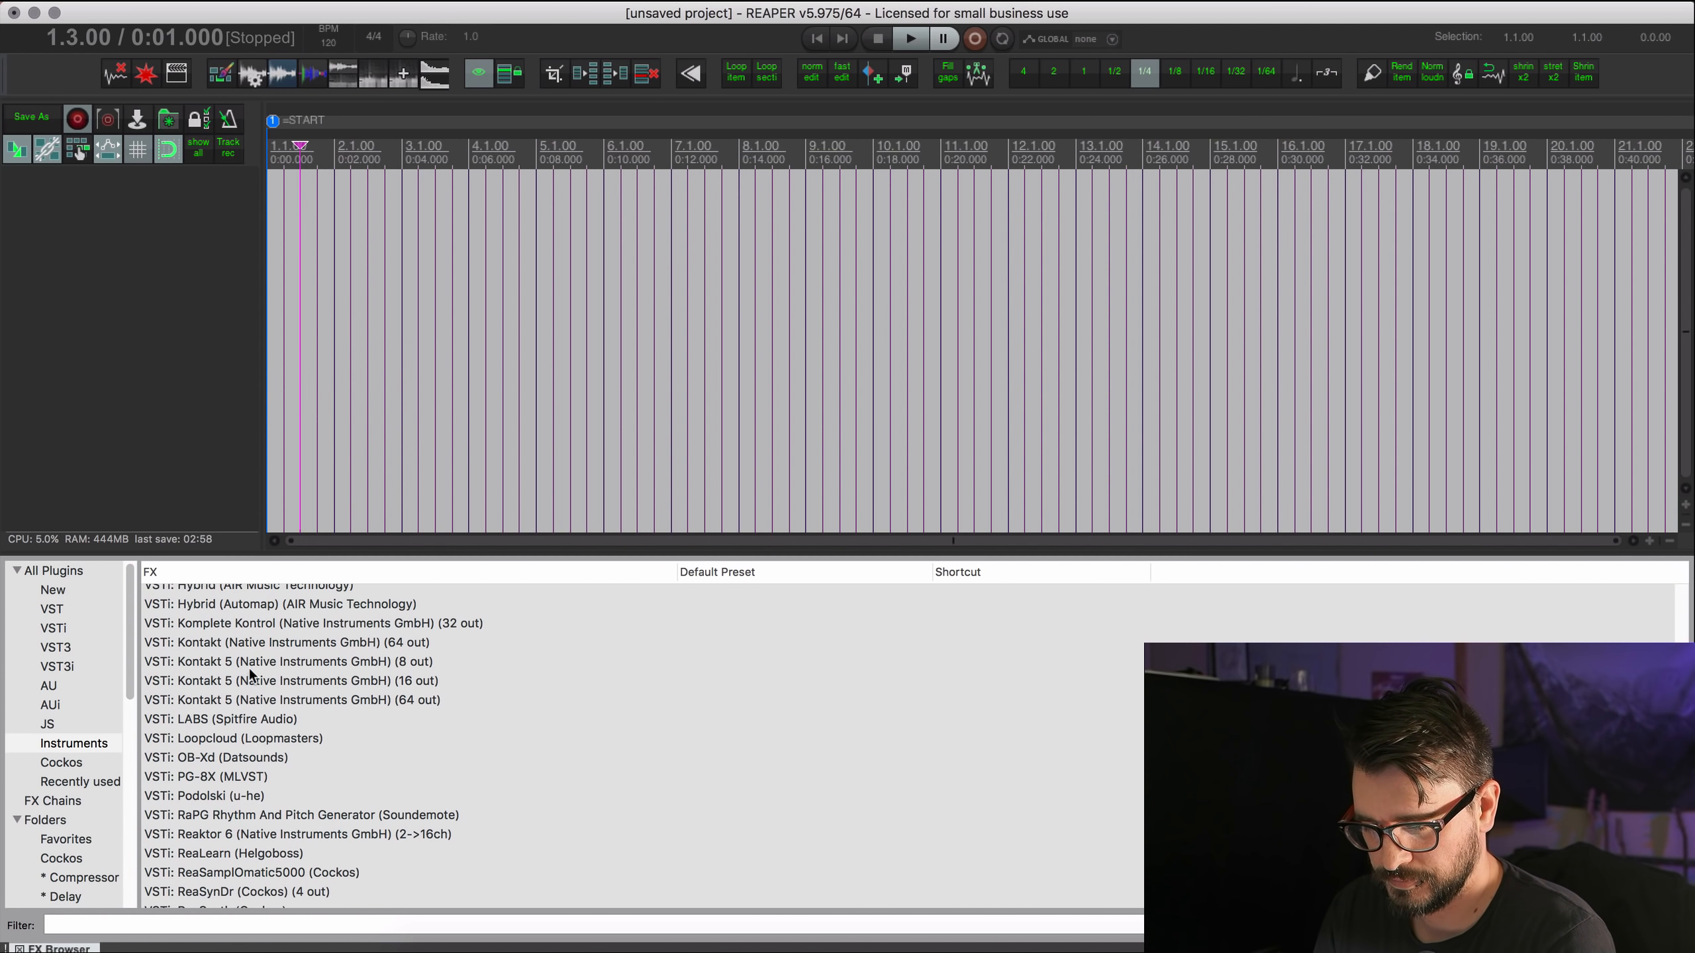
pyautogui.click(267, 643)
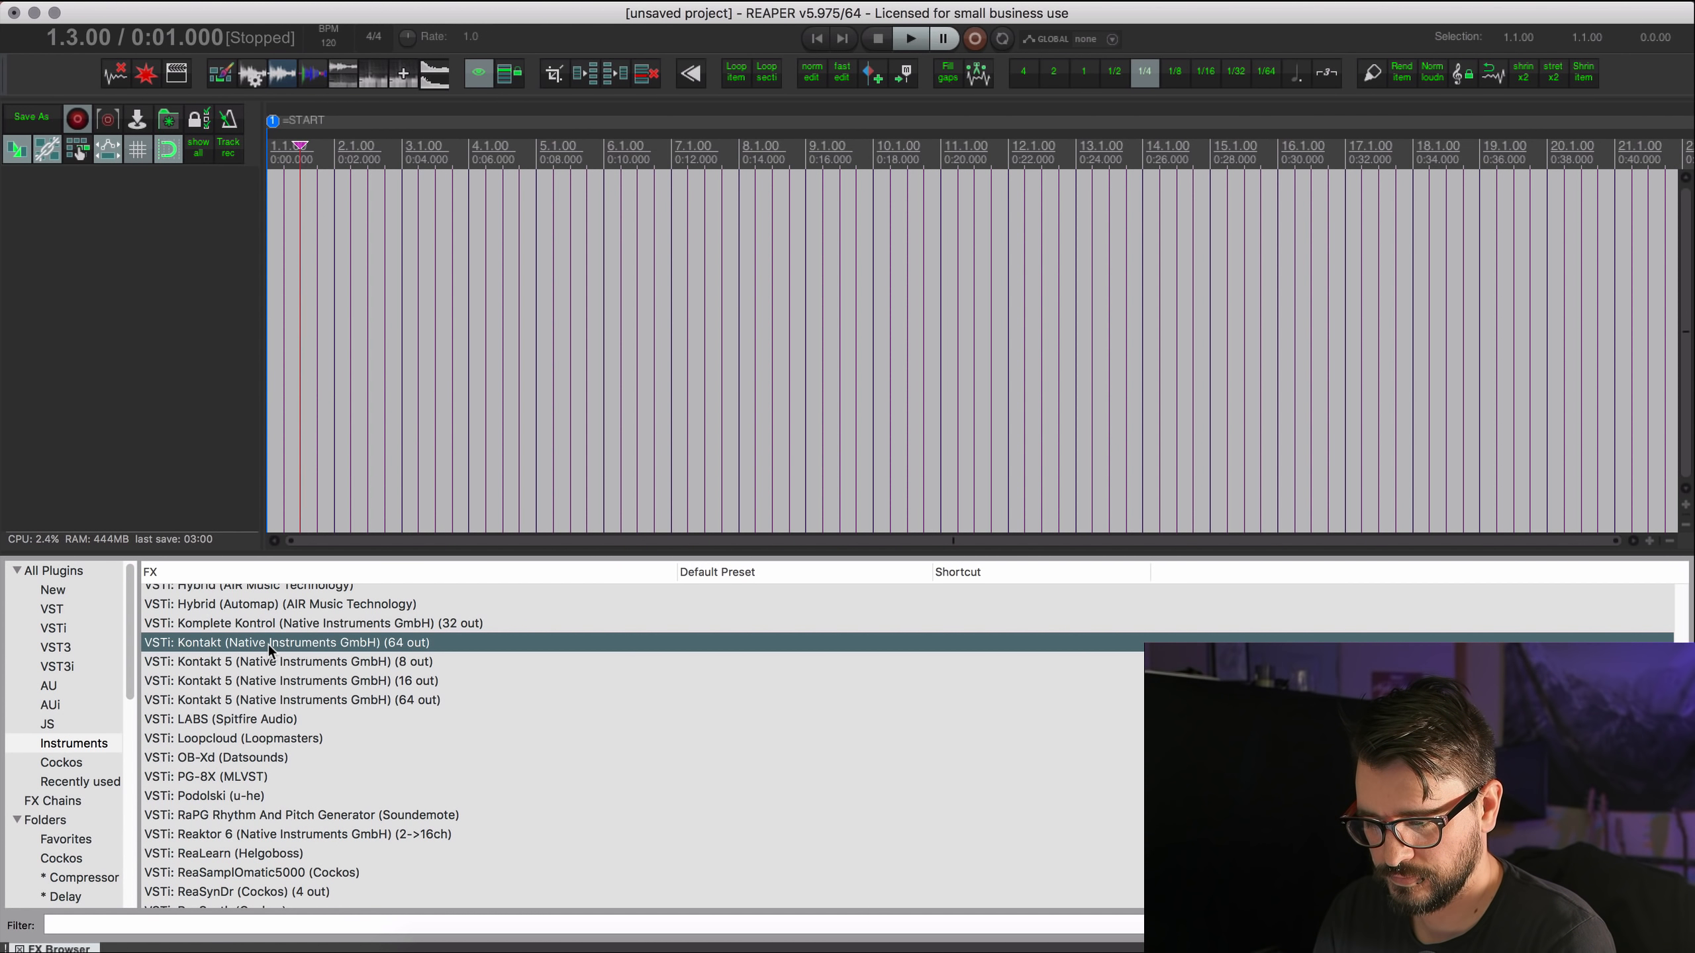
pyautogui.click(315, 664)
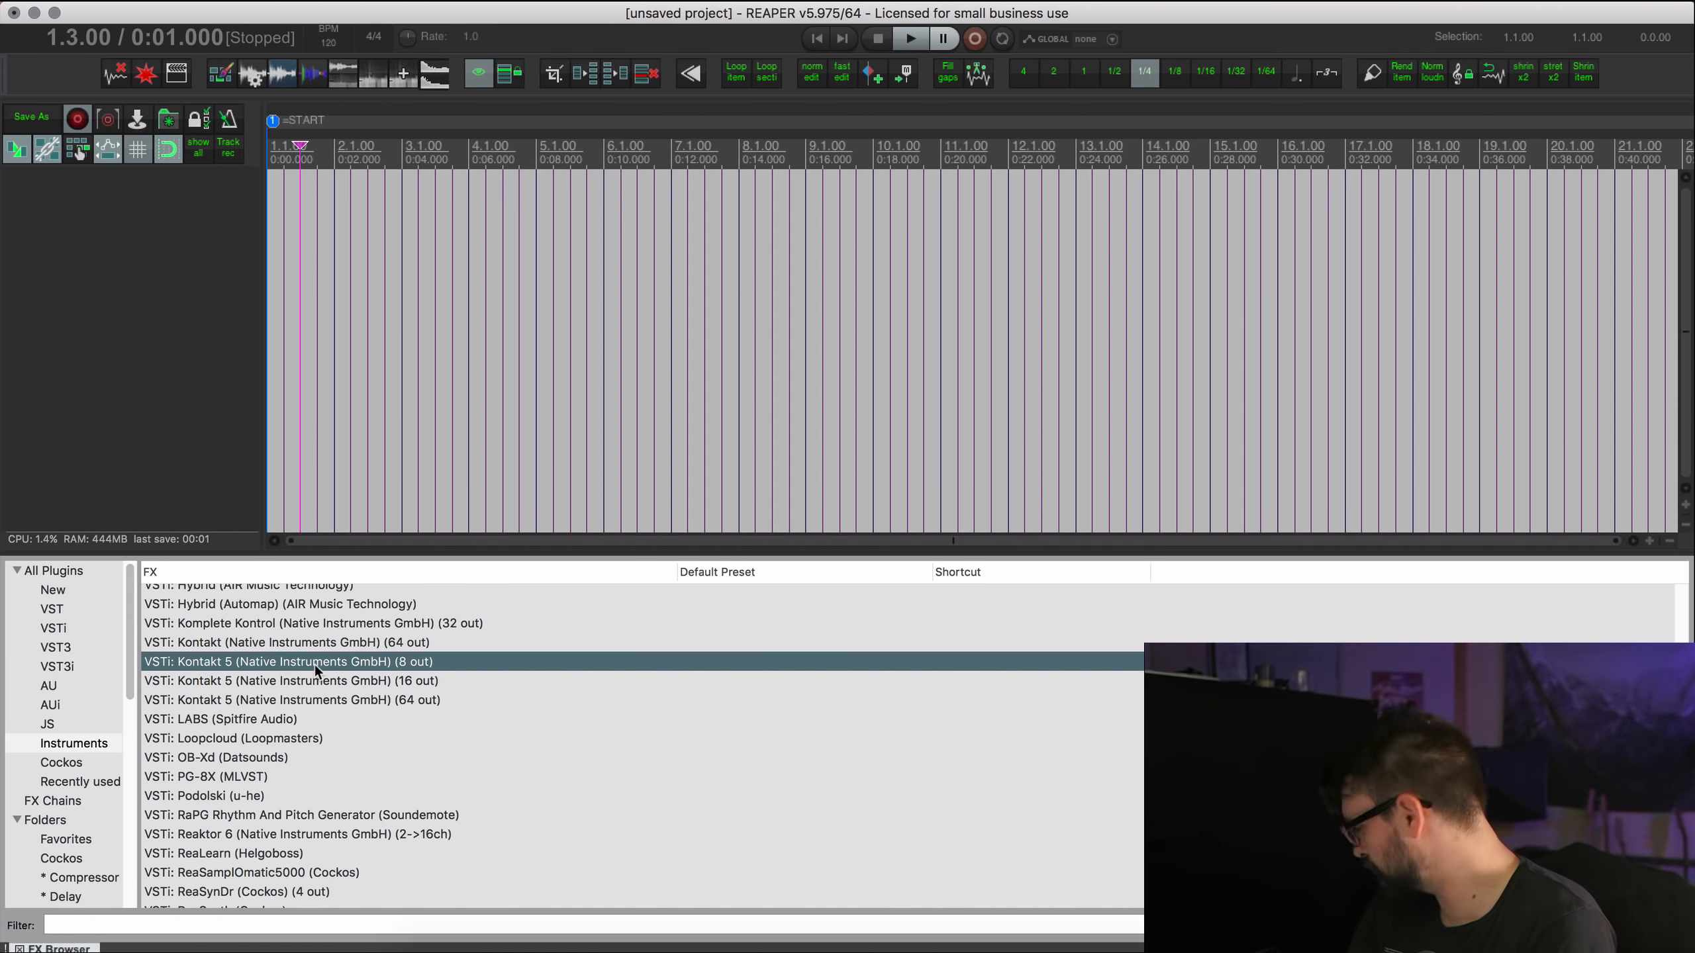
pyautogui.moveTo(315, 665); pyautogui.dragTo(350, 179)
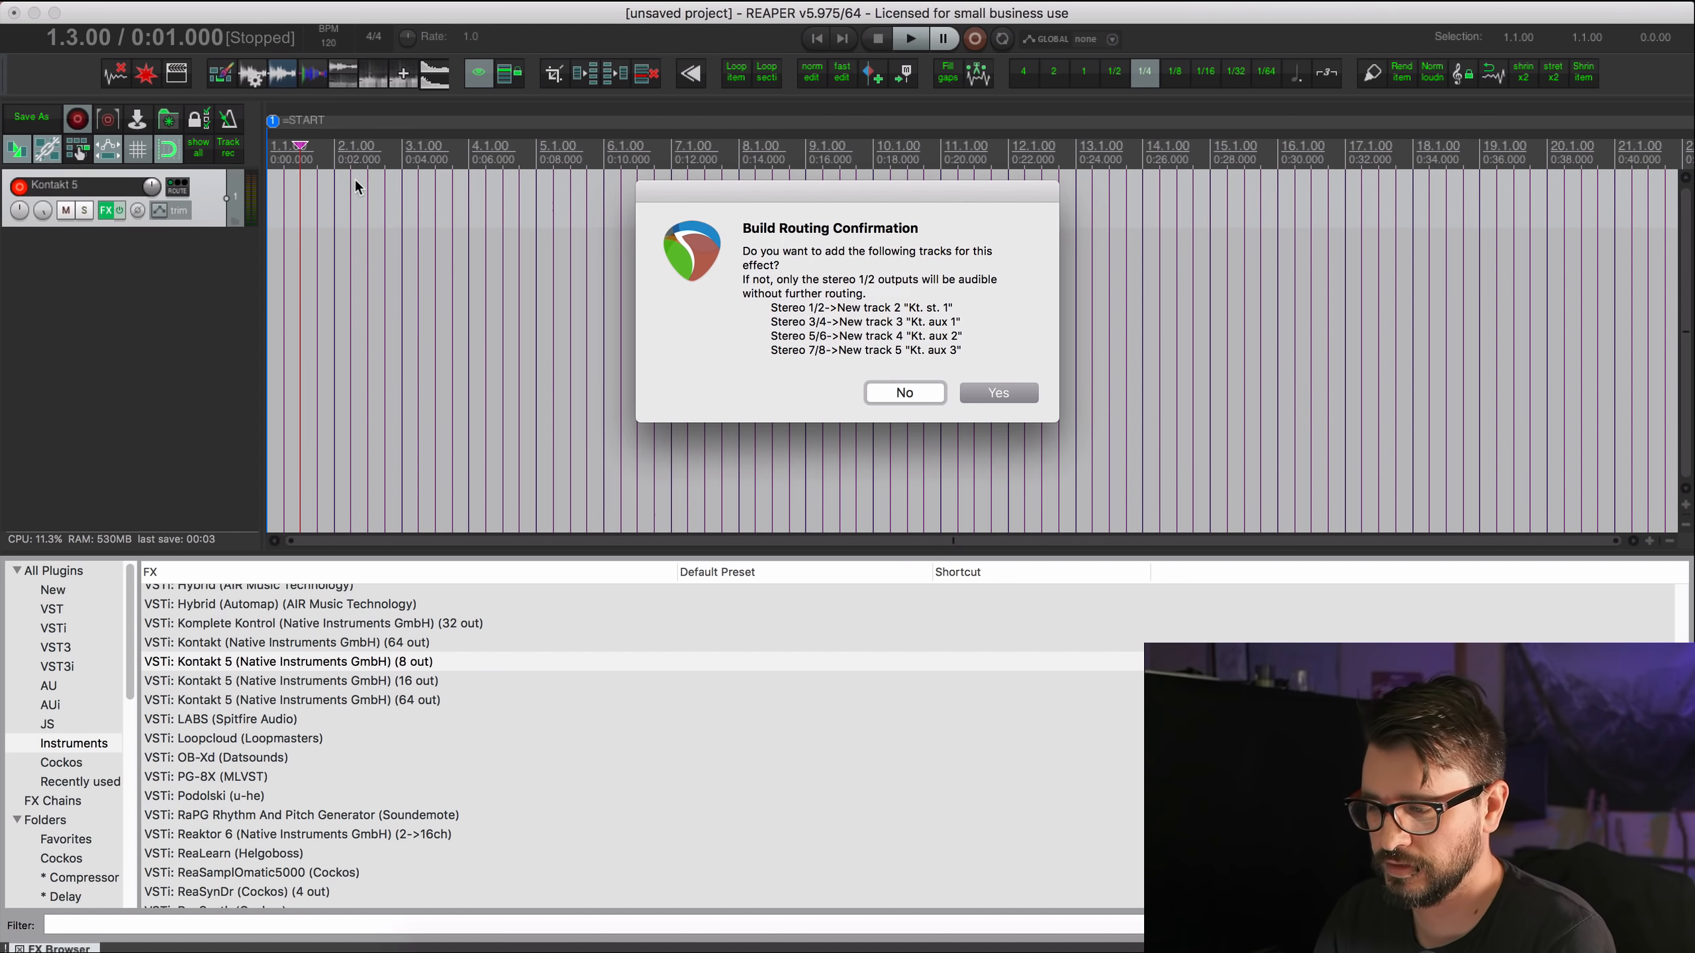
pyautogui.click(890, 392)
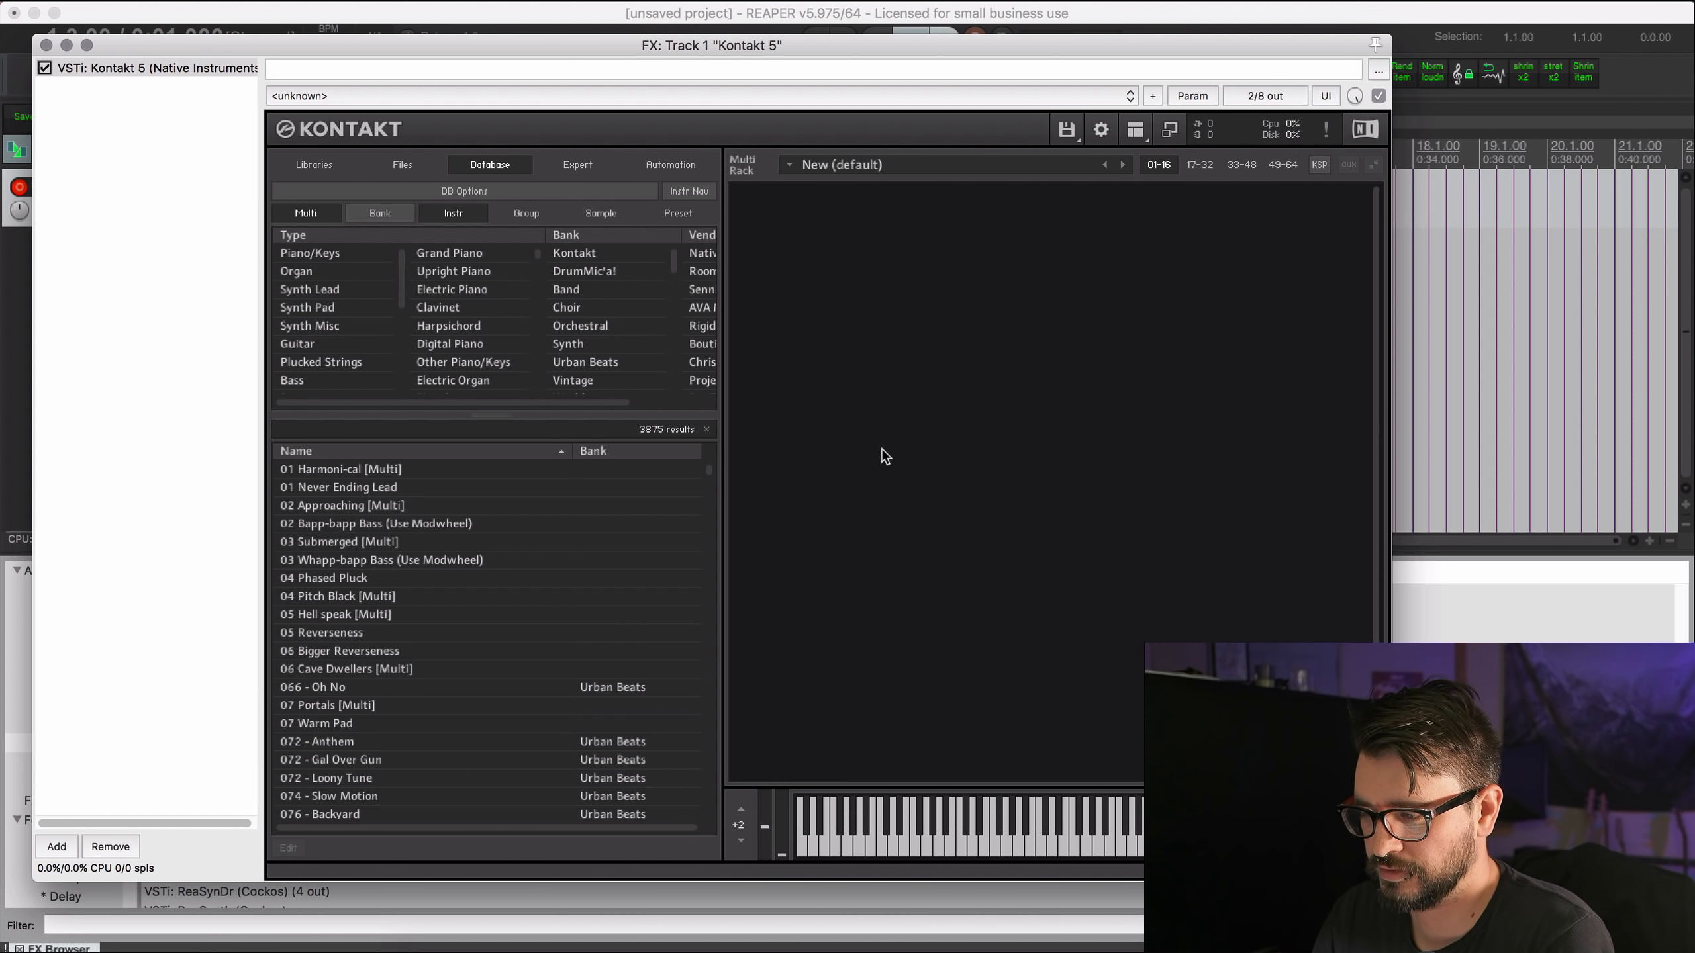
# Load the PRISM - AVA MUSIC GROUP instrument into Kontakt, rotate its triangle to kick 2 and close the plugin window.
pyautogui.rightClick(917, 402)
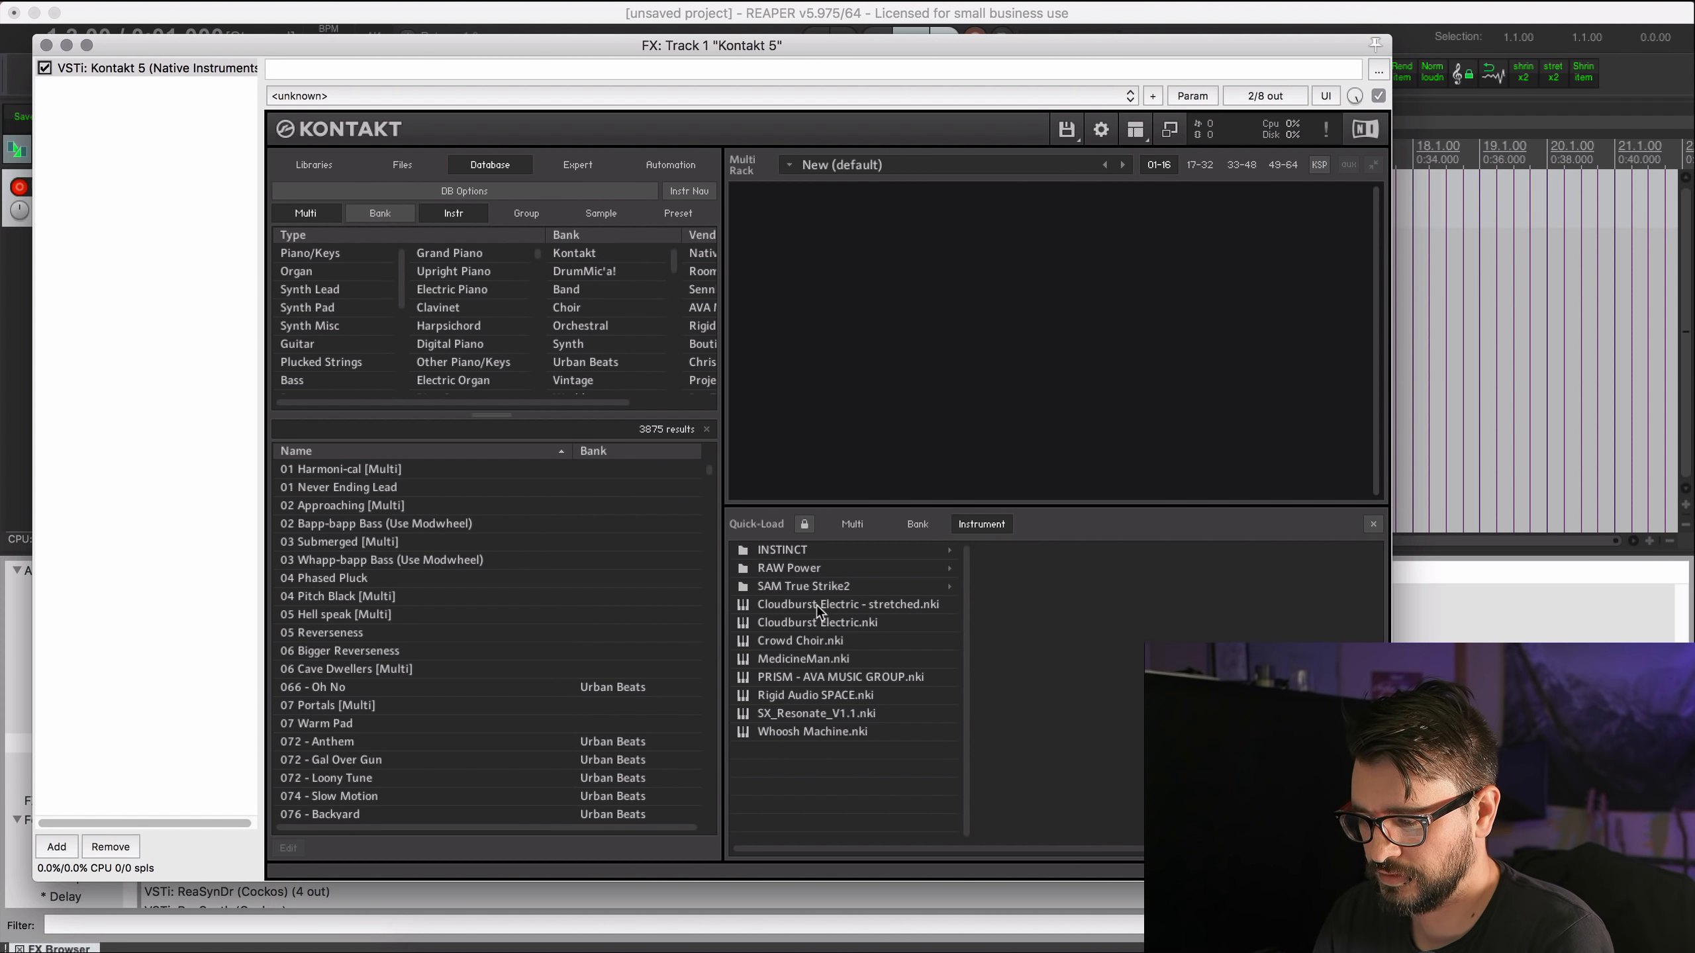
pyautogui.doubleClick(819, 676)
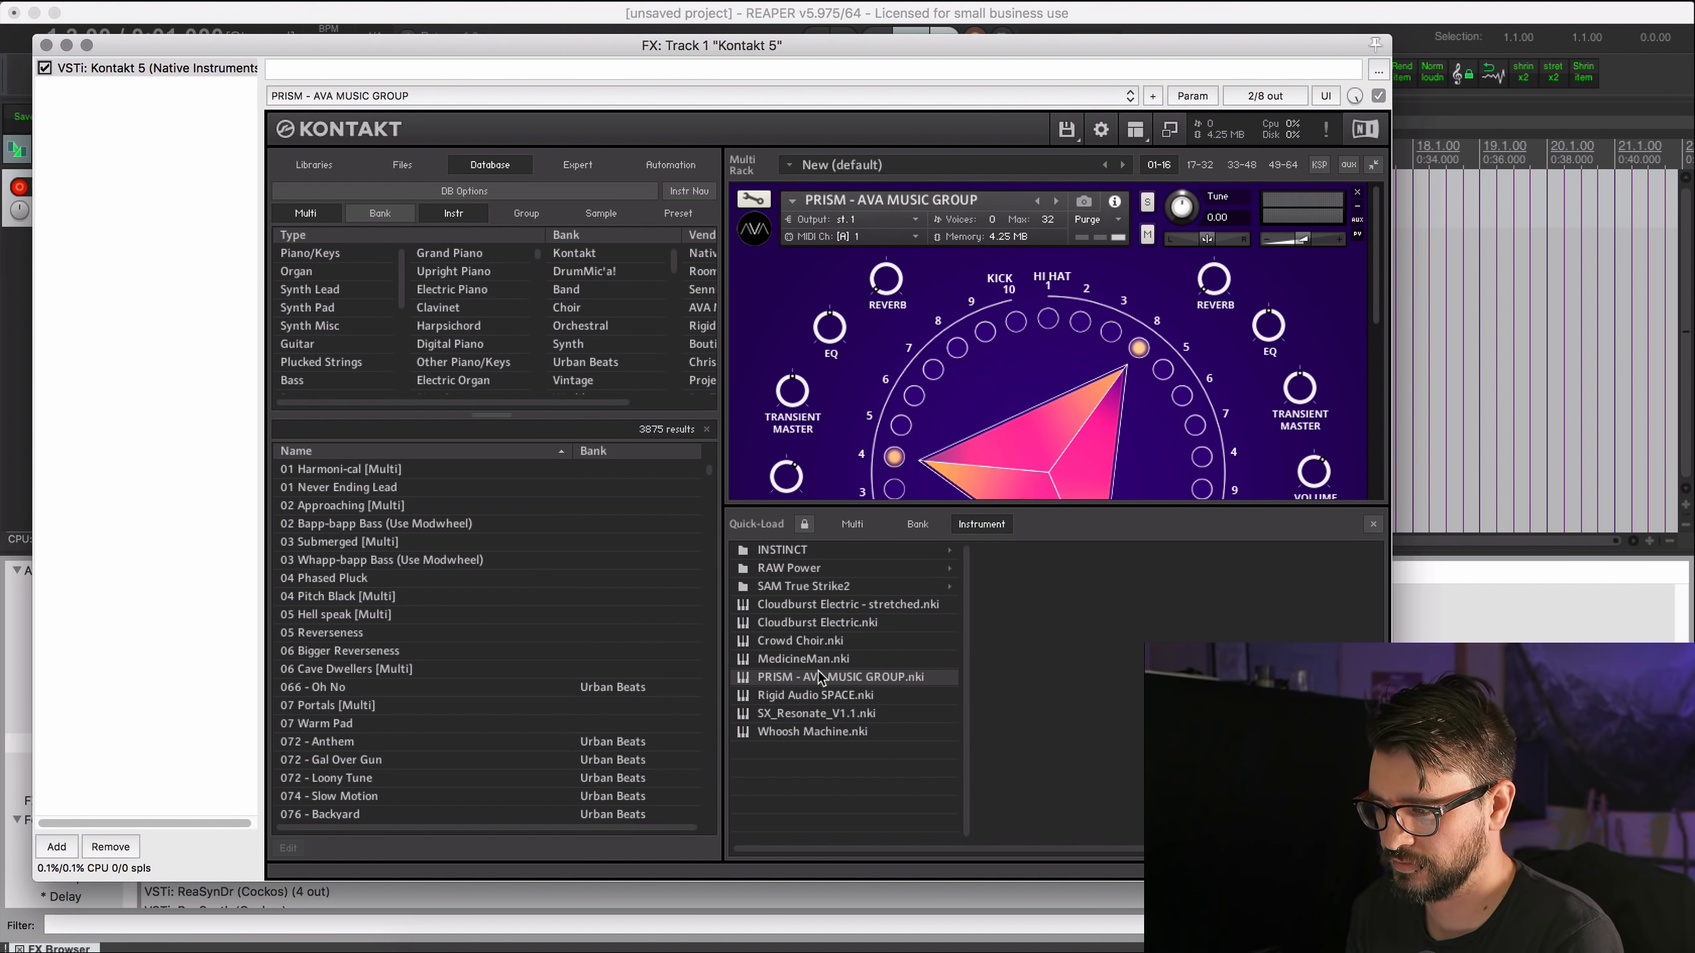
pyautogui.click(1374, 525)
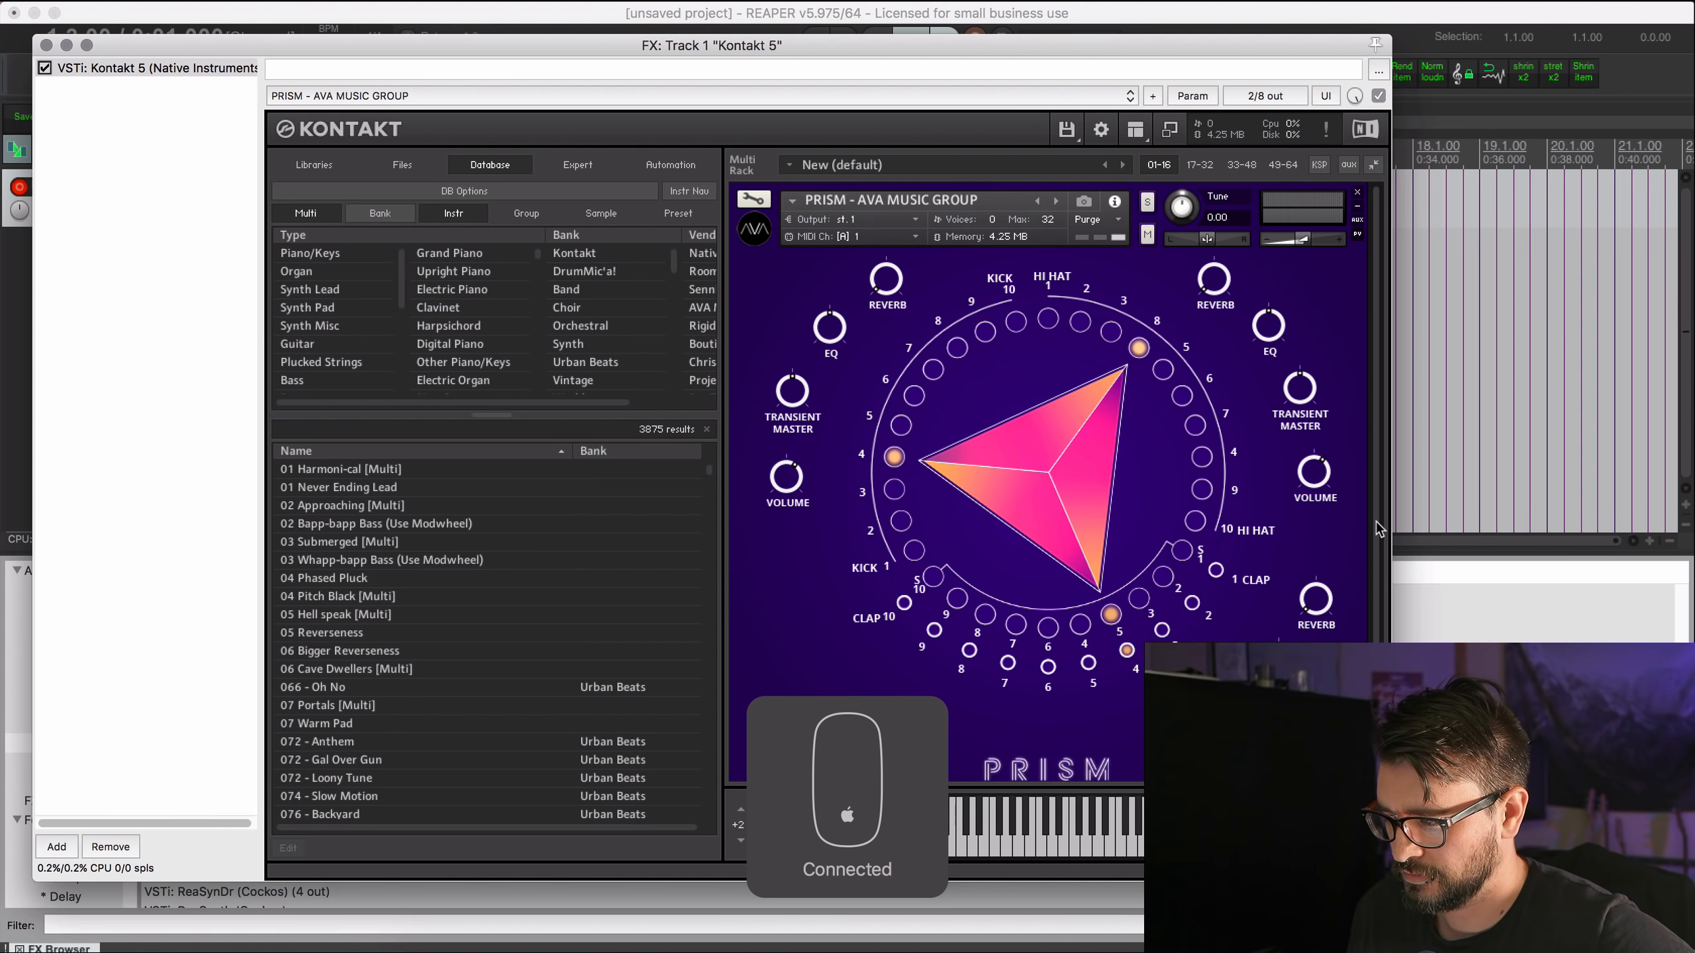
pyautogui.moveTo(948, 462); pyautogui.dragTo(941, 515)
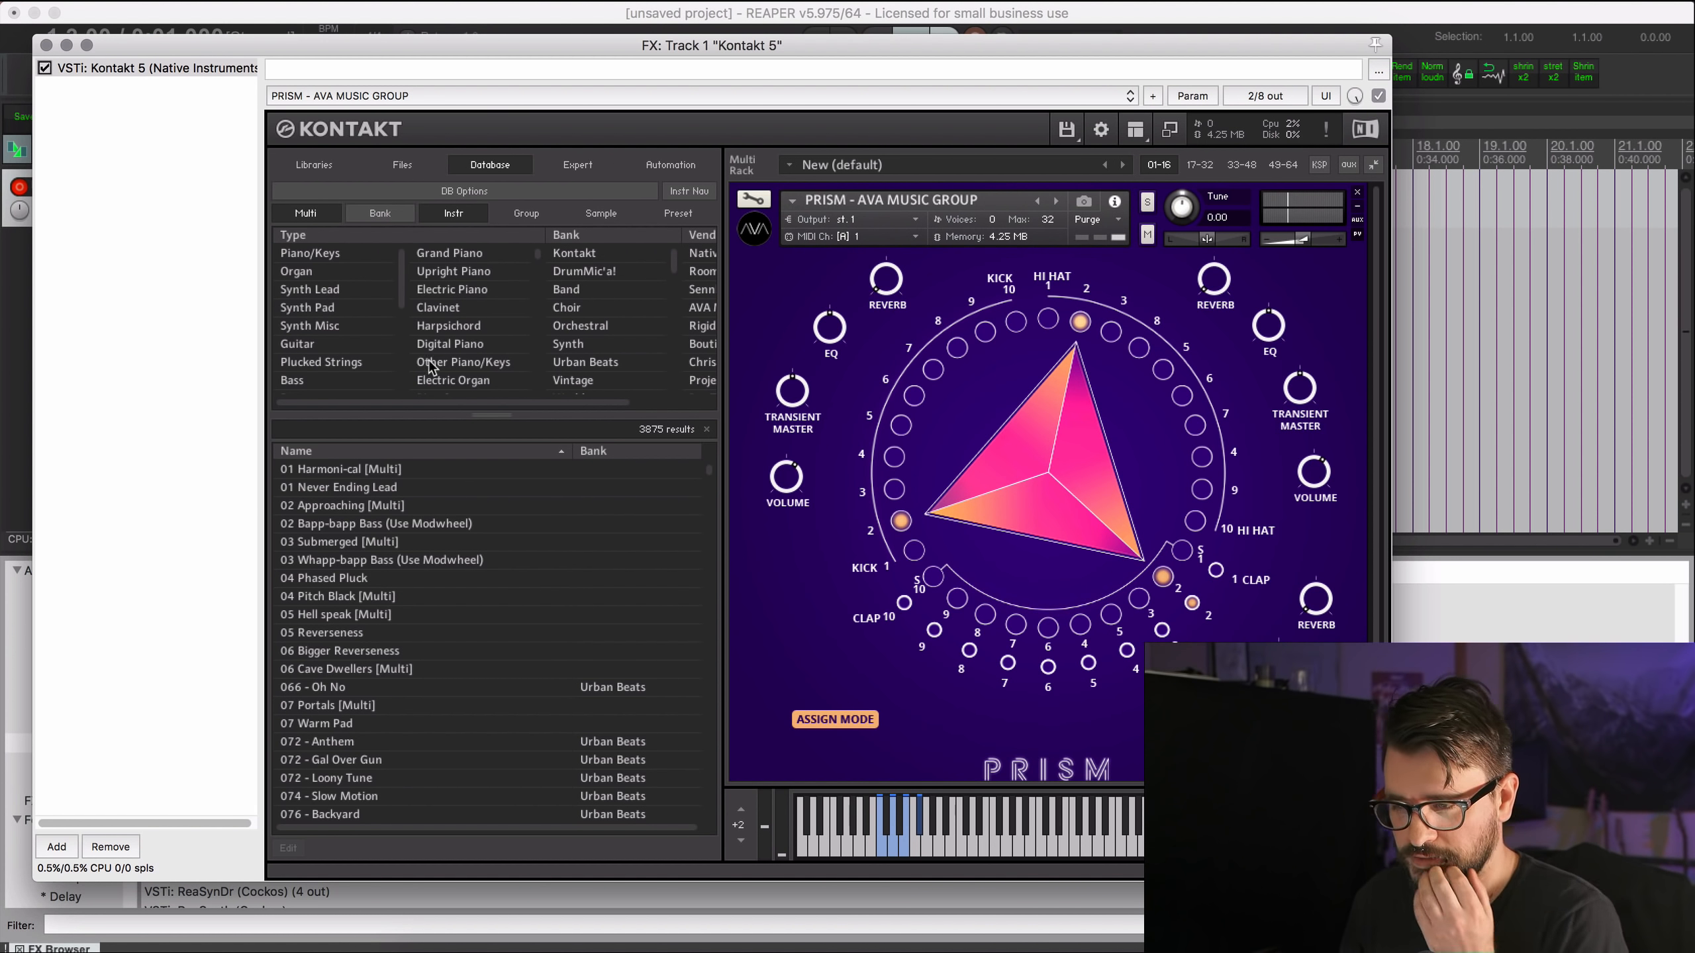
pyautogui.click(67, 45)
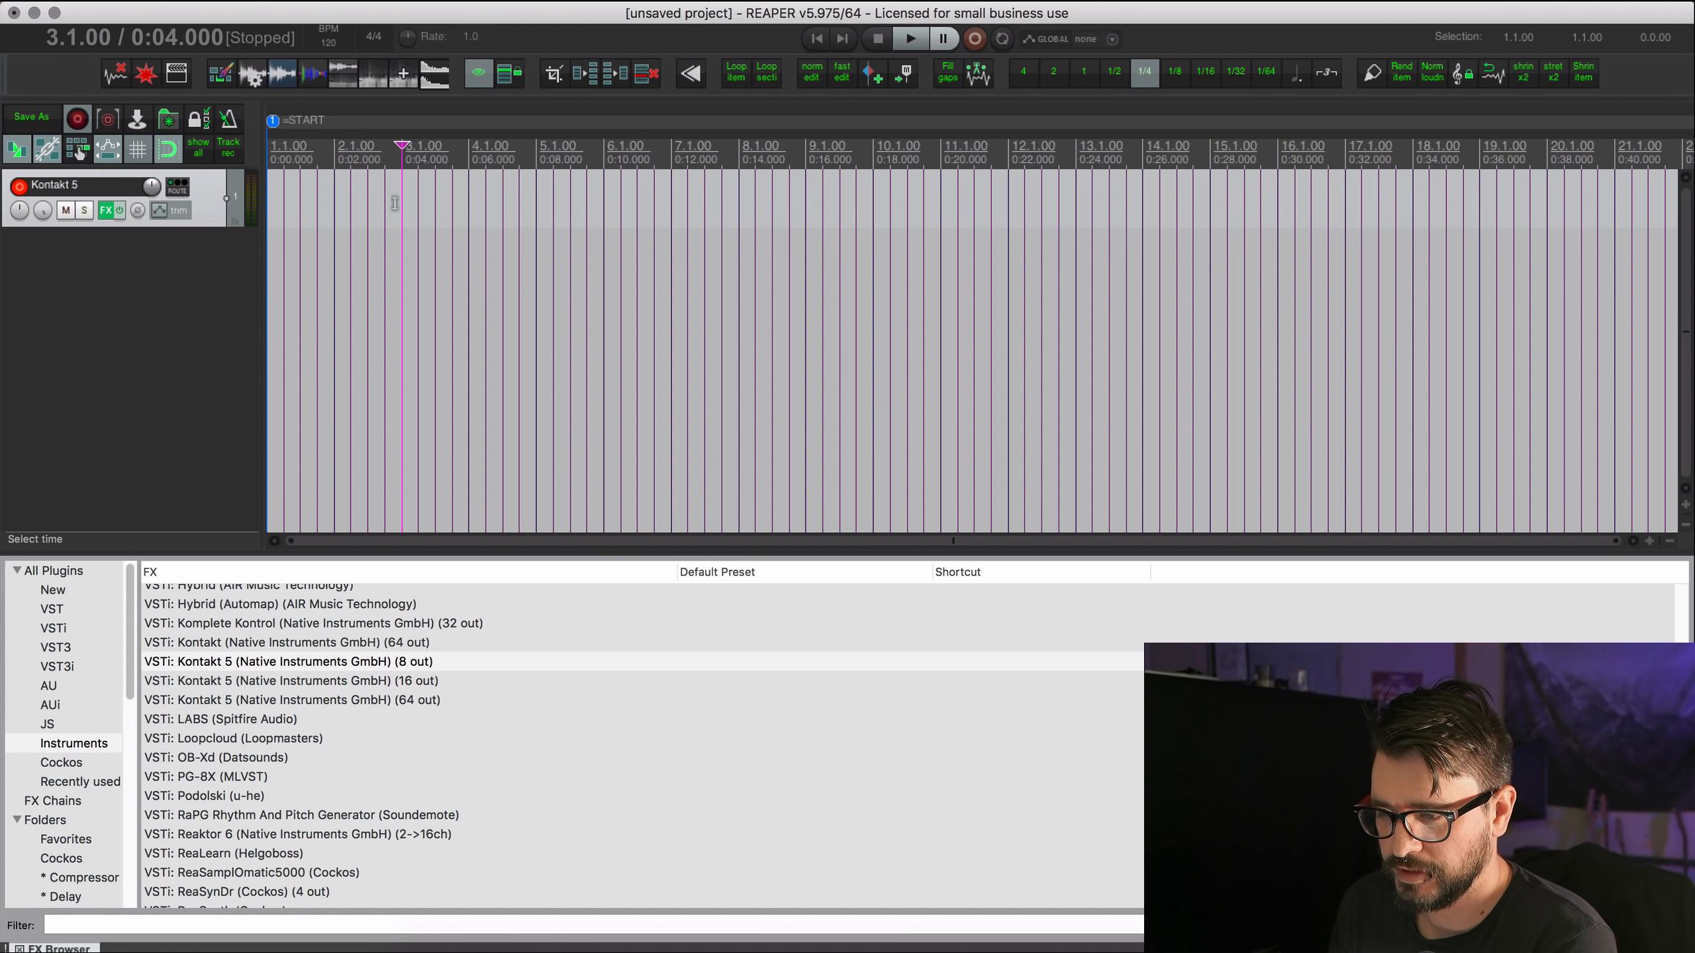
# Draw an empty MIDI item from measure 1 to measure 3 on the Kontakt 5 track and open it for editing.
pyautogui.moveTo(403, 199); pyautogui.dragTo(268, 200)
pyautogui.scroll(3, 302, 257)
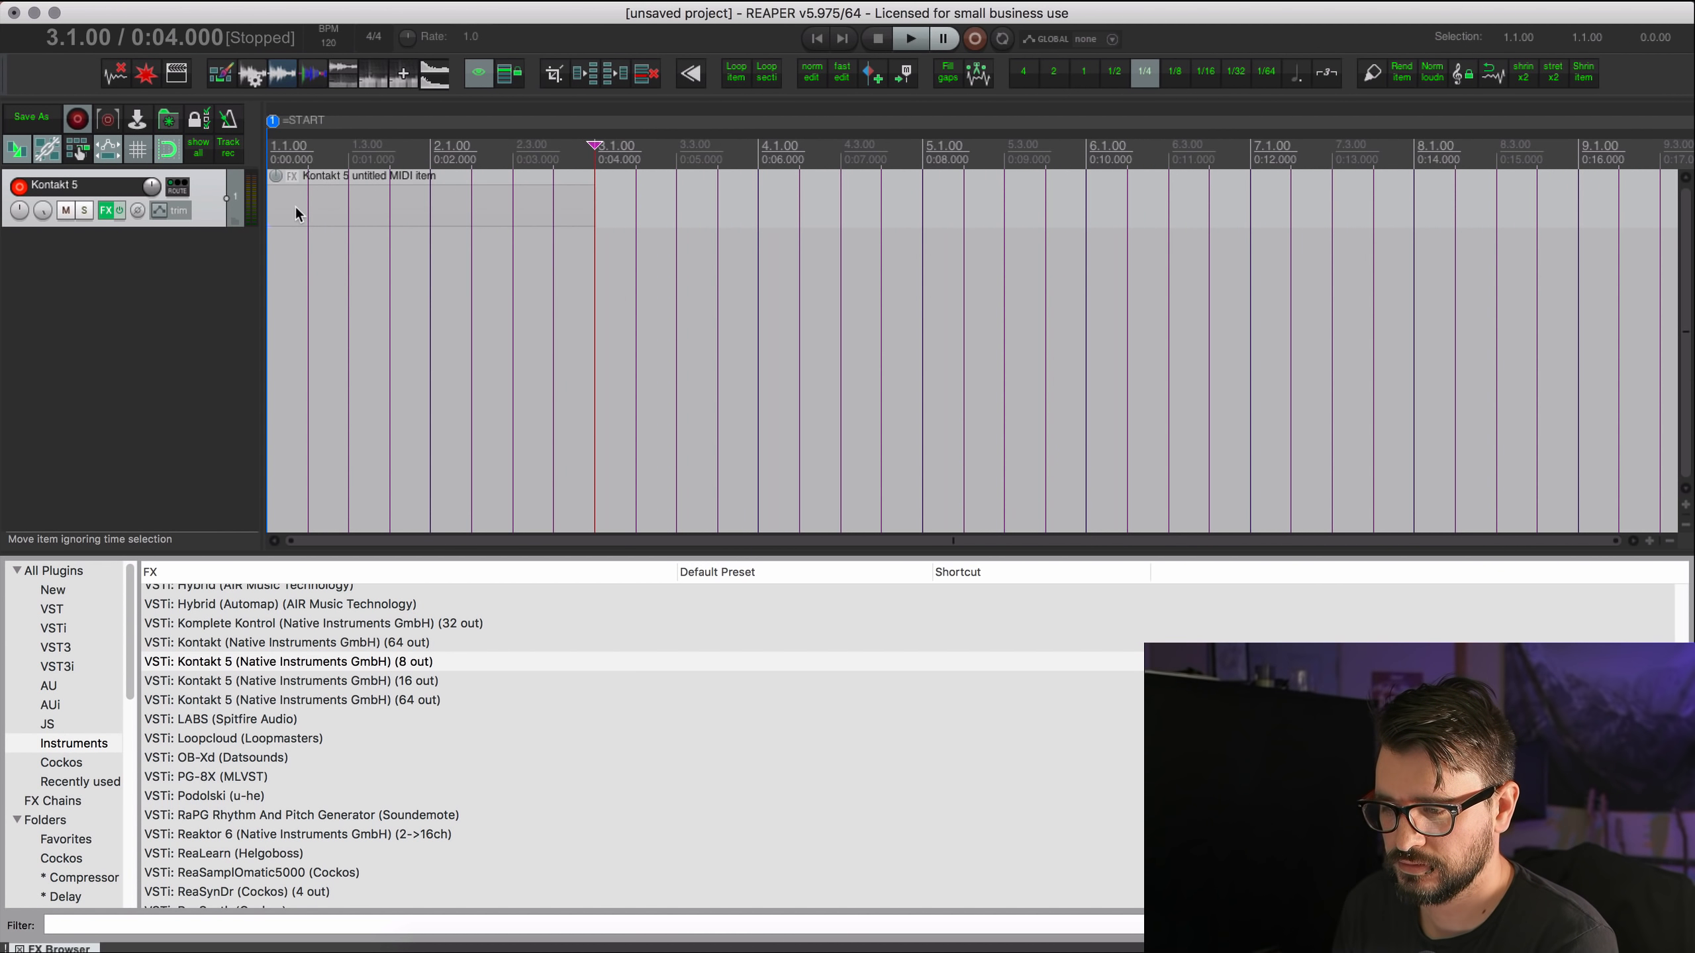
pyautogui.doubleClick(294, 204)
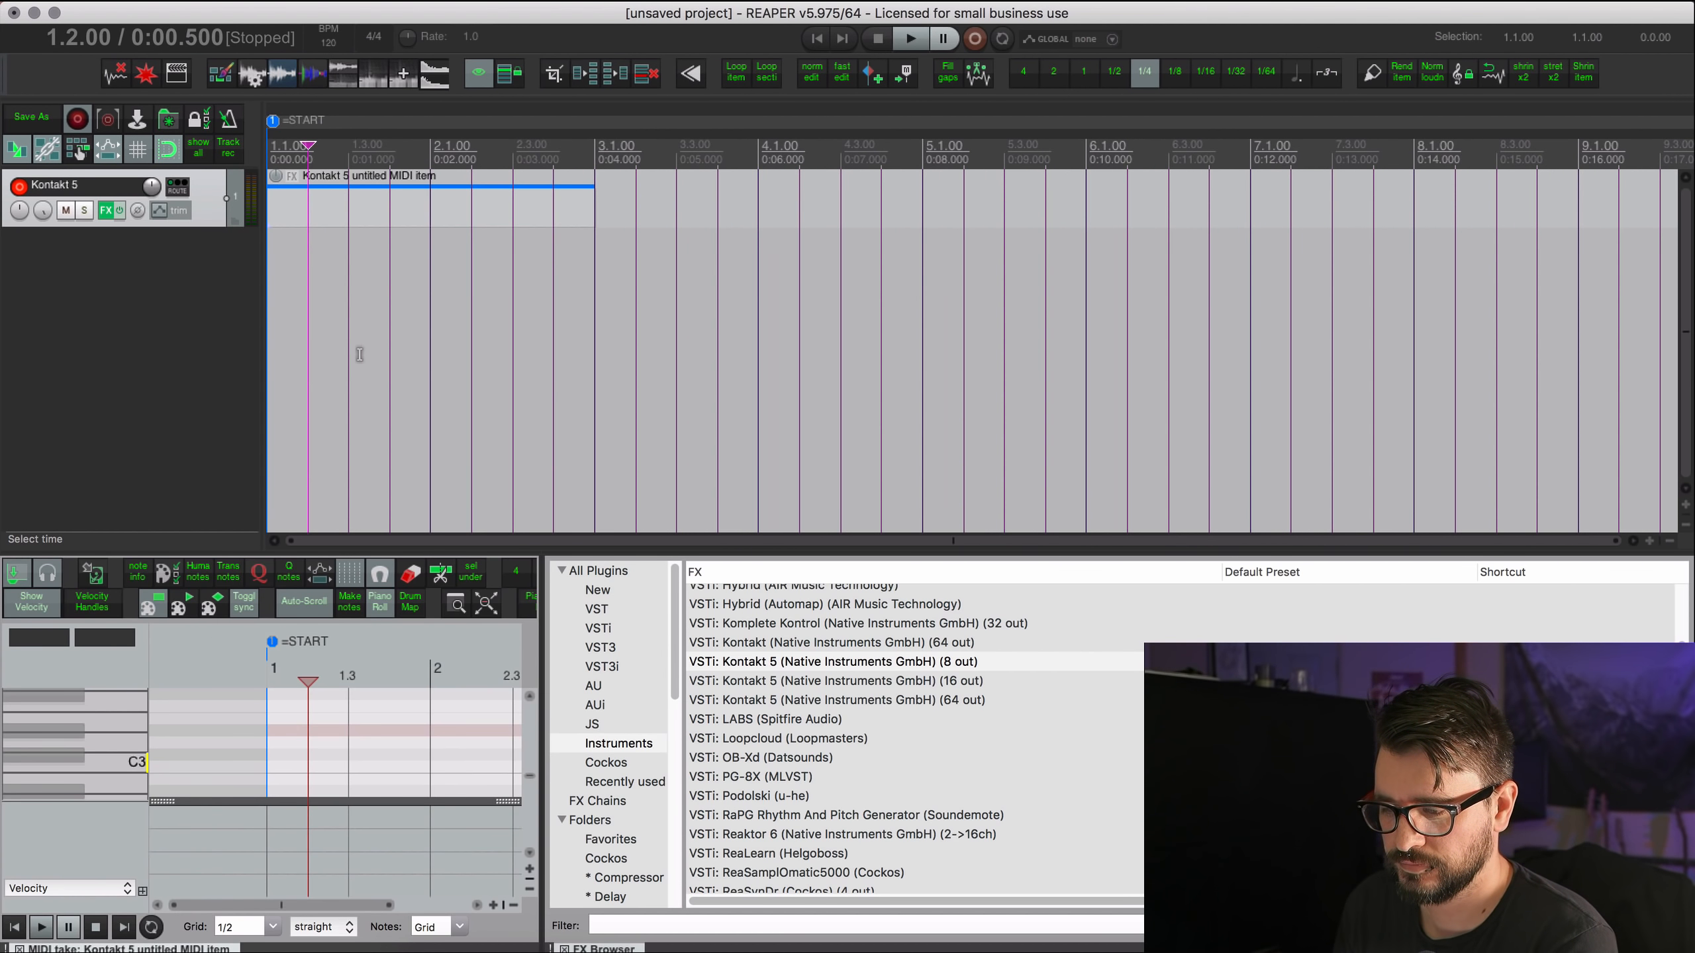
# Close the FX browser and enlarge the docked MIDI editor so it fills most of the window.
pyautogui.click(564, 950)
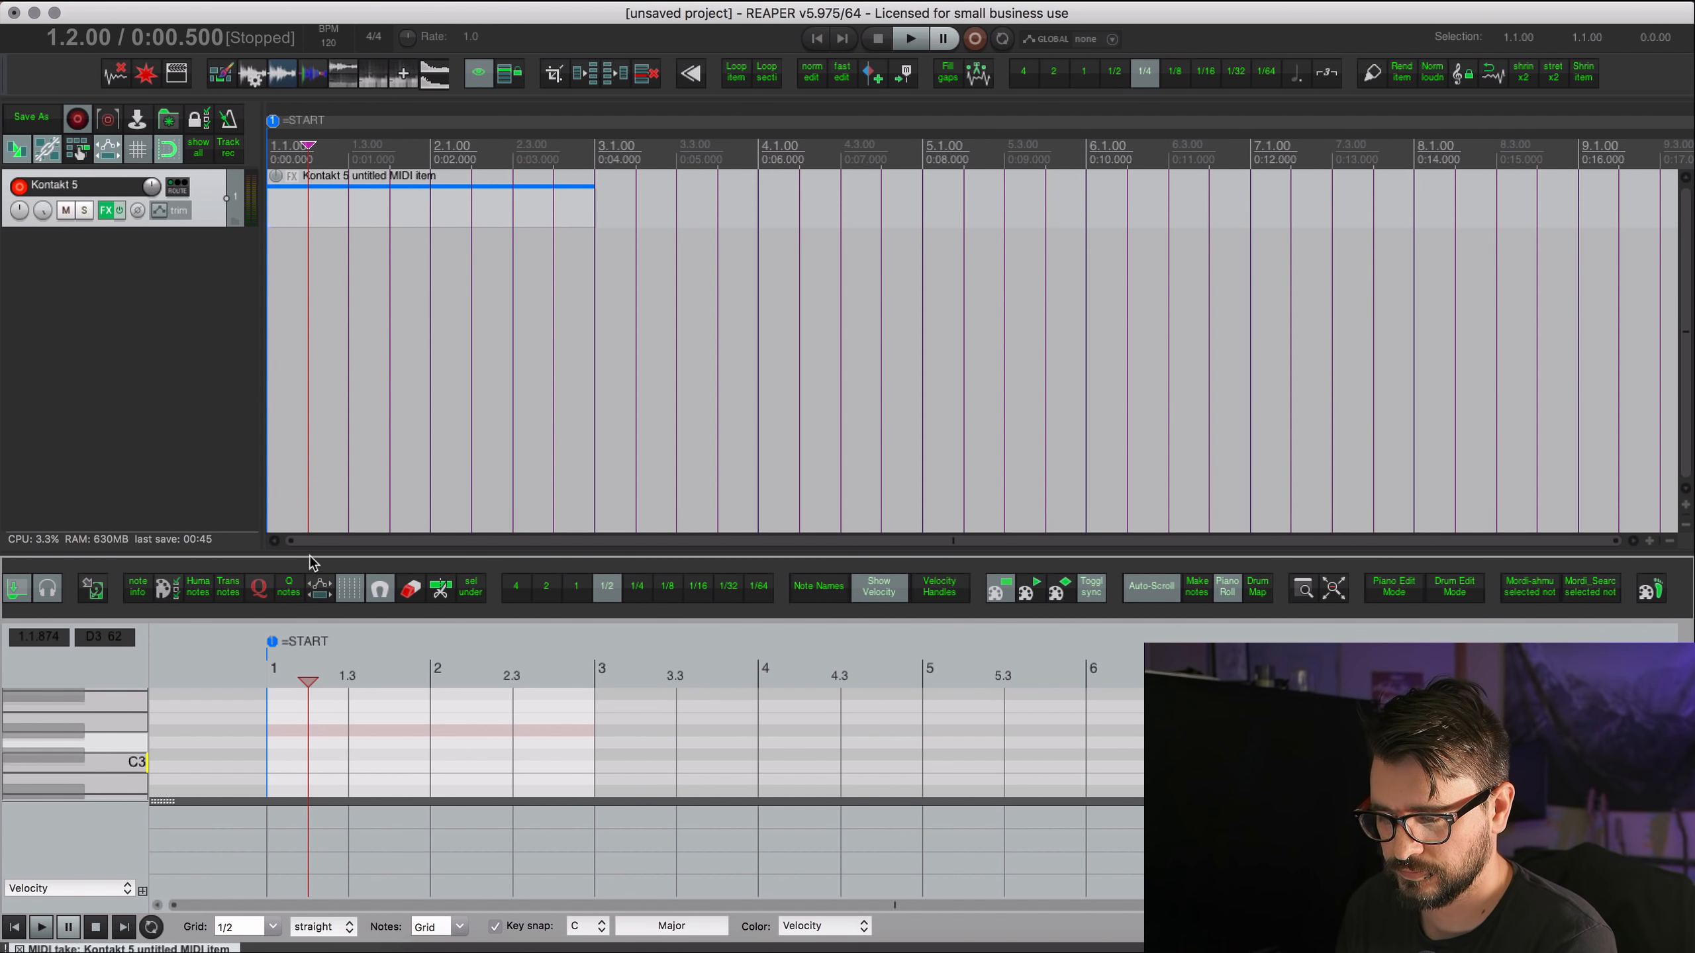
pyautogui.moveTo(311, 555); pyautogui.dragTo(311, 288)
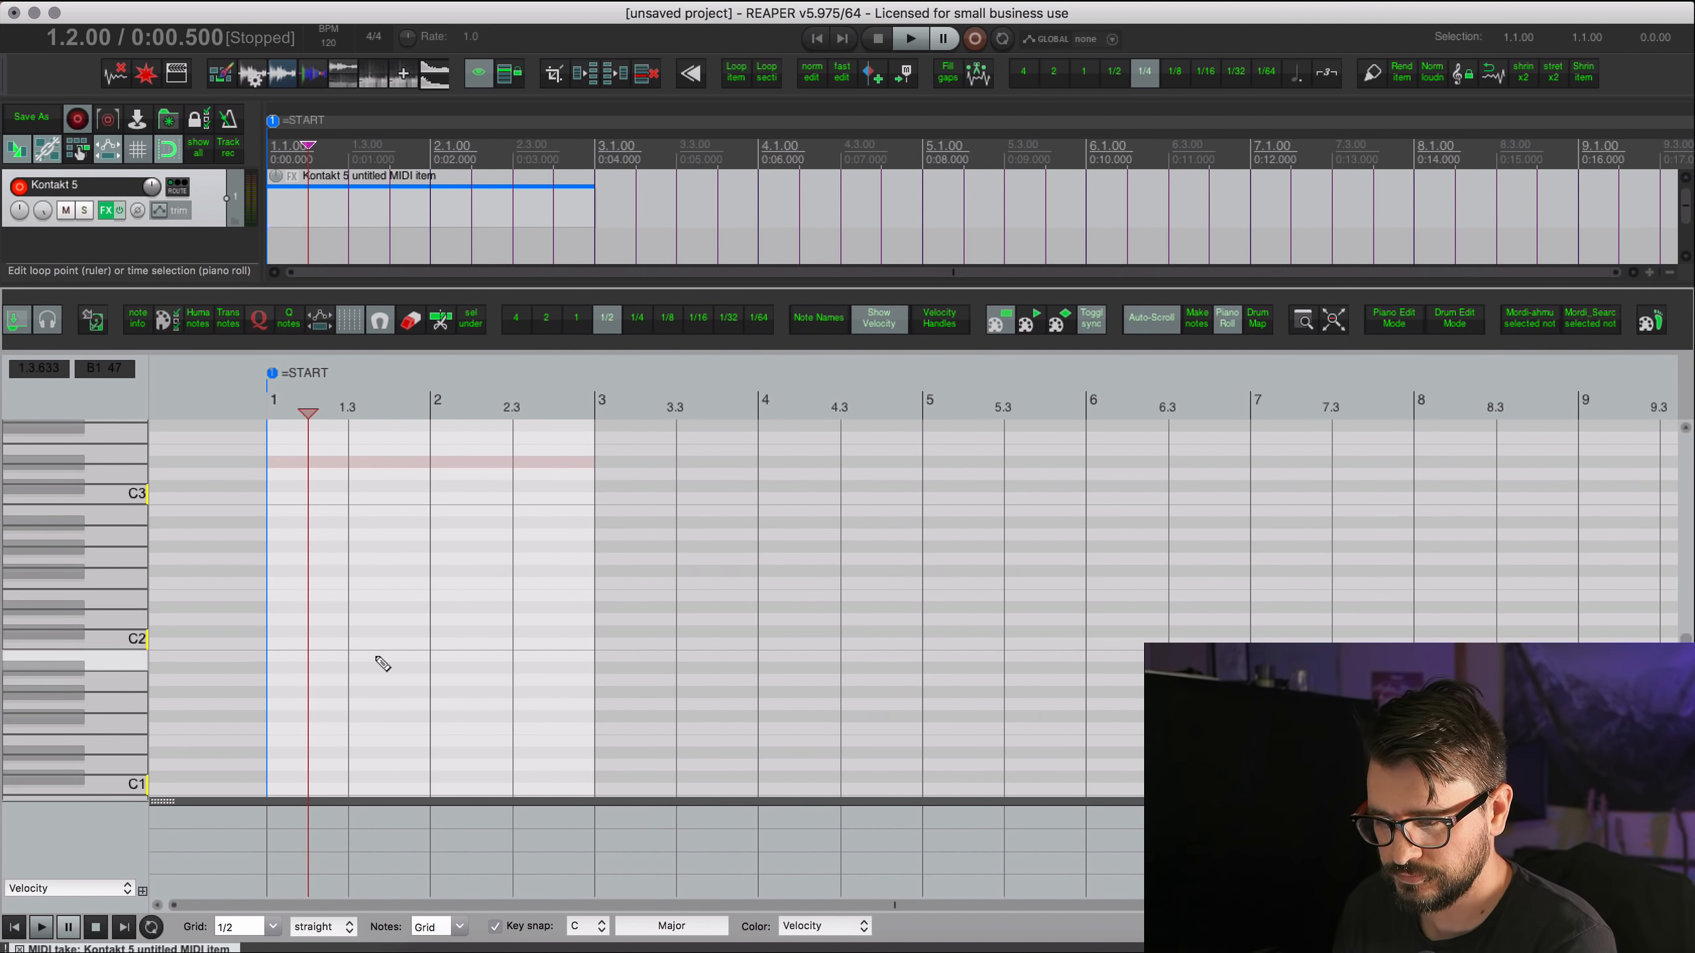
pyautogui.scroll(2, 386, 667)
pyautogui.scroll(1, 386, 668)
# Turn off key snap and switch the MIDI editor to the drum map view, auditioning the rows around note 36.
pyautogui.click(496, 928)
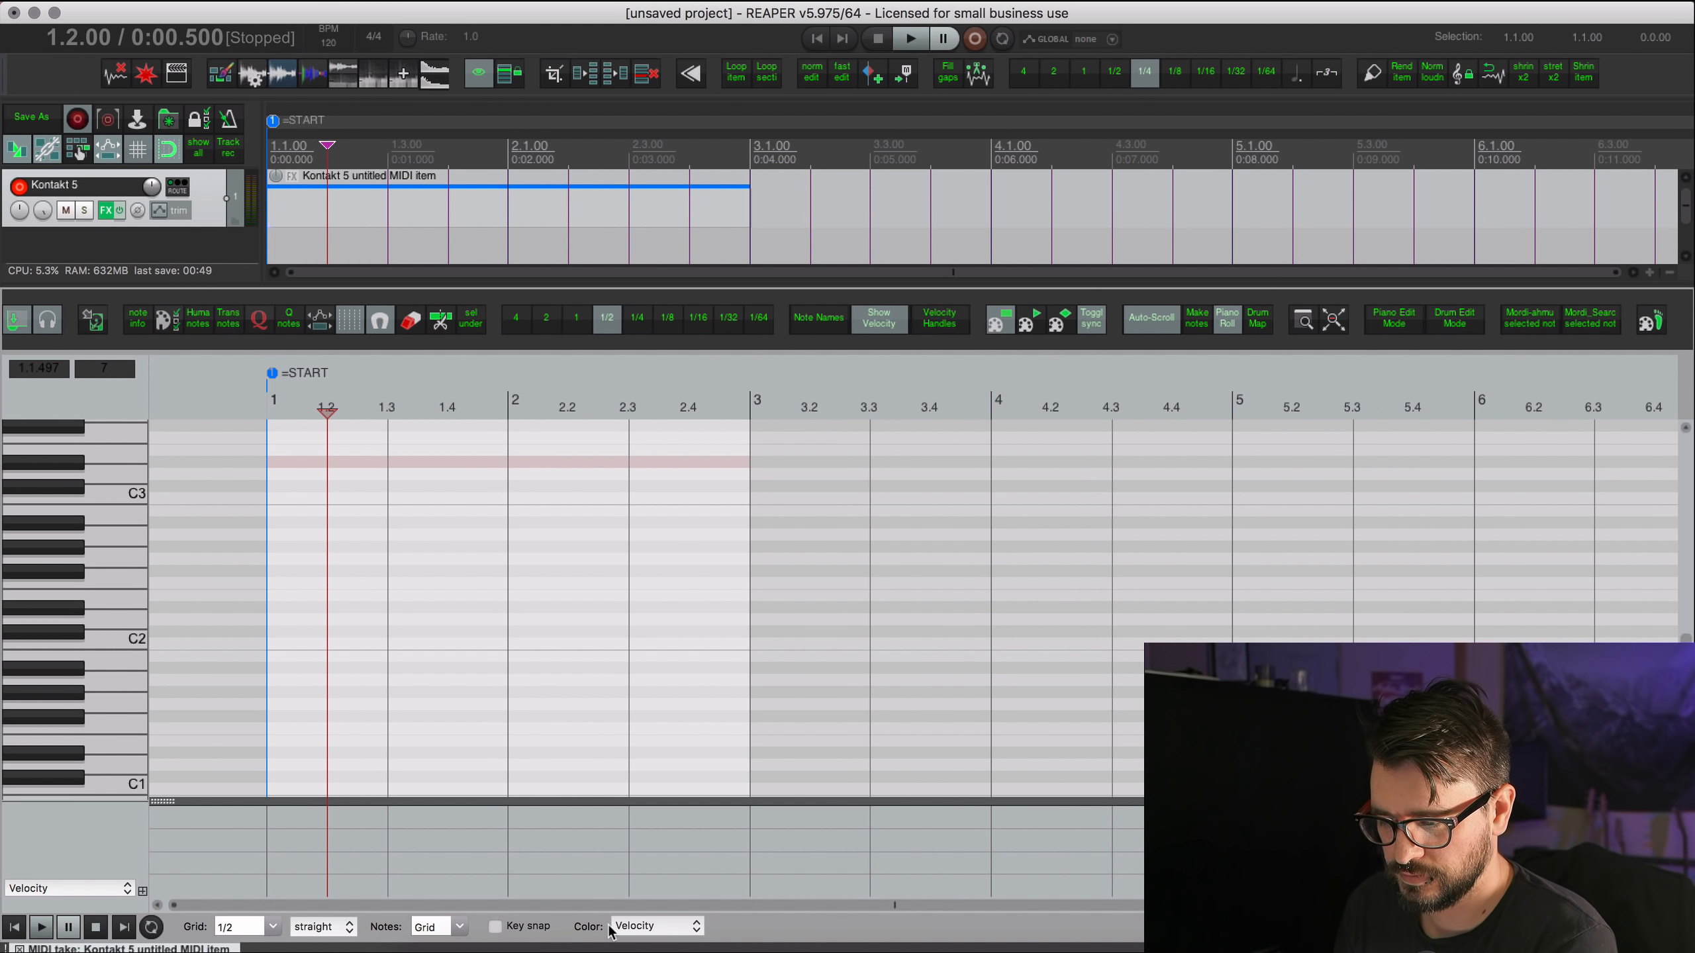
pyautogui.click(1256, 325)
pyautogui.scroll(-3, 575, 704)
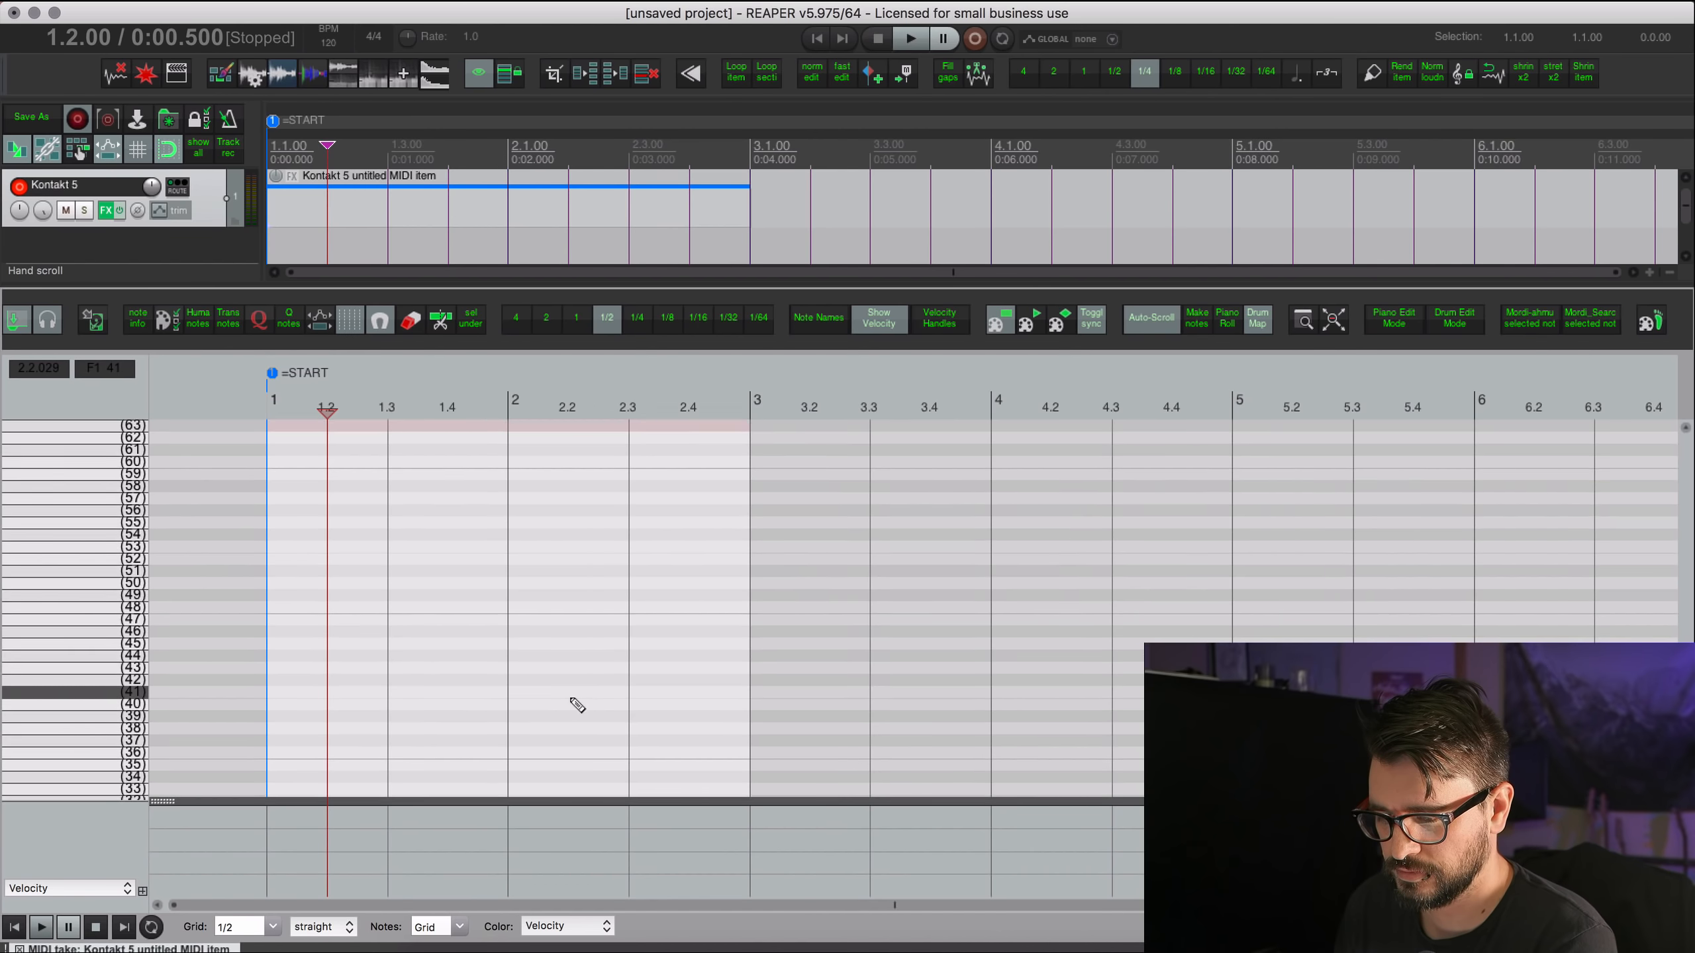
pyautogui.scroll(-1, 575, 704)
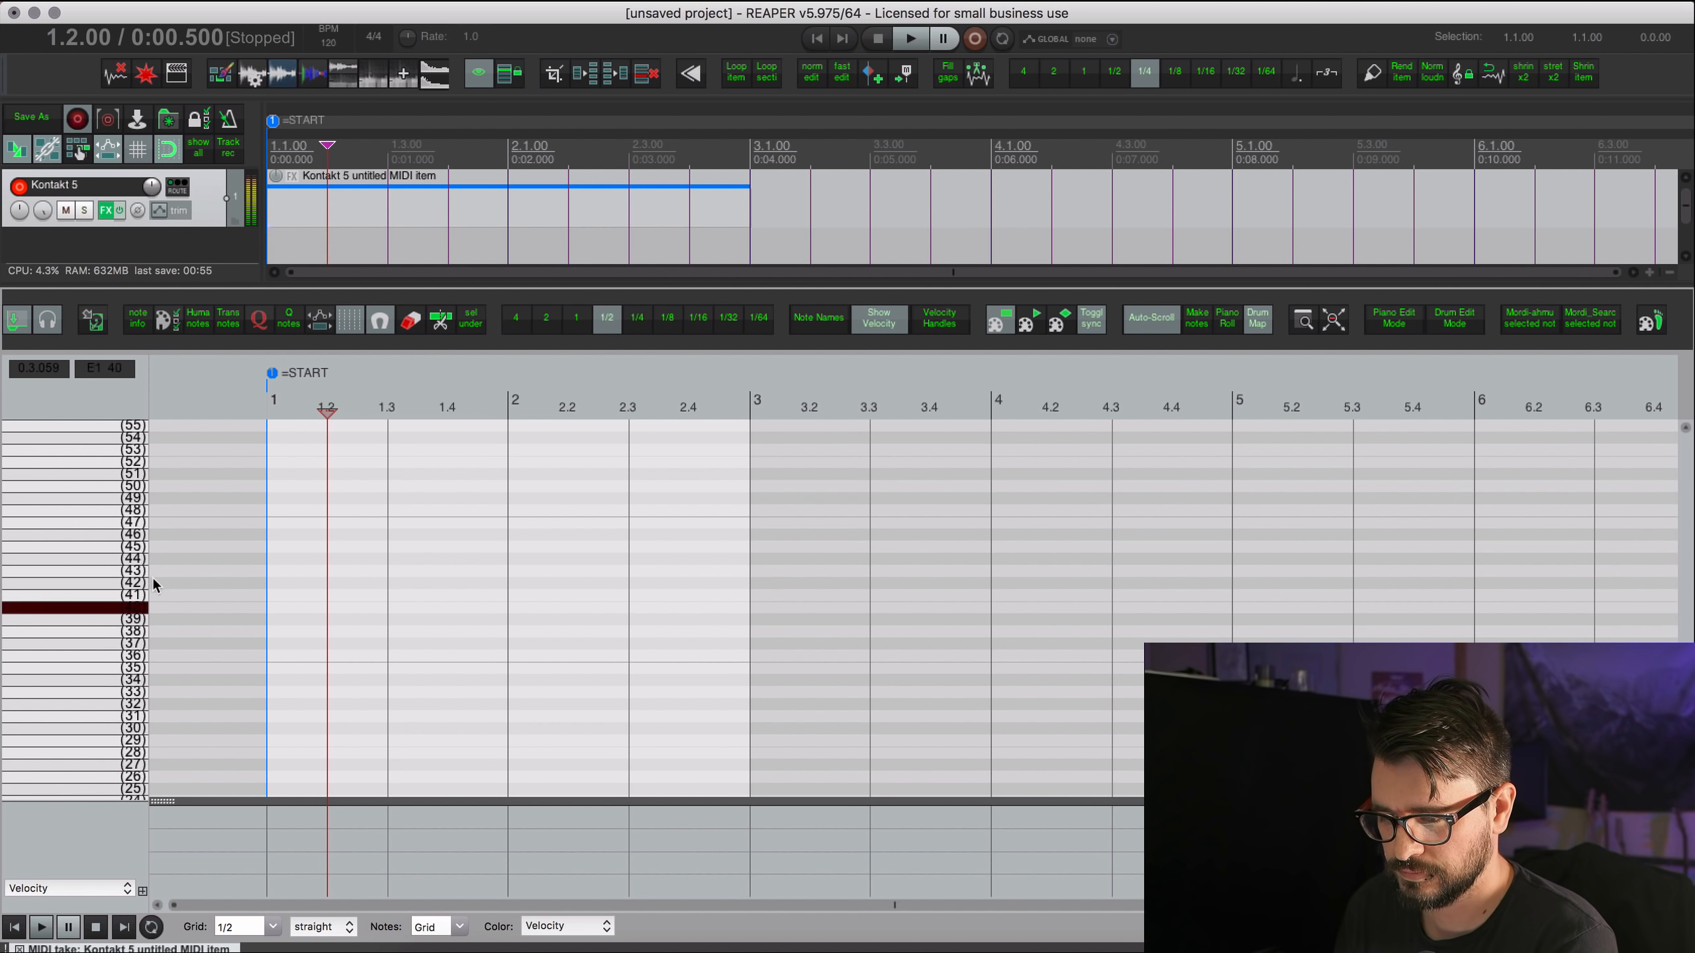
pyautogui.click(134, 667)
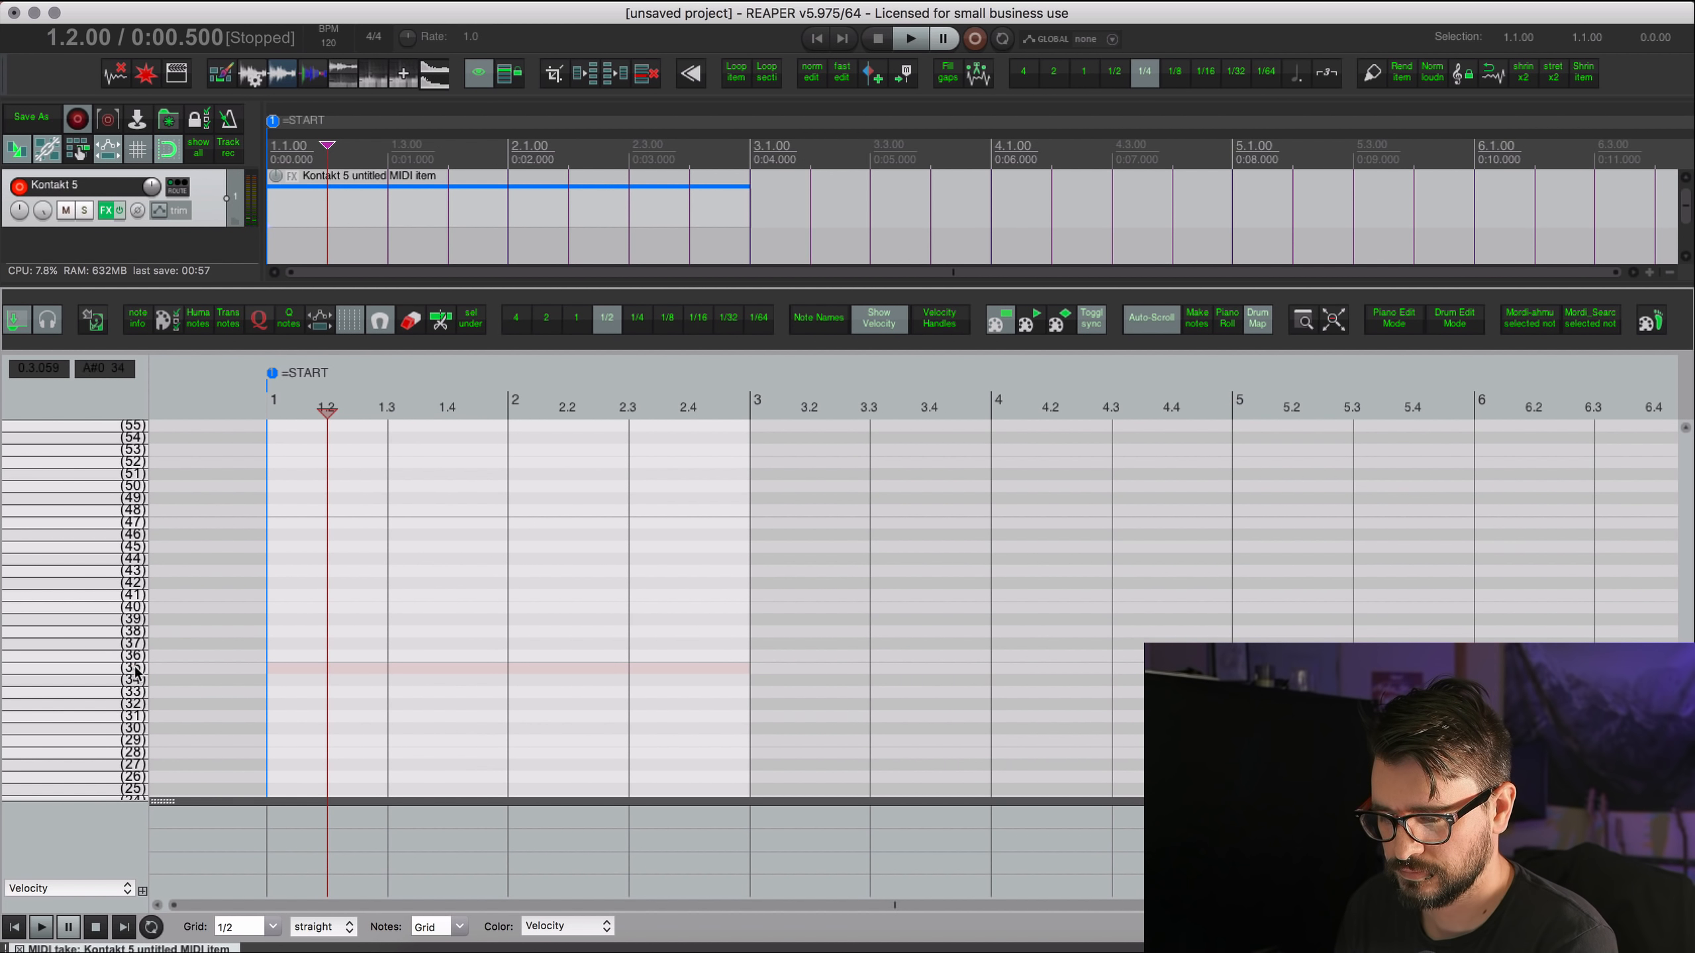
pyautogui.click(293, 663)
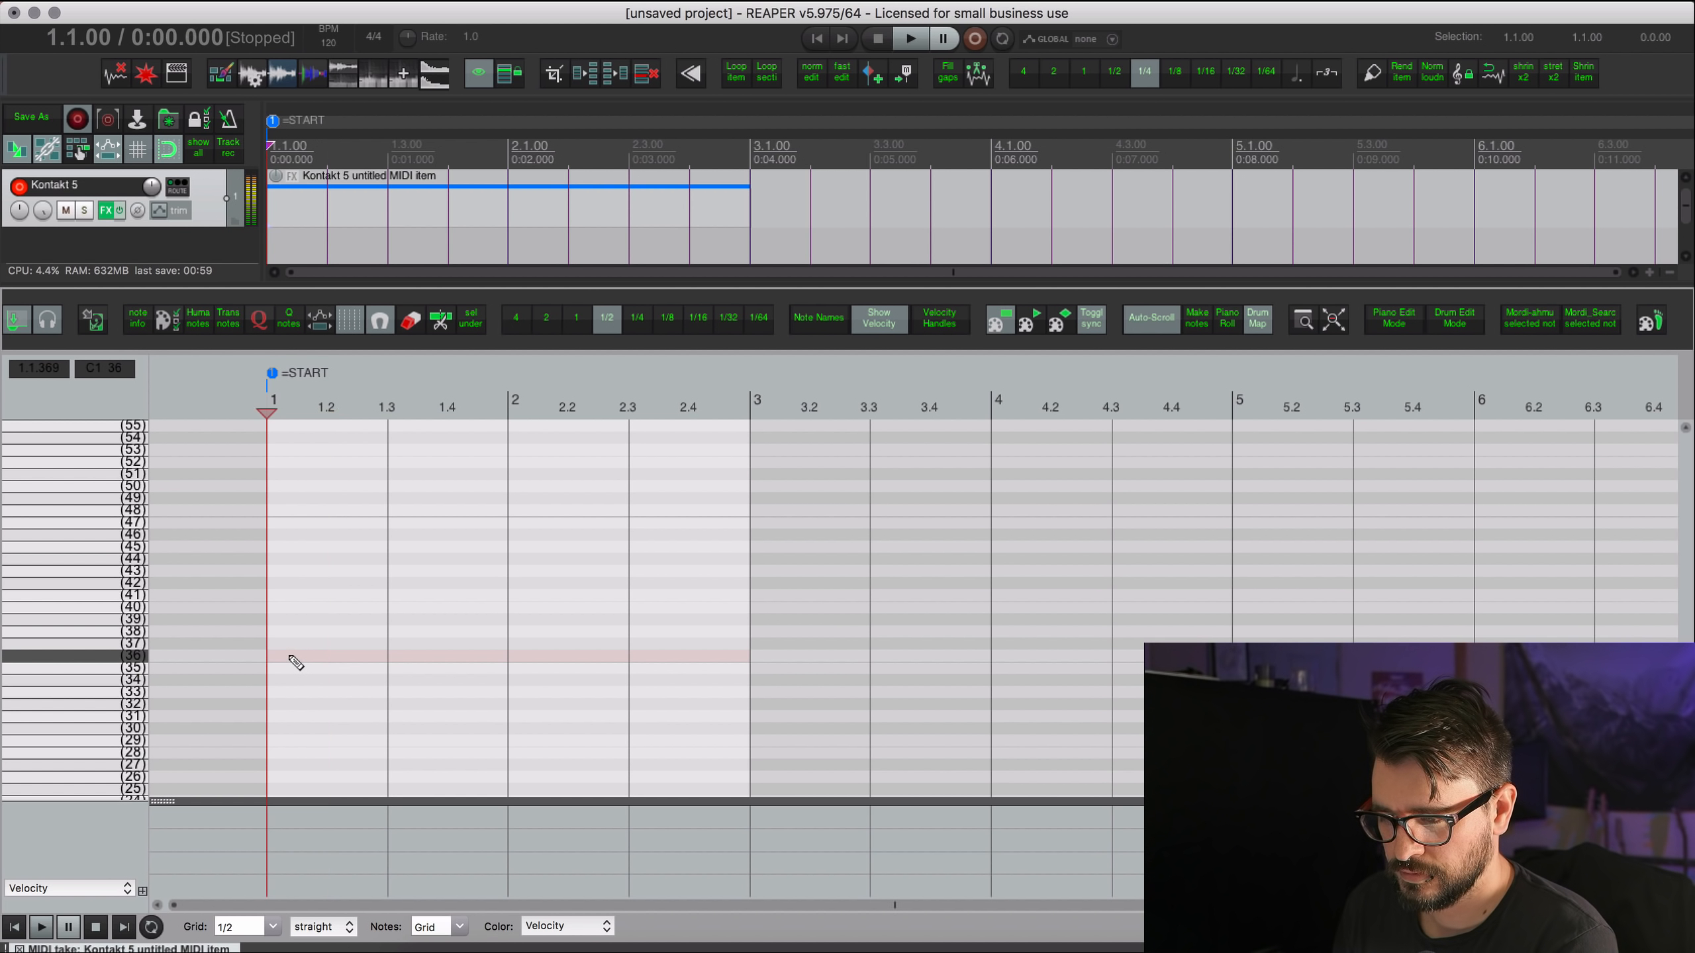
# Set the MIDI editor grid to 1/16 and enable drum edit mode.
pyautogui.click(273, 927)
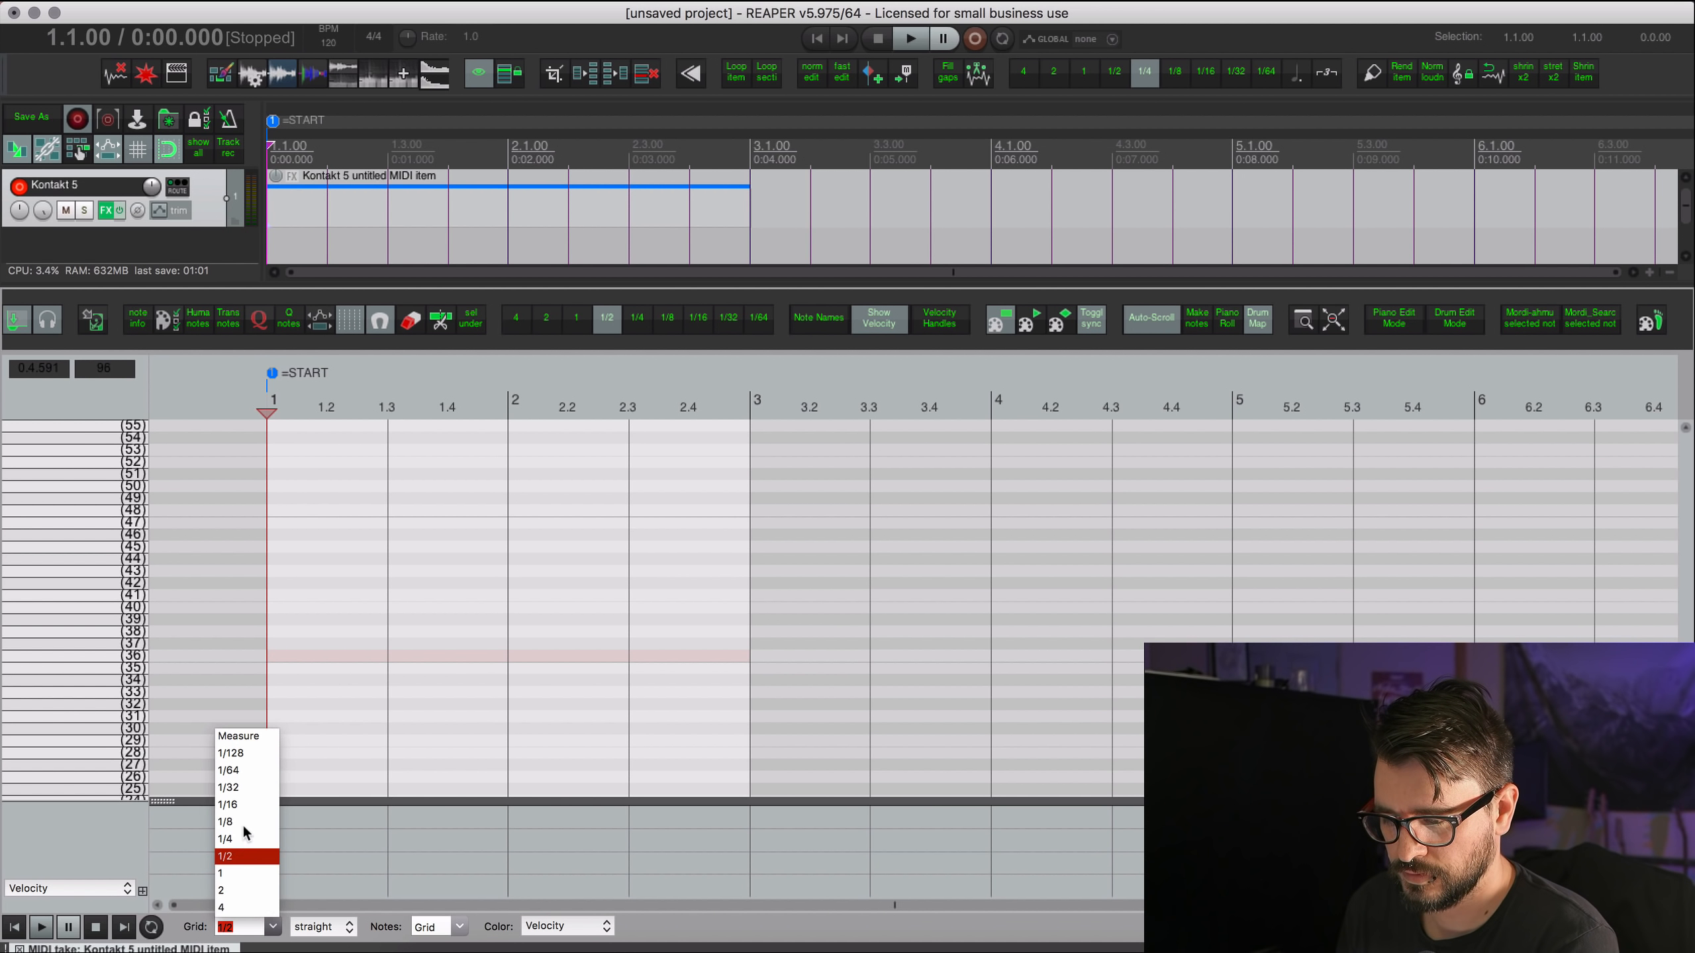
pyautogui.click(231, 804)
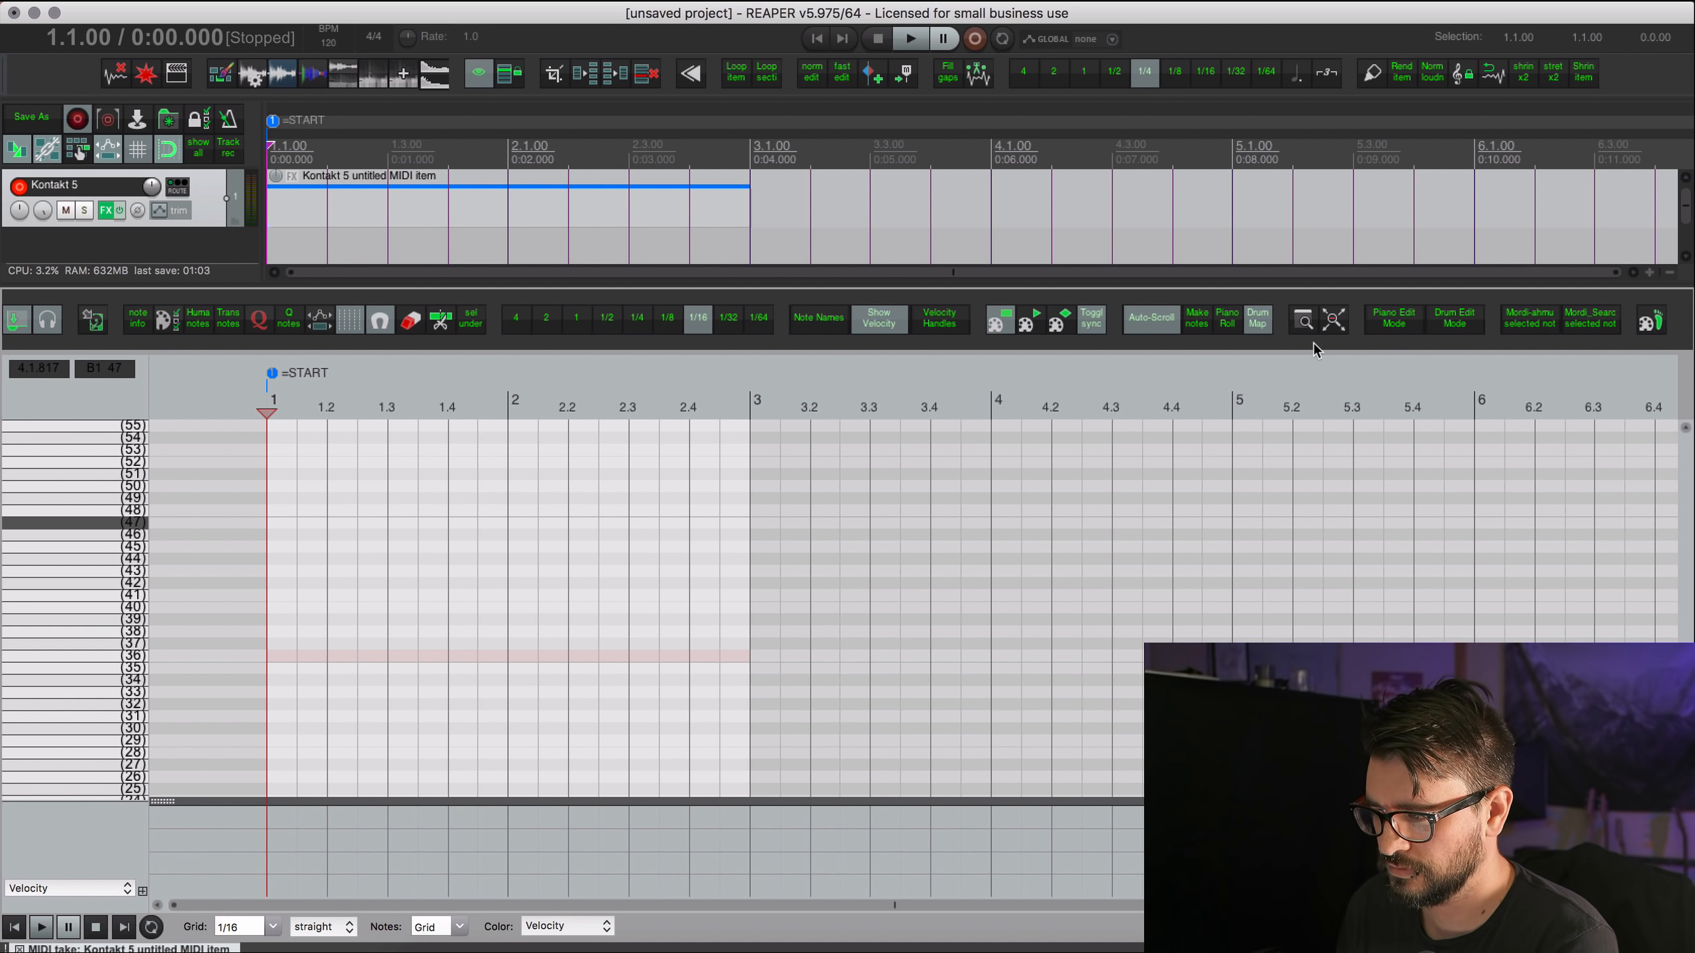
pyautogui.click(1474, 321)
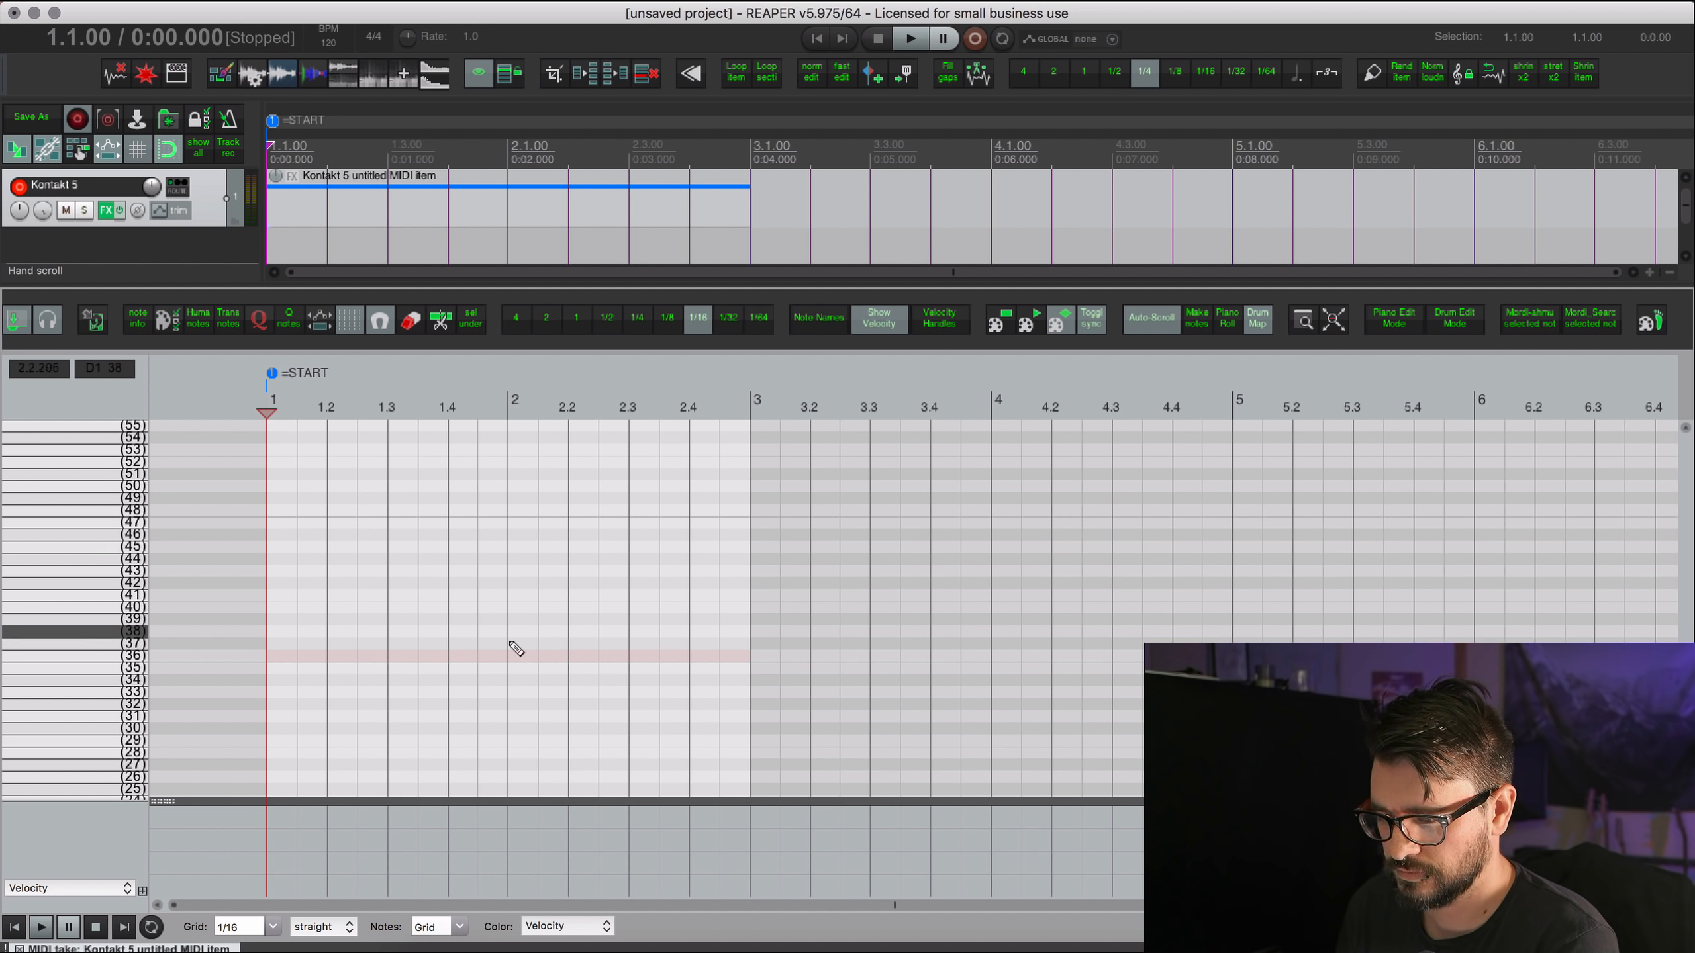
# Place hits on note row 36 at 1.1, 1.3, 2.1 and 2.3.
pyautogui.scroll(4, 224, 692)
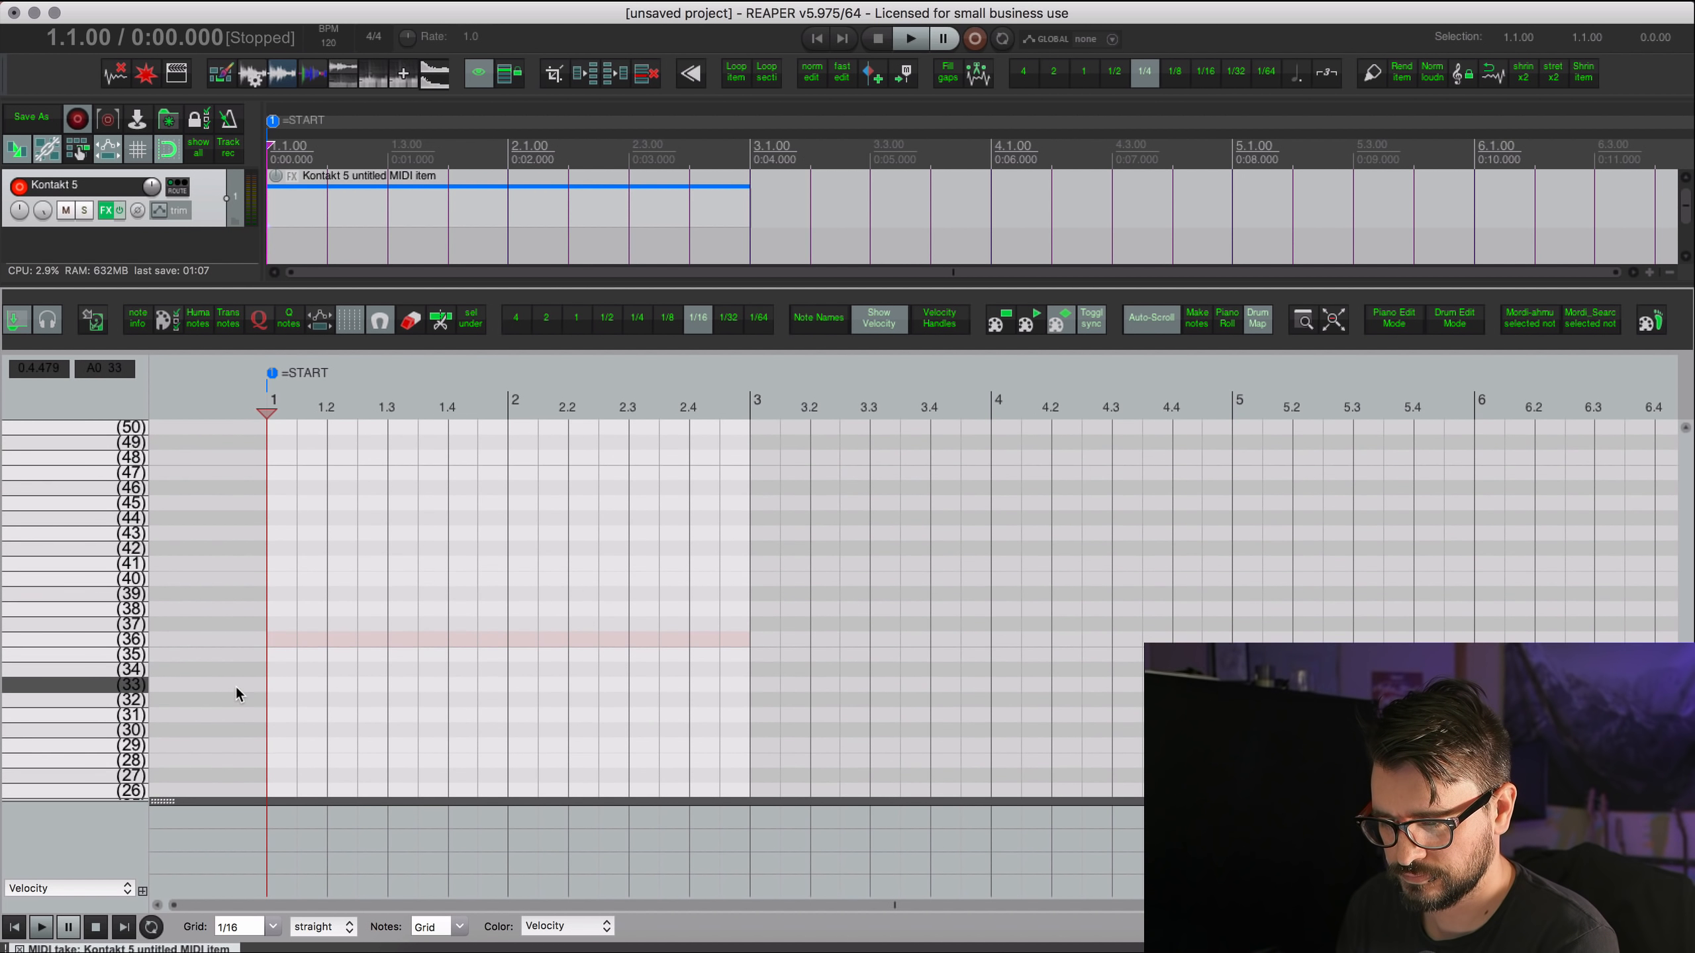
pyautogui.scroll(1, 239, 694)
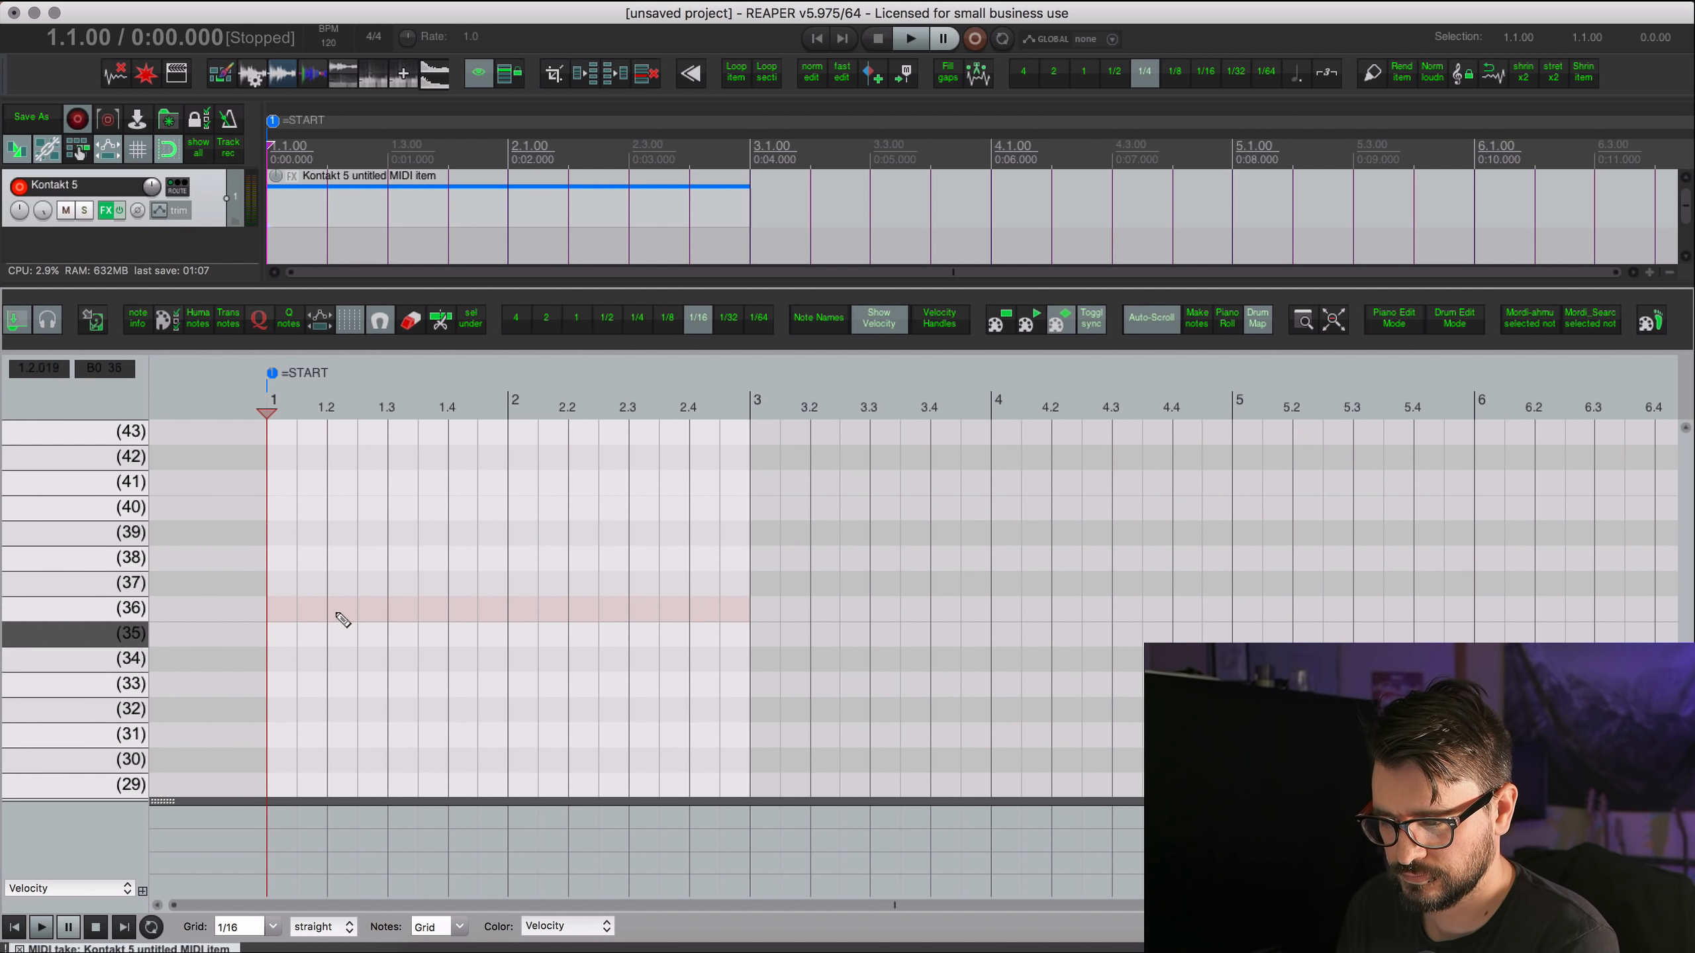
pyautogui.click(268, 609)
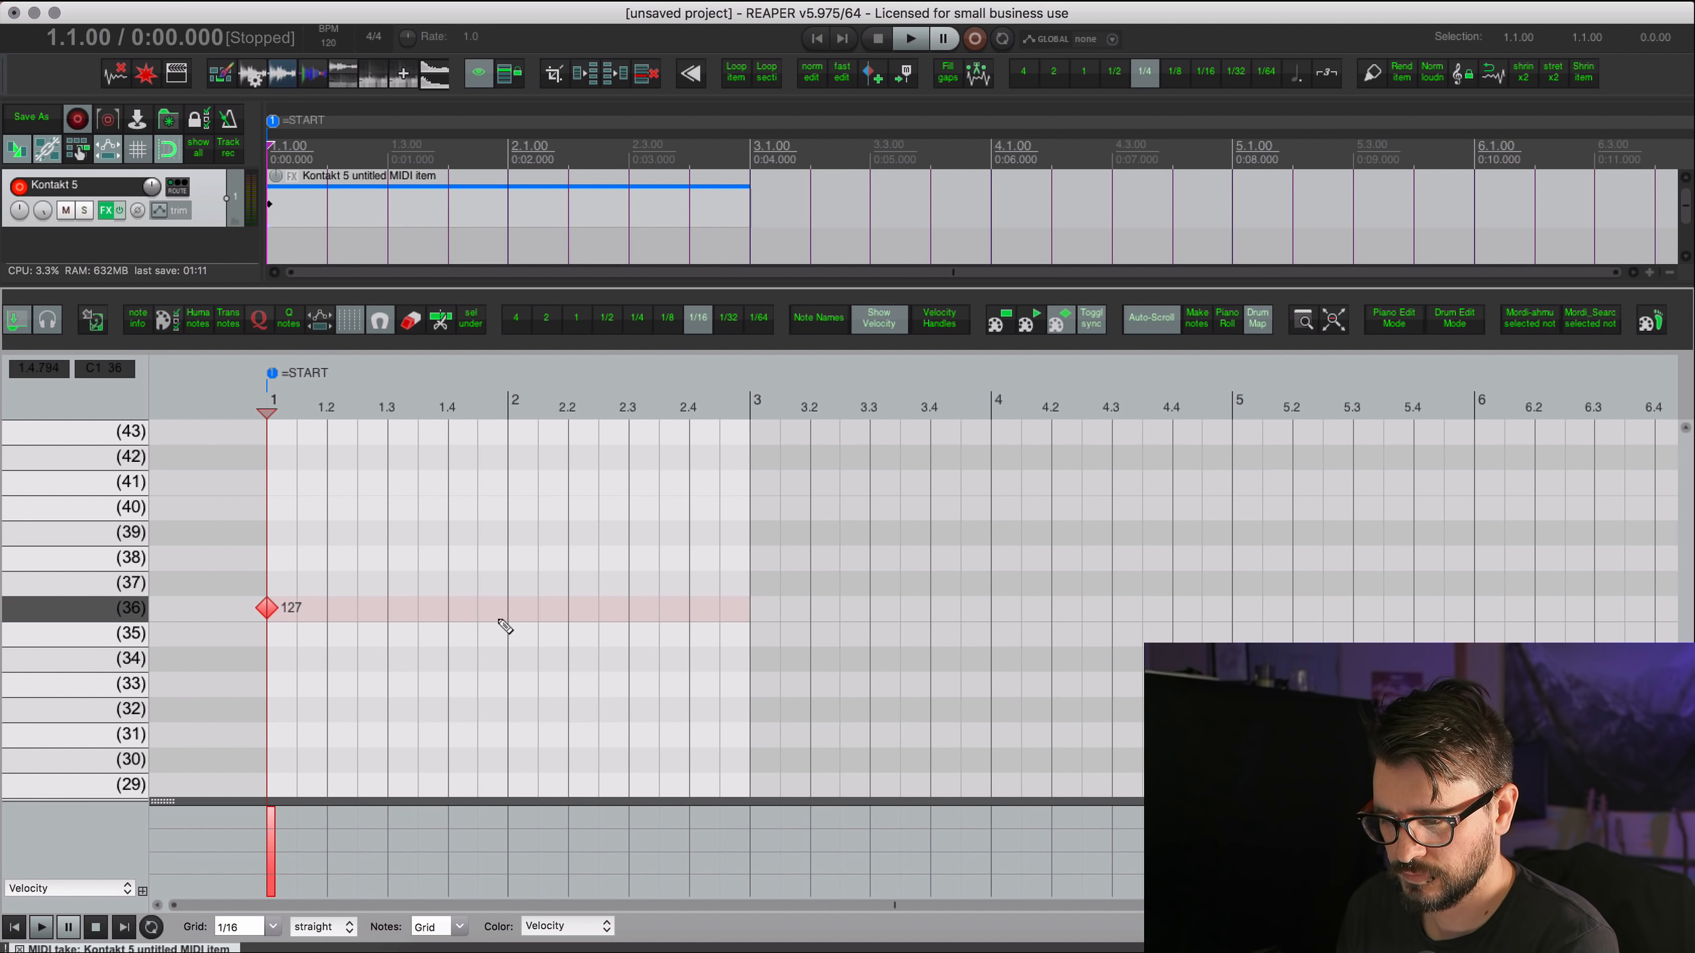
pyautogui.click(388, 608)
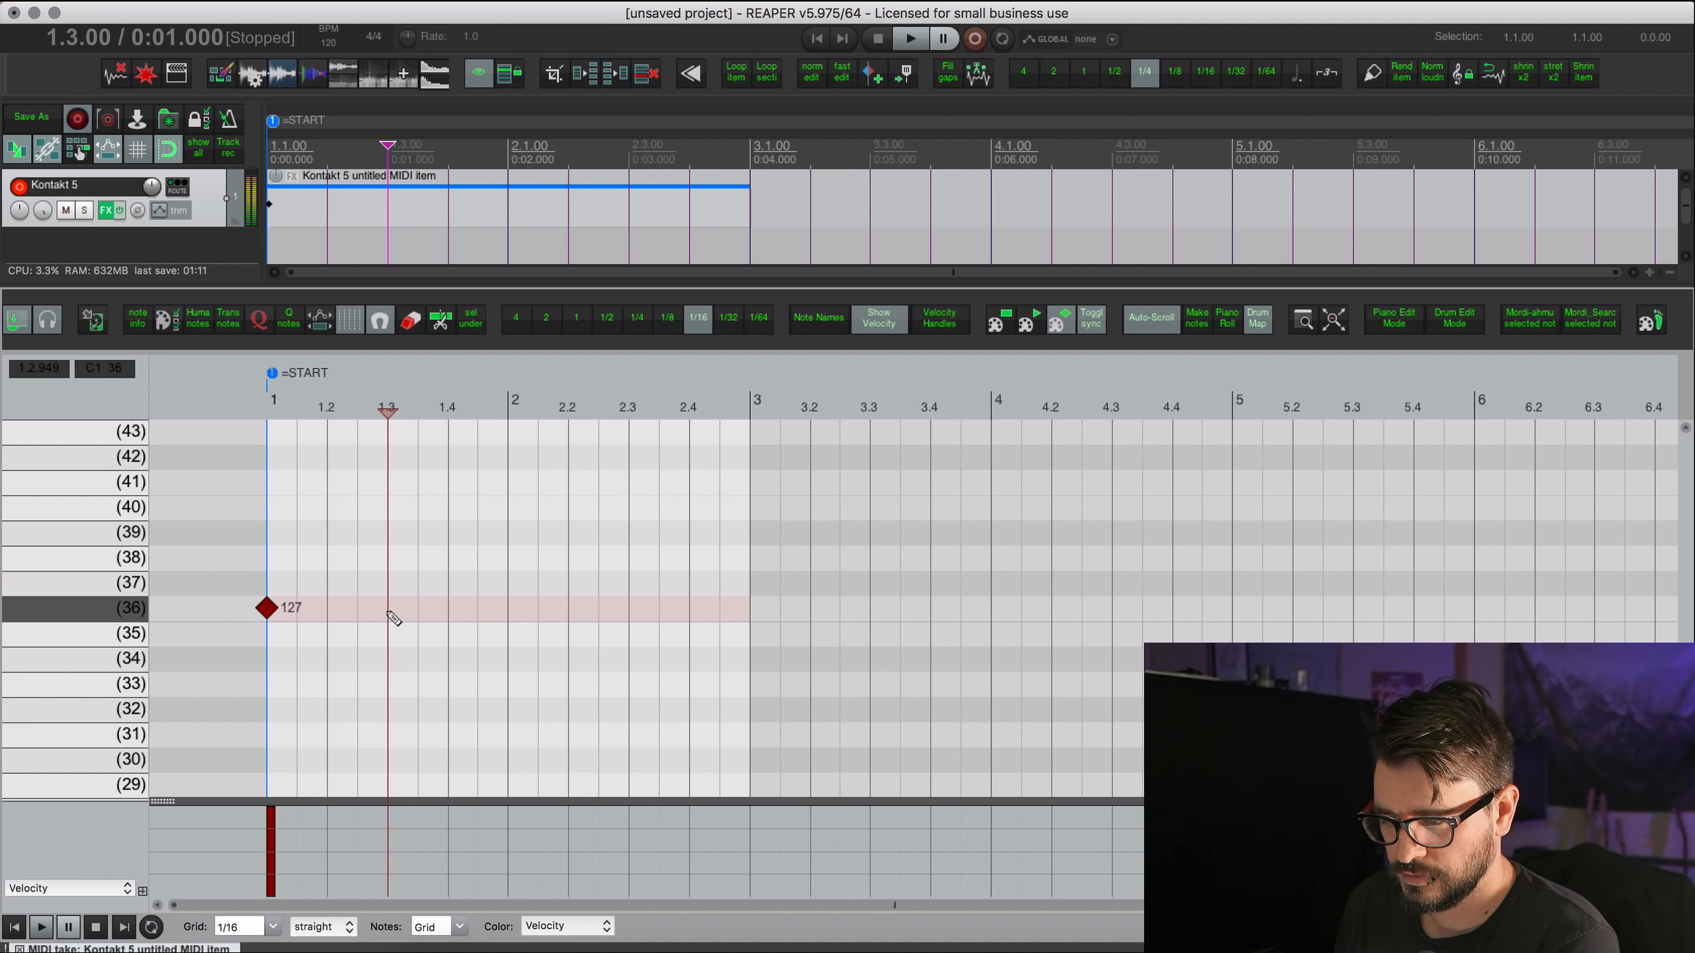
pyautogui.click(508, 609)
pyautogui.click(641, 618)
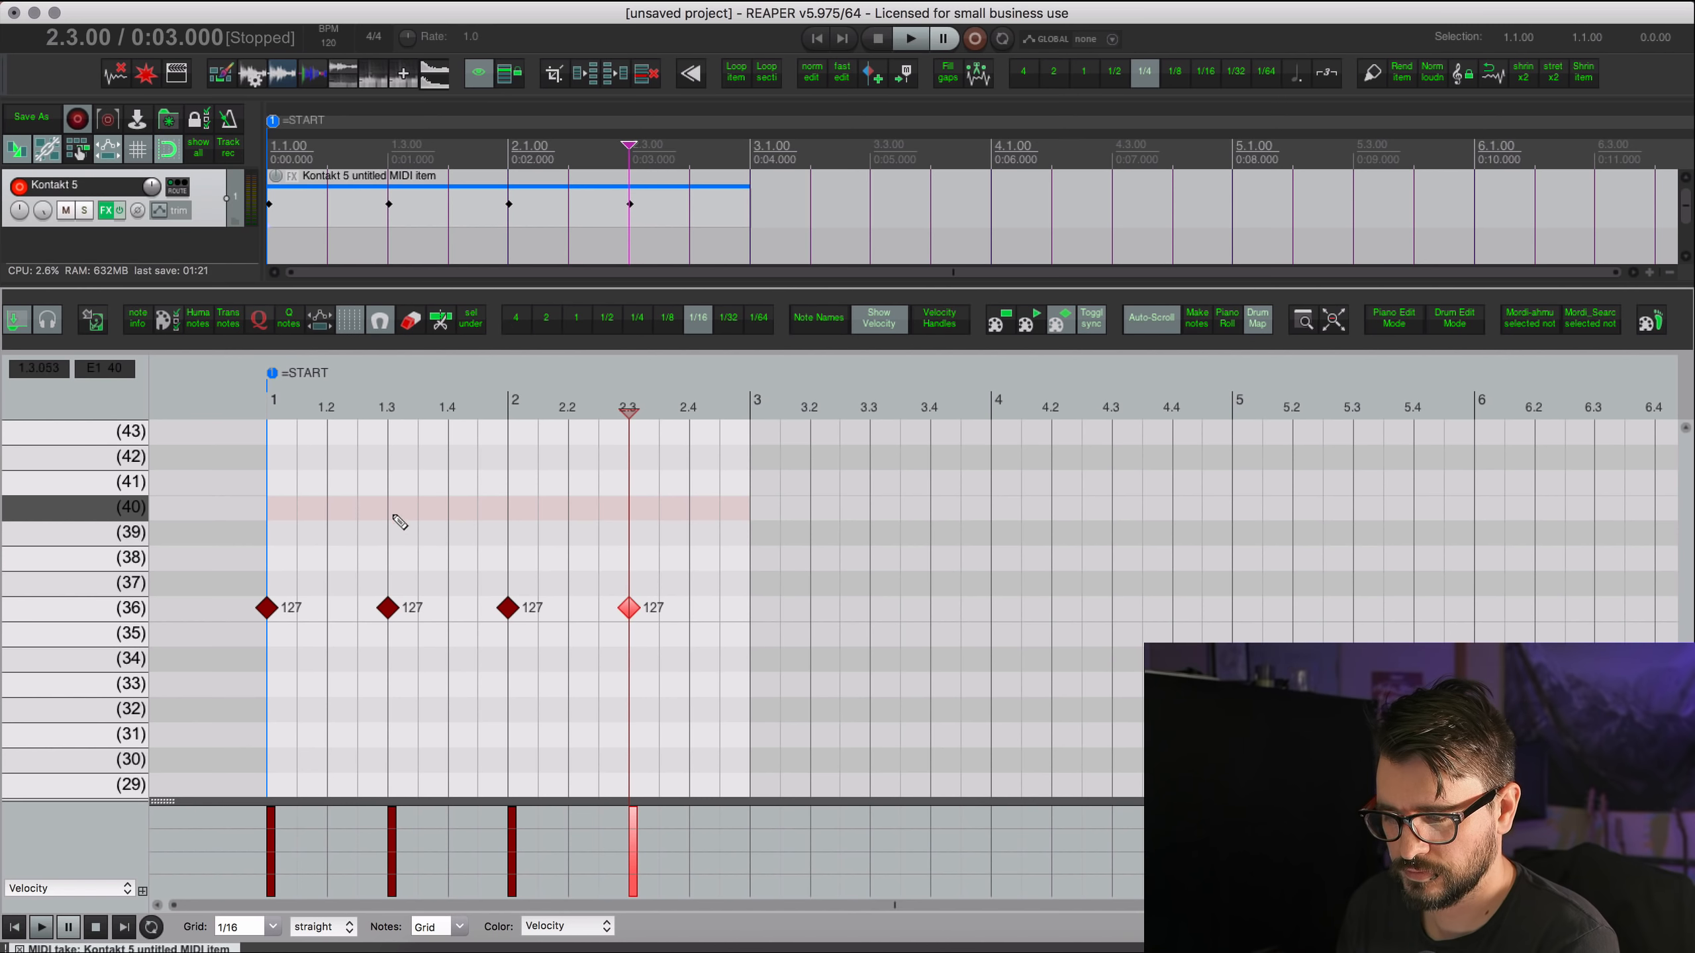
# Play the pattern from the start of the item and stop playback.
pyautogui.scroll(6, 400, 528)
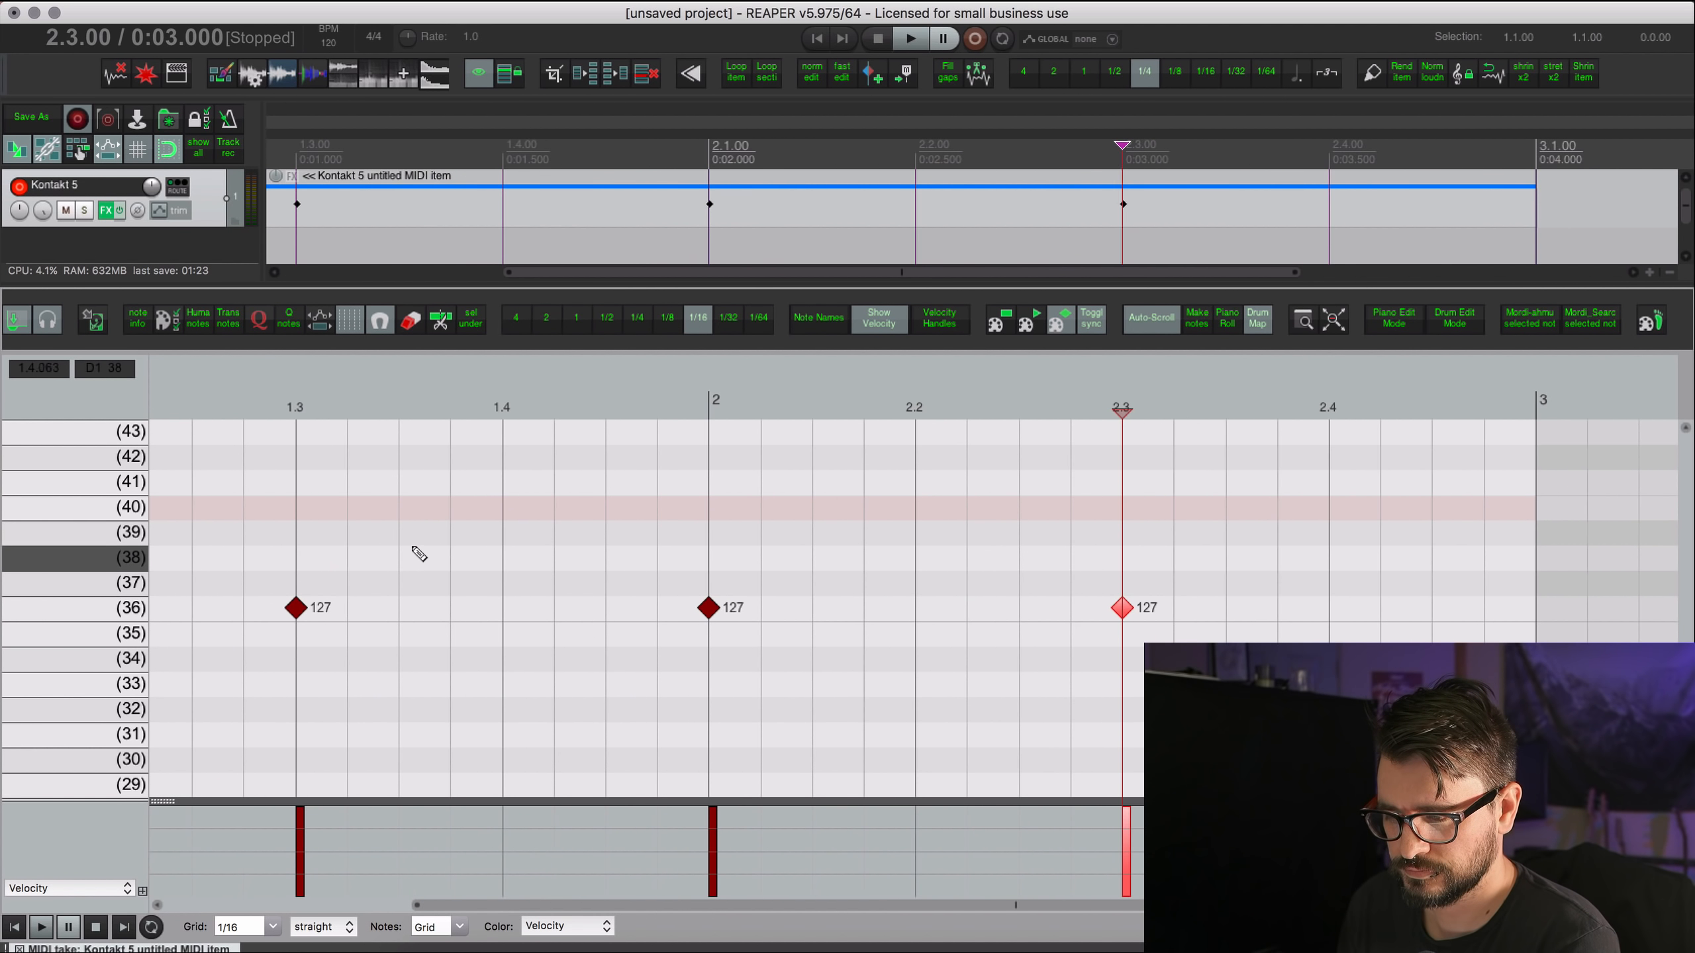
pyautogui.scroll(-3, 419, 554)
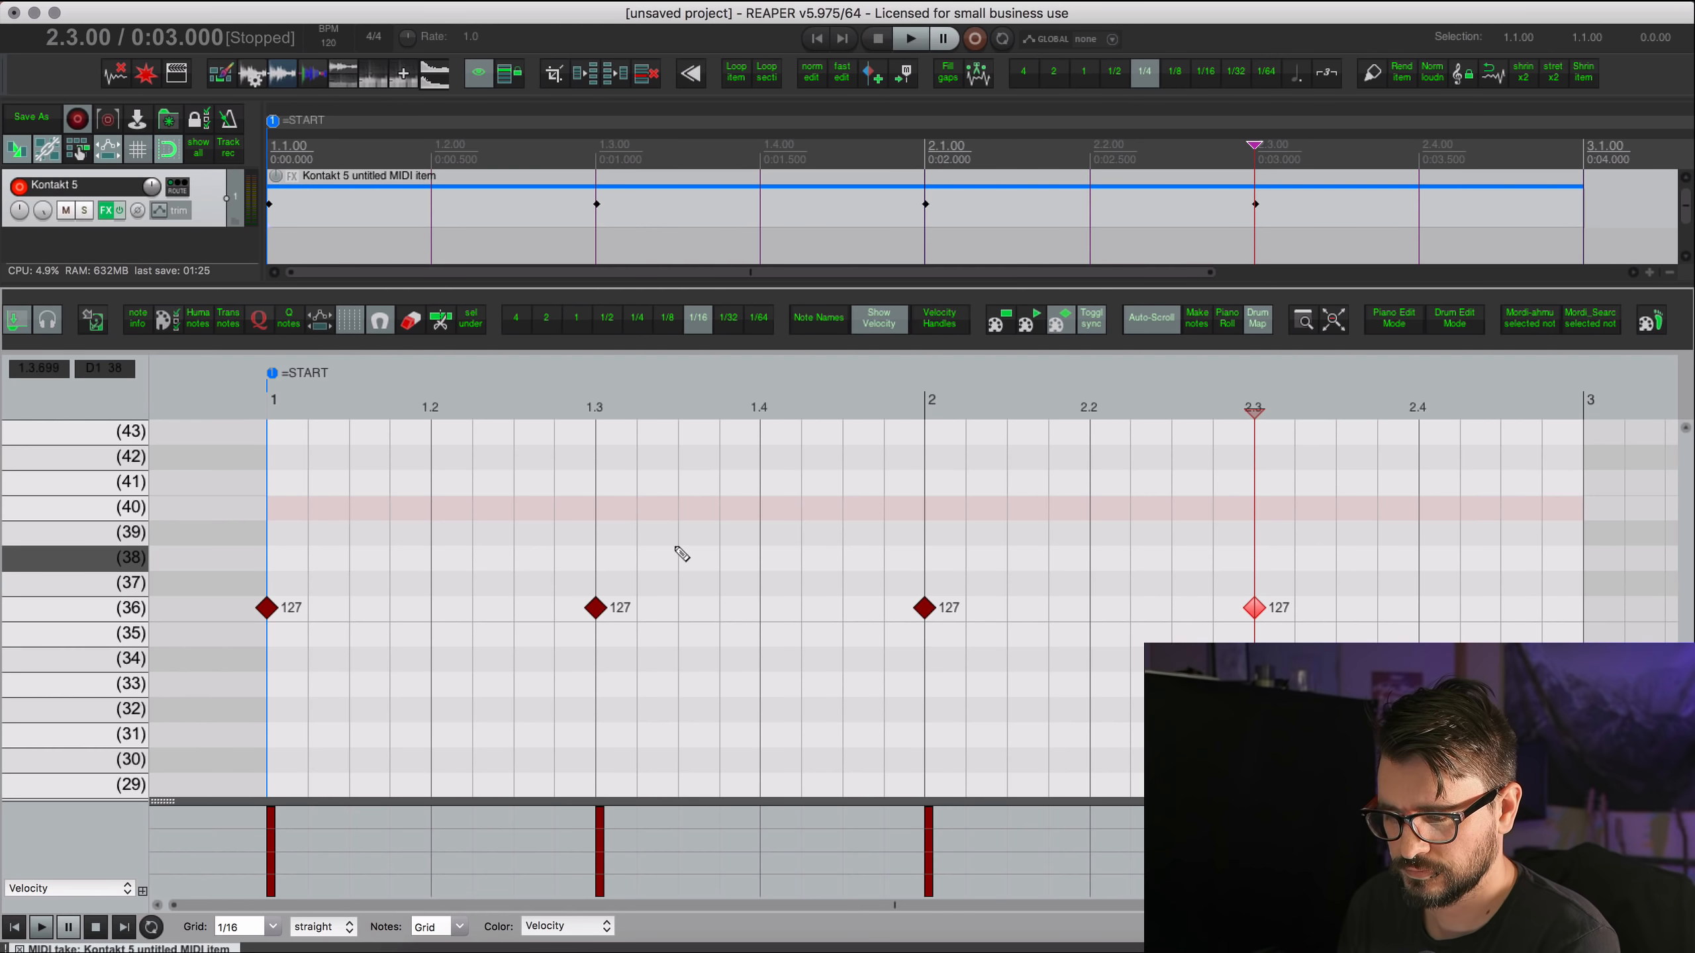
pyautogui.click(268, 407)
pyautogui.press('space')
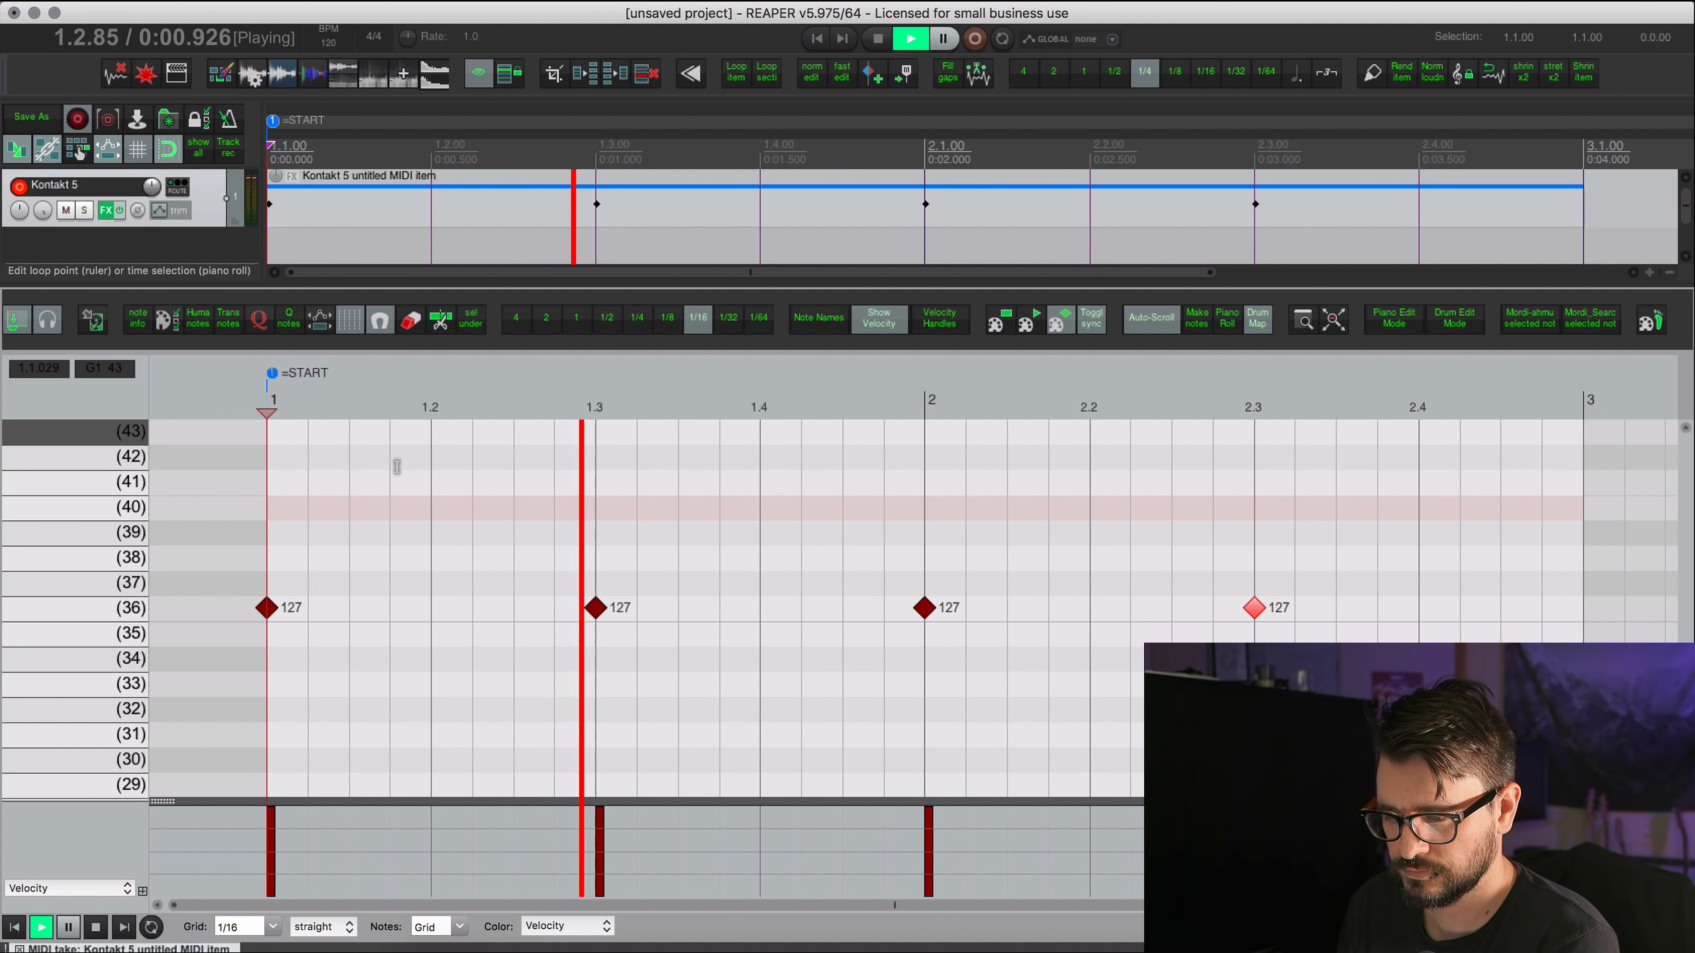
pyautogui.press('space')
# Fill note row 36 so a hit falls on every beat, covering 1.2, 1.3, 1.4, 2.2 and 2.4.
pyautogui.moveTo(594, 609); pyautogui.dragTo(443, 611)
pyautogui.click(599, 612)
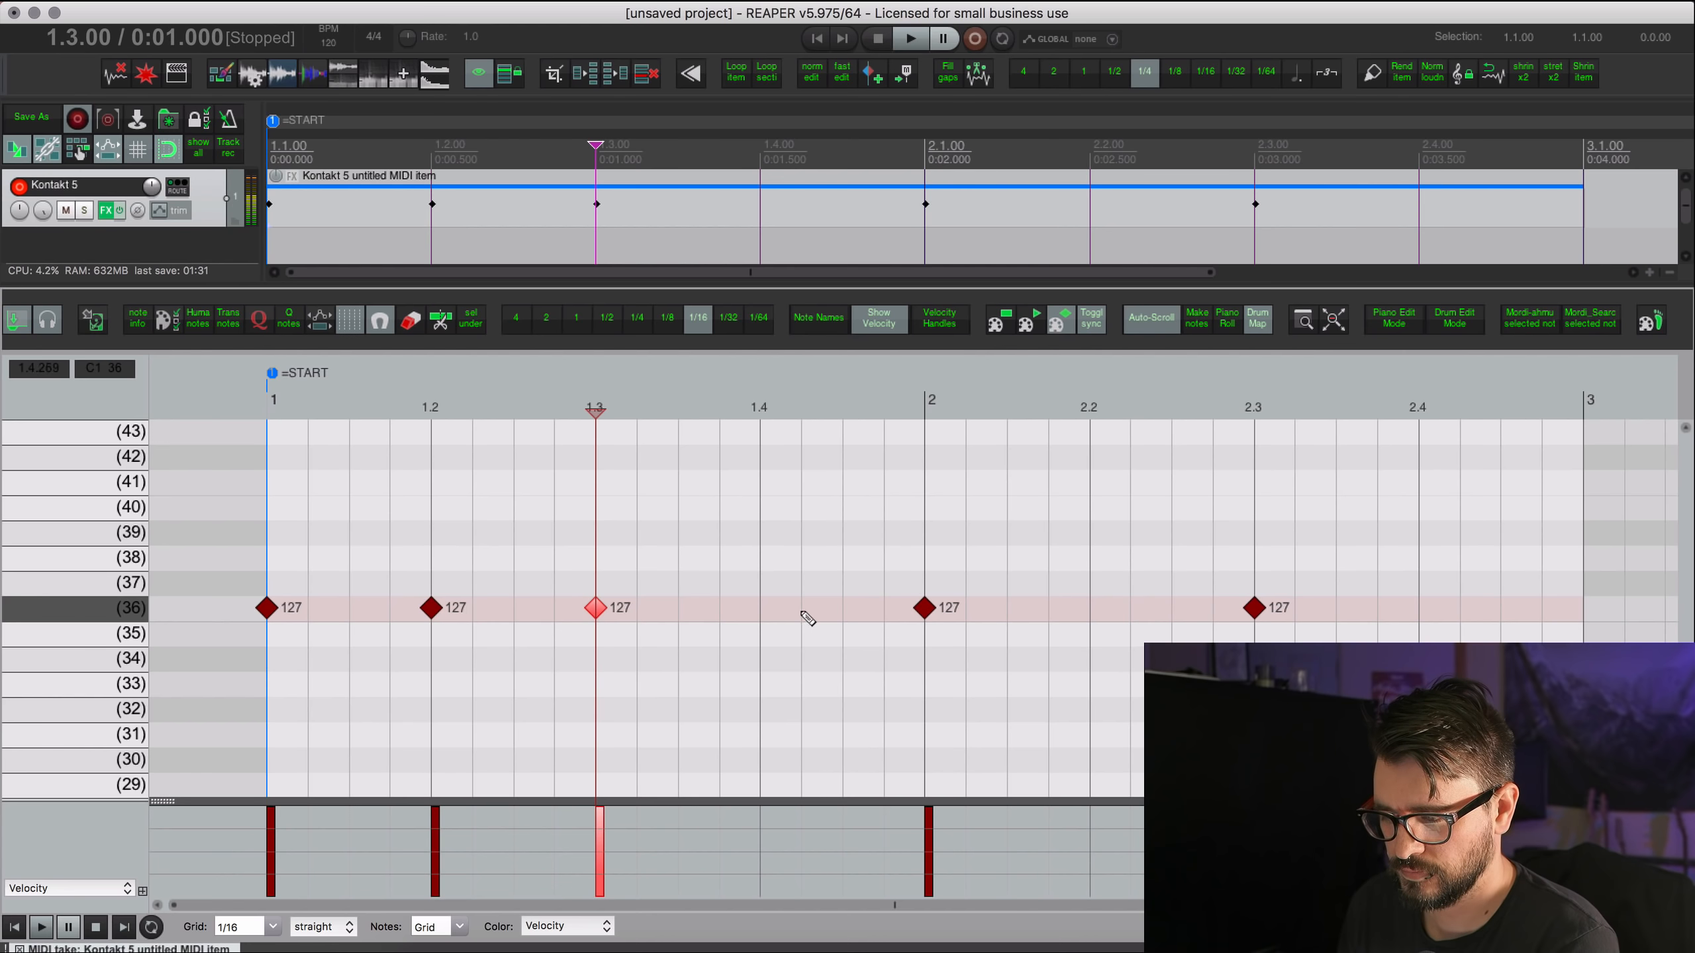
pyautogui.click(763, 613)
pyautogui.click(1091, 612)
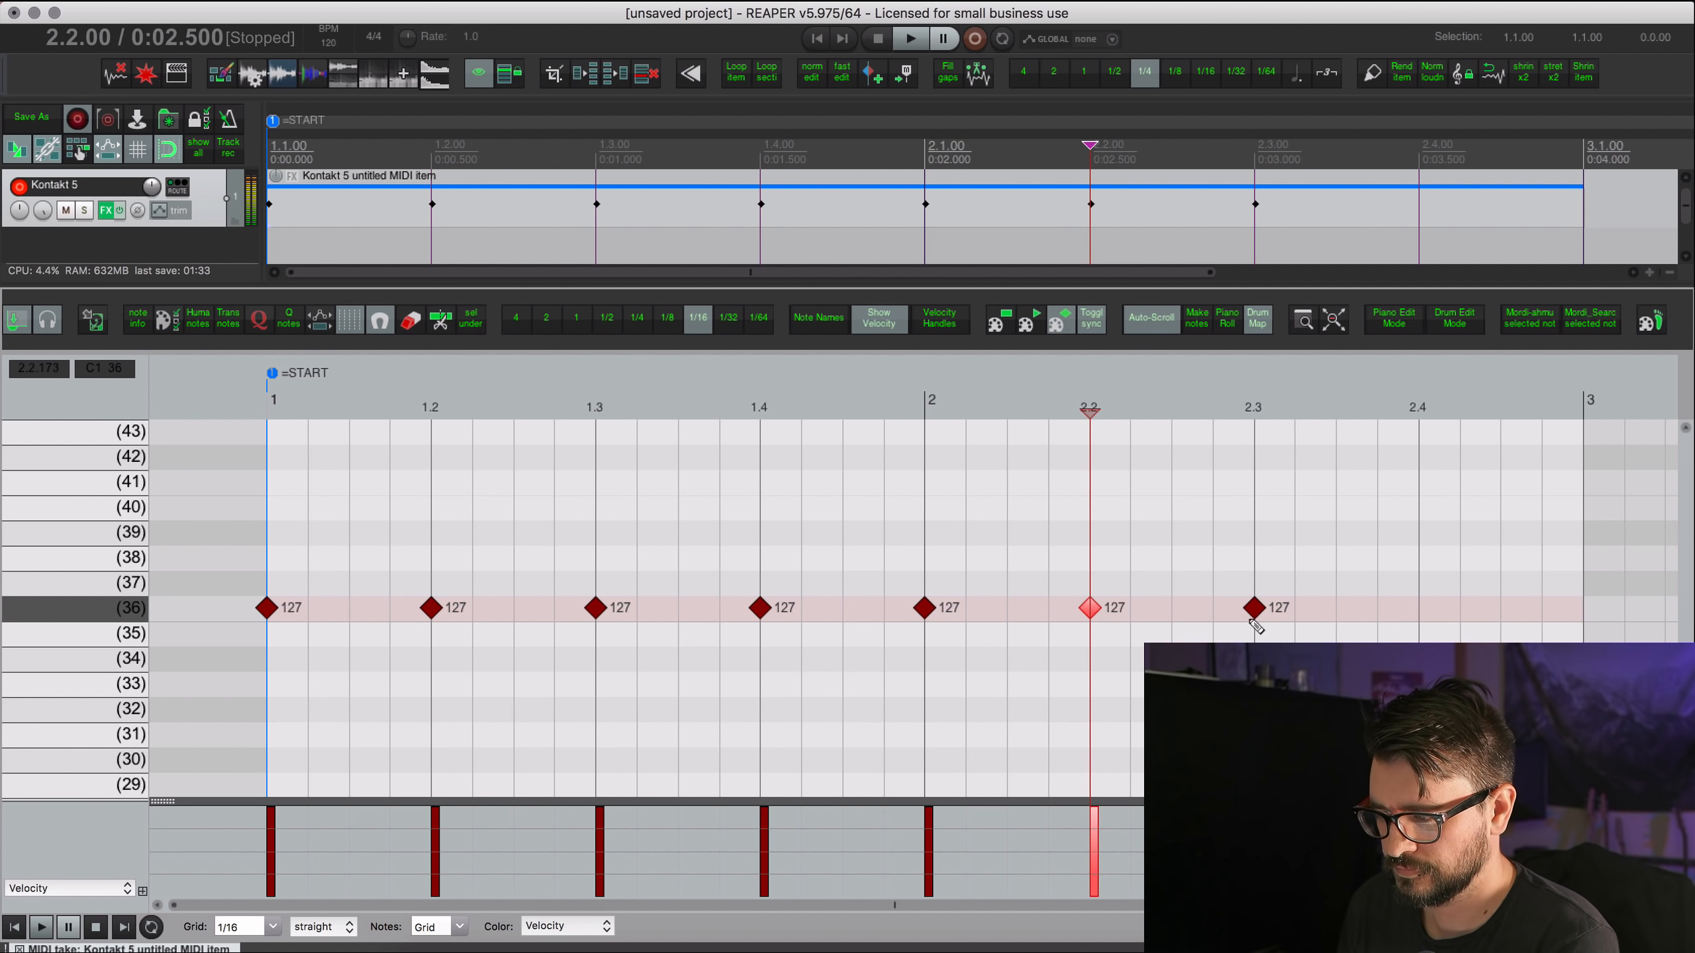
pyautogui.click(1422, 614)
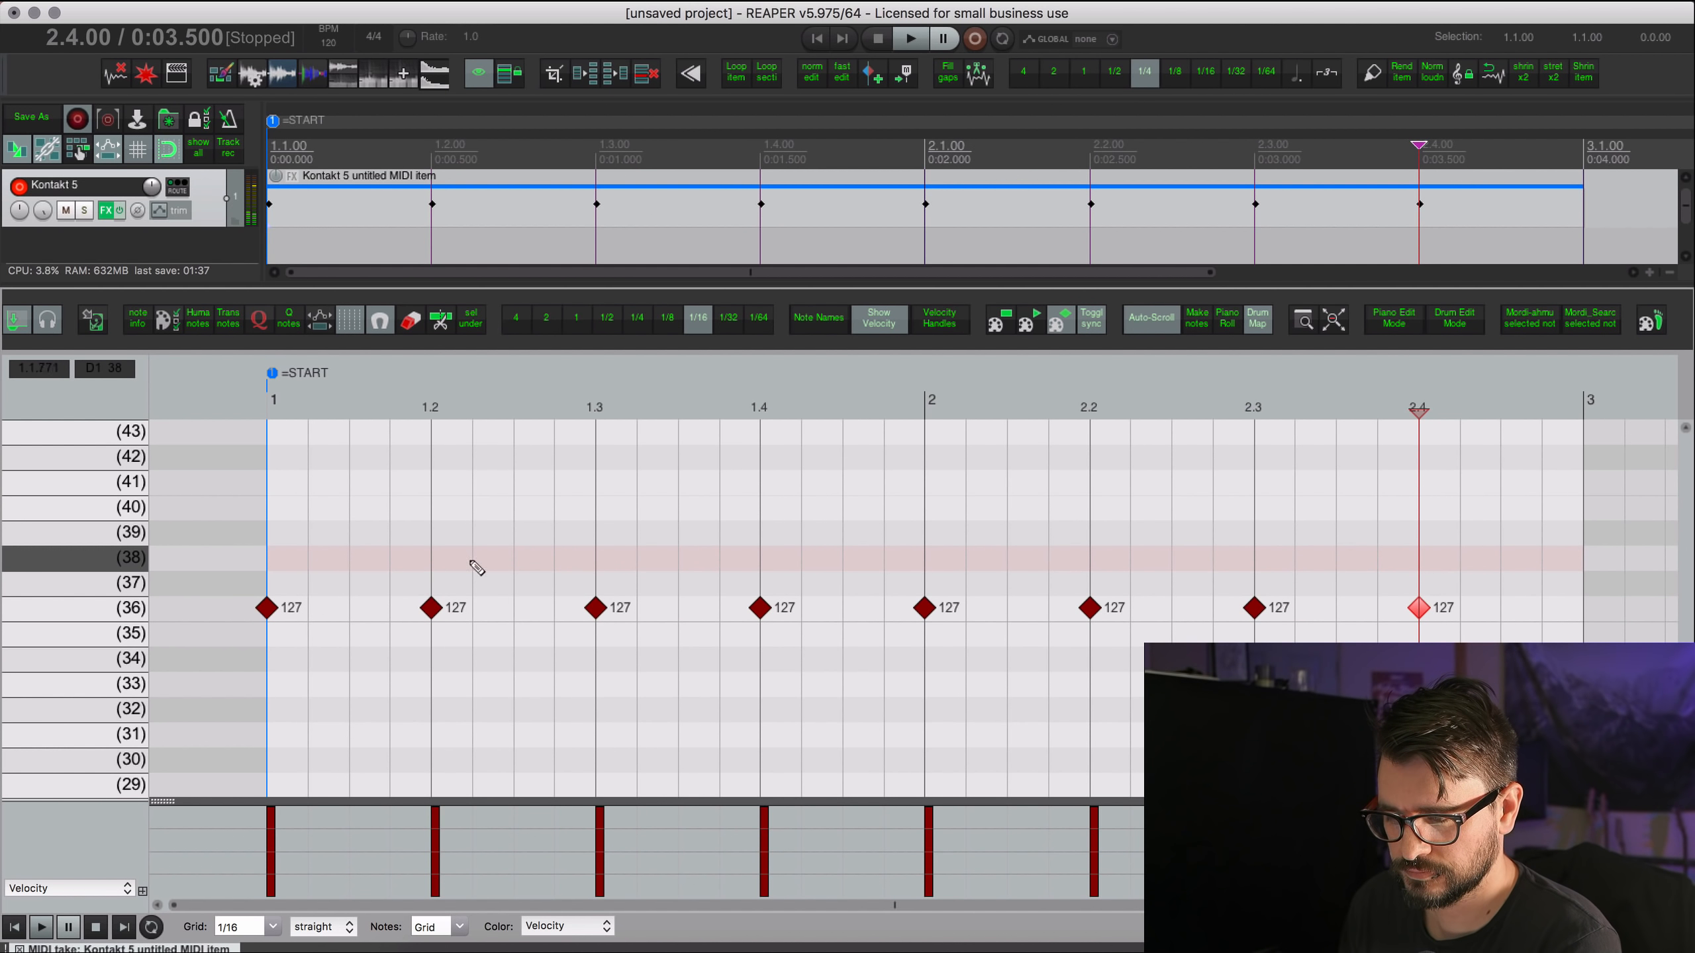
# Add hits on note row 38 at 1.4 and 2.4.
pyautogui.click(763, 562)
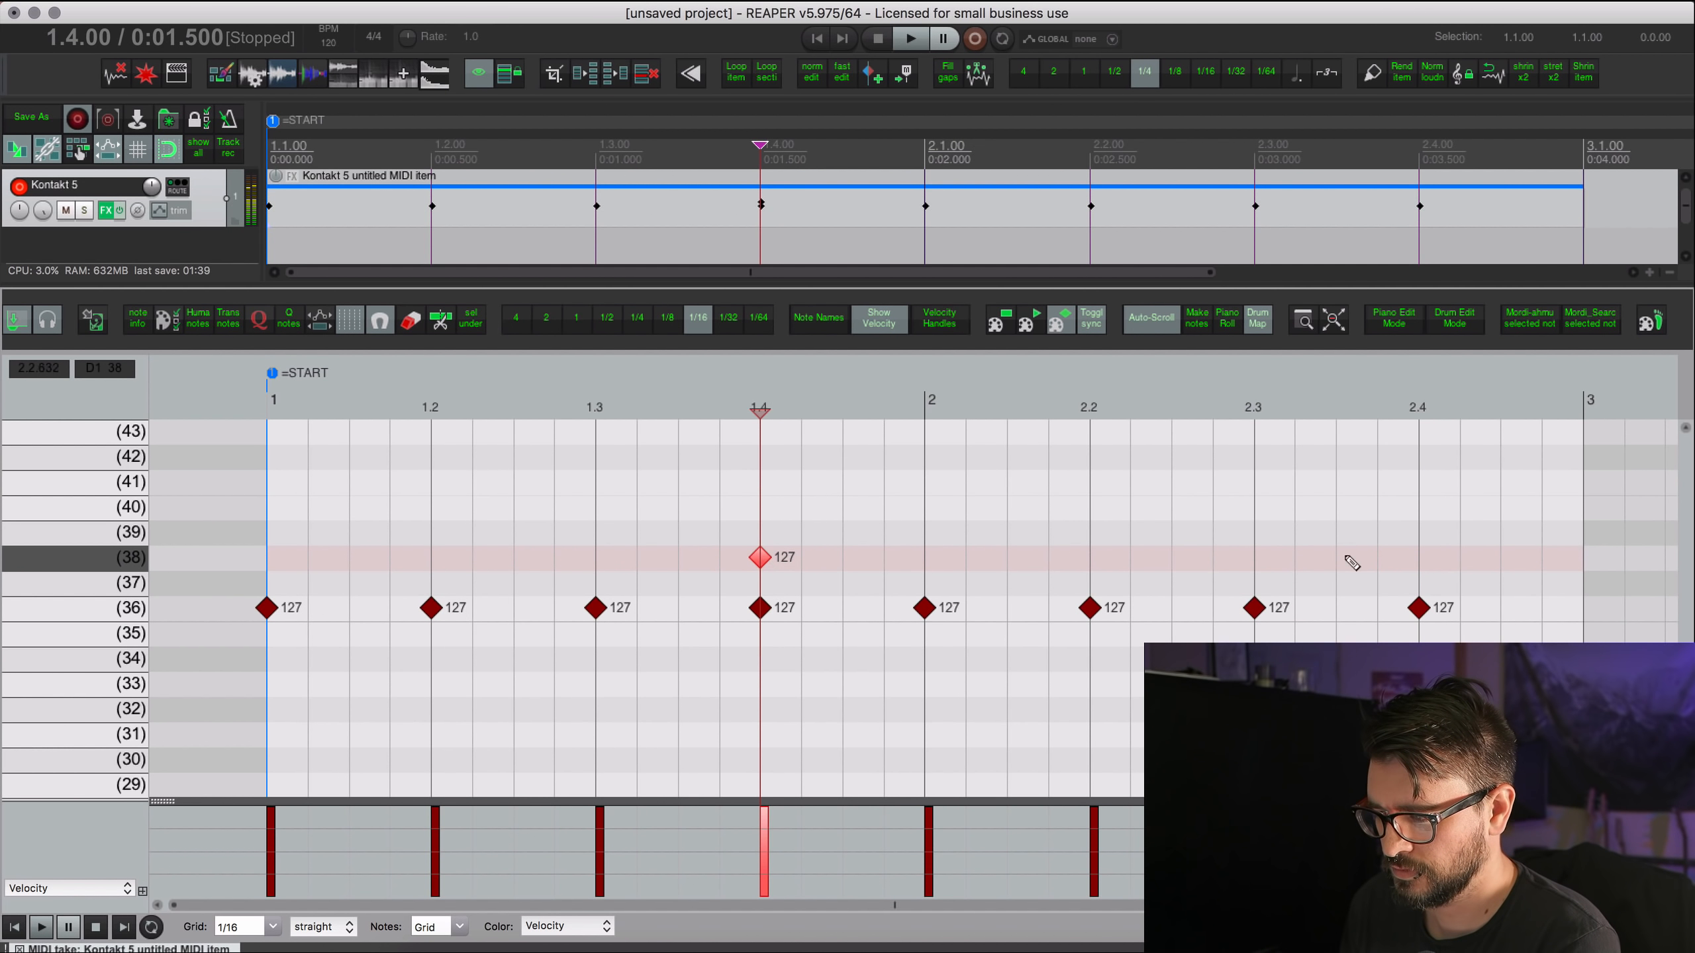
pyautogui.click(1421, 562)
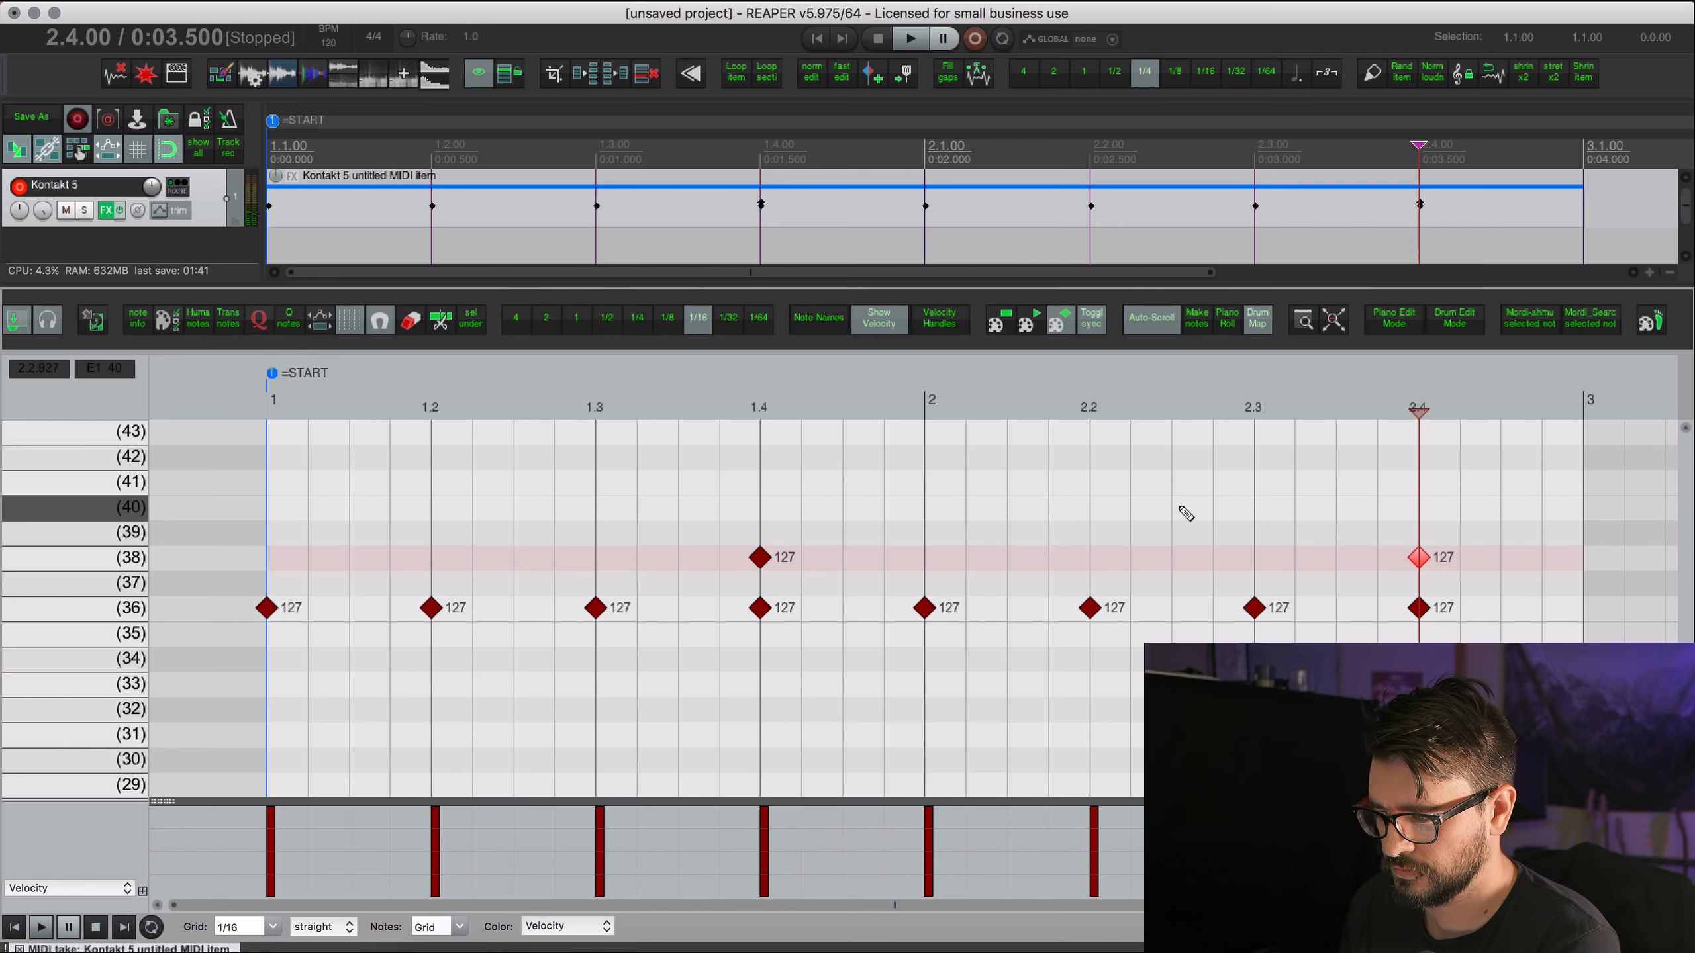
# Add hits on note row 40 at 1.2, 1.4, 2.2 and 2.4.
pyautogui.click(1091, 507)
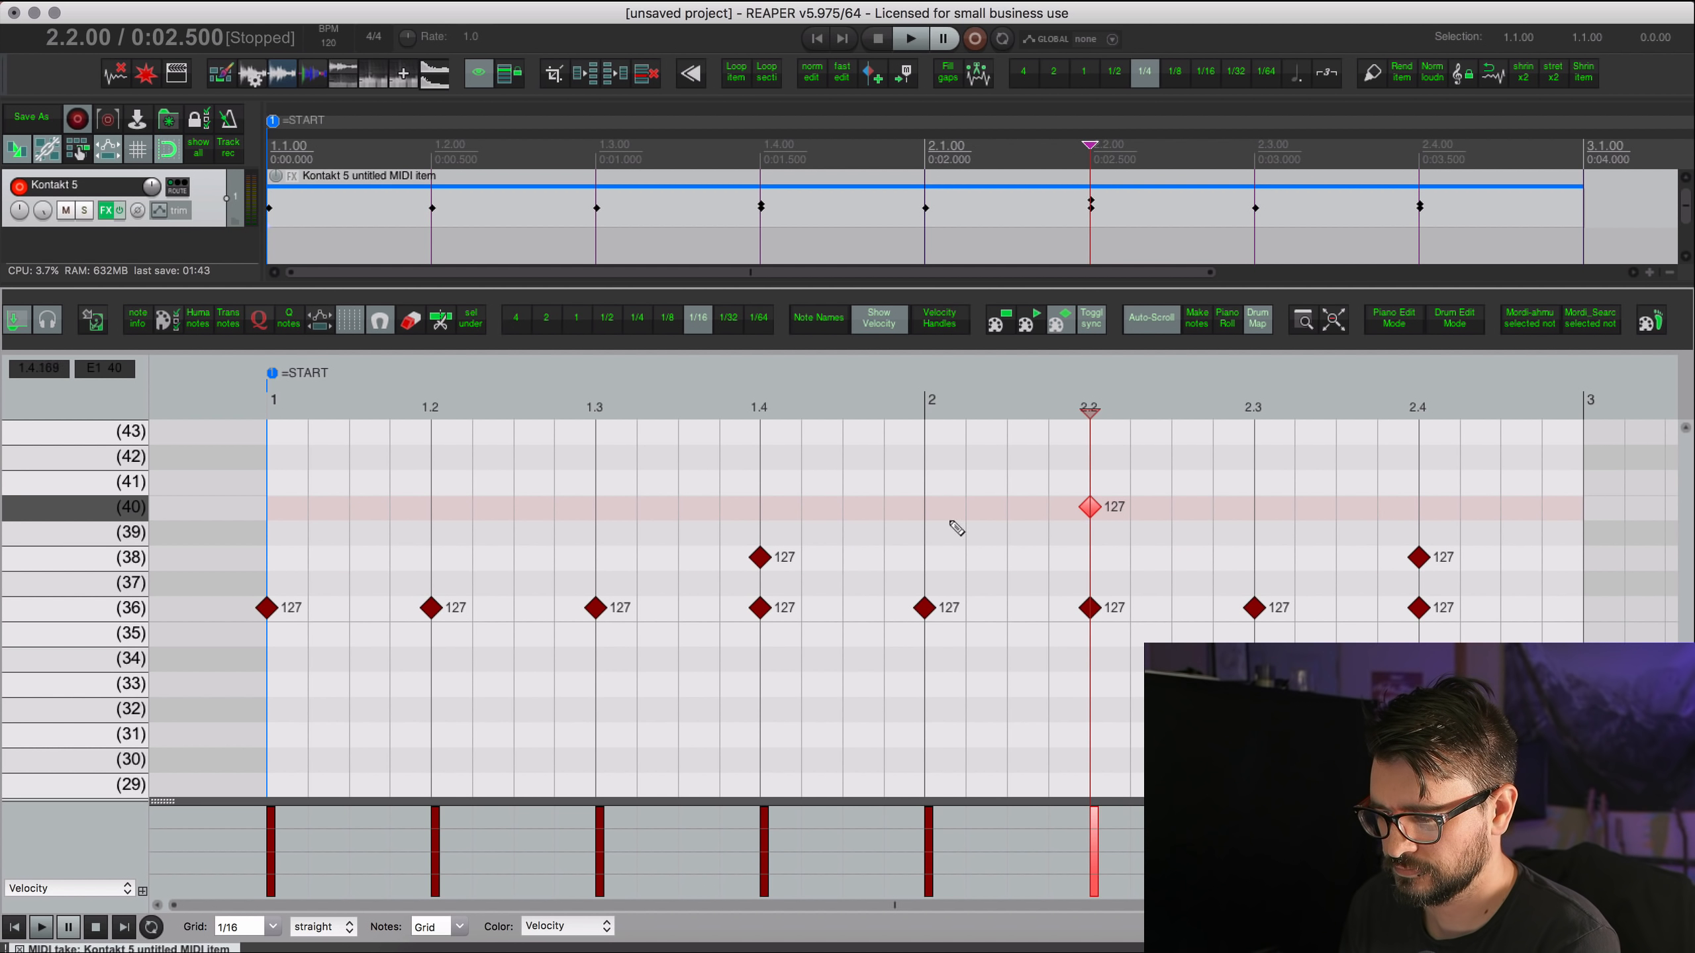
pyautogui.click(1421, 507)
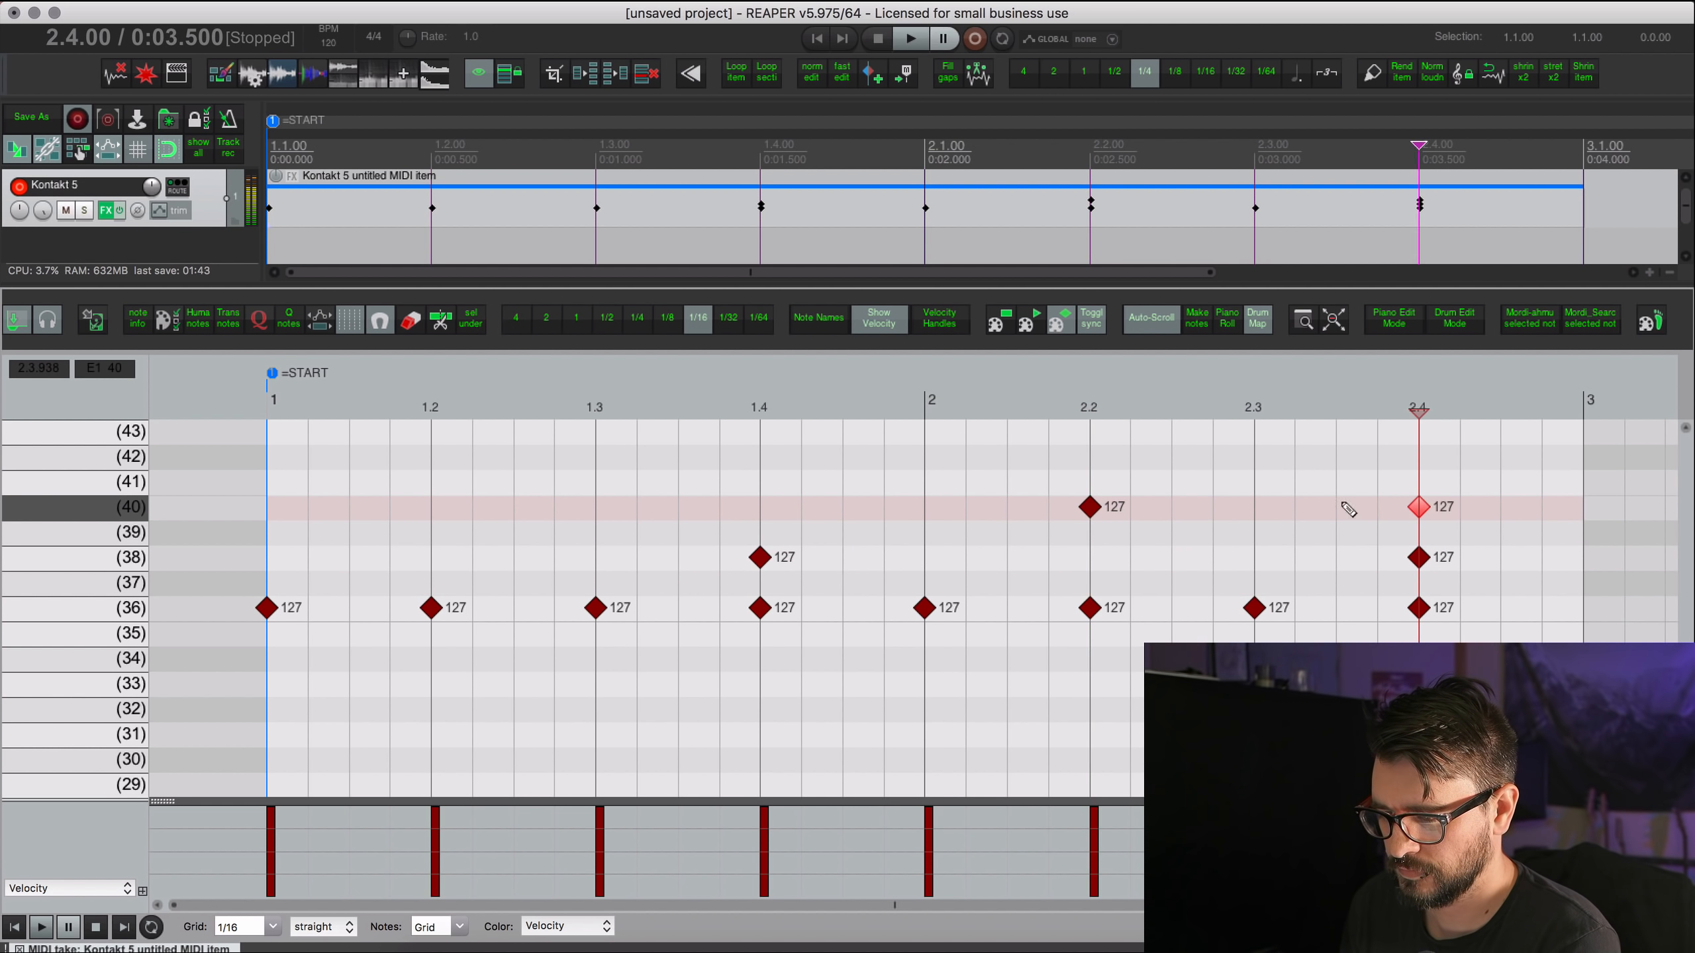
pyautogui.click(433, 508)
pyautogui.click(760, 508)
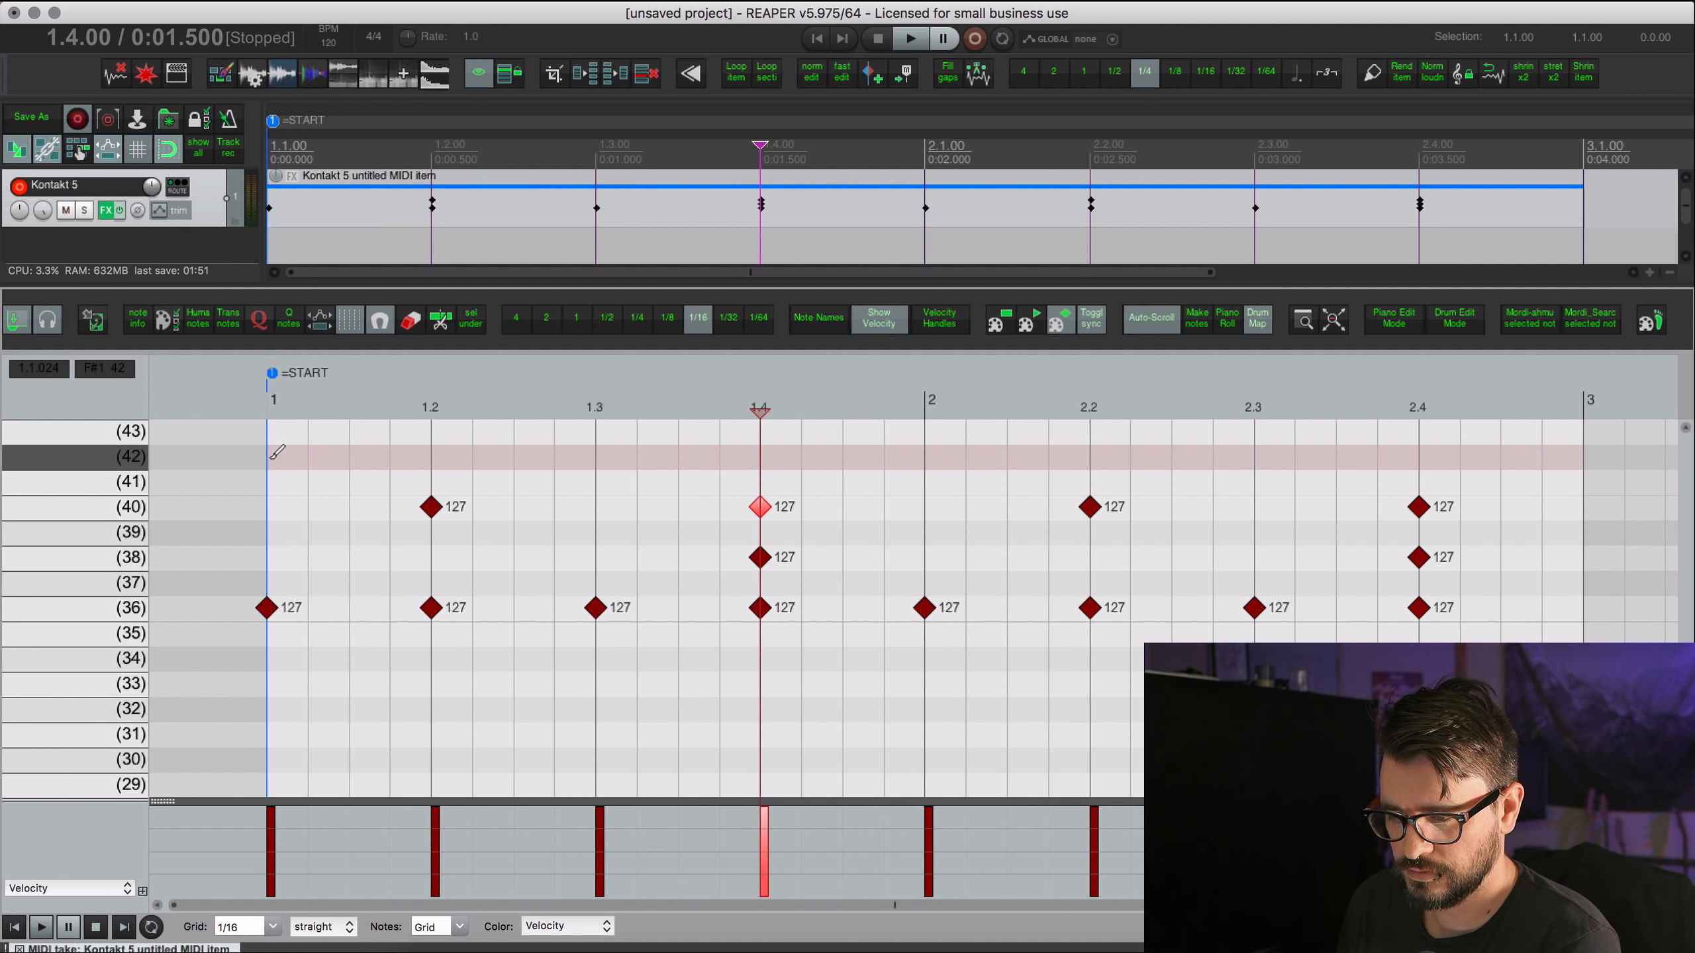
# Try sixteenth-note hits across both measures on note row 42, audition them from the start and delete them.
pyautogui.moveTo(280, 457)
pyautogui.mouseDown()
pyautogui.moveTo(1573, 466)
pyautogui.moveTo(1572, 449)
pyautogui.mouseUp()
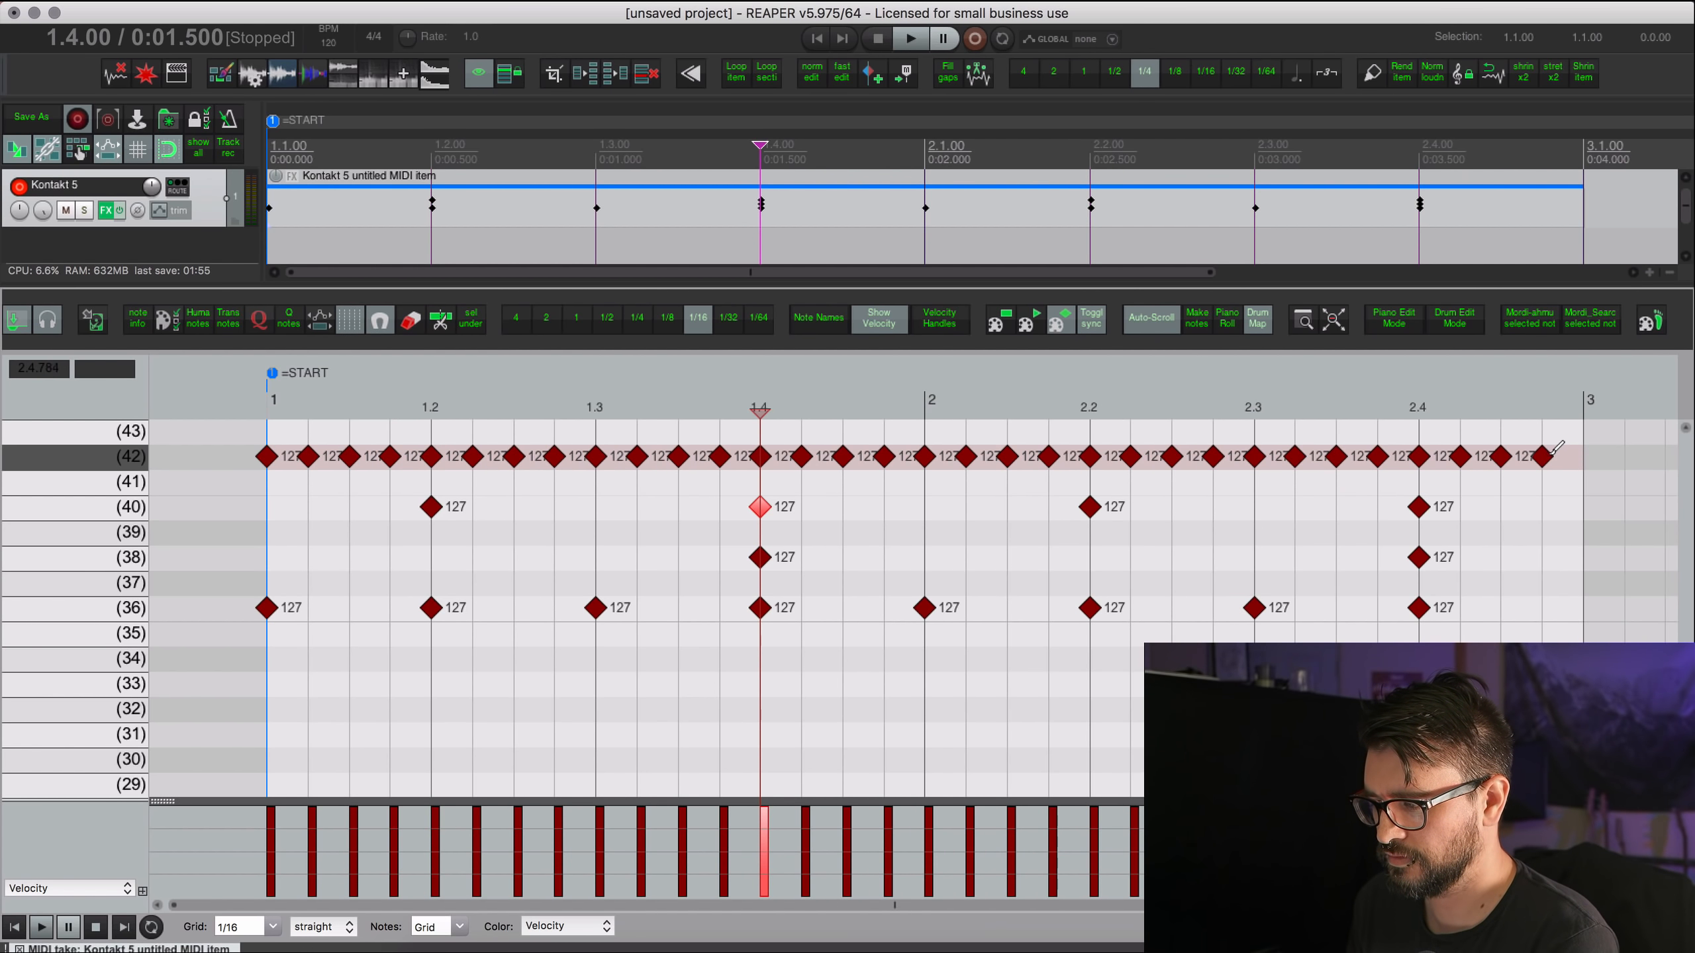
pyautogui.click(276, 409)
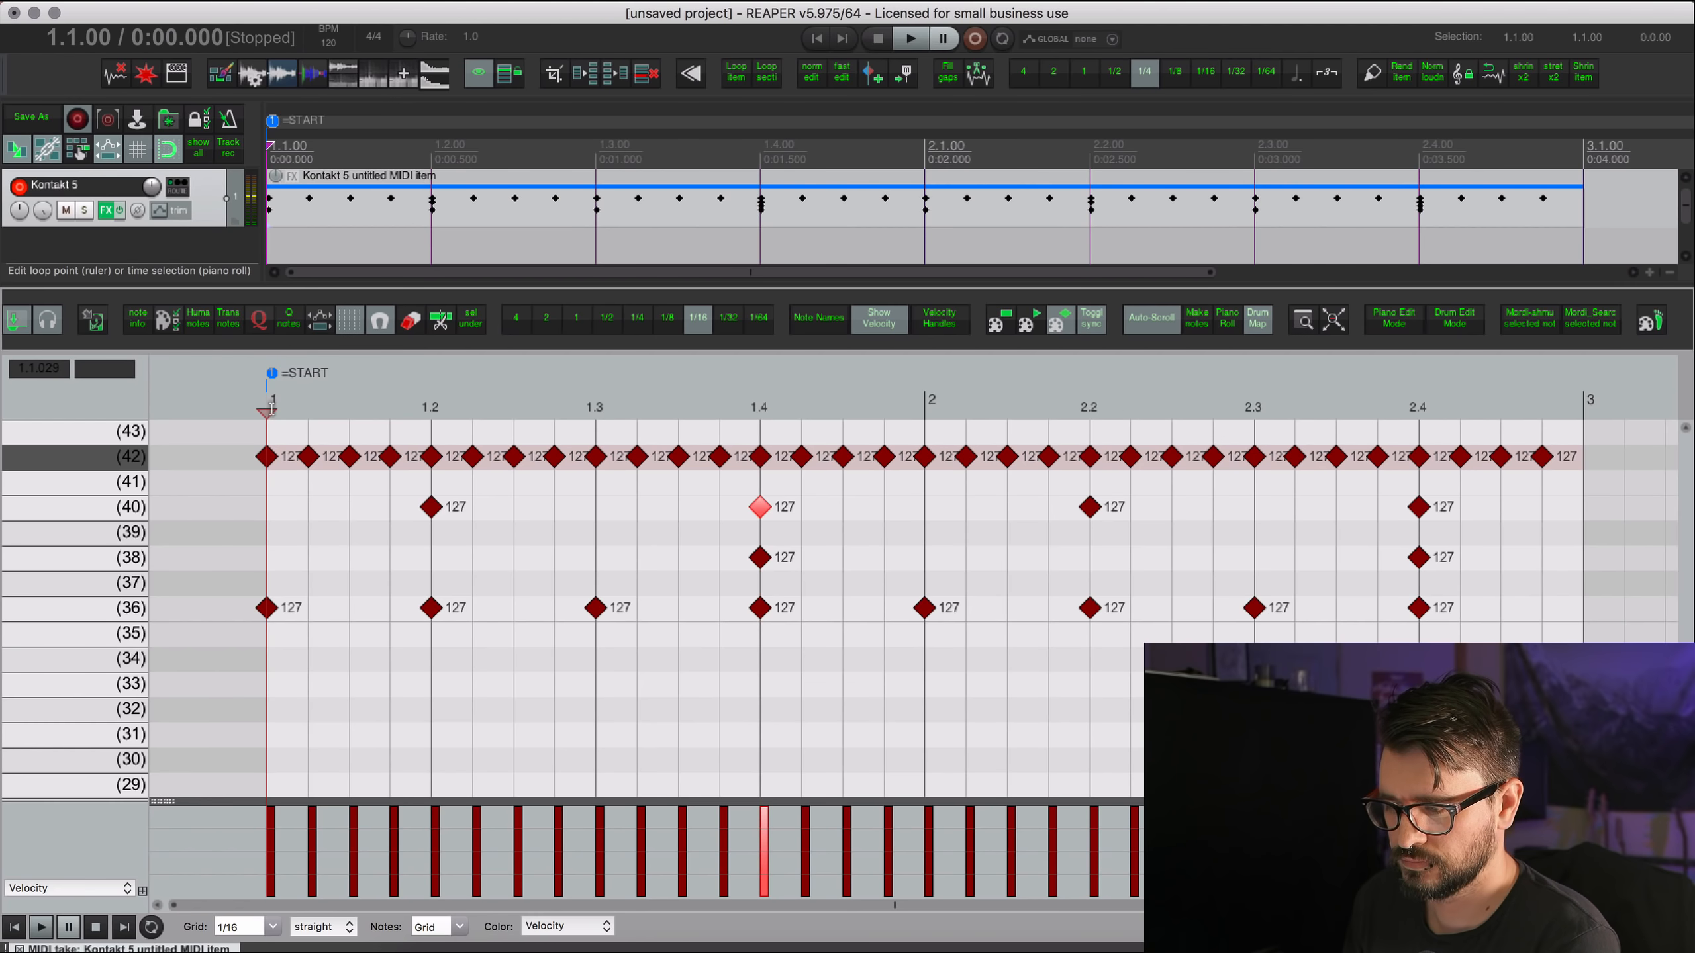
pyautogui.press('space')
pyautogui.scroll(-2, 365, 457)
pyautogui.scroll(1, 364, 457)
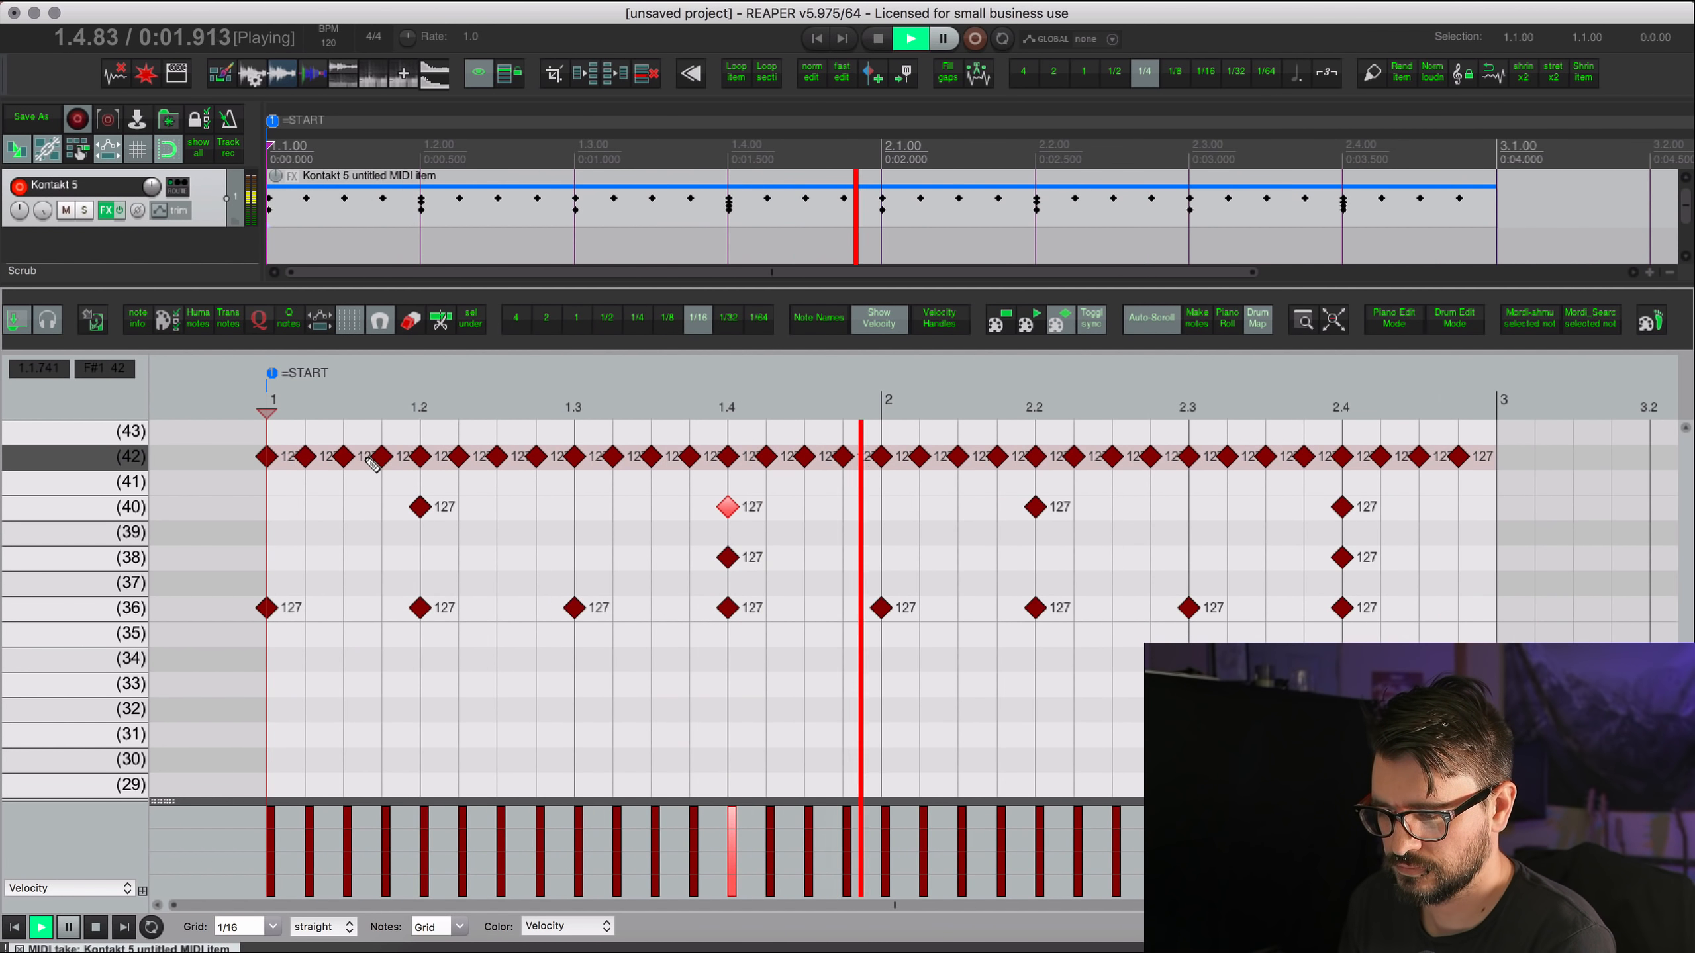
pyautogui.press('space')
pyautogui.click(116, 464)
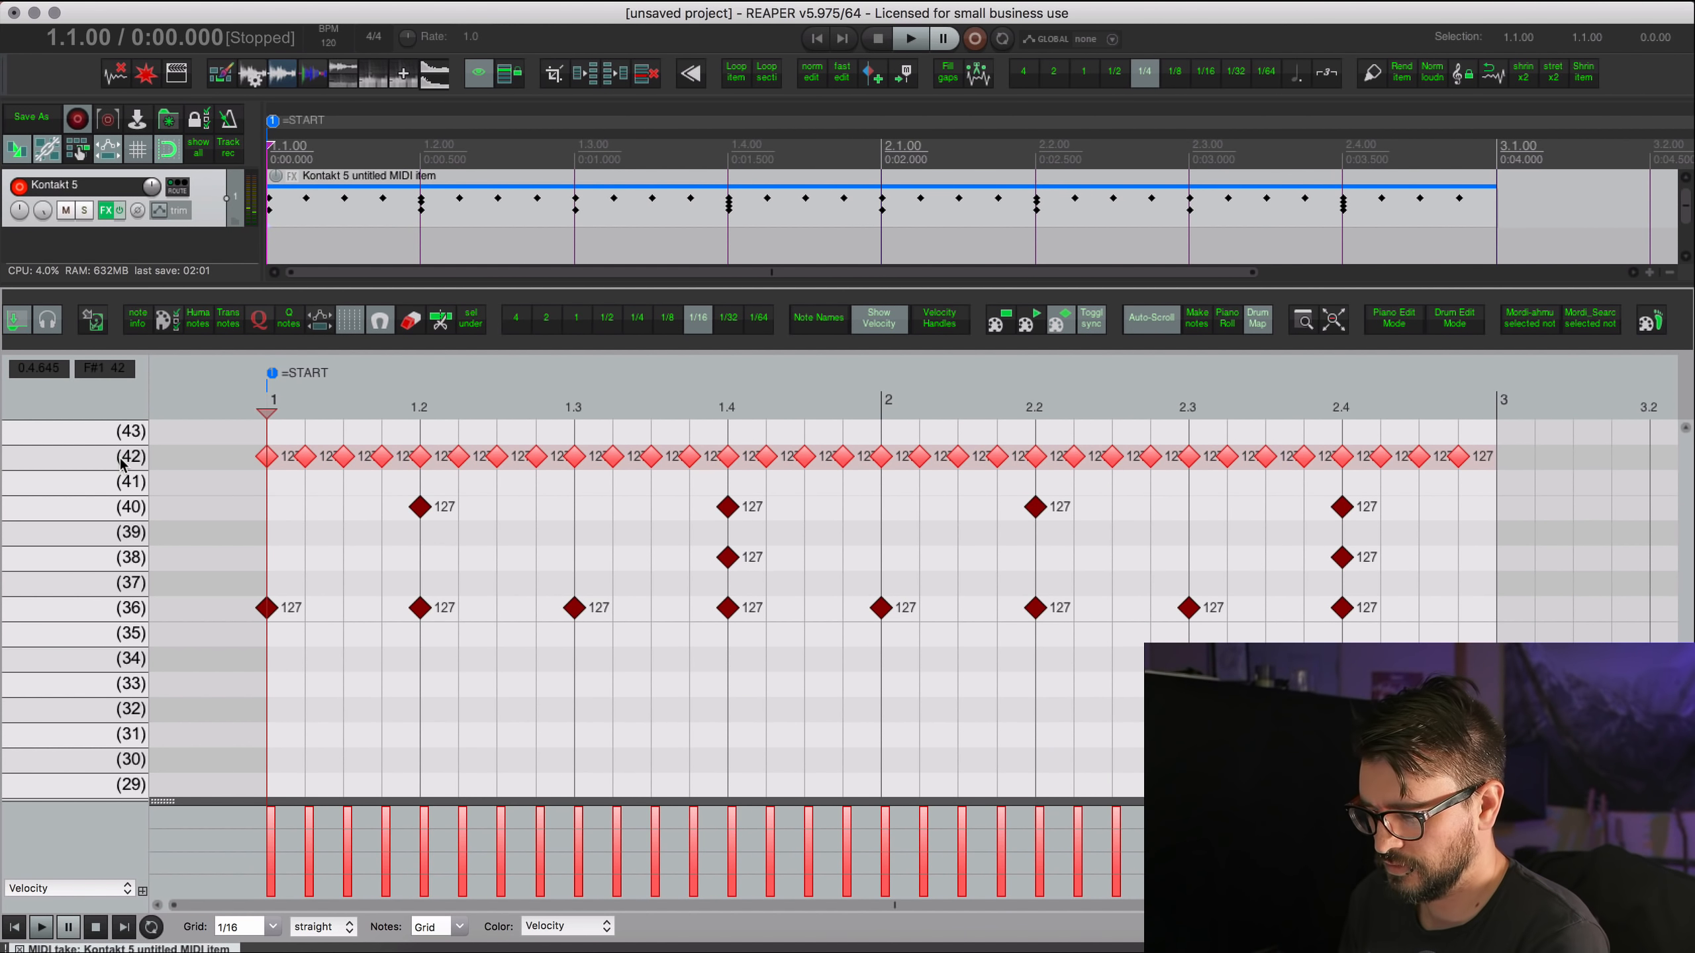
pyautogui.press('Delete')
# Set the grid to 1/8 and fill note row 42 with eighth-note hits across both measures.
pyautogui.click(272, 927)
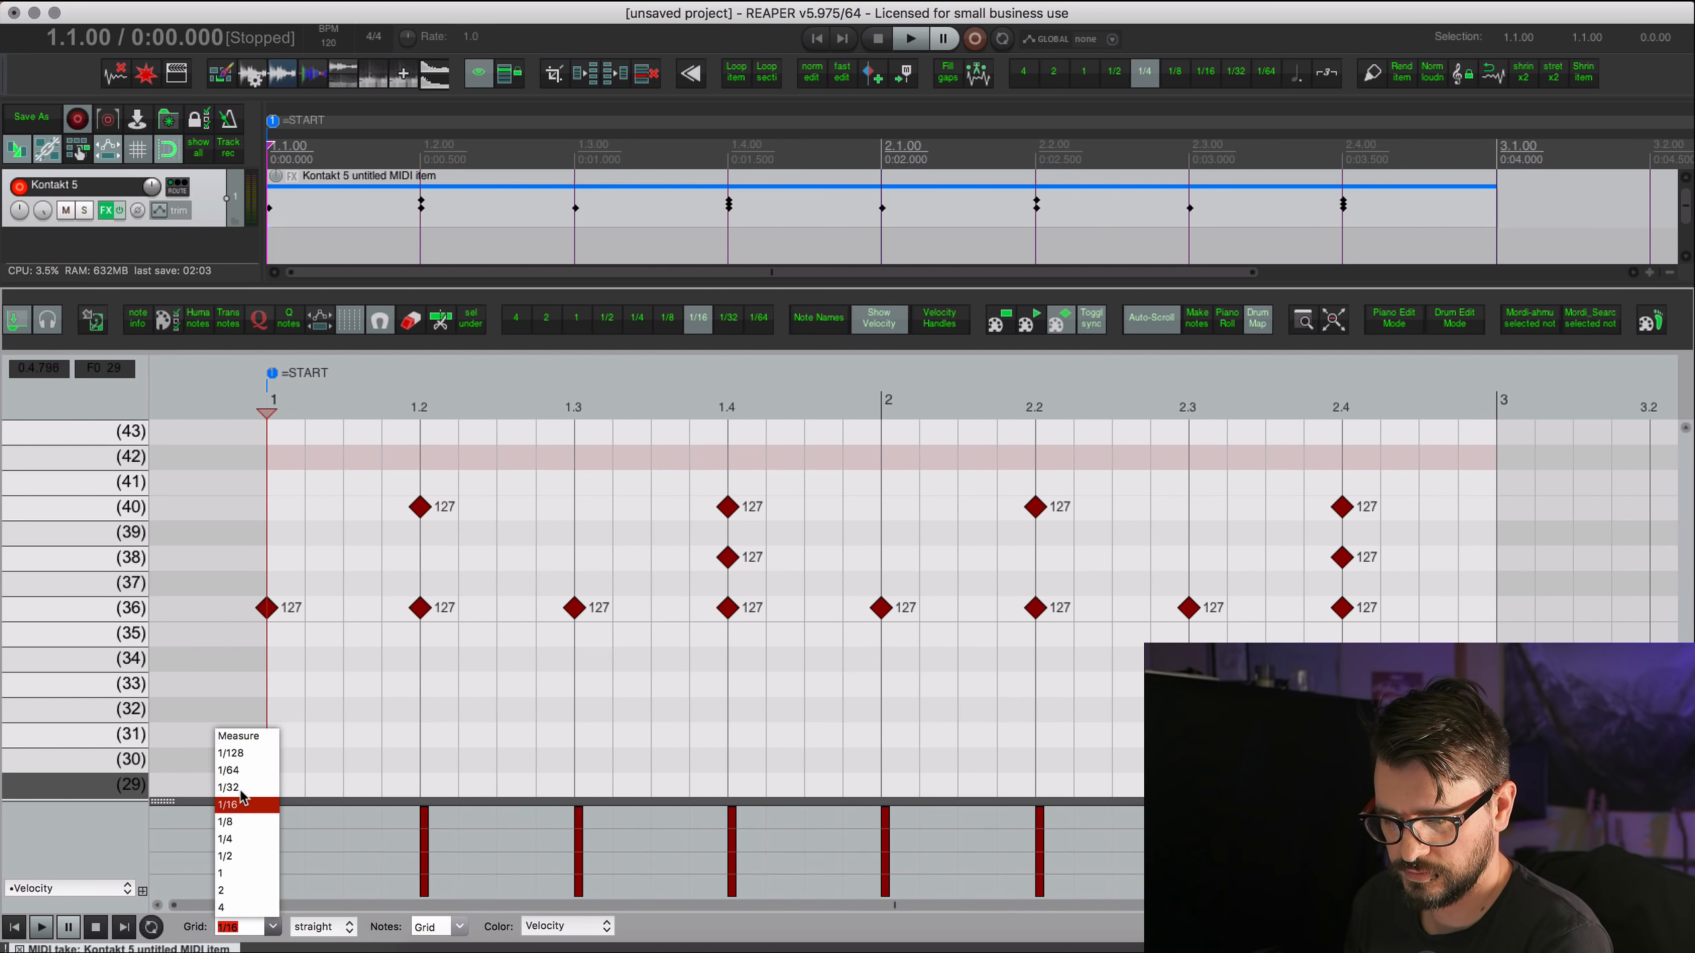
pyautogui.click(242, 828)
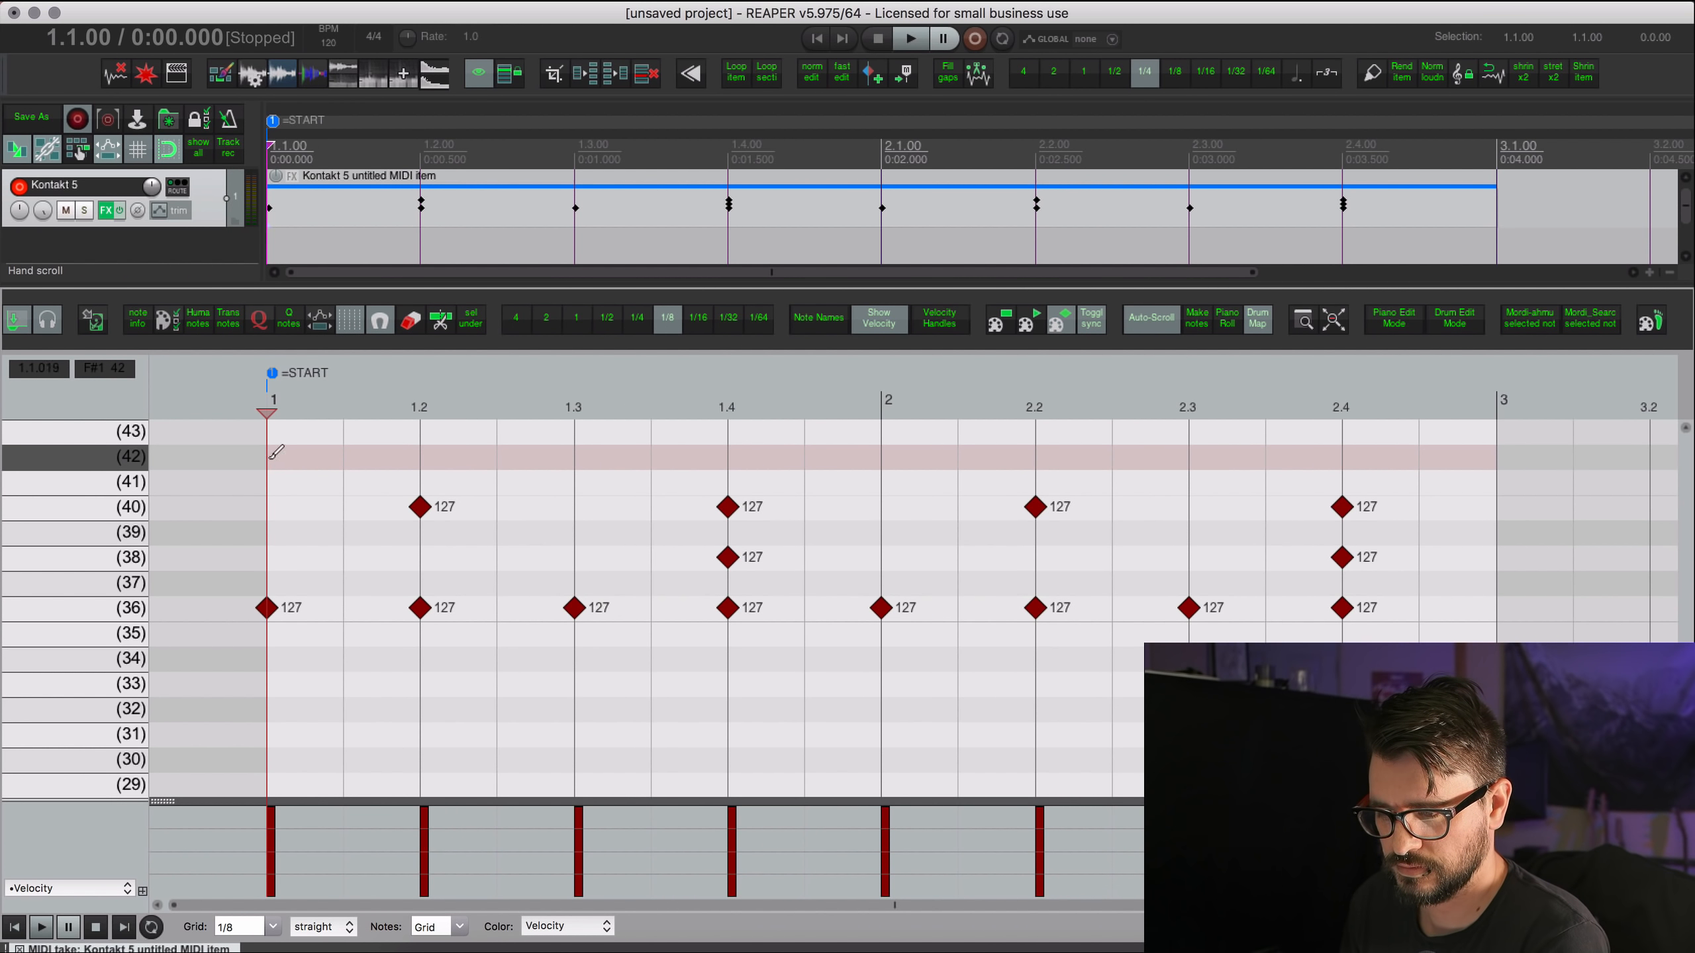
pyautogui.moveTo(270, 457); pyautogui.dragTo(1460, 456)
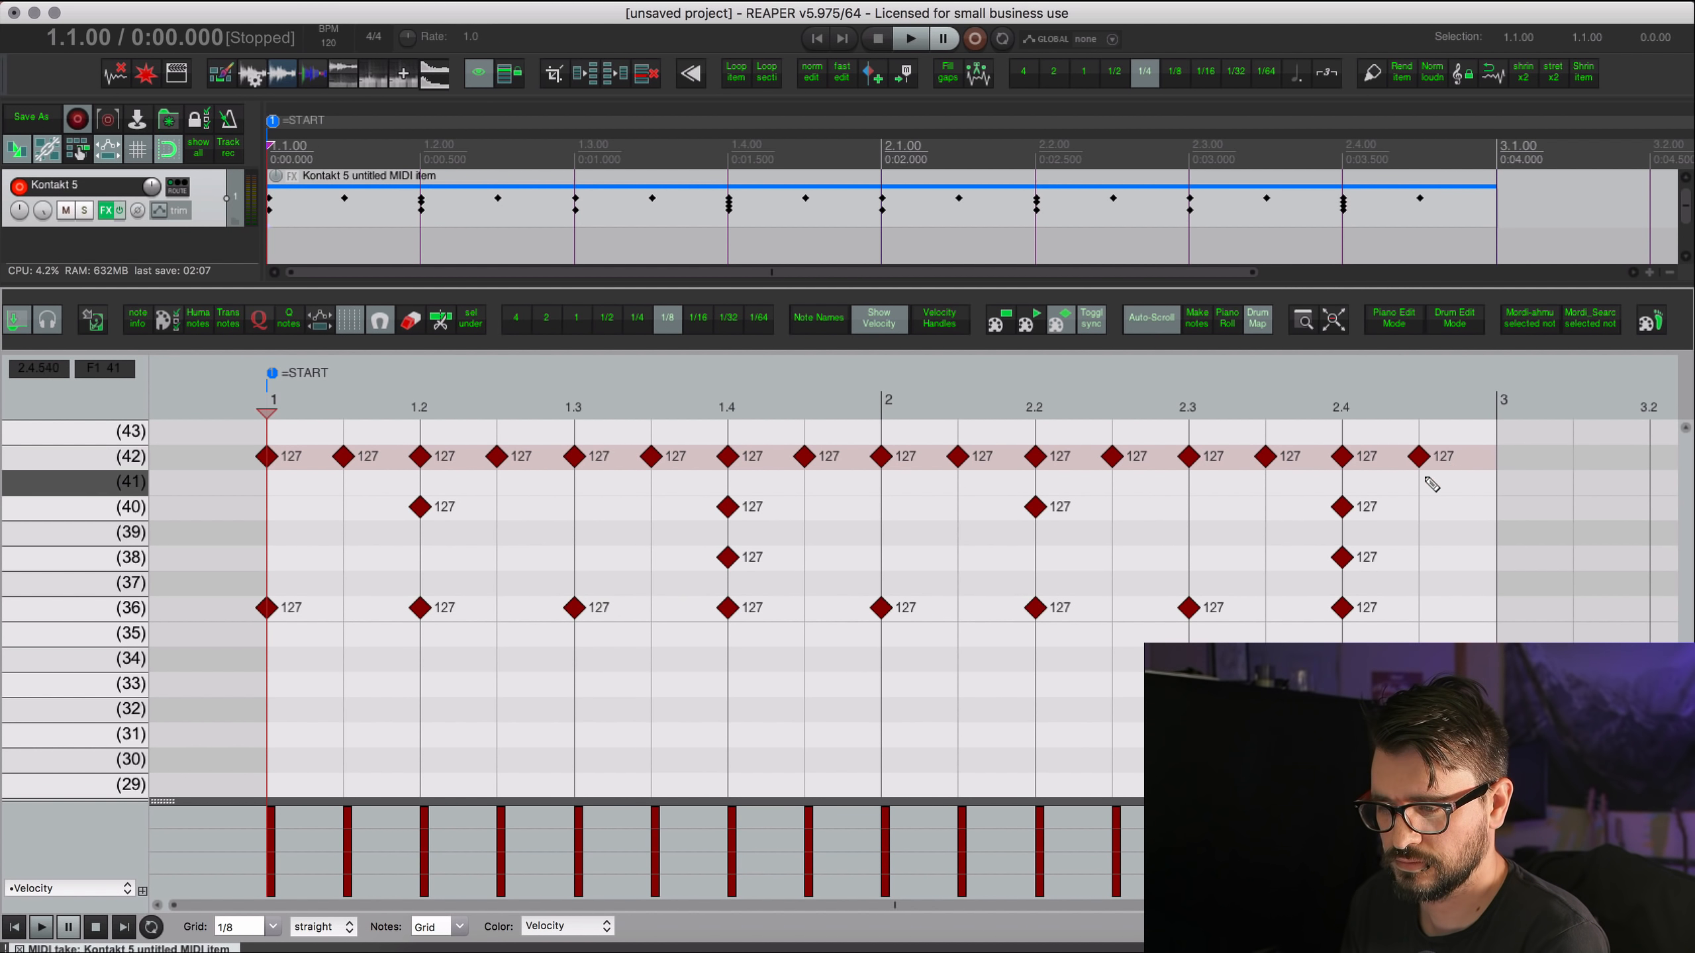
# Remove the hit at 1.4 on note row 38 while playing the pattern from the start.
pyautogui.press('space')
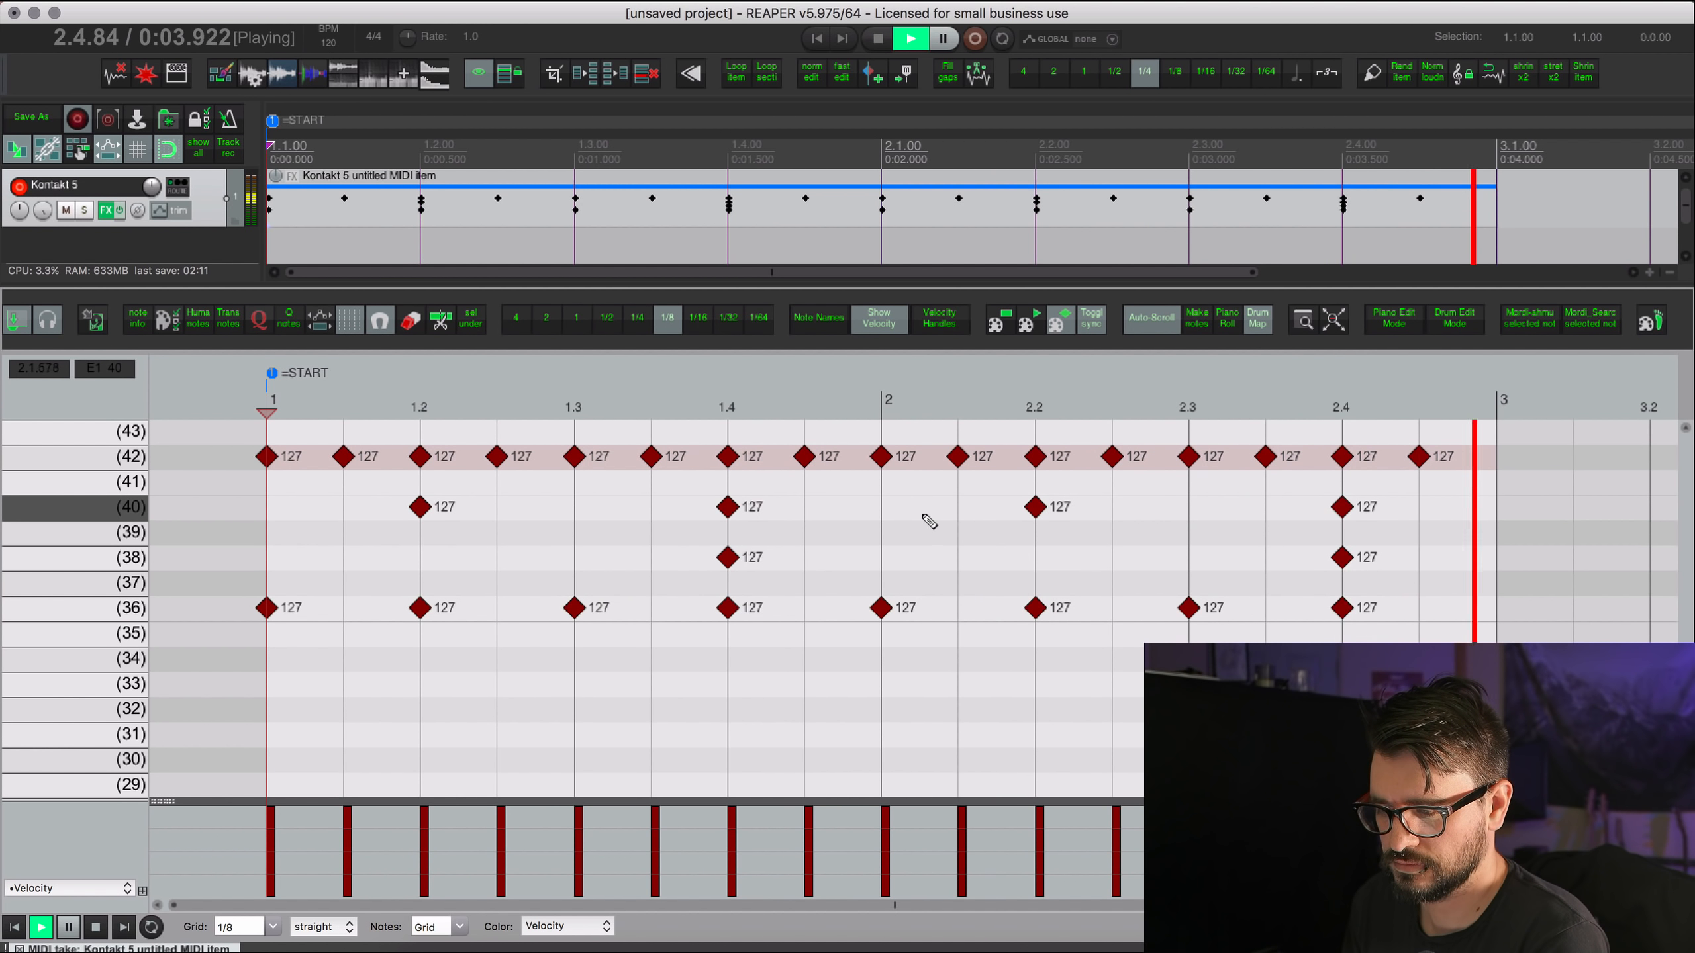
pyautogui.doubleClick(728, 556)
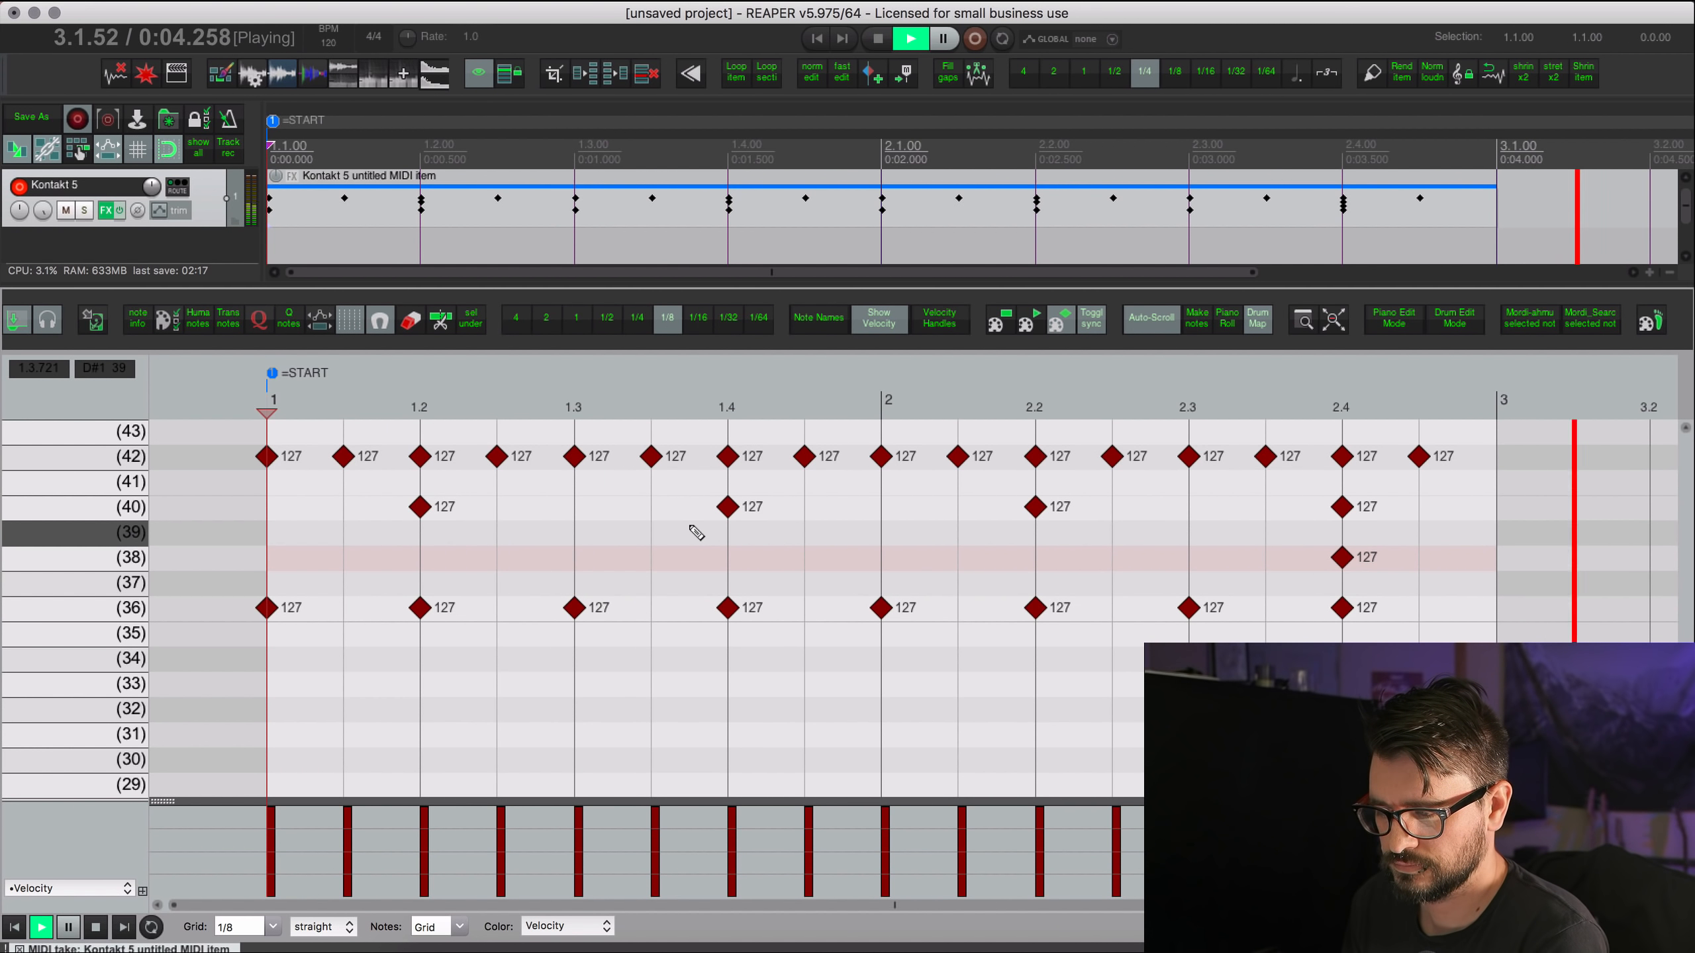
pyautogui.press('space')
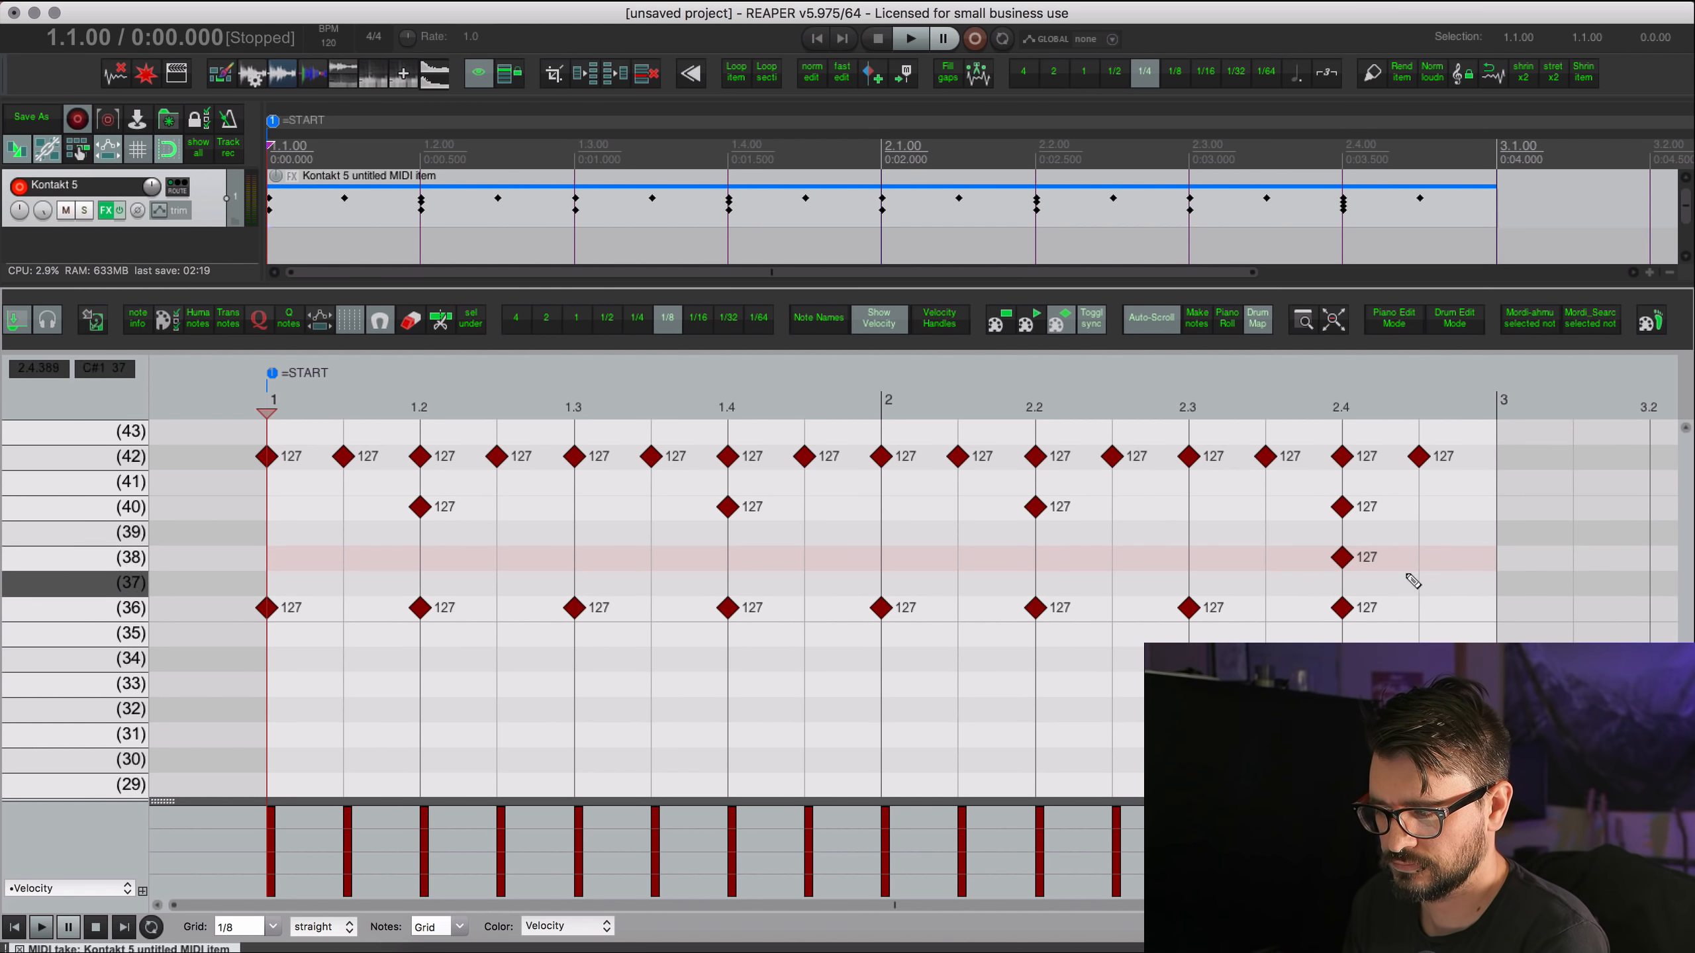
# Add hits on note rows 38 and 40 at 2.4.50 and audition the pattern from measure 2.
pyautogui.click(1420, 558)
pyautogui.click(1420, 507)
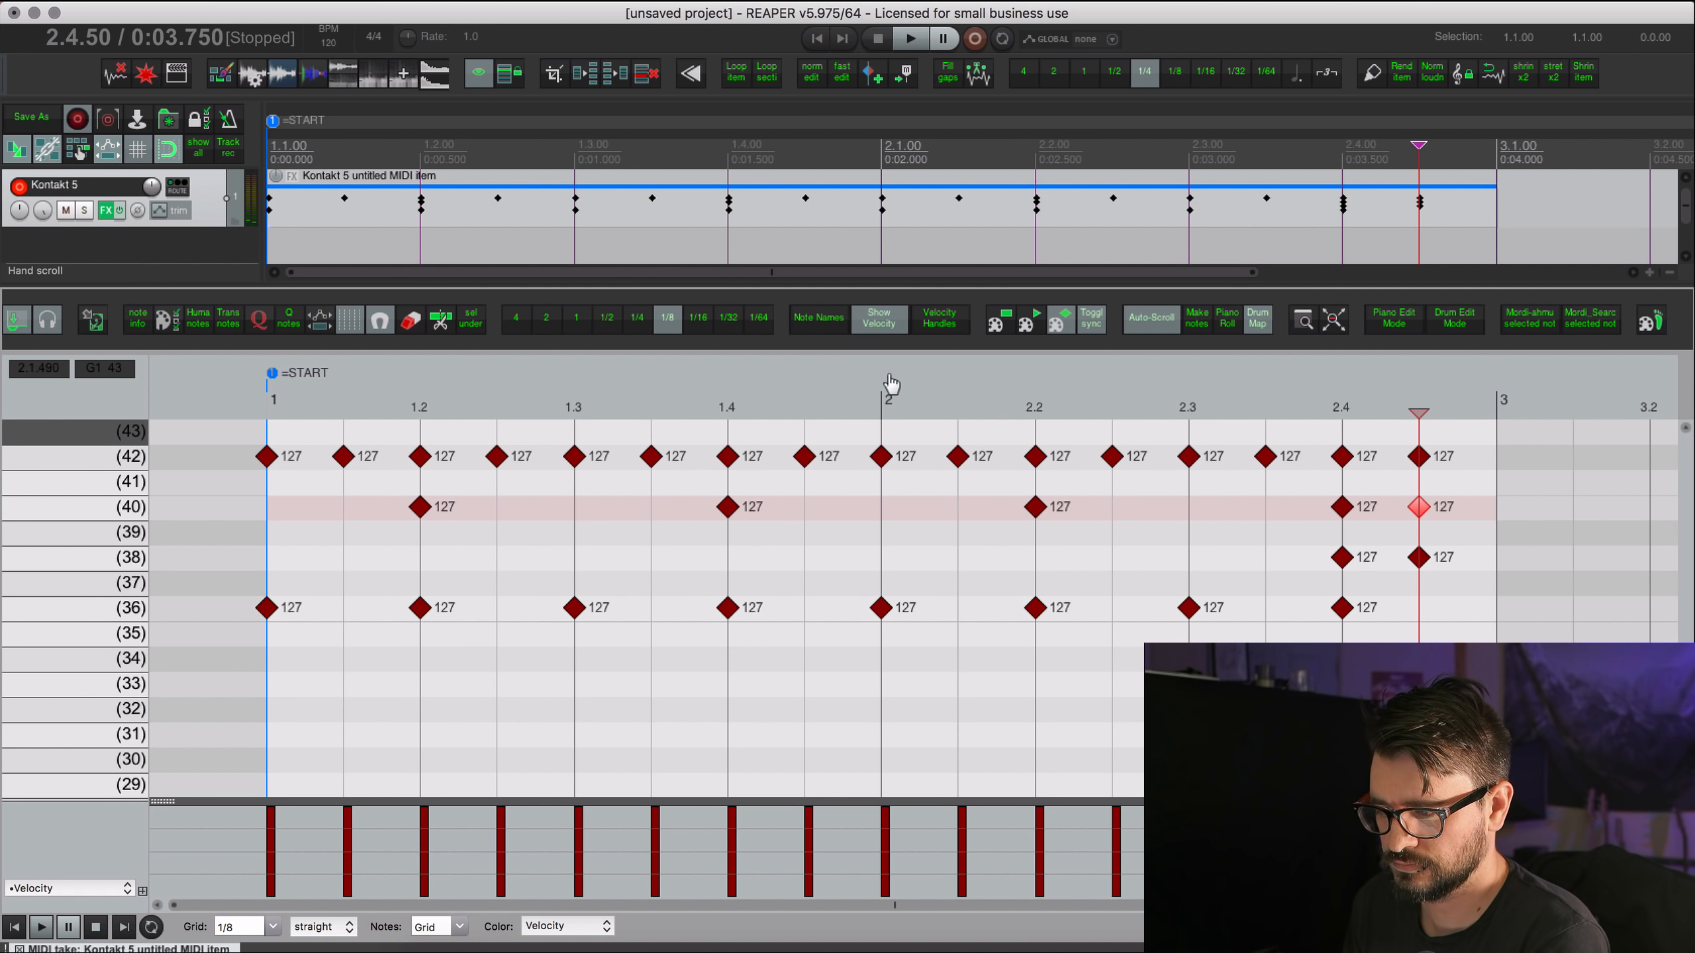
pyautogui.click(881, 398)
pyautogui.press('space')
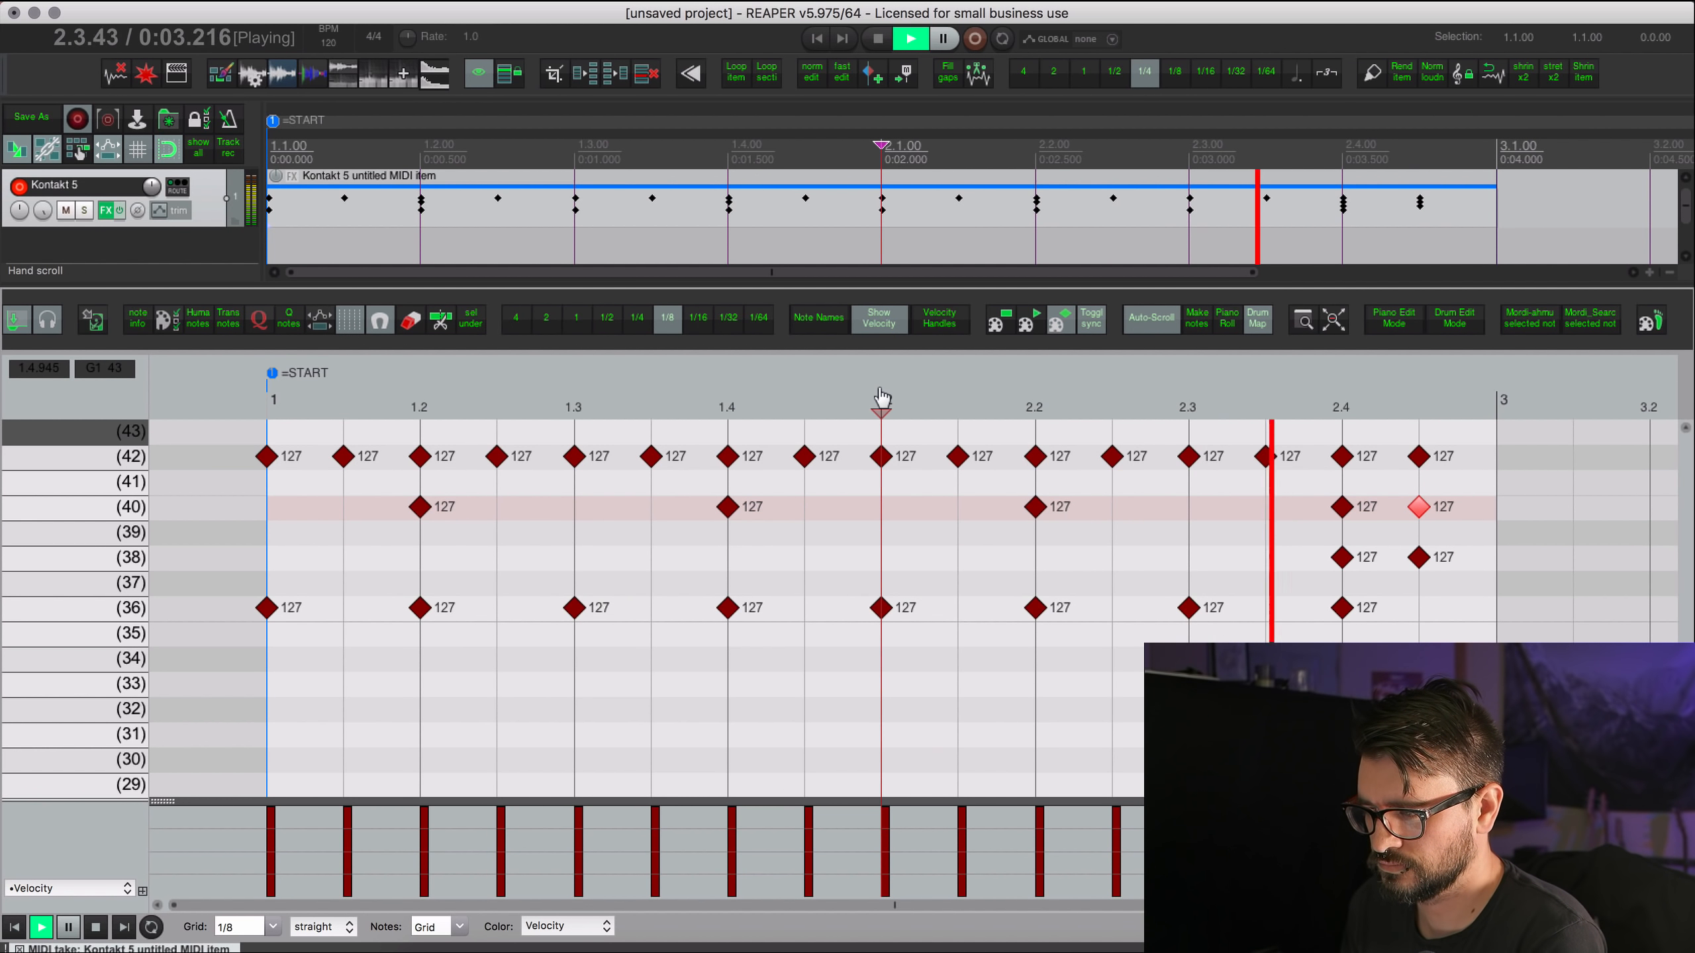
pyautogui.press('space')
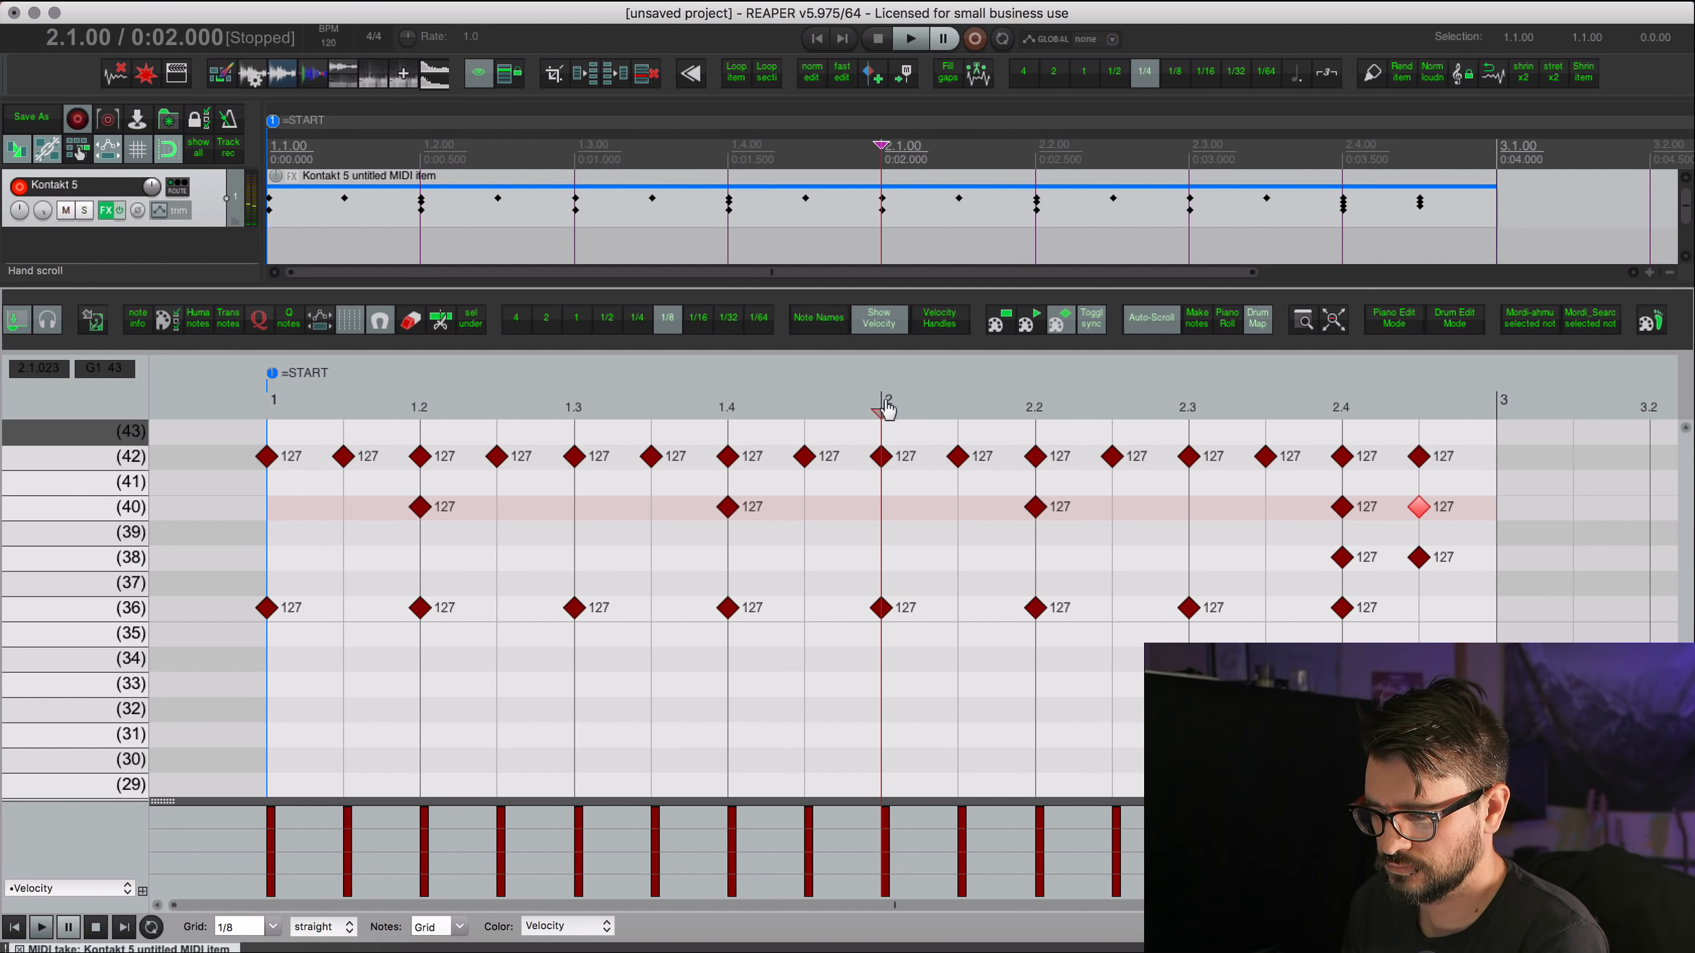
# Try an extra hit on note row 36 at 2.4.75 using a 1/16 grid, auditioning from measure 2.
pyautogui.click(266, 928)
pyautogui.click(244, 820)
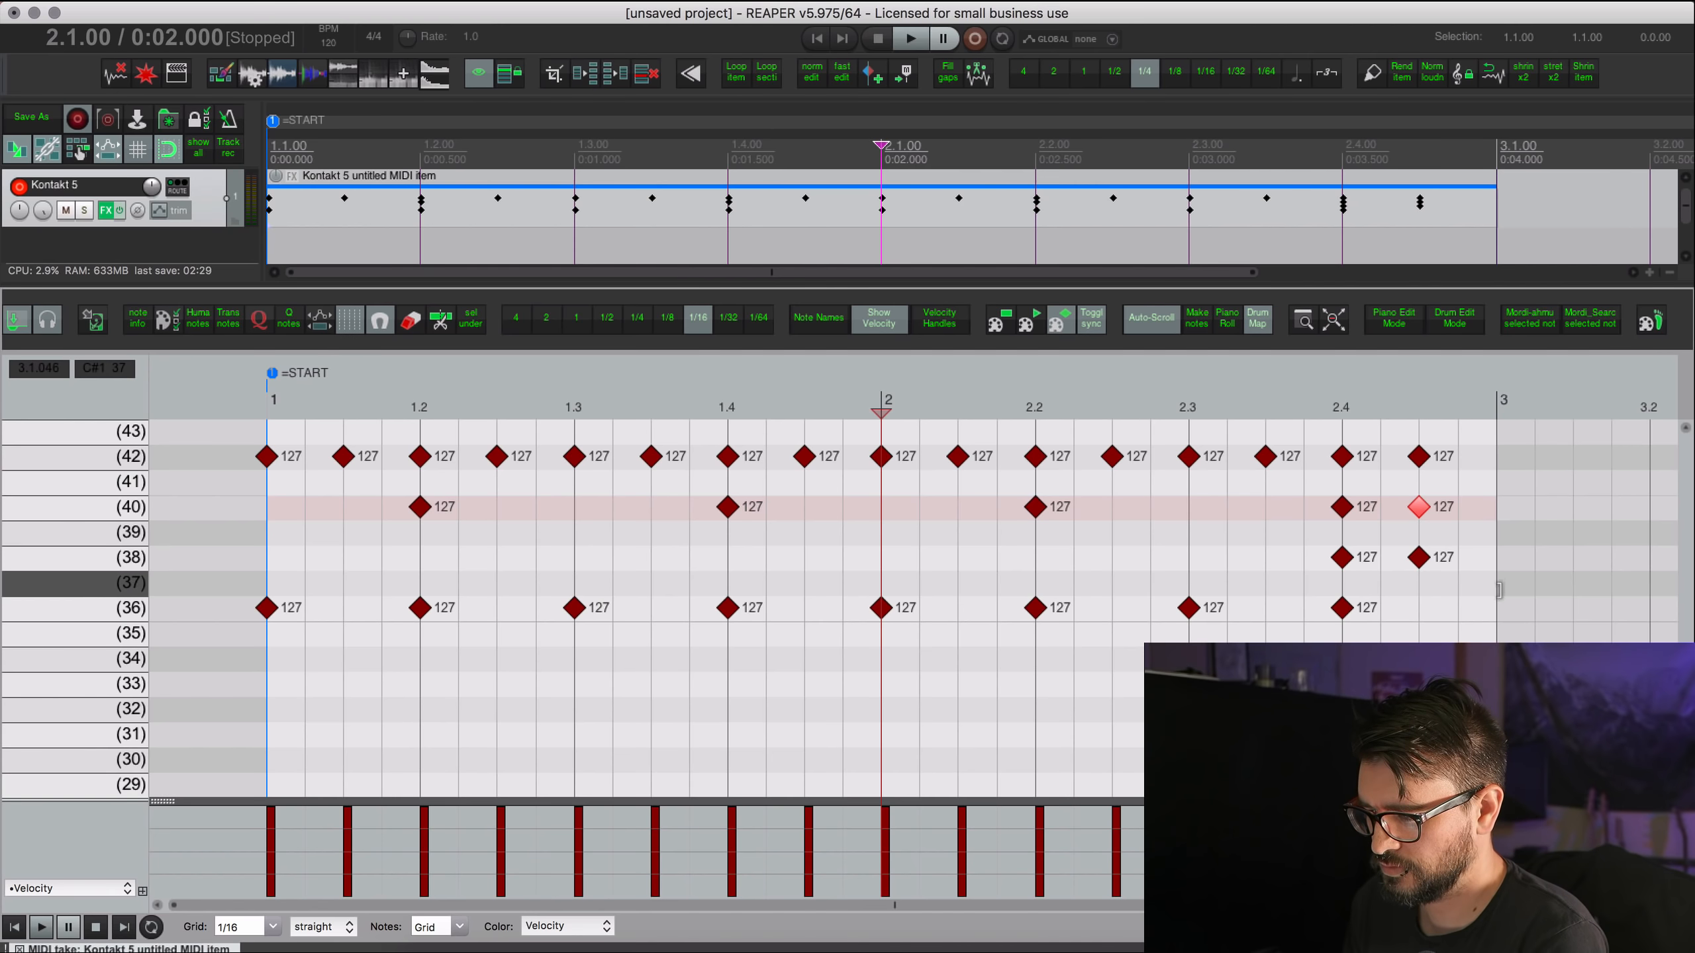
pyautogui.click(1458, 608)
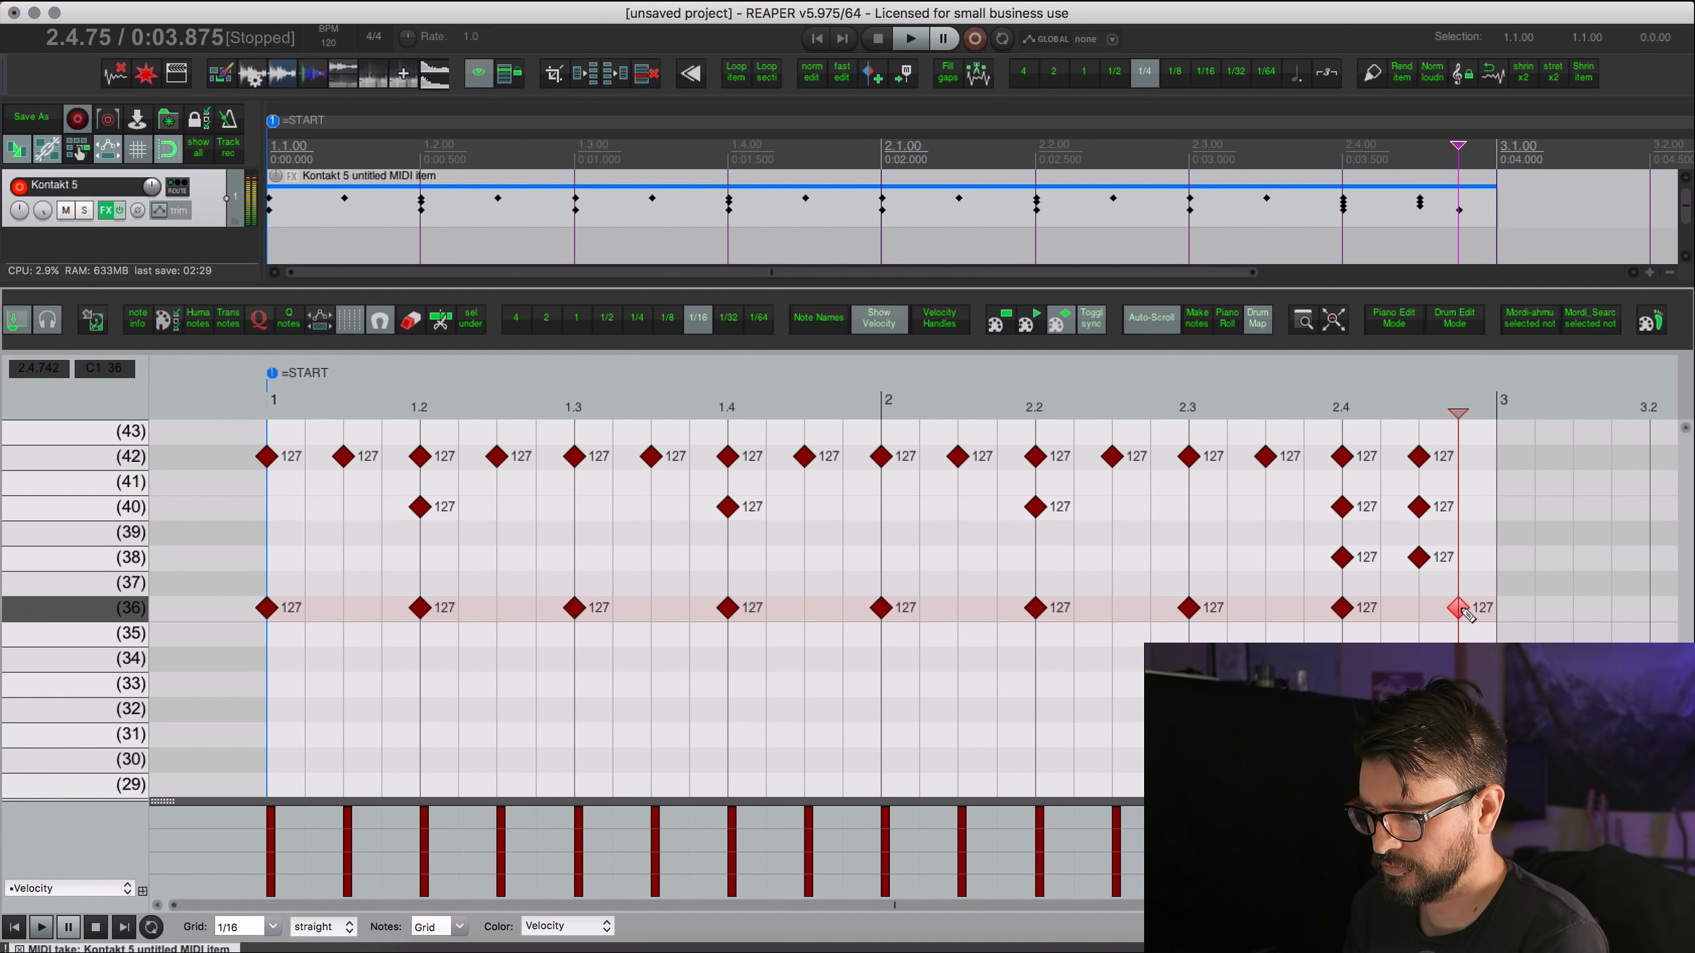
pyautogui.click(876, 406)
pyautogui.press('space')
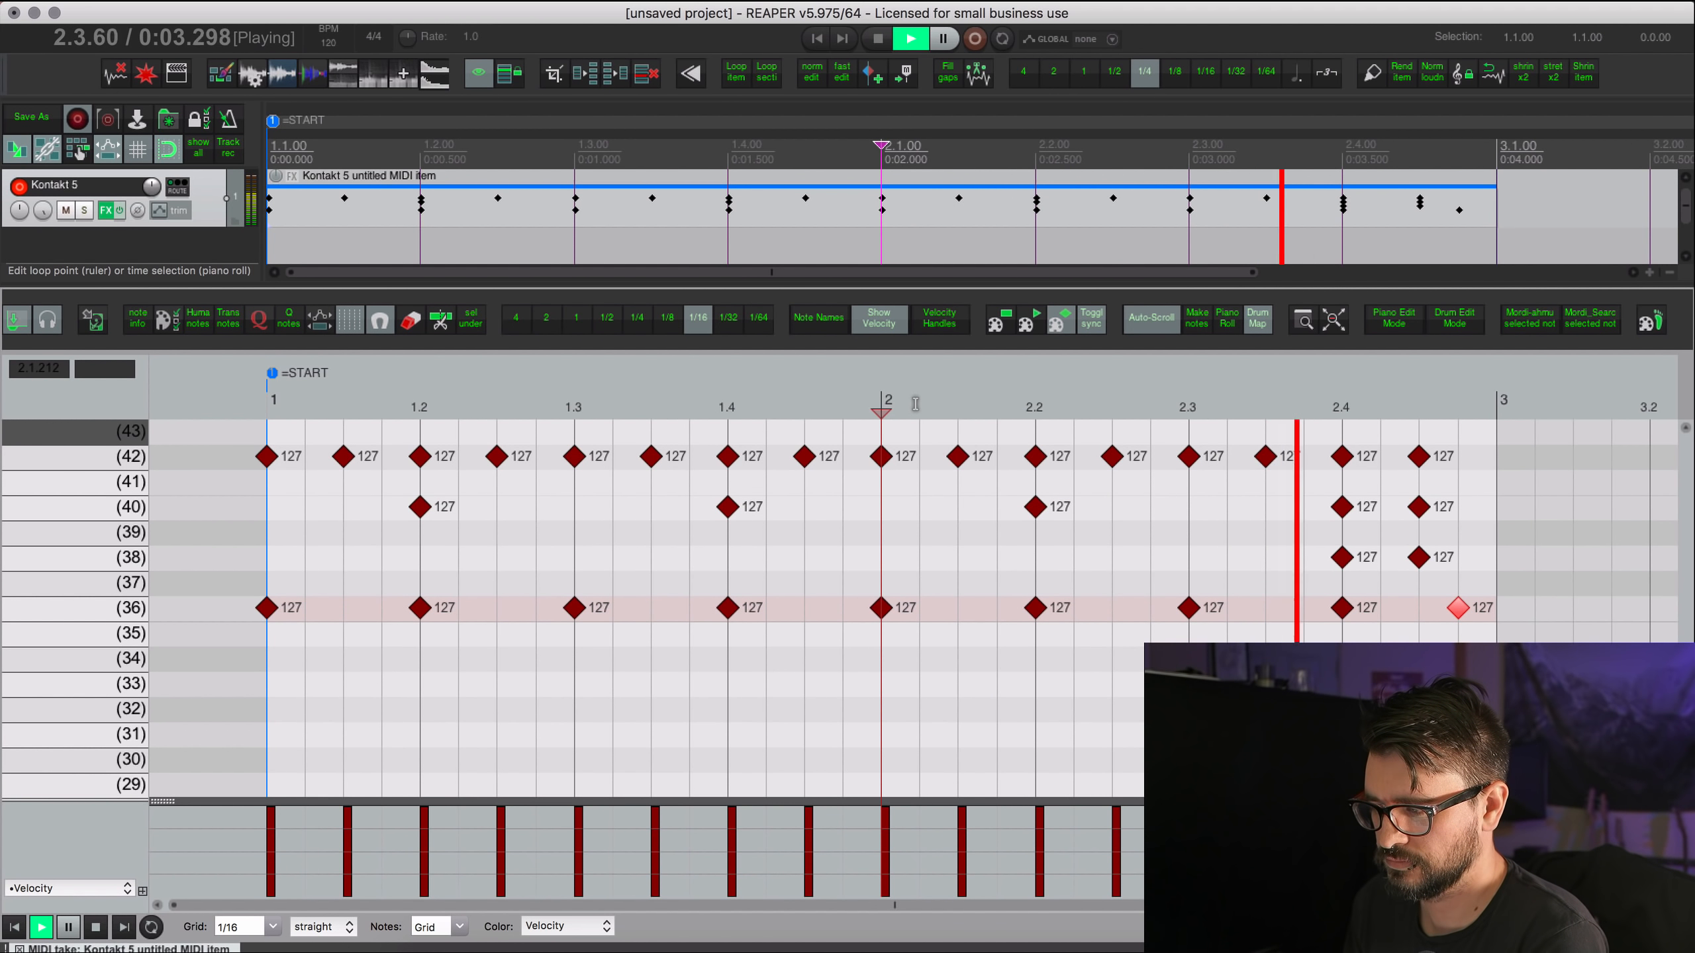
pyautogui.press('space')
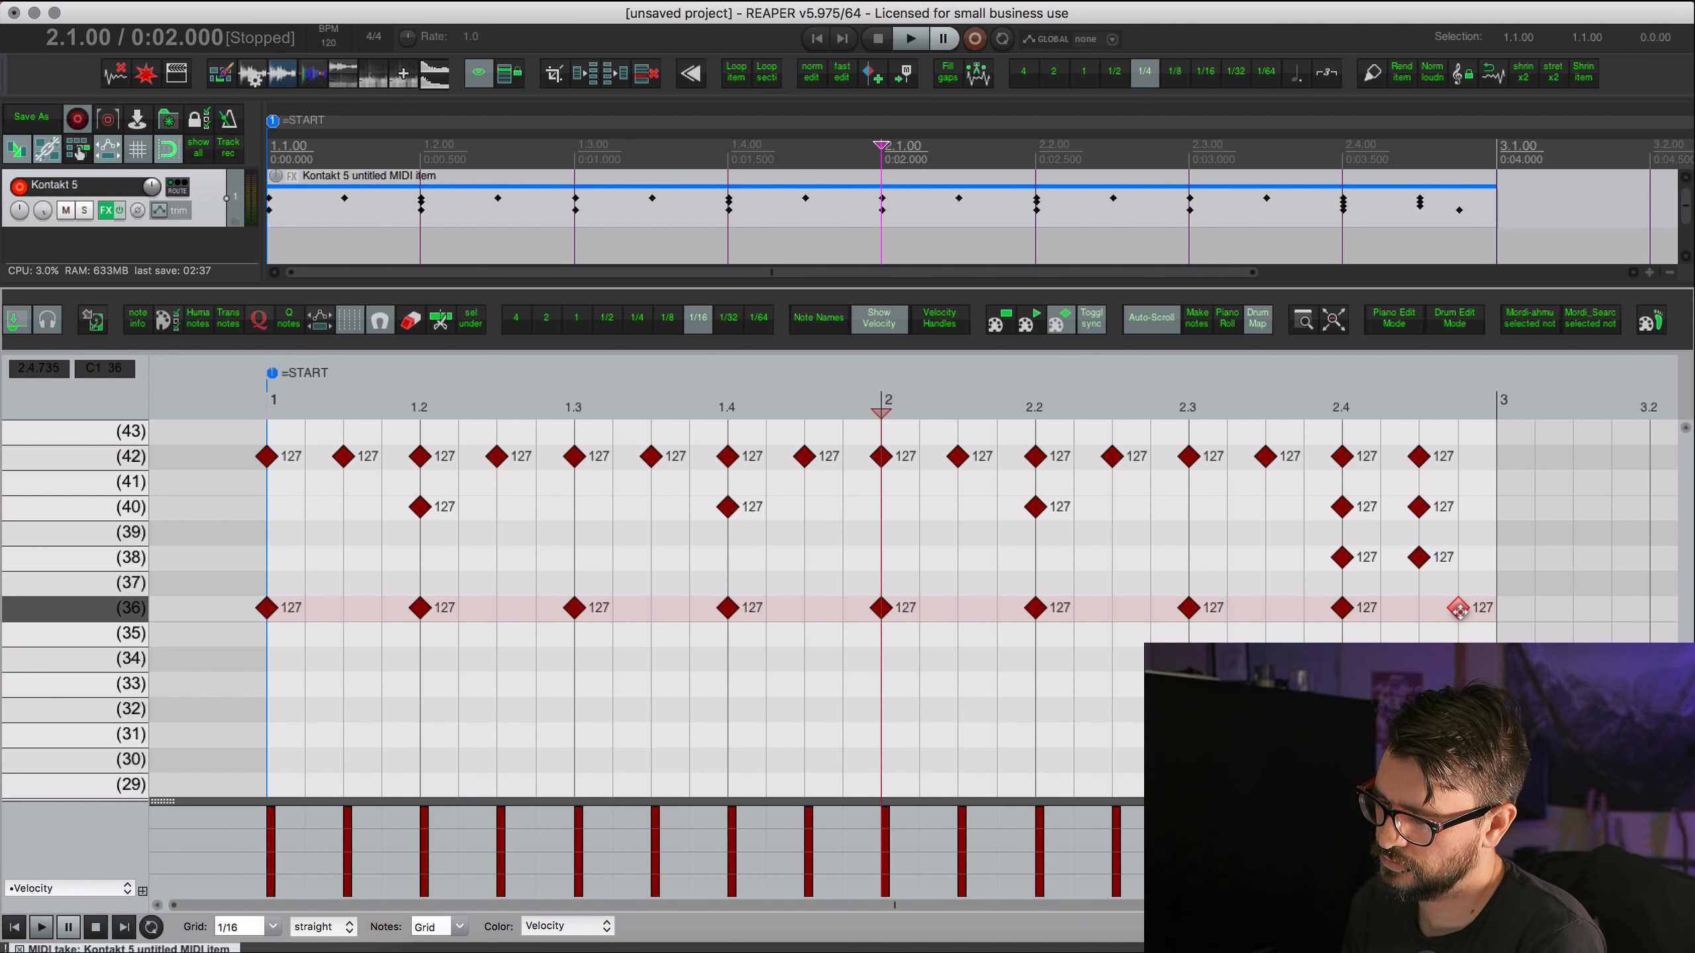
# Try the extra row 36 hit at 2.4.50, audition it from measure 2 and delete it.
pyautogui.press('Left')
pyautogui.press('space')
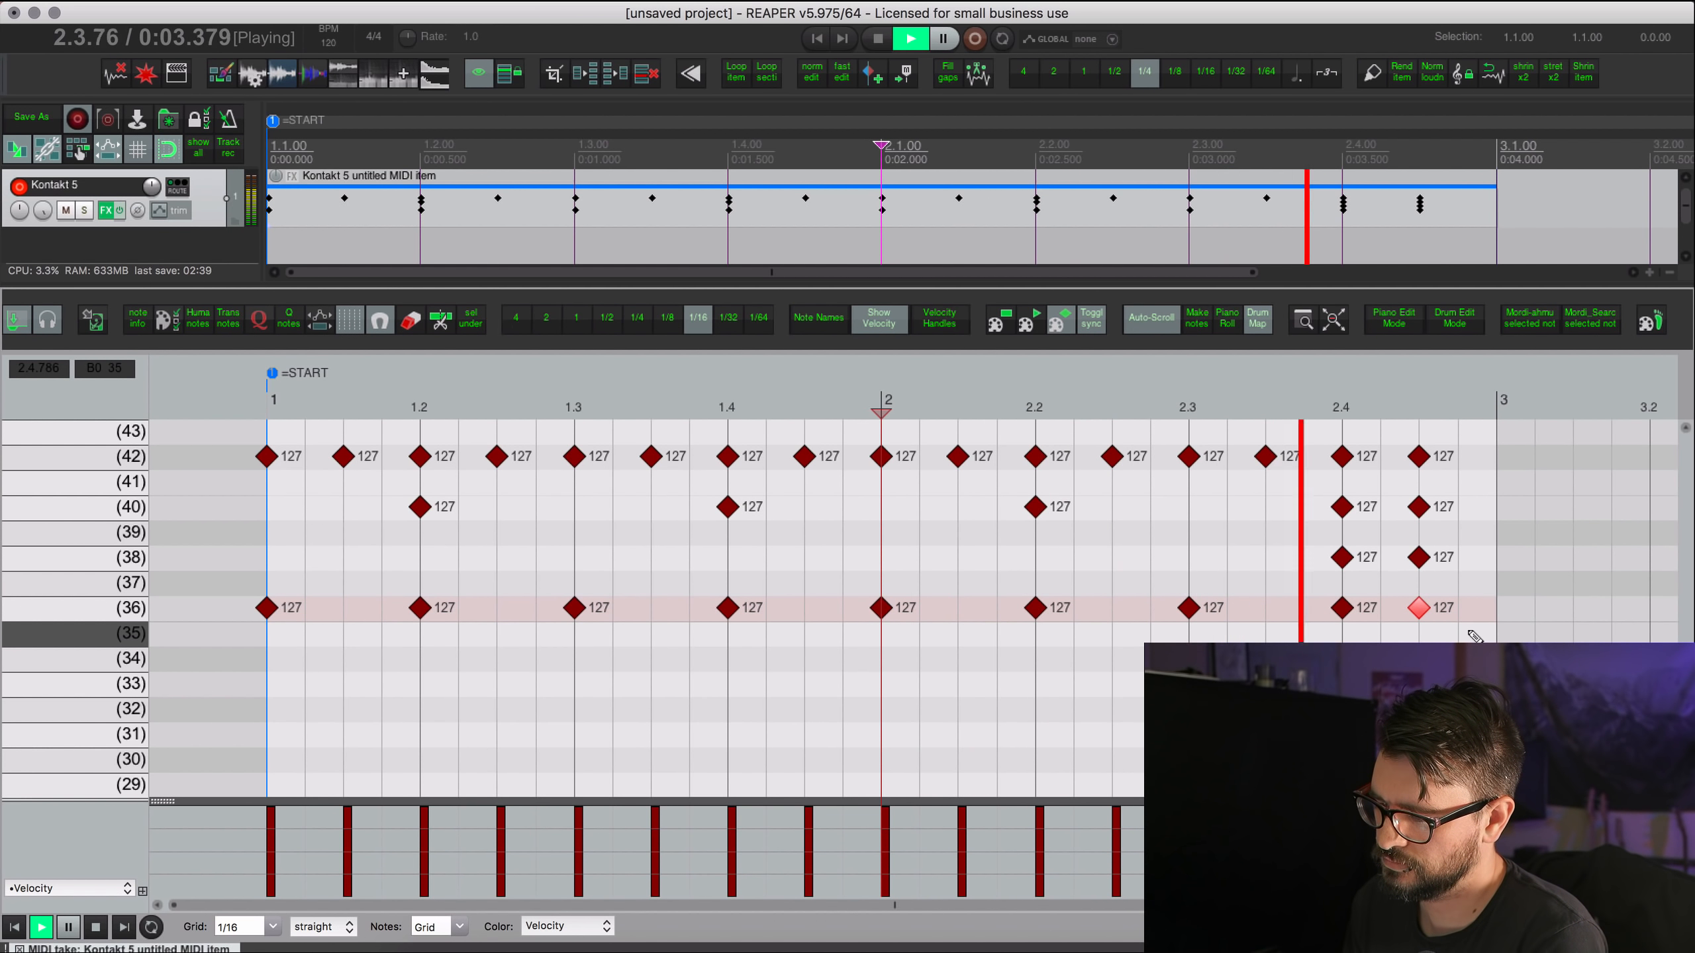
pyautogui.press('space')
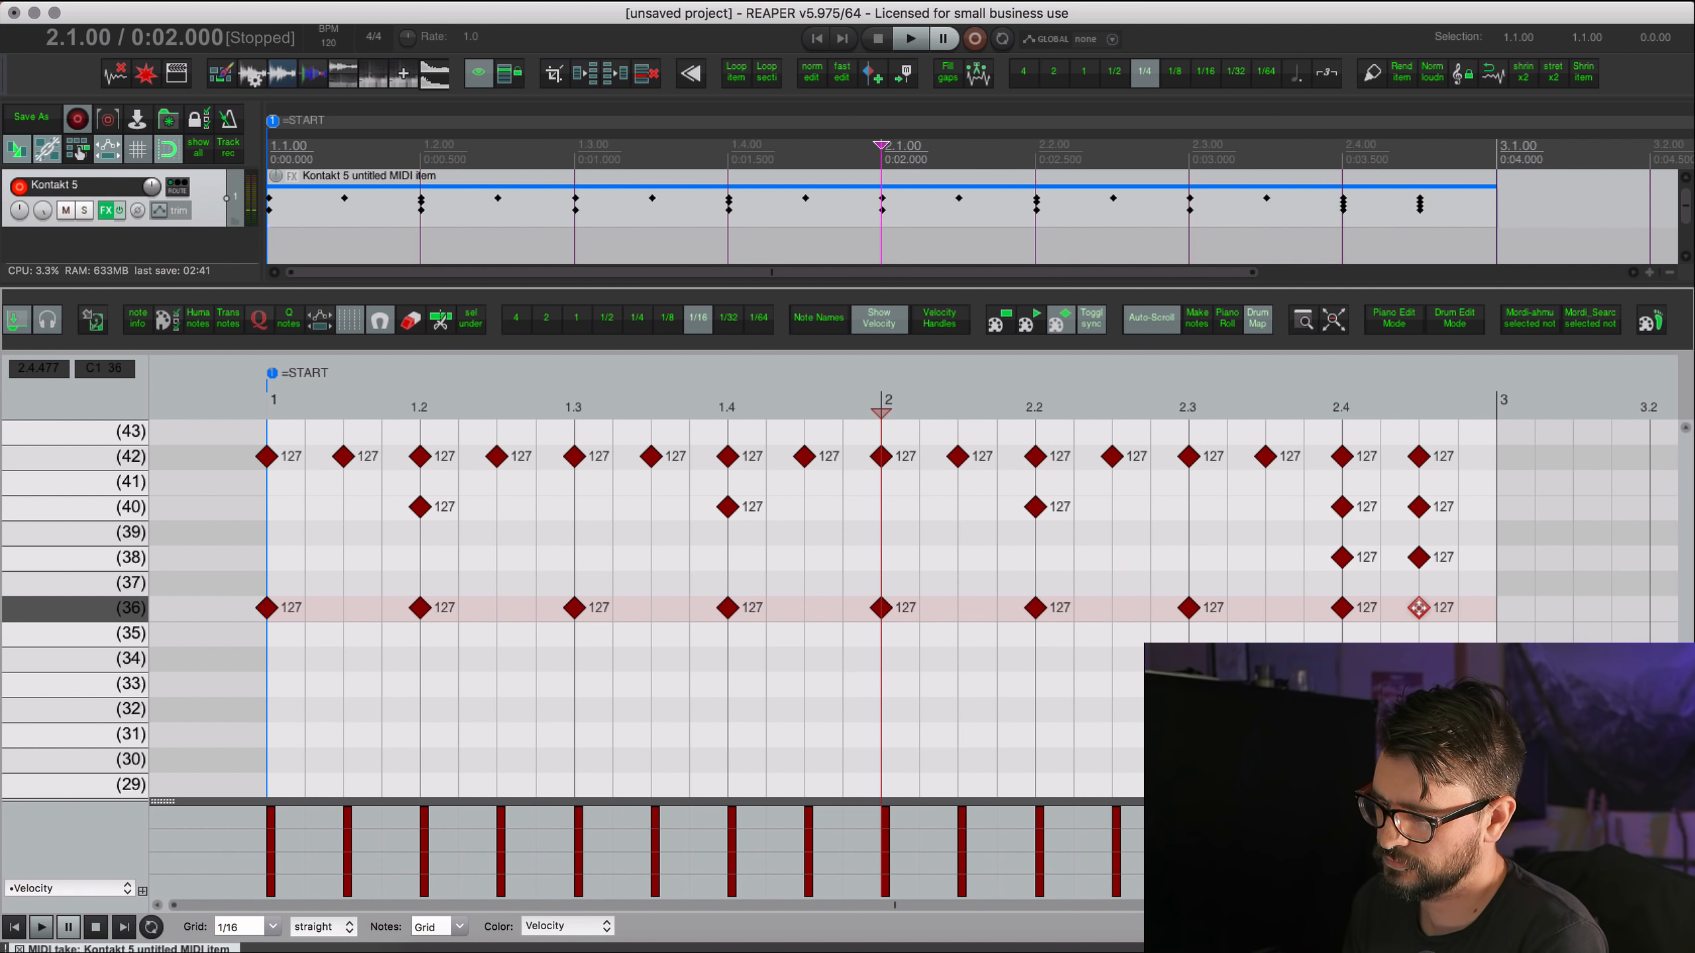
pyautogui.doubleClick(1419, 607)
# Close the MIDI editor and extend the drum item so the pattern loops up to 17.1.00.
pyautogui.hotkey('alt', 'd')
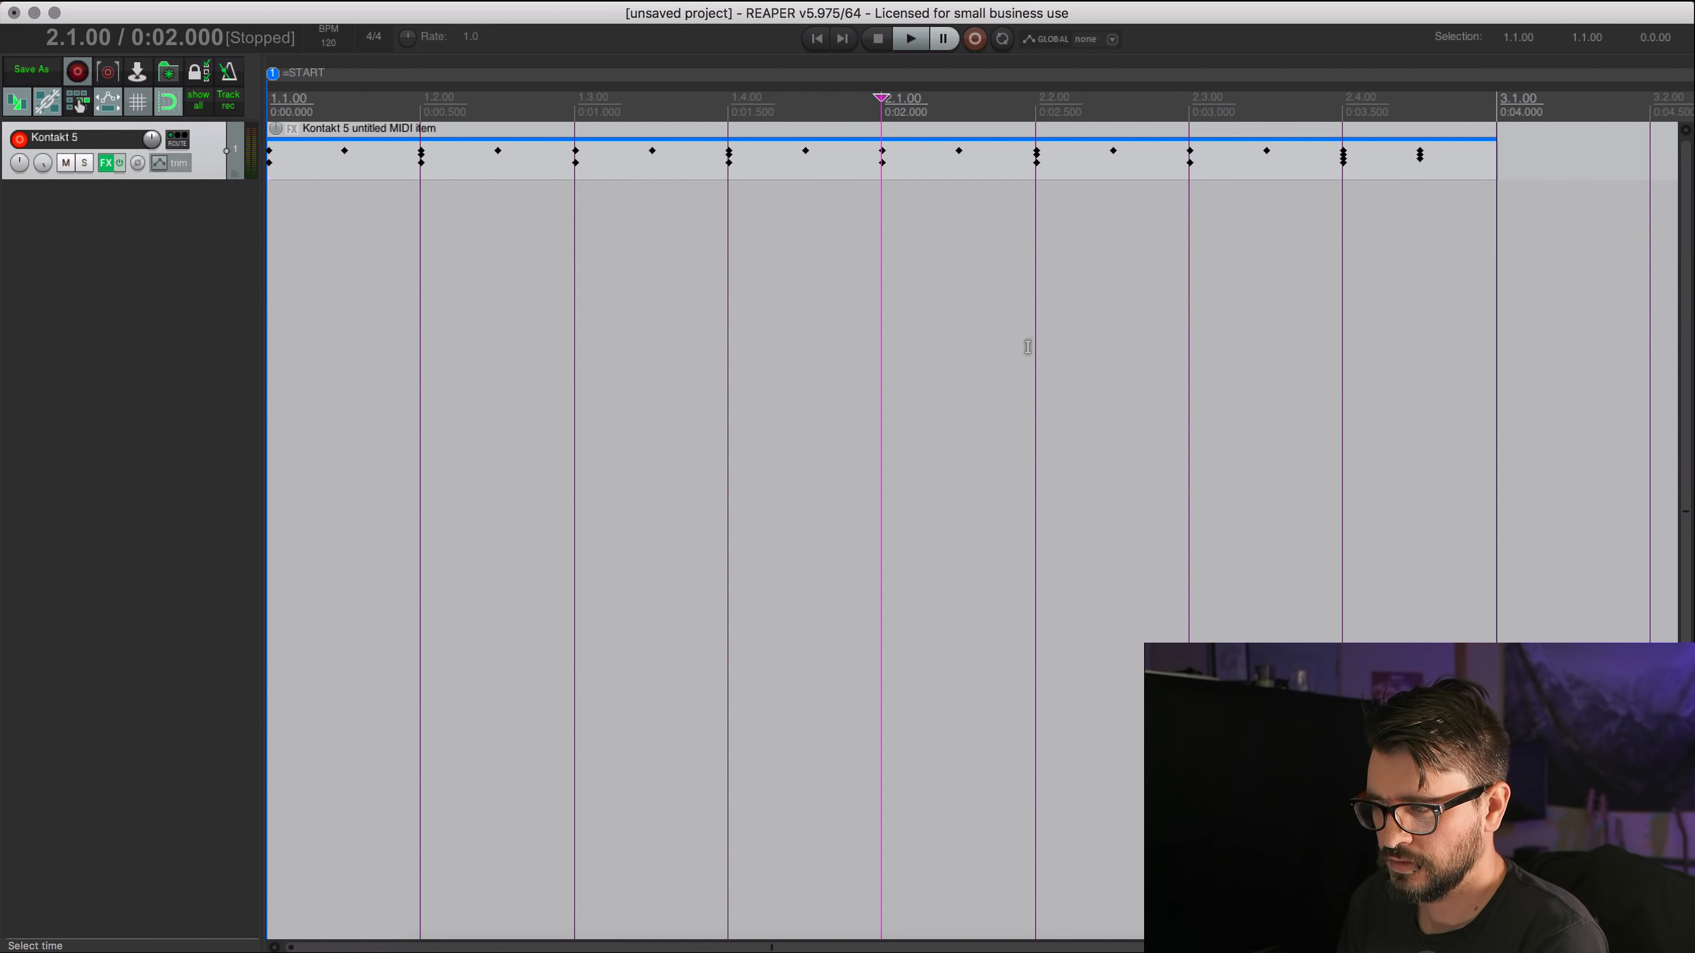
pyautogui.click(1049, 407)
pyautogui.scroll(-5, 1049, 410)
pyautogui.scroll(1, 683, 396)
pyautogui.scroll(-1, 683, 396)
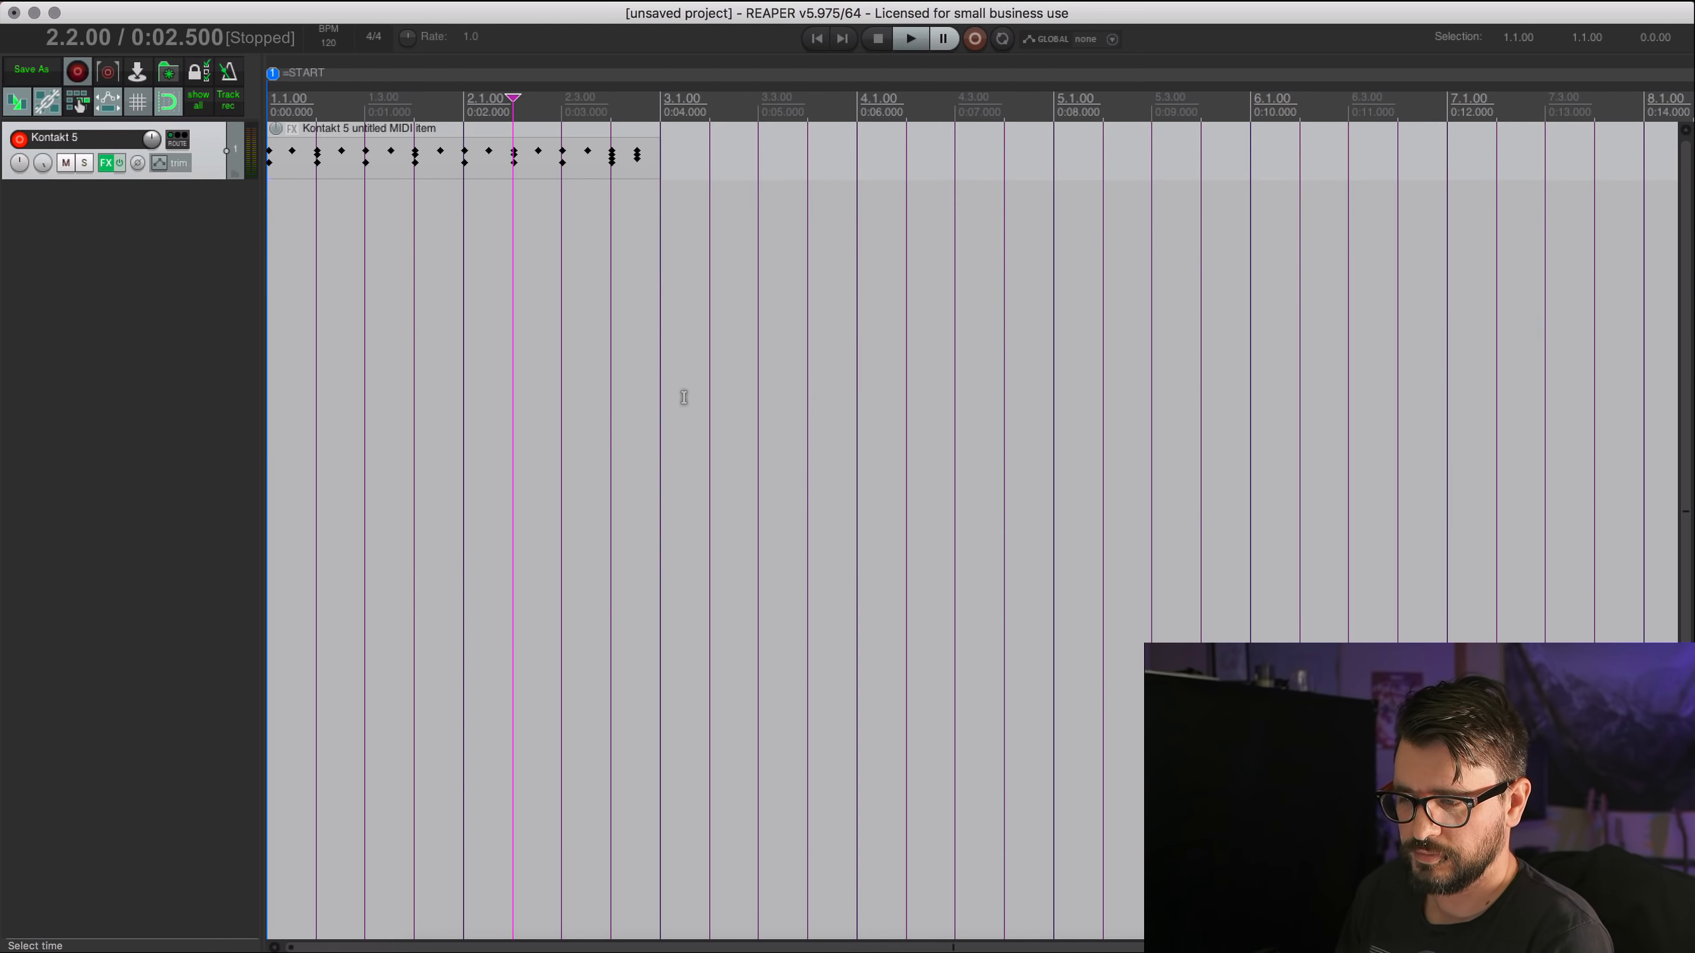
pyautogui.scroll(4, 690, 400)
pyautogui.scroll(2, 692, 395)
pyautogui.scroll(-4, 442, 321)
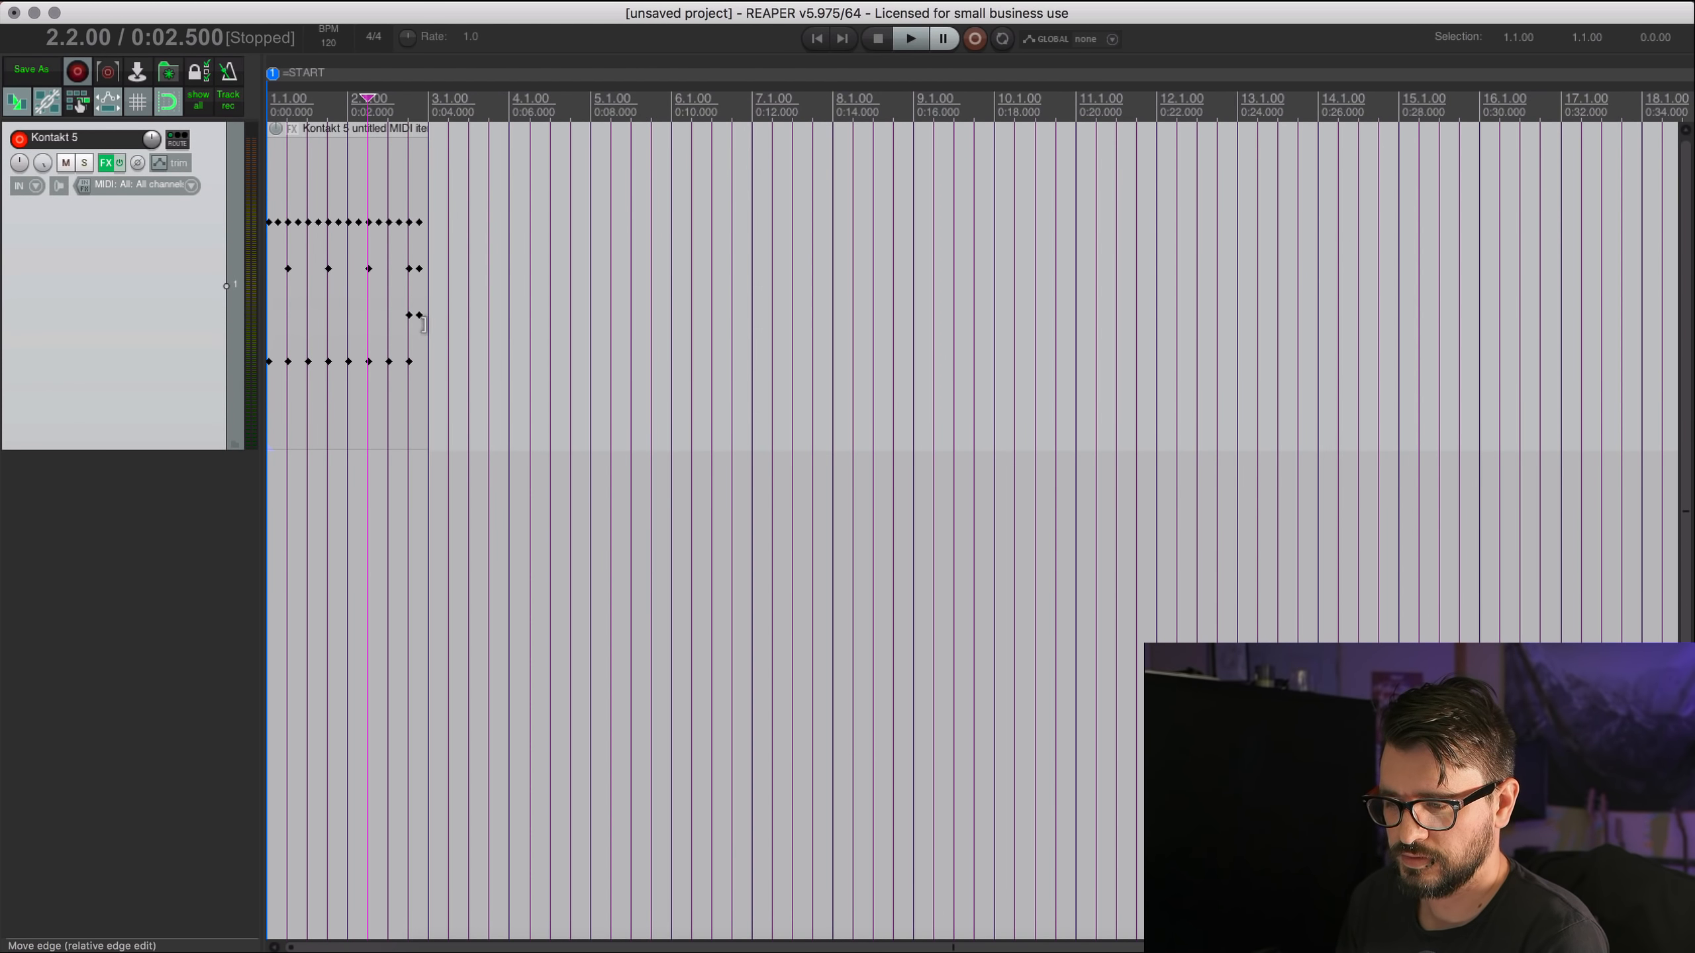
pyautogui.moveTo(424, 323); pyautogui.dragTo(1563, 345)
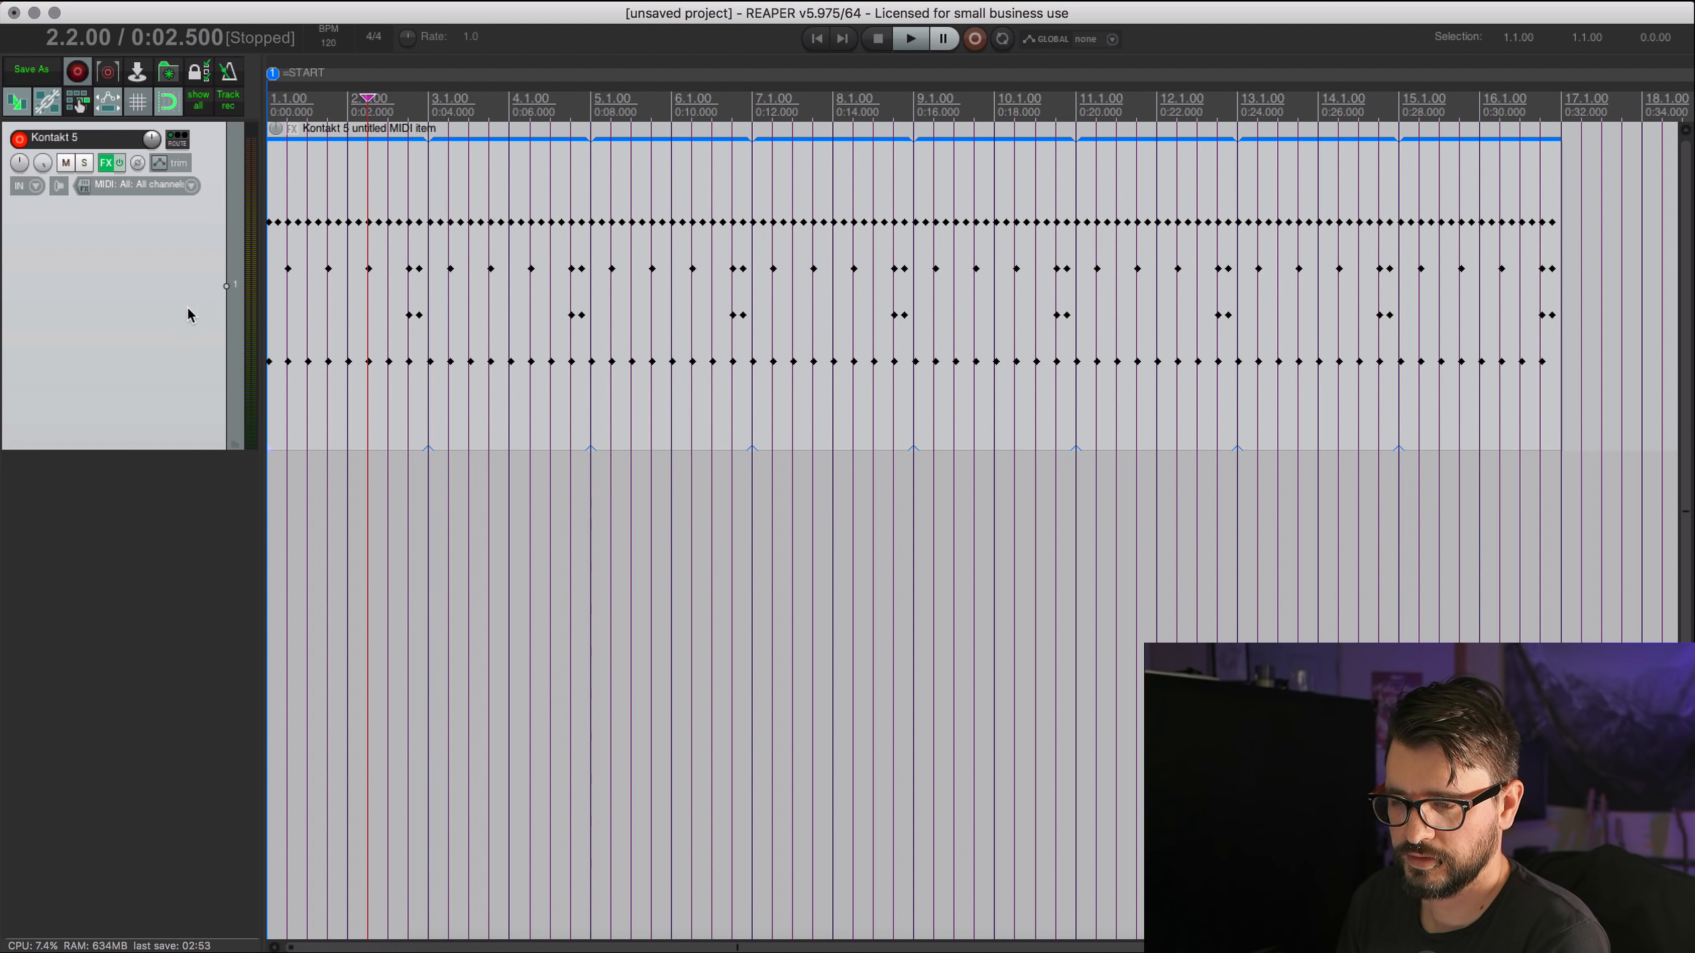
# Insert the TyrellN6 (u-he) virtual instrument on a new track, filtering the plugin list with "ty".
pyautogui.rightClick(164, 579)
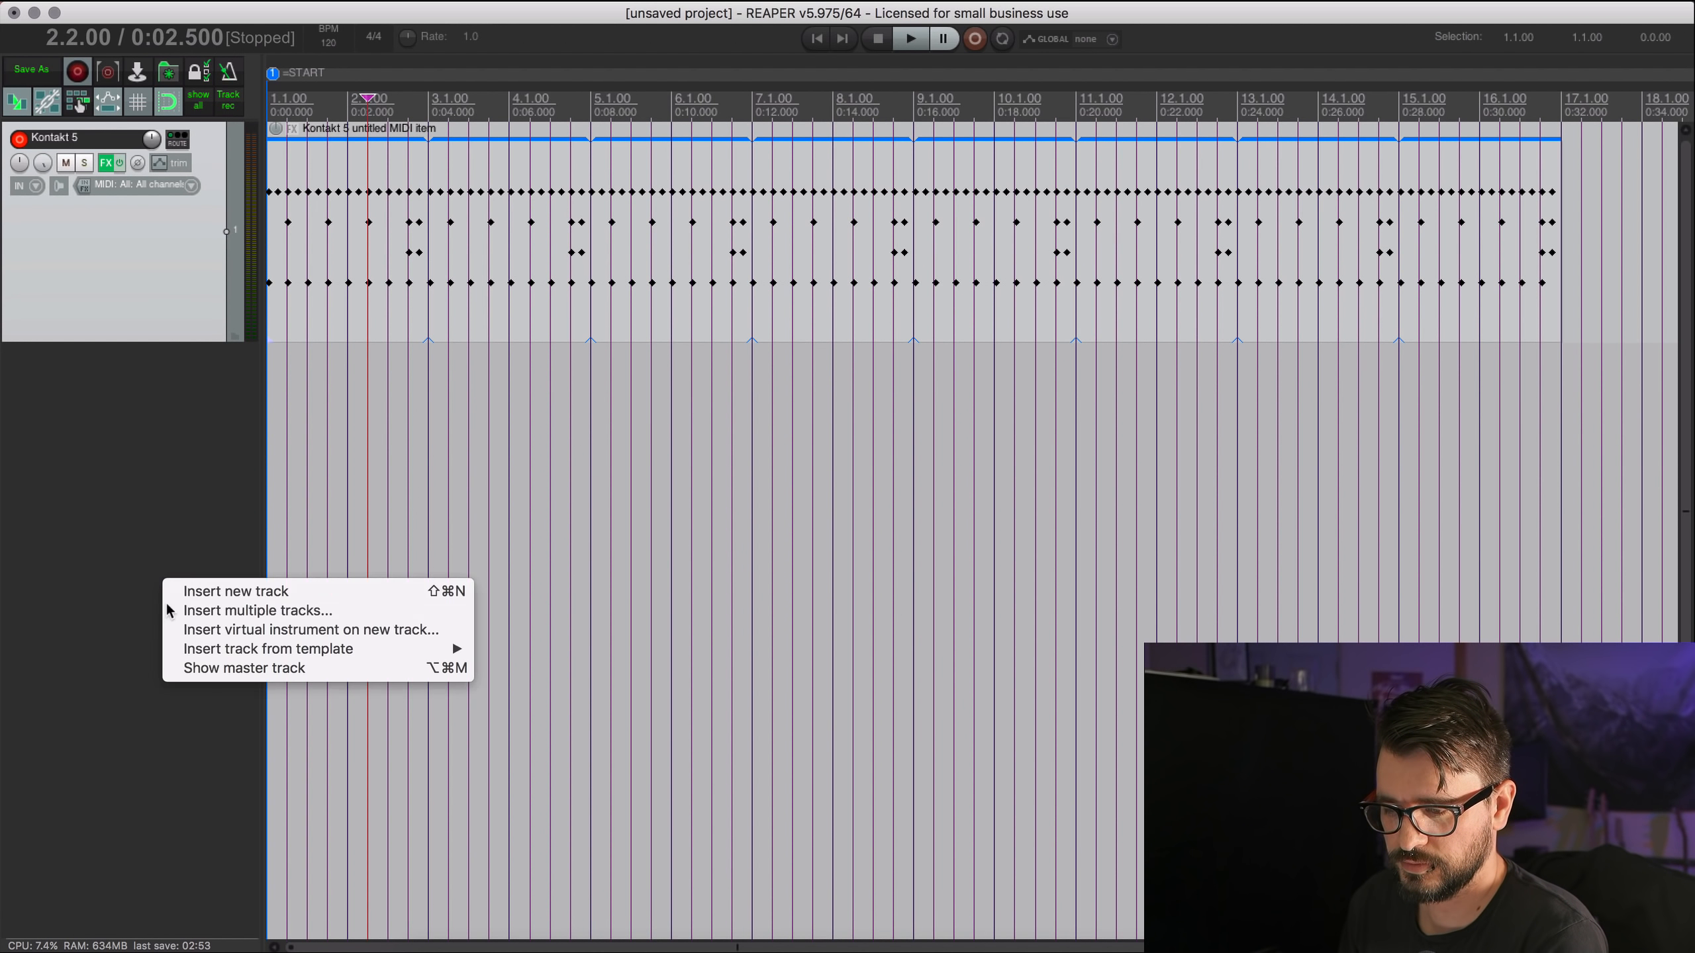
pyautogui.click(290, 631)
pyautogui.scroll(-6, 357, 641)
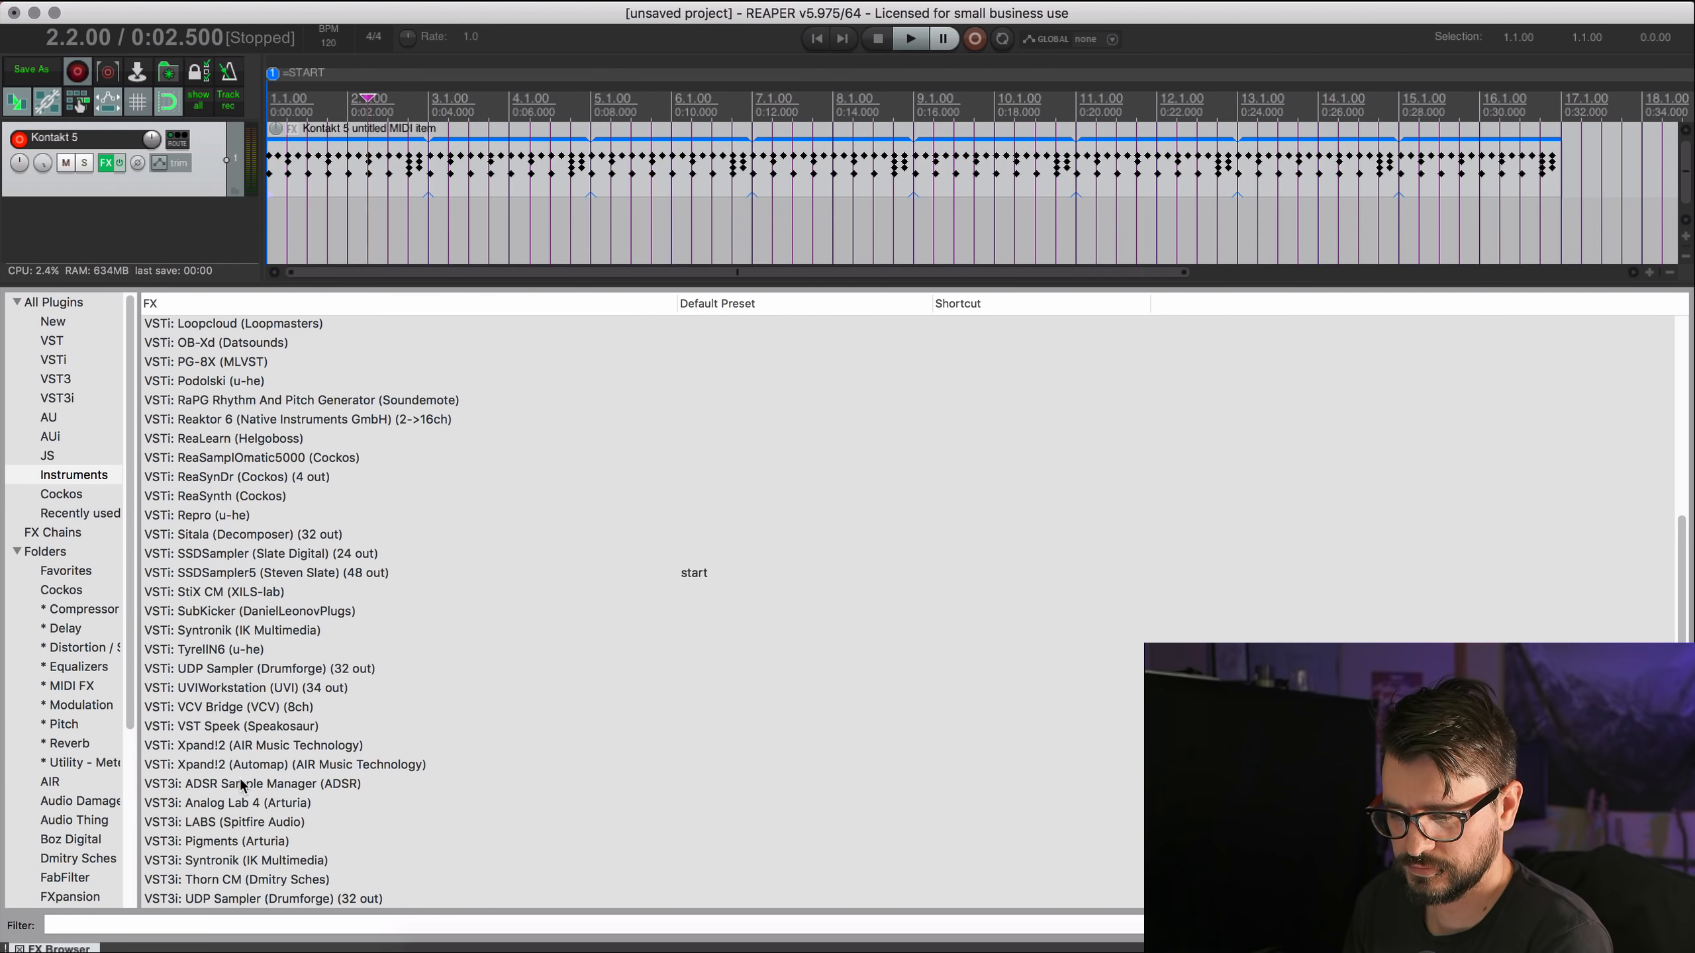
pyautogui.scroll(6, 242, 781)
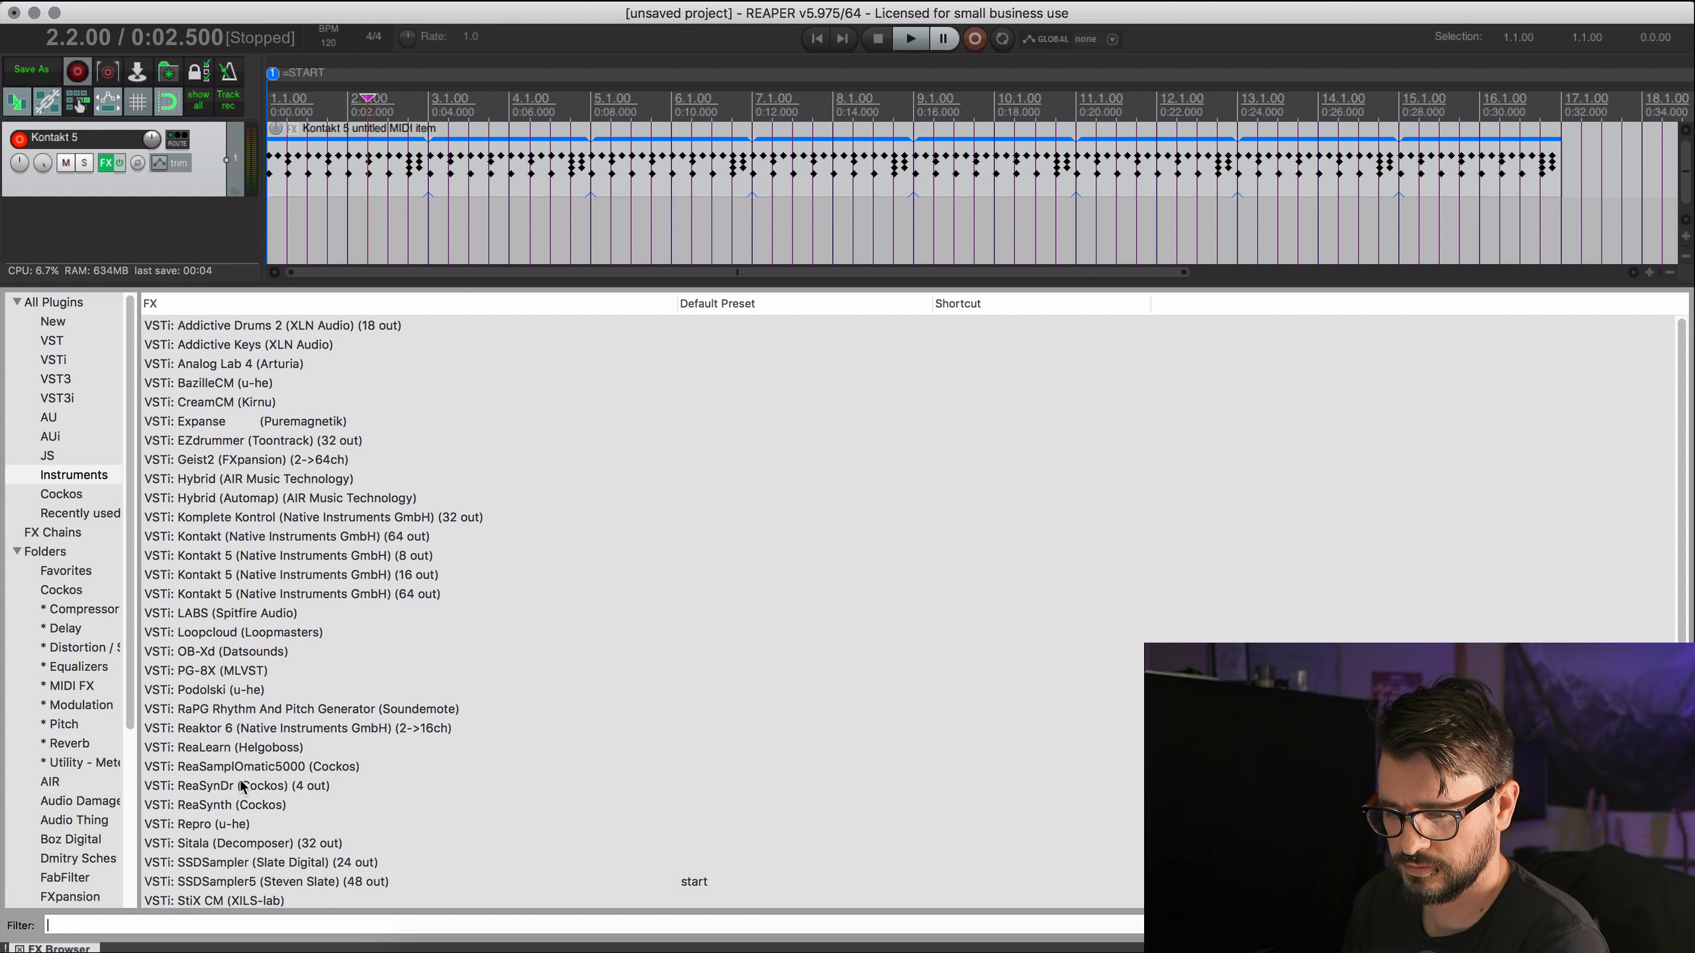
pyautogui.write('t')
pyautogui.scroll(-1, 233, 861)
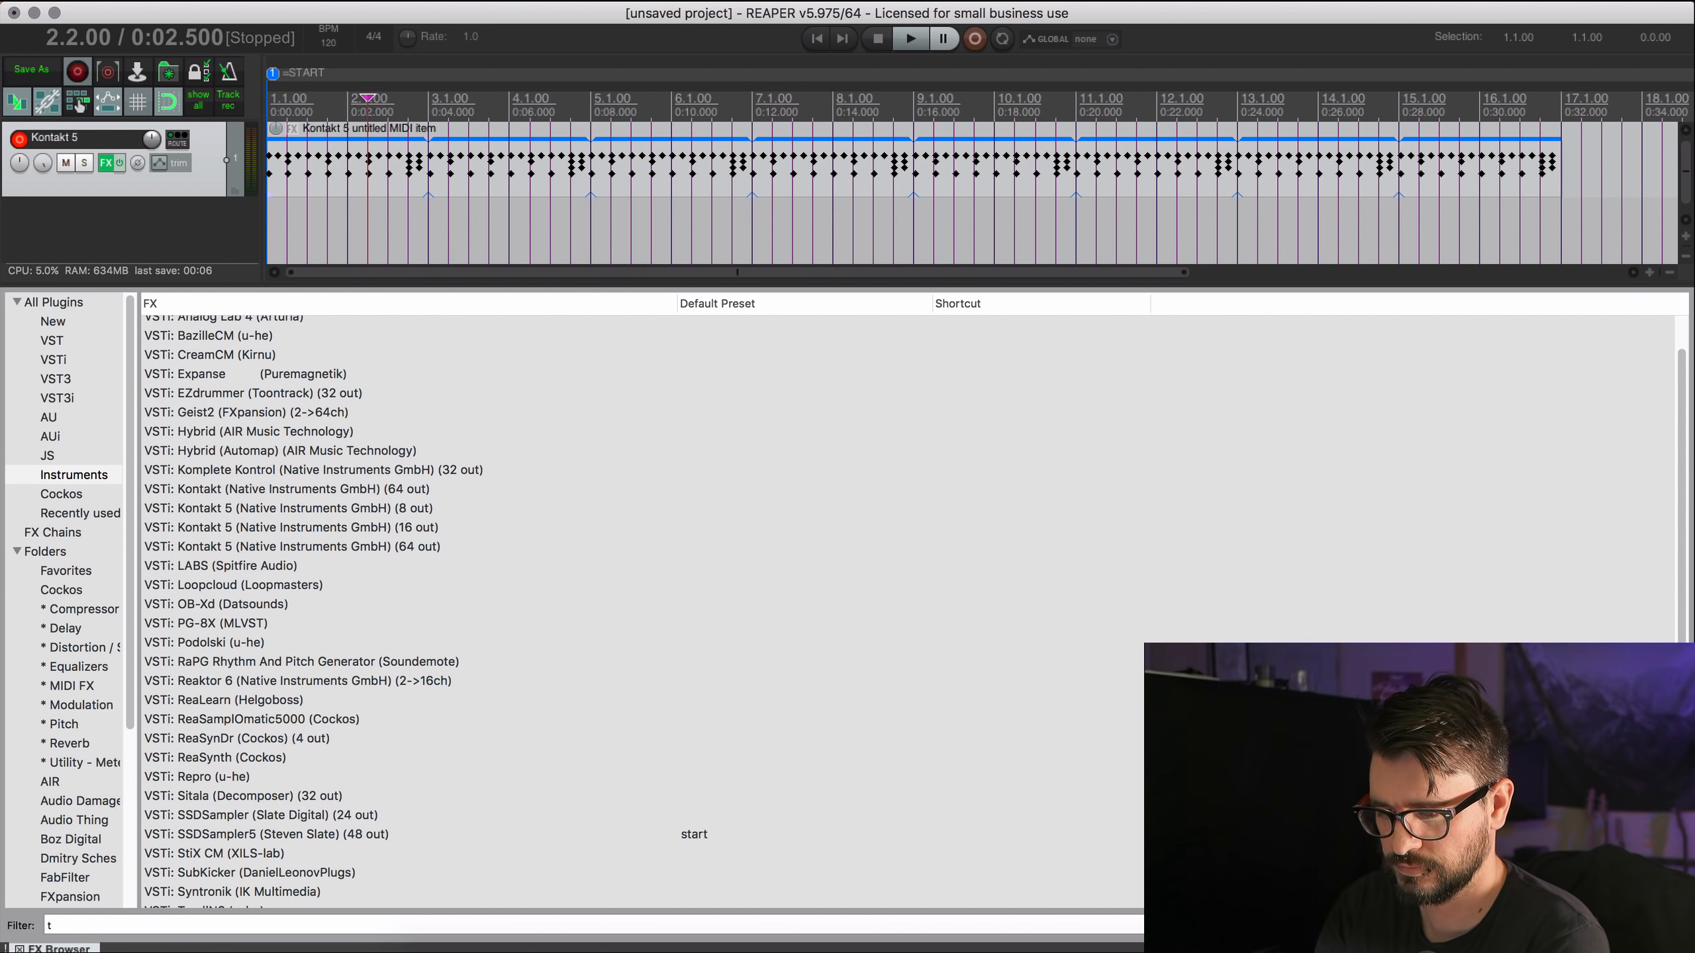
pyautogui.write('y')
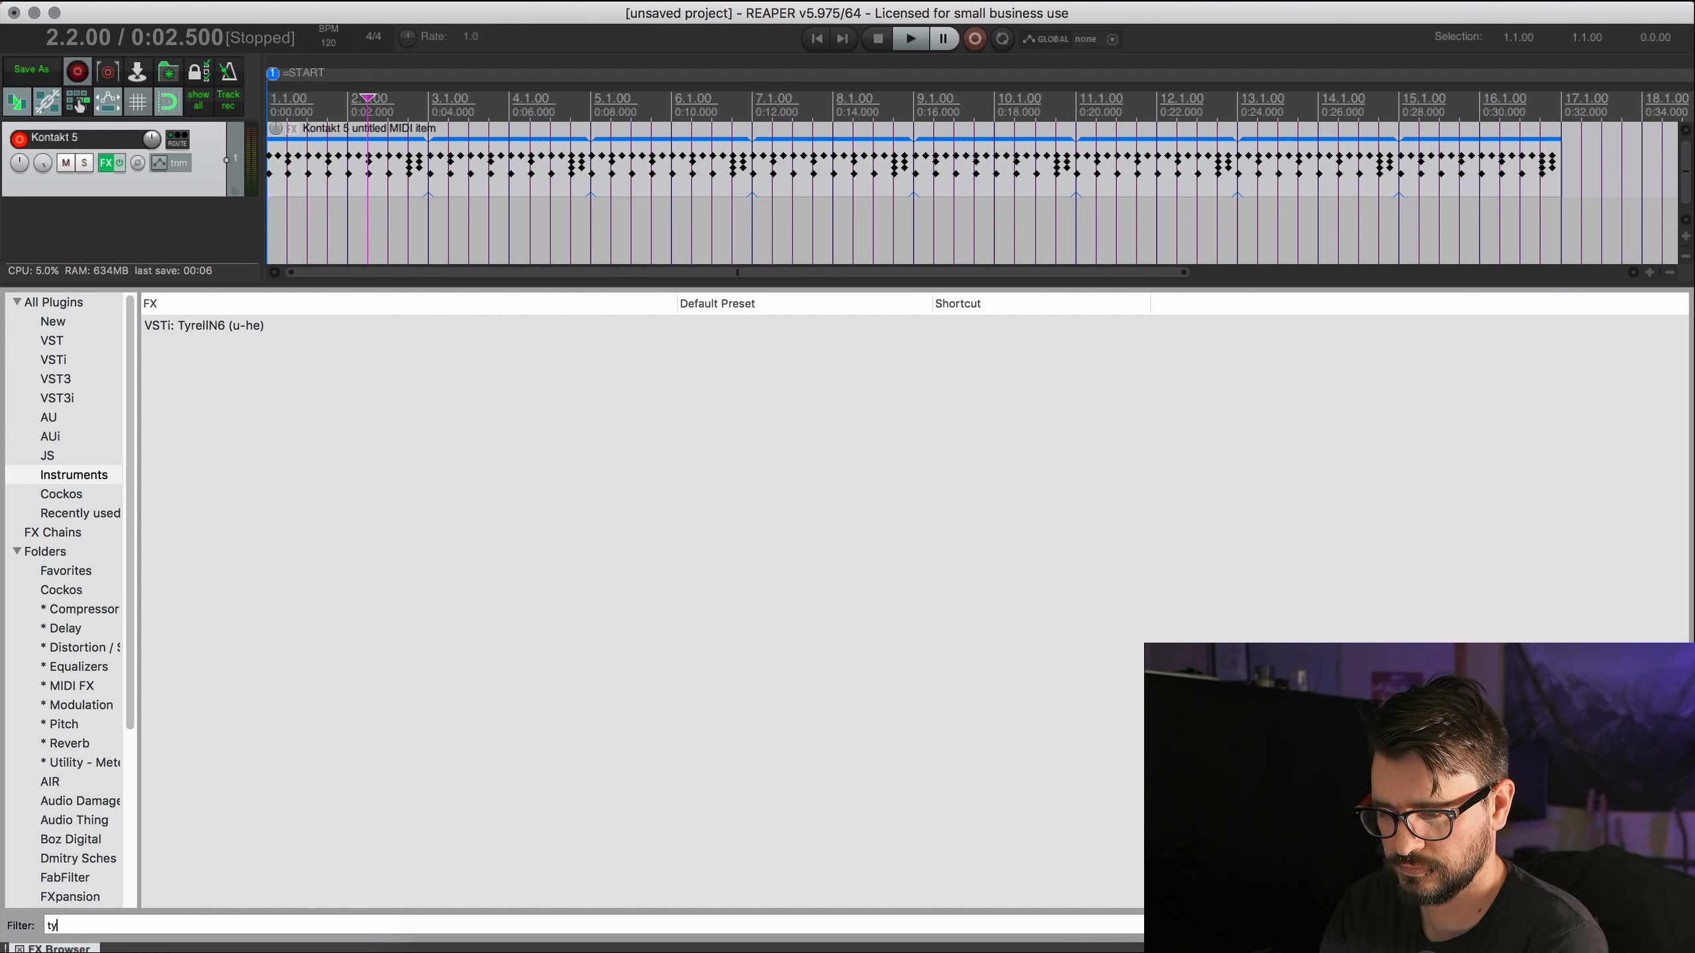
pyautogui.doubleClick(235, 326)
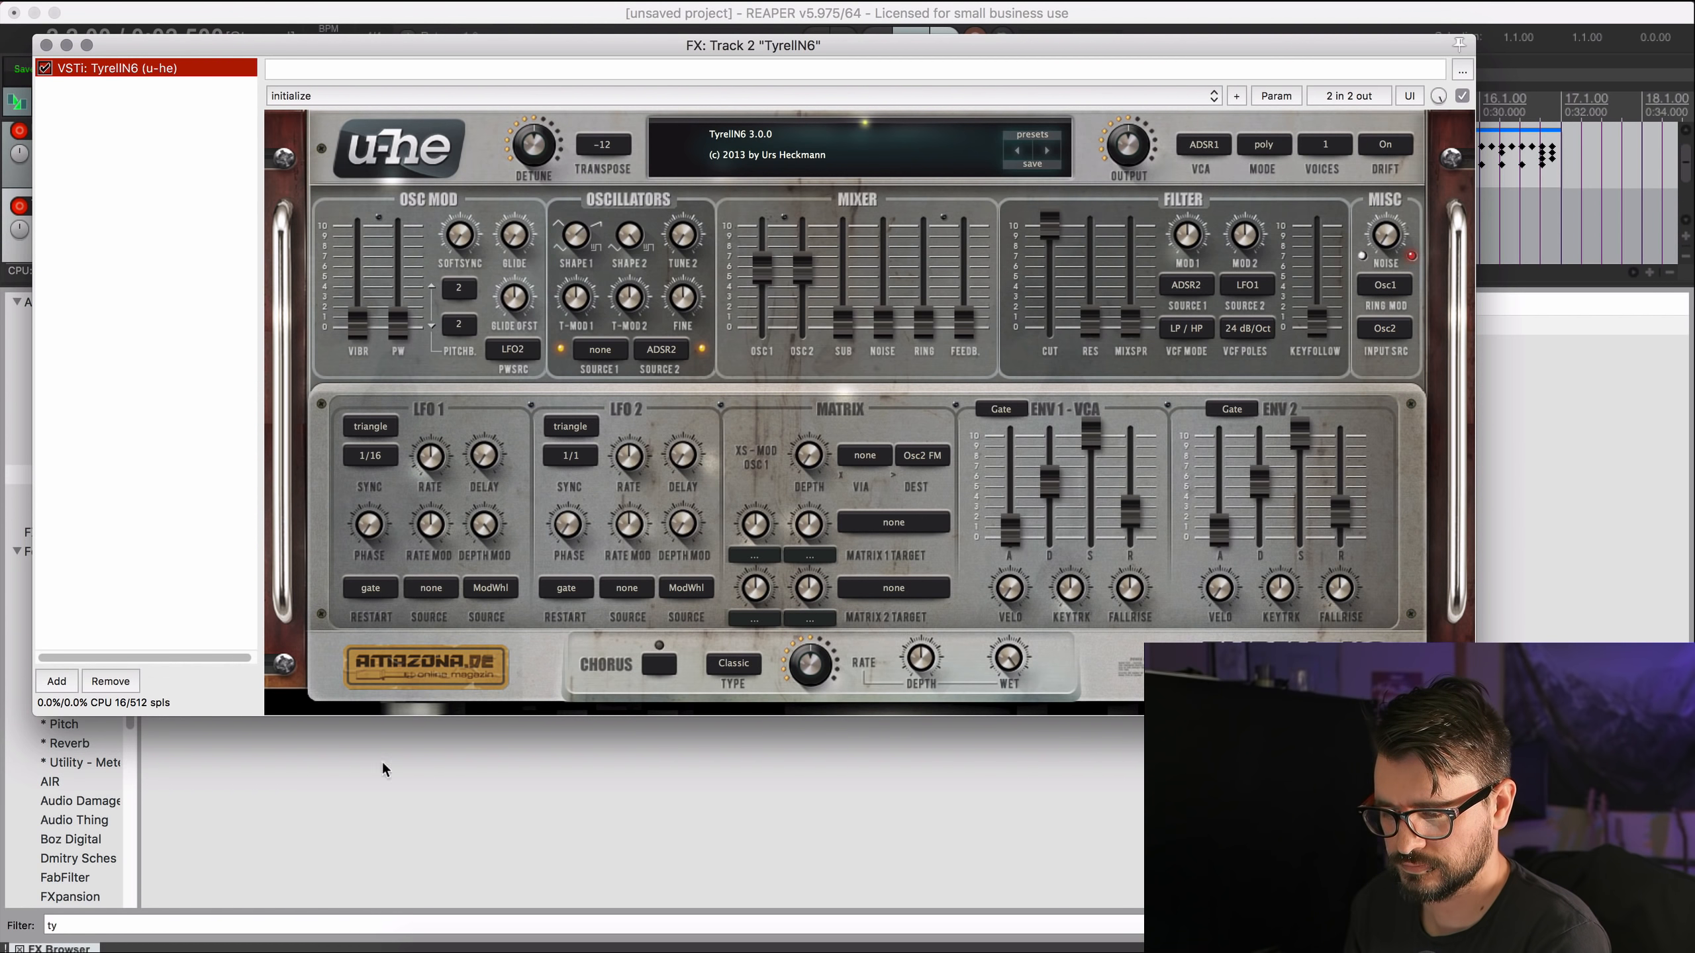
# Close the FX browser and show TyrellN6 in its own floating window, repositioned over the arrangement.
pyautogui.click(409, 852)
pyautogui.press('Escape')
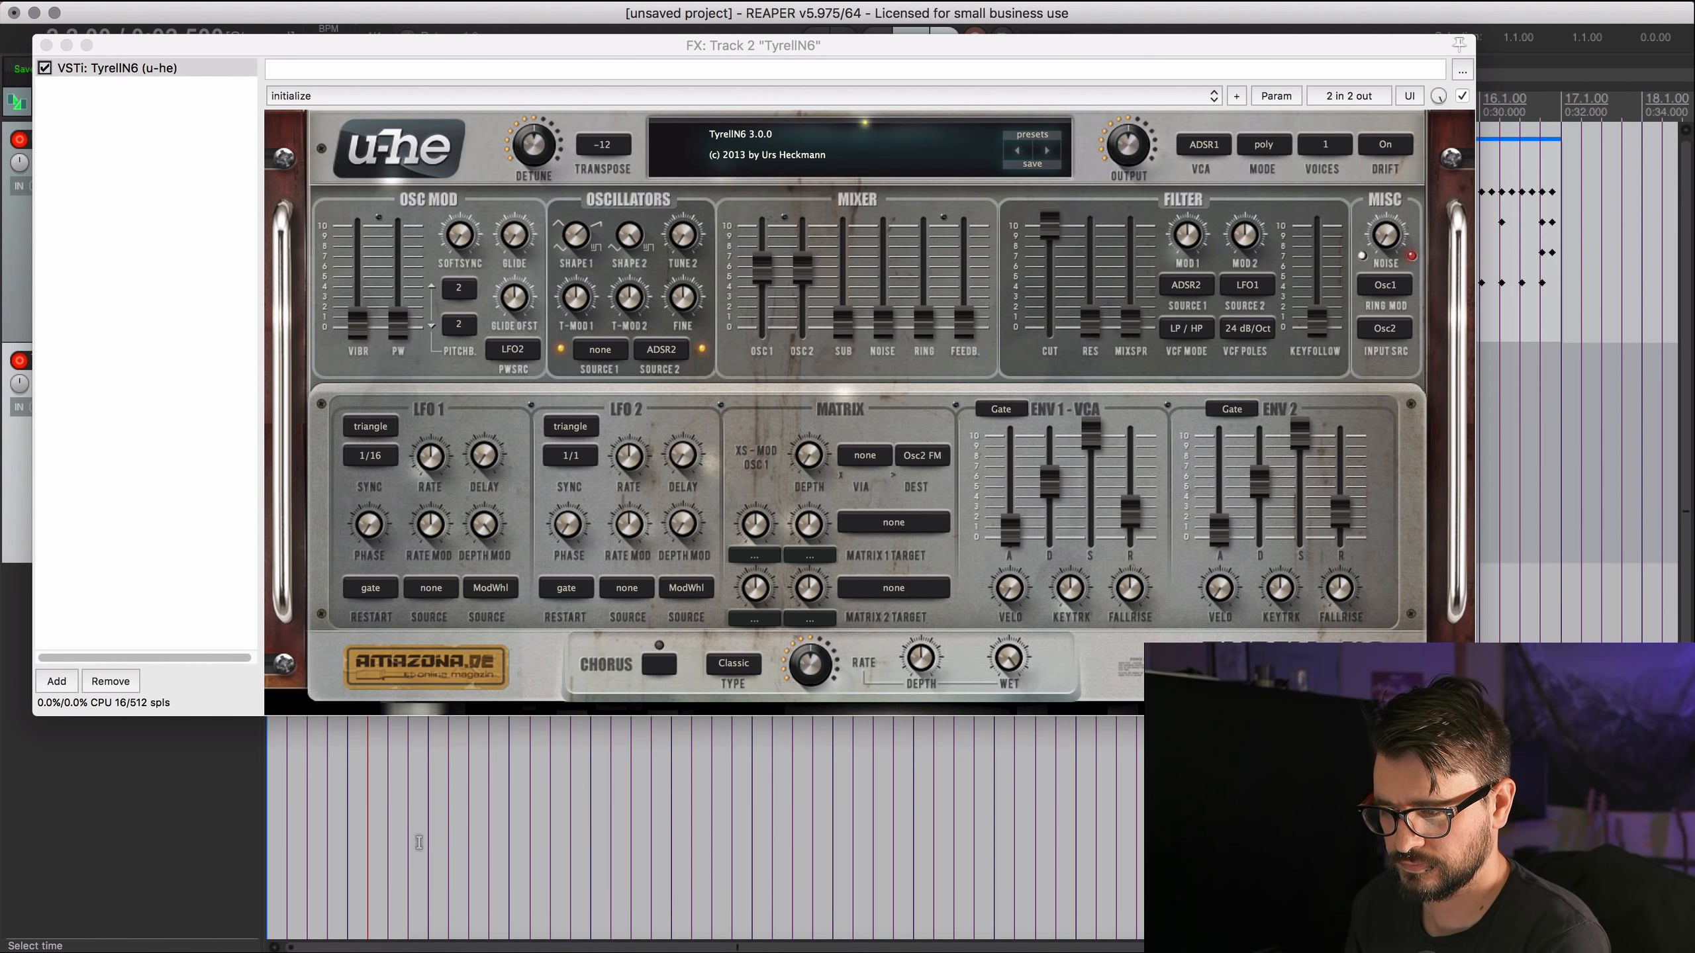
pyautogui.doubleClick(122, 68)
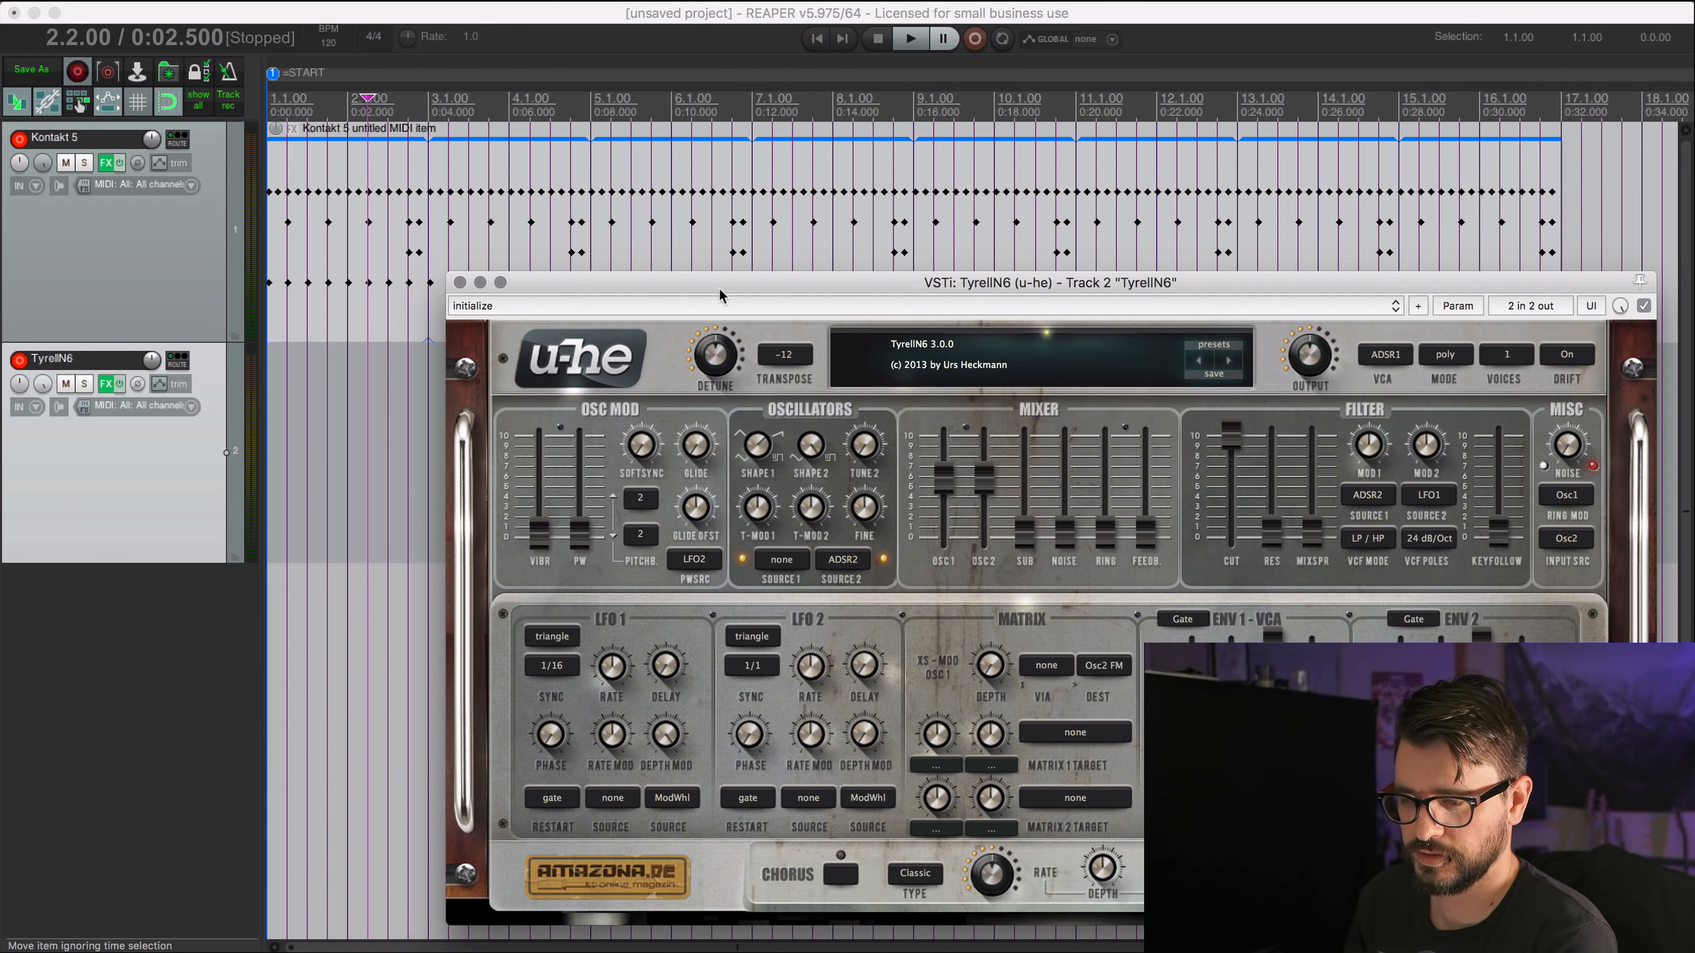
pyautogui.moveTo(718, 292); pyautogui.dragTo(635, 168)
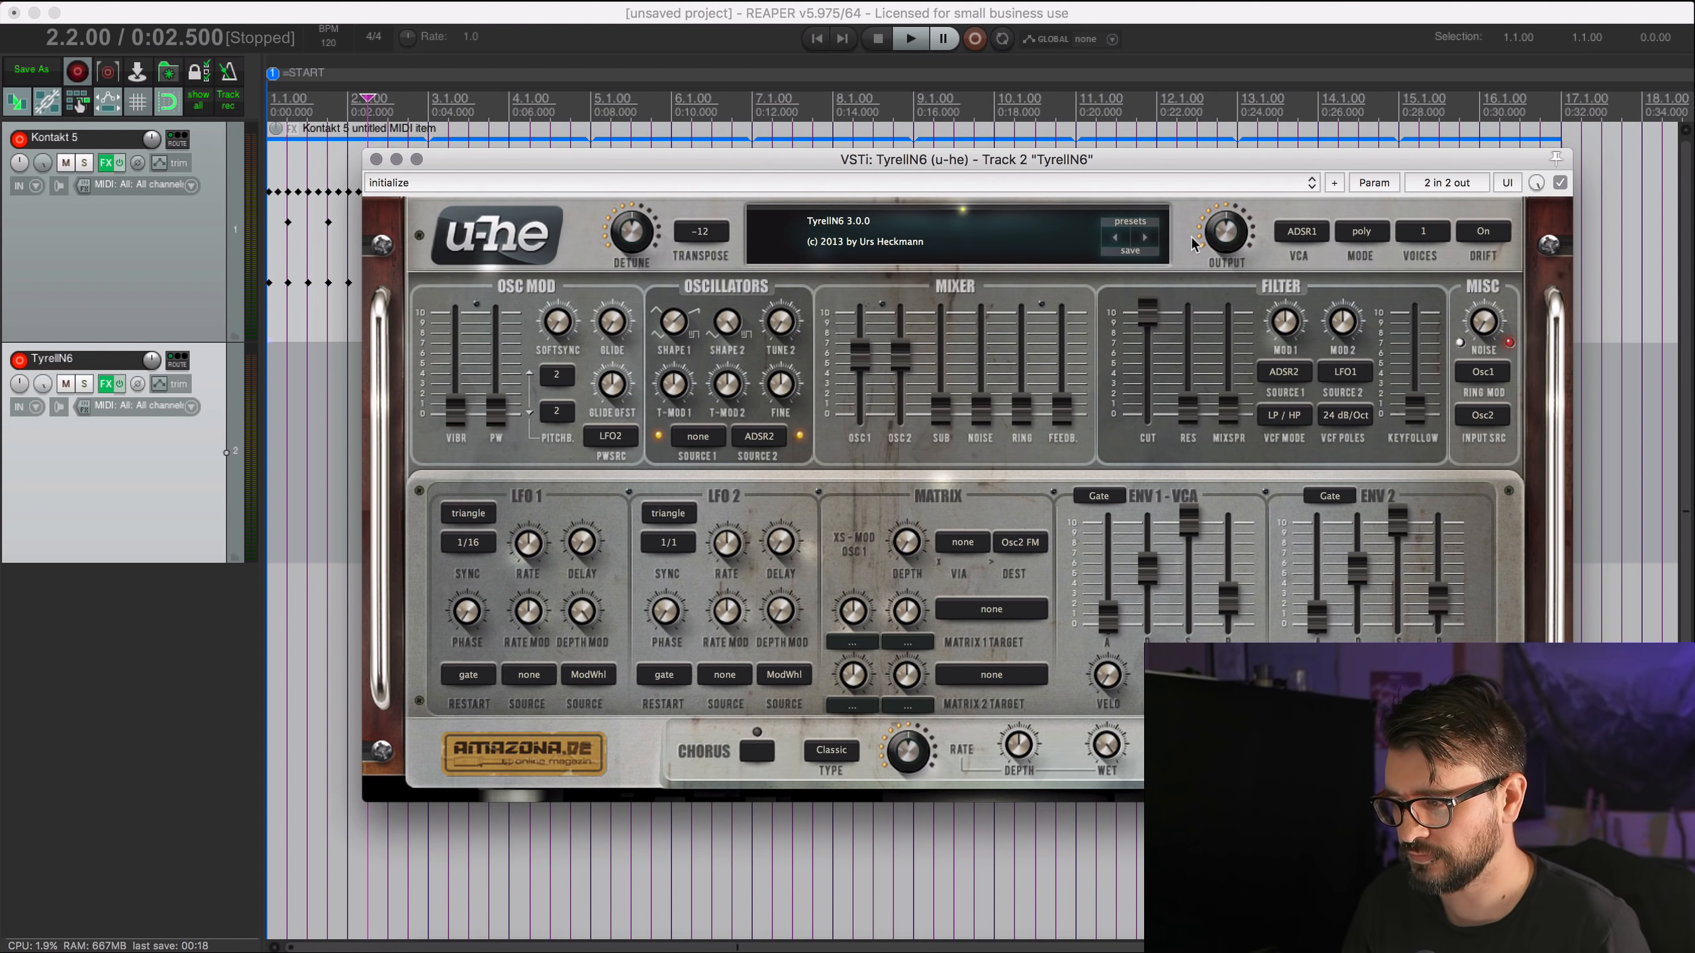
# Load the Juno Strgs 1 preset in TyrellN6 and disarm the Kontakt 5 track for recording.
pyautogui.click(1129, 221)
pyautogui.click(752, 470)
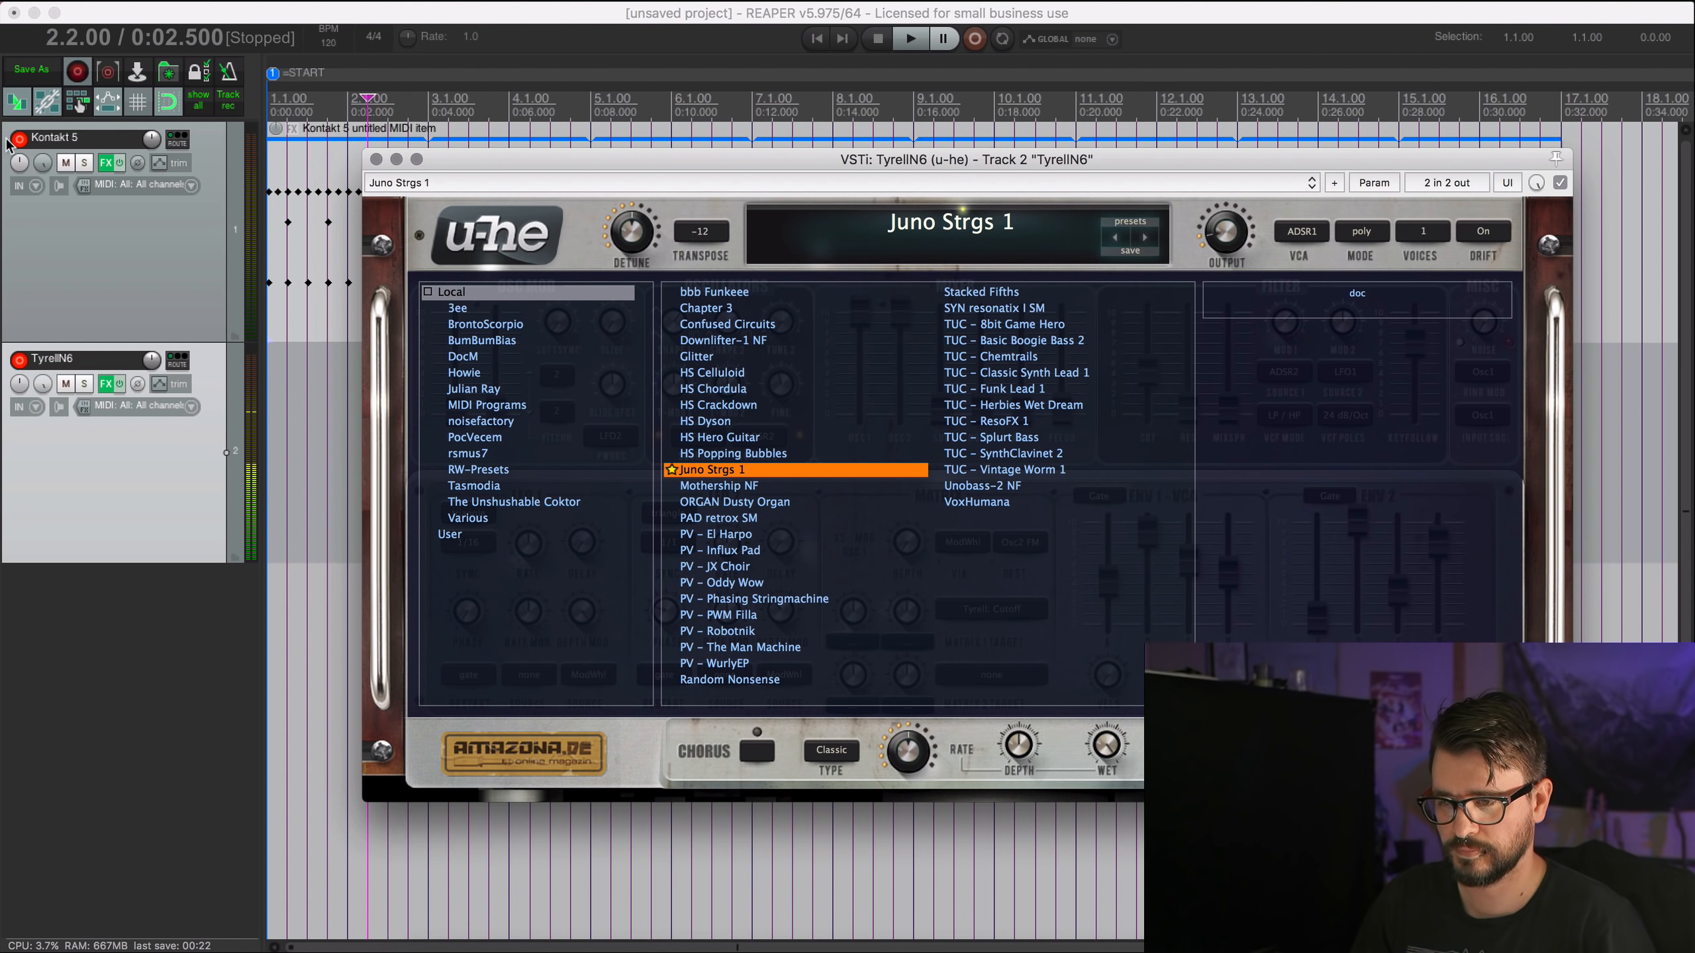
pyautogui.click(31, 141)
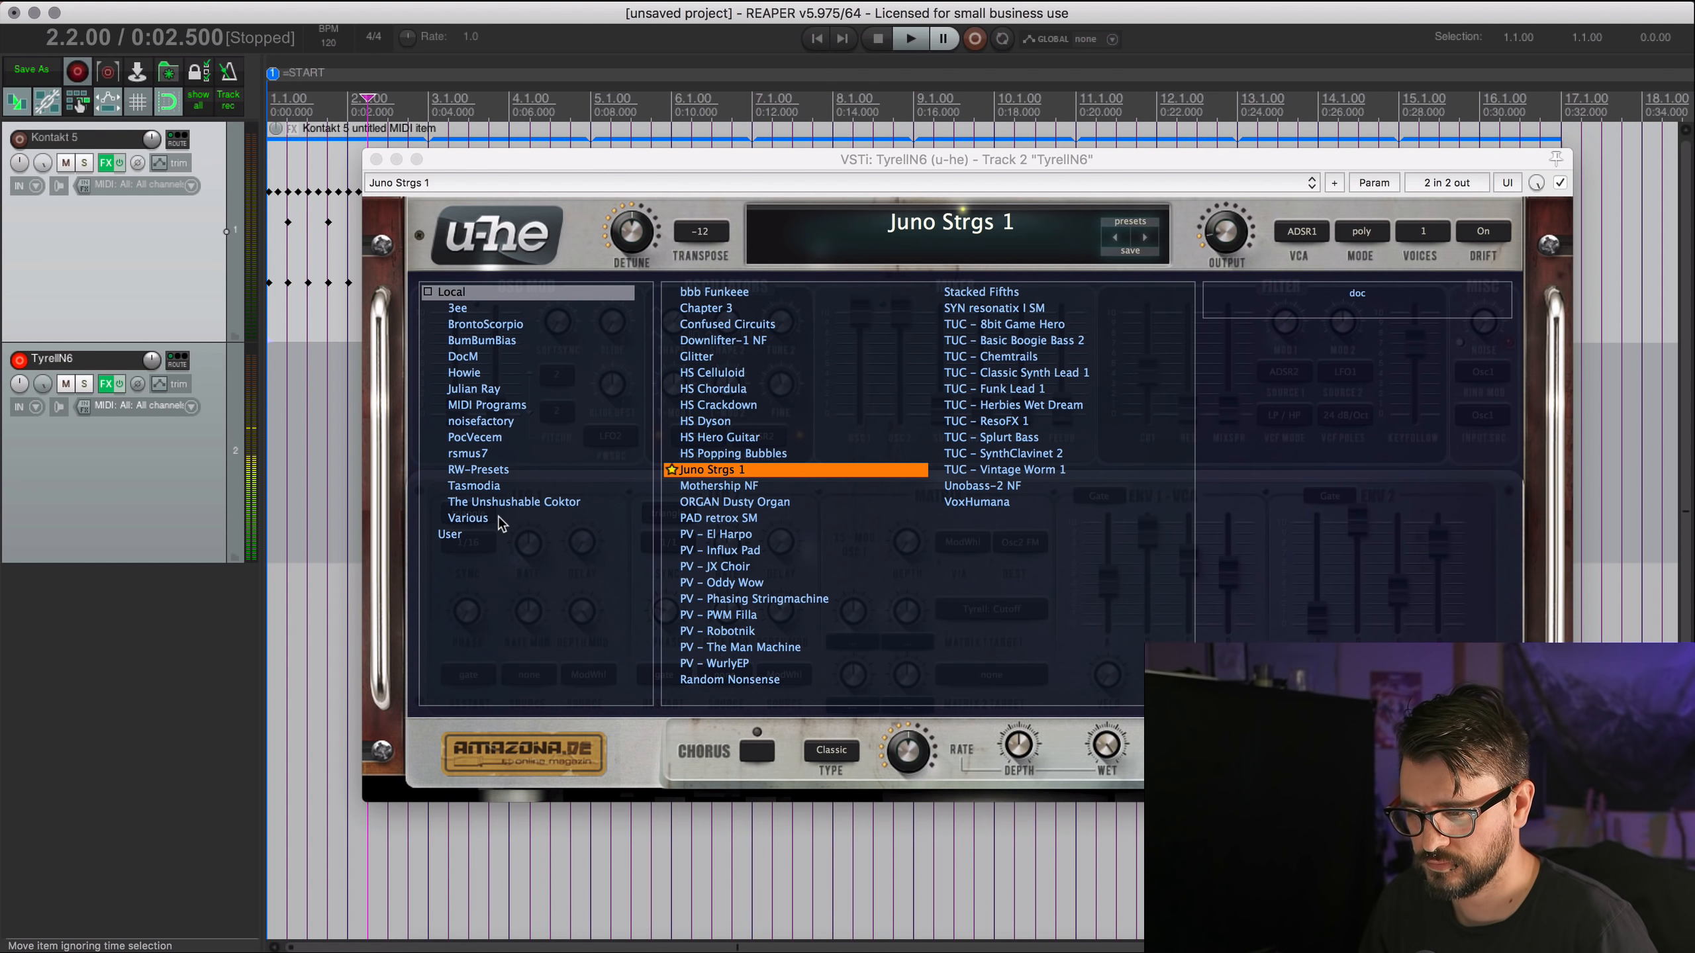
# Try the Juno Strgs 11 and Juno Strgs 10 presets from the User folder.
pyautogui.click(453, 534)
pyautogui.click(717, 307)
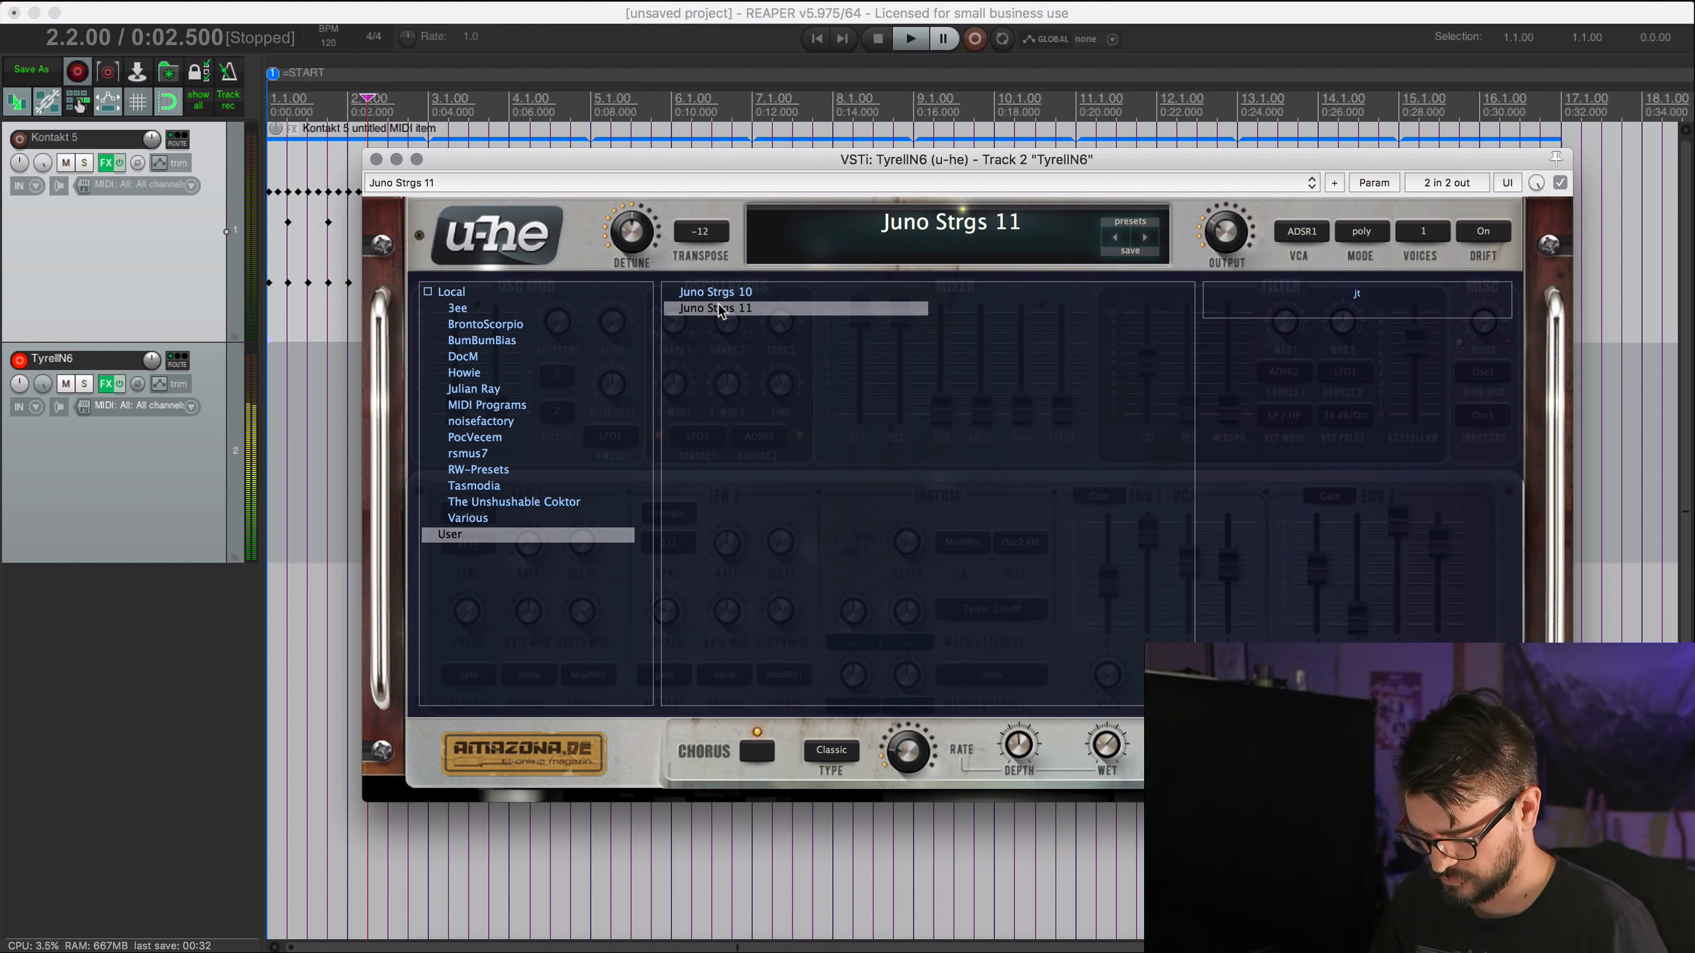
pyautogui.click(779, 294)
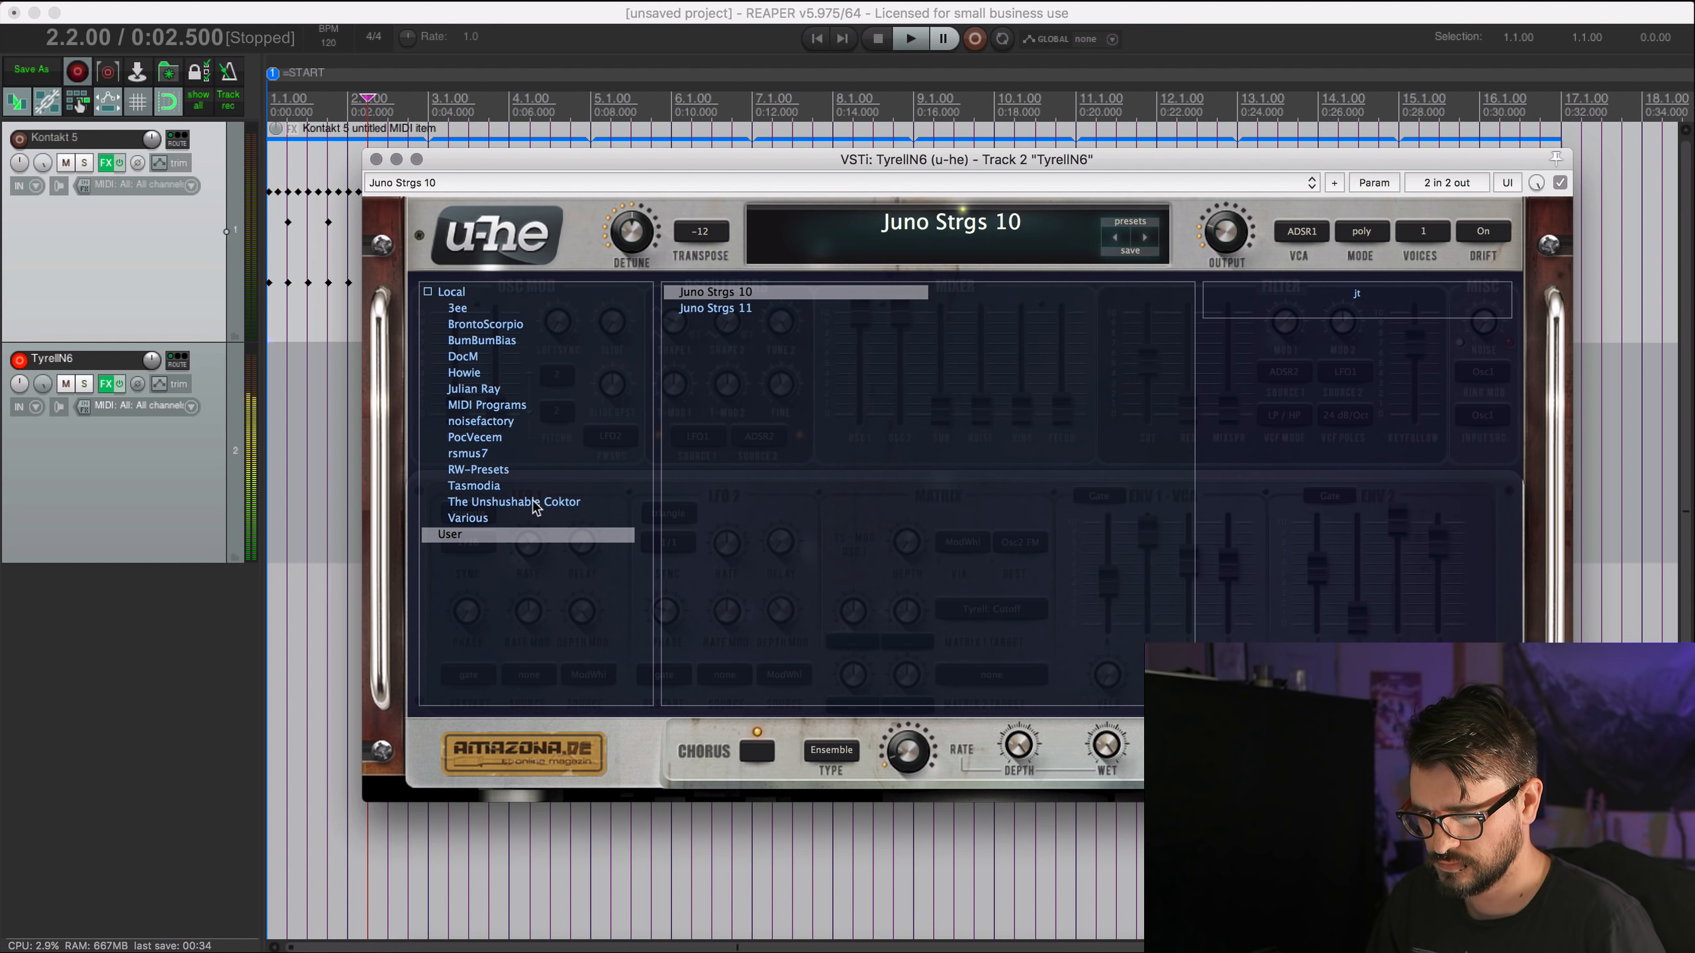
# Browse the preset folders from Various up to rsmus7 and try the BAS softdistort I SM preset.
pyautogui.click(505, 520)
pyautogui.click(511, 505)
pyautogui.click(514, 489)
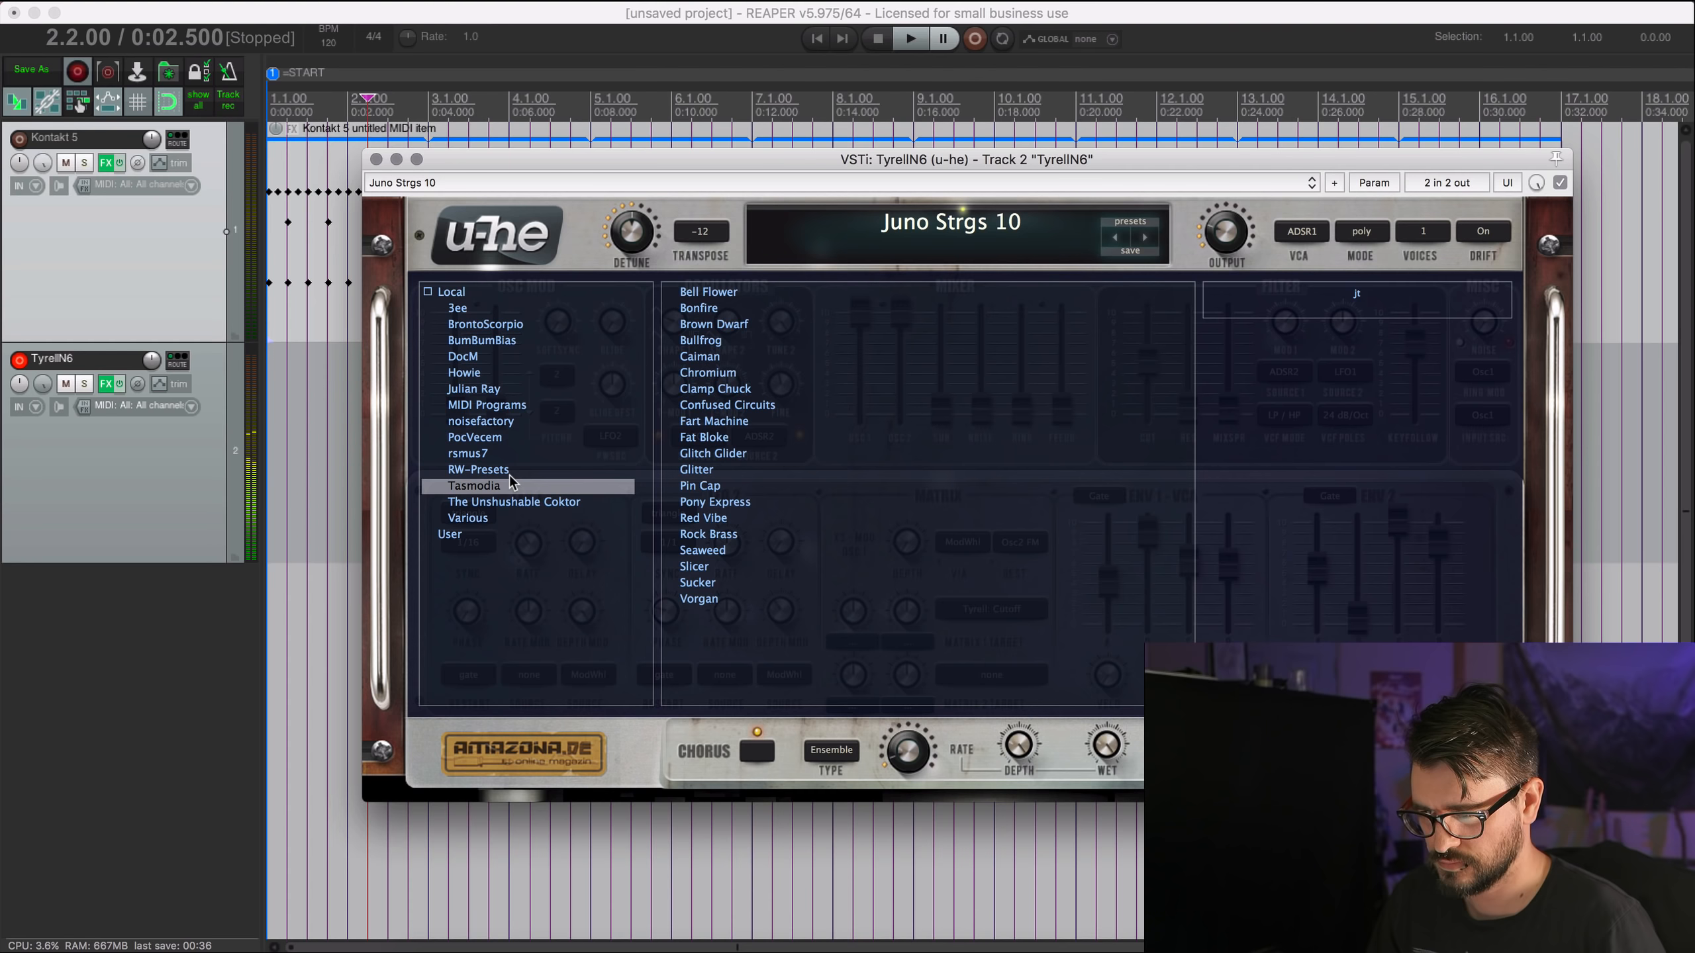
pyautogui.click(513, 474)
pyautogui.click(511, 458)
pyautogui.click(731, 486)
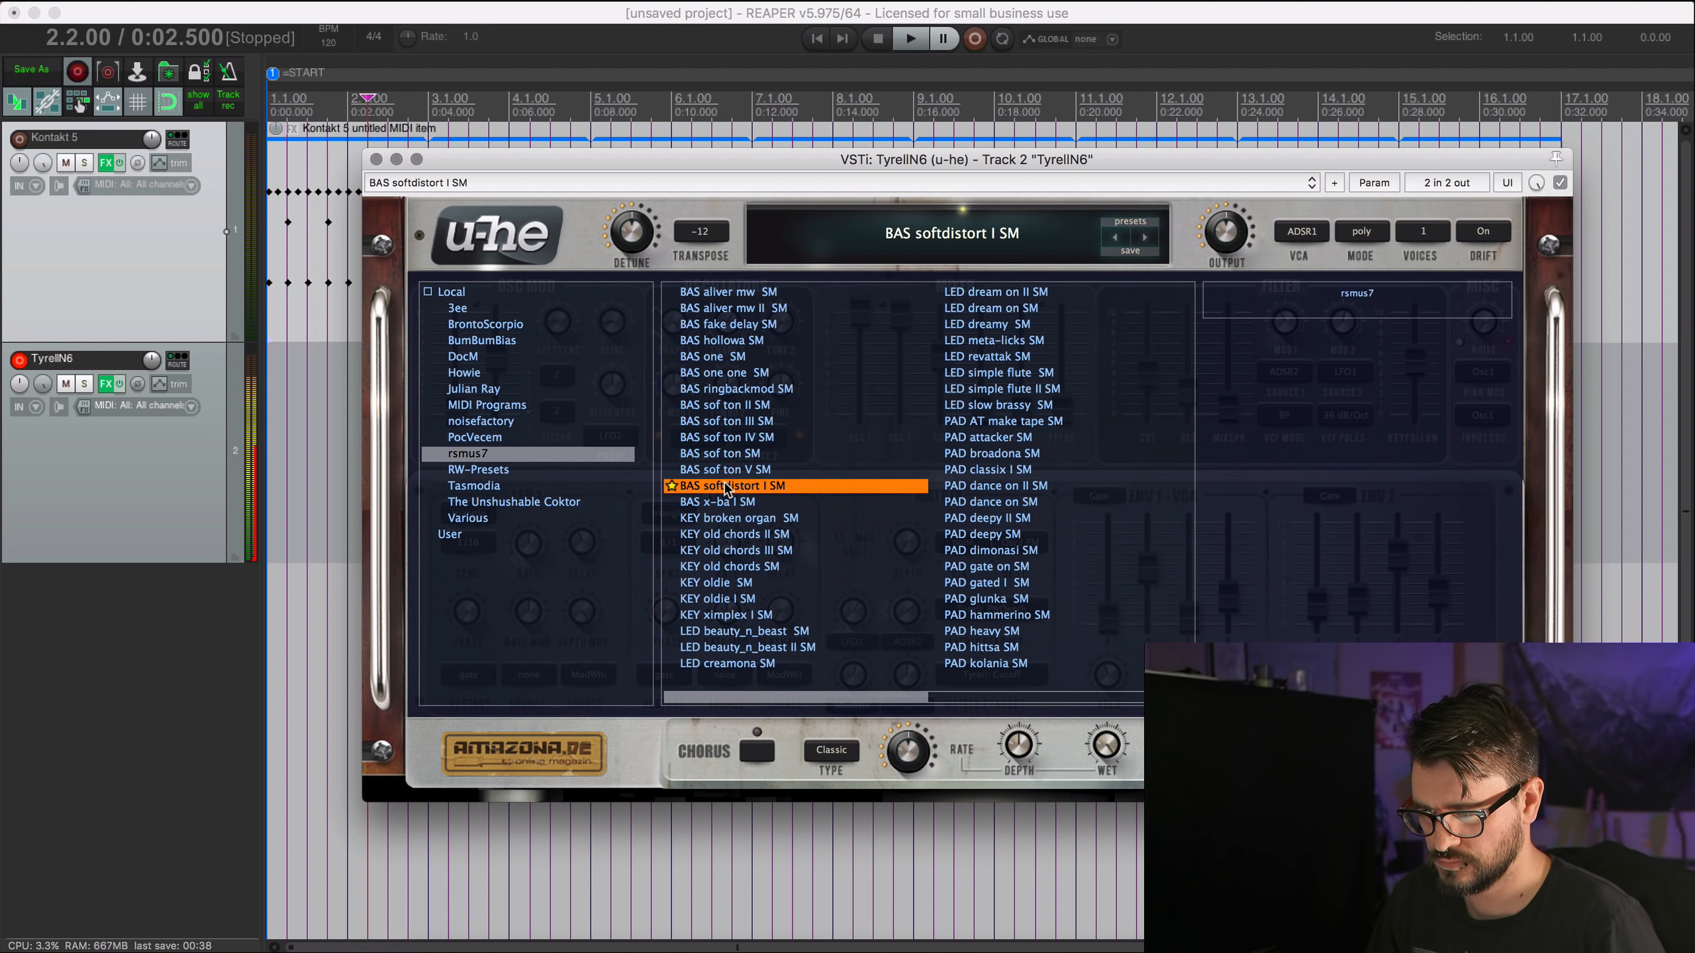
# Open the PocVecem preset folder, compare PV - Influx Pad with PV - Influx, and leave PV - Influx loaded.
pyautogui.click(507, 438)
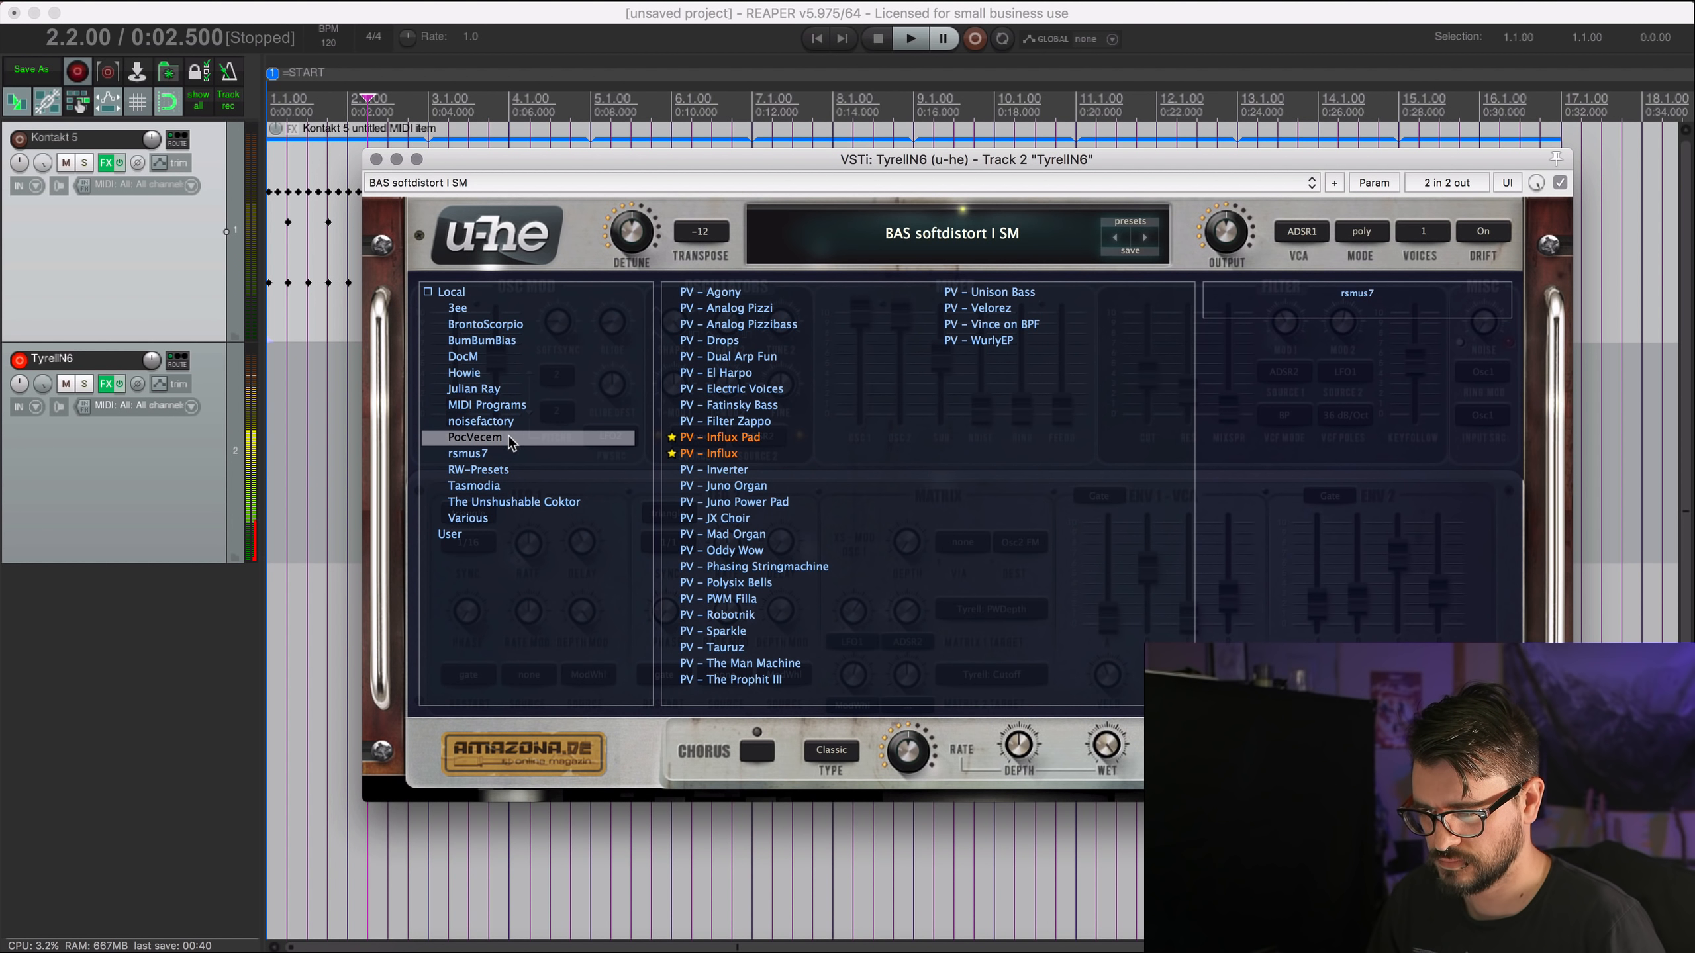
pyautogui.click(733, 439)
pyautogui.click(742, 454)
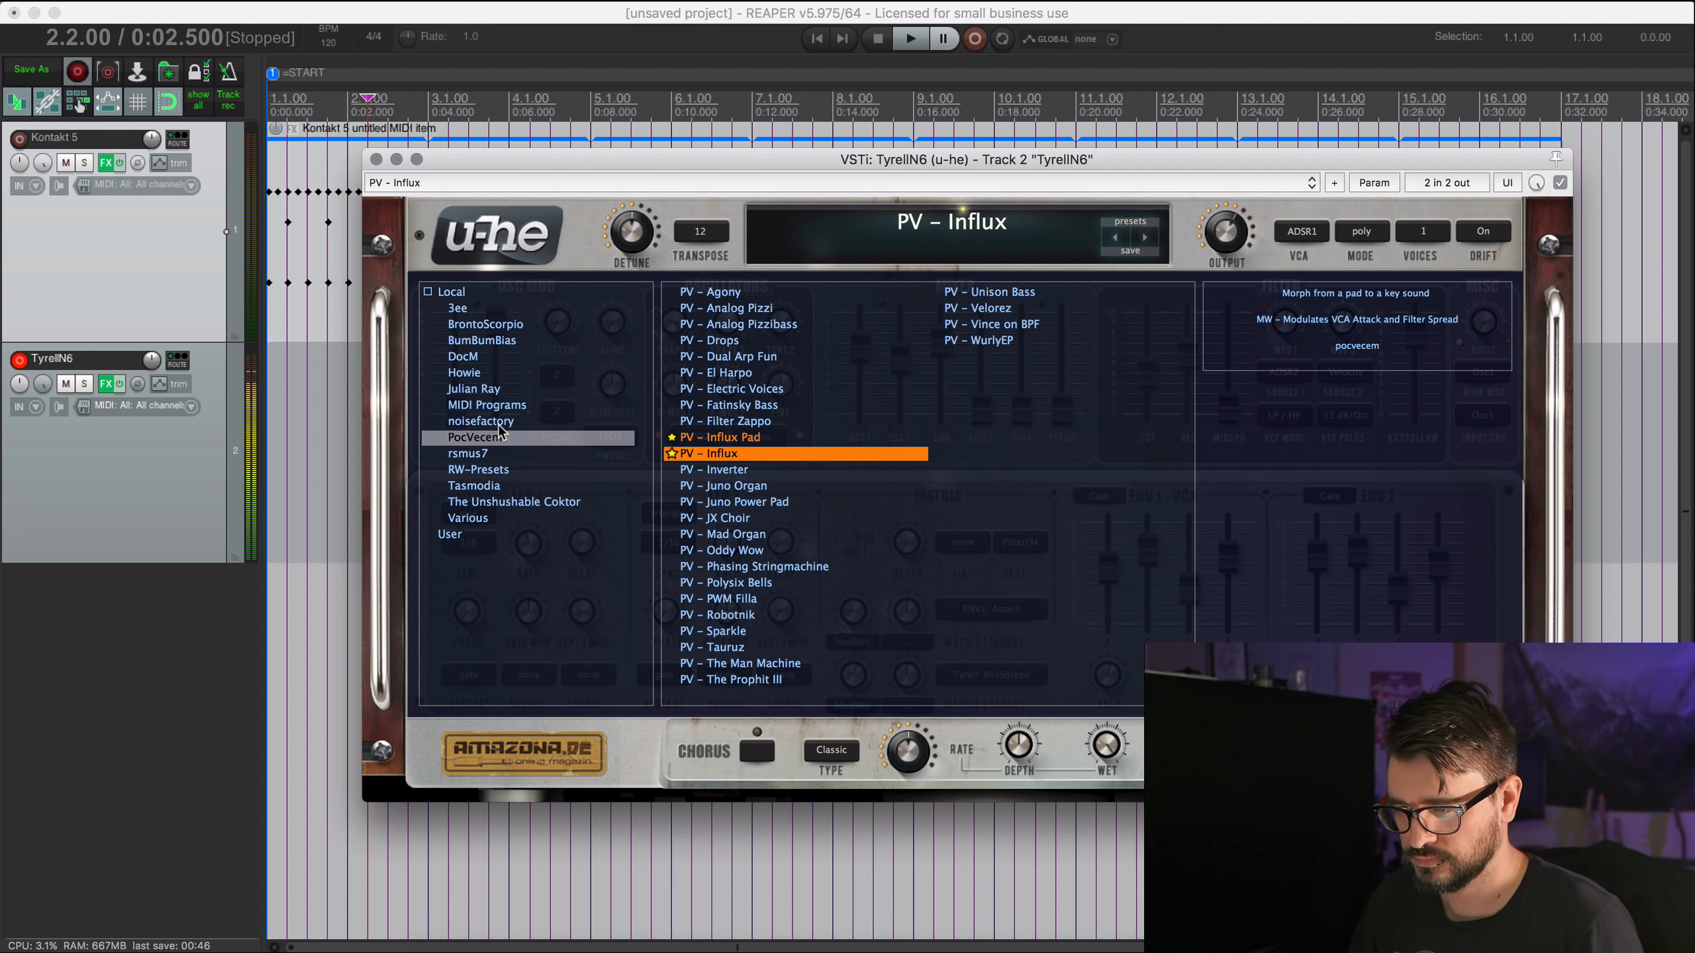
pyautogui.click(752, 438)
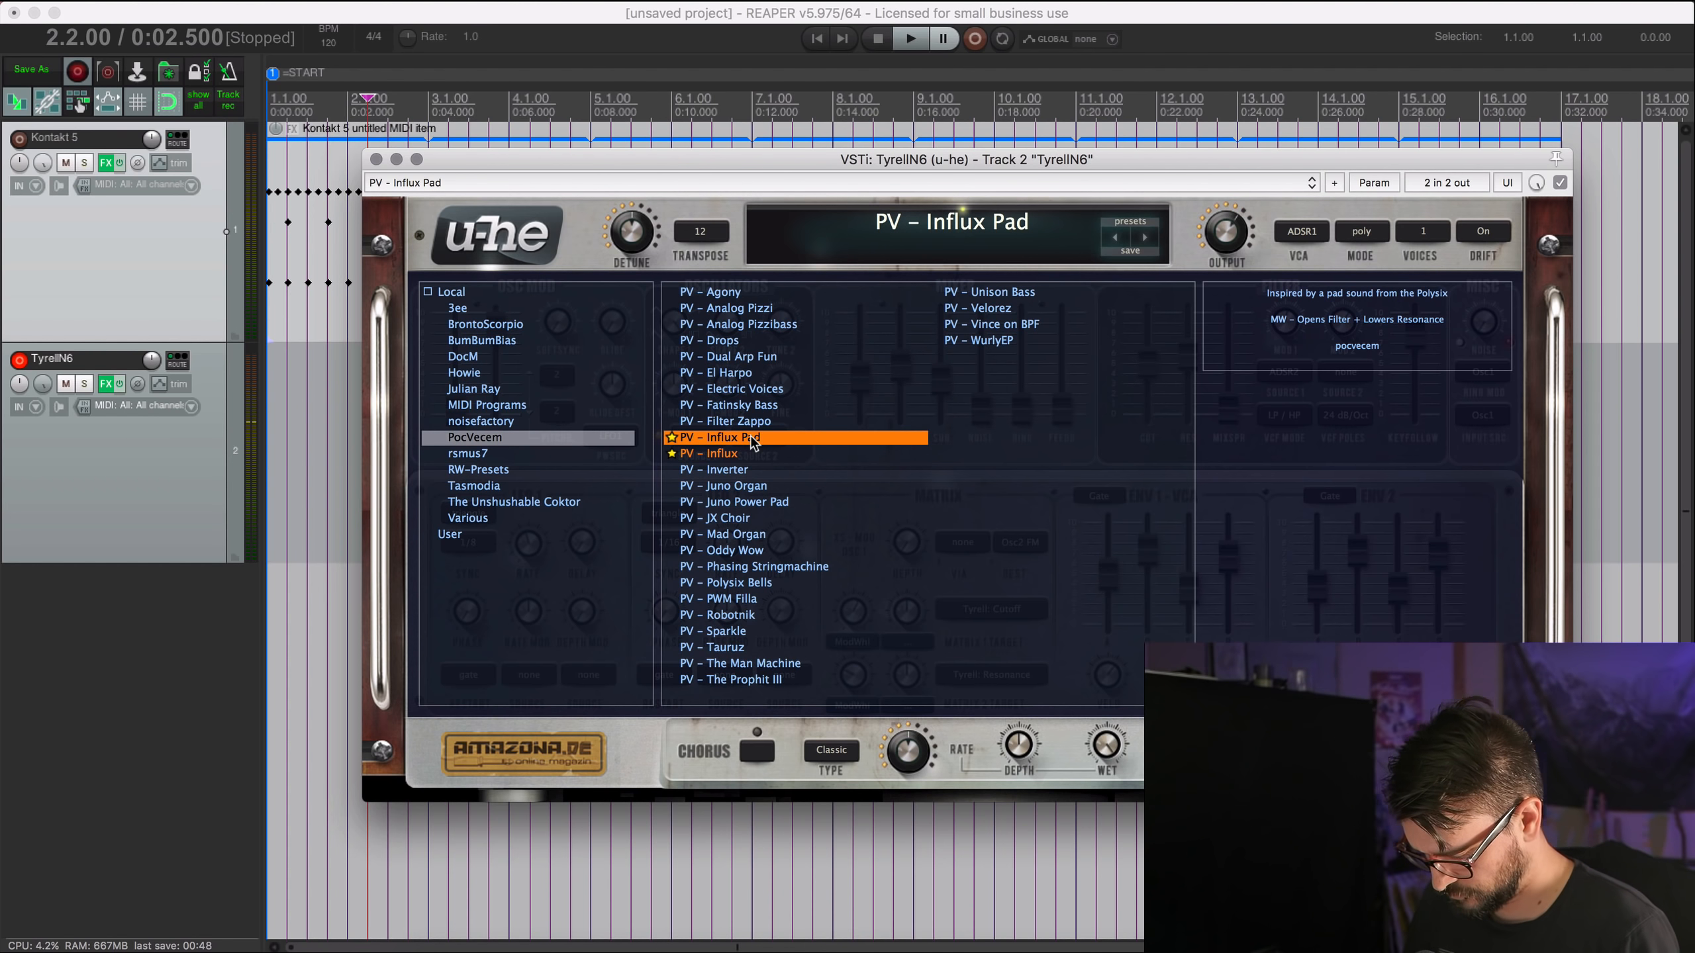
pyautogui.click(750, 454)
# Move the synth window down off the drum notes and play the drum item looped from 1.1.00 to 17.1.00.
pyautogui.moveTo(502, 161); pyautogui.dragTo(443, 286)
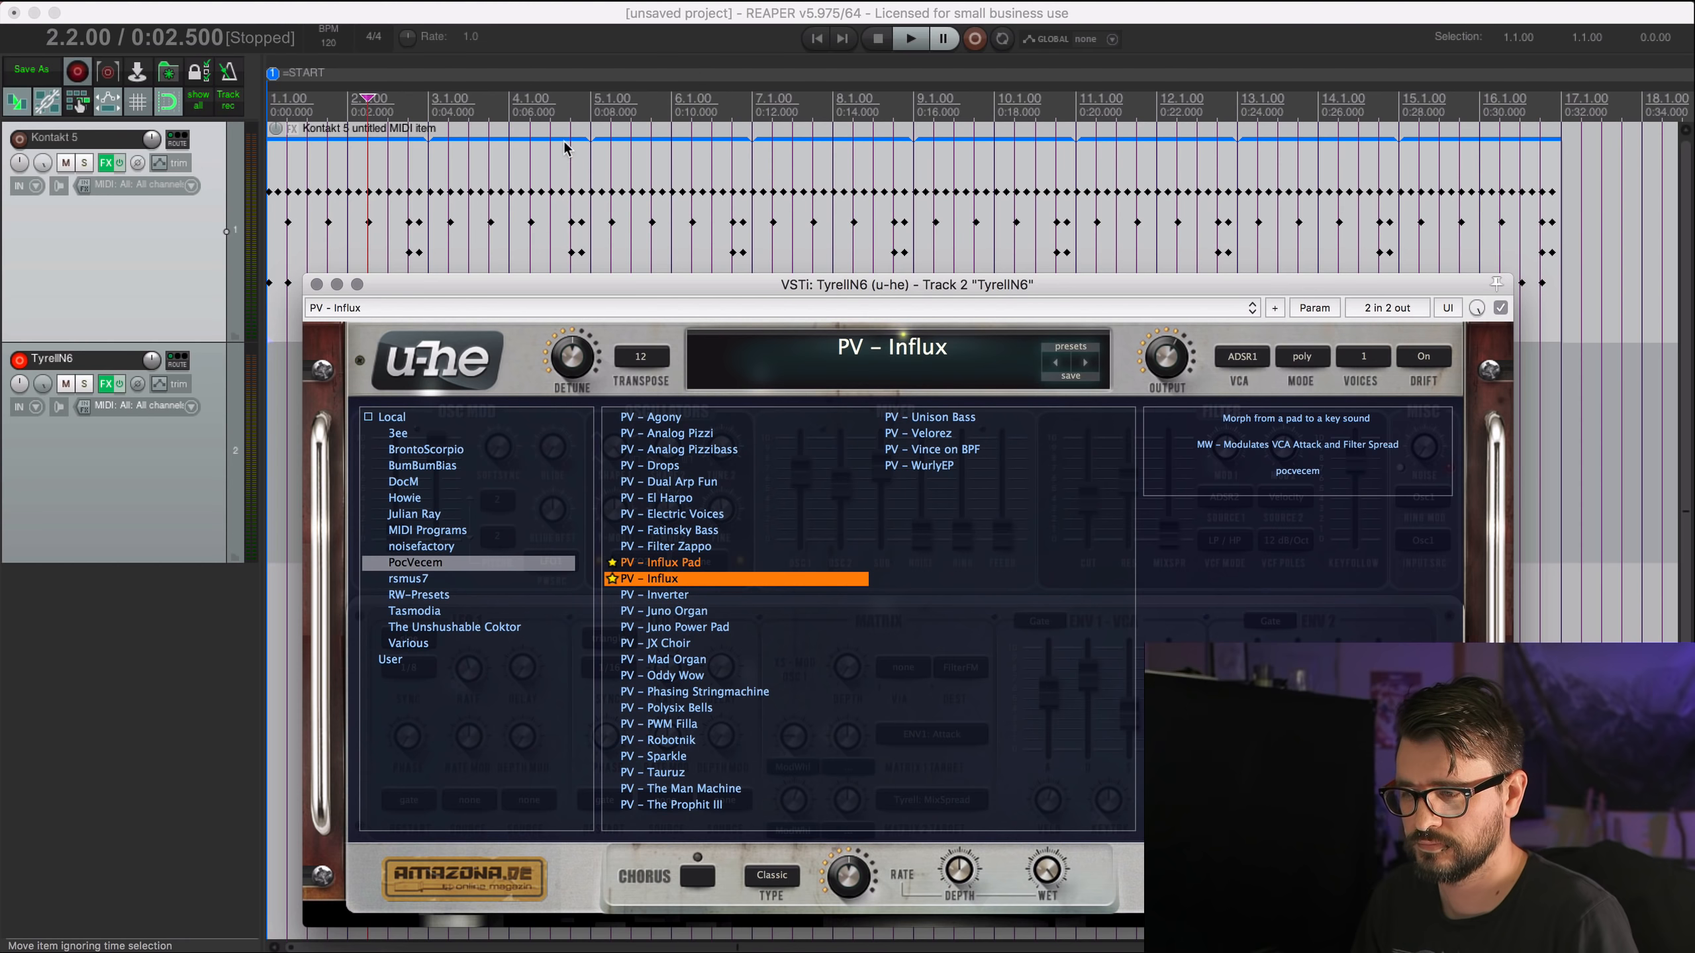
pyautogui.click(564, 182)
pyautogui.doubleClick(538, 106)
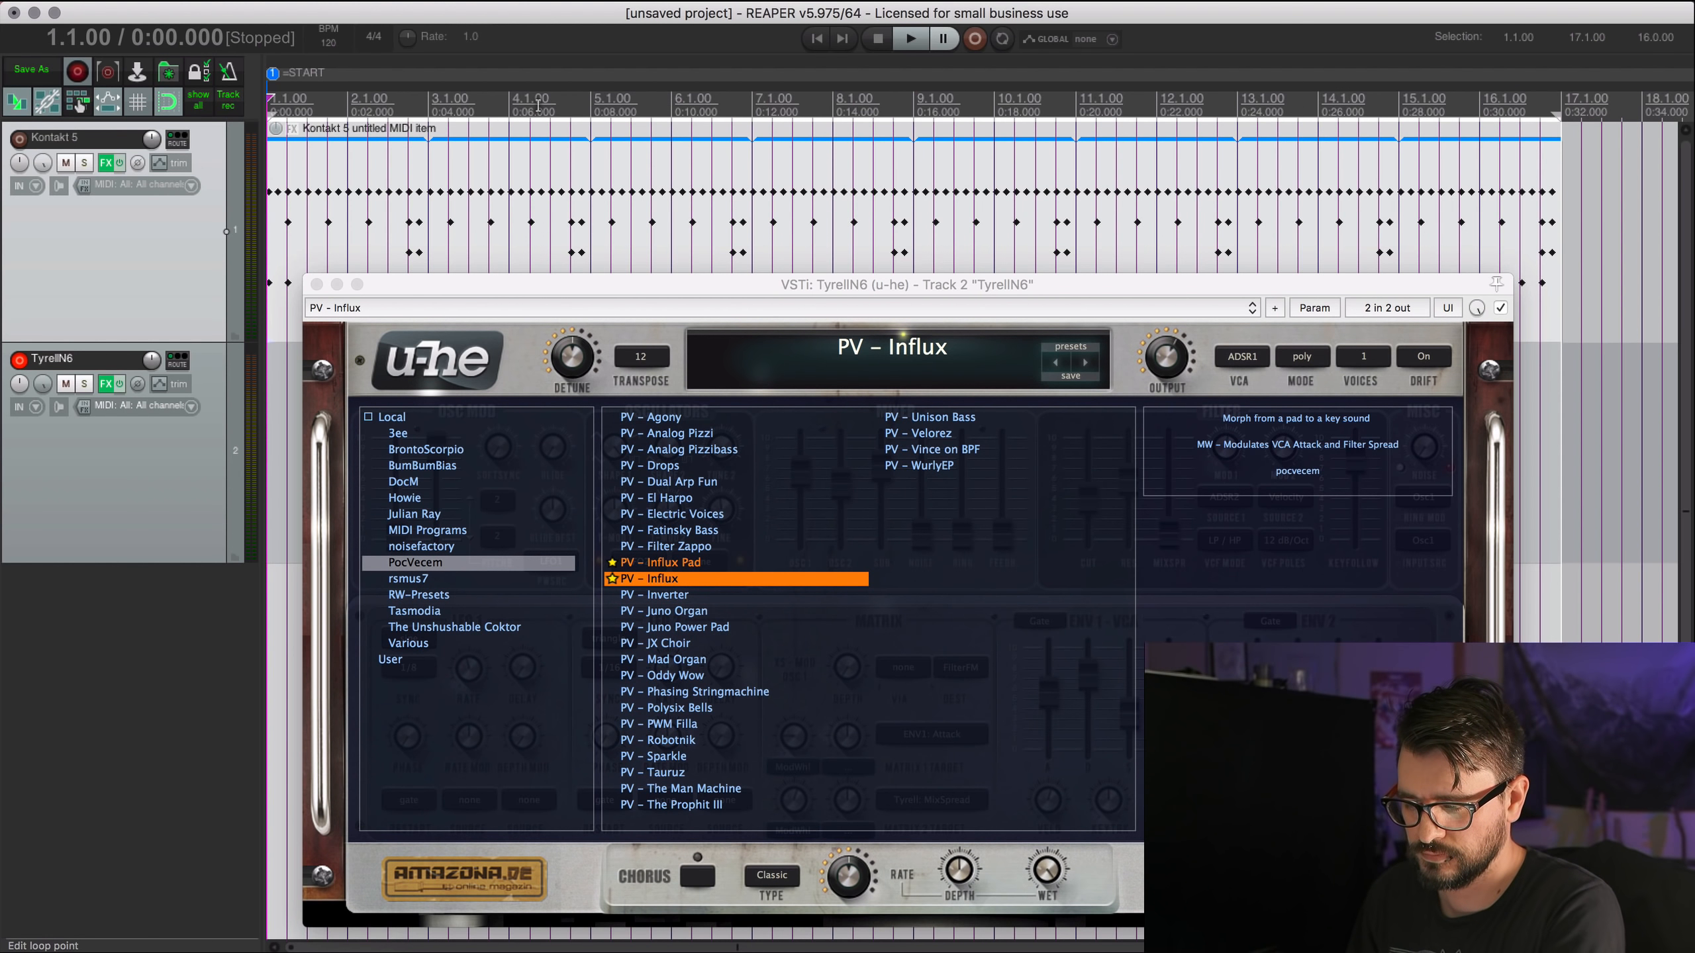
pyautogui.press('space')
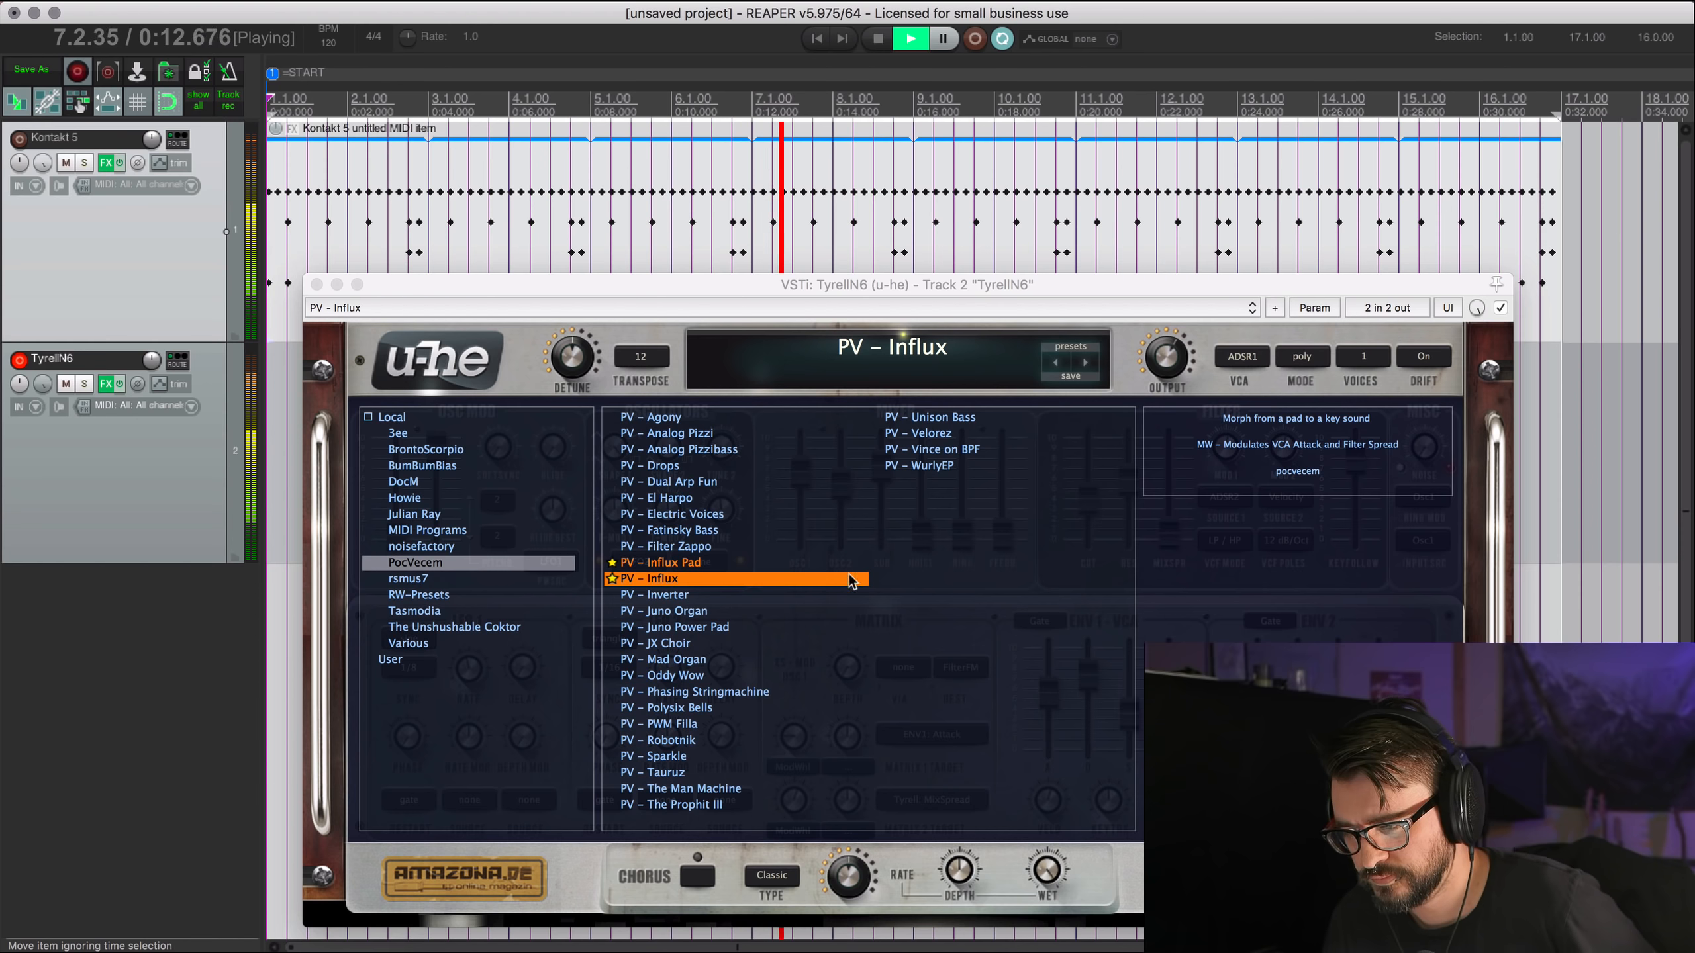
# Try PV - Juno Organ, switch to PV - Juno Power Pad, mark that preset as a favourite and close the synth window.
pyautogui.click(758, 611)
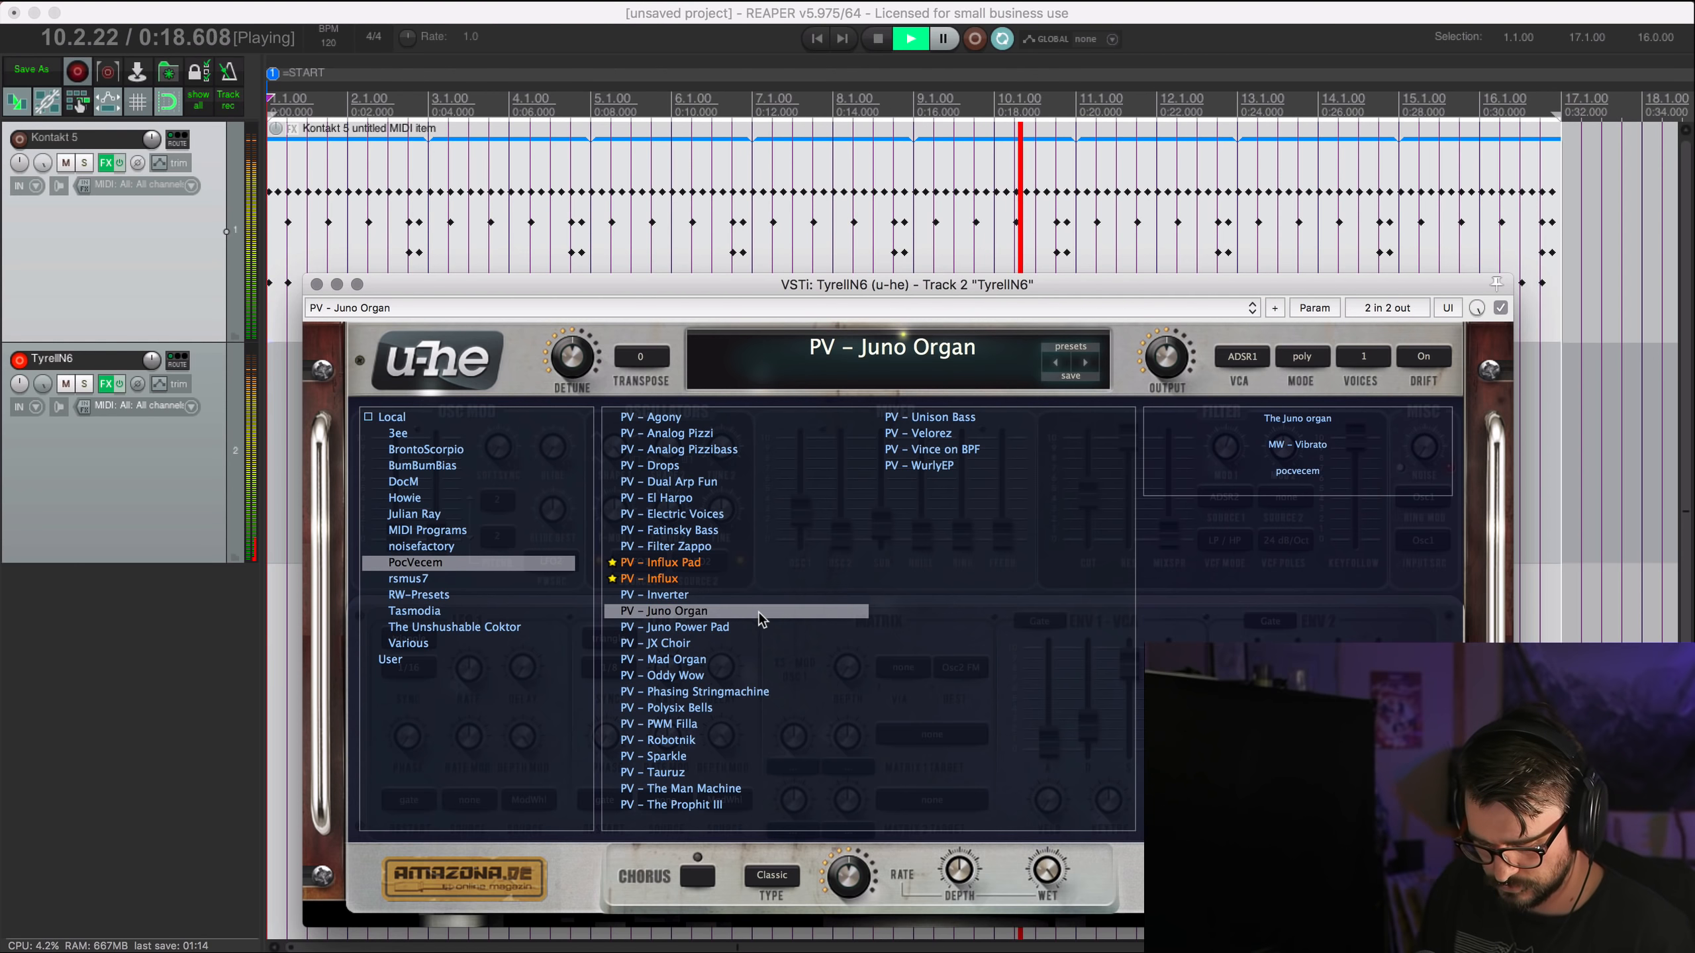
pyautogui.click(742, 627)
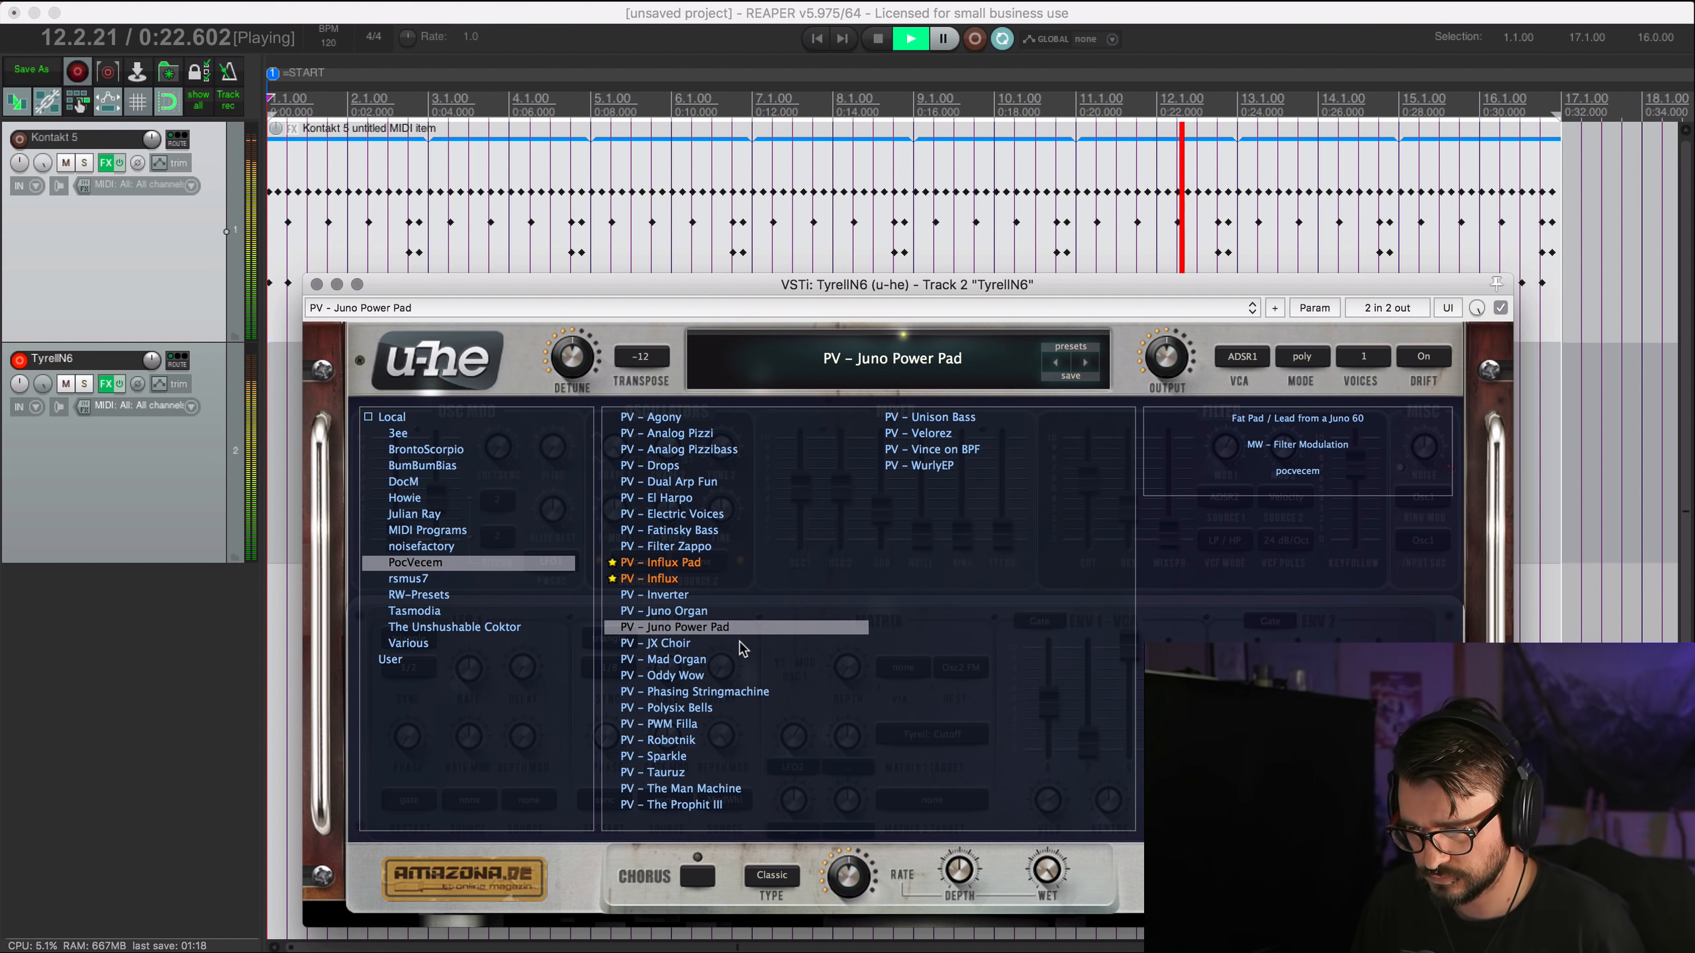
pyautogui.rightClick(737, 629)
pyautogui.click(852, 633)
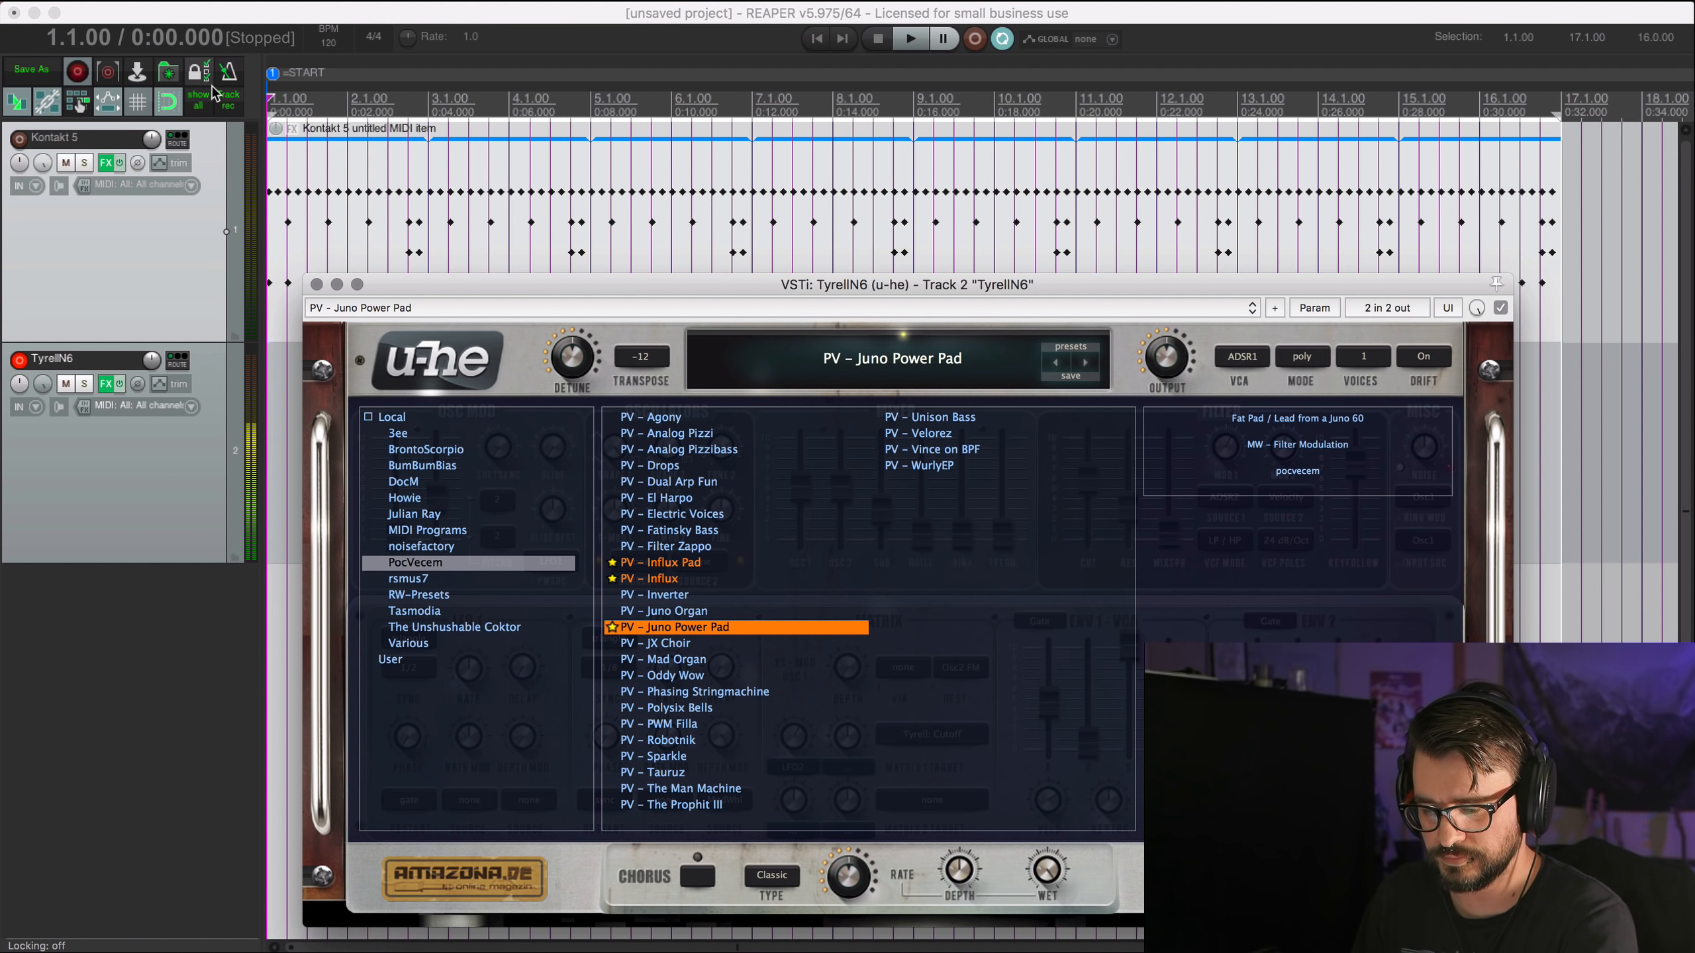
pyautogui.press('Escape')
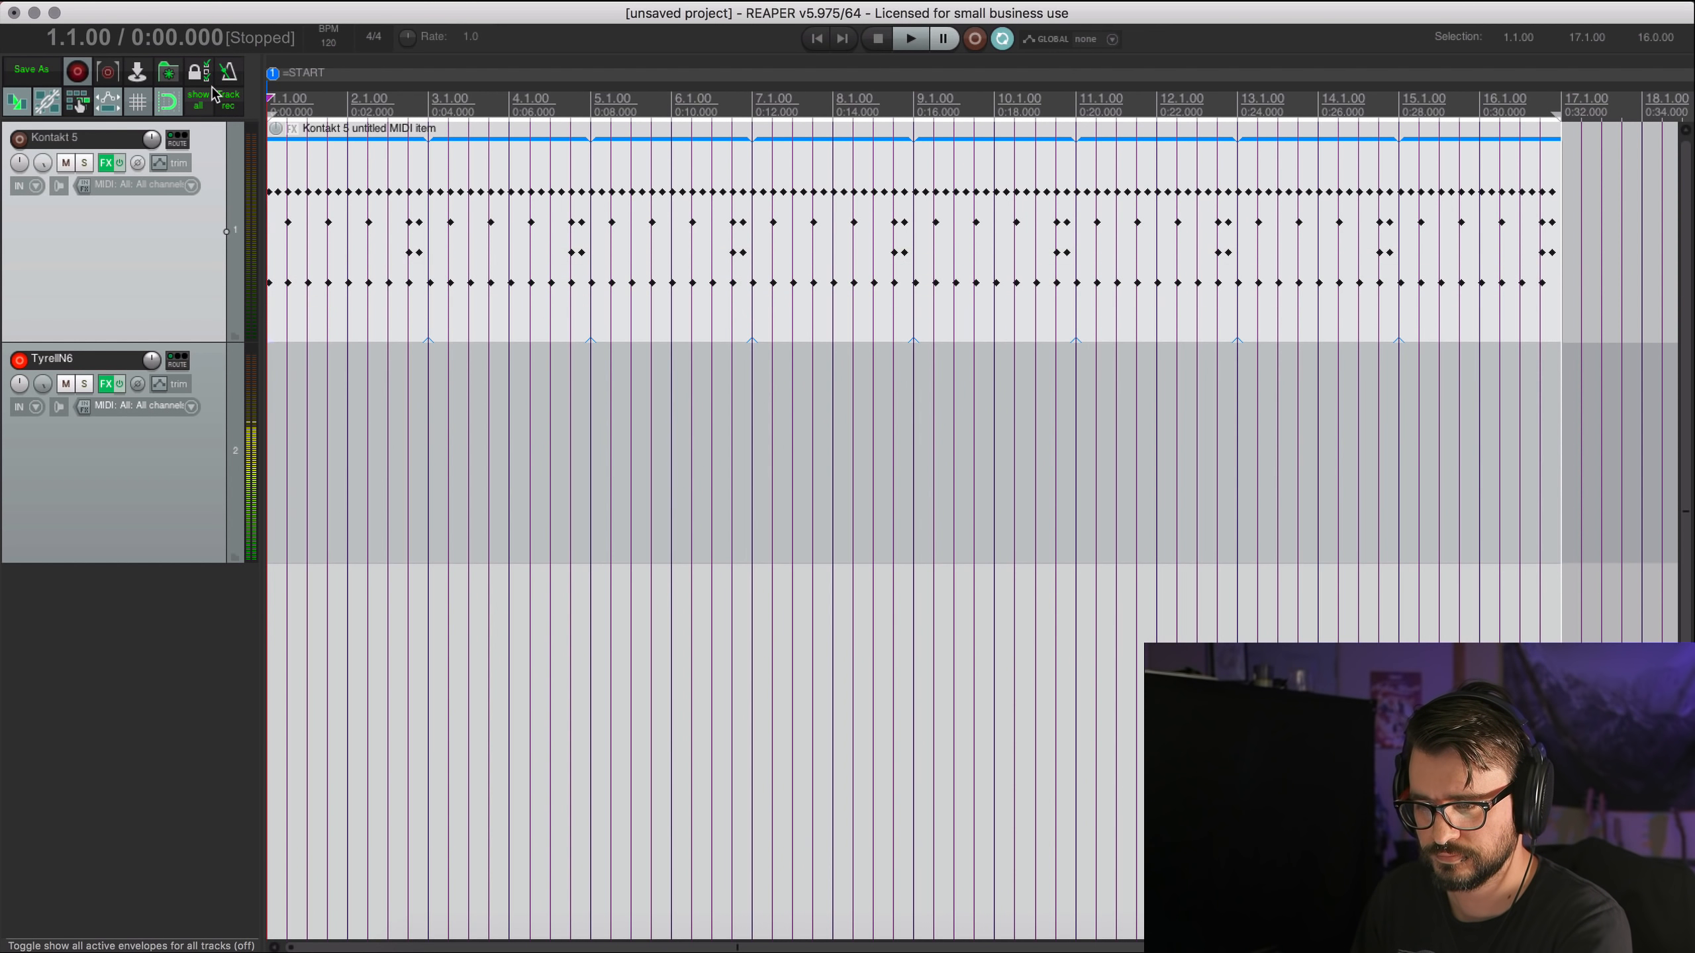
# In the TyrellN6 track's recording settings, enable MIDI recording quantization to 1/8 notes and close the dialog.
pyautogui.click(178, 430)
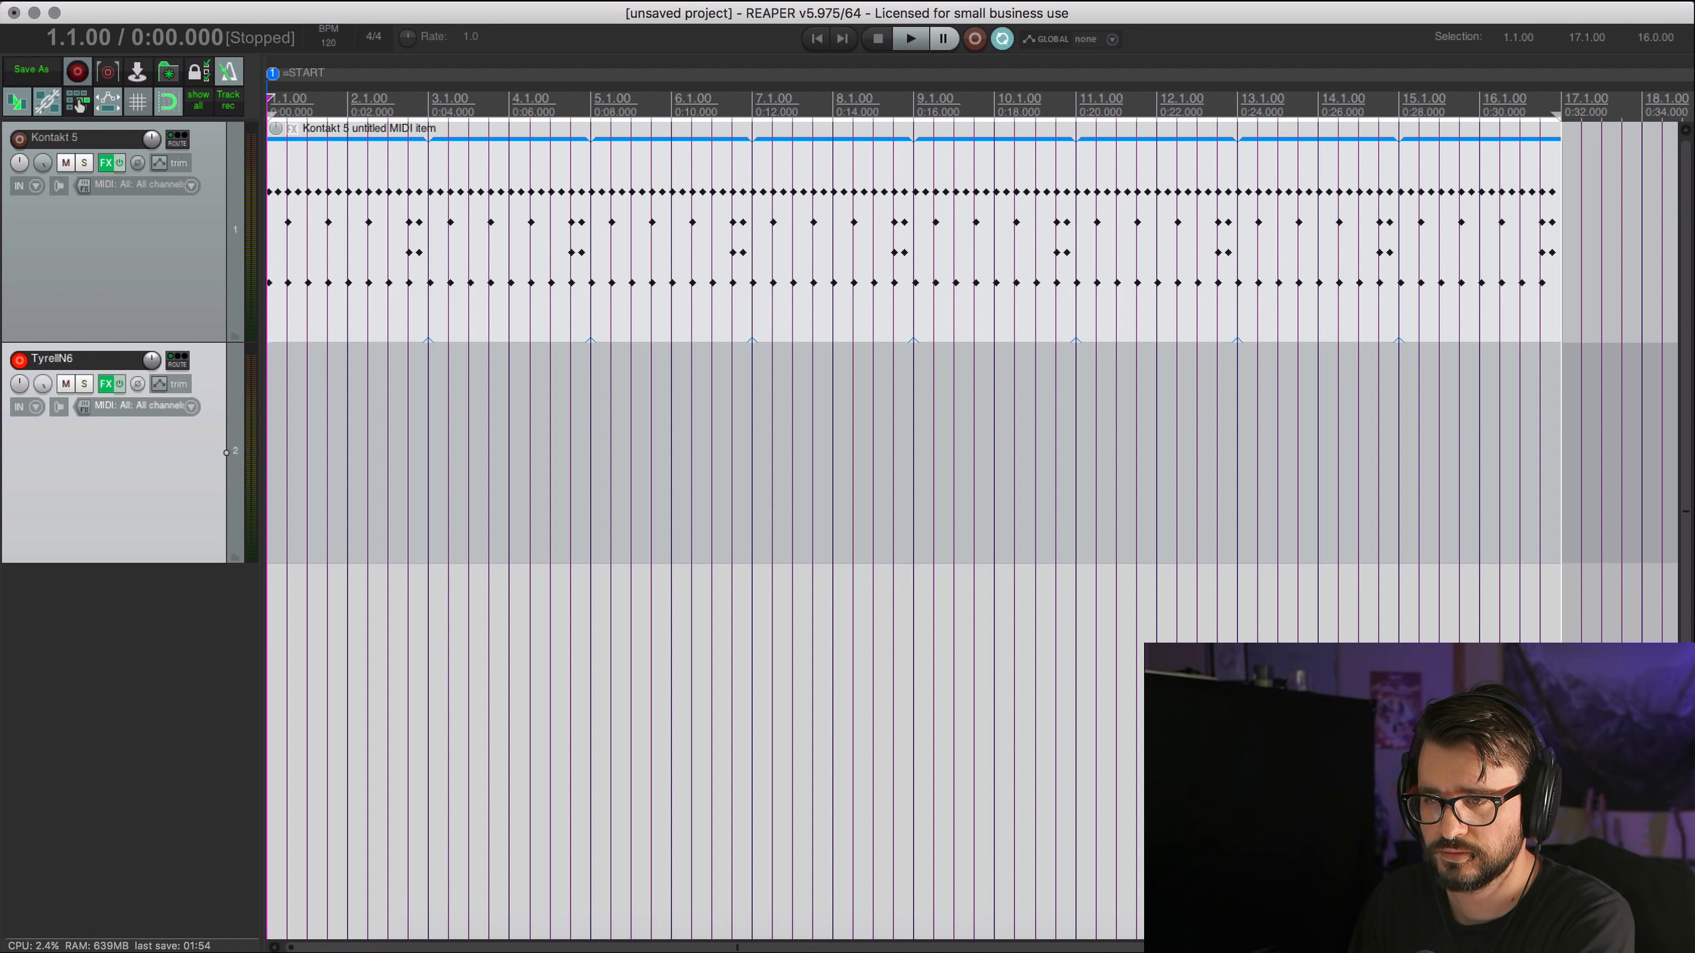
pyautogui.click(144, 701)
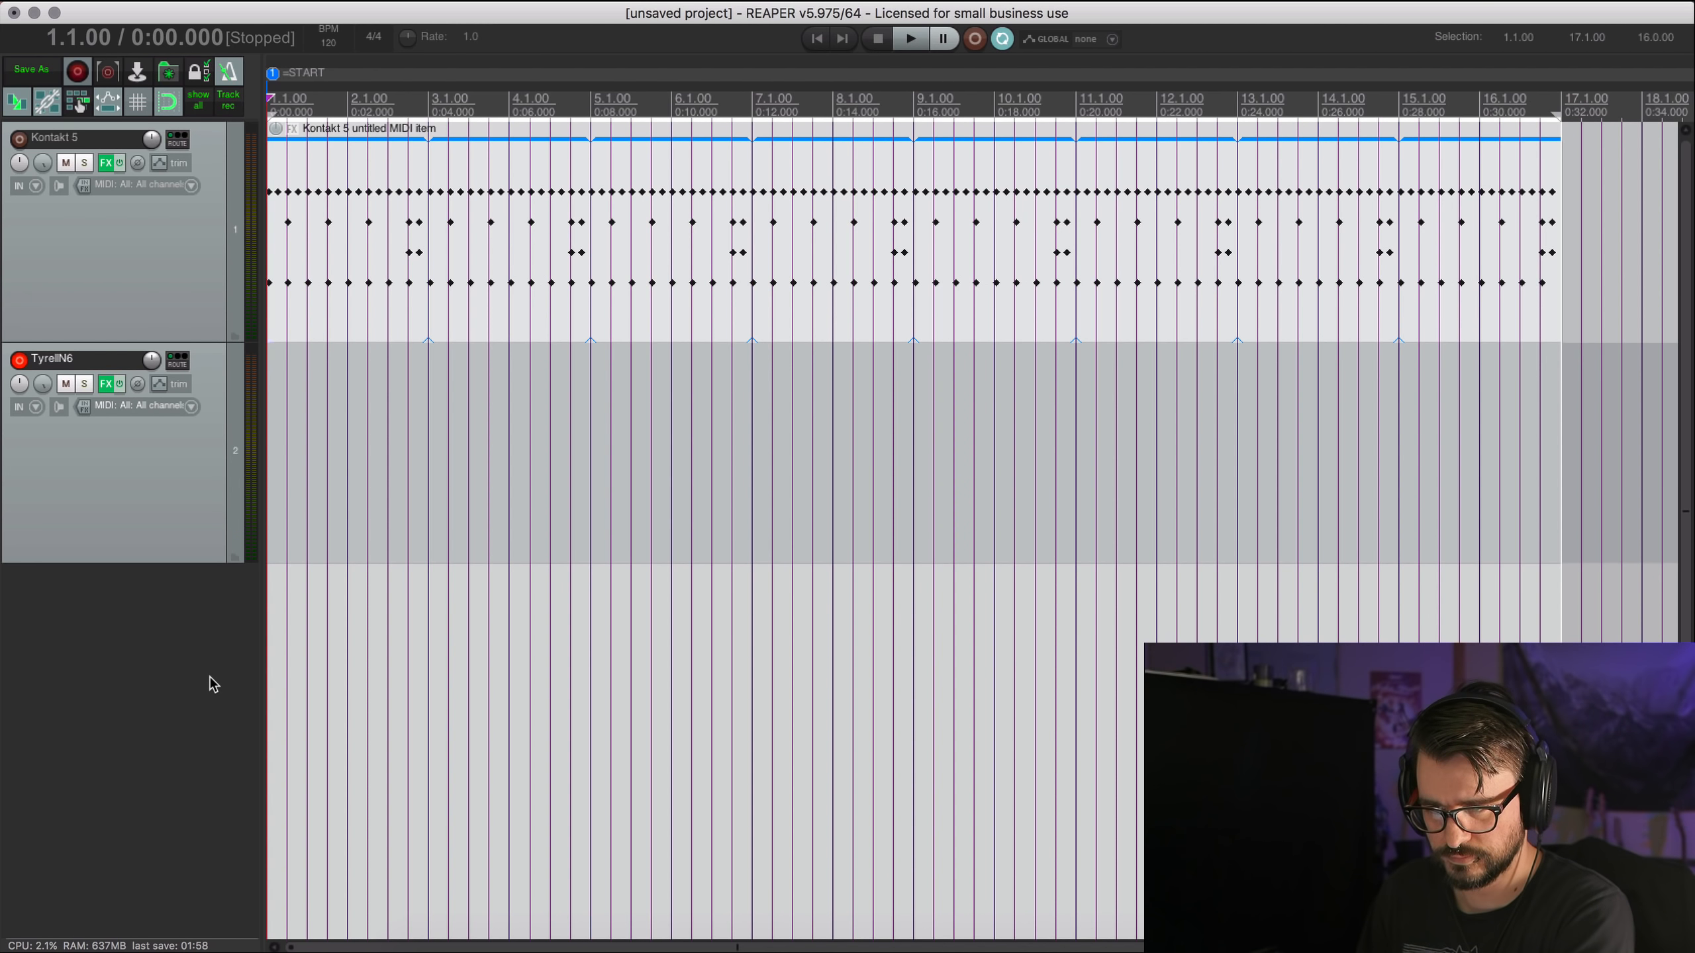
pyautogui.click(167, 482)
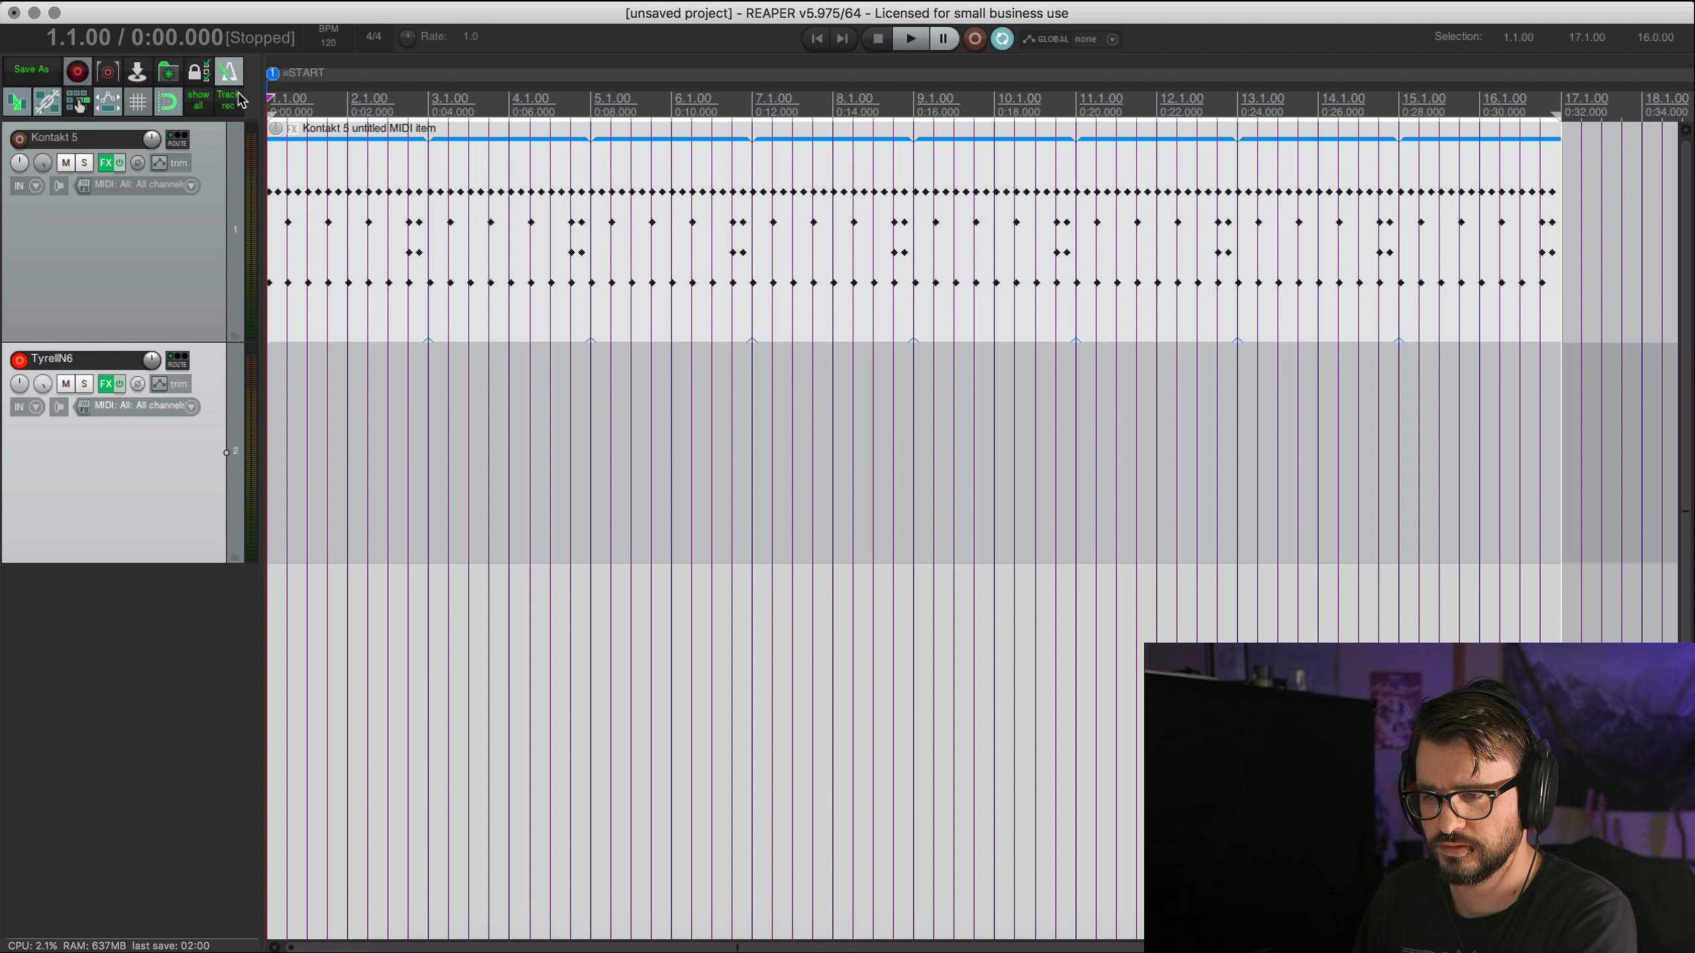
pyautogui.click(229, 107)
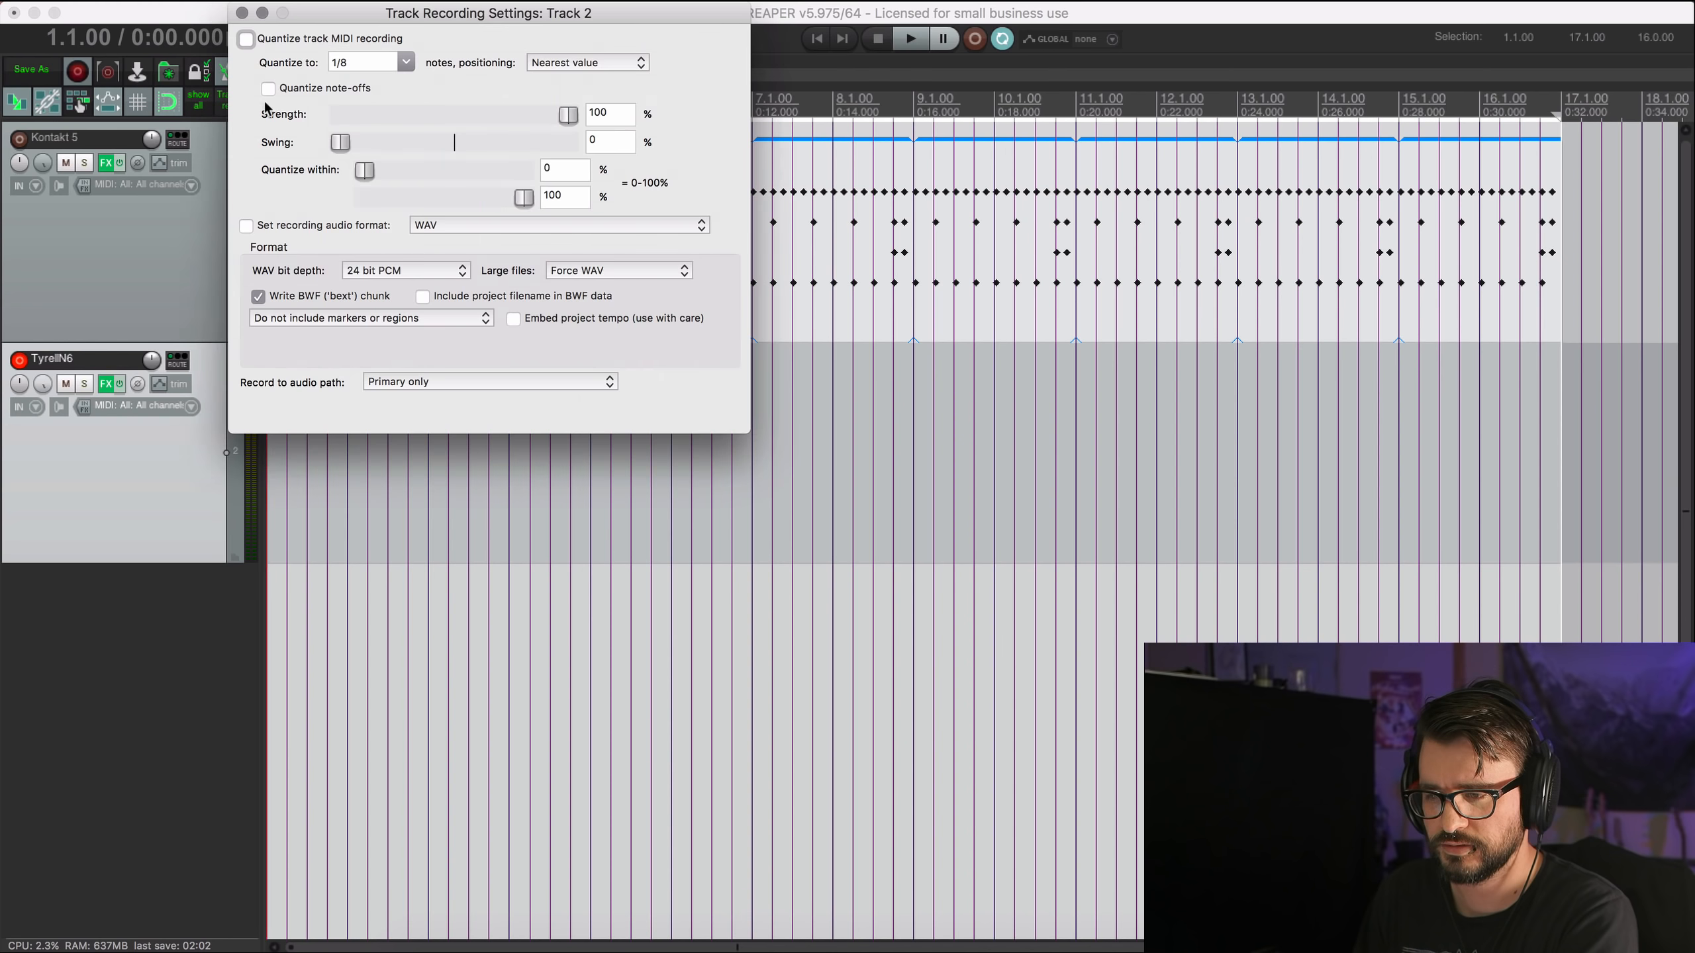
pyautogui.click(241, 13)
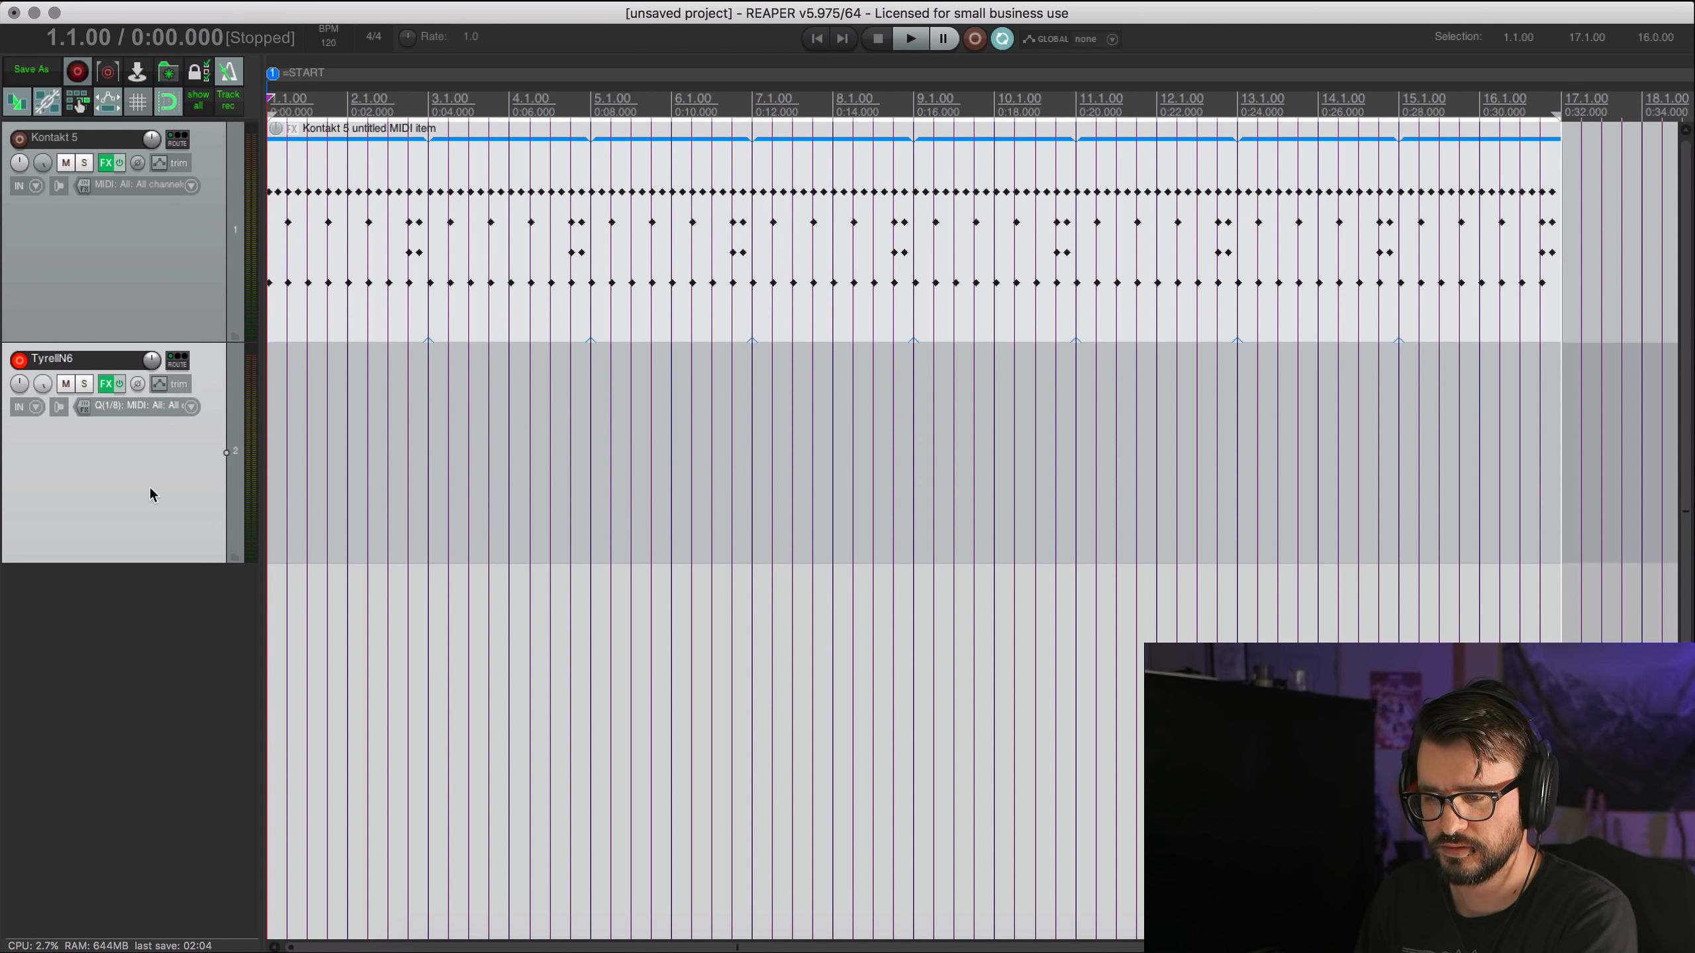
# Record a synth chord part on the TyrellN6 track over the looped span from 1.1.00 to 17.1.00.
pyautogui.hotkey('ctrl', 'r')
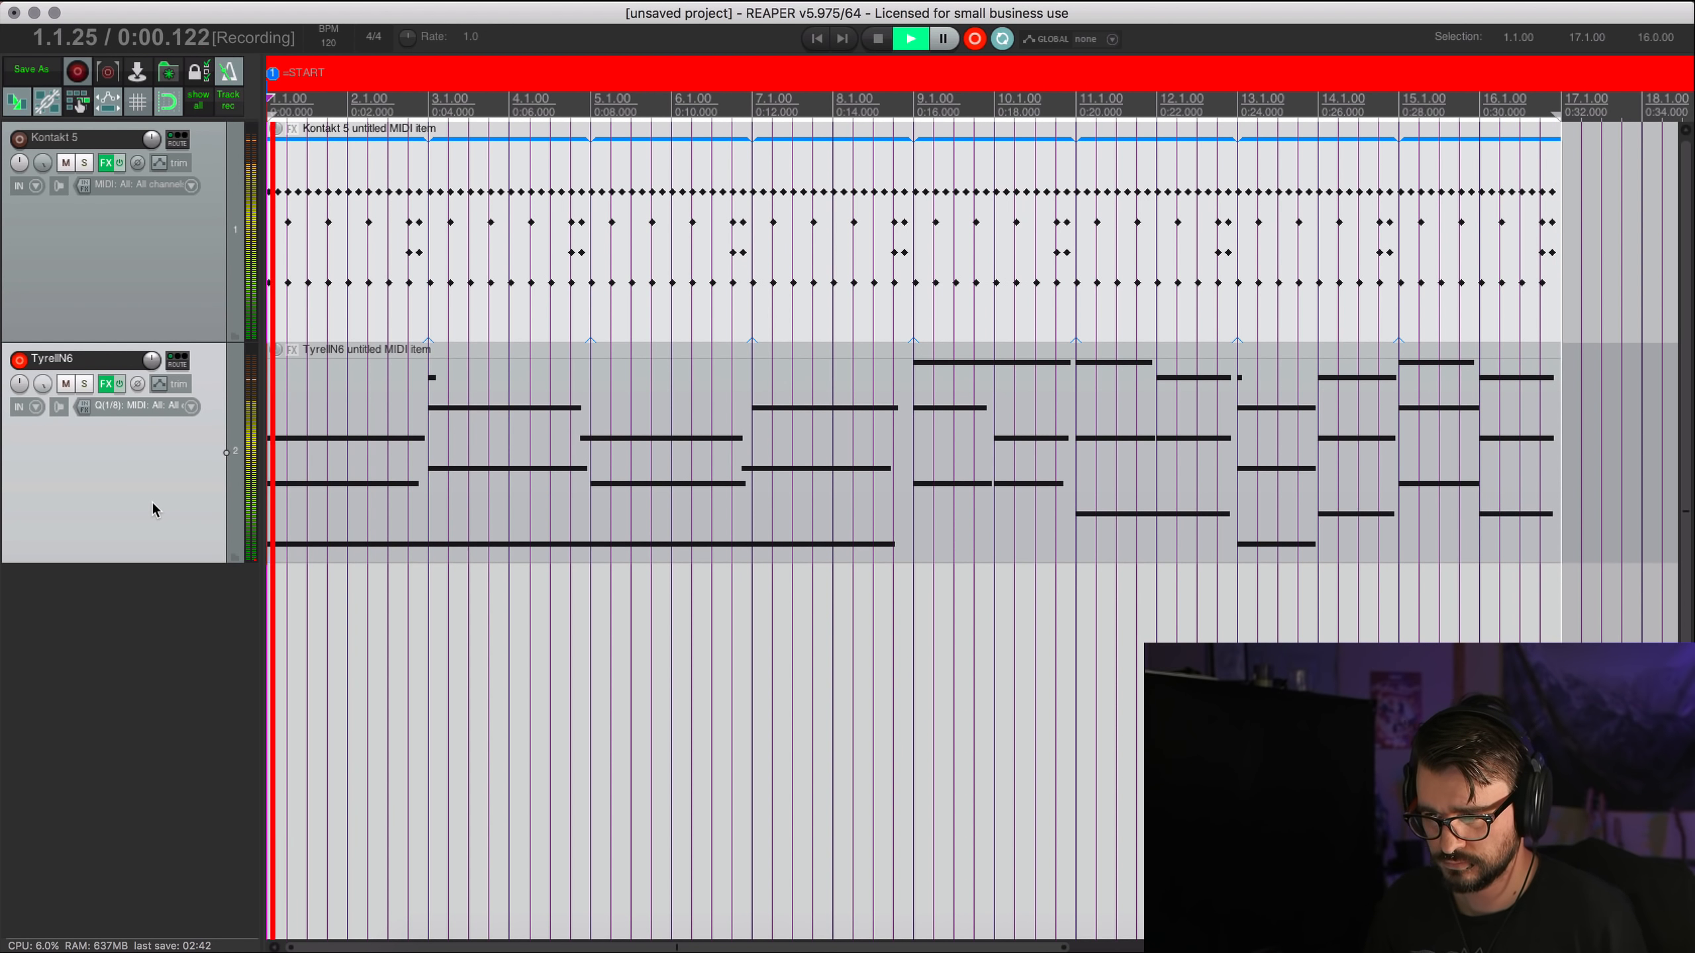
pyautogui.press('space')
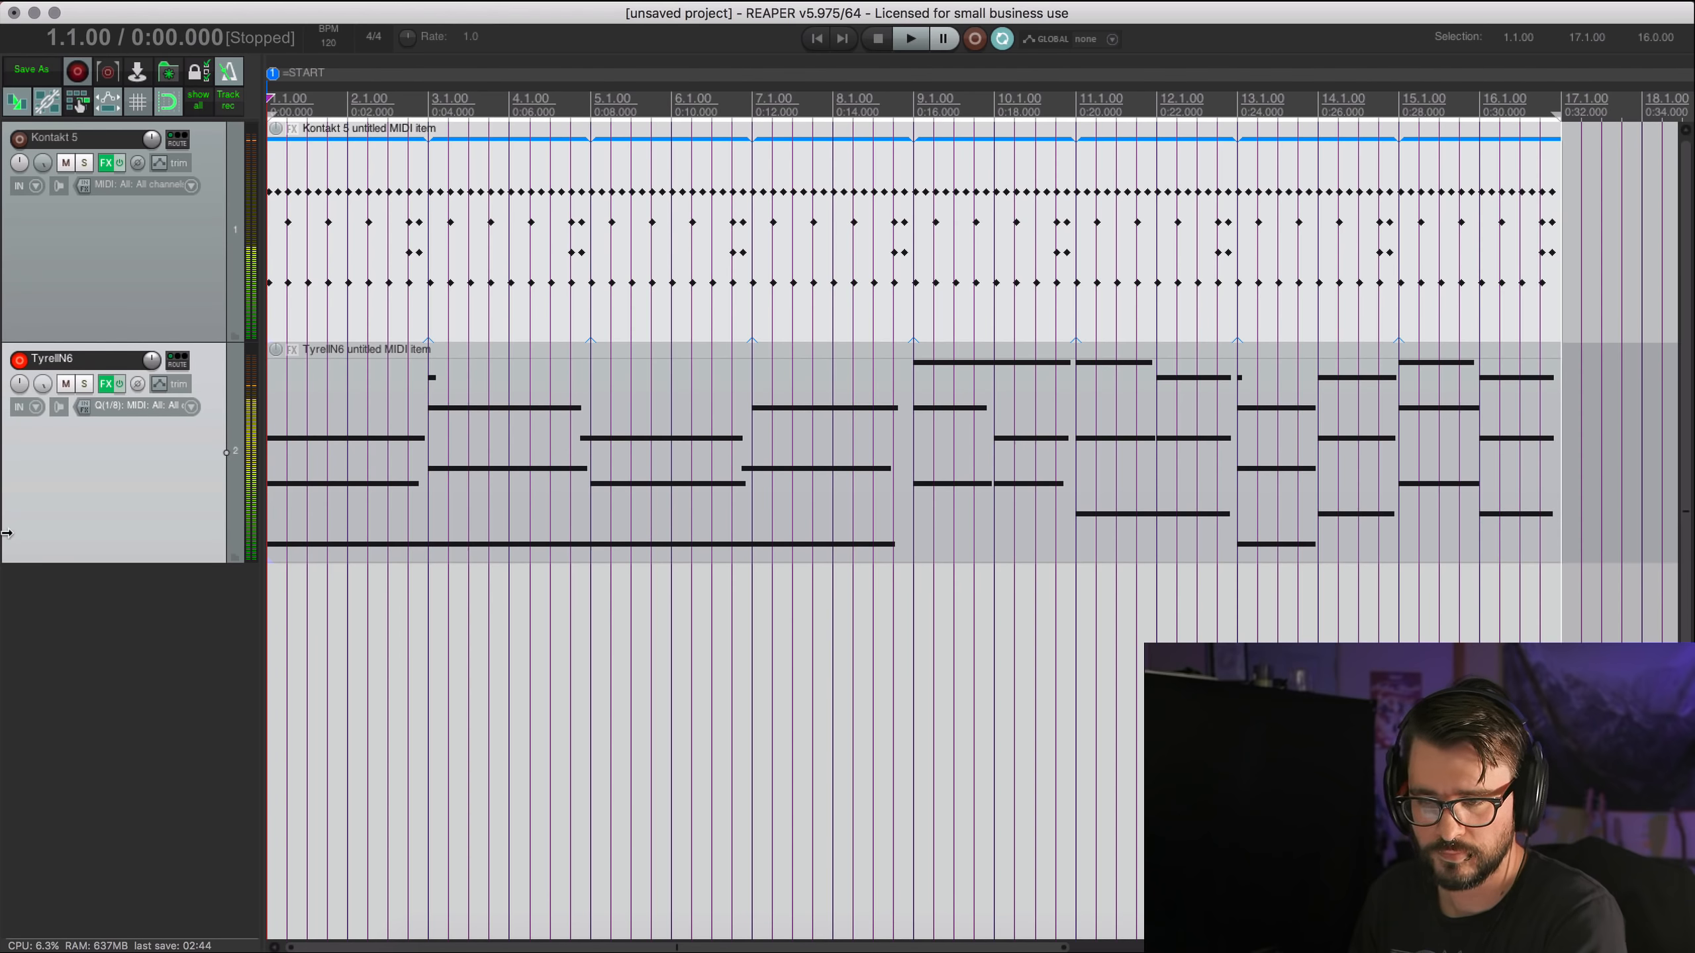
# Open the recorded TyrellN6 item in the MIDI editor and delete the short stray row 71 note at measure 3.
pyautogui.doubleClick(415, 441)
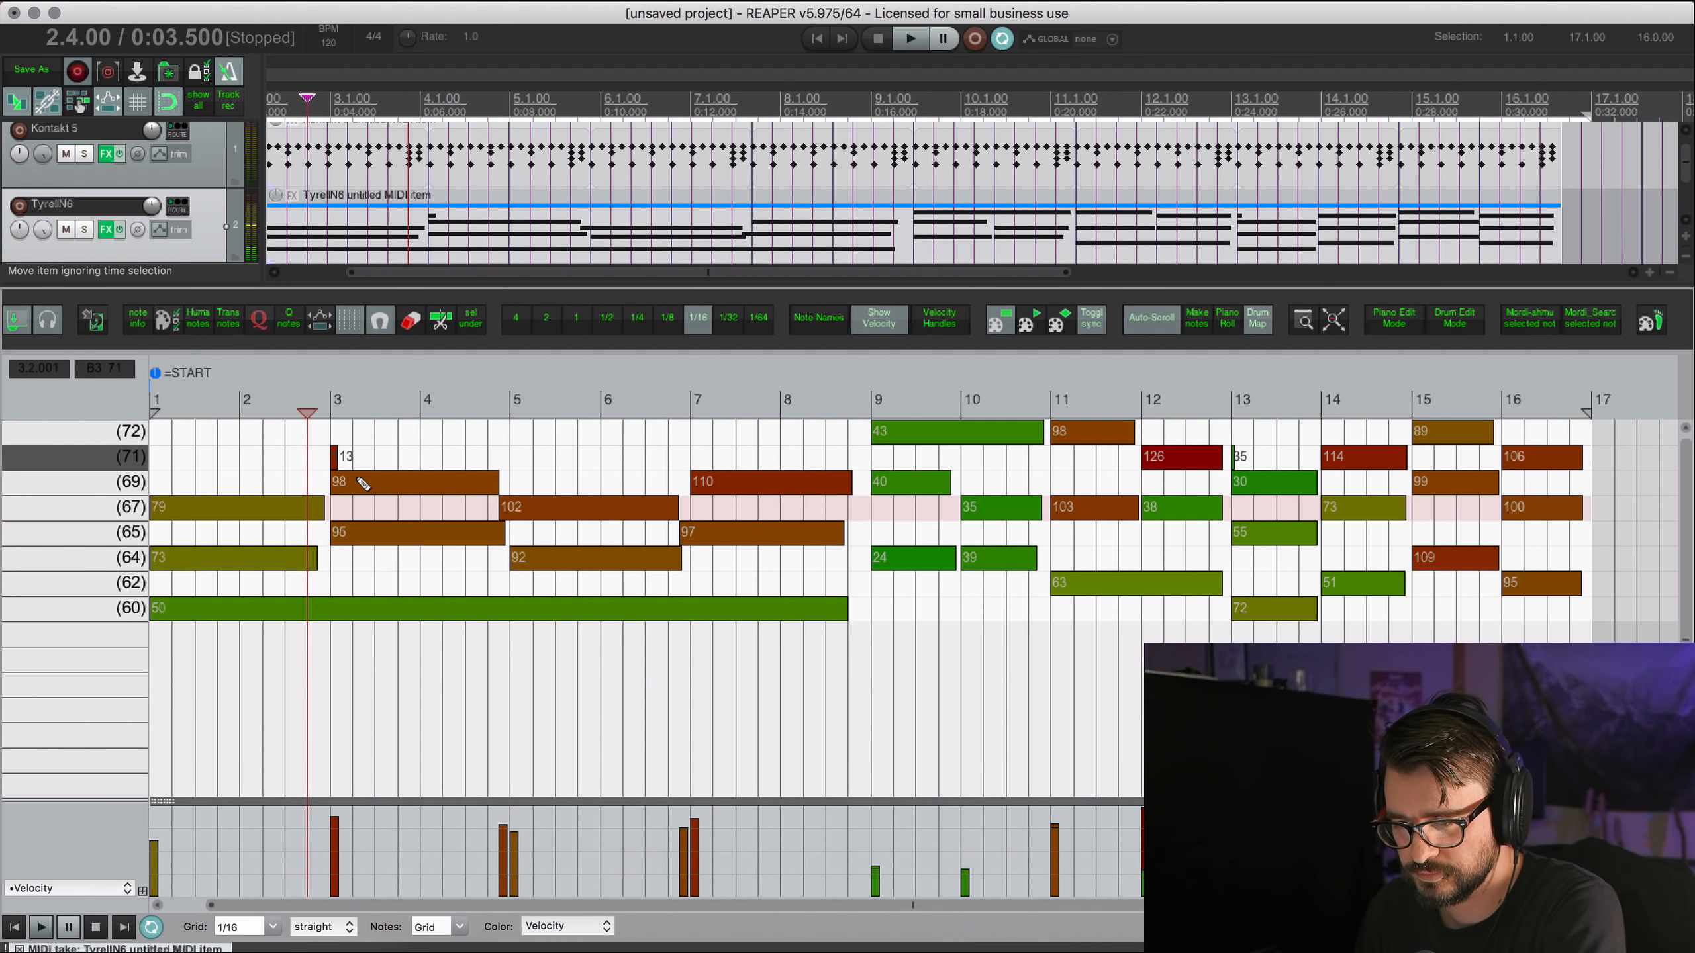
pyautogui.doubleClick(332, 459)
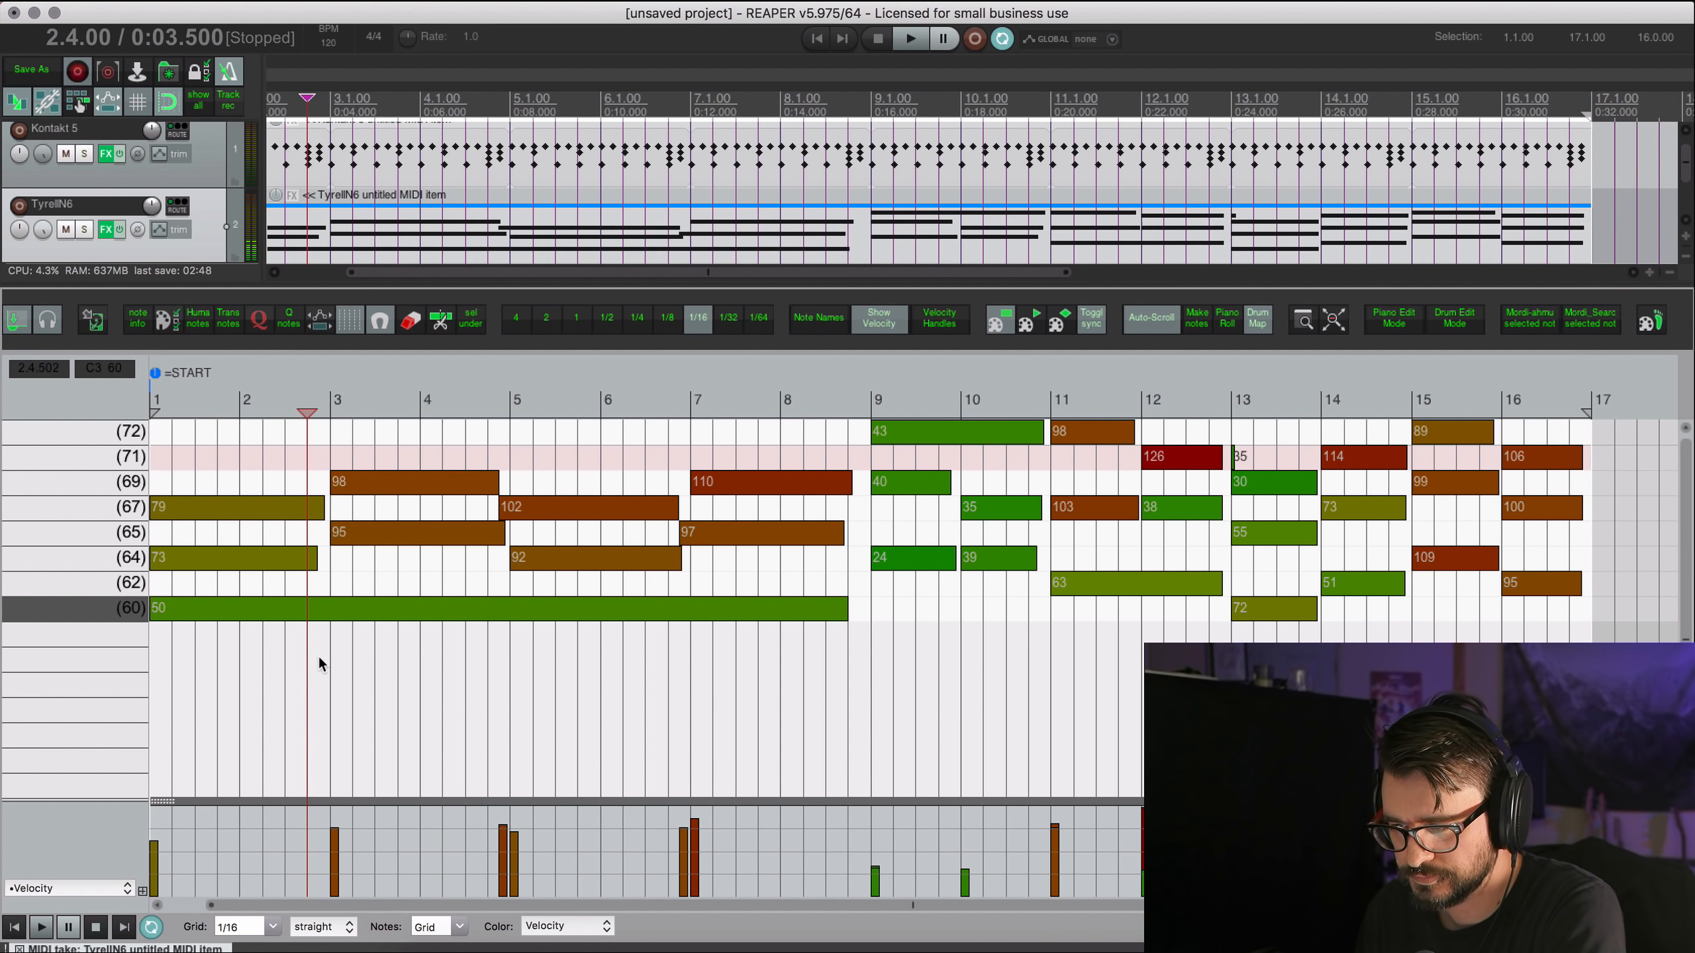
# Raise the velocity of the long row 60 note starting at measure 1 to 106.
pyautogui.scroll(-2, 321, 662)
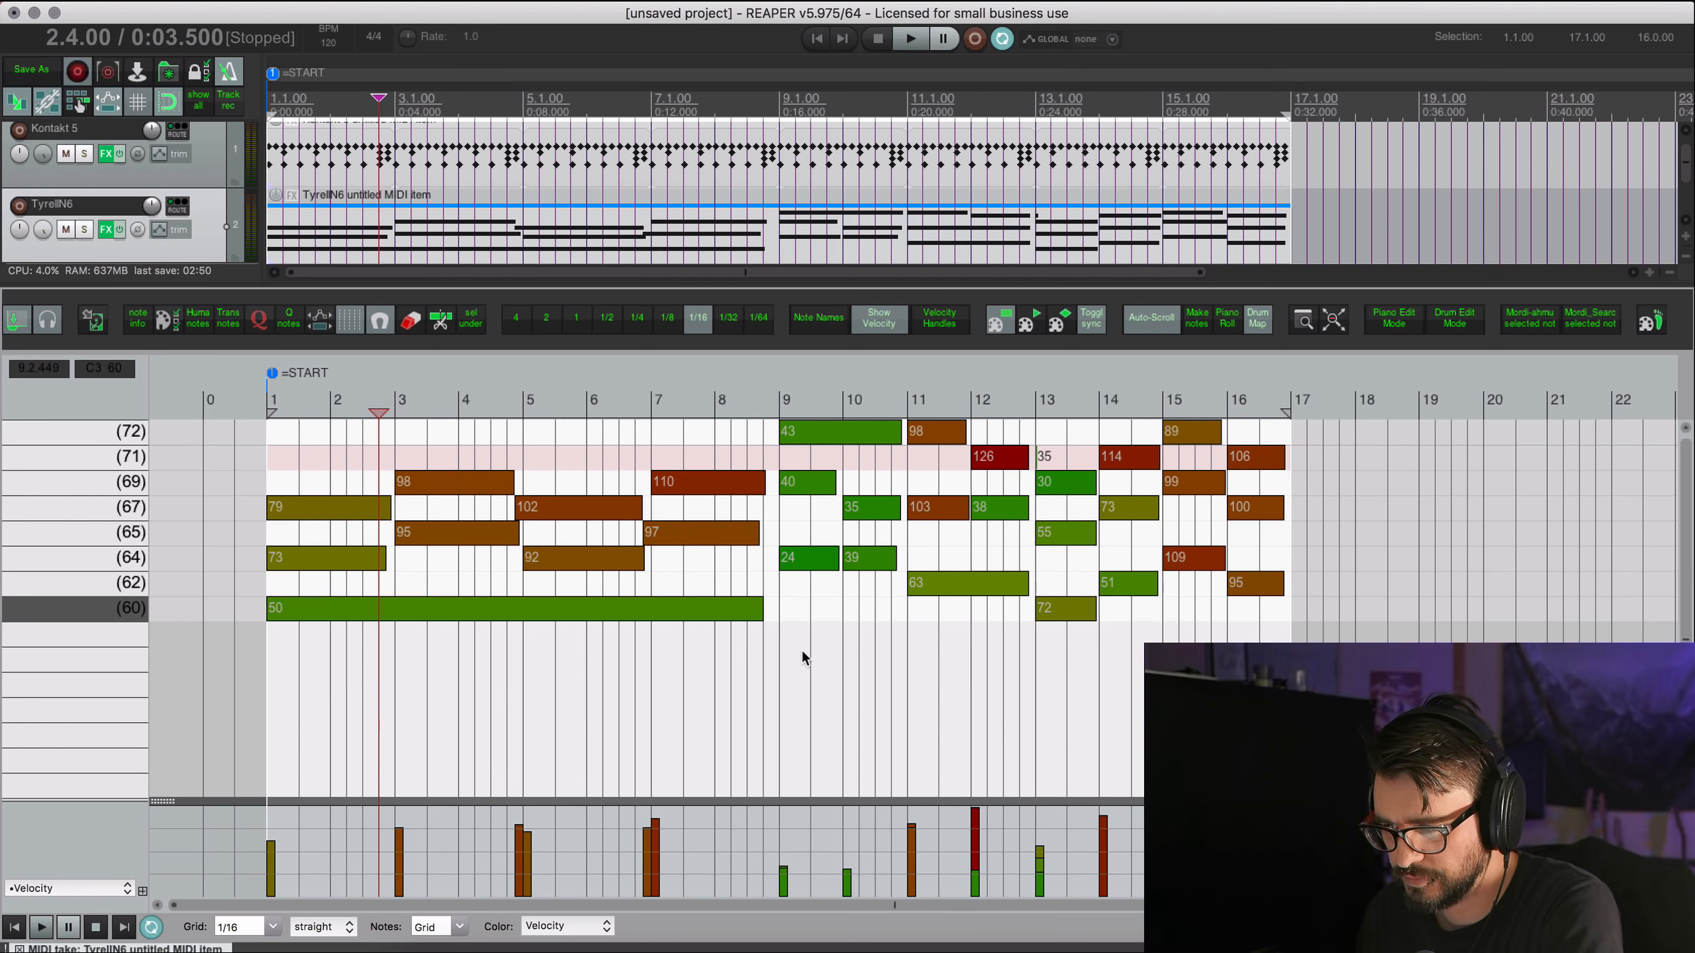
pyautogui.scroll(4, 801, 649)
pyautogui.scroll(-2, 804, 649)
pyautogui.scroll(-2, 806, 652)
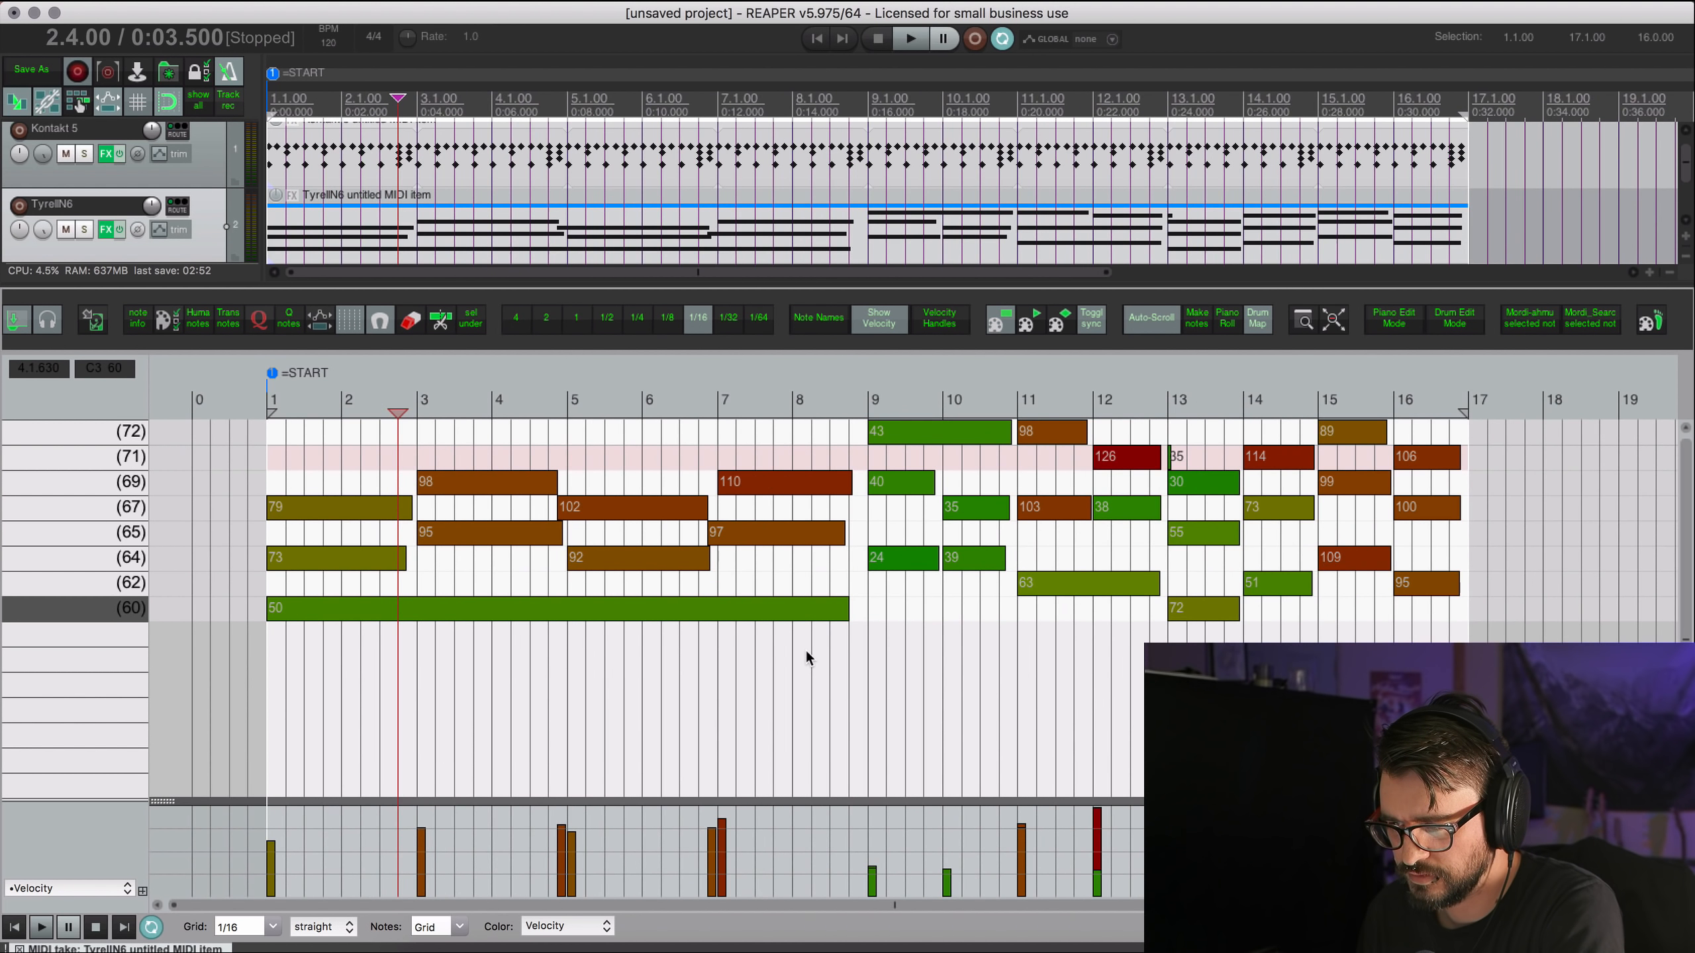
pyautogui.click(845, 608)
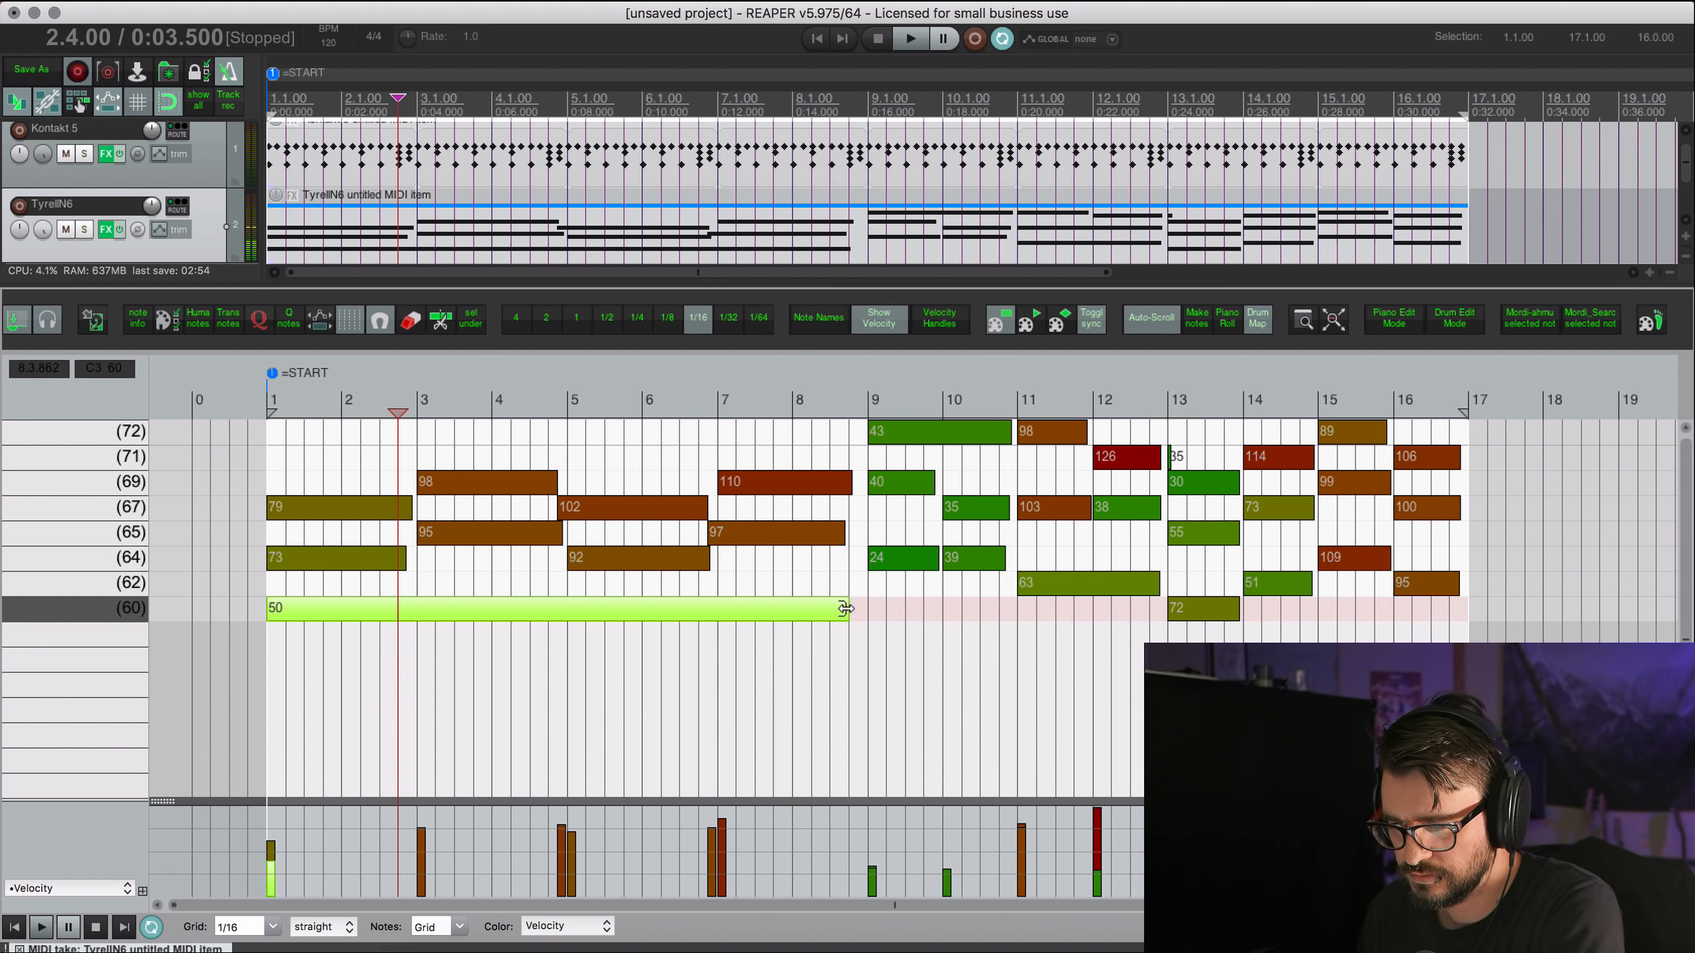
pyautogui.moveTo(811, 606); pyautogui.dragTo(811, 542)
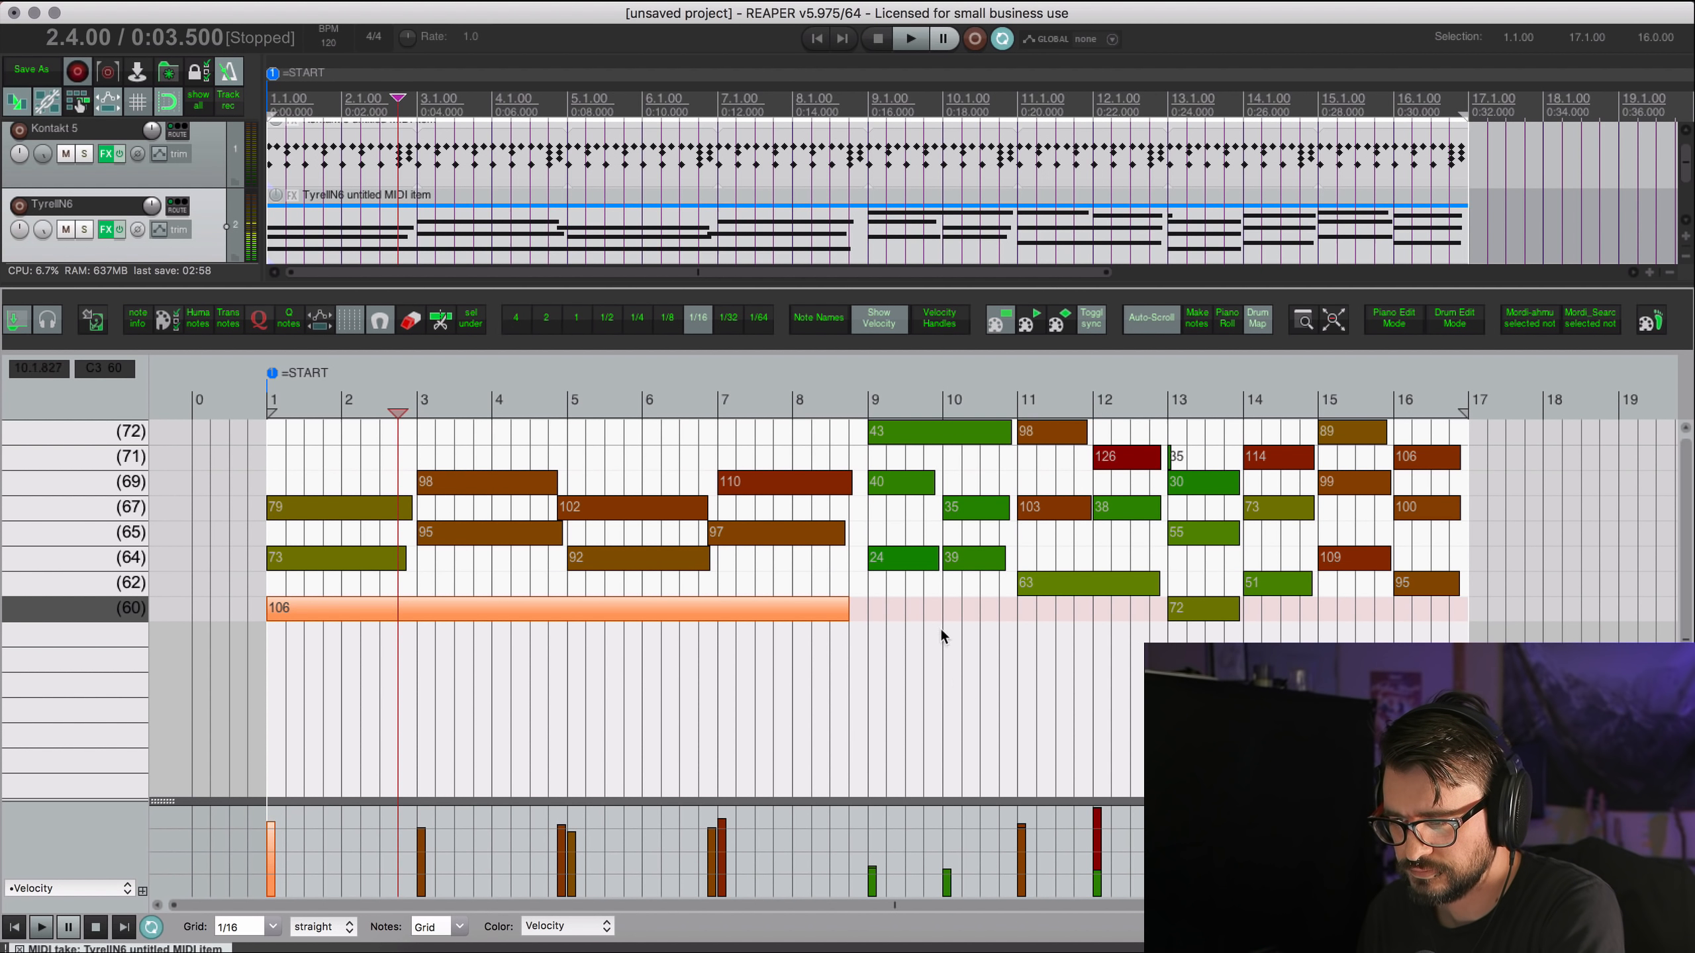
# Raise the velocities of the five notes in measures 9 and 10 by 43 and set the row 62 note at measure 11 to 89.
pyautogui.moveTo(988, 651); pyautogui.dragTo(901, 438)
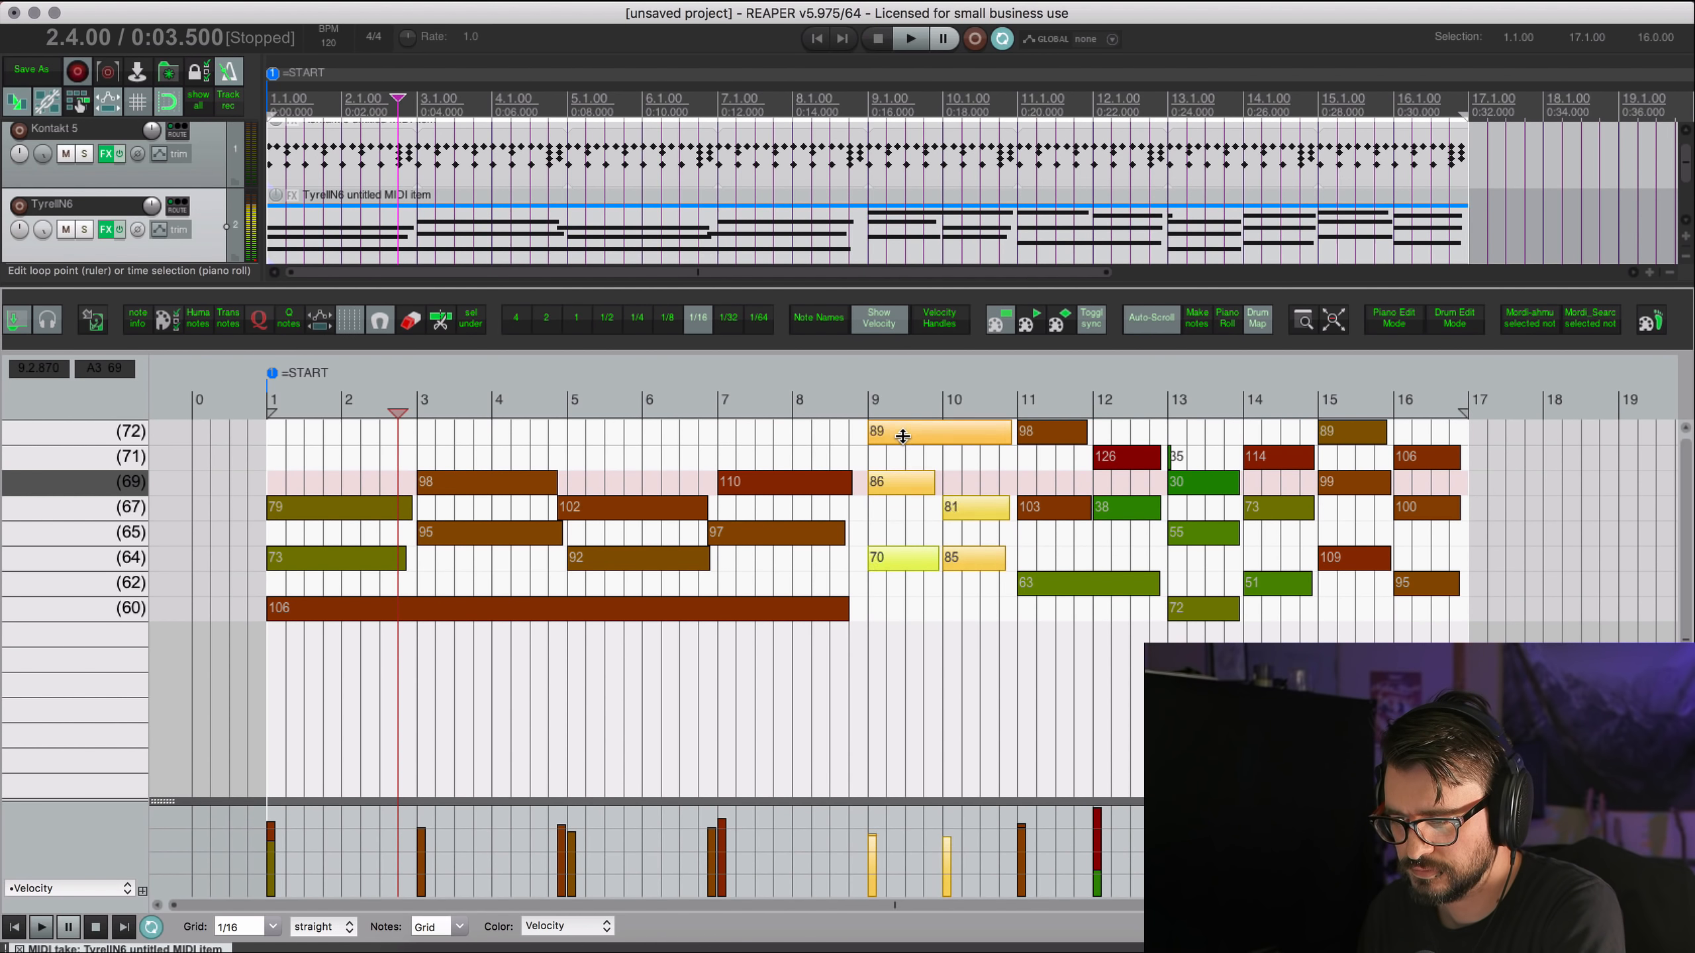
pyautogui.click(1104, 582)
pyautogui.moveTo(1104, 582); pyautogui.dragTo(1105, 551)
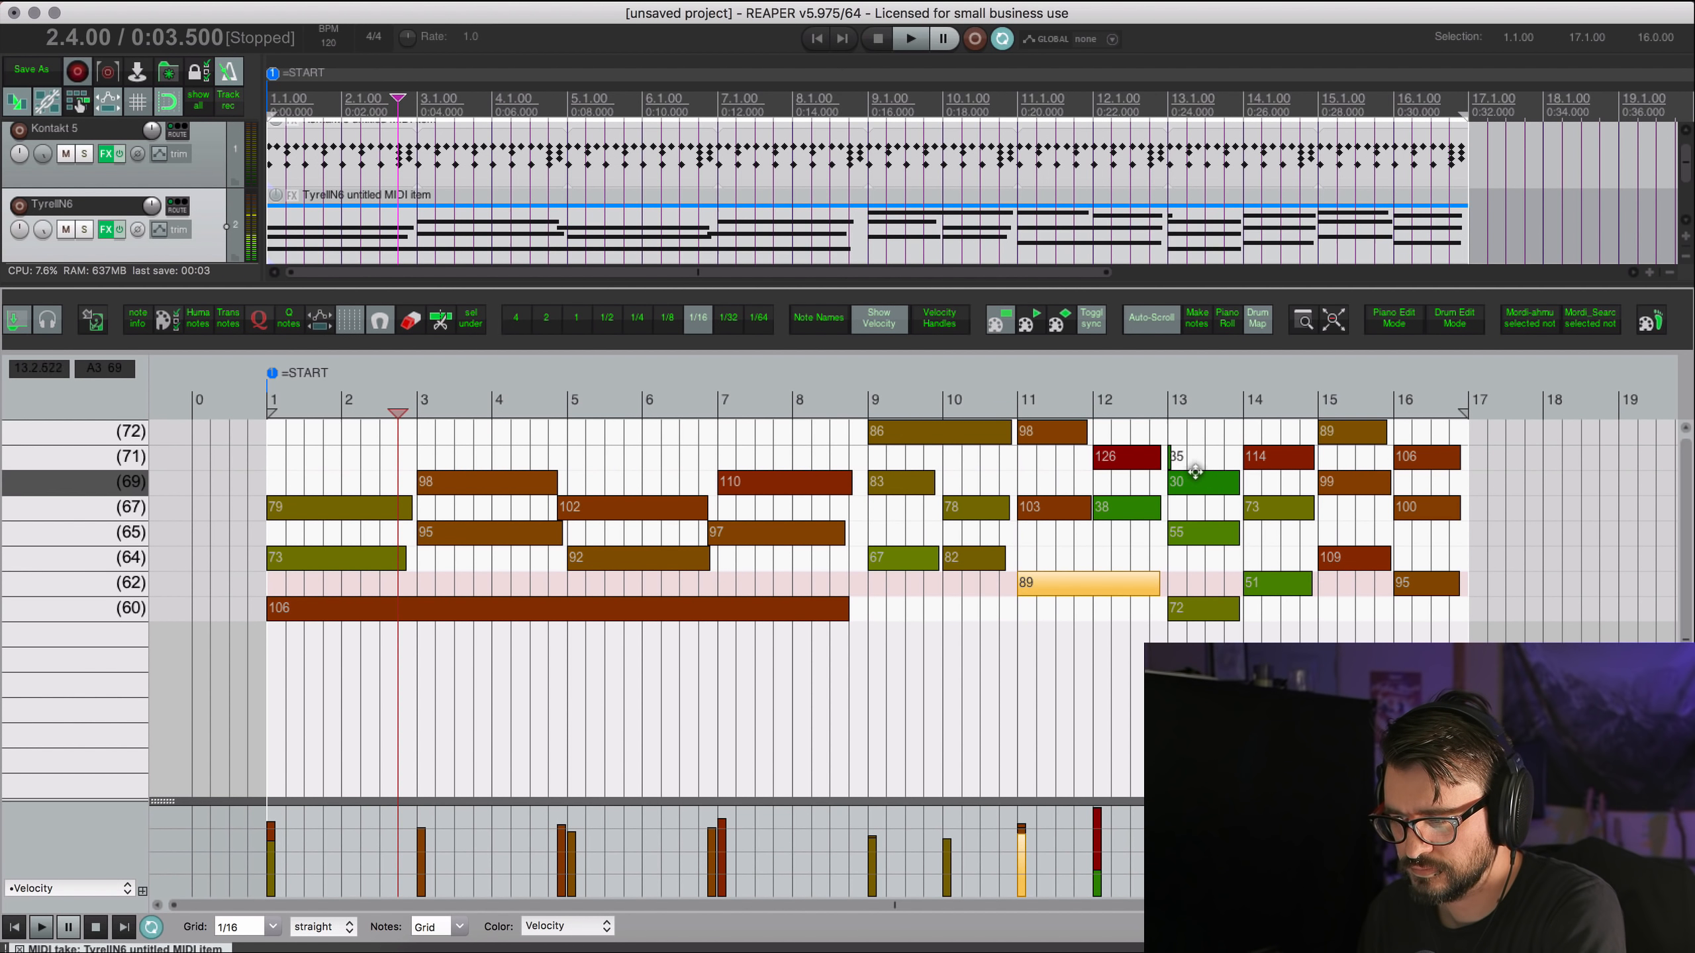
# Delete the stray row 71 note at measure 13, set the row 69 and 65 notes there to velocities 48 and 73, and close the editor.
pyautogui.moveTo(1194, 464)
pyautogui.mouseDown()
pyautogui.moveTo(1202, 522)
pyautogui.moveTo(1184, 431)
pyautogui.moveTo(1172, 462)
pyautogui.mouseUp()
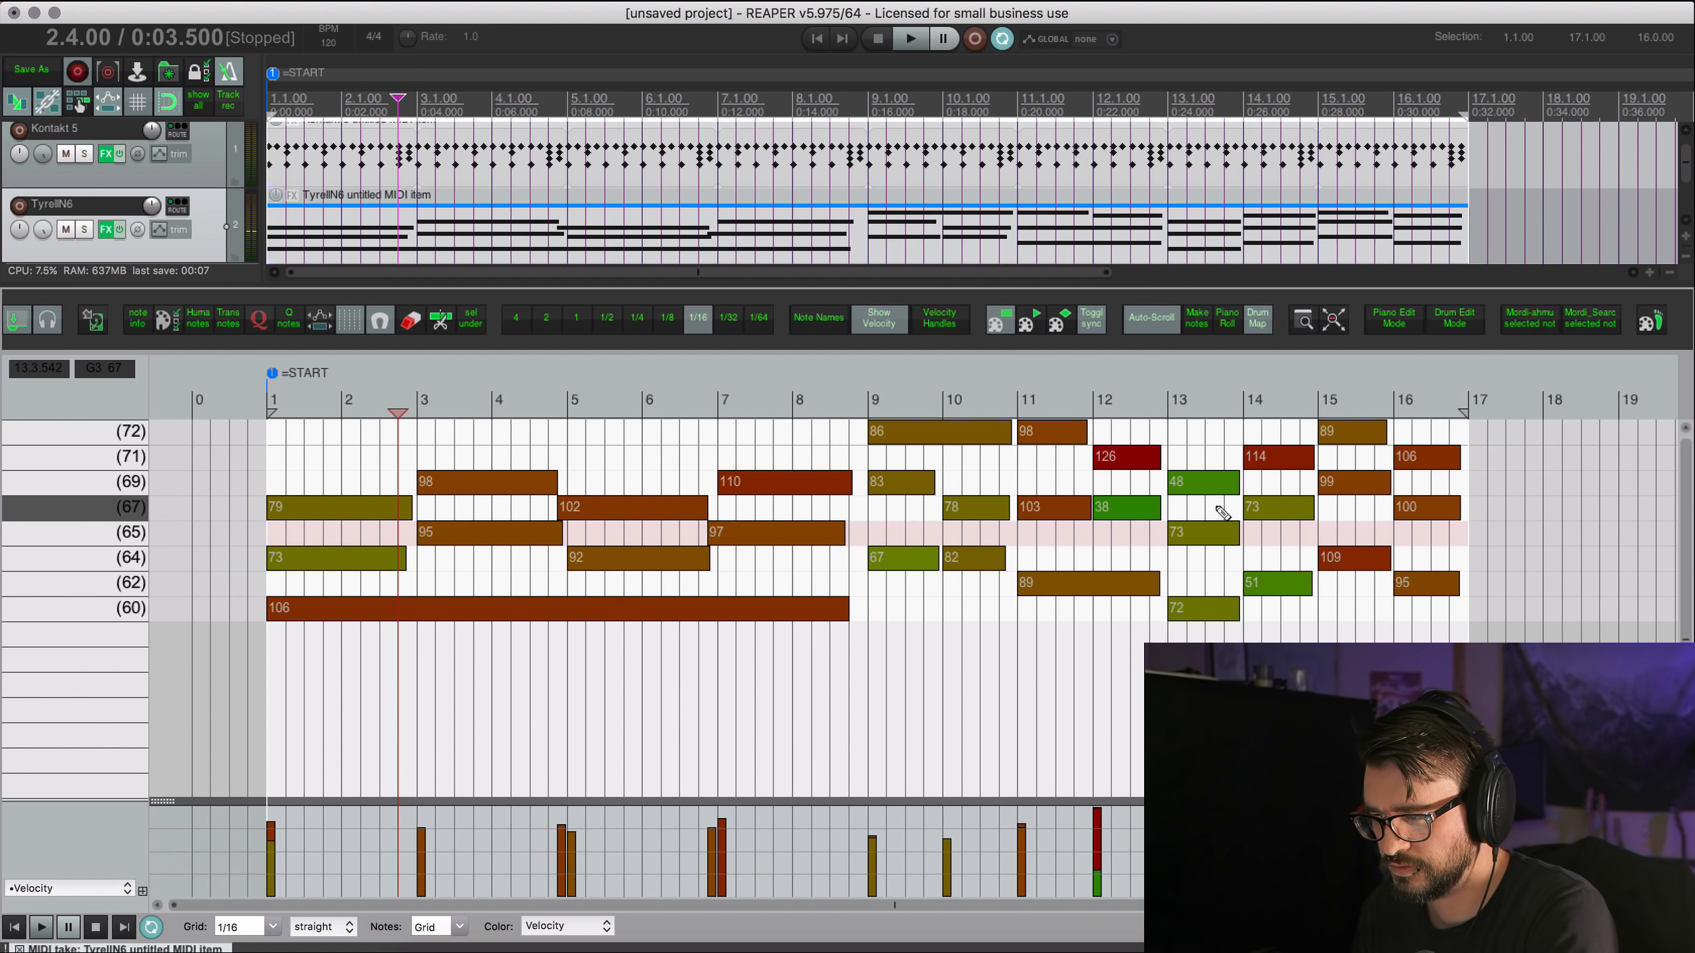
pyautogui.press('Escape')
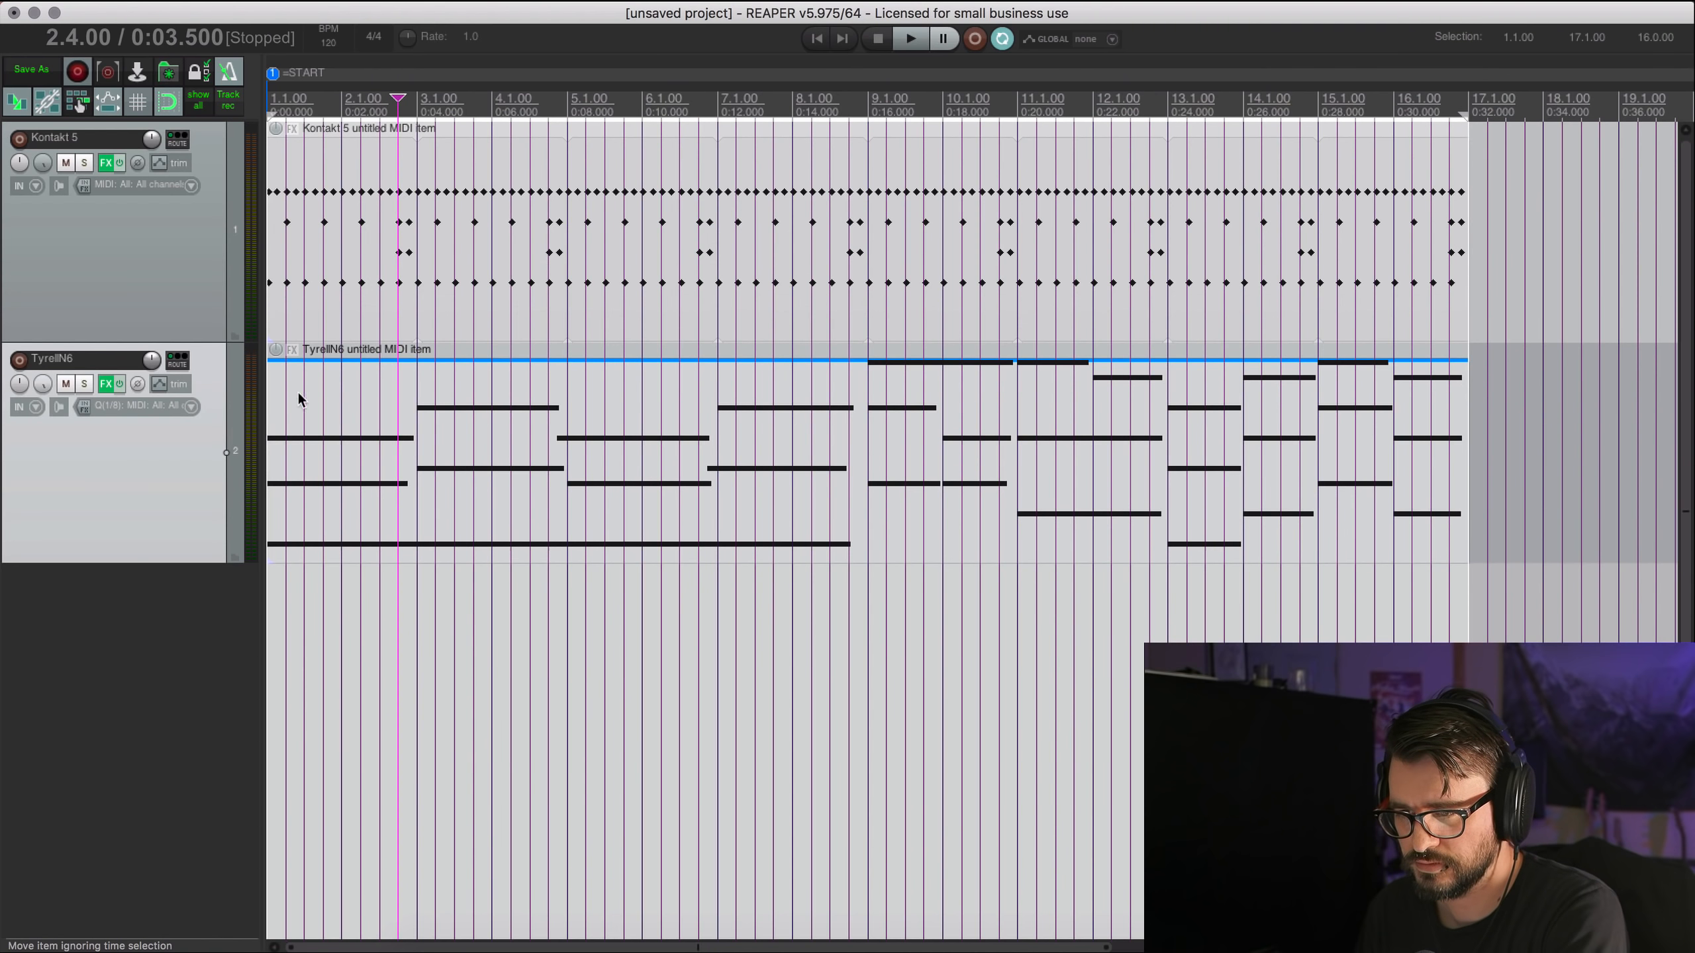
# Play the arrangement from 1.1.00 to hear the drums together with the recorded synth part.
pyautogui.click(271, 96)
pyautogui.press('space')
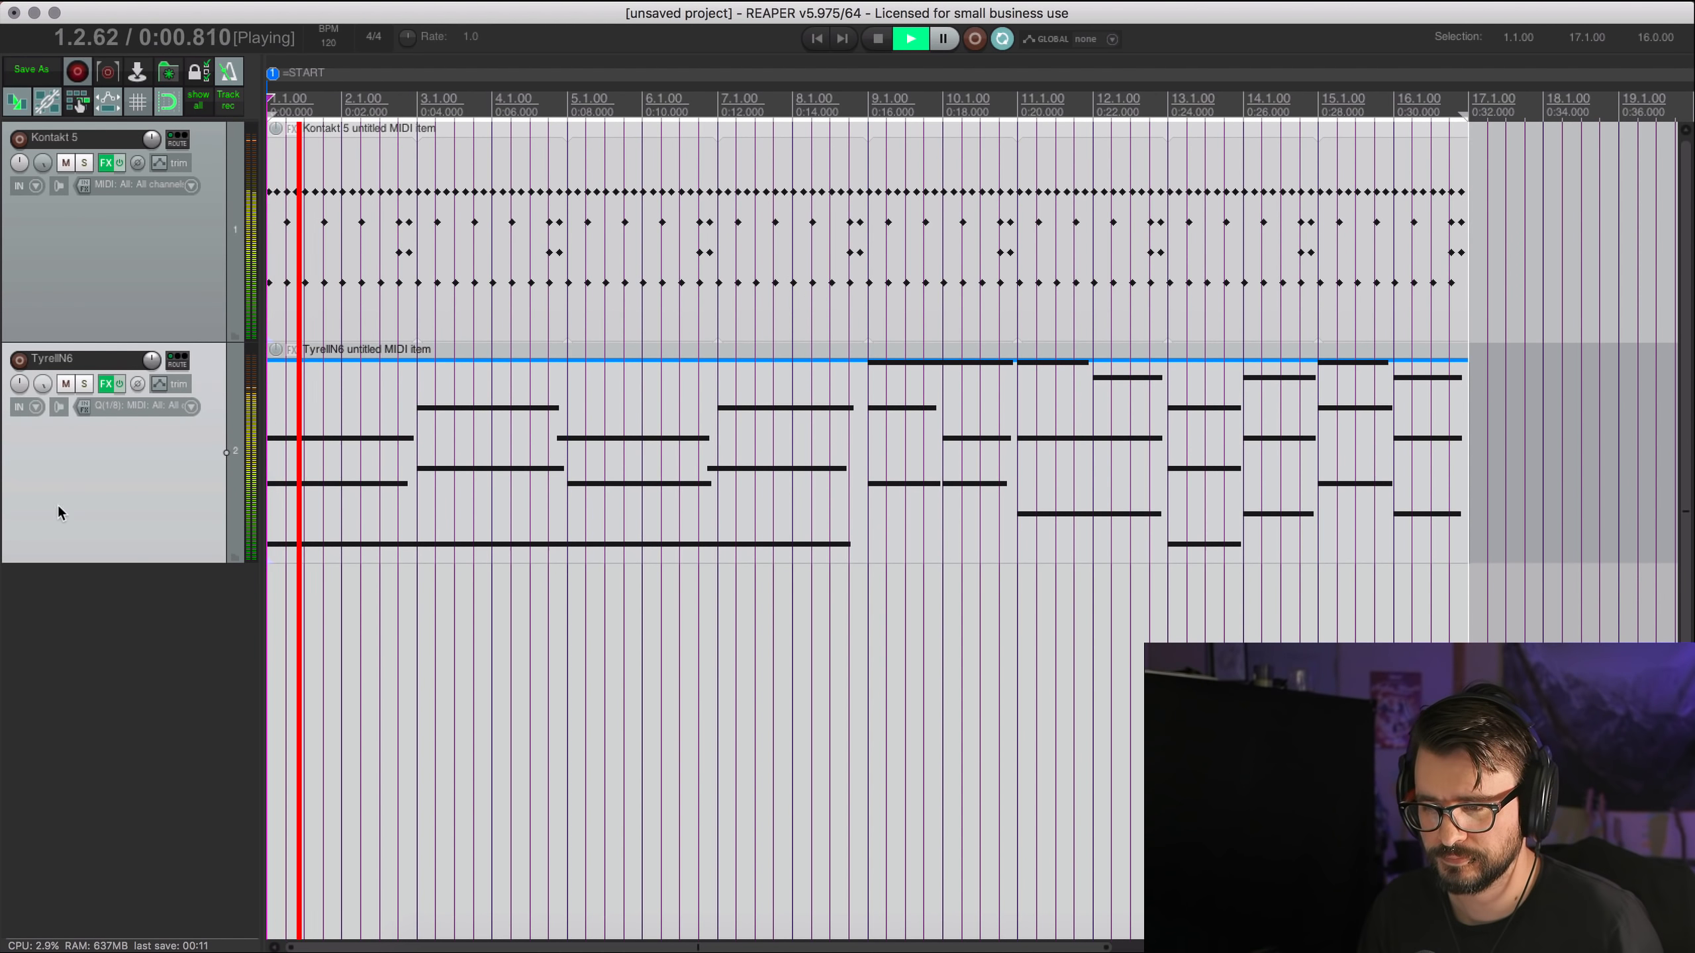
pyautogui.scroll(-2, 131, 405)
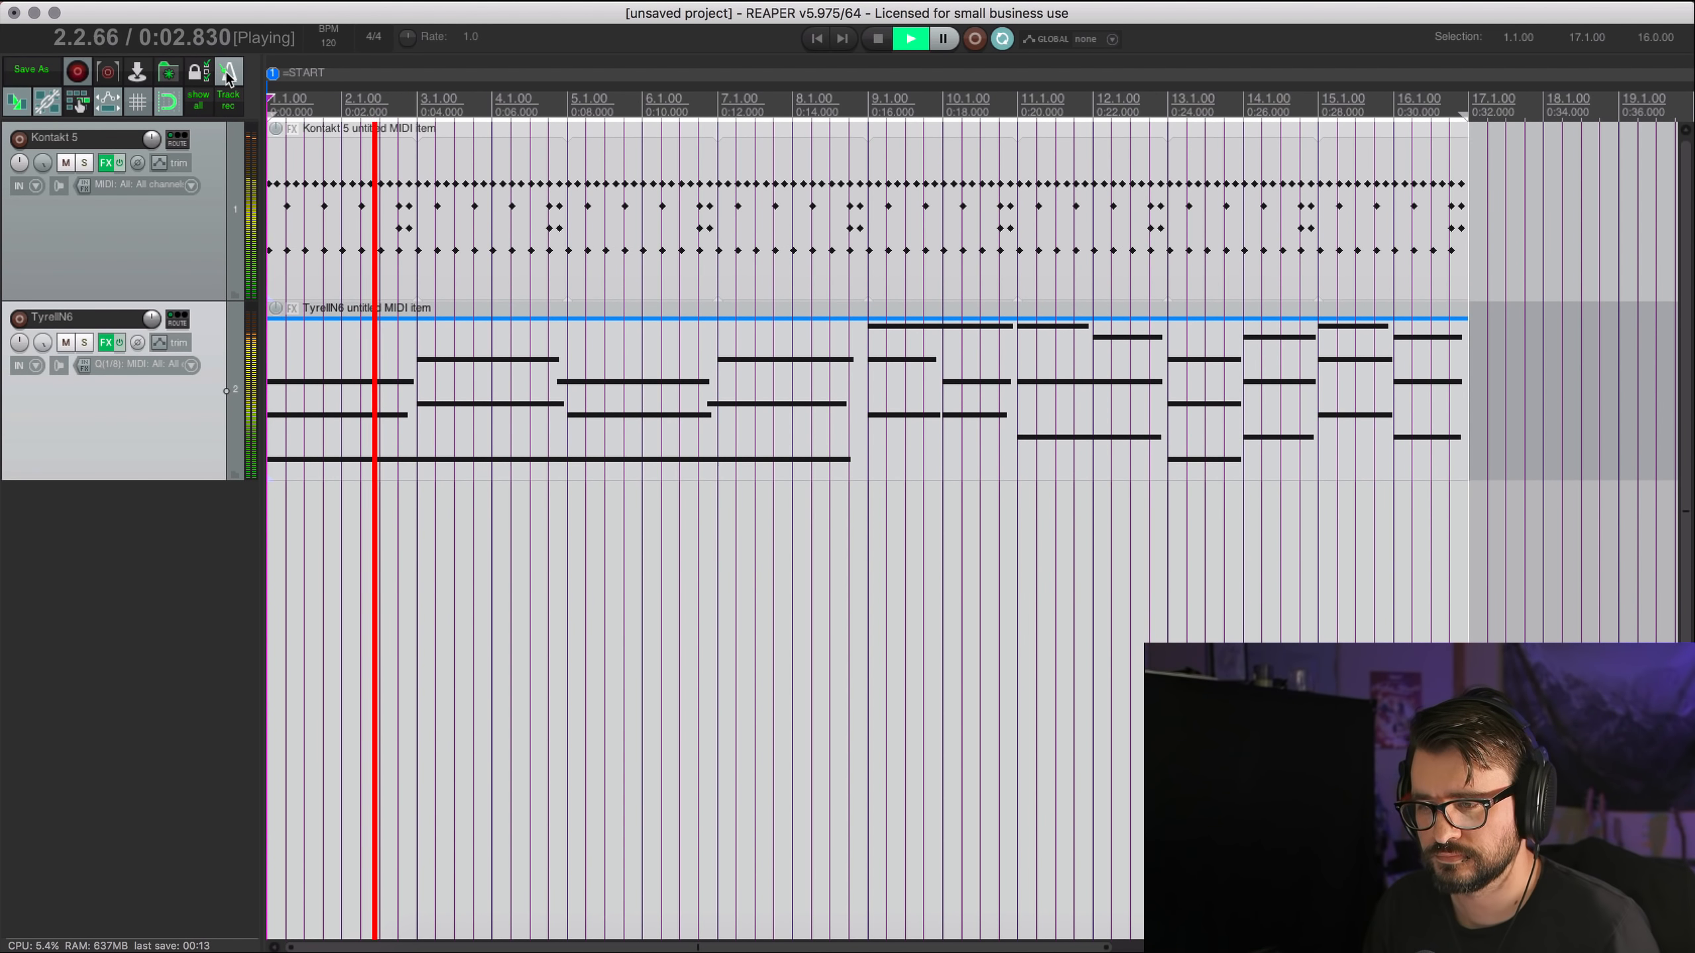
# Insert the OB-Xd (Datsounds) virtual instrument on a new third track.
pyautogui.scroll(-3, 176, 525)
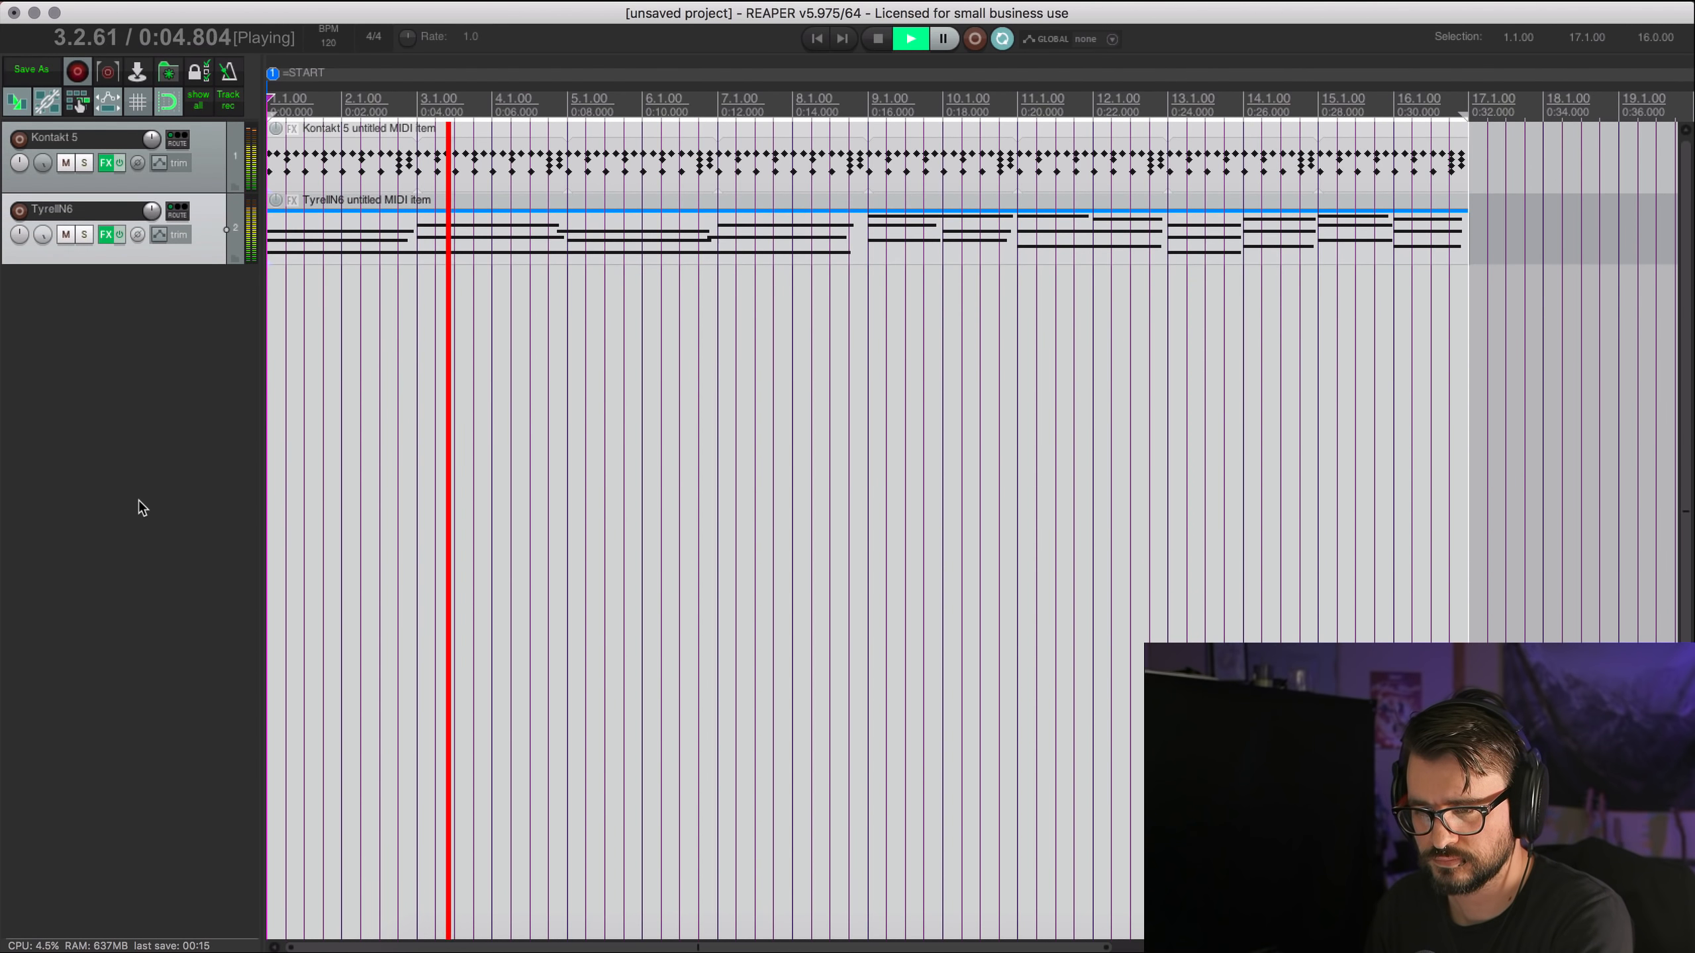
pyautogui.rightClick(108, 406)
pyautogui.click(223, 457)
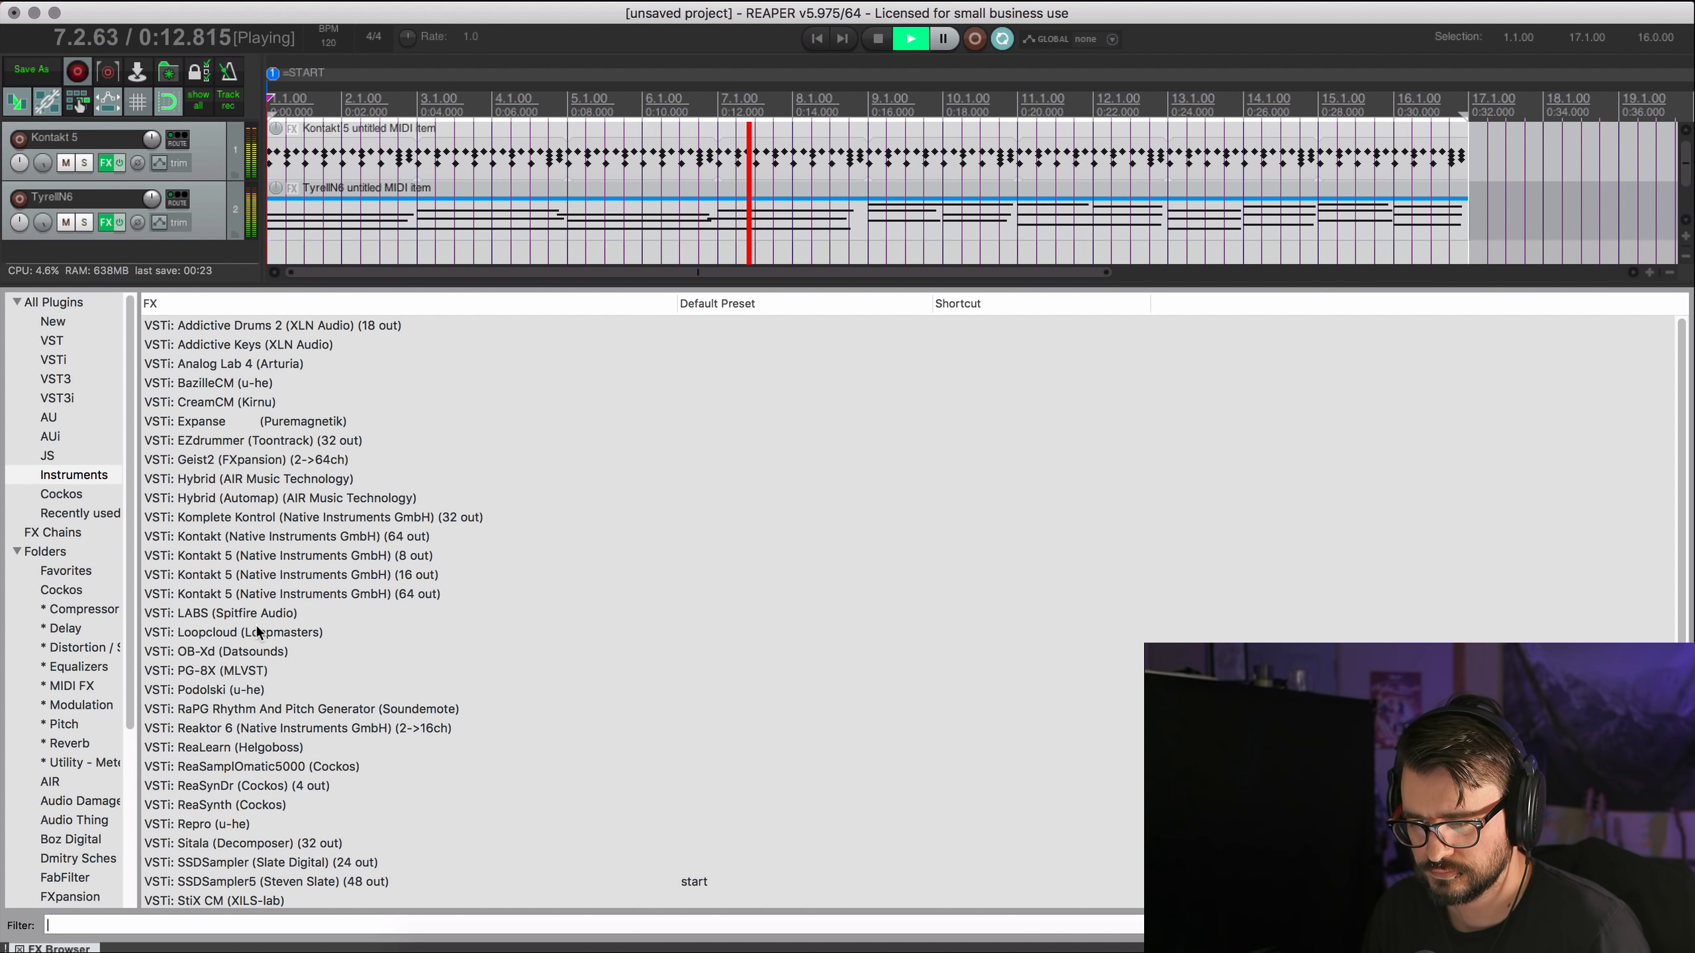
pyautogui.scroll(-3, 257, 626)
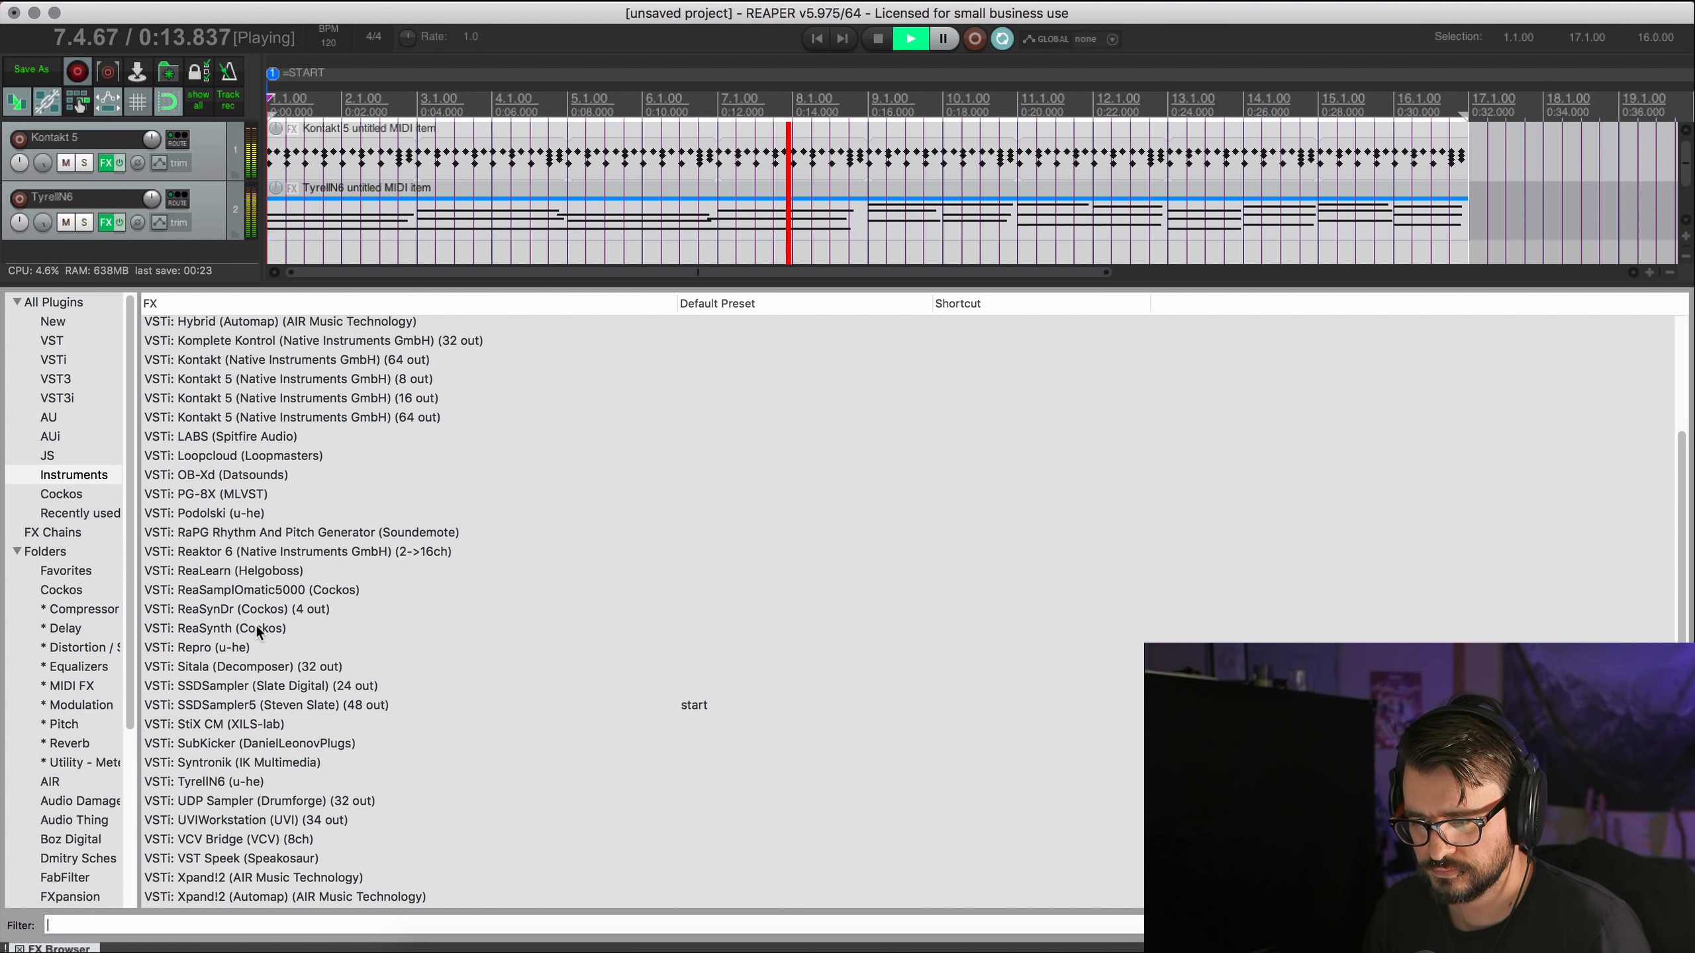
pyautogui.doubleClick(214, 474)
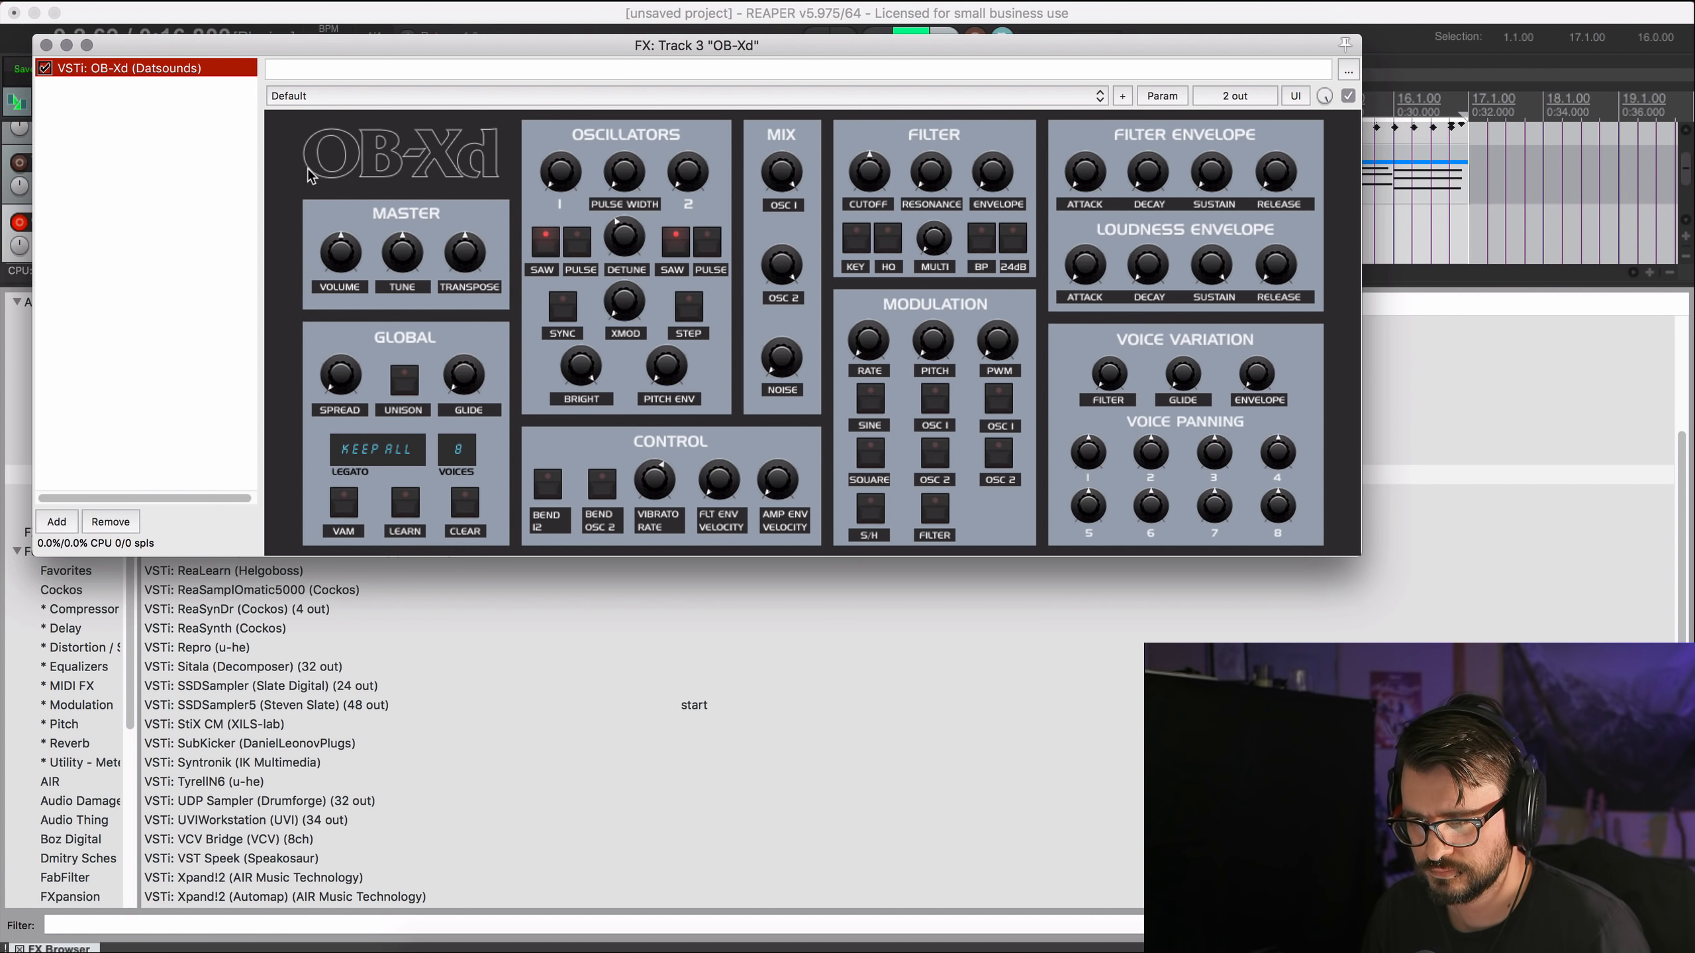
# Look over the OB-Xd banks and load the user preset Warm Pad.
pyautogui.click(308, 176)
pyautogui.moveTo(370, 207)
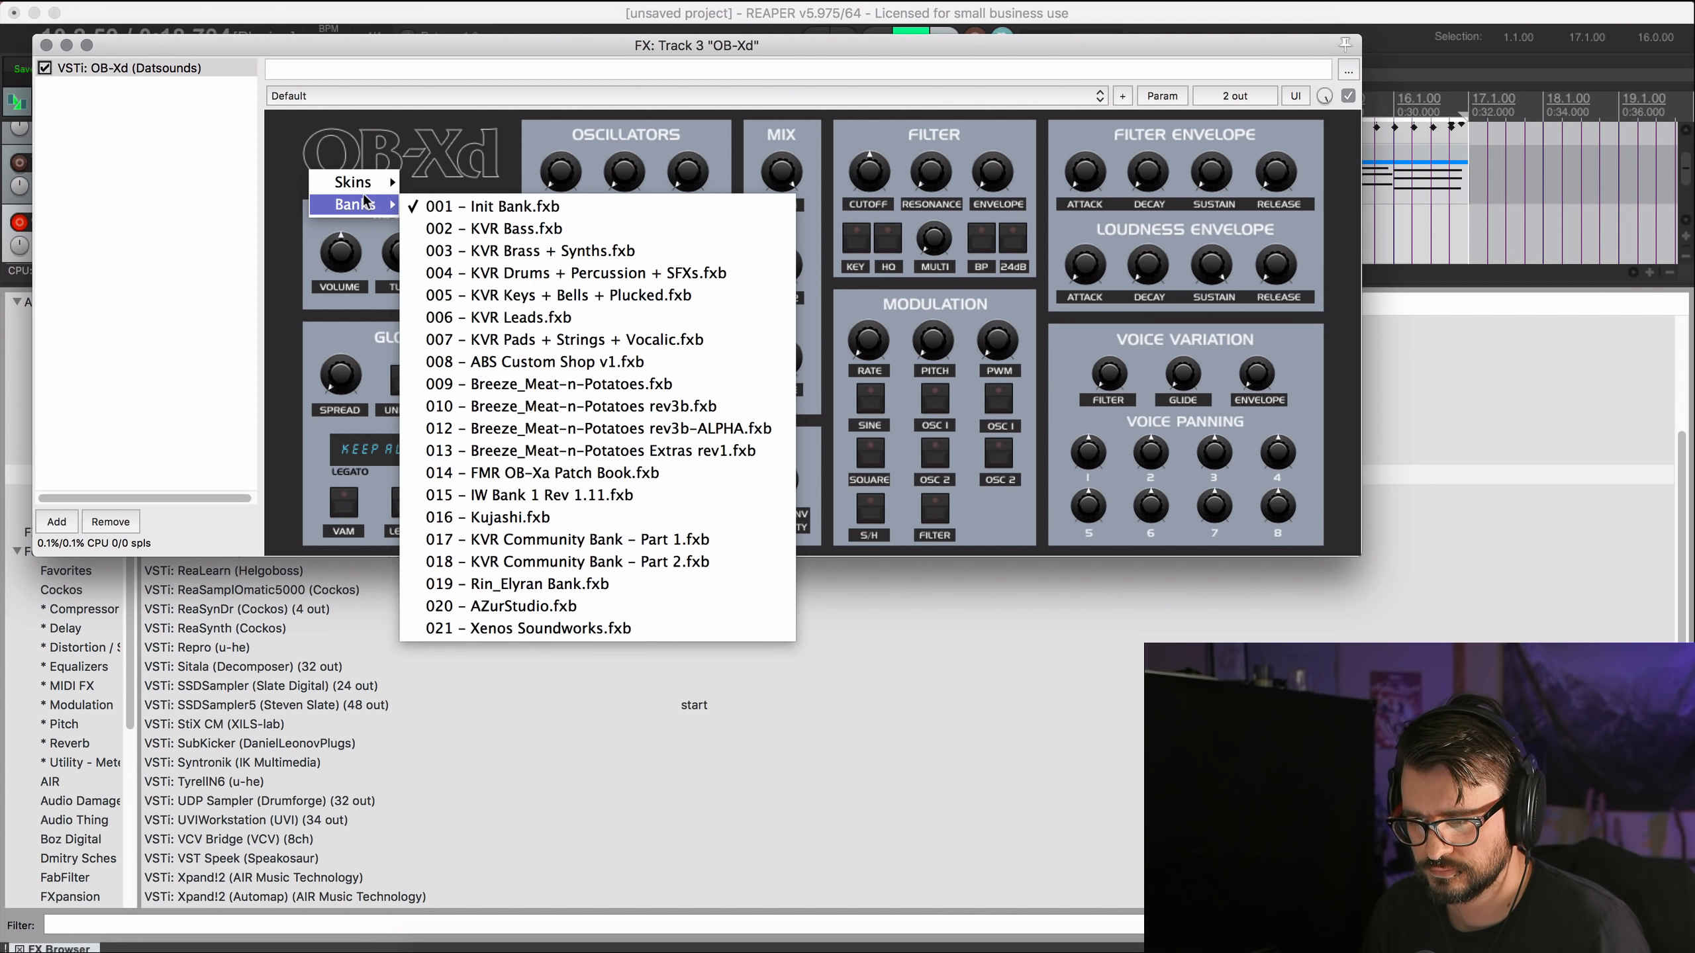
pyautogui.click(318, 87)
pyautogui.click(316, 91)
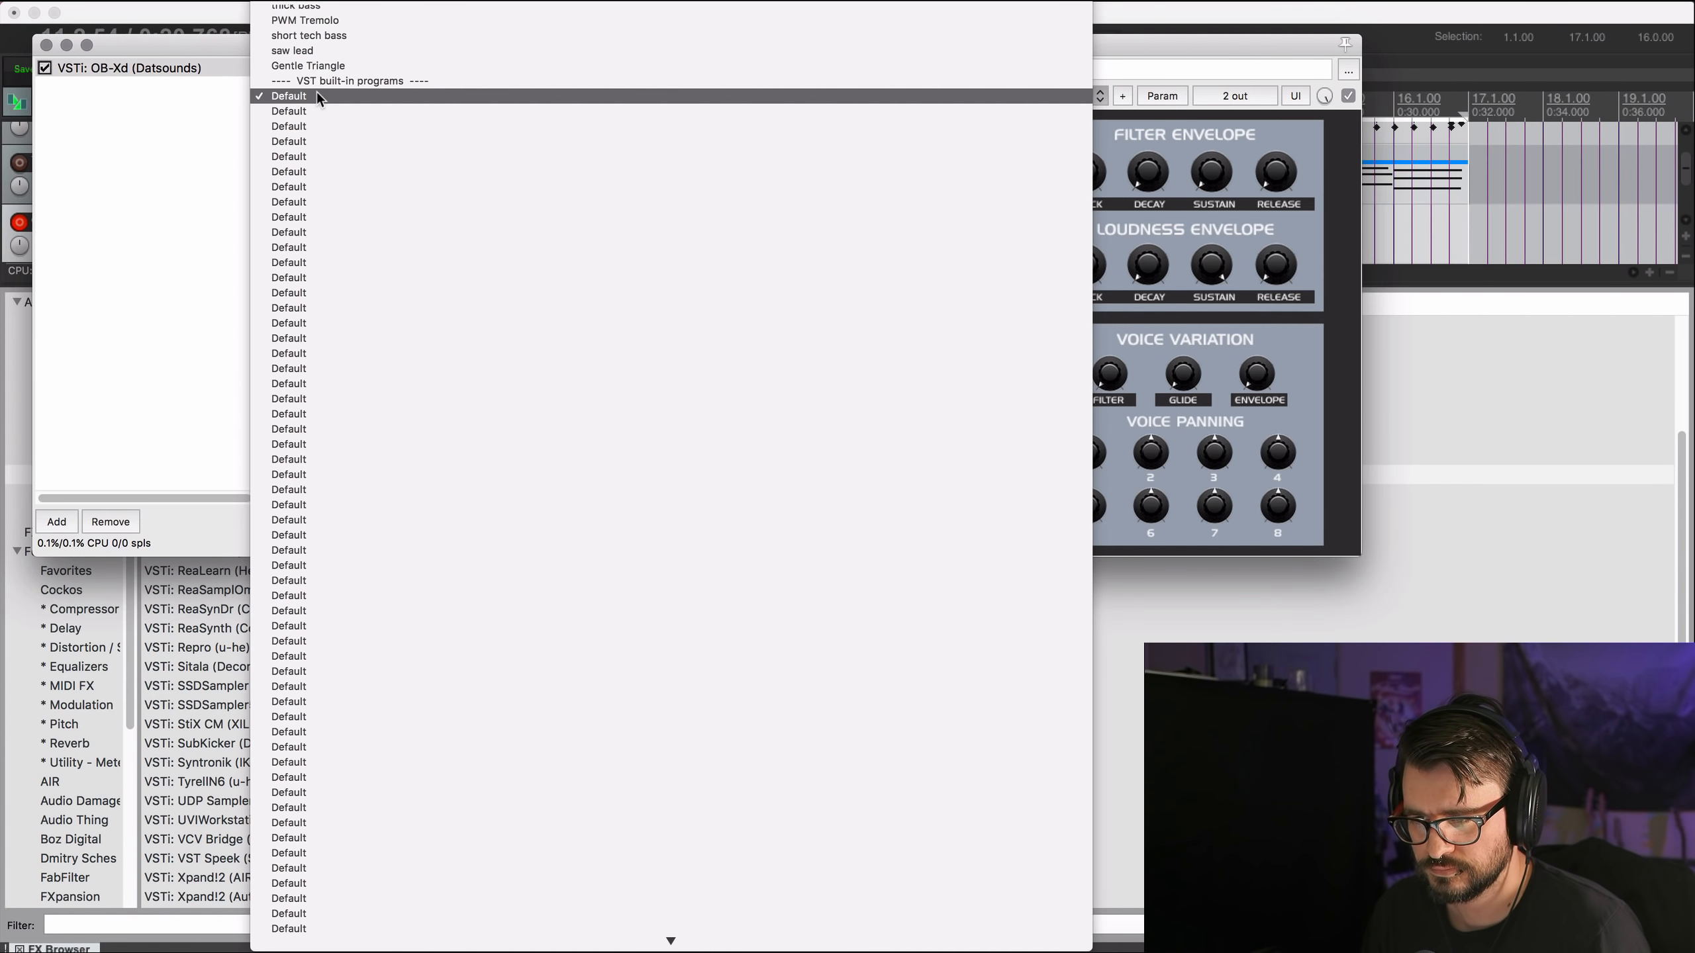
pyautogui.scroll(3, 334, 131)
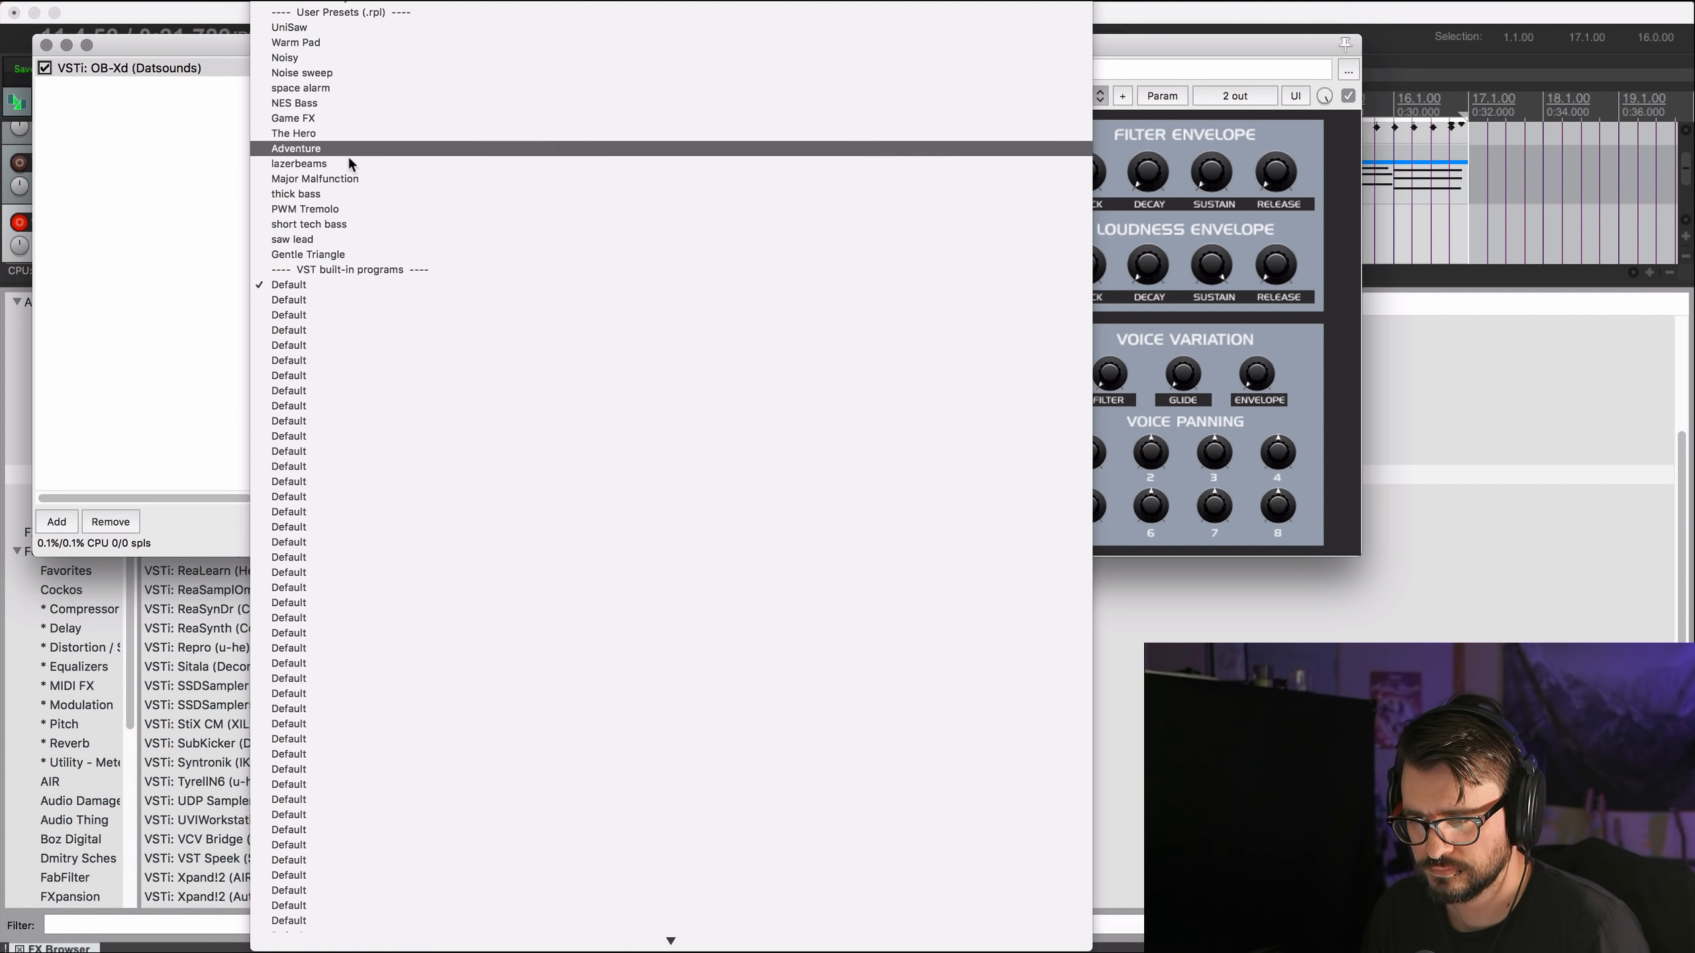
pyautogui.click(347, 44)
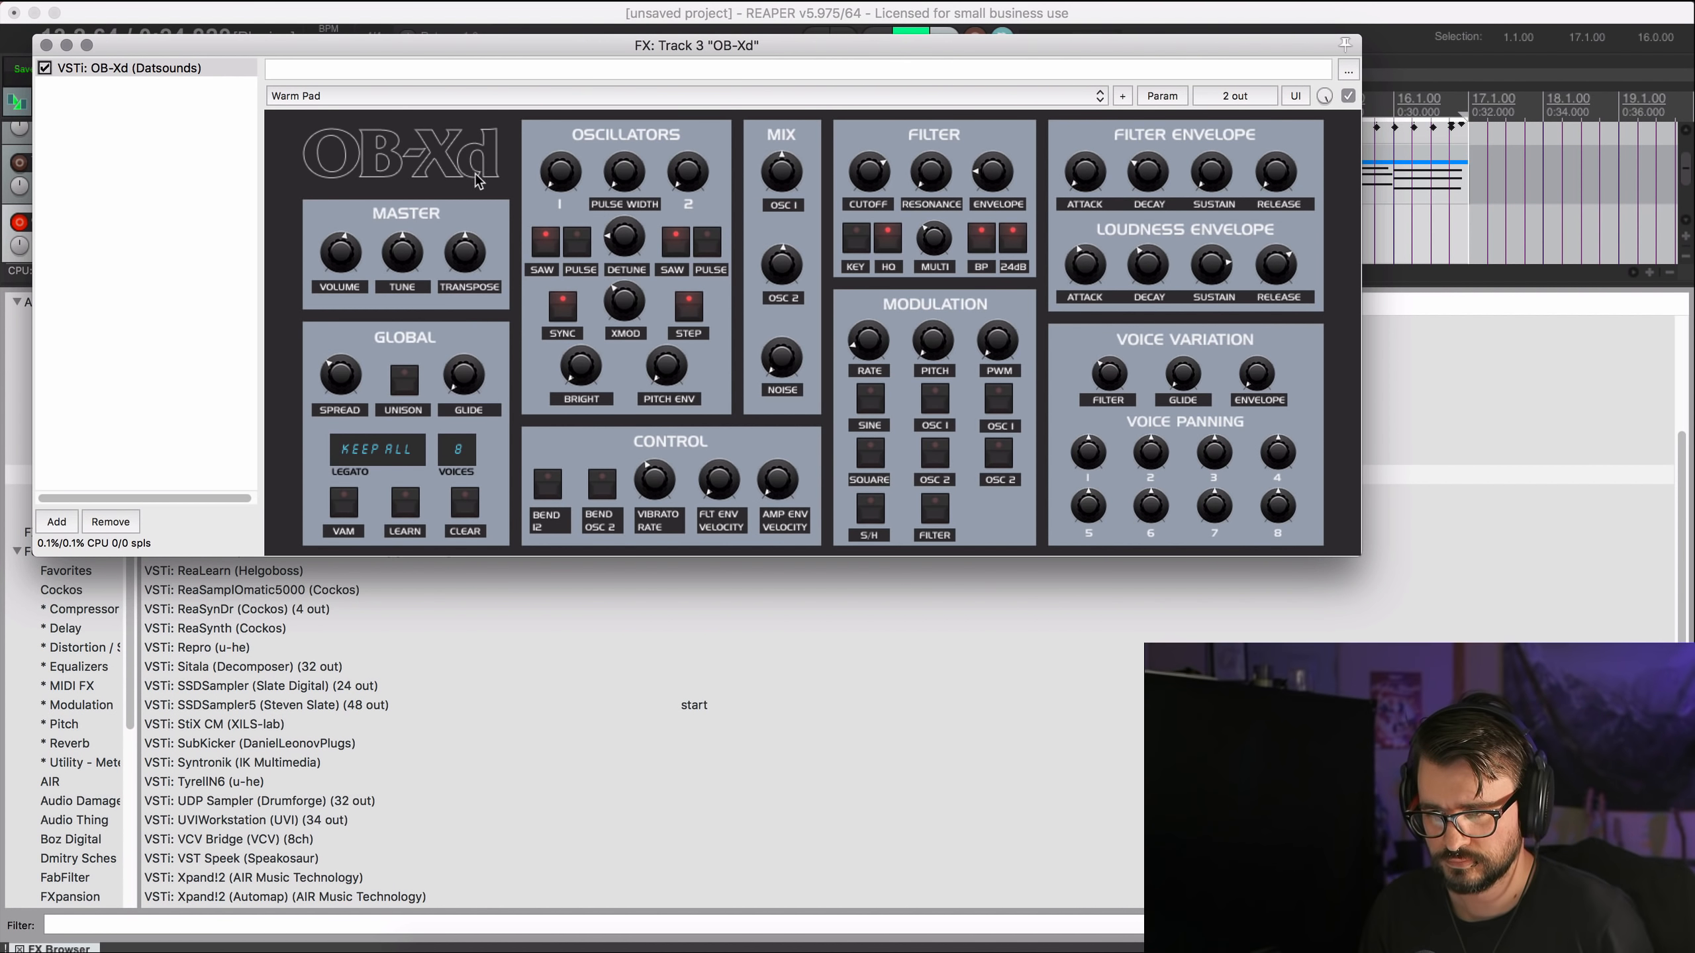
# Copy the TyrellN6 MIDI item onto the OB-Xd track at 1.1.00 and play it with that track disarmed and soloed.
pyautogui.moveTo(326, 45); pyautogui.dragTo(406, 373)
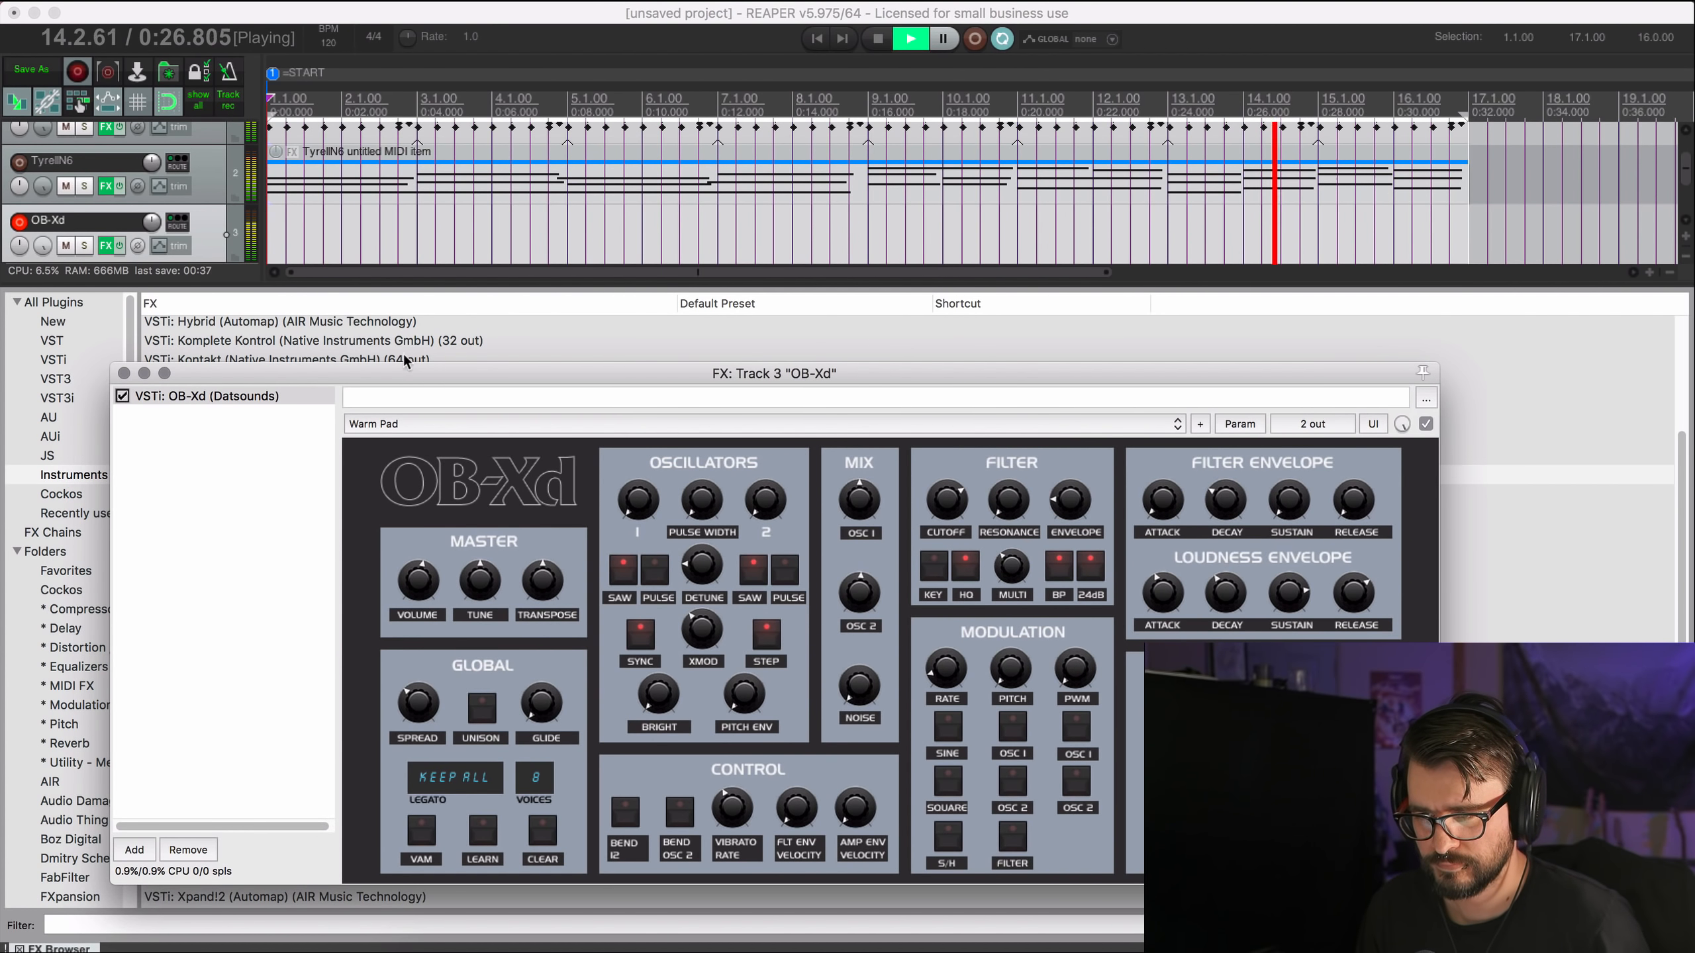
pyautogui.moveTo(352, 374); pyautogui.dragTo(434, 337)
pyautogui.hotkey('alt', 'd')
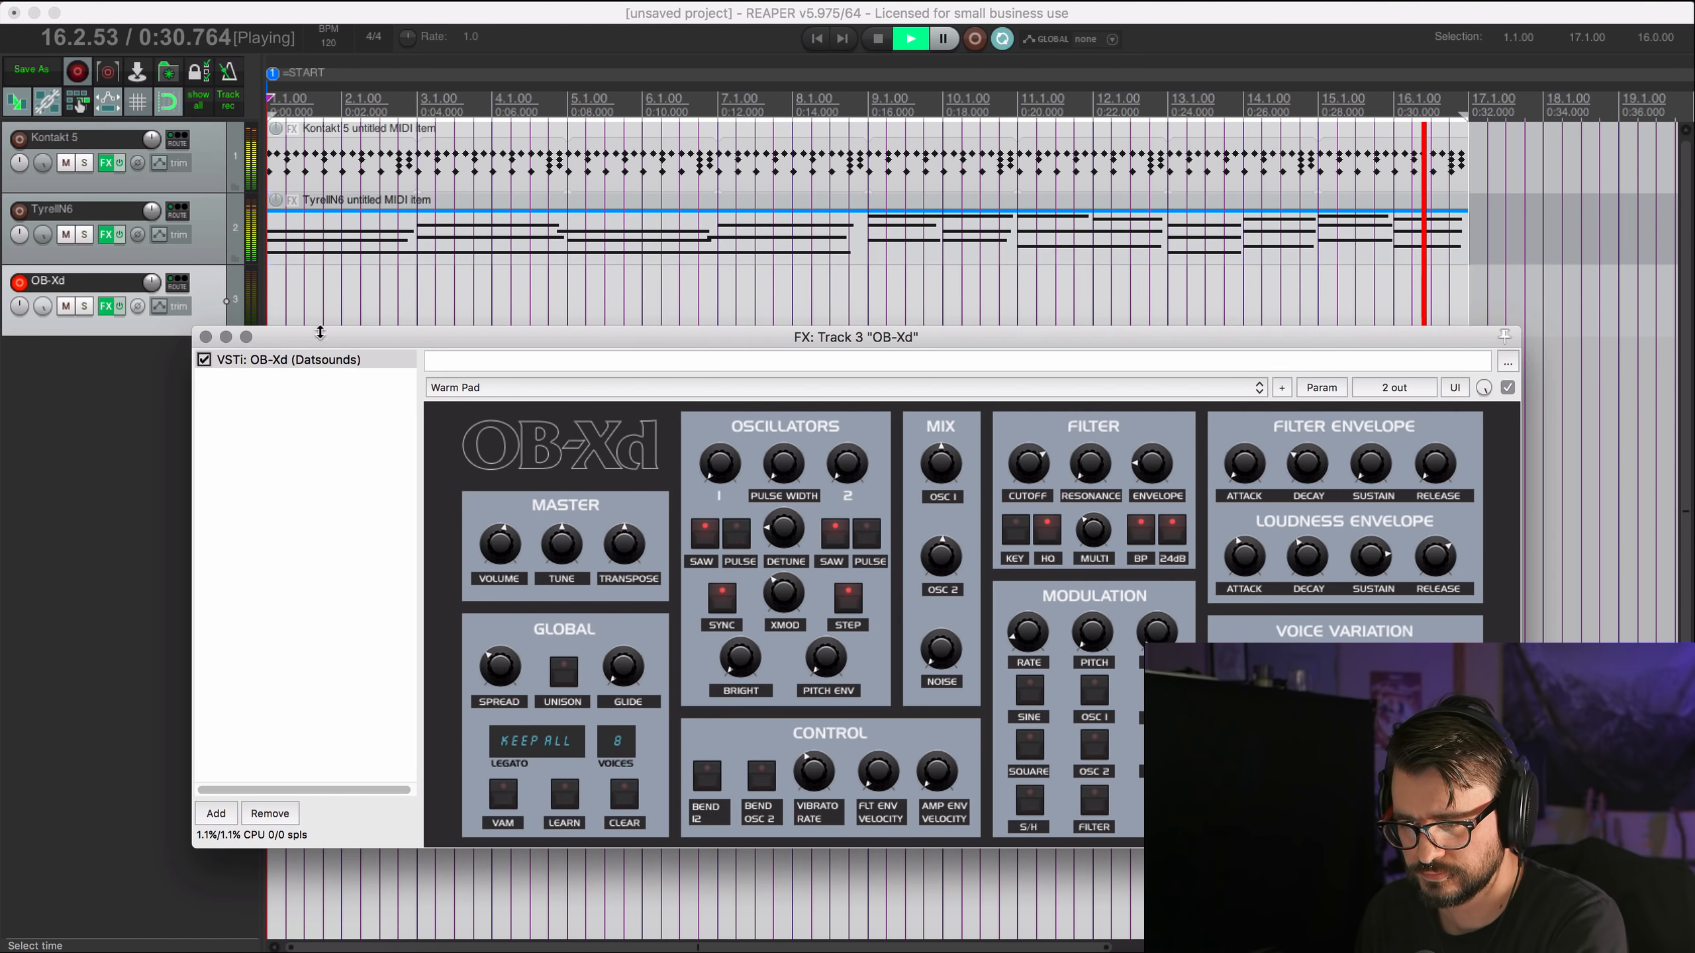
pyautogui.moveTo(329, 337); pyautogui.dragTo(276, 459)
pyautogui.press('space')
pyautogui.click(332, 245)
pyautogui.moveTo(334, 253); pyautogui.dragTo(298, 330)
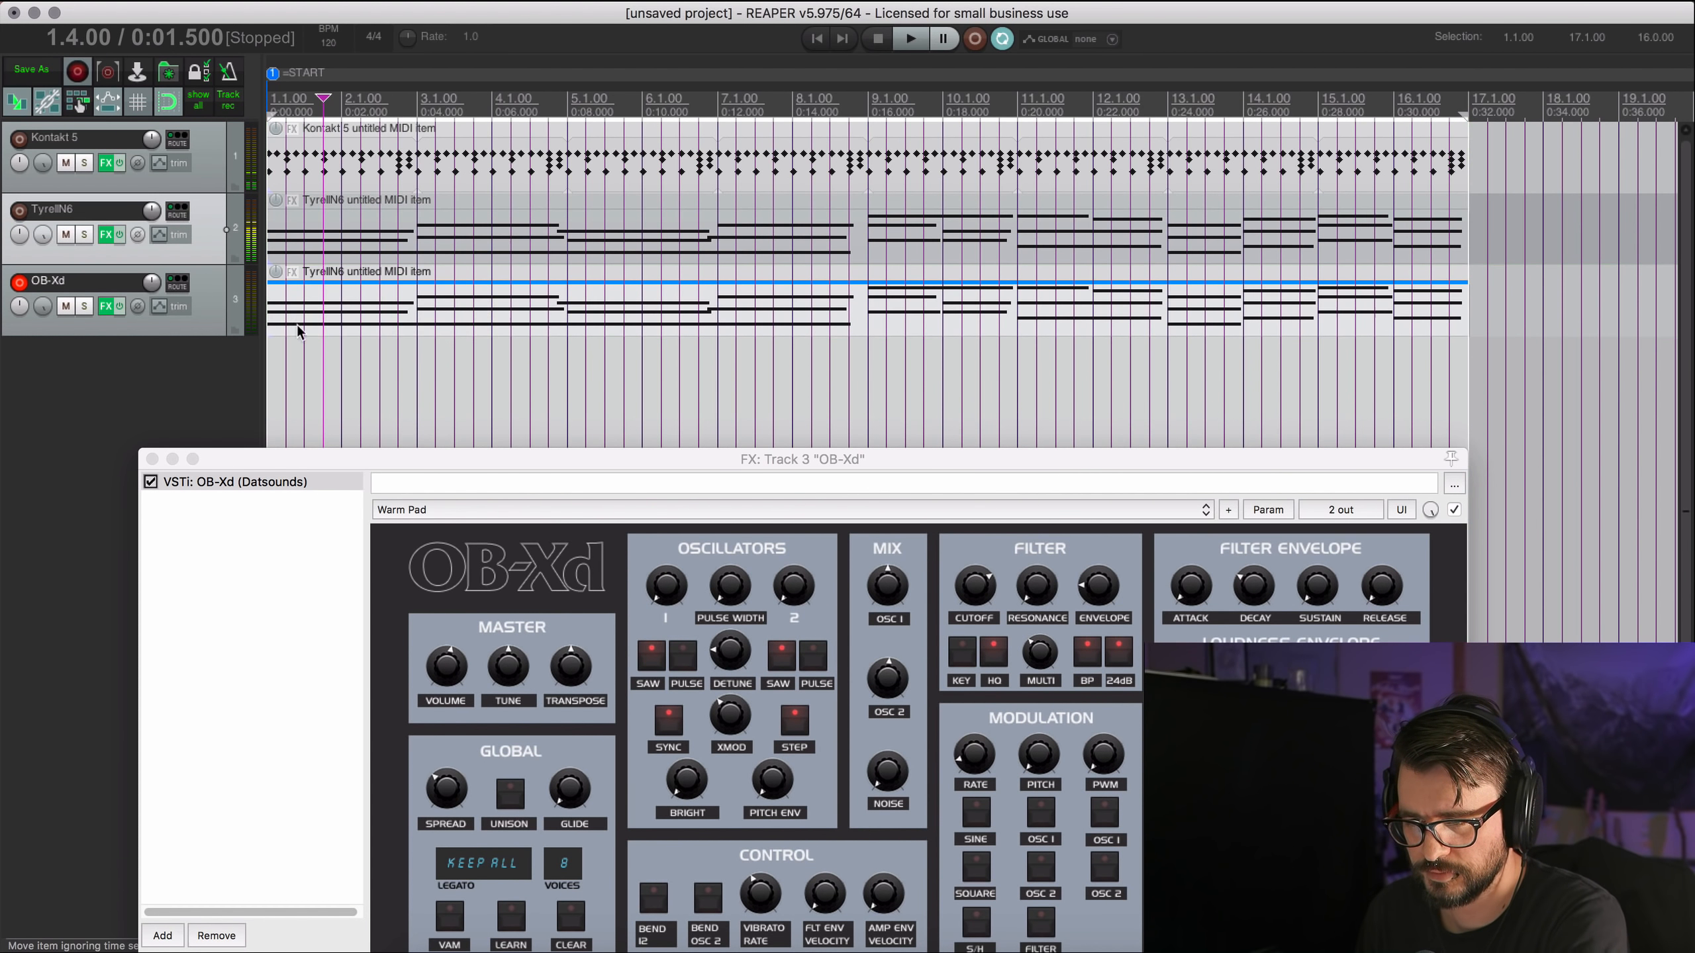
pyautogui.press('space')
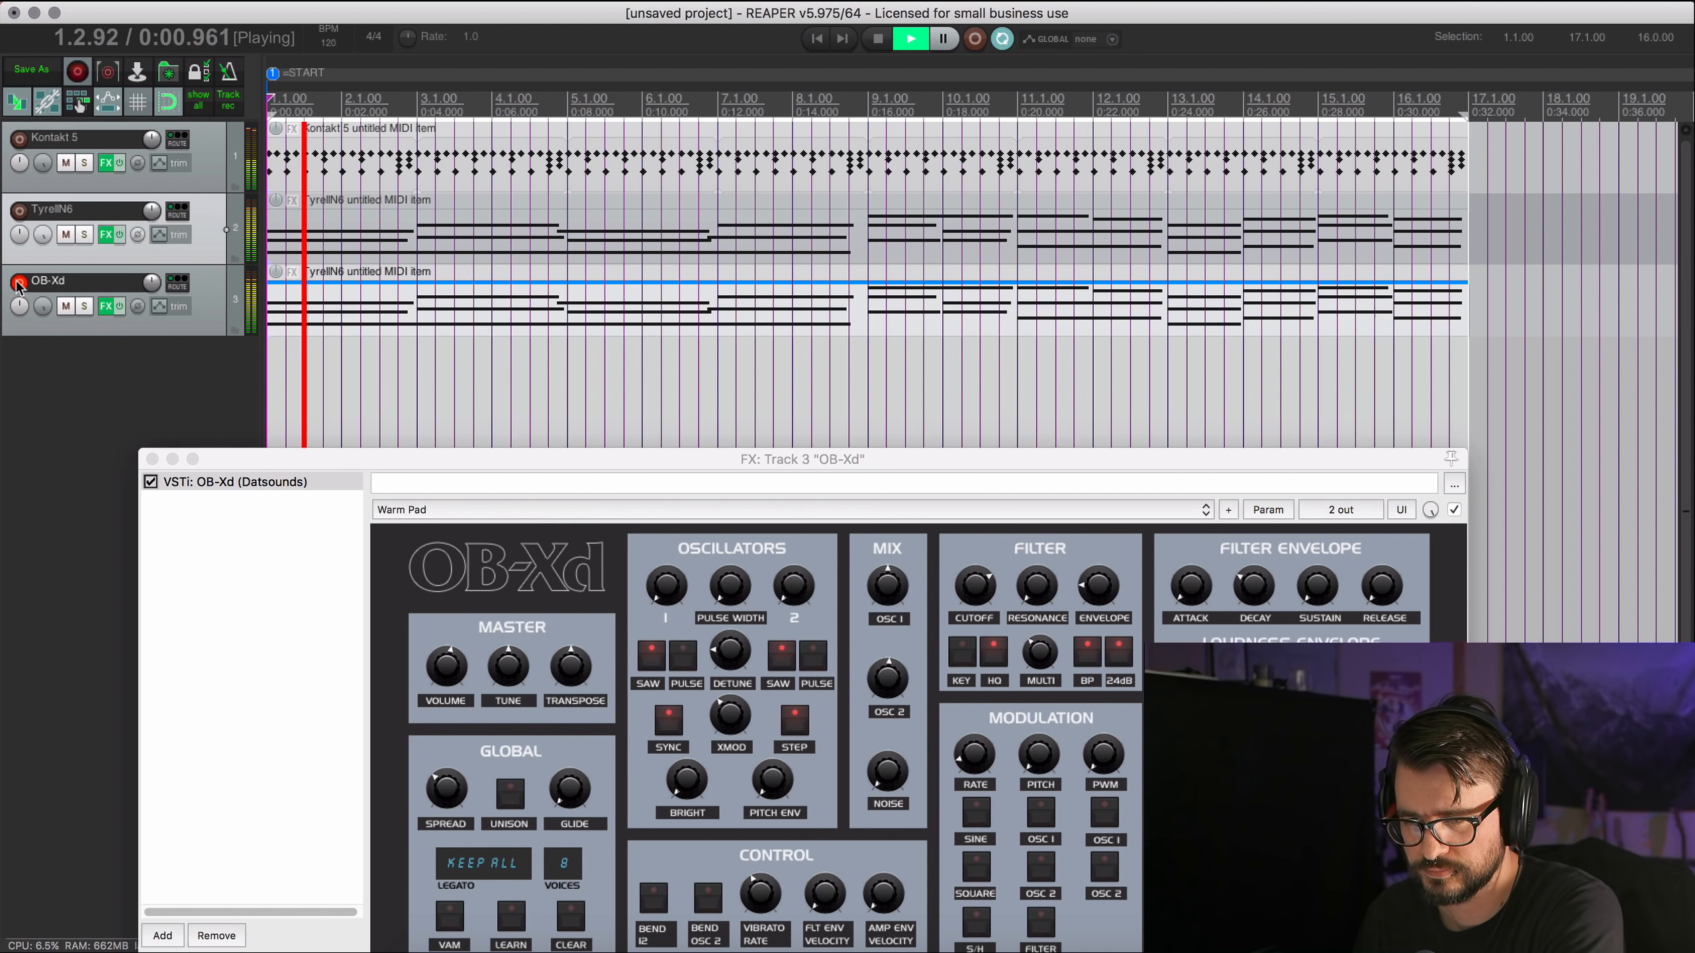
pyautogui.click(84, 307)
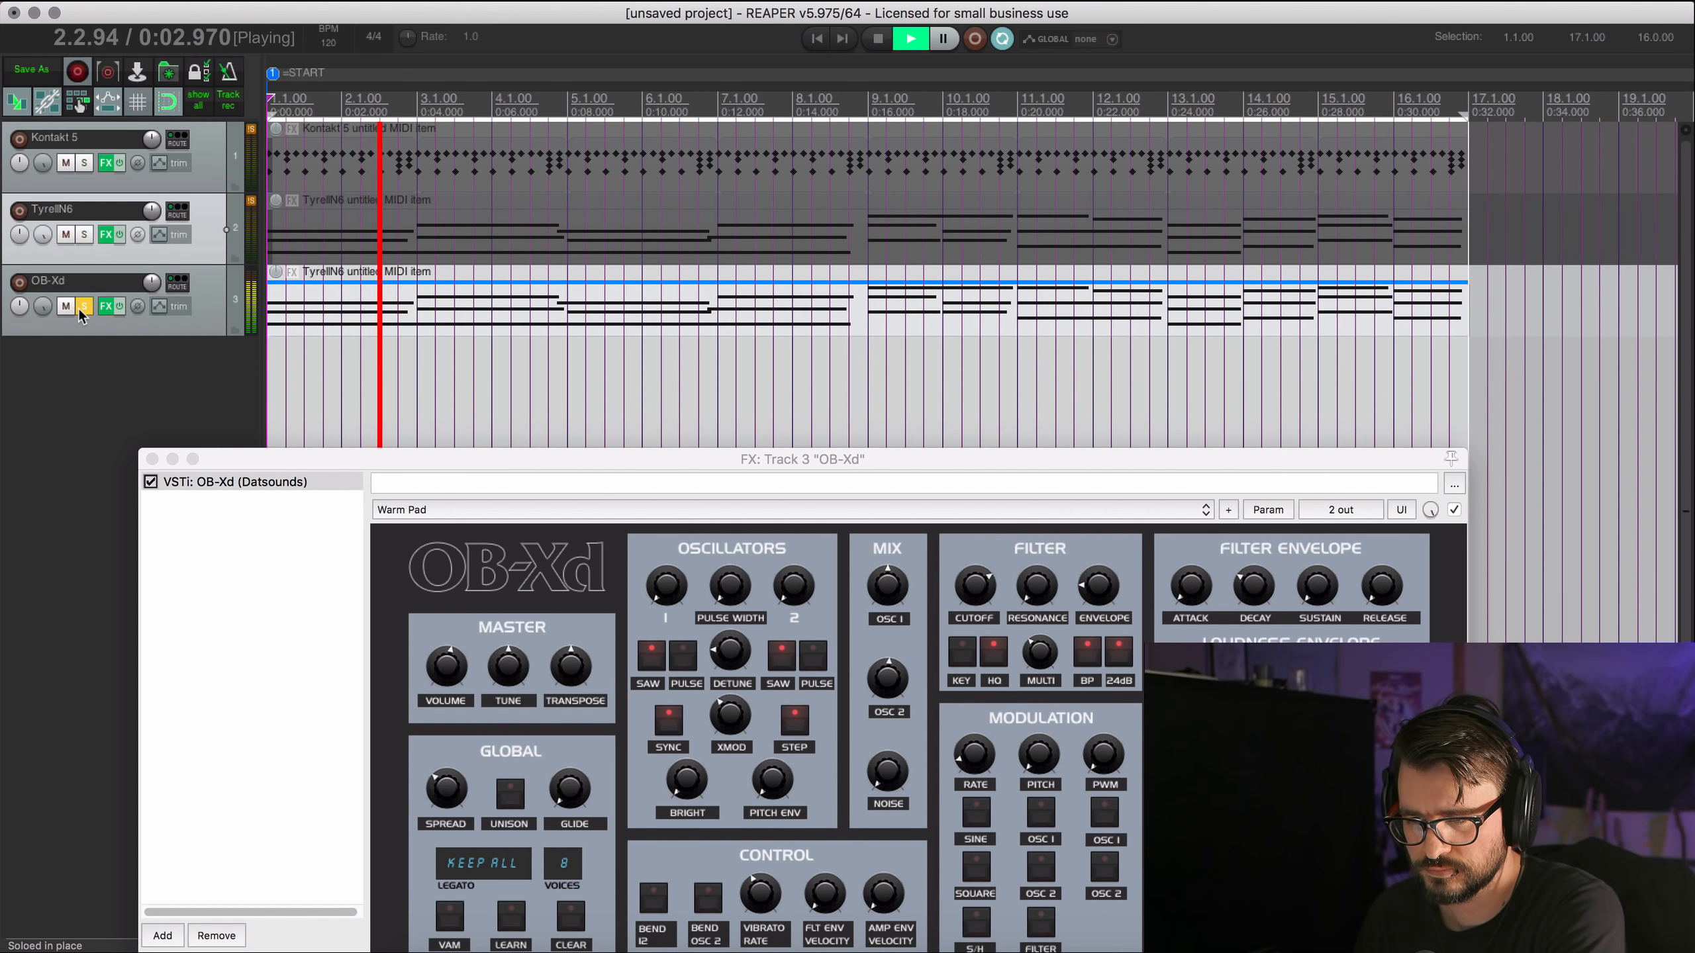
# Audition the OB-Xd user presets UniSaw, Noisy, Noise sweep and NES Bass on the soloed track.
pyautogui.click(397, 509)
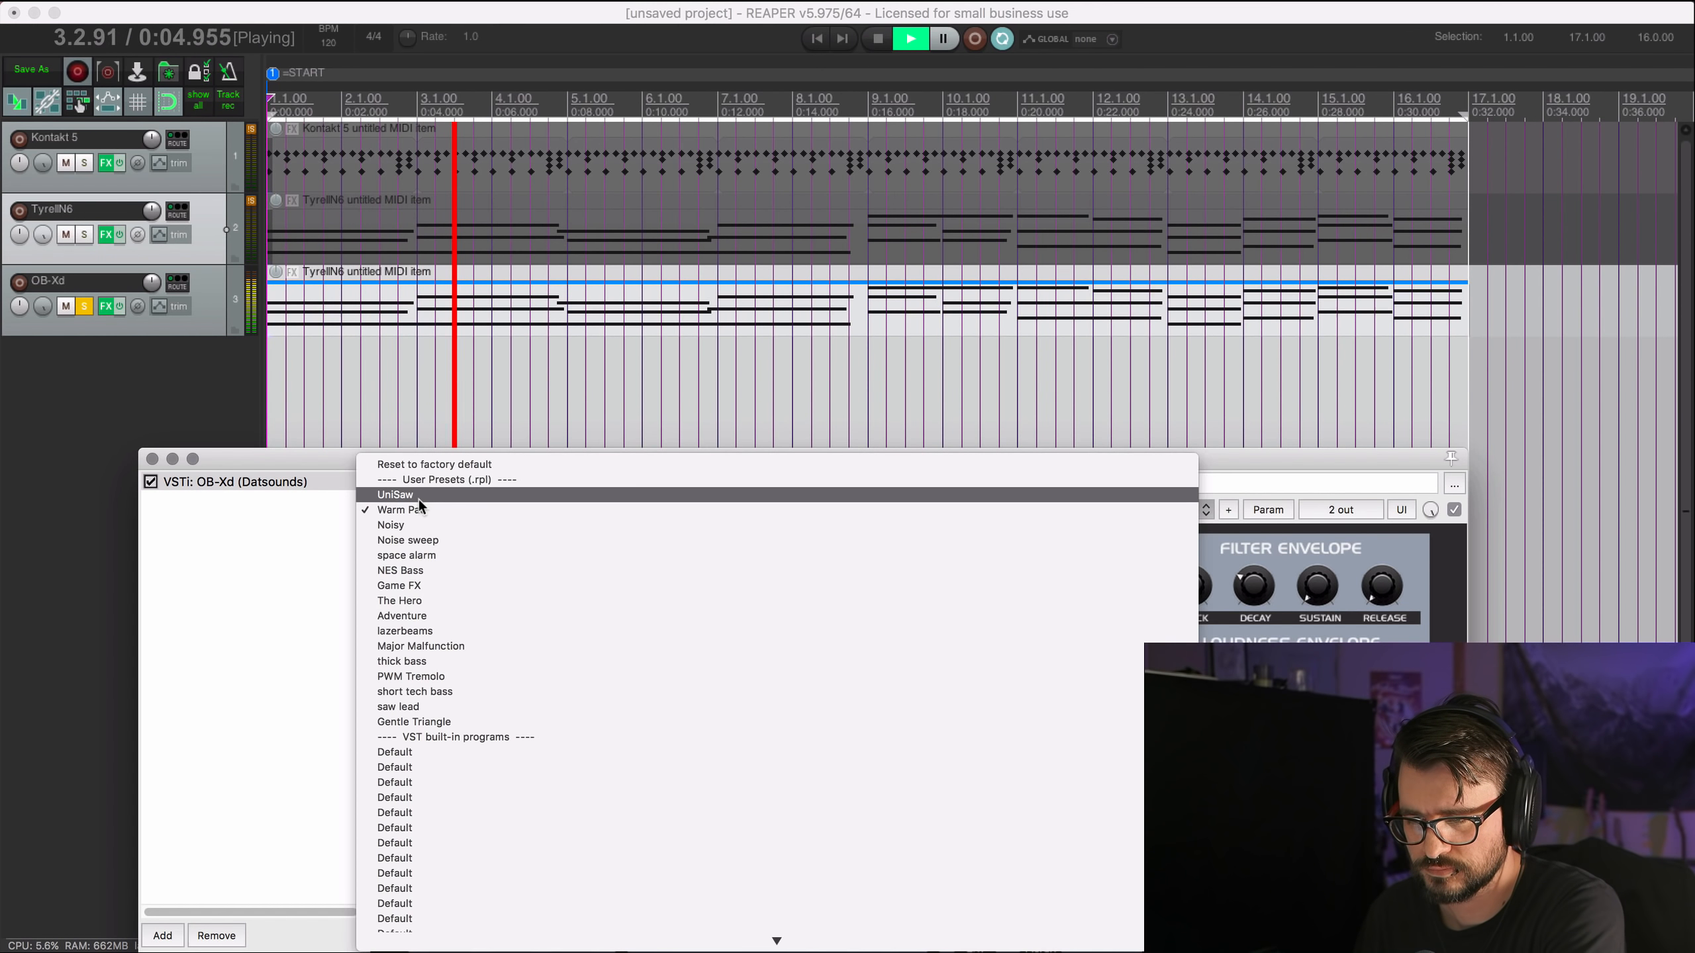
pyautogui.click(417, 499)
pyautogui.click(414, 509)
pyautogui.click(429, 539)
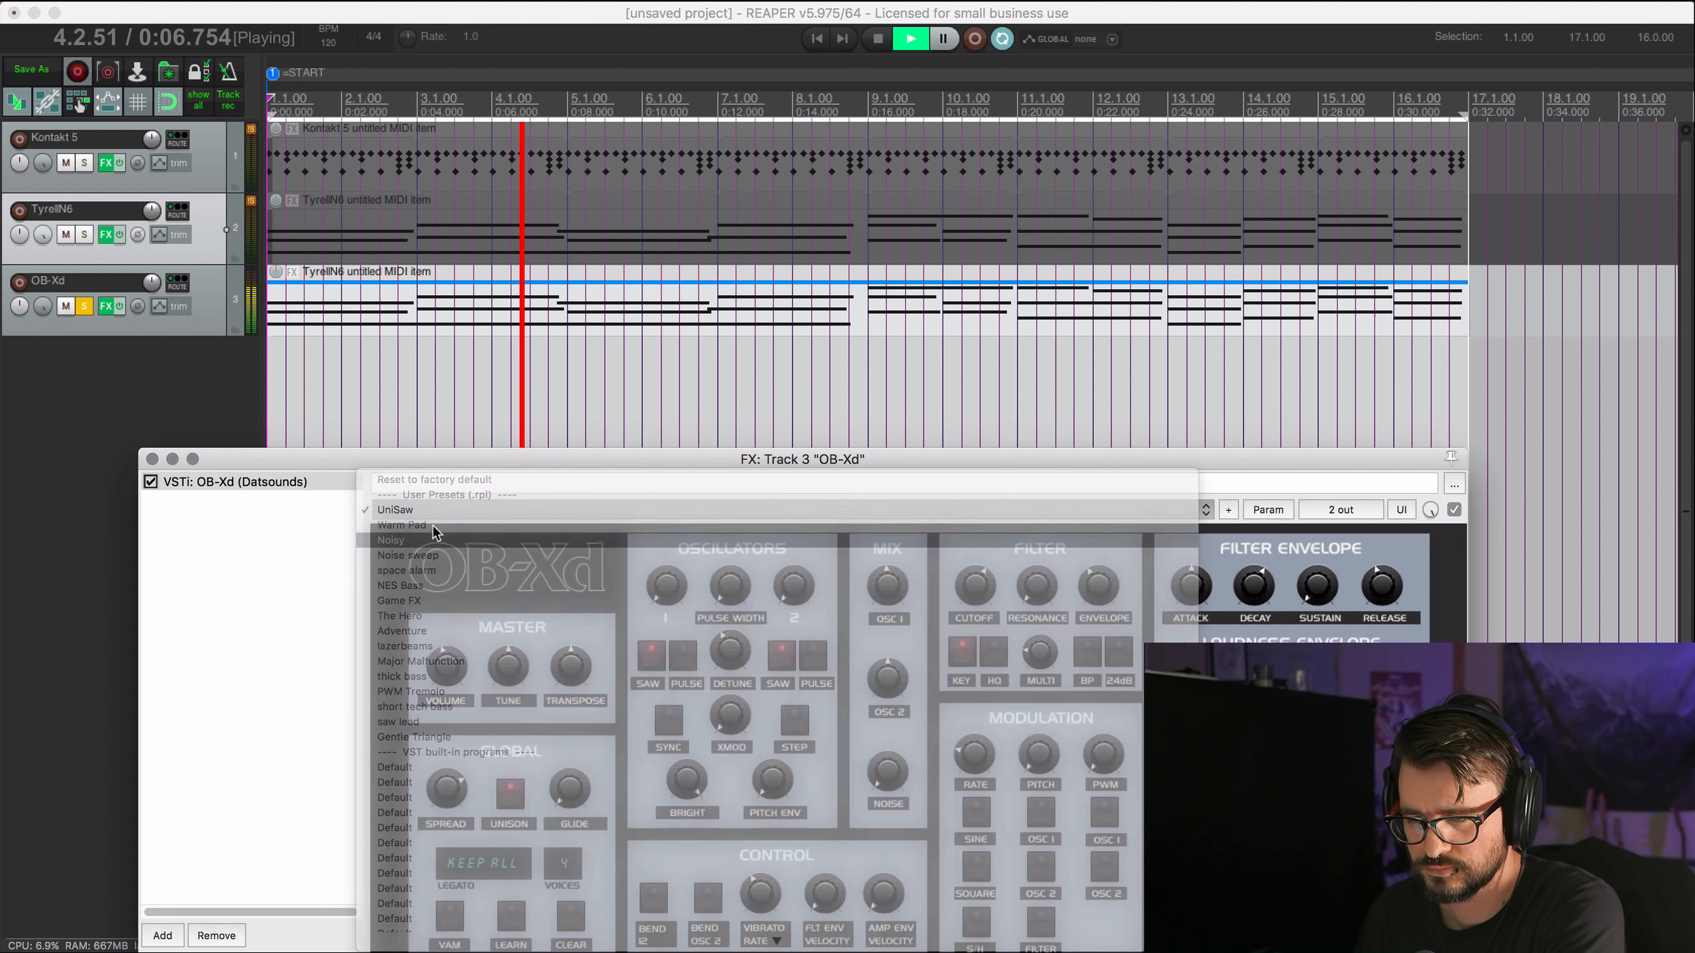
pyautogui.click(434, 508)
pyautogui.click(437, 525)
pyautogui.click(438, 512)
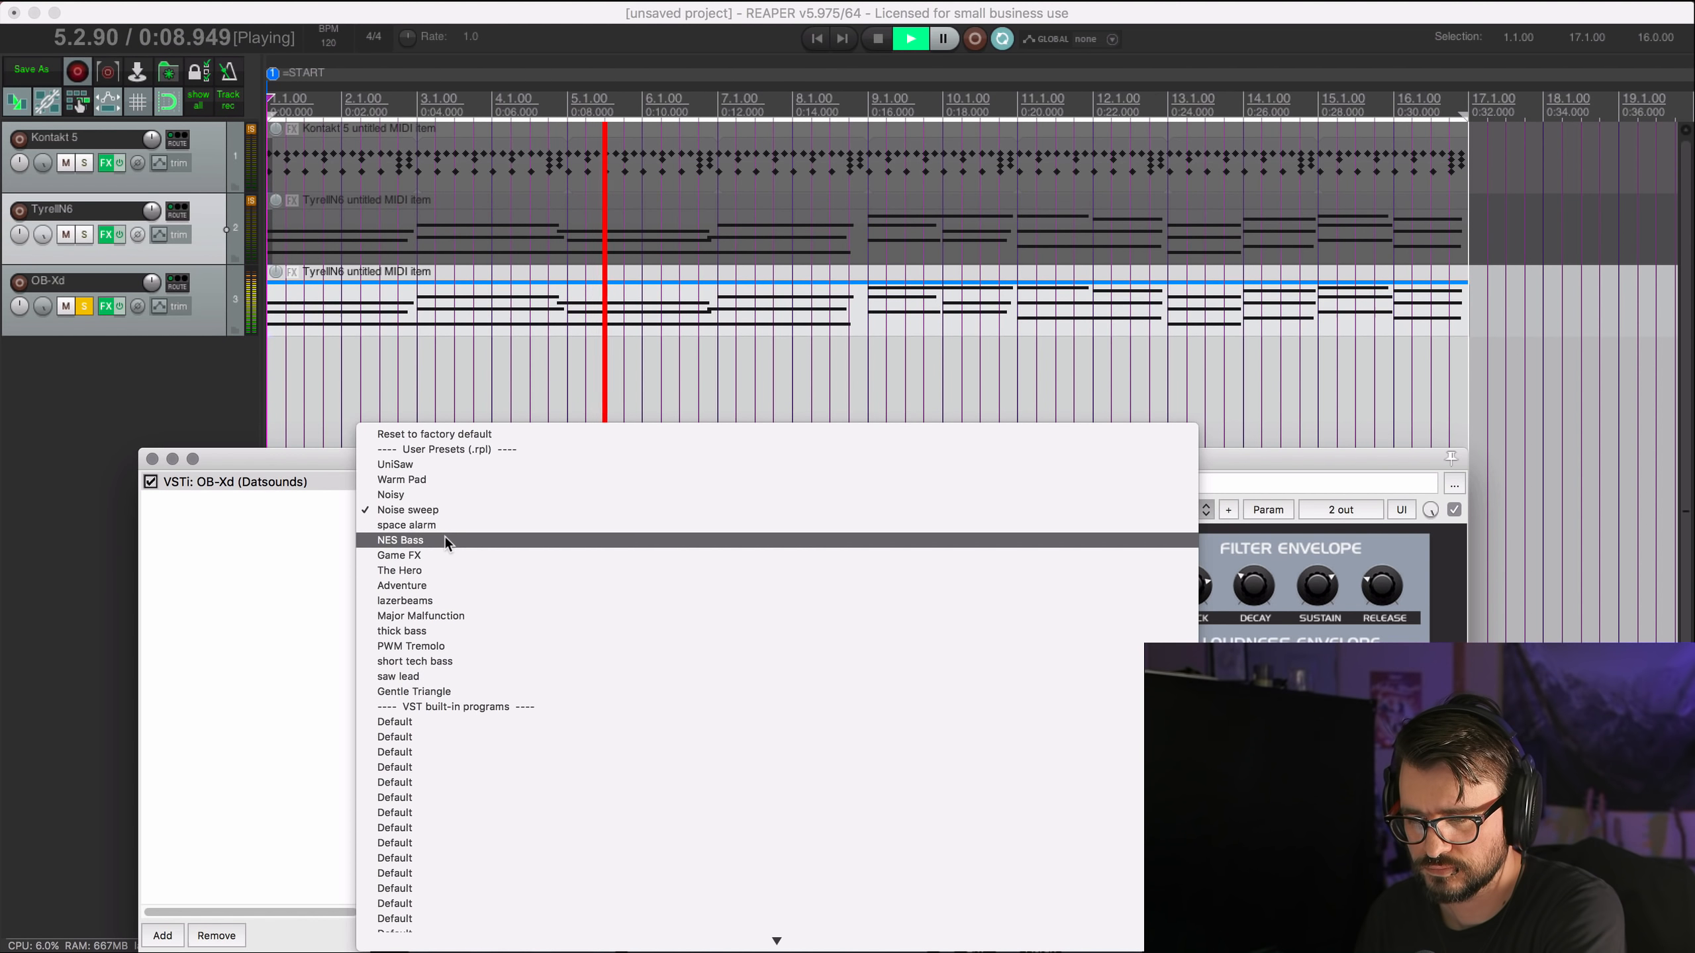
pyautogui.click(445, 539)
# Audition the OB-Xd user presets thick bass, PWM Tremolo and saw lead with the copied chords.
pyautogui.click(432, 512)
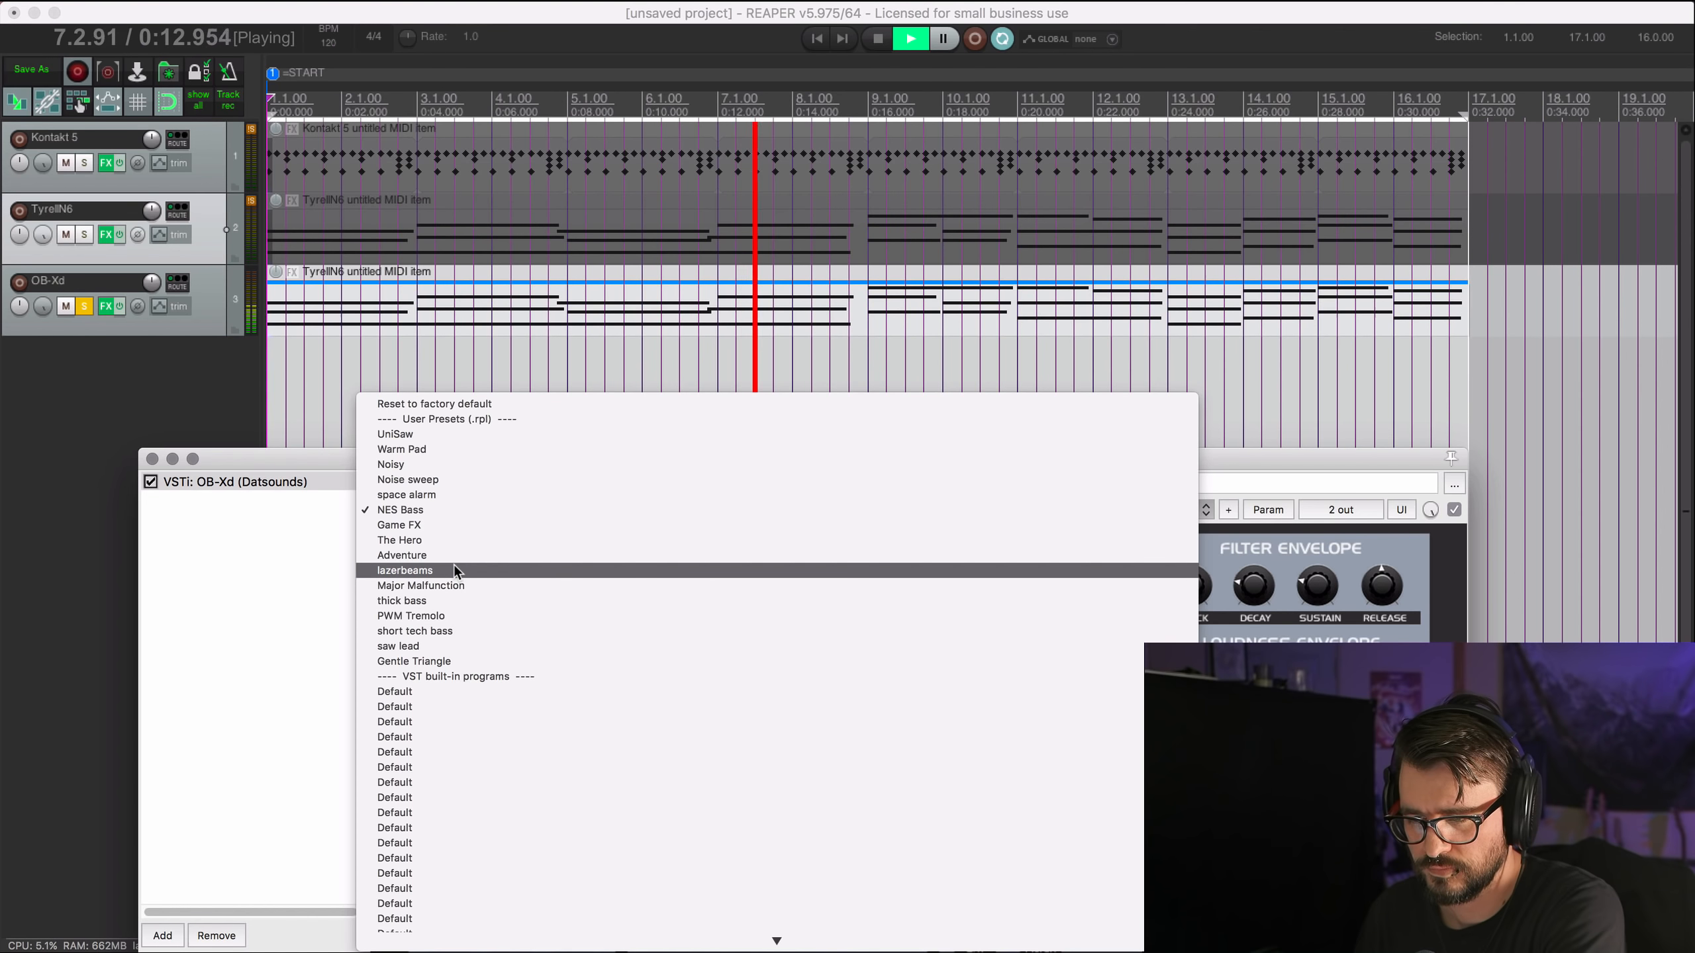
pyautogui.click(458, 600)
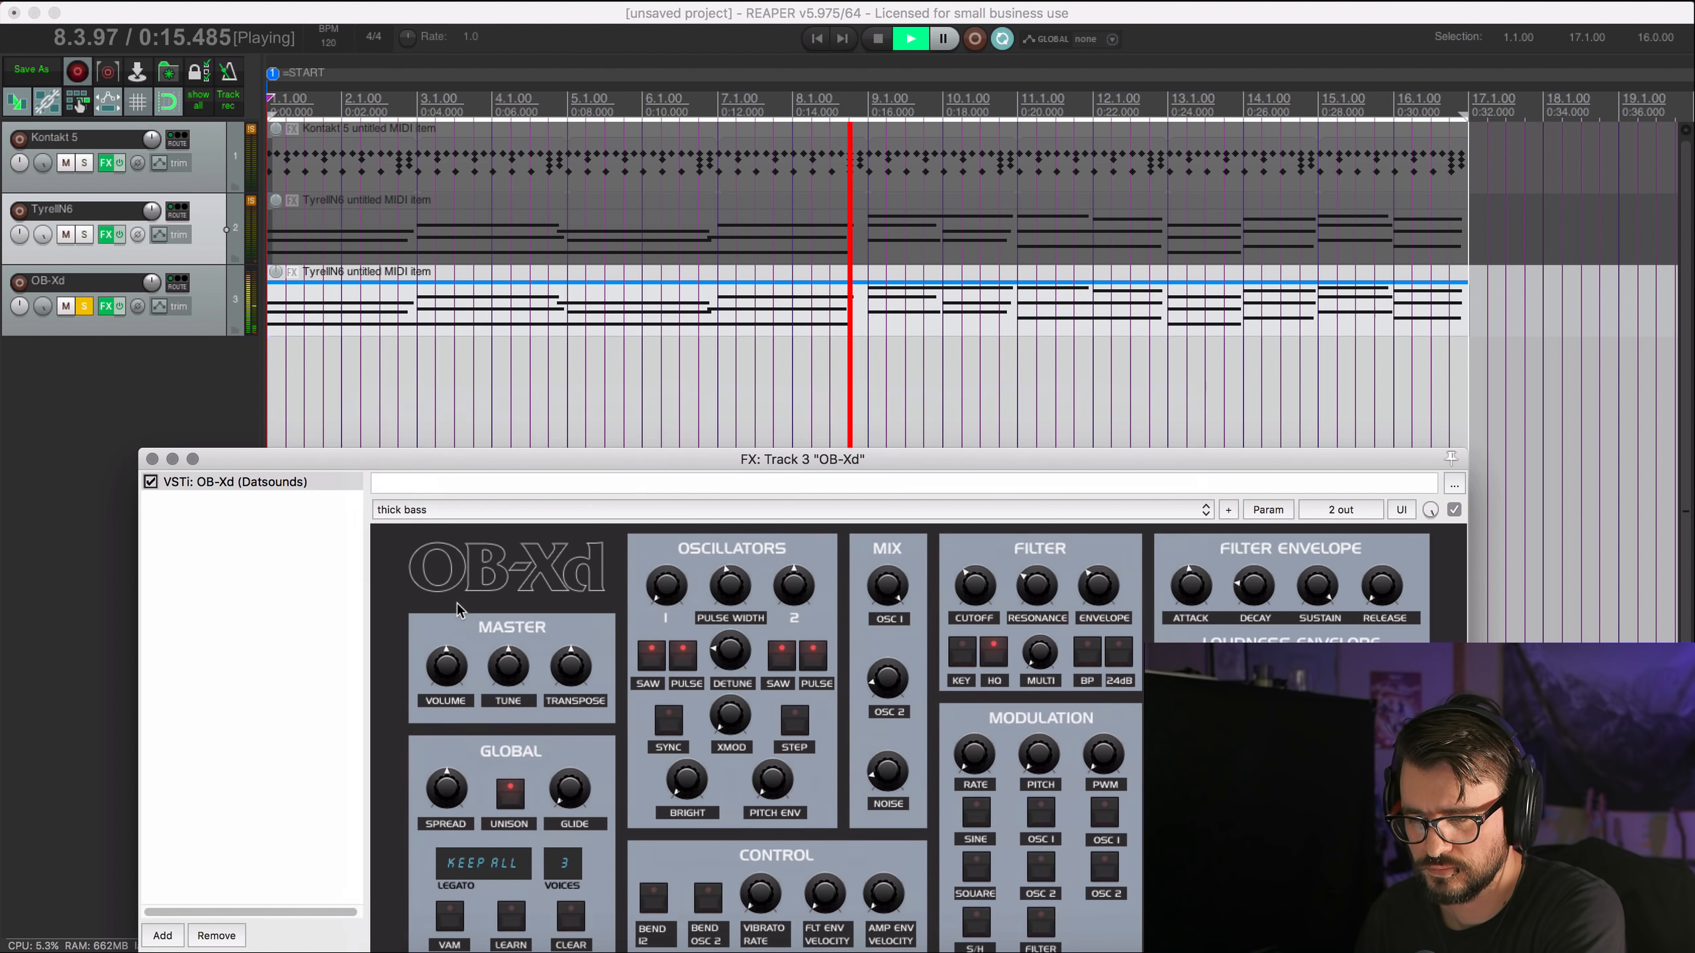
pyautogui.click(410, 511)
pyautogui.click(425, 526)
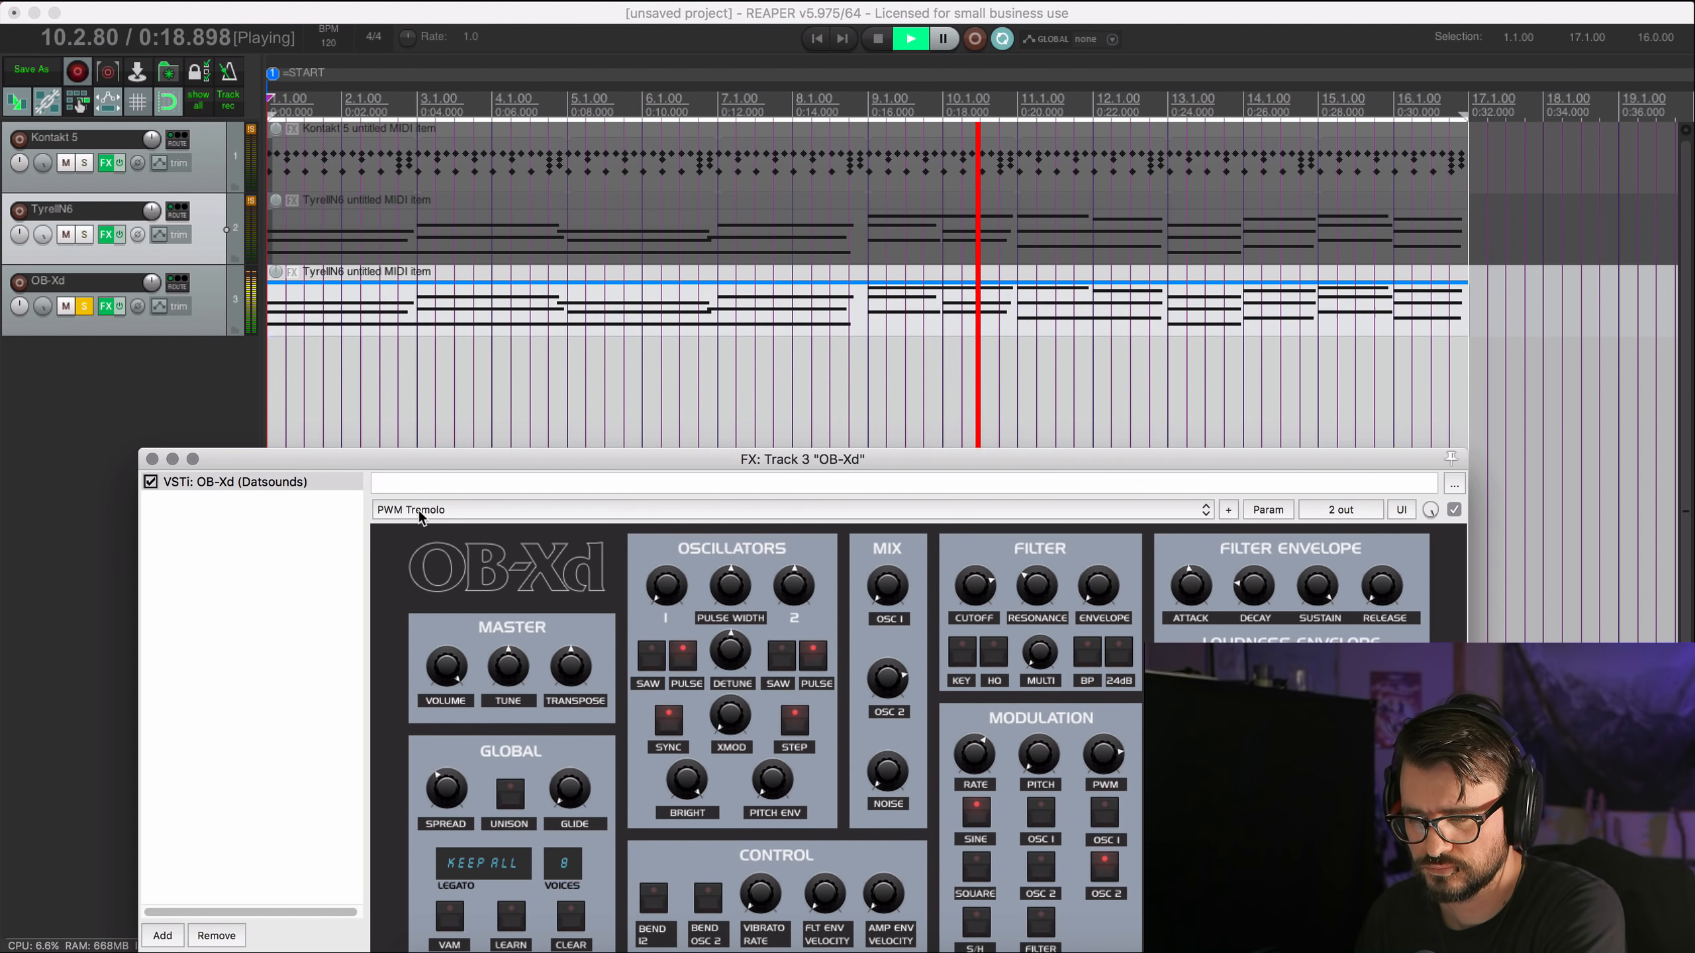
pyautogui.press('space')
pyautogui.click(410, 511)
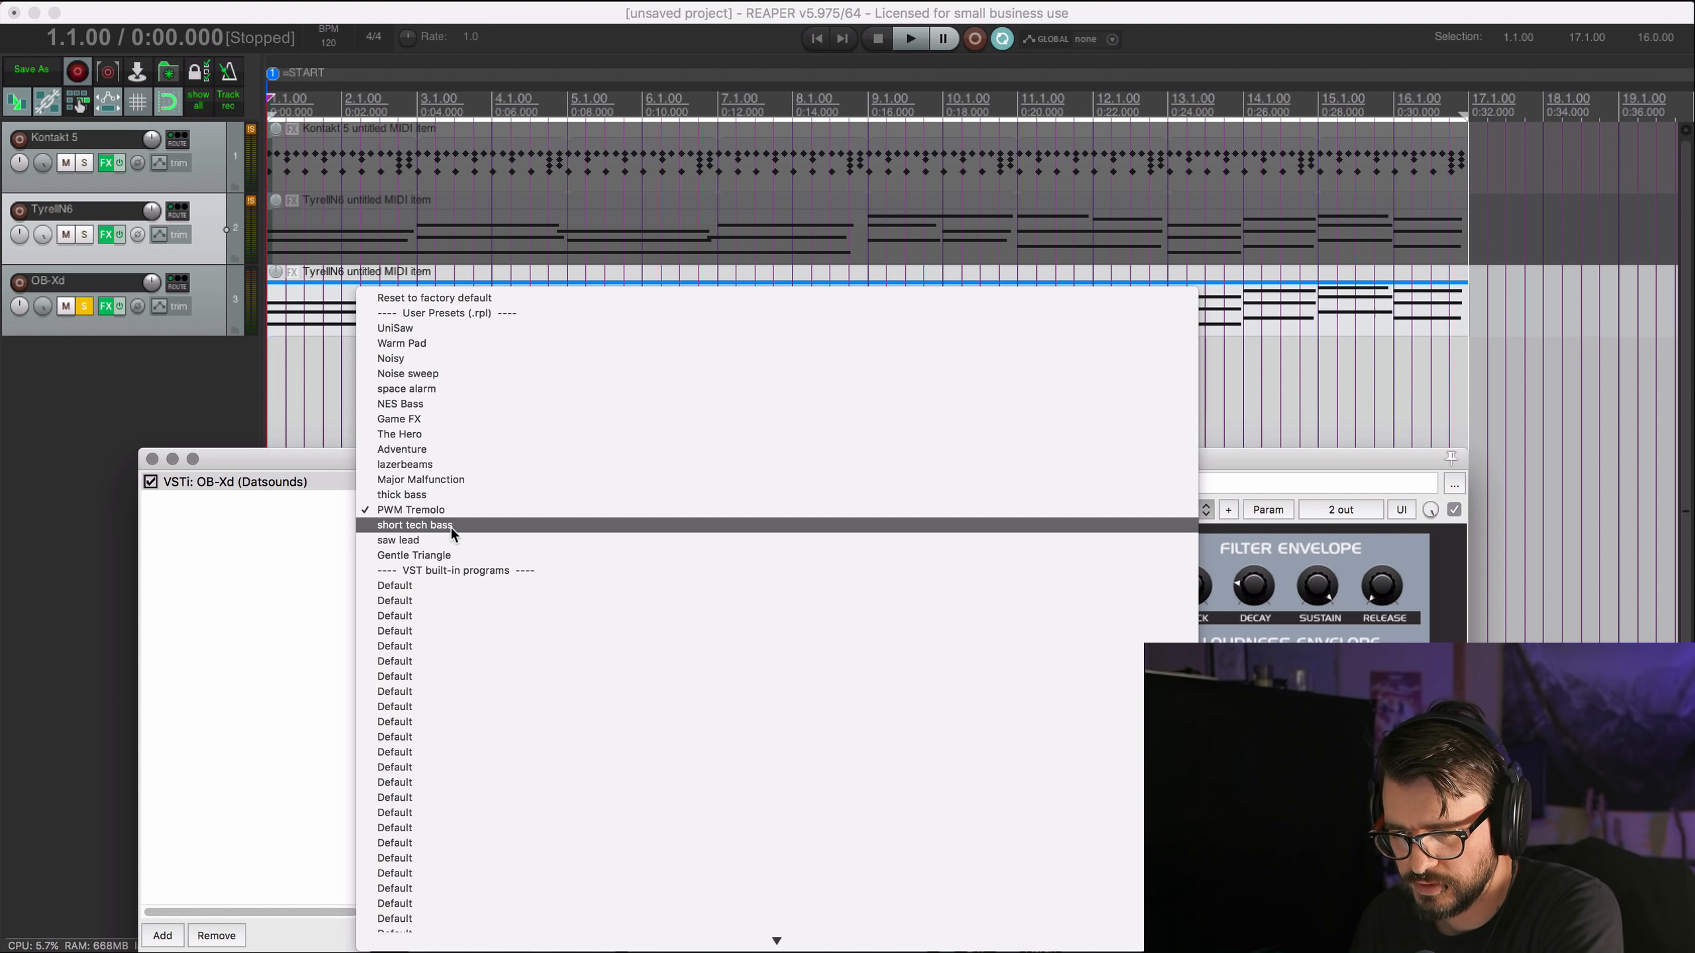
pyautogui.click(445, 540)
pyautogui.press('space')
pyautogui.press('space')
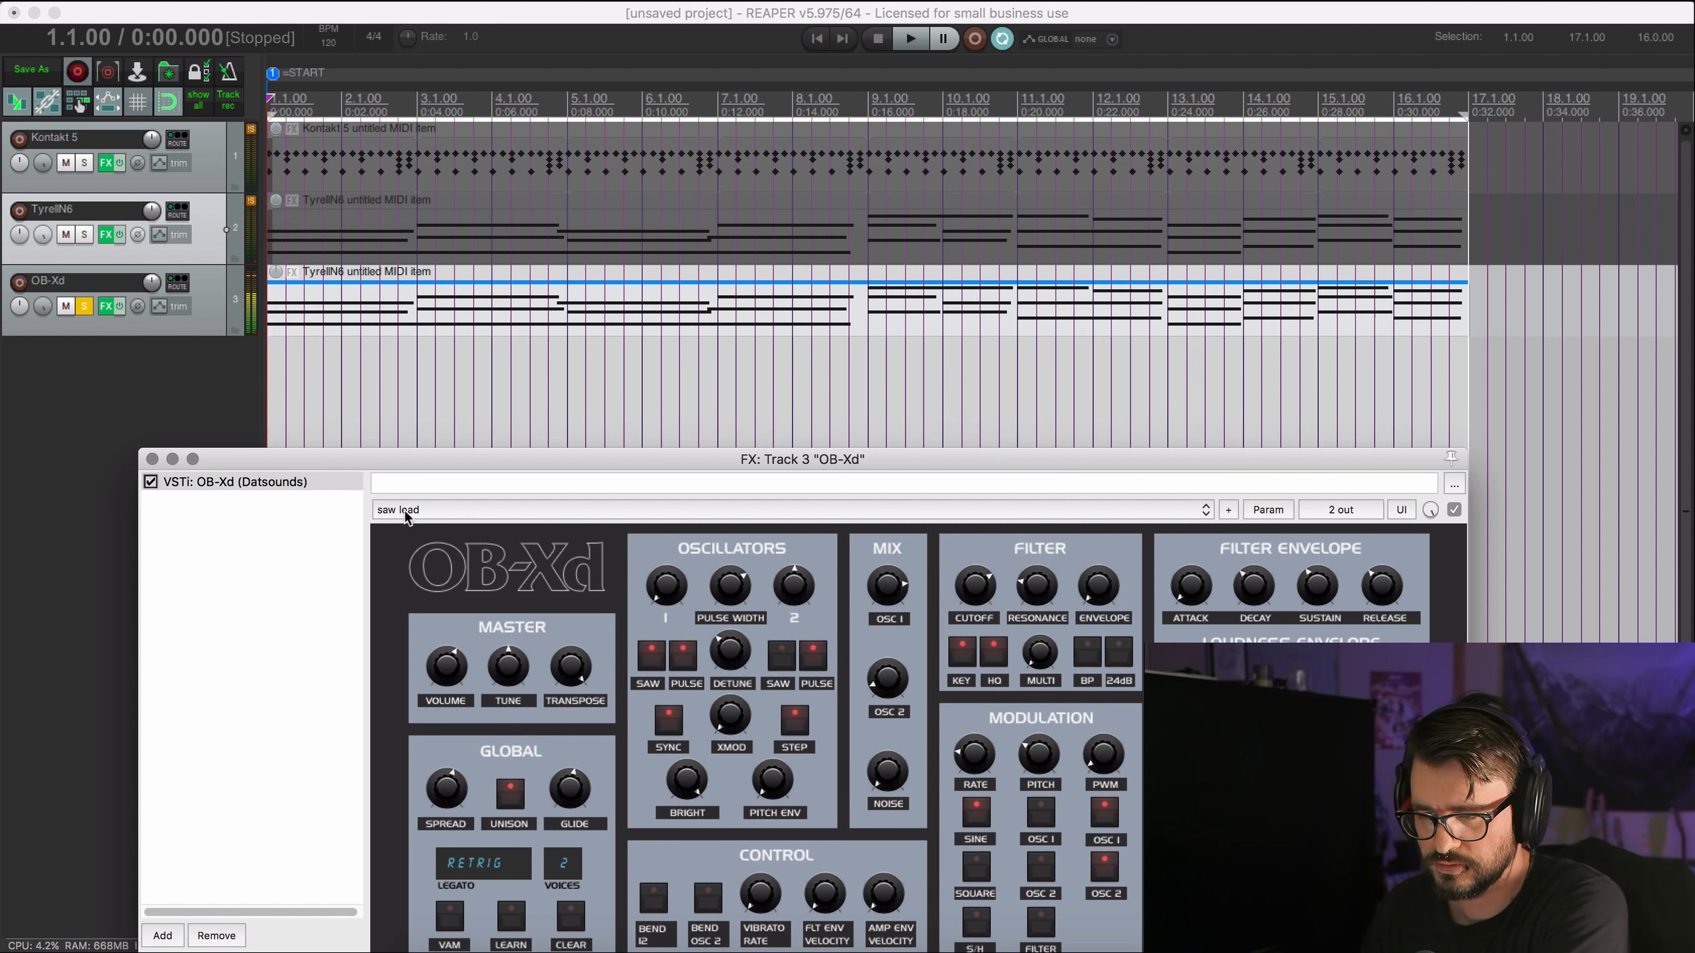
# Load the Warm Pad preset in OB-Xd again and play the soloed track from 1.1.00.
pyautogui.click(411, 510)
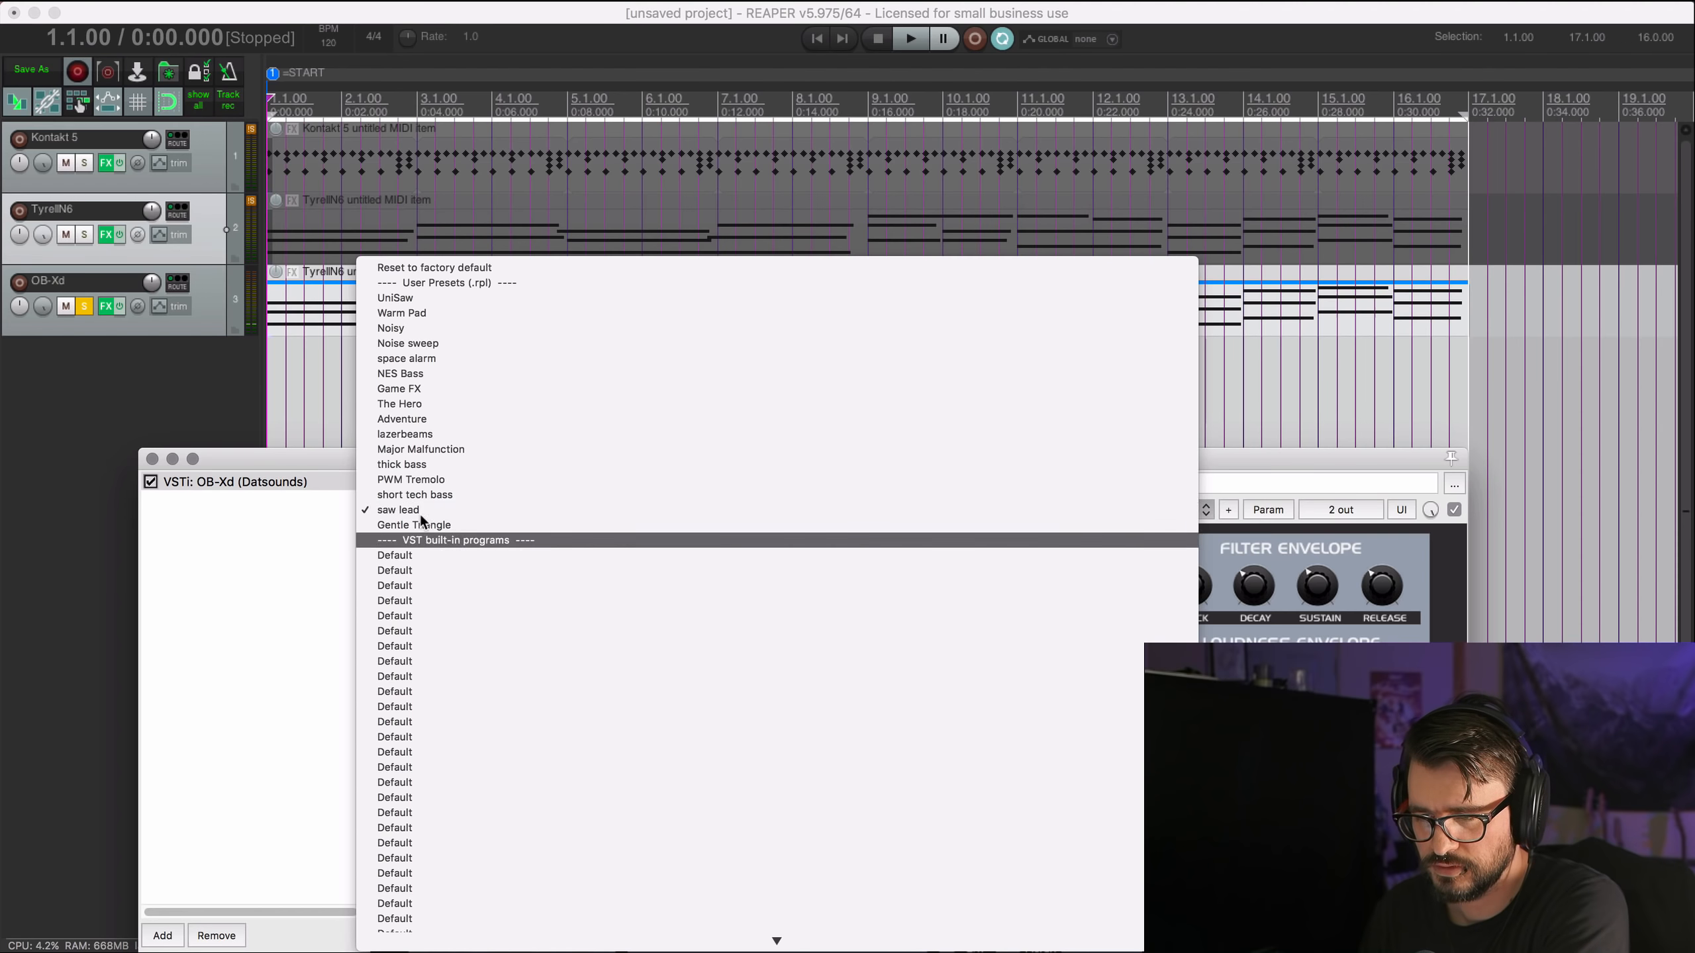
pyautogui.click(436, 318)
pyautogui.press('space')
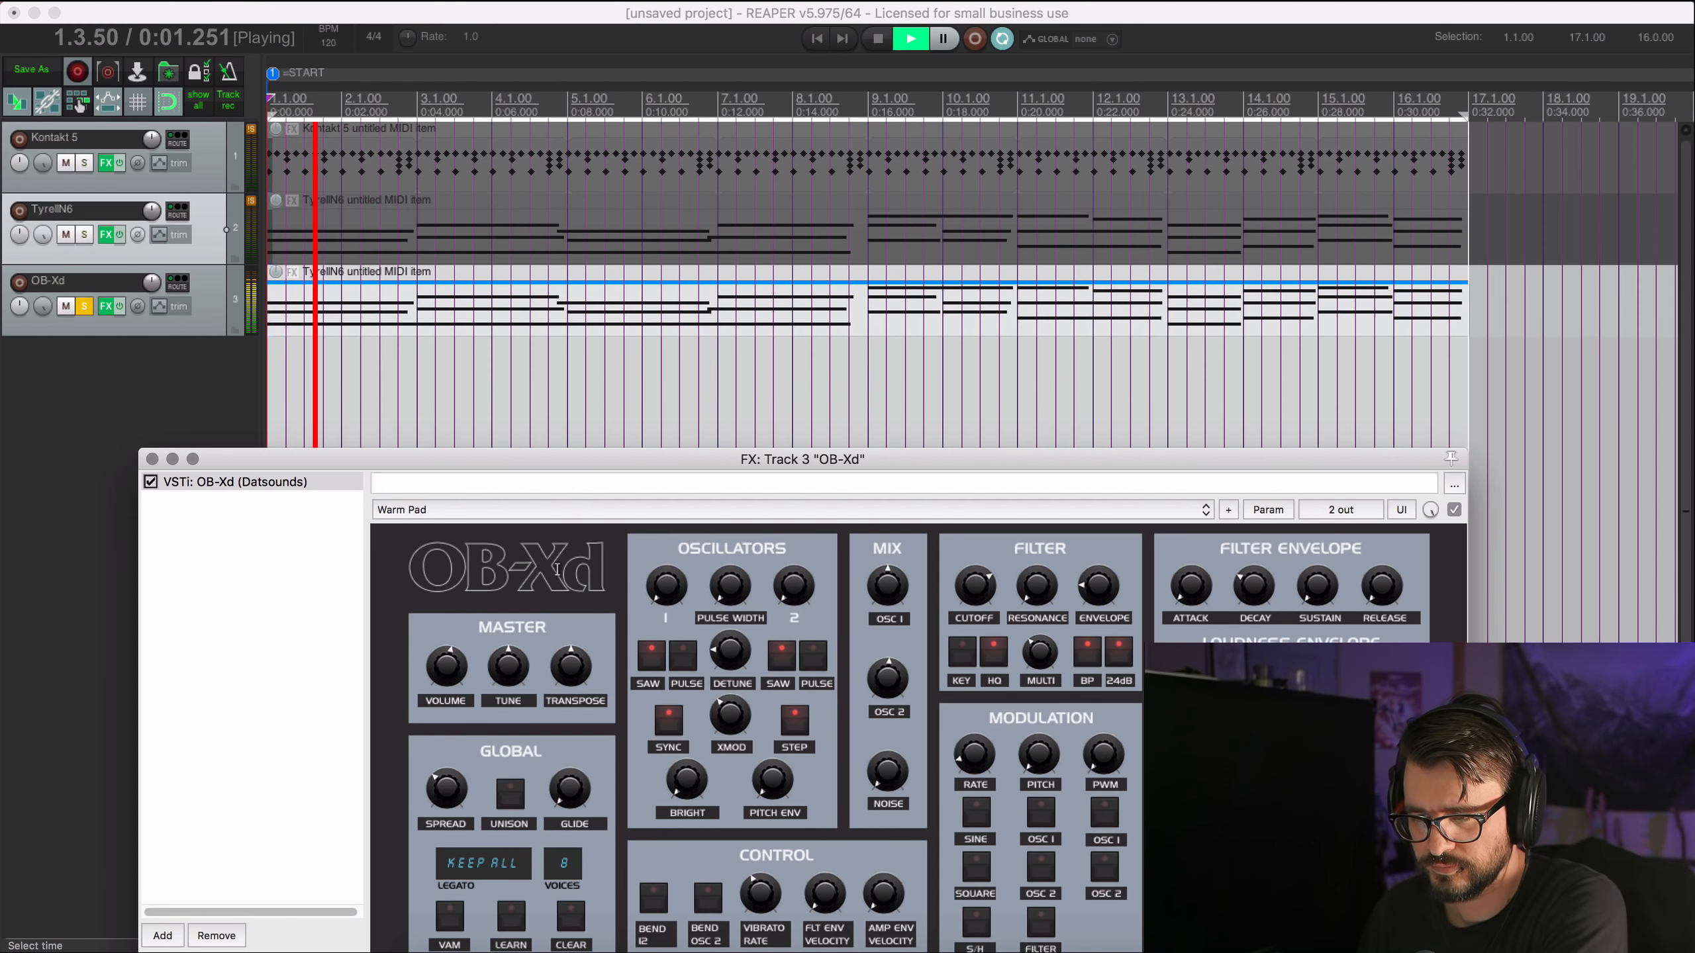
# Adjust the oscillator pulse width and lower the filter cutoff of the Warm Pad patch during playback.
pyautogui.moveTo(425, 462); pyautogui.dragTo(431, 345)
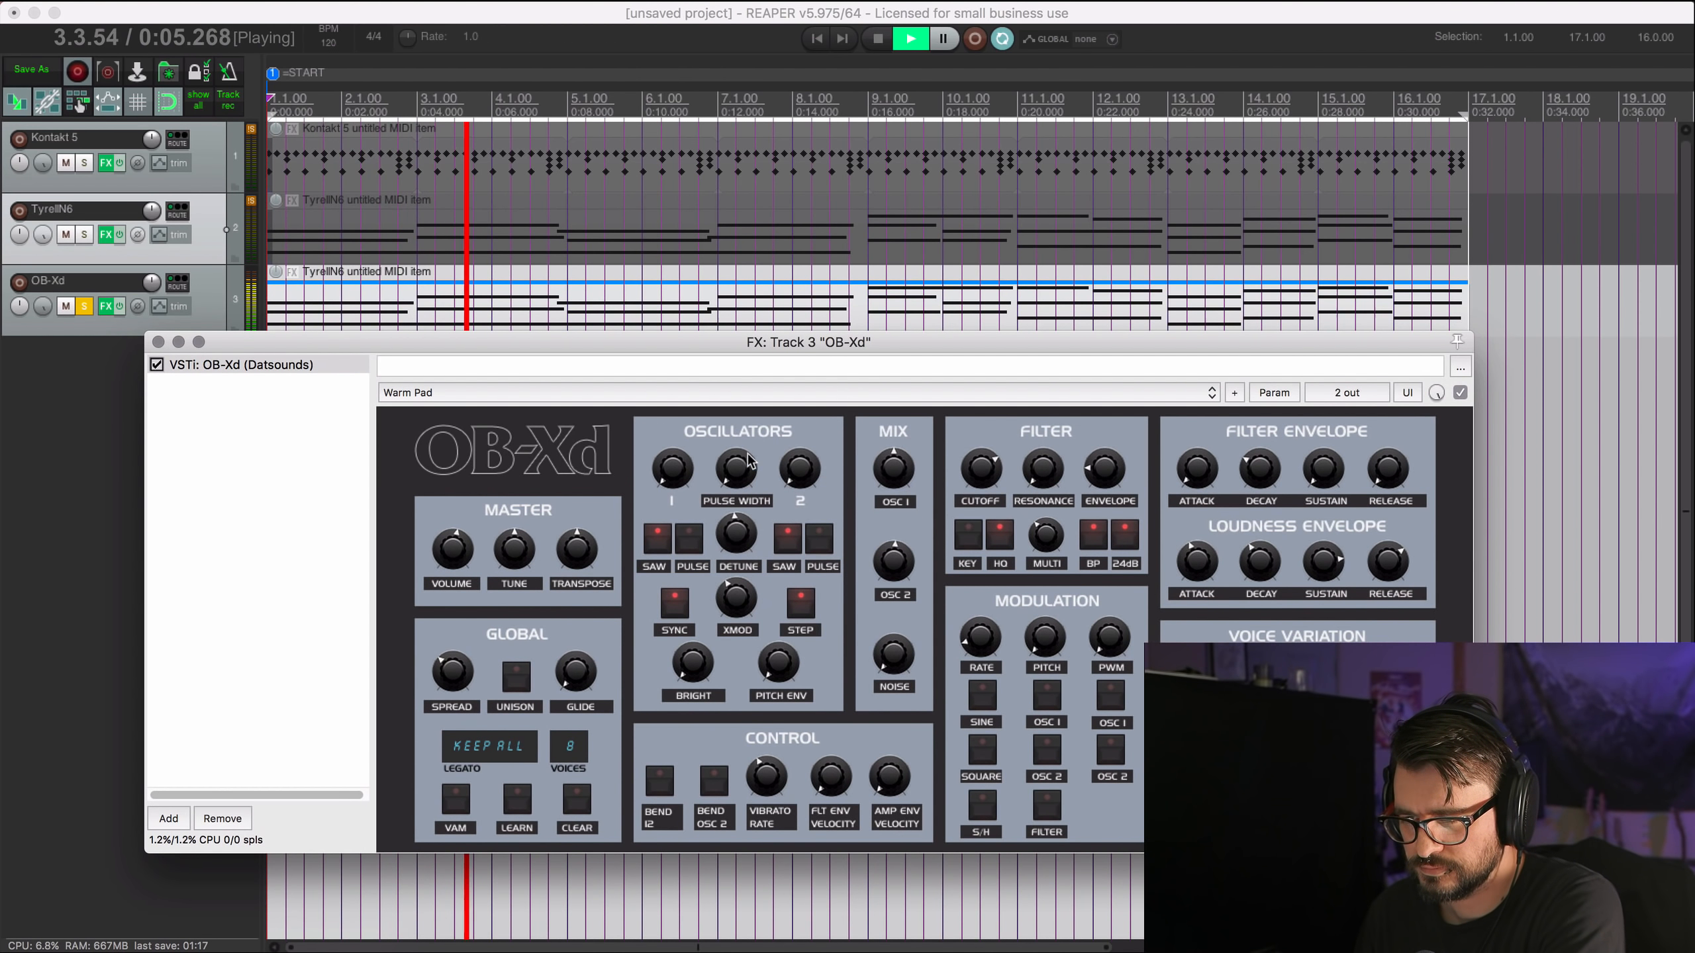
pyautogui.moveTo(741, 466)
pyautogui.mouseDown()
pyautogui.moveTo(728, 342)
pyautogui.moveTo(739, 433)
pyautogui.mouseUp()
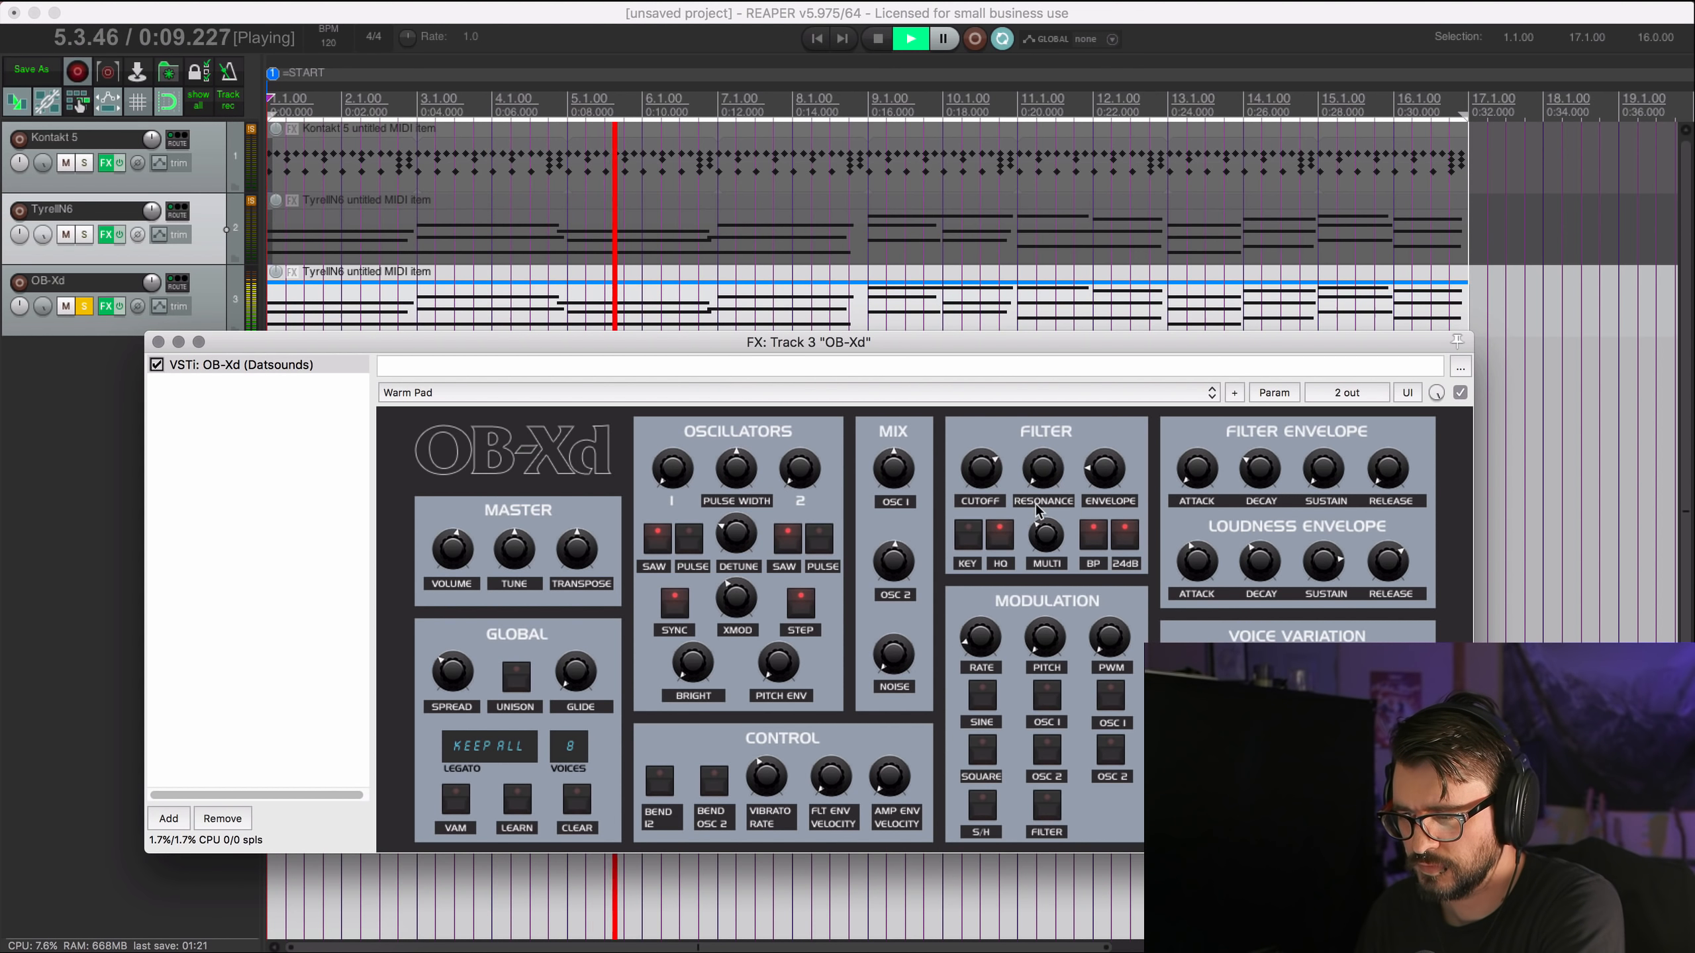
pyautogui.moveTo(985, 471); pyautogui.dragTo(988, 512)
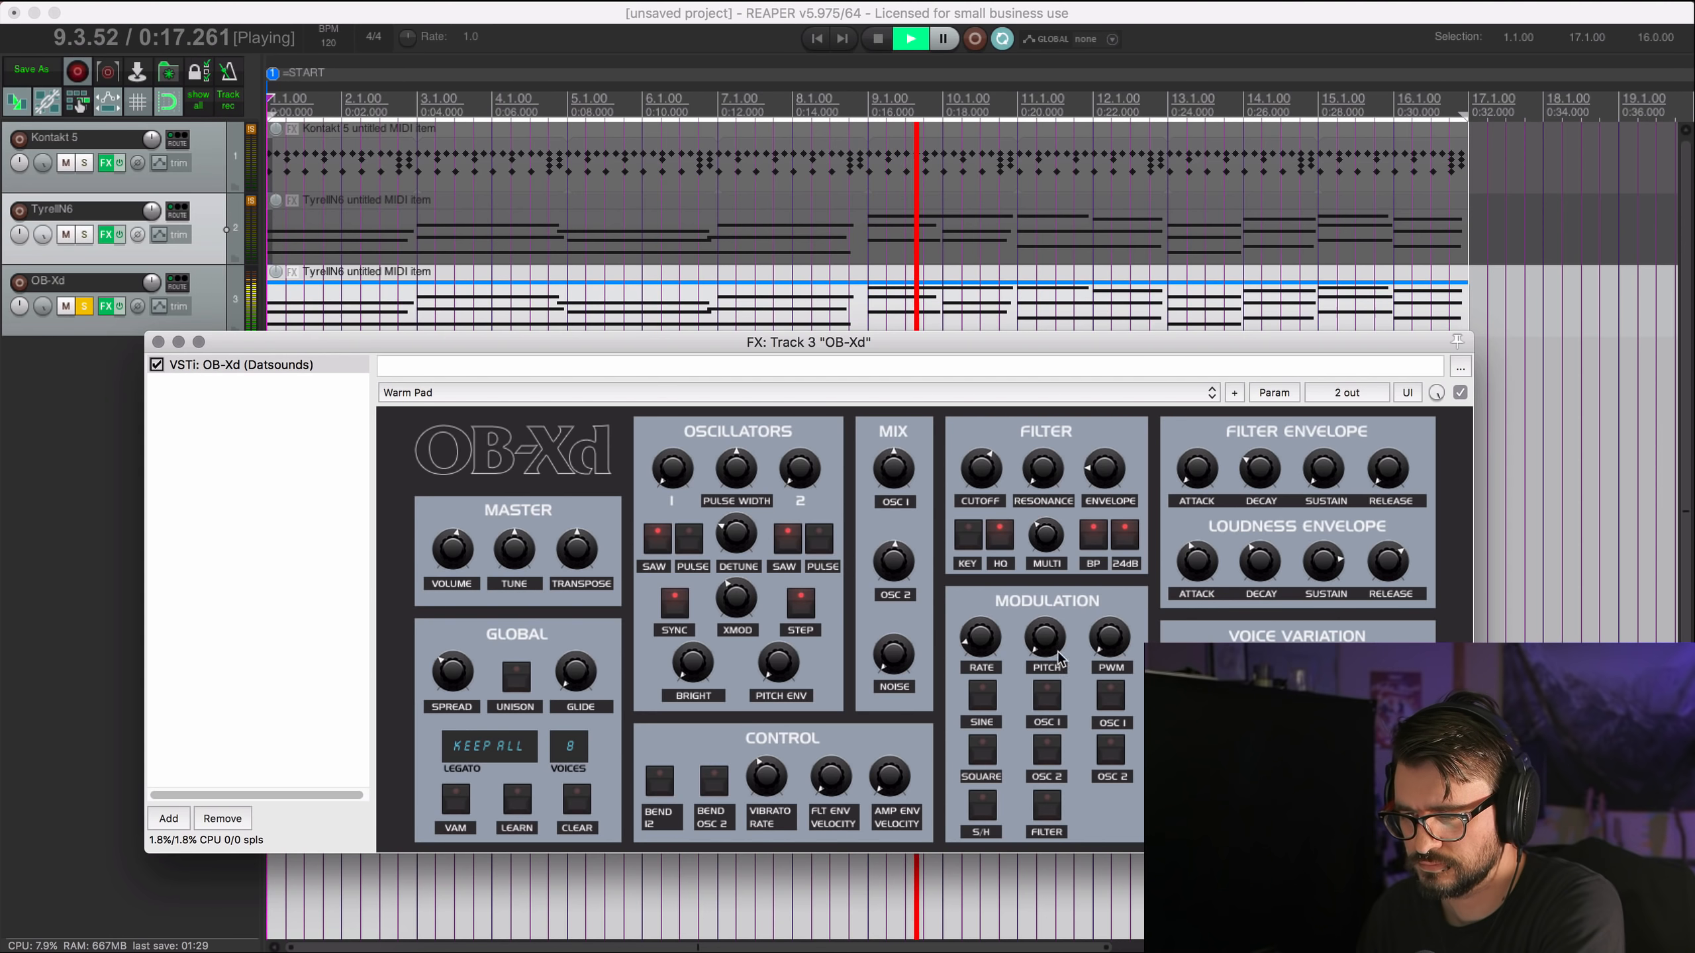
# Try OB-Xd's unison mode on and off, and raise the global Spread to about its midpoint.
pyautogui.click(516, 679)
pyautogui.click(517, 679)
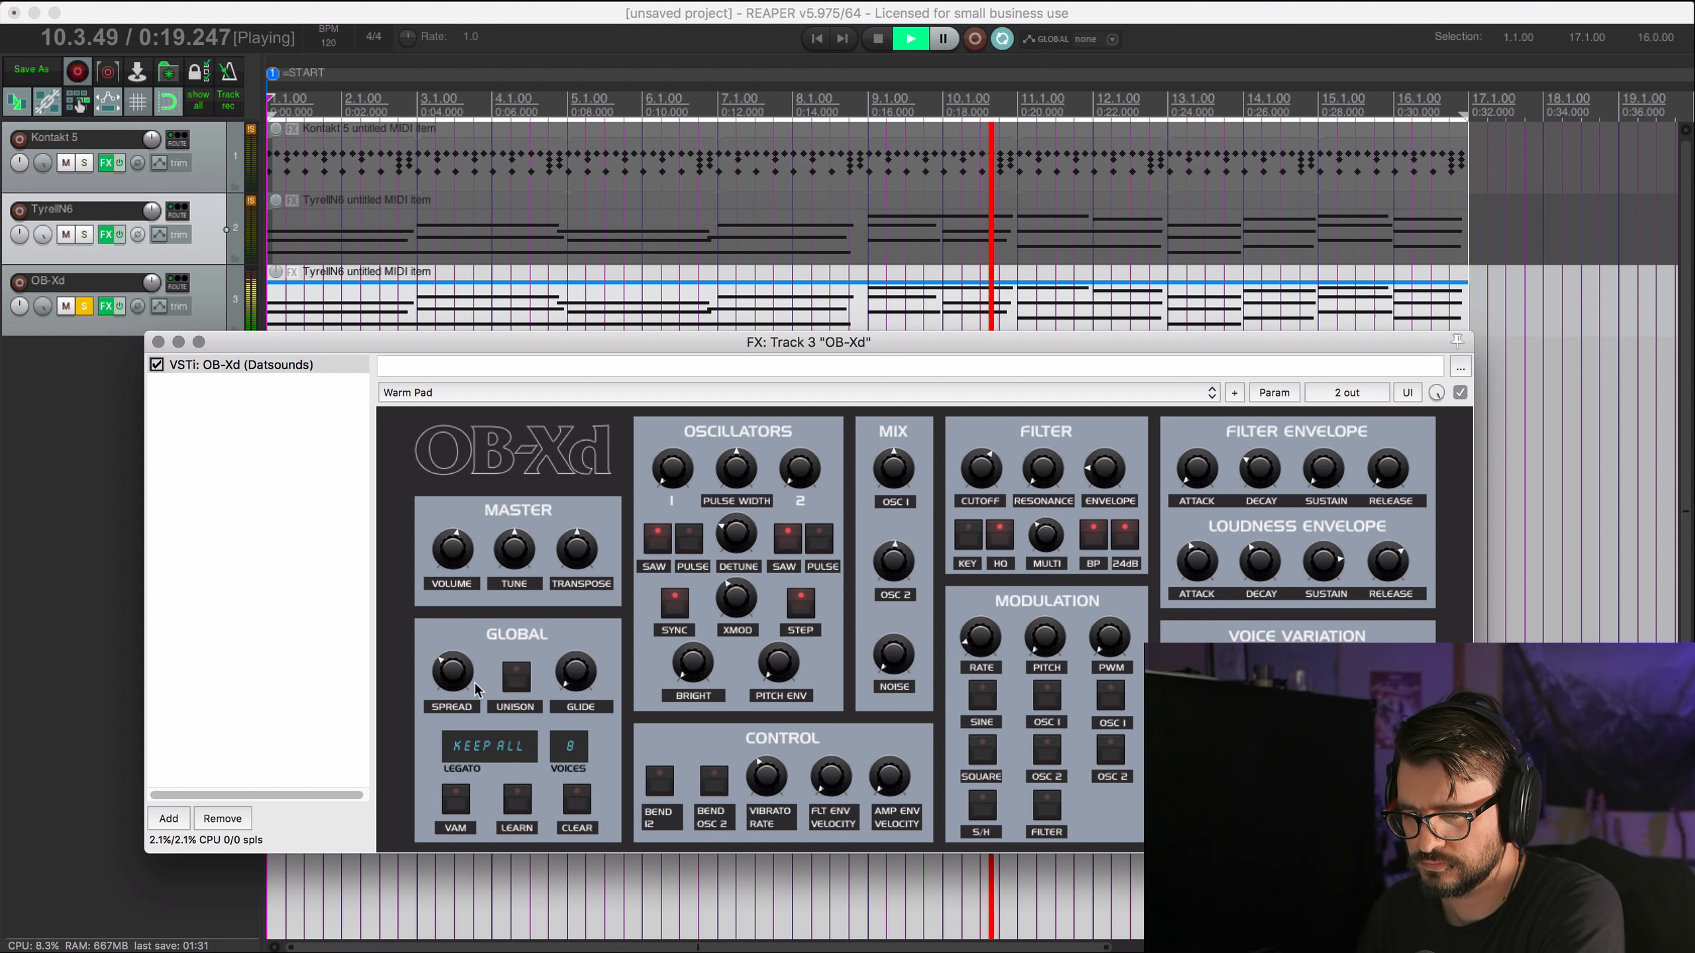
pyautogui.moveTo(474, 683); pyautogui.dragTo(455, 618)
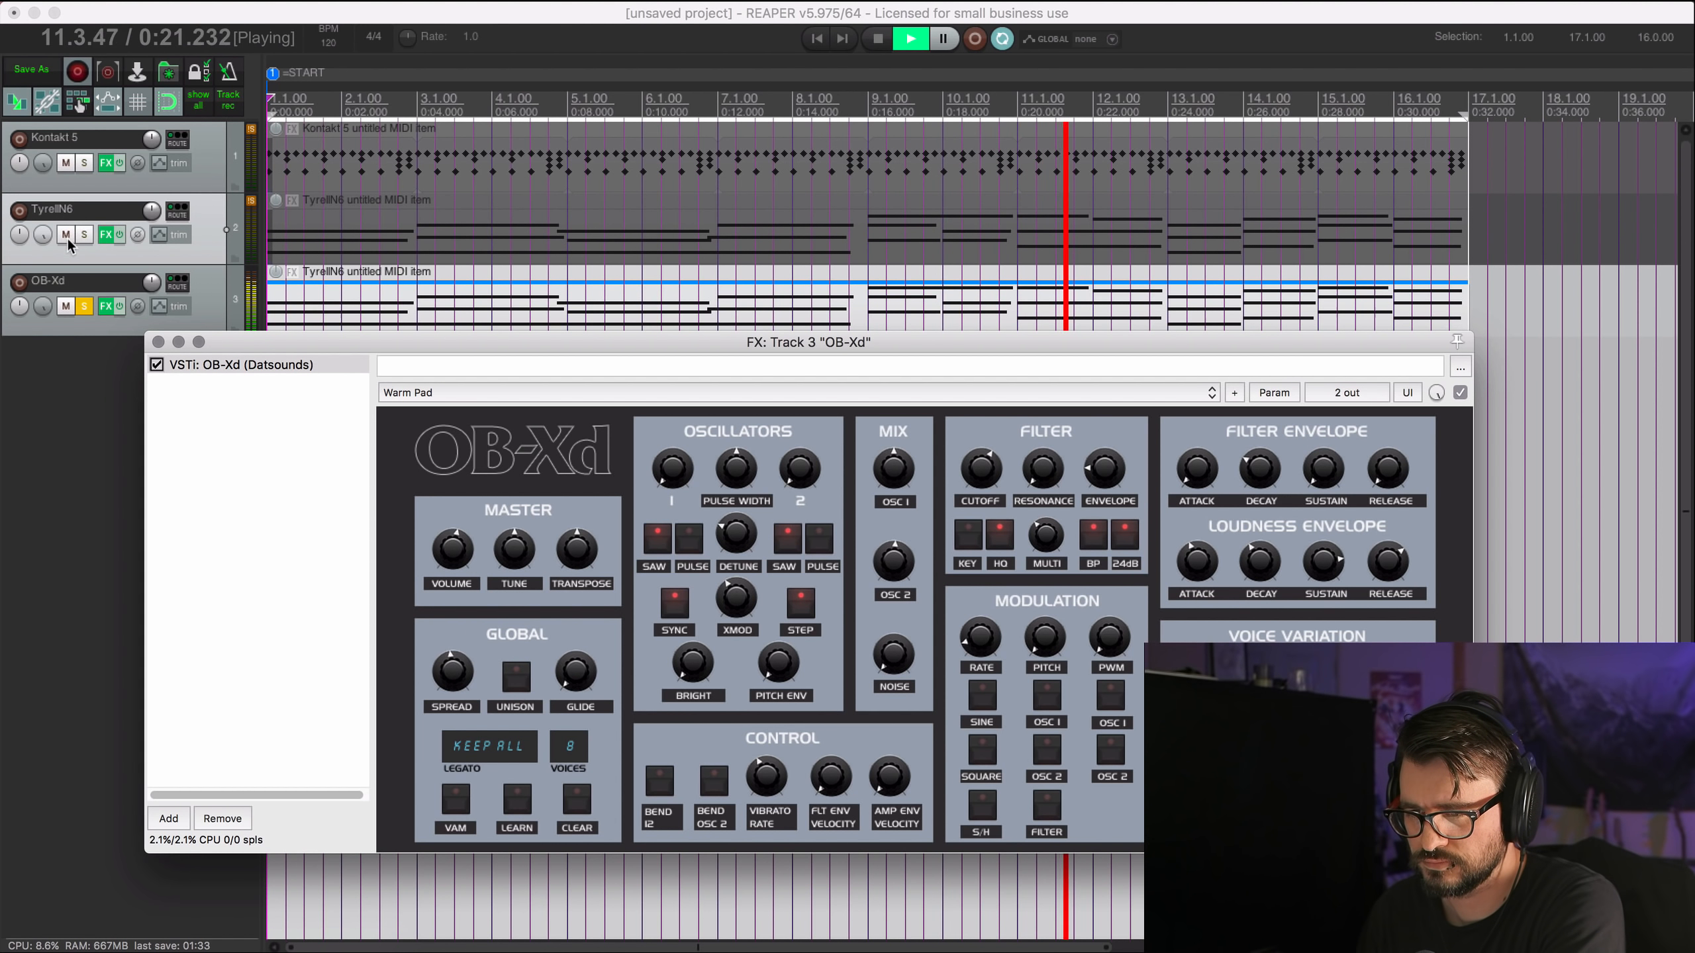
# Unsolo the OB-Xd track, close its plugin window and listen to all three tracks together.
pyautogui.click(85, 306)
pyautogui.click(158, 342)
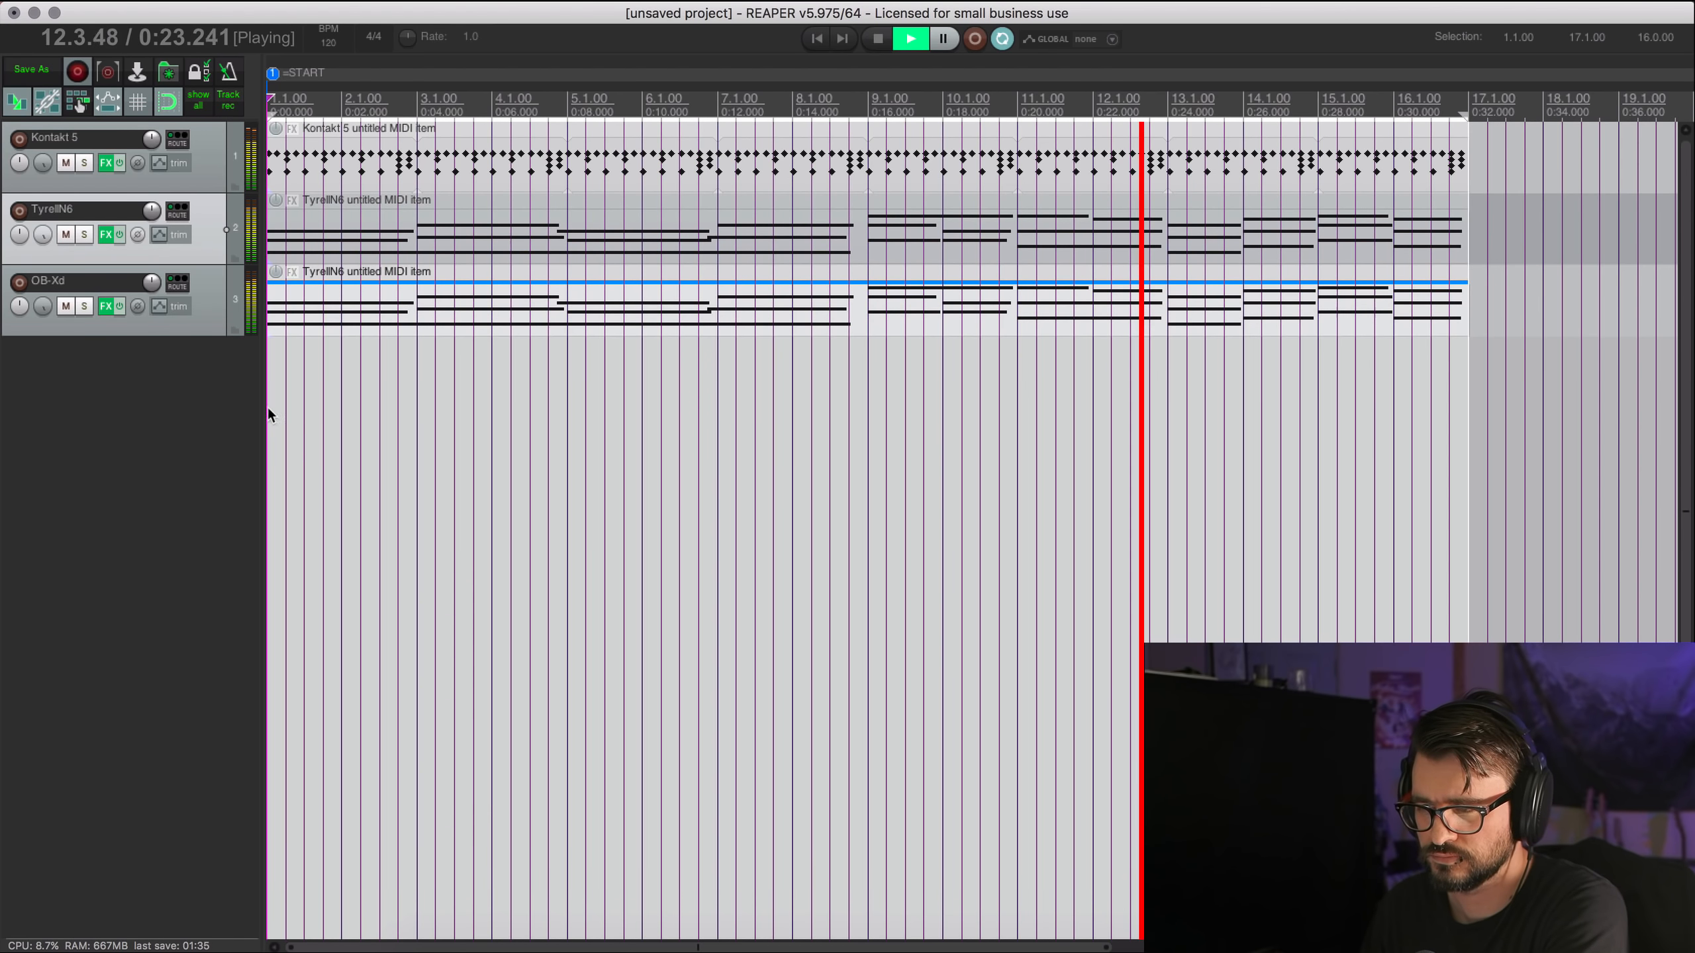
pyautogui.scroll(3, 656, 410)
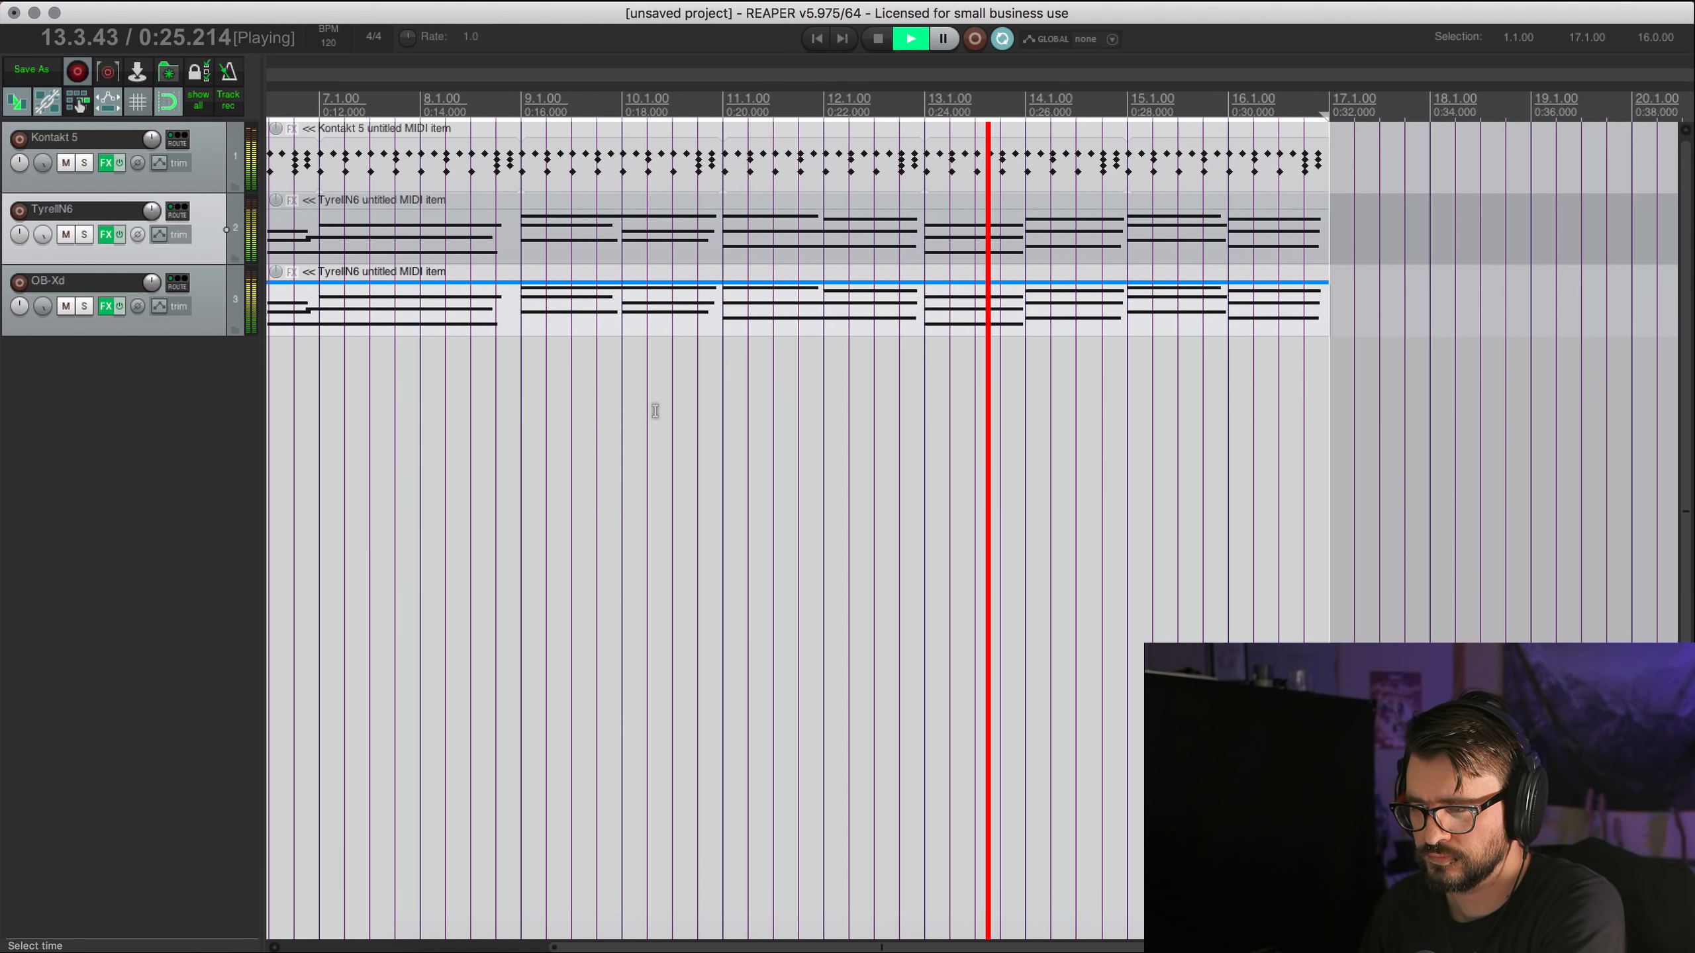
pyautogui.scroll(-2, 655, 410)
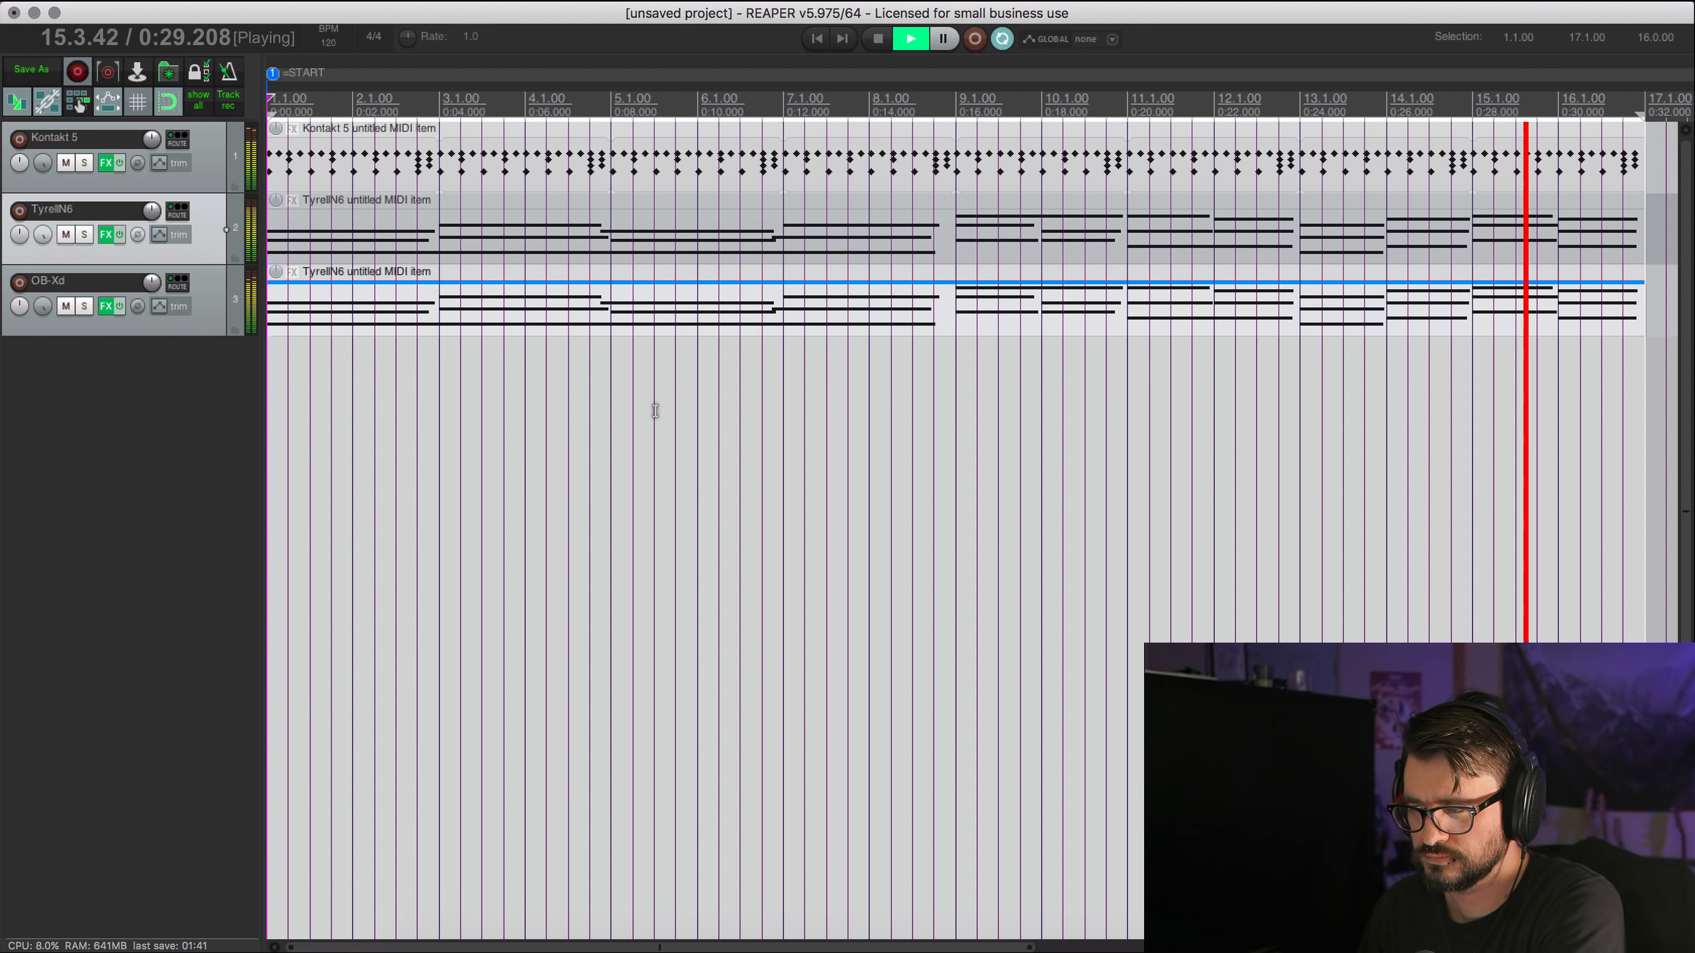
pyautogui.hscroll(3, 656, 410)
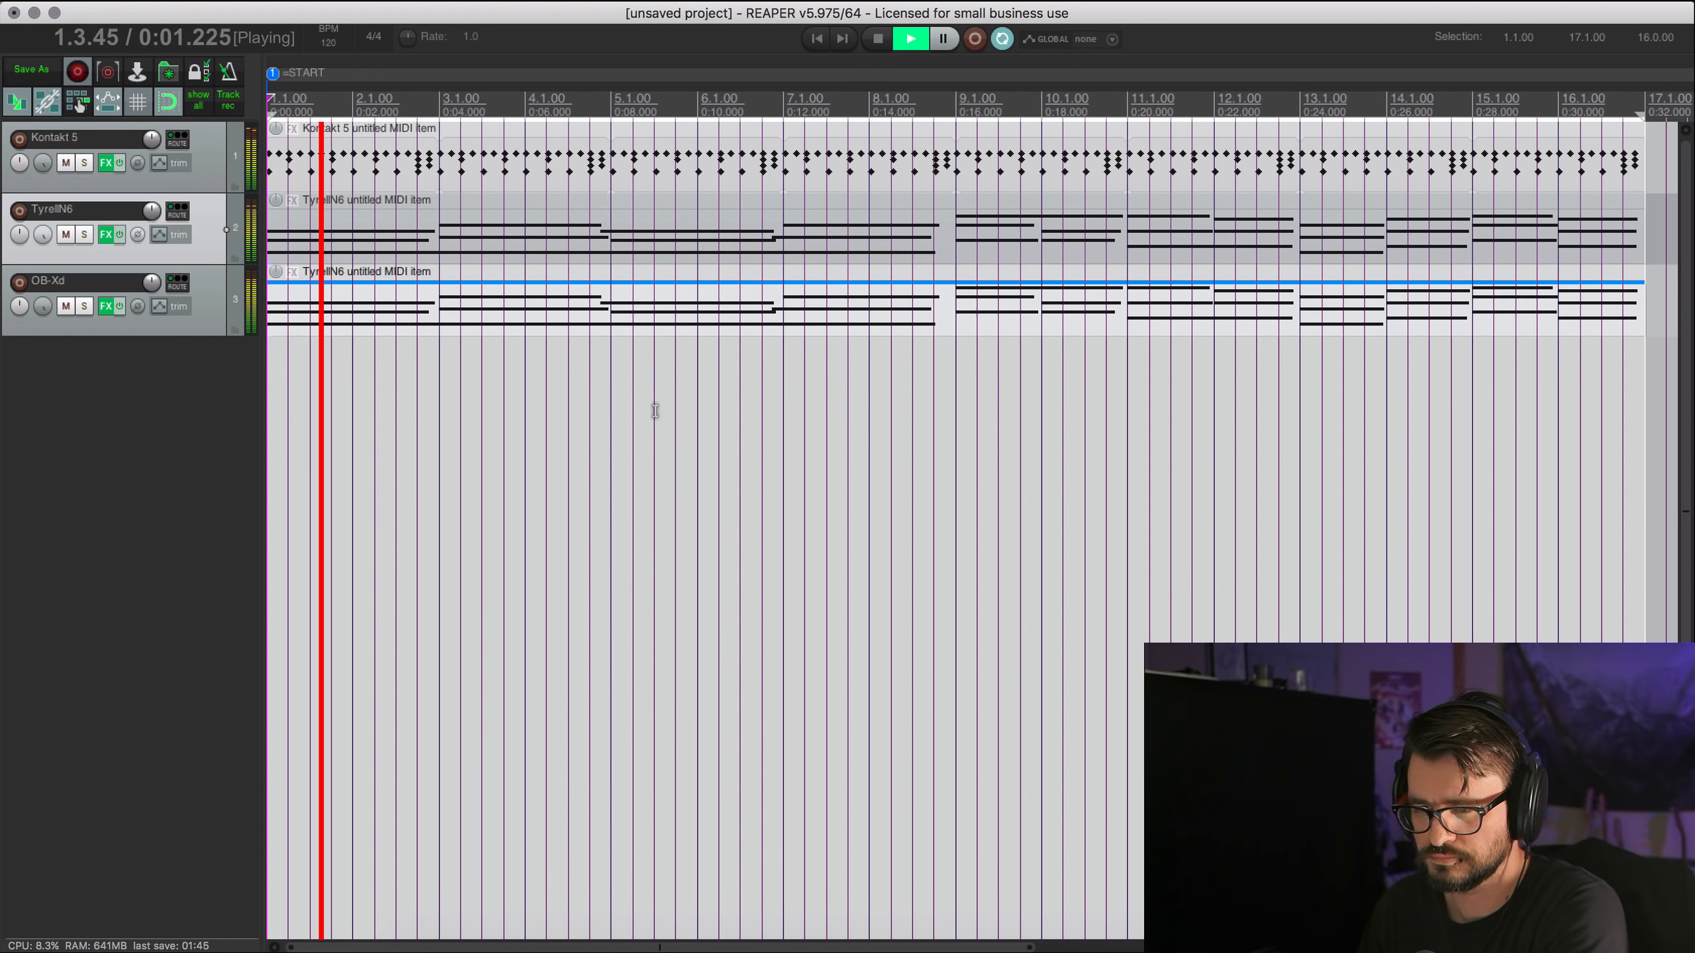
# Insert the Repro (u-he) virtual instrument on a new track below OB-Xd.
pyautogui.rightClick(126, 433)
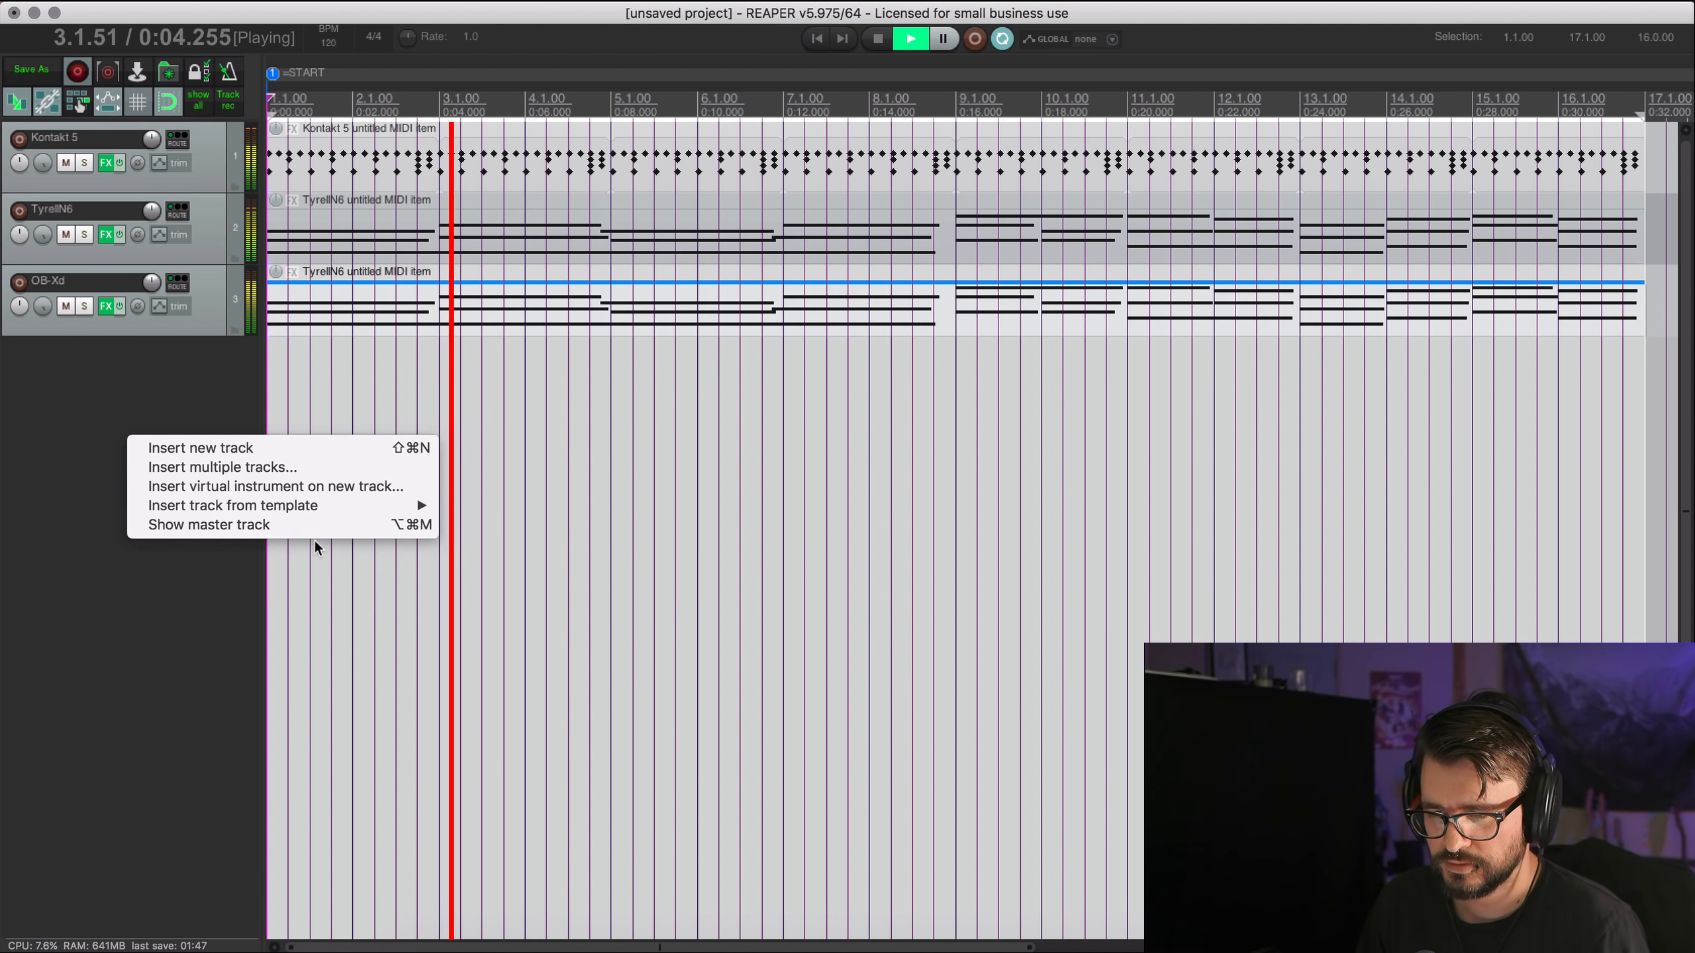
pyautogui.click(321, 487)
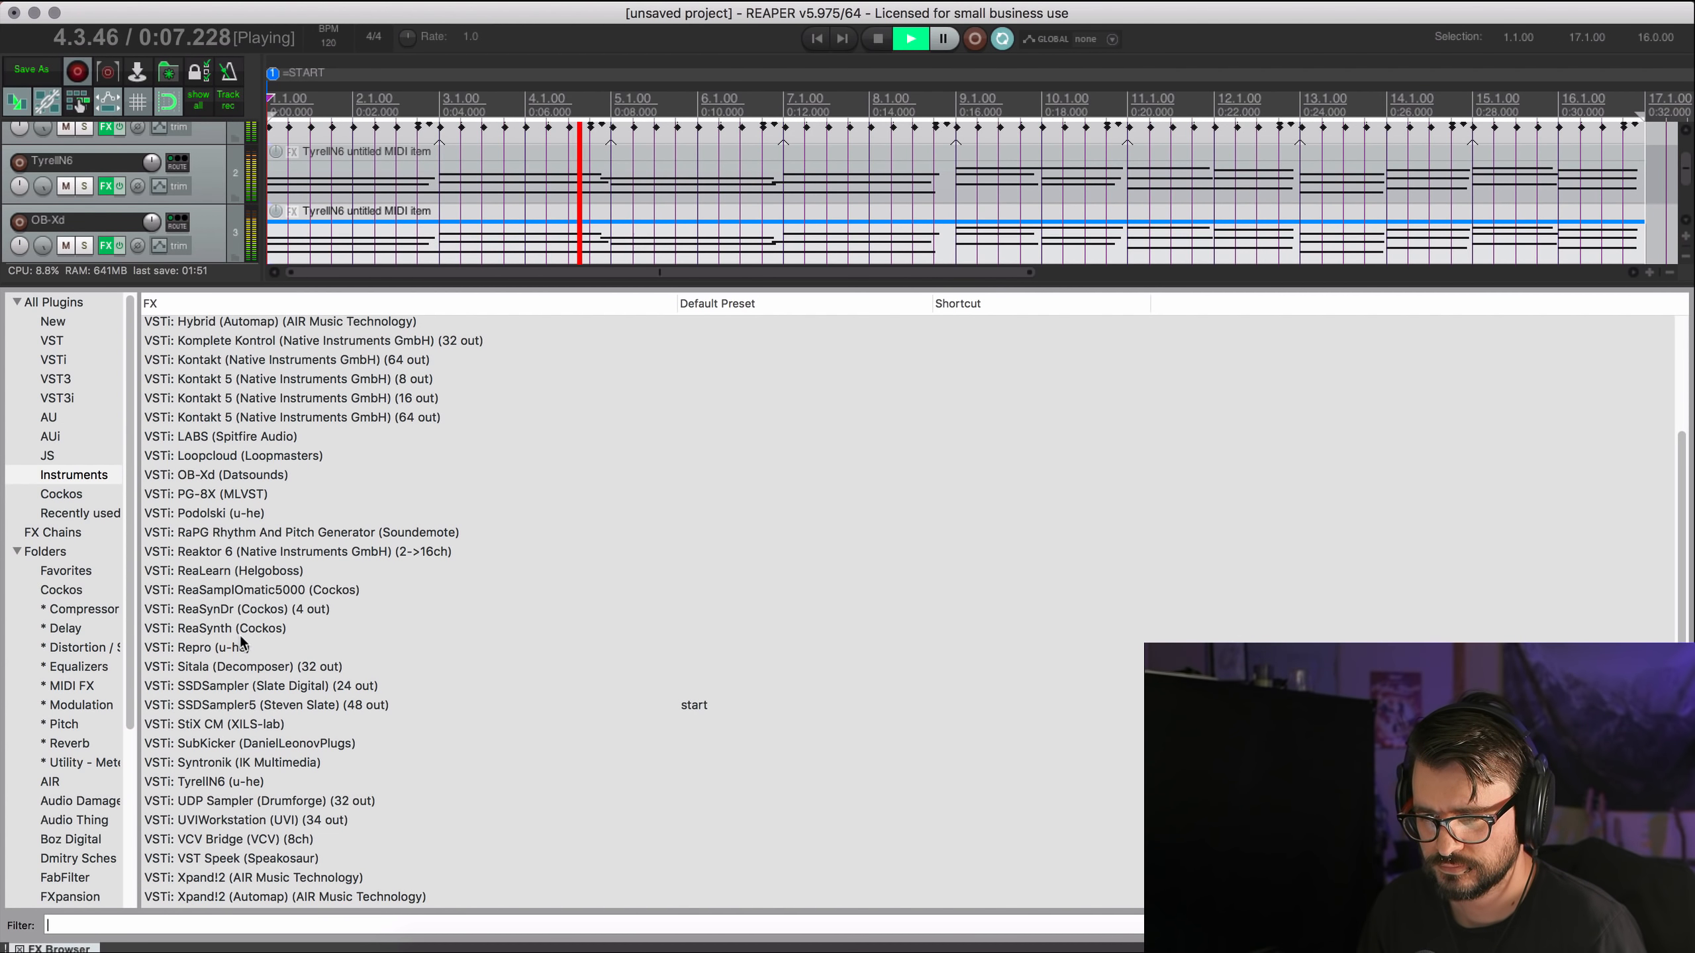
pyautogui.scroll(5, 239, 635)
pyautogui.scroll(-3, 238, 635)
pyautogui.scroll(-5, 238, 636)
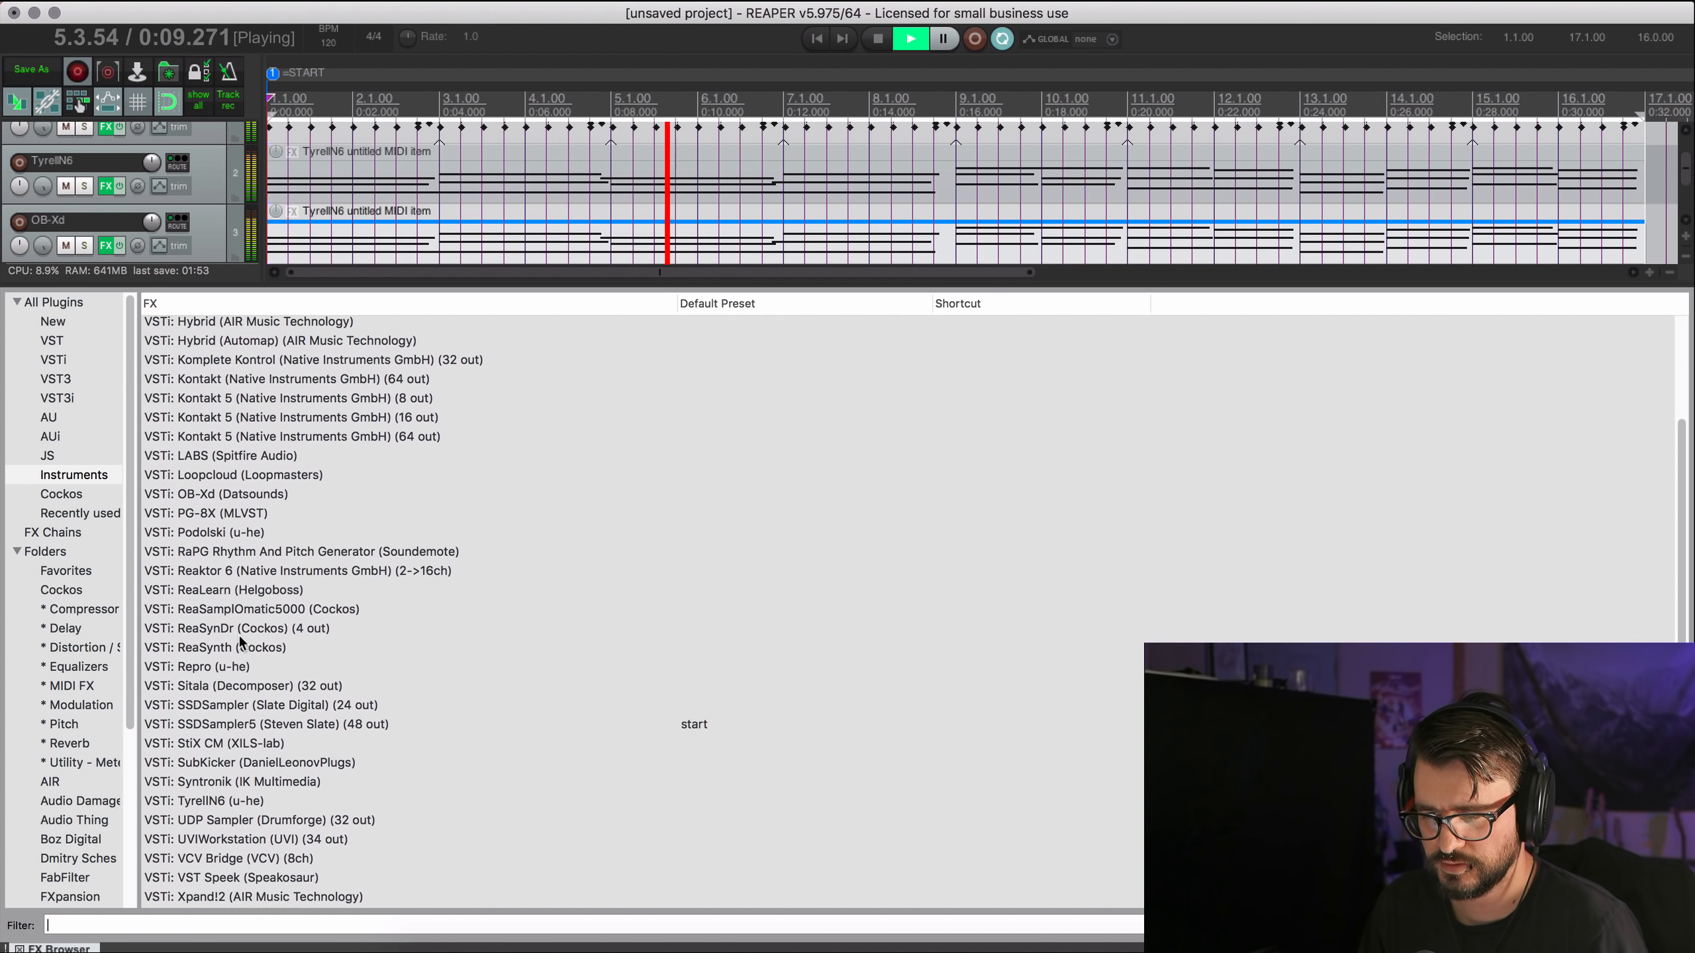
pyautogui.scroll(-1, 238, 636)
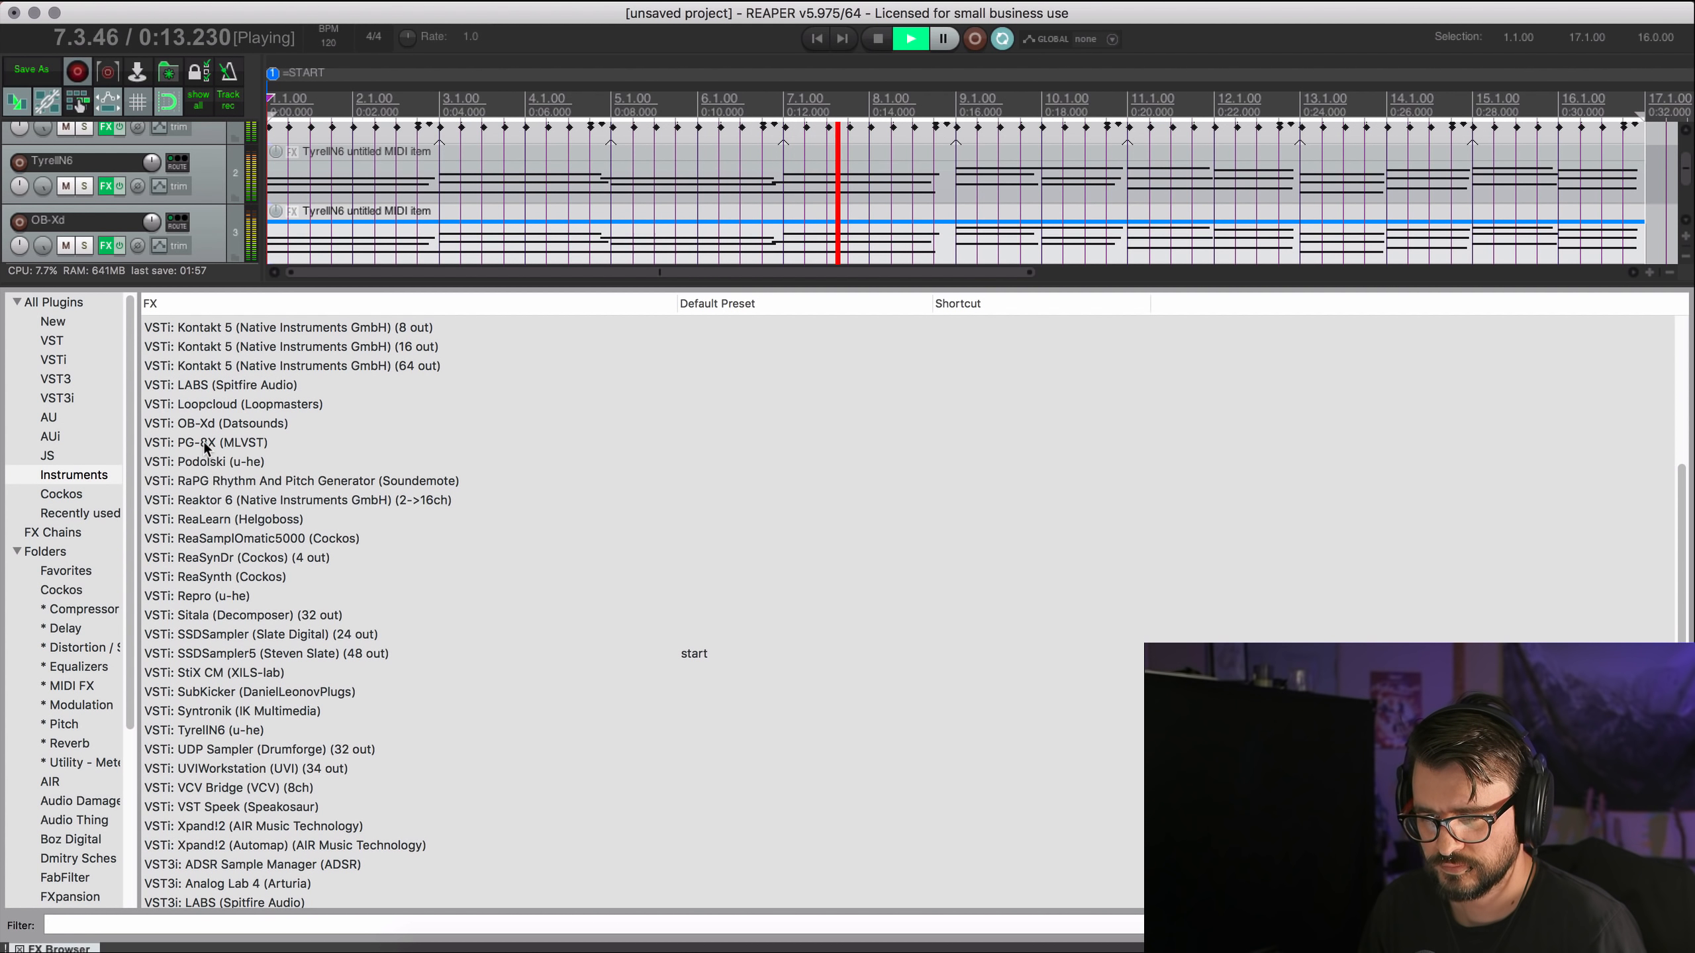
pyautogui.scroll(-1, 204, 443)
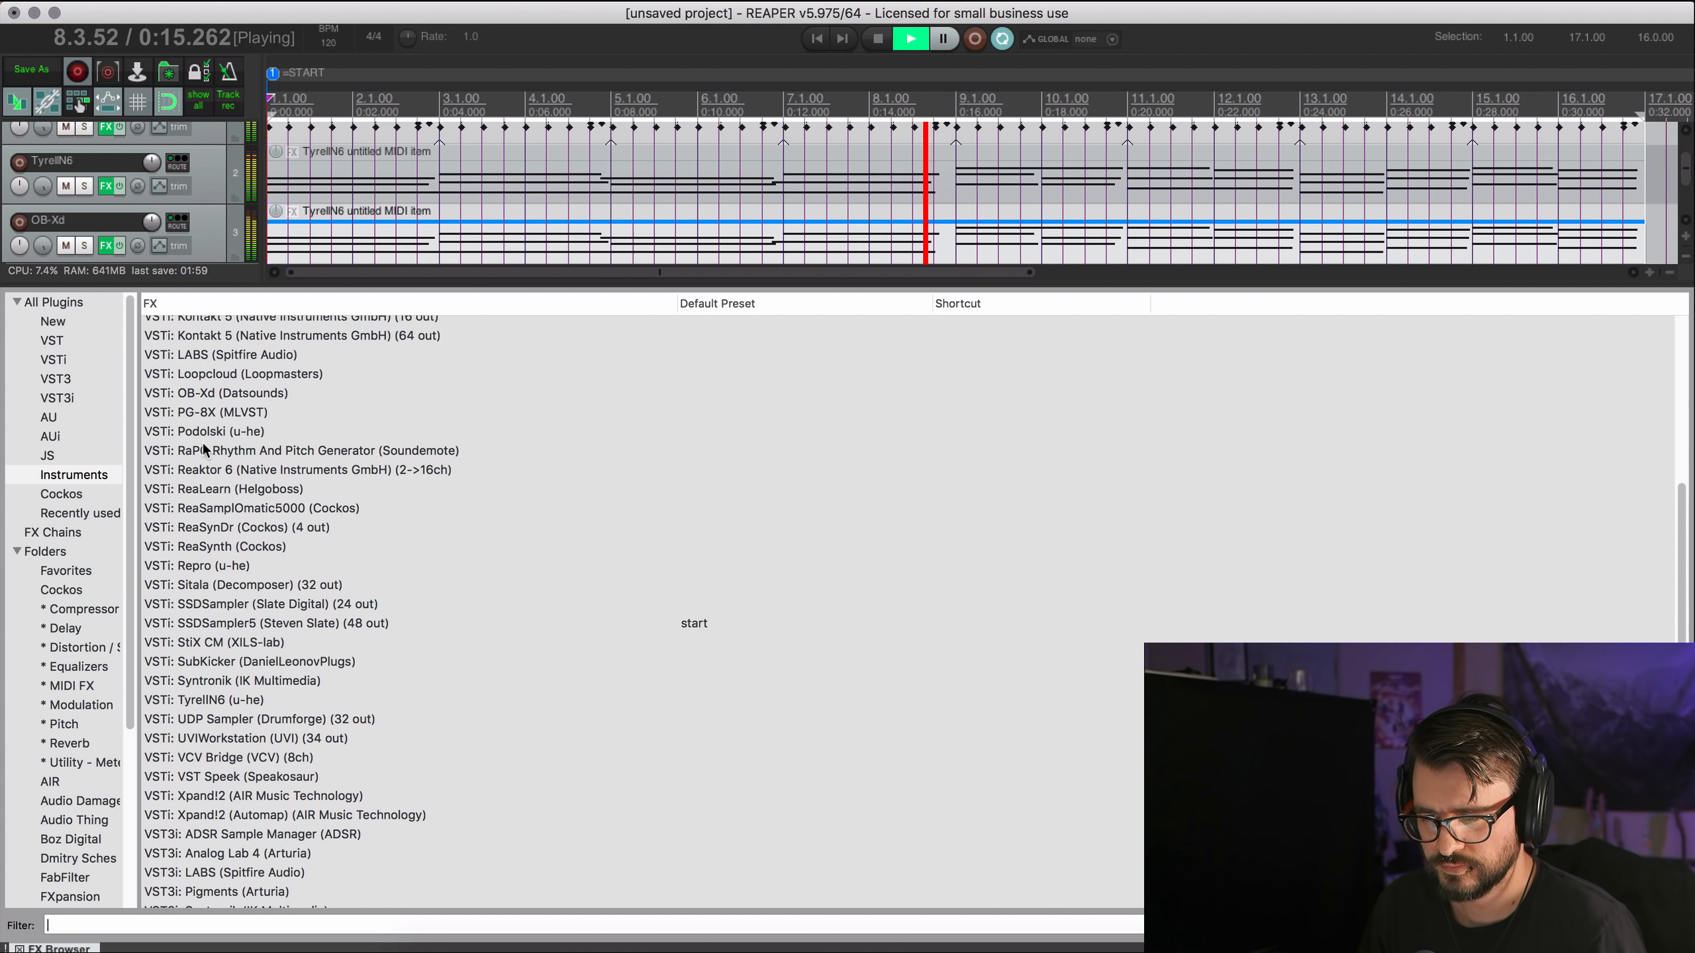
pyautogui.scroll(-2, 204, 446)
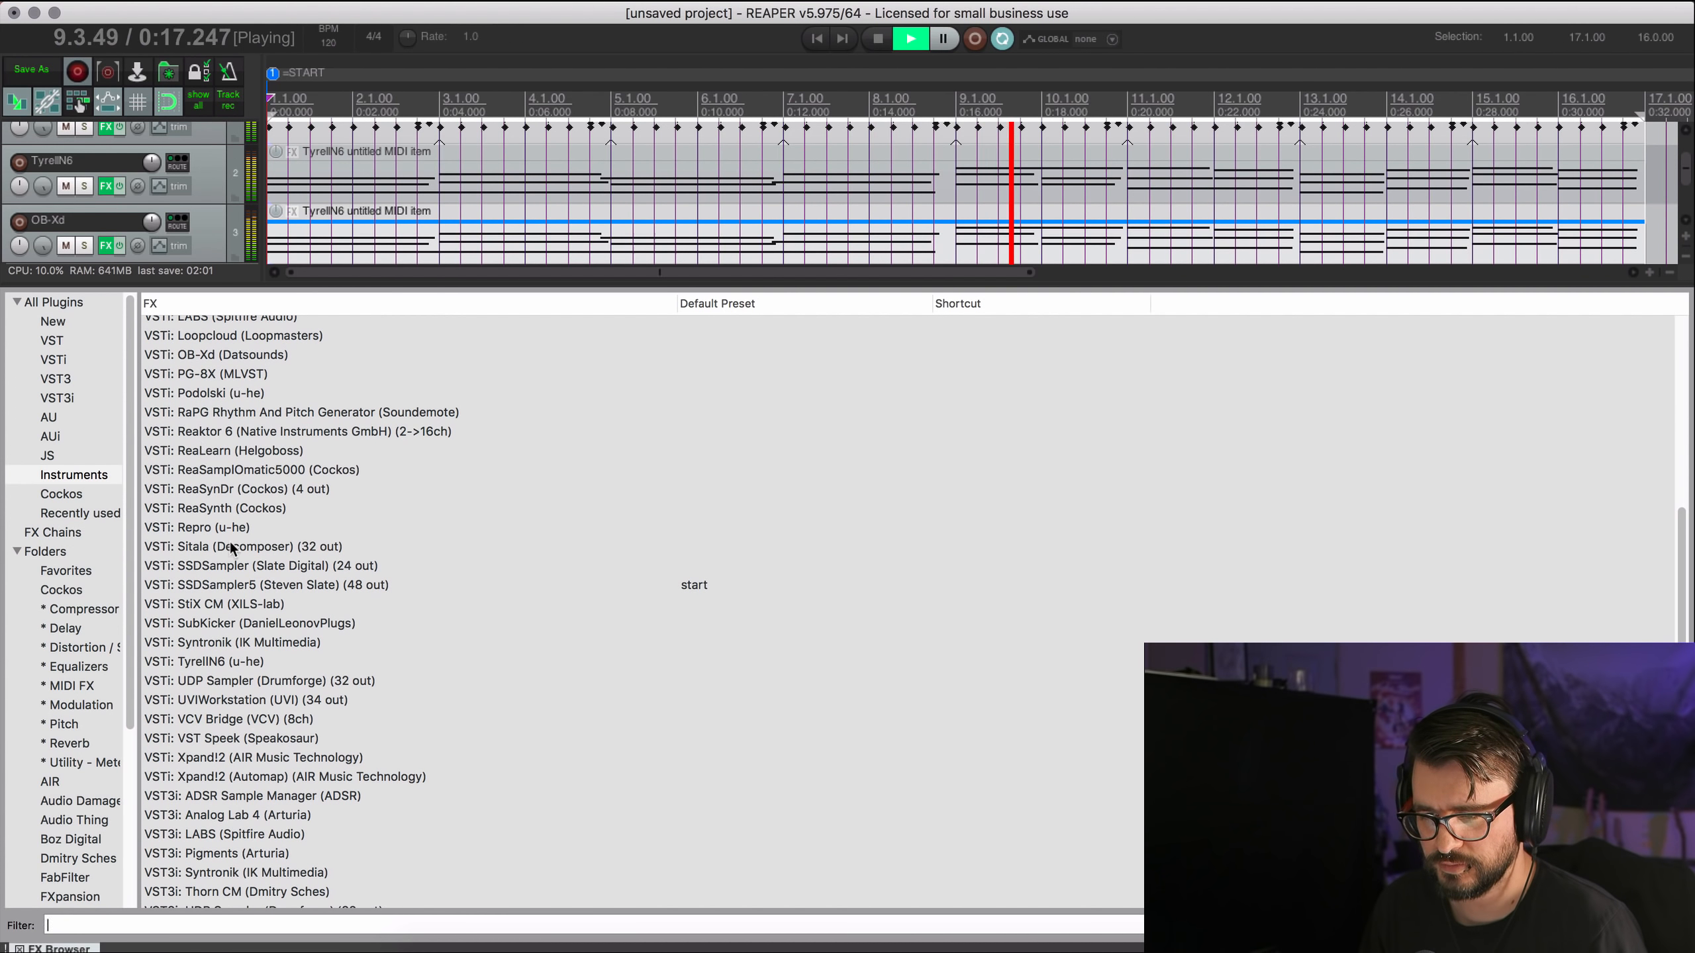
pyautogui.doubleClick(223, 527)
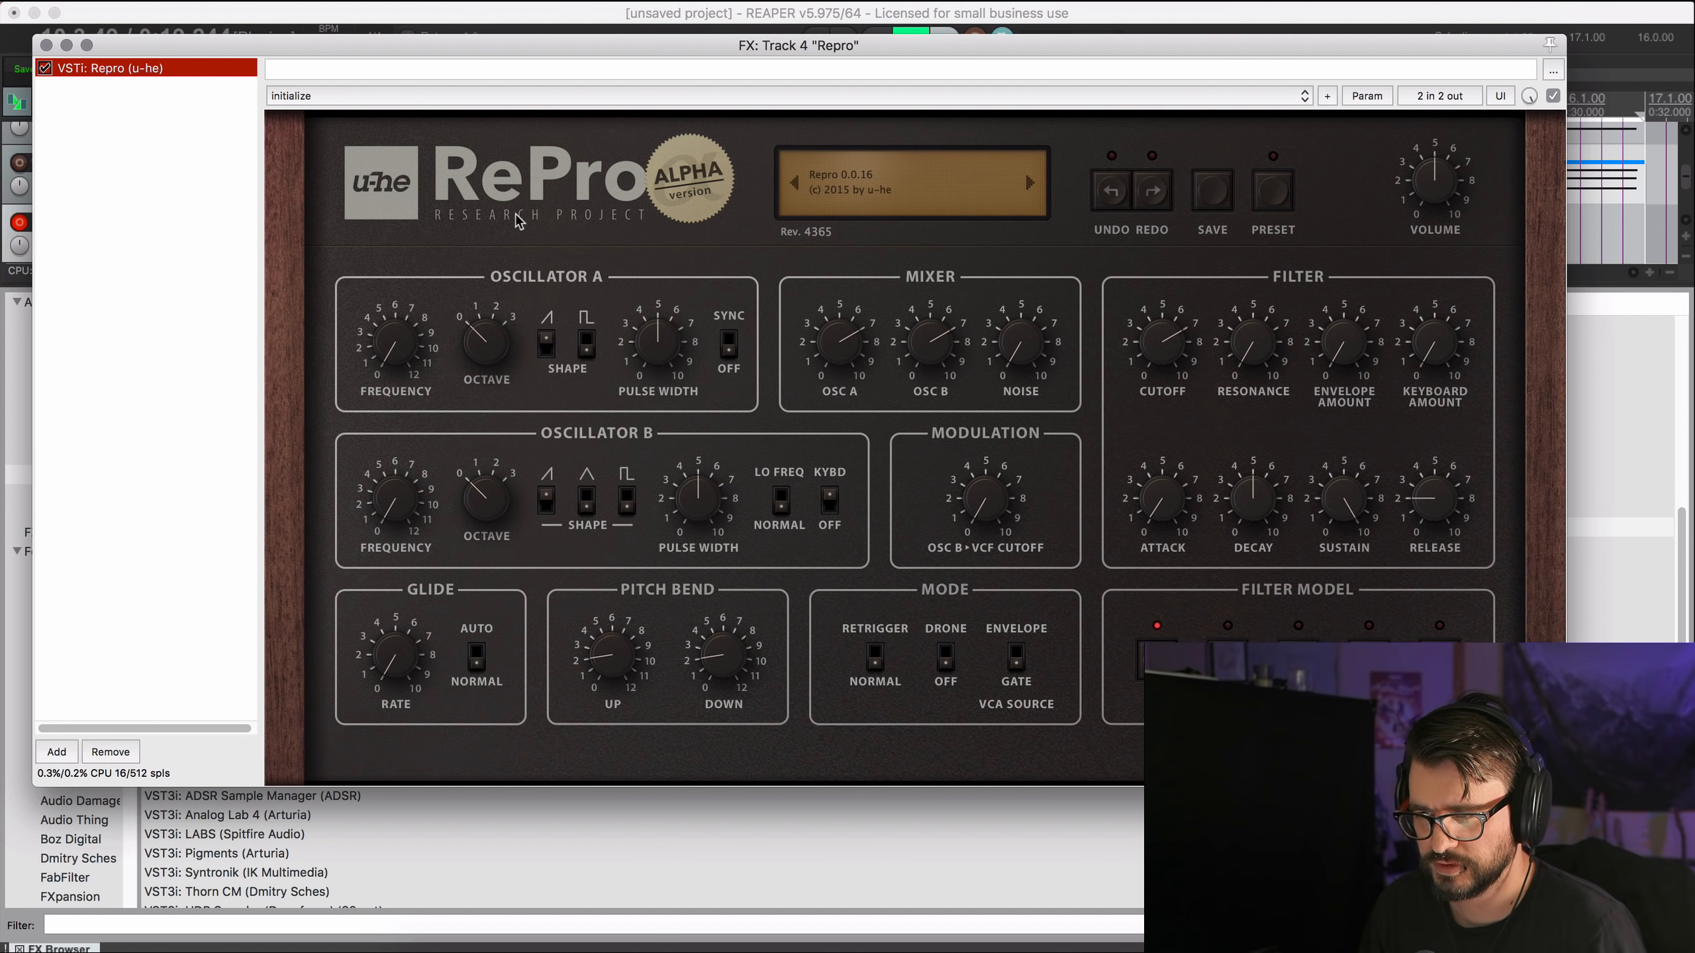
# Open Repro's preset browser, go to the named user preset folder and load the Bass - Bassic preset.
pyautogui.rightClick(819, 188)
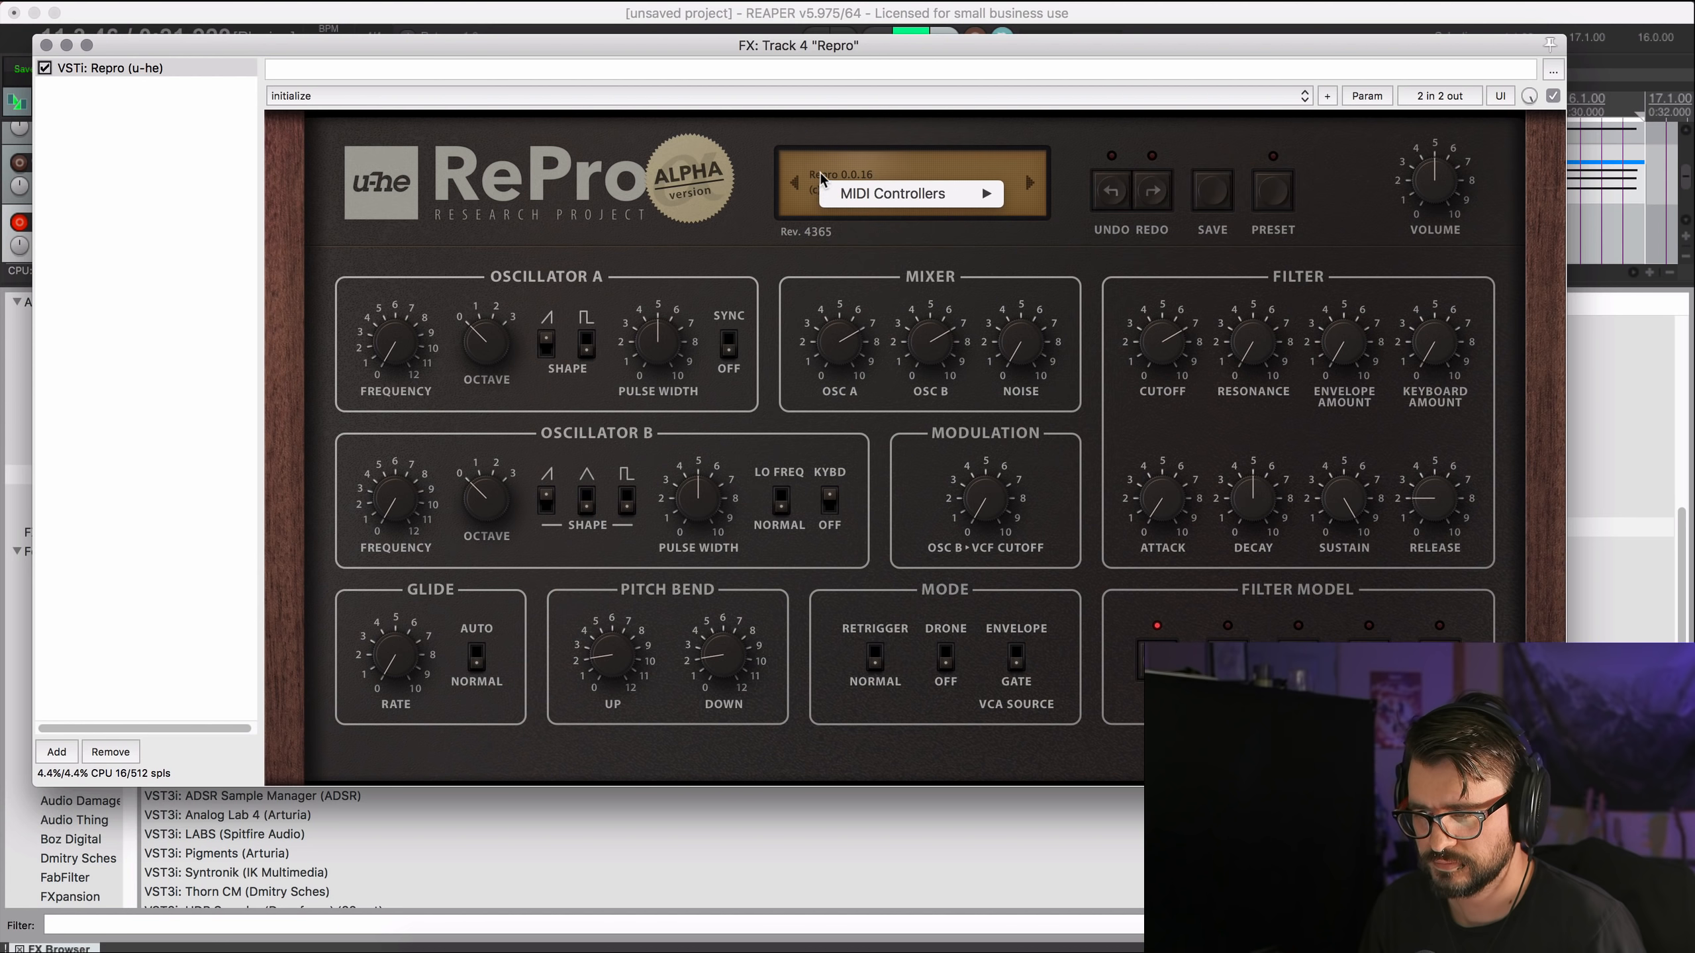
pyautogui.click(784, 162)
pyautogui.click(462, 99)
pyautogui.click(983, 200)
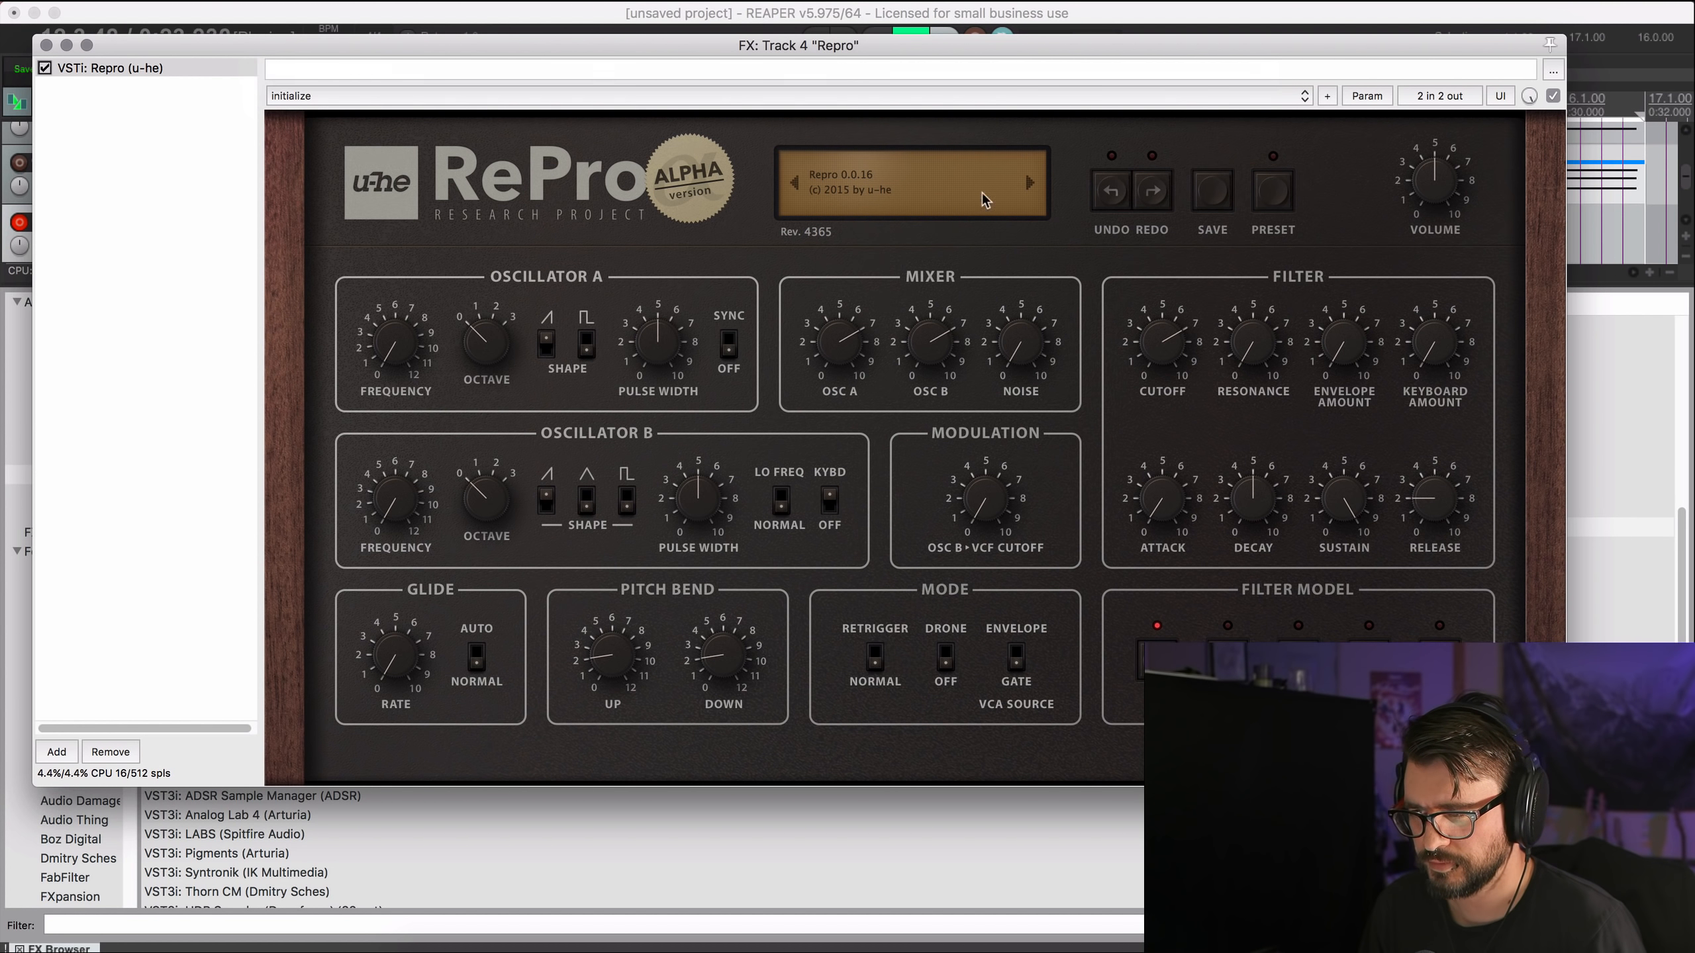
pyautogui.click(1272, 191)
pyautogui.click(422, 352)
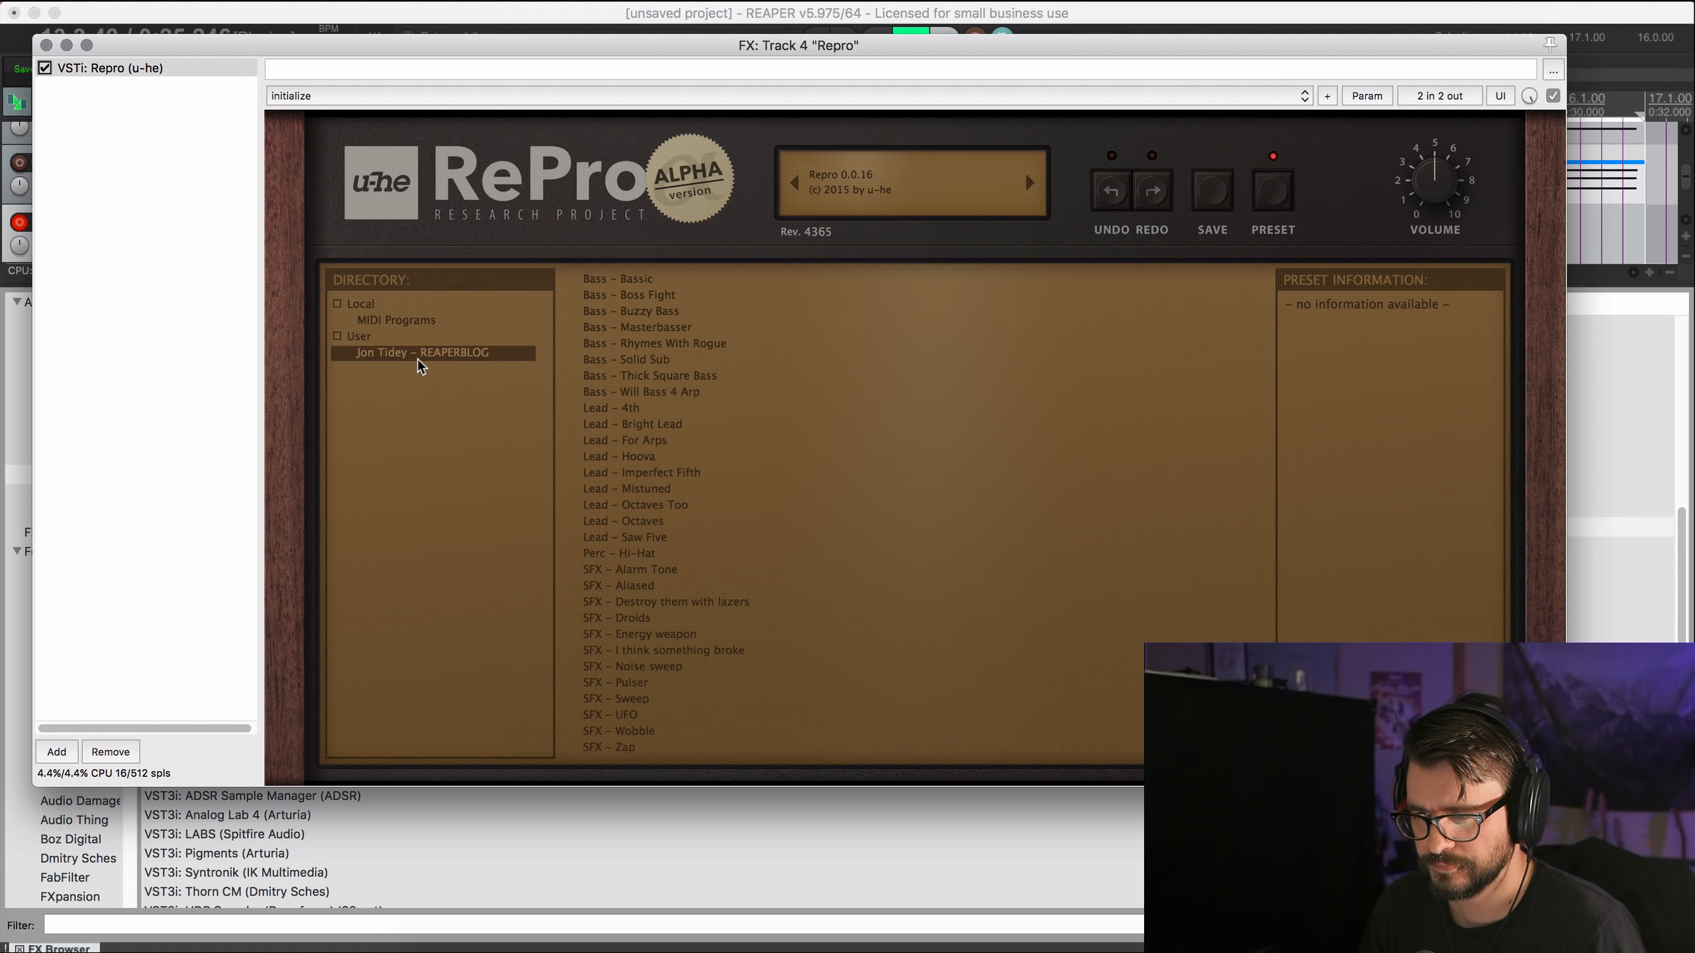
pyautogui.click(664, 280)
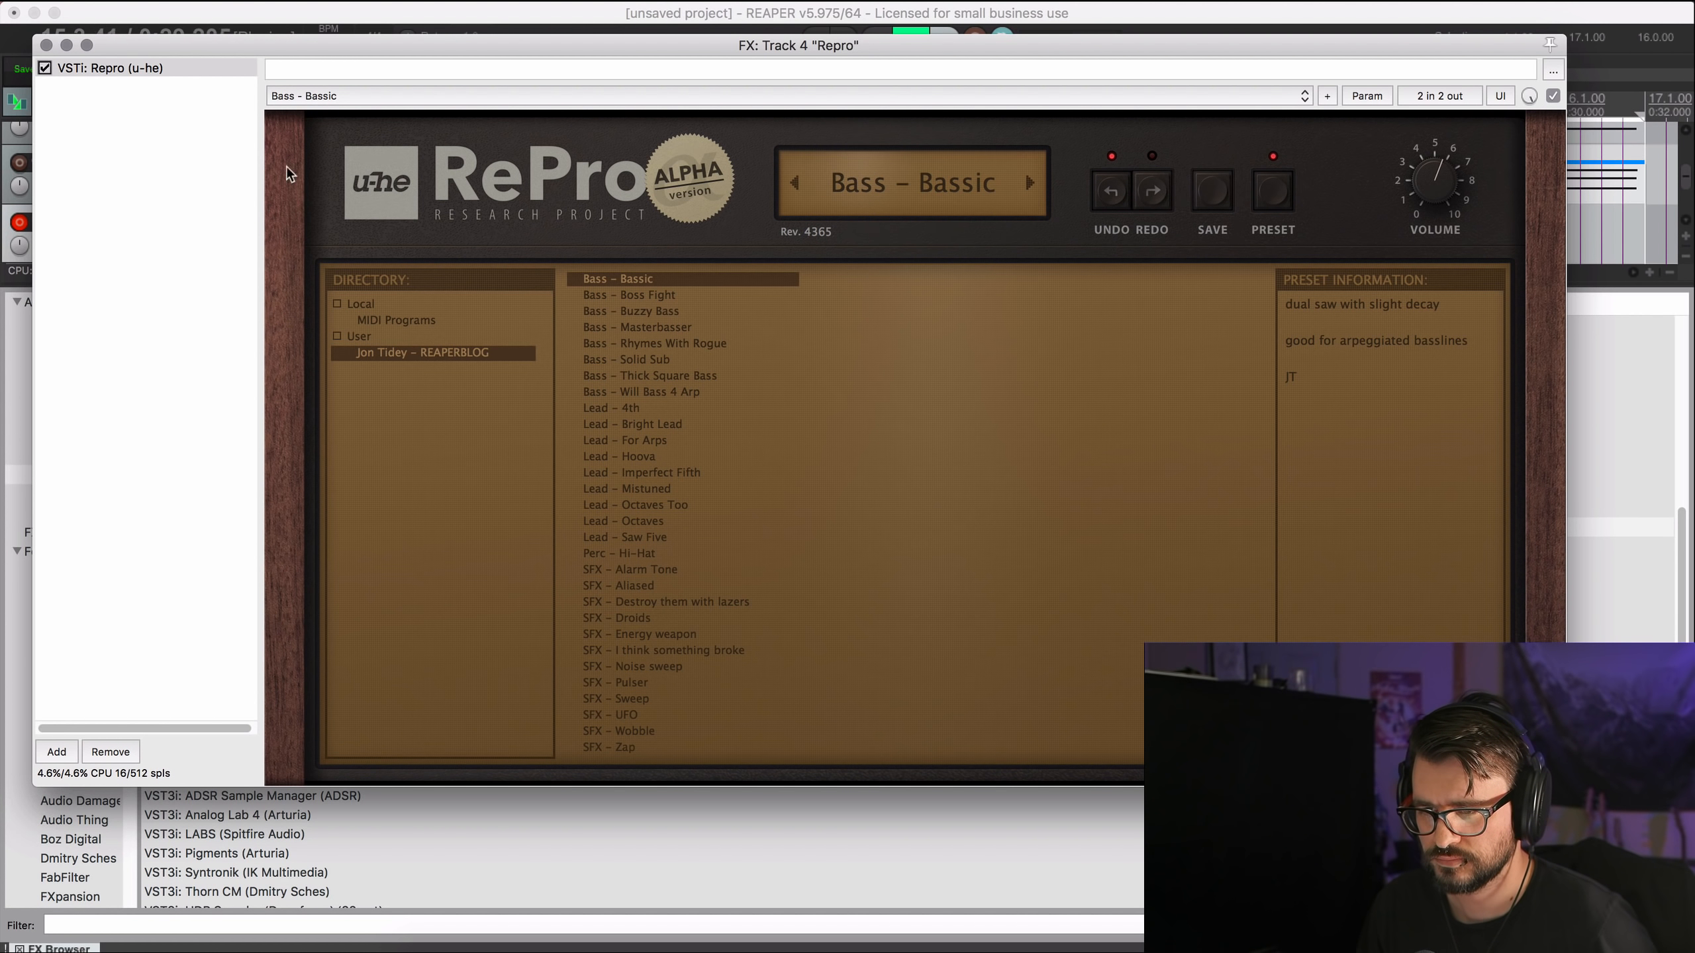
# Audition Repro's bass presets from Boss Fight through Will Bass 4 Arp against the playing tracks.
pyautogui.click(656, 296)
pyautogui.click(656, 311)
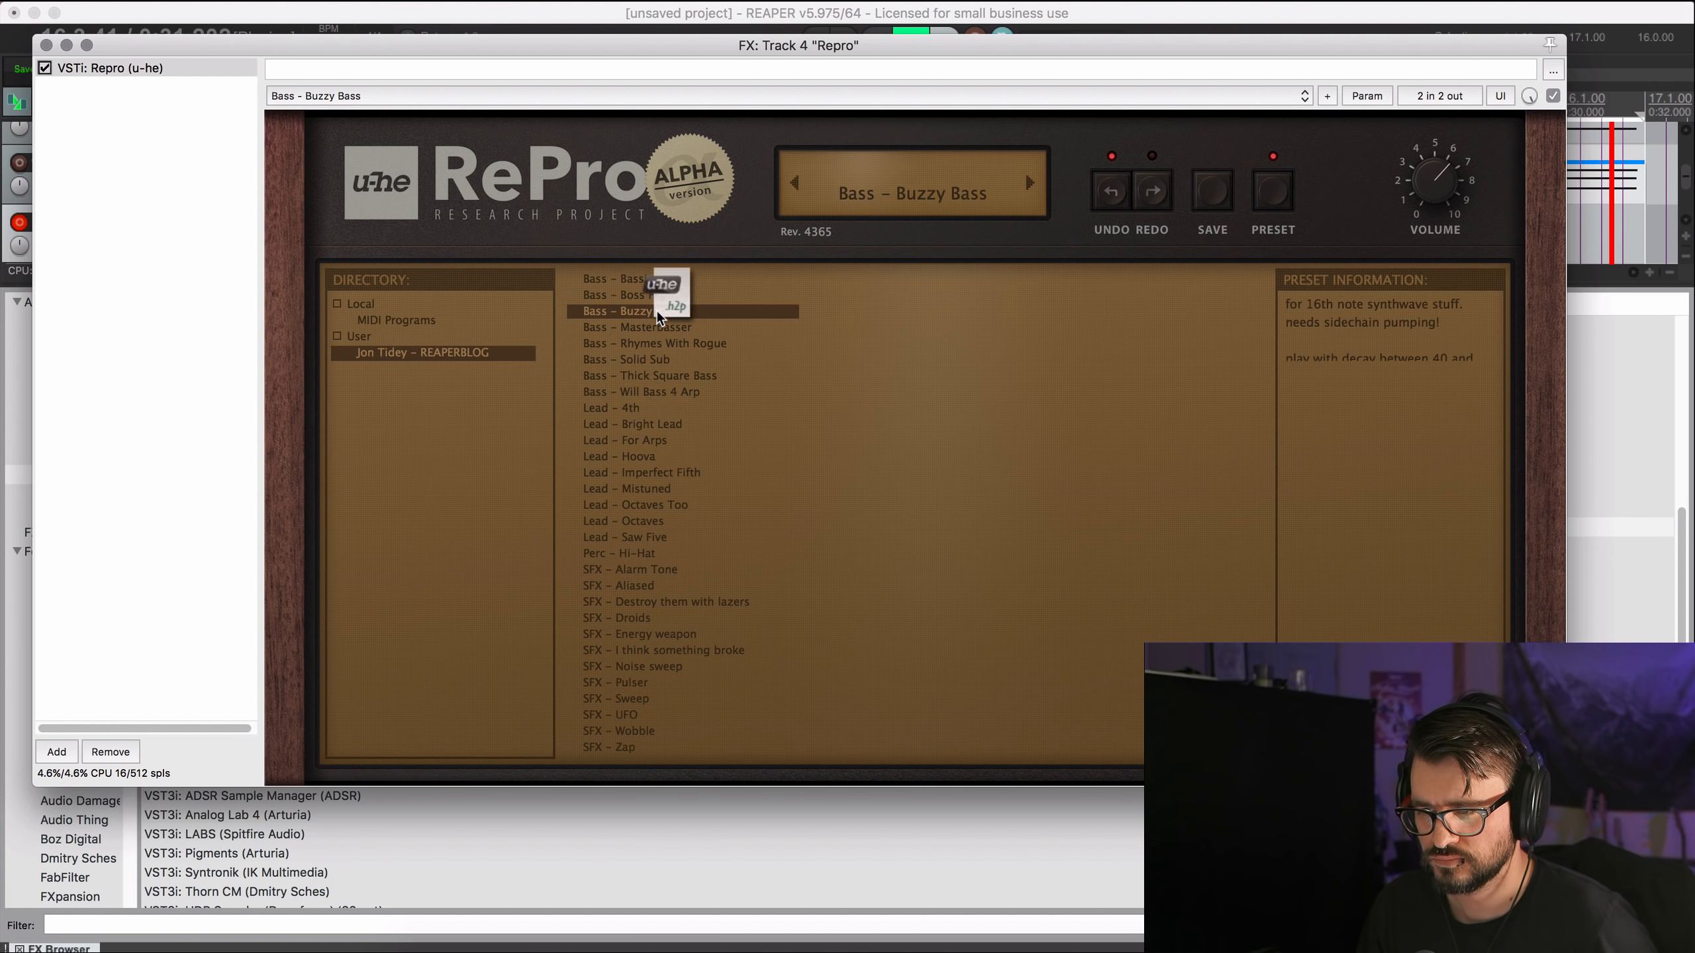
pyautogui.click(667, 326)
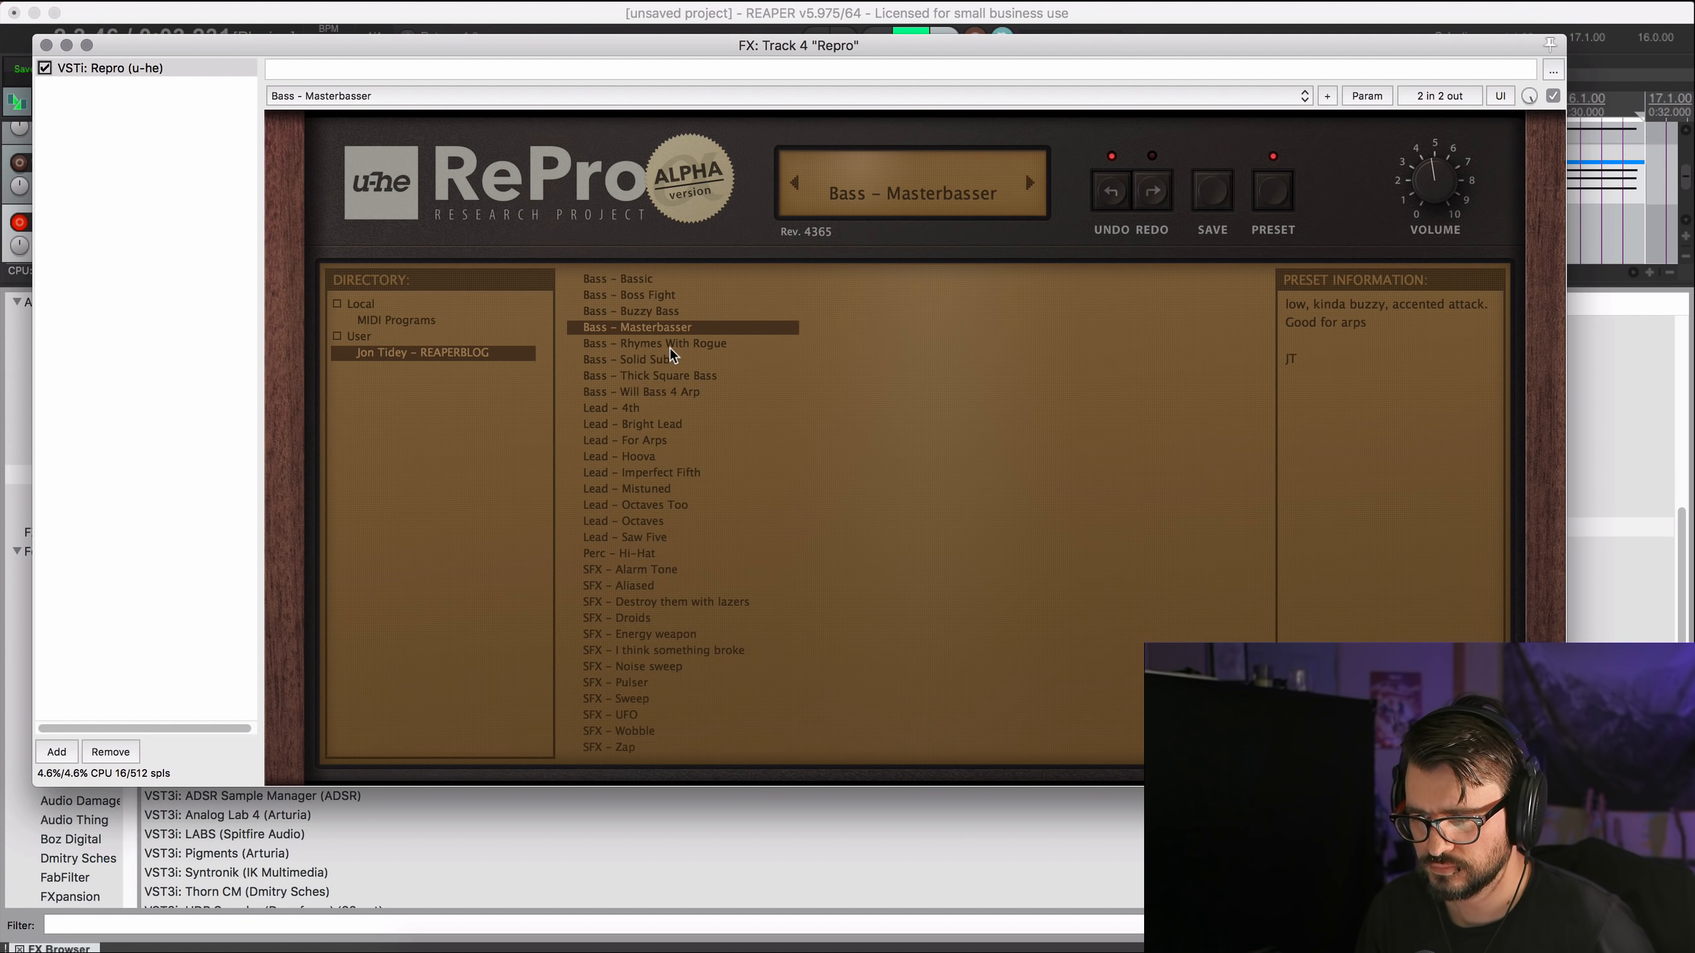
pyautogui.click(668, 353)
pyautogui.click(706, 344)
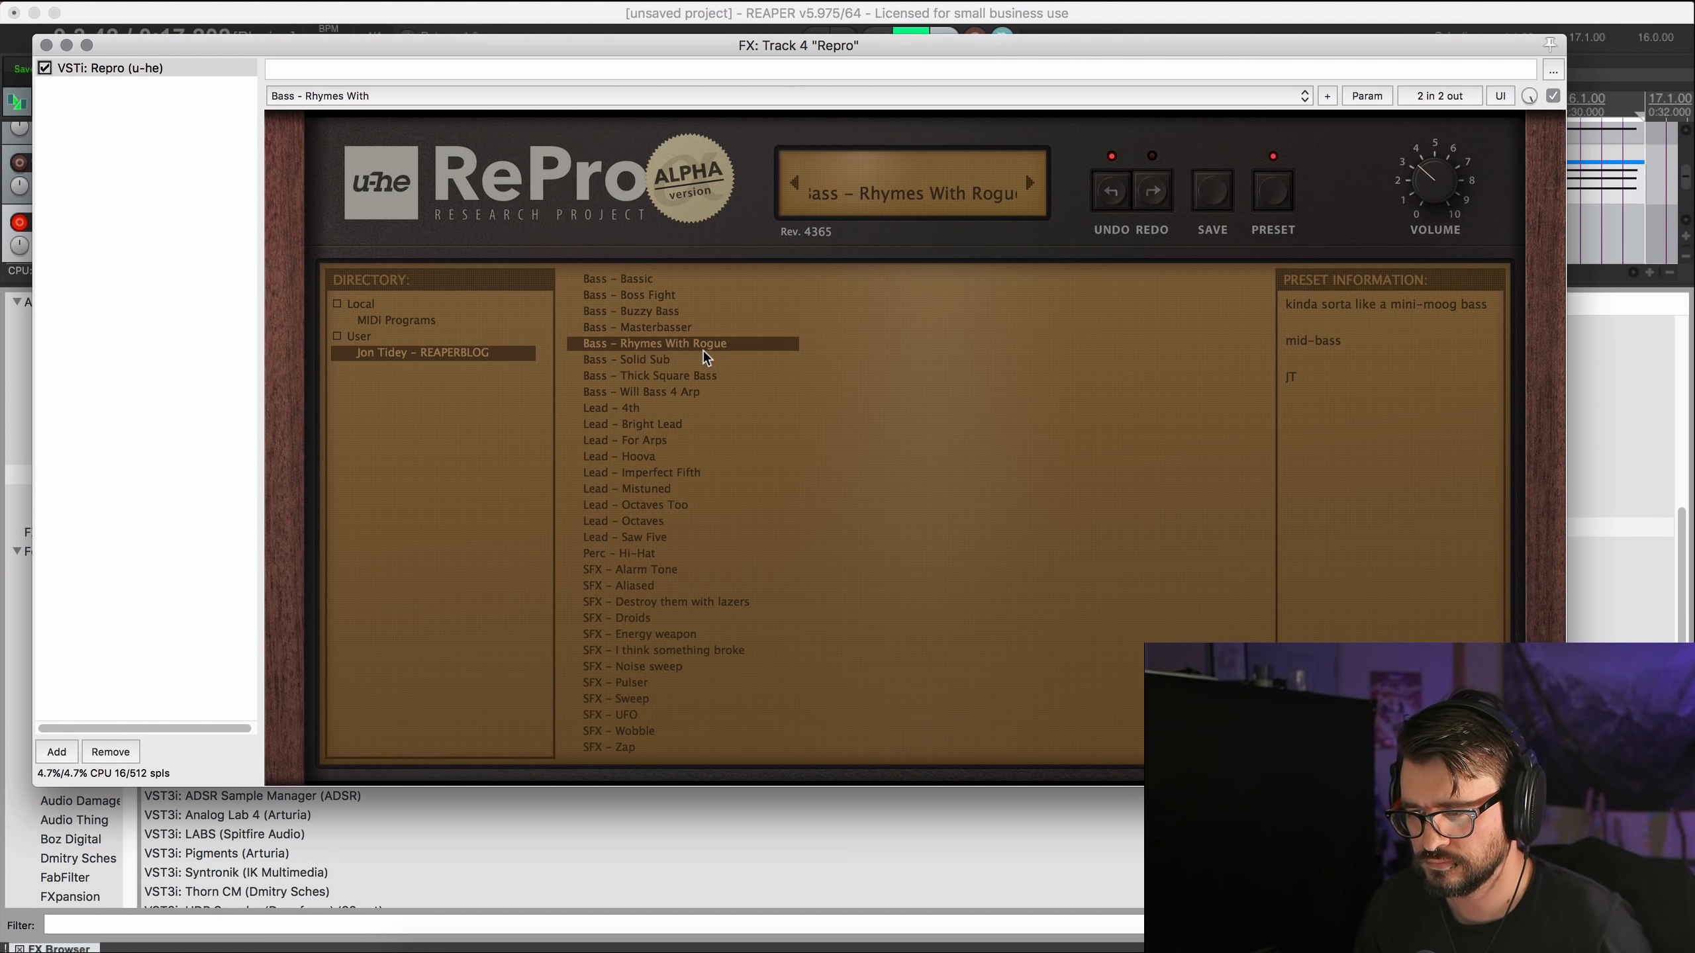
pyautogui.click(699, 360)
pyautogui.moveTo(702, 376); pyautogui.dragTo(707, 380)
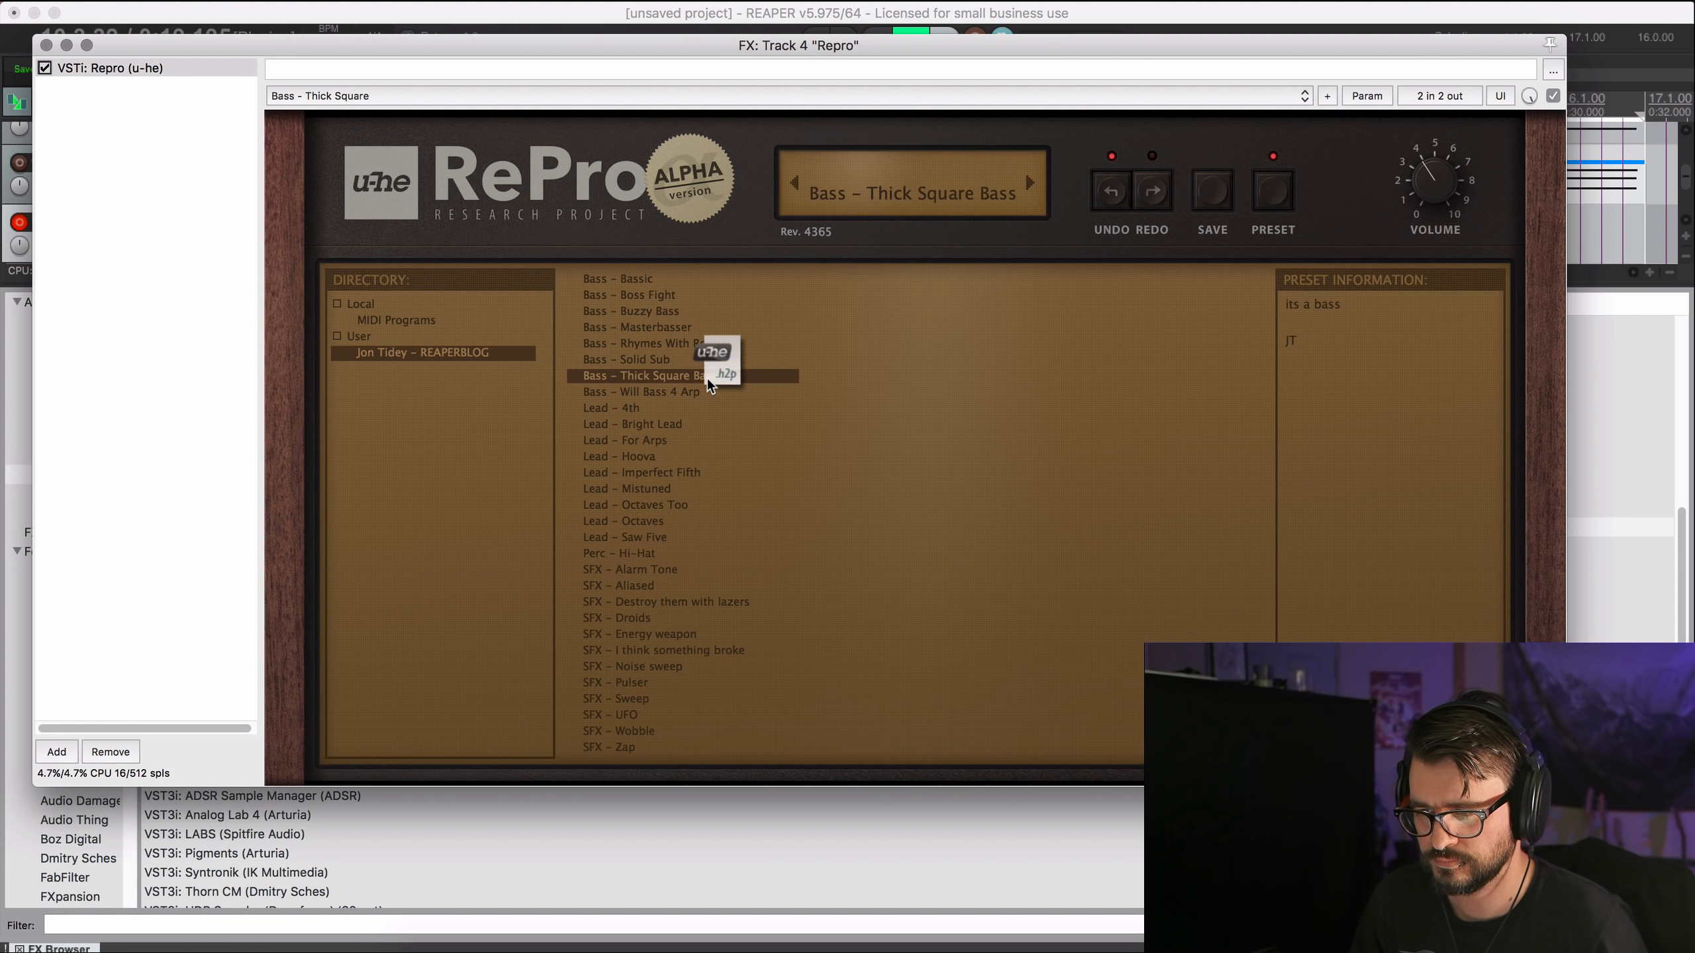
pyautogui.click(702, 388)
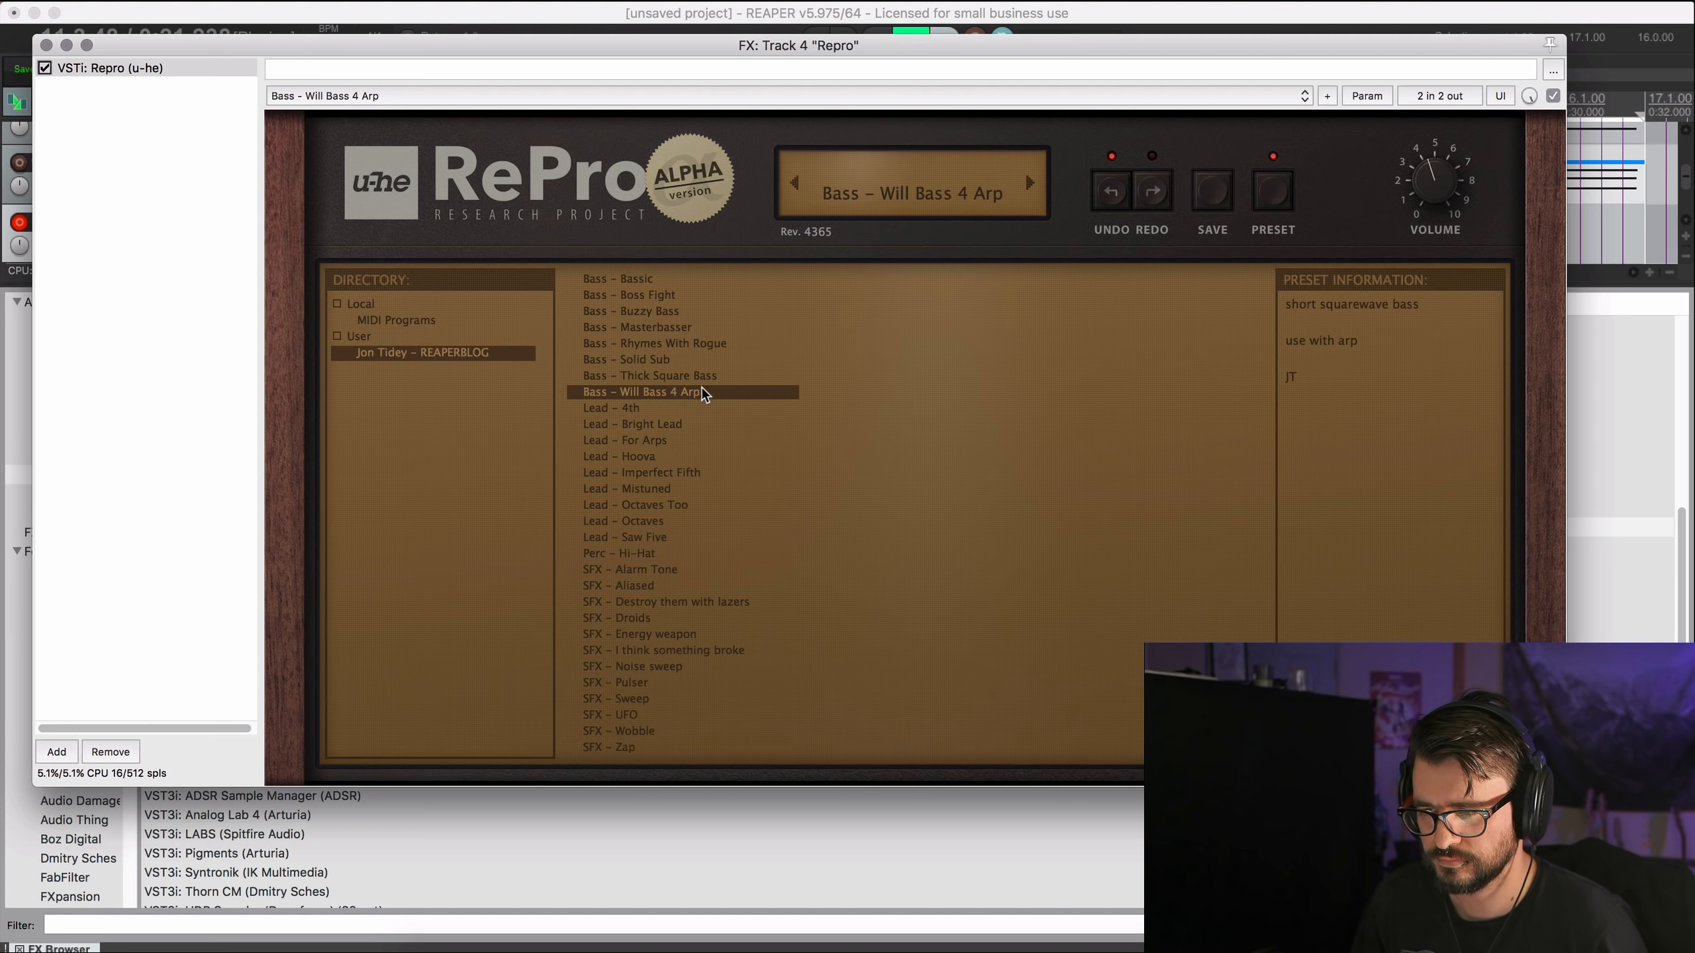
# Audition Repro's Lead - Bright Lead, Perc - Hi-Hat, Lead - Octaves and Lead - Saw Five presets.
pyautogui.click(685, 425)
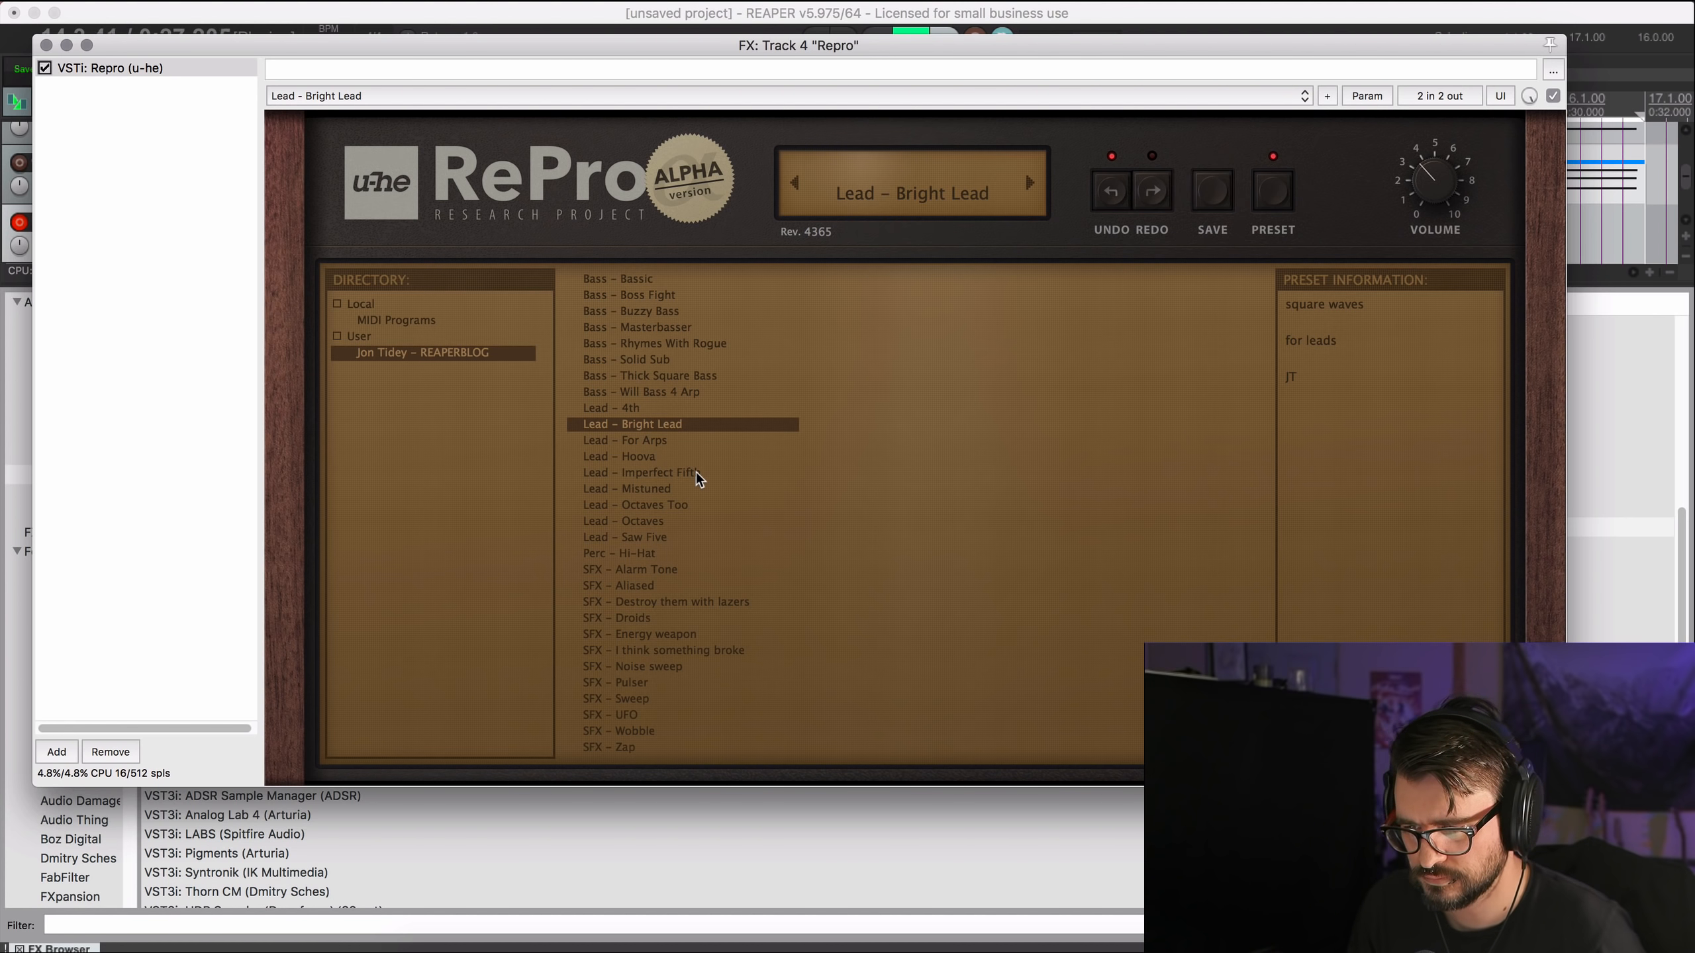
pyautogui.click(662, 555)
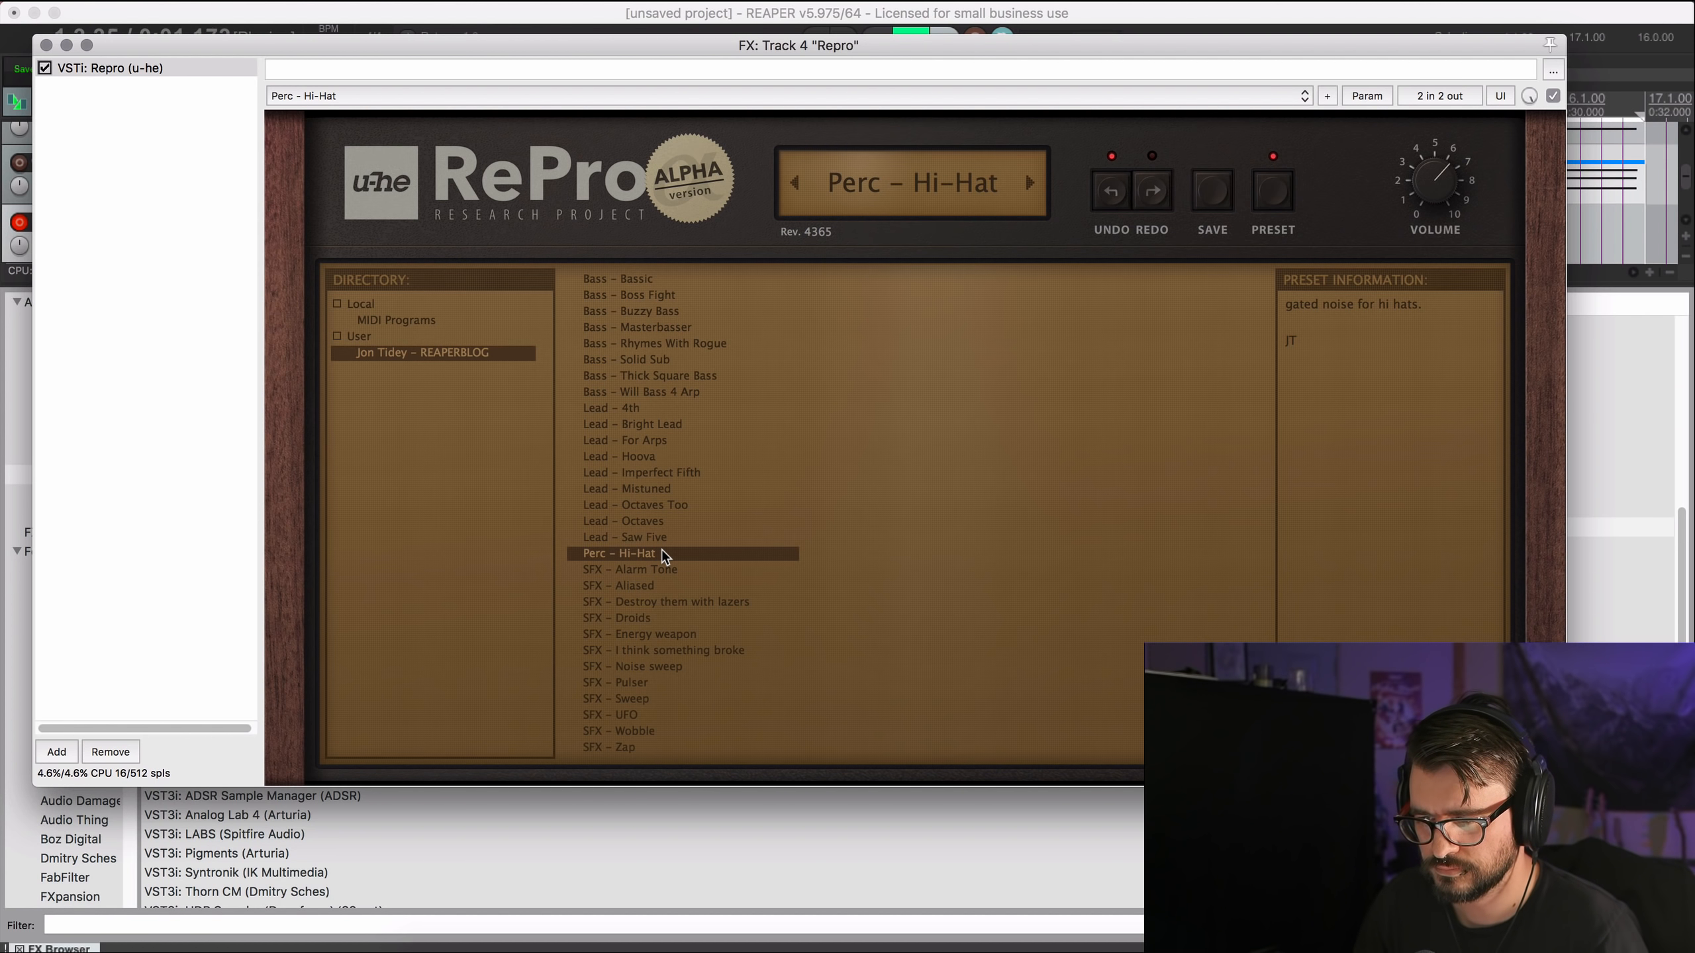
pyautogui.click(711, 510)
pyautogui.click(688, 521)
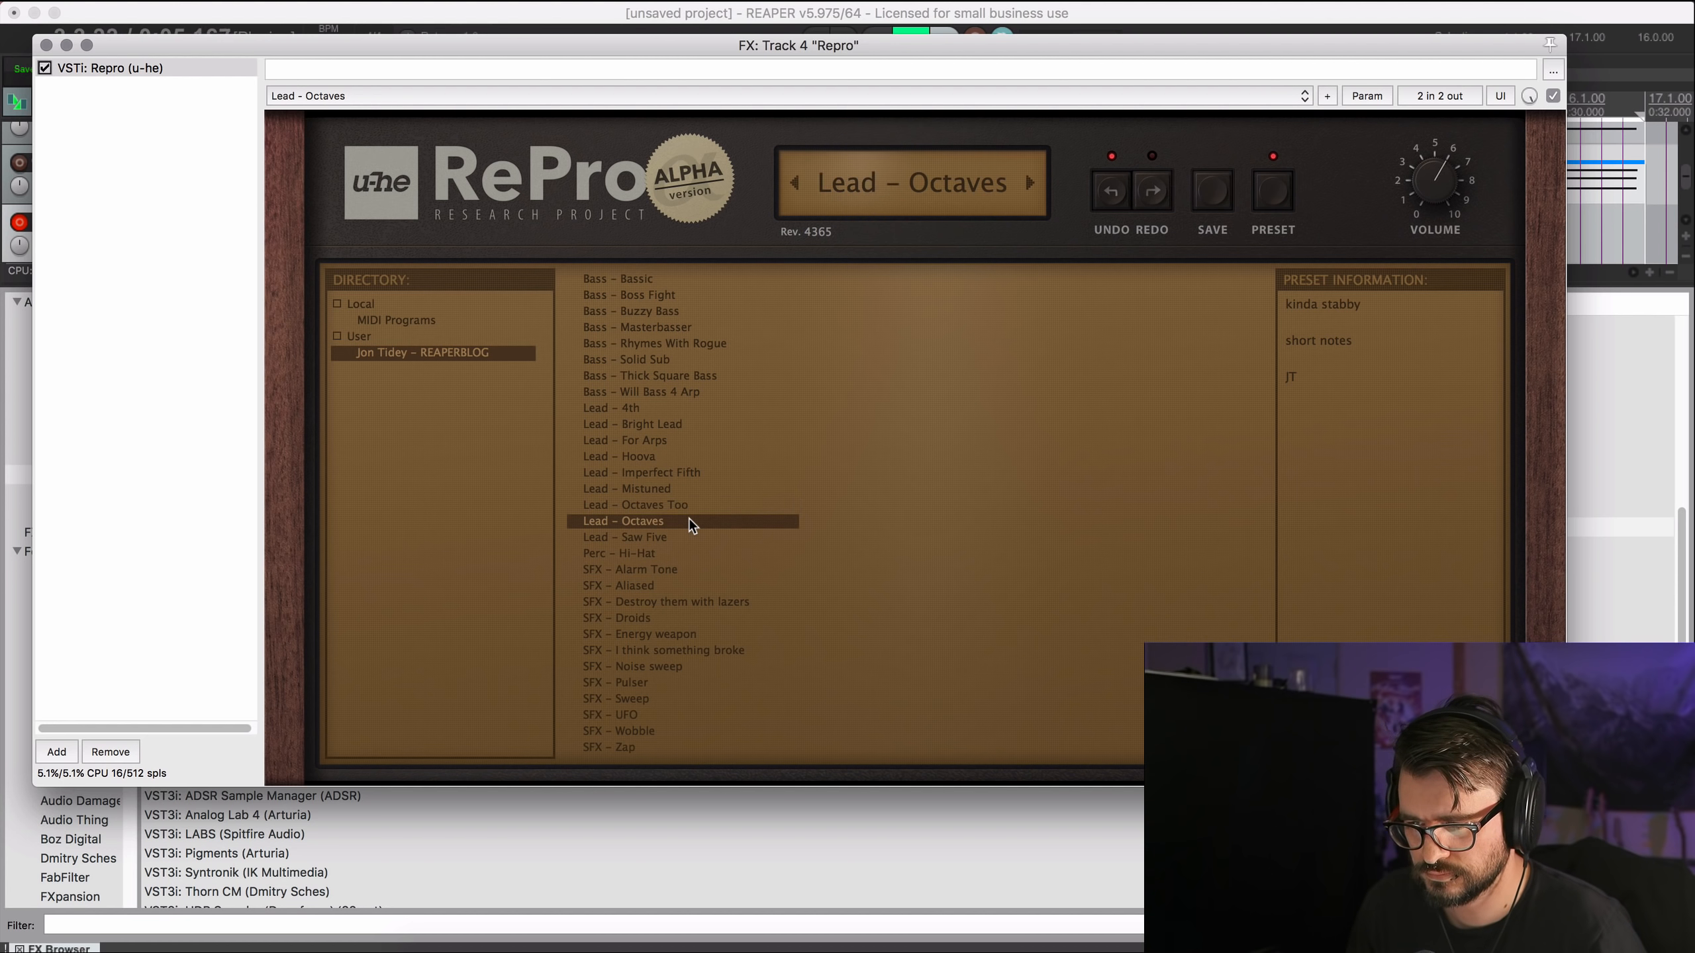
pyautogui.click(678, 531)
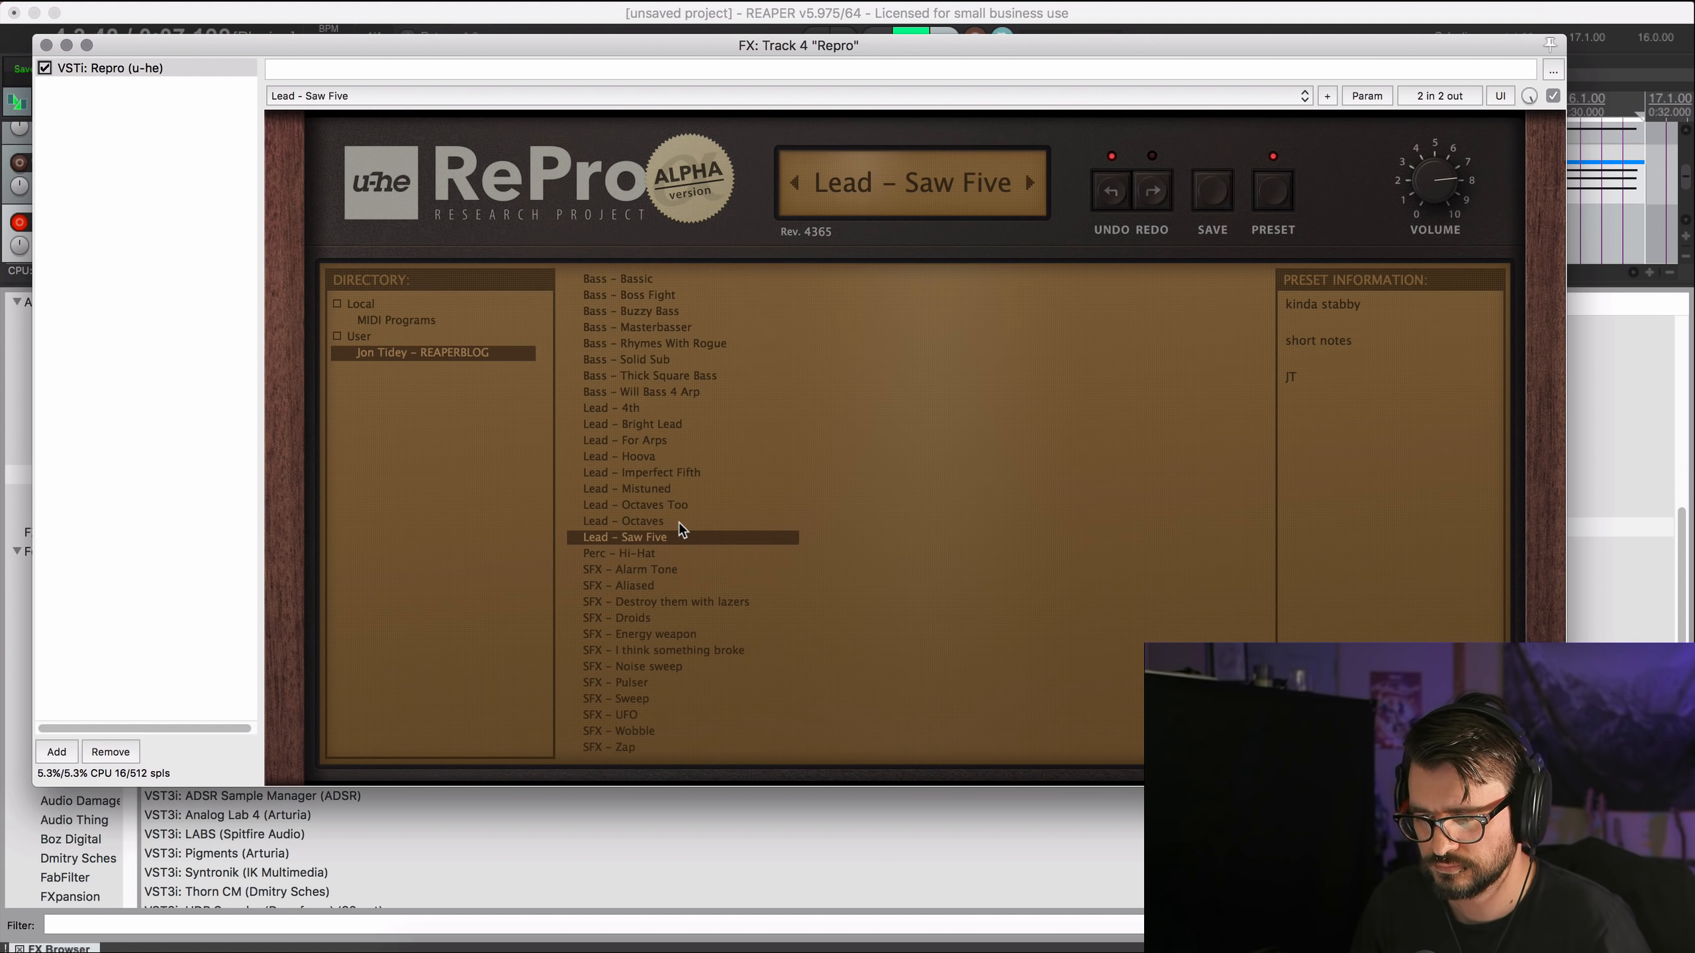
pyautogui.click(678, 522)
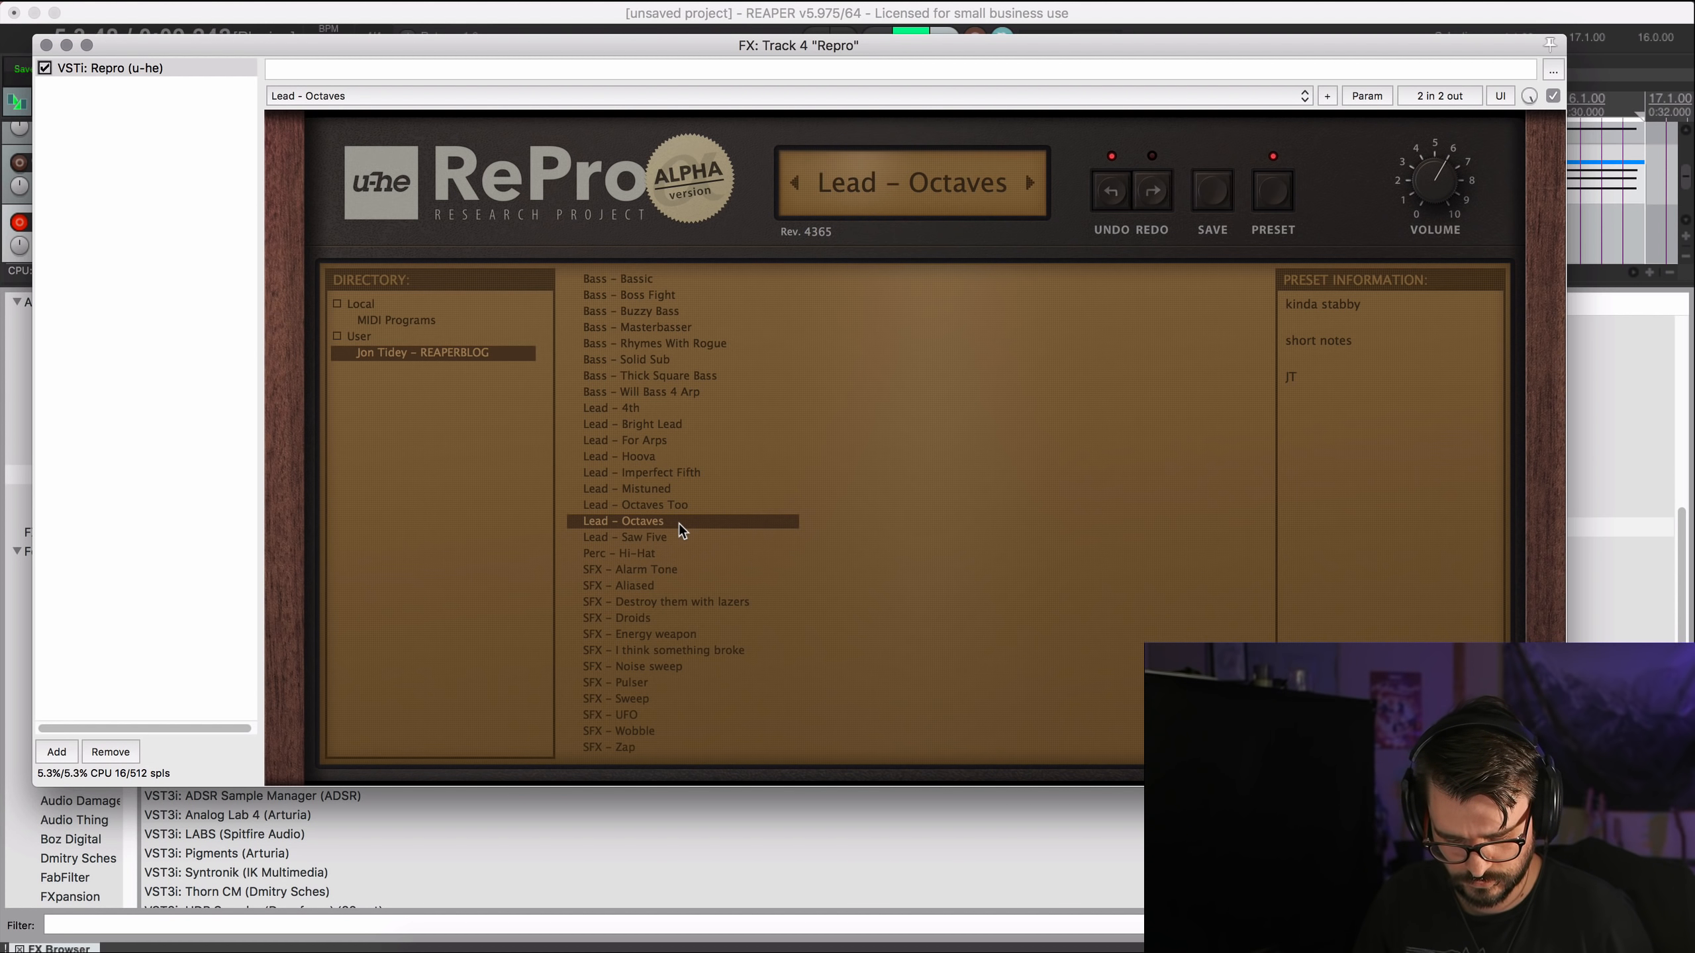
# Load Repro's Bass - Rhymes With Rogue preset after trying Solid Sub, and close the plugin window and FX browser.
pyautogui.click(677, 357)
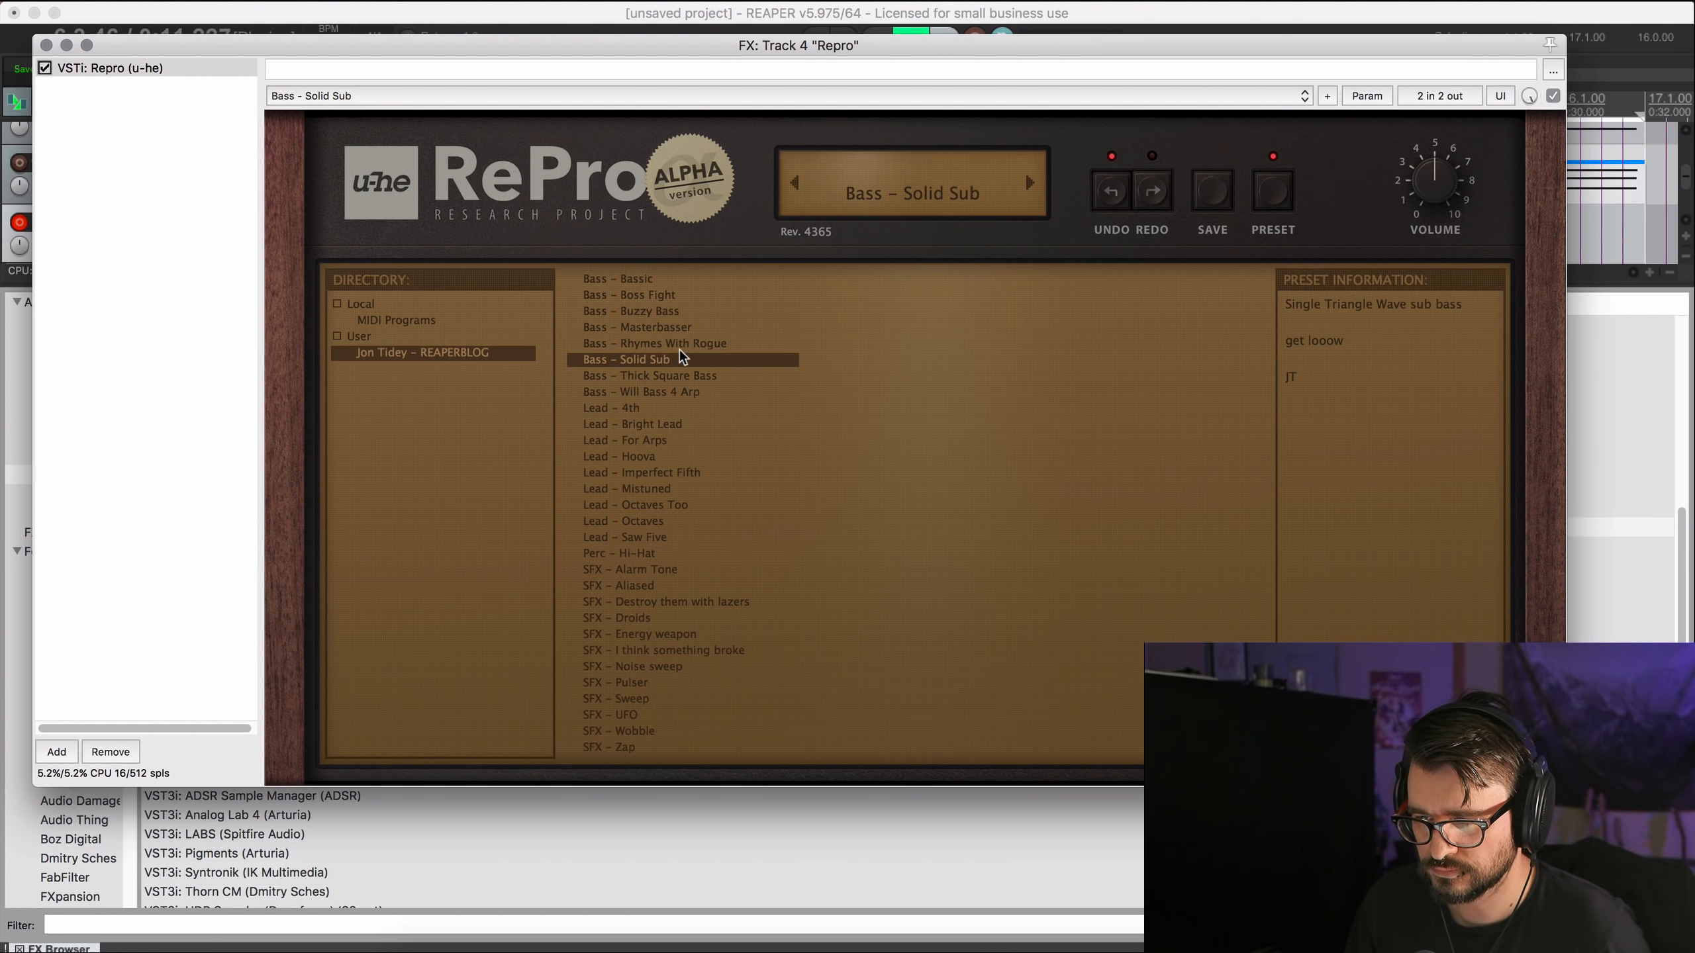
pyautogui.click(685, 344)
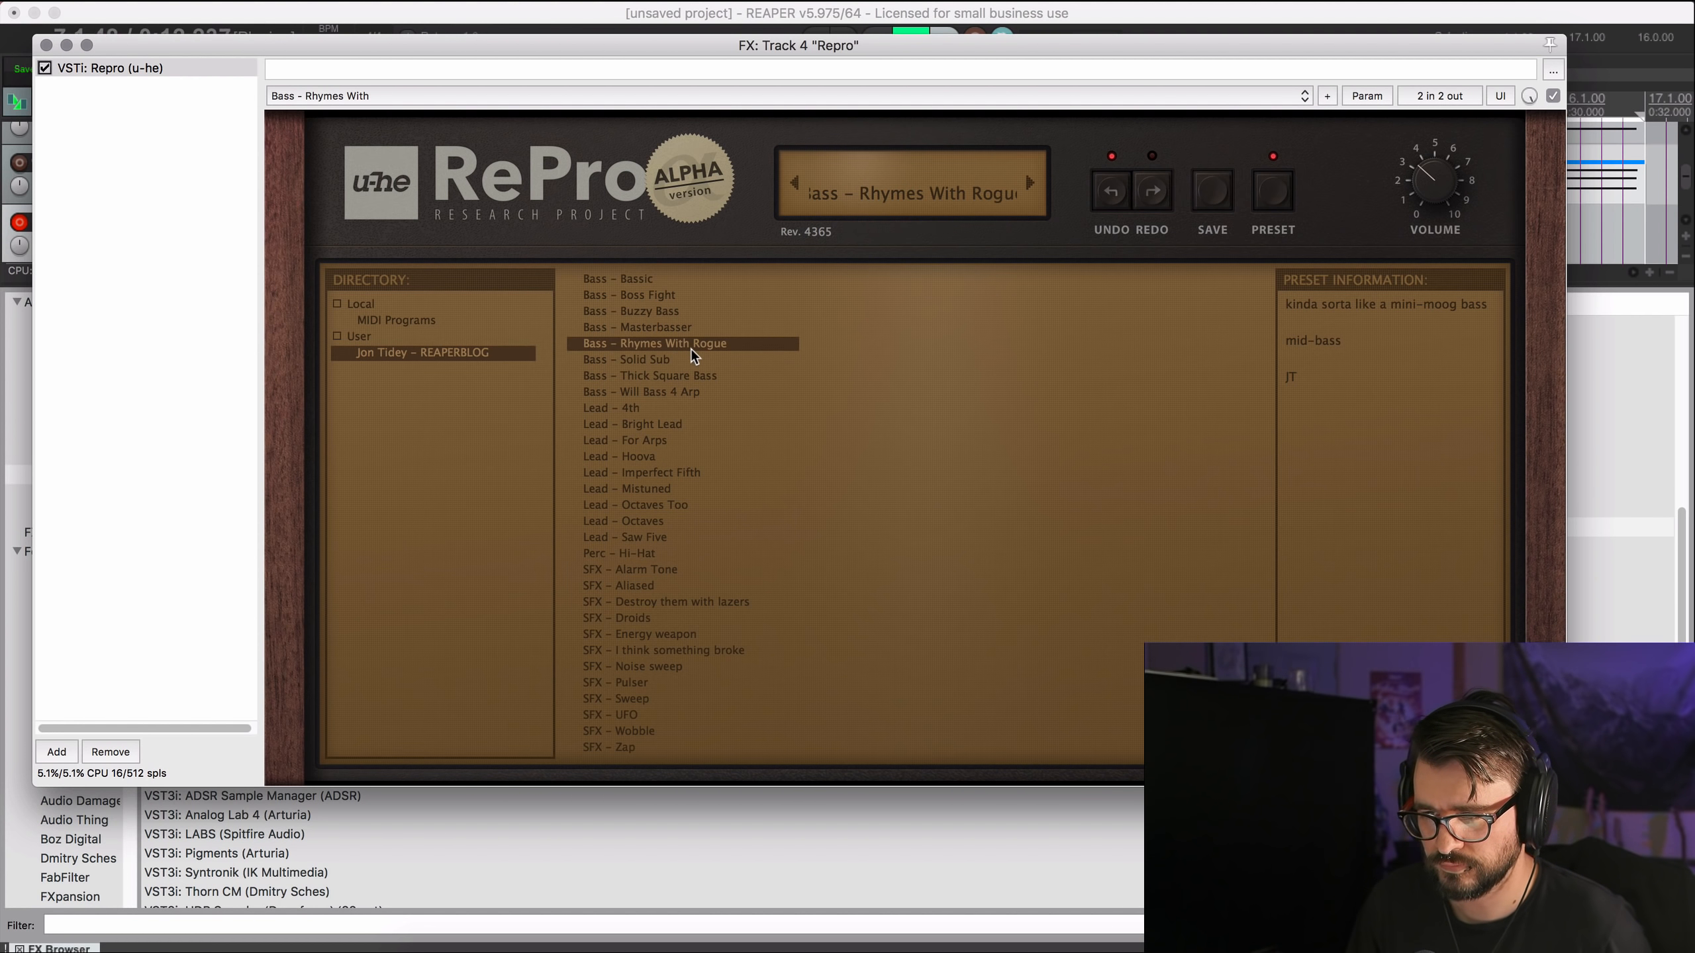
pyautogui.click(47, 45)
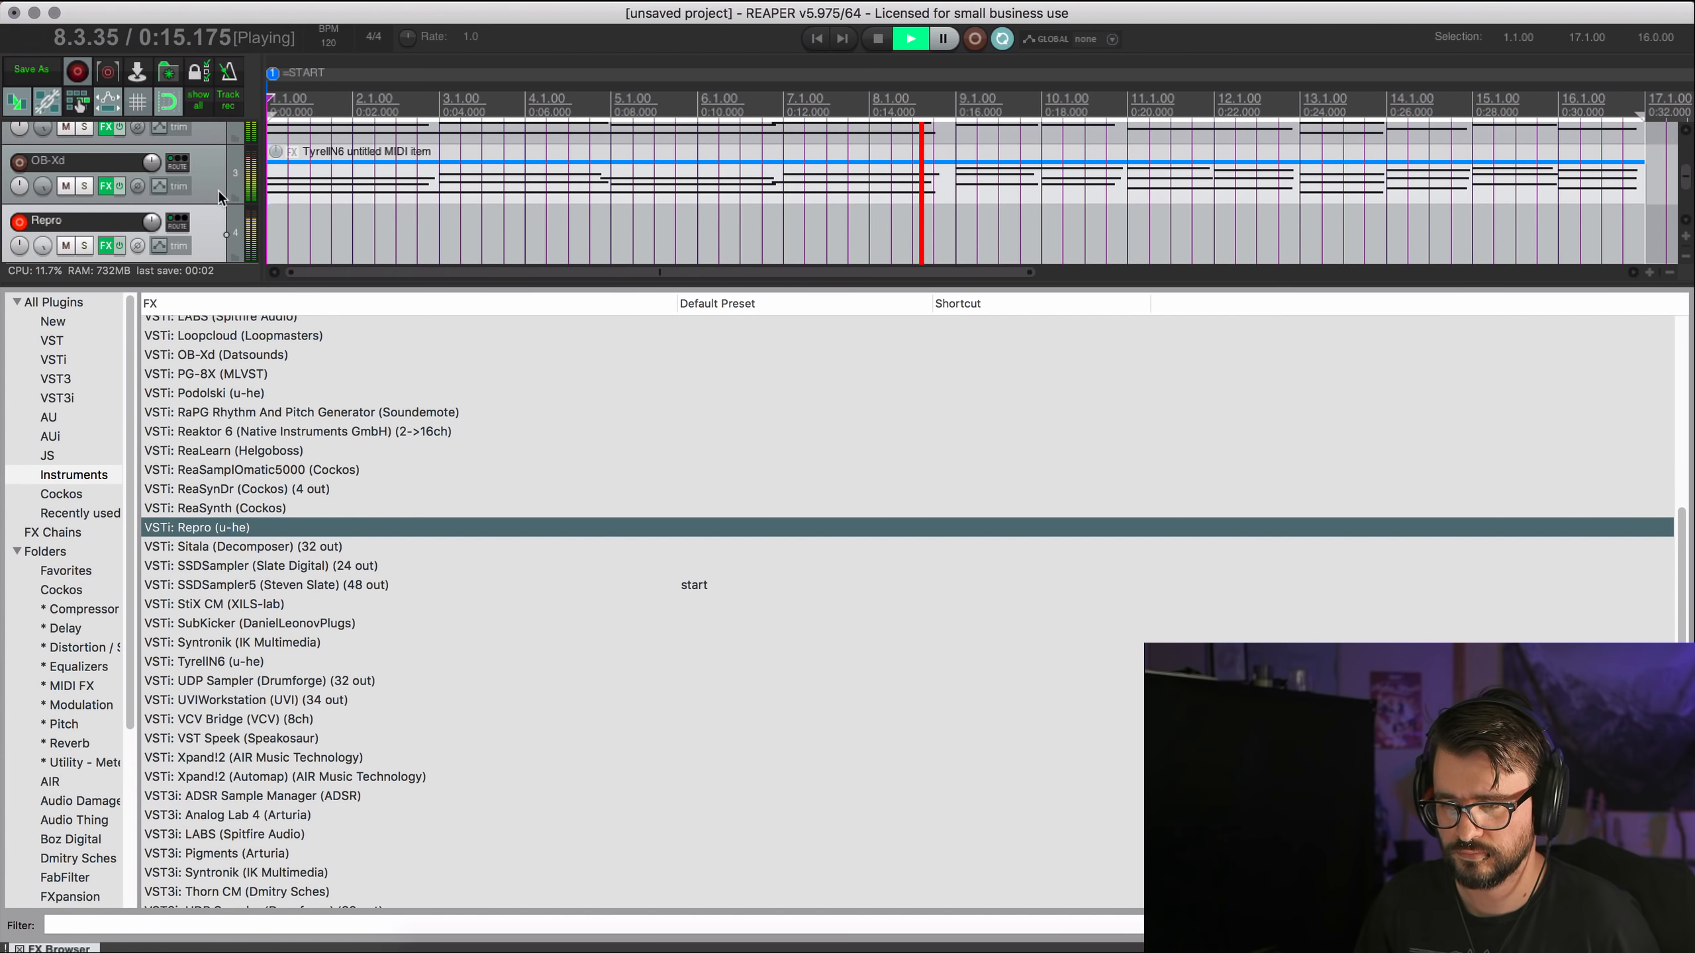
pyautogui.press('Escape')
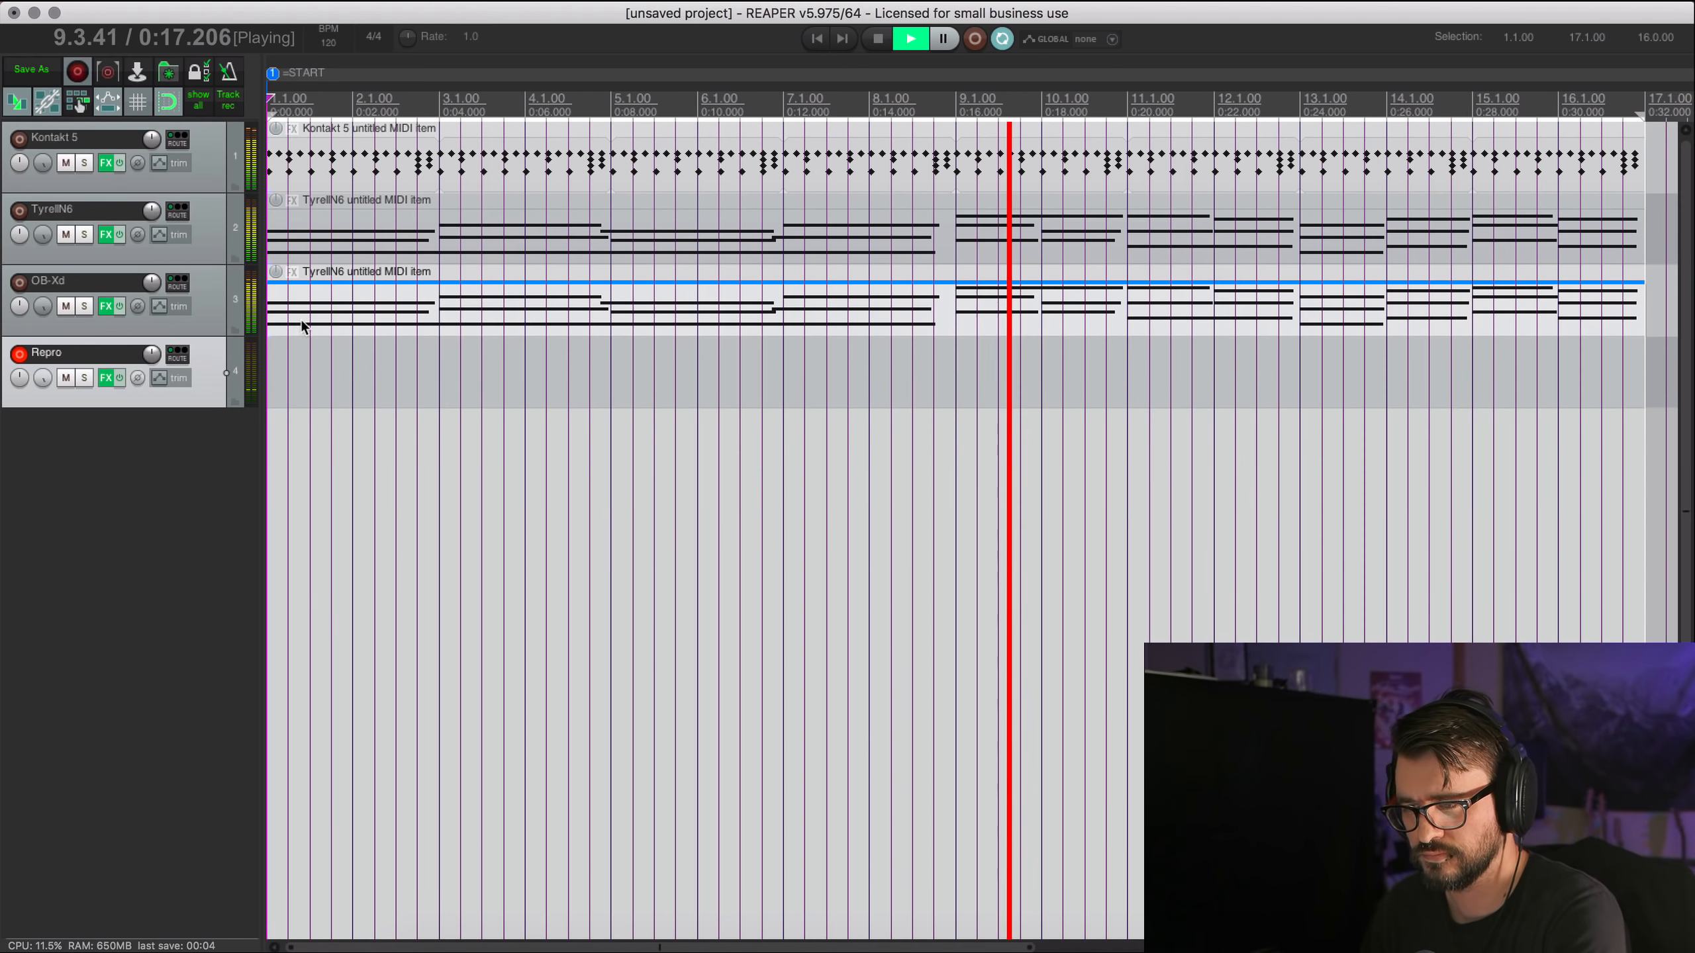
# Enable the metronome and record a MIDI bass line on the Repro track from 1.1.00 to about bar 12.
pyautogui.scroll(-2, 524, 447)
pyautogui.press('space')
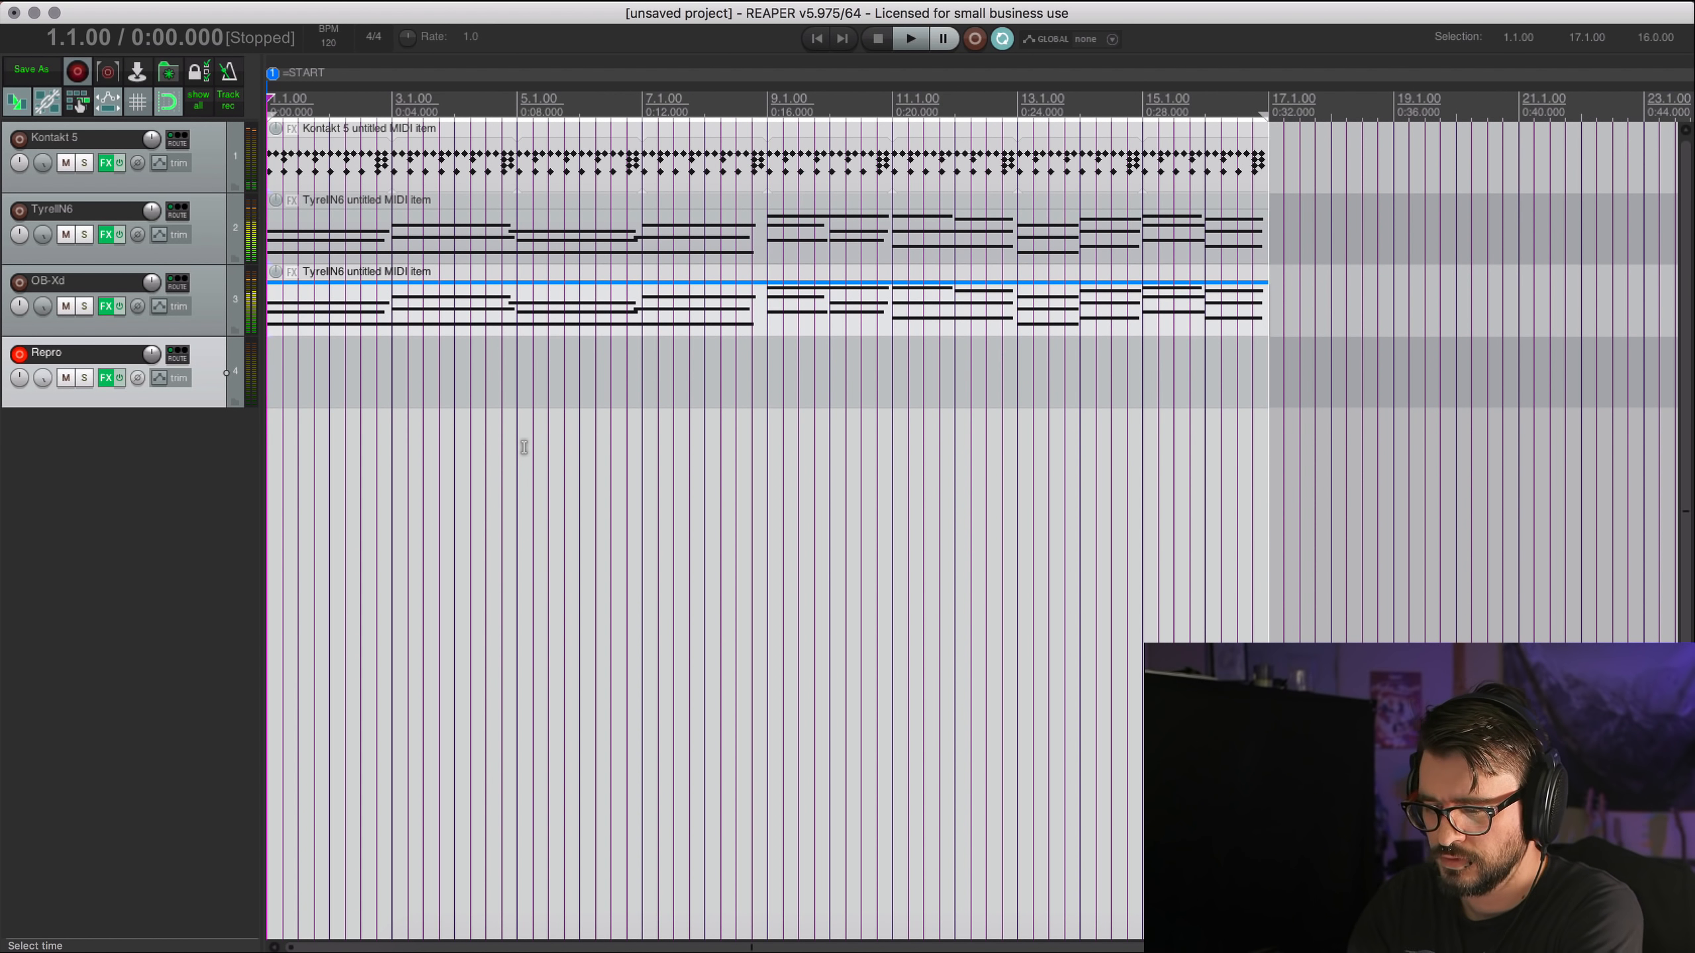
pyautogui.click(229, 72)
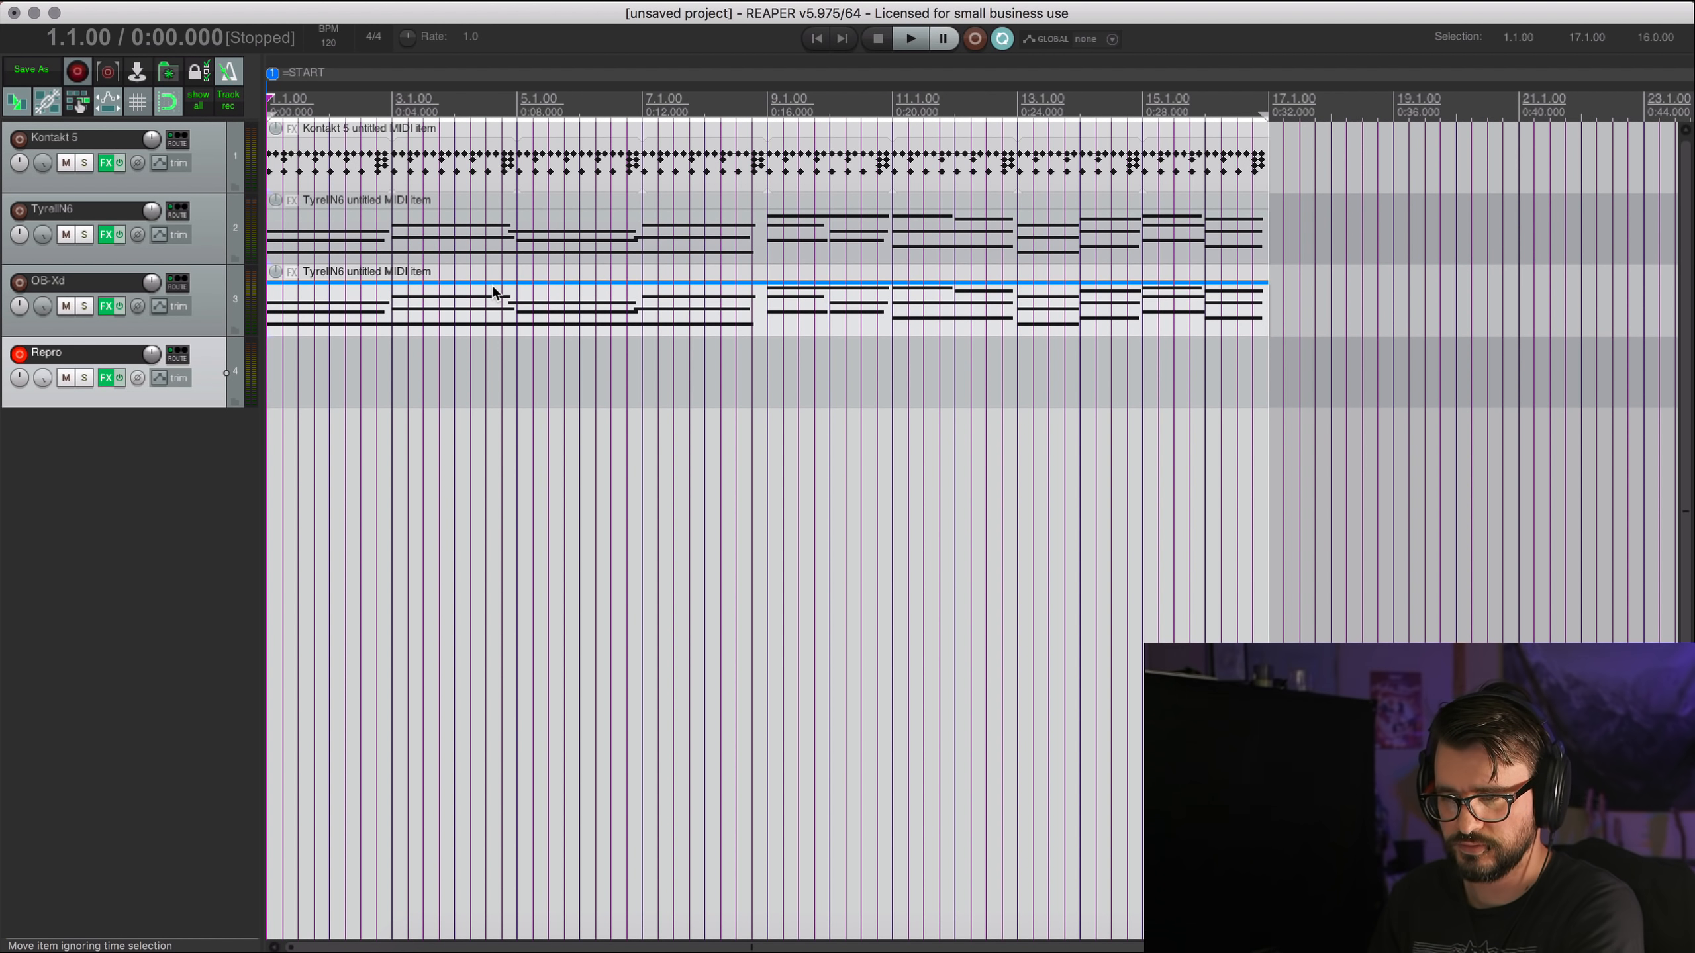
pyautogui.press('super+r')
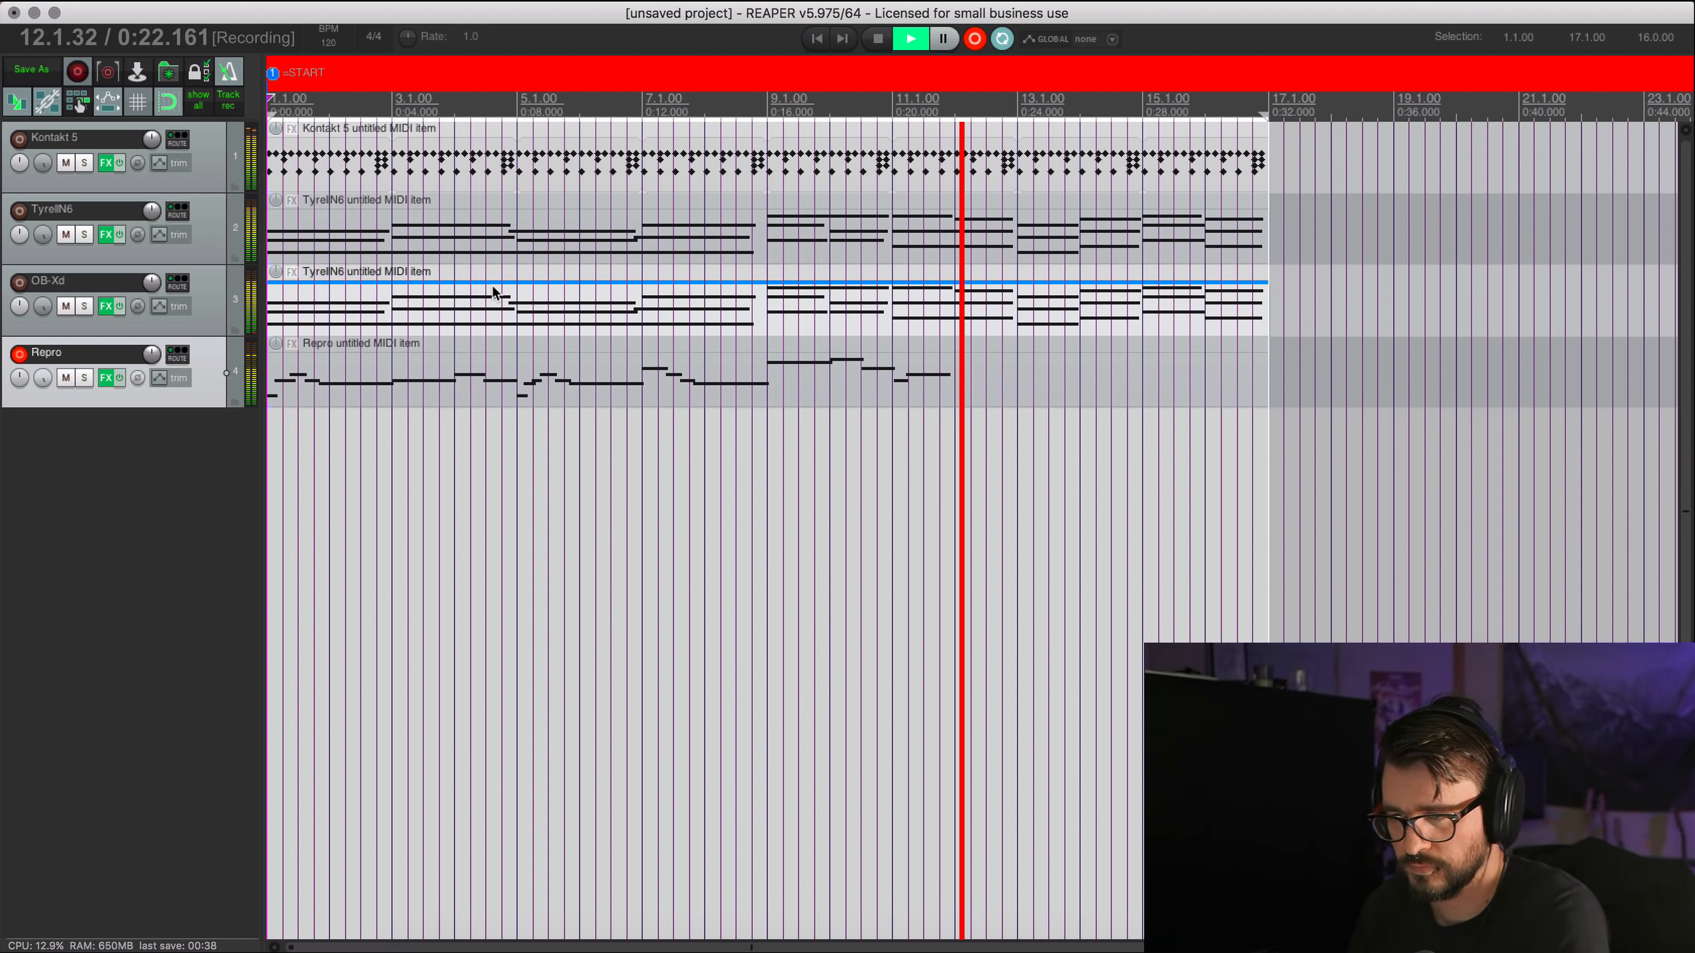
pyautogui.press('space')
# Open the recorded Repro item in the MIDI editor and delete all notes from bar 9 onward.
pyautogui.click(791, 380)
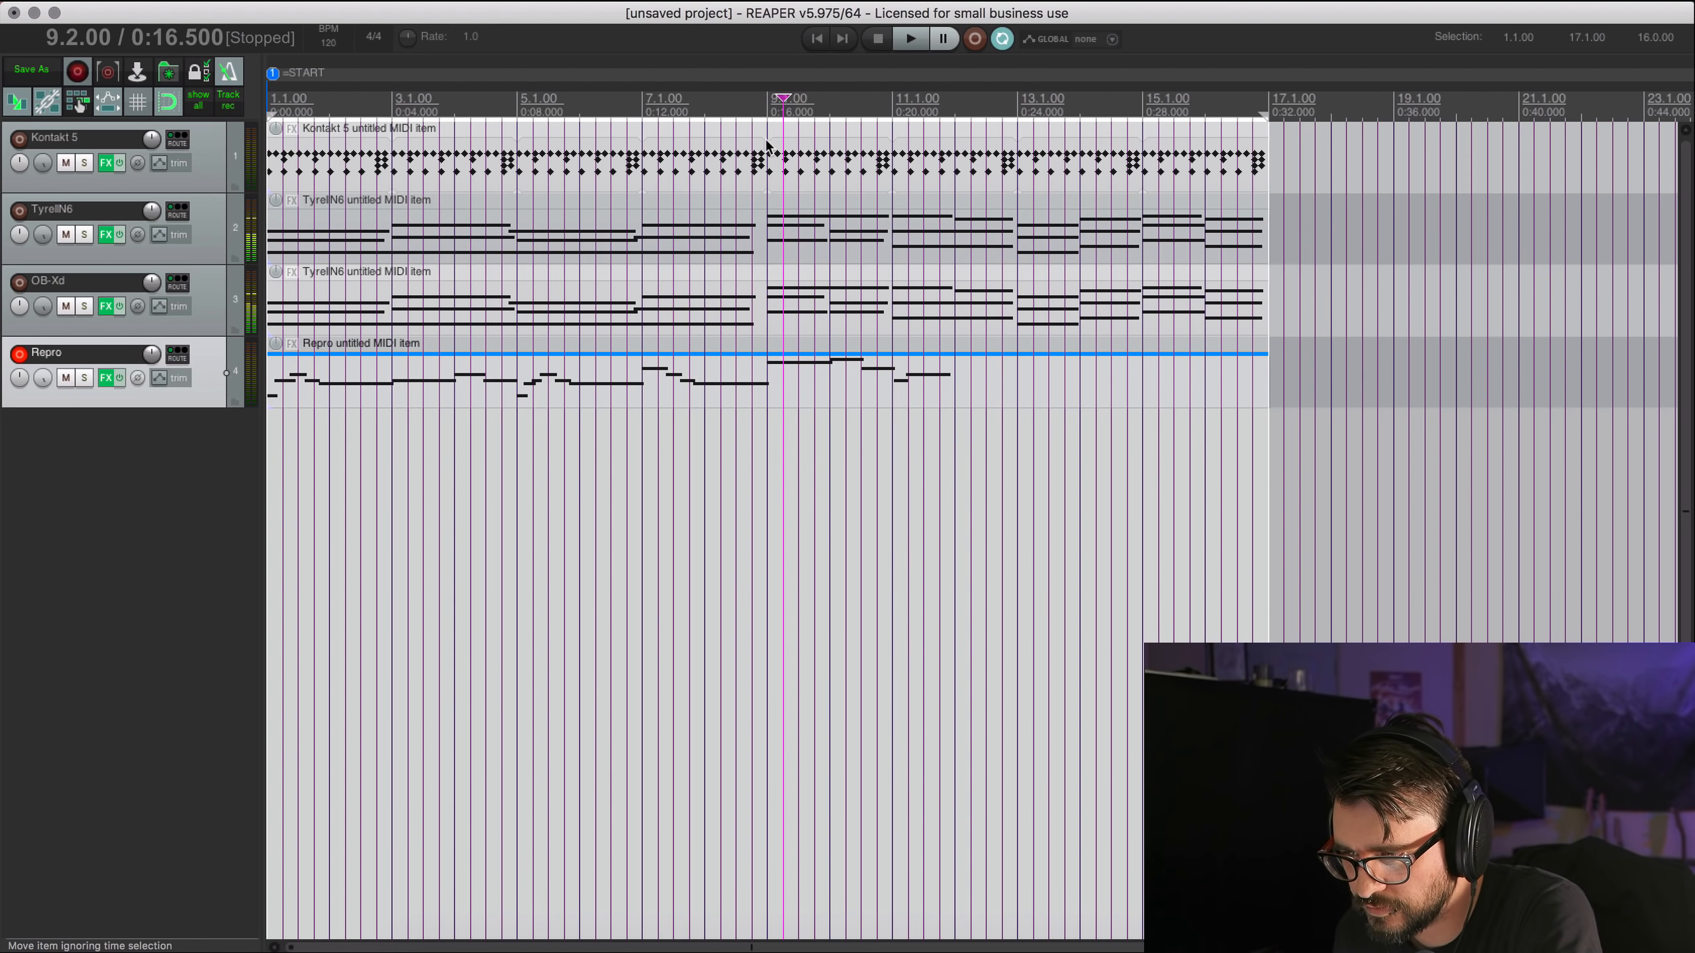
pyautogui.click(766, 101)
pyautogui.doubleClick(774, 391)
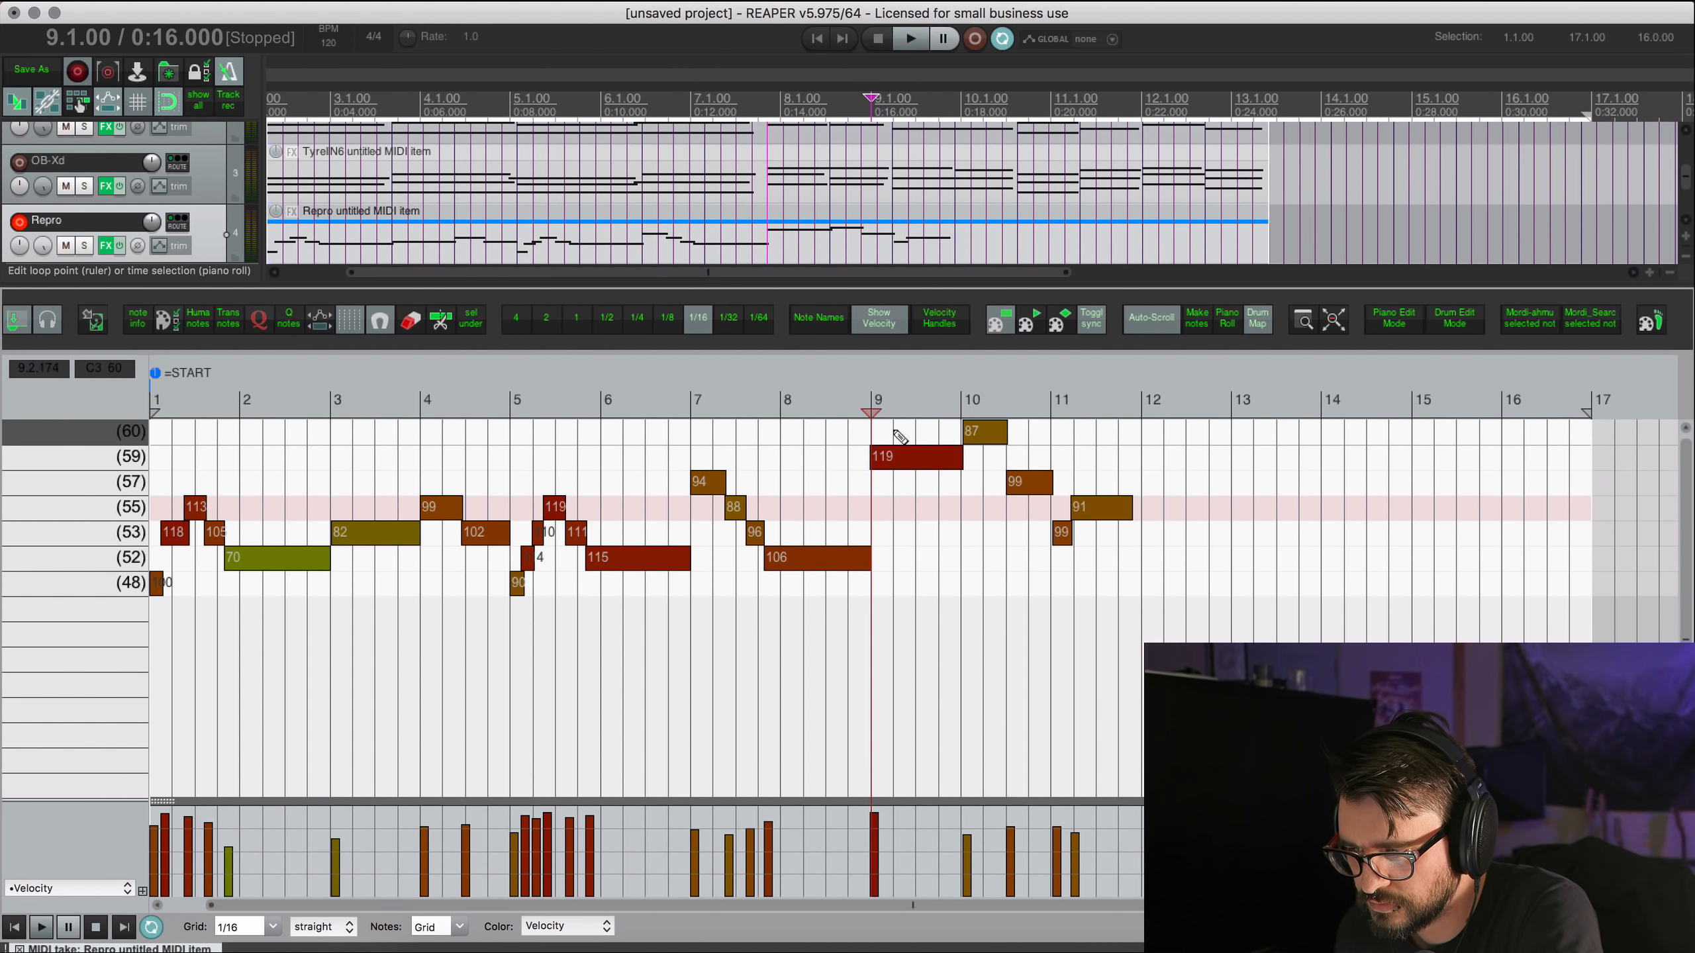
pyautogui.moveTo(894, 428); pyautogui.dragTo(1134, 568)
pyautogui.press('Delete')
# Play back the Repro bass line from 4.4.00 and switch the MIDI editor to piano roll view.
pyautogui.click(584, 404)
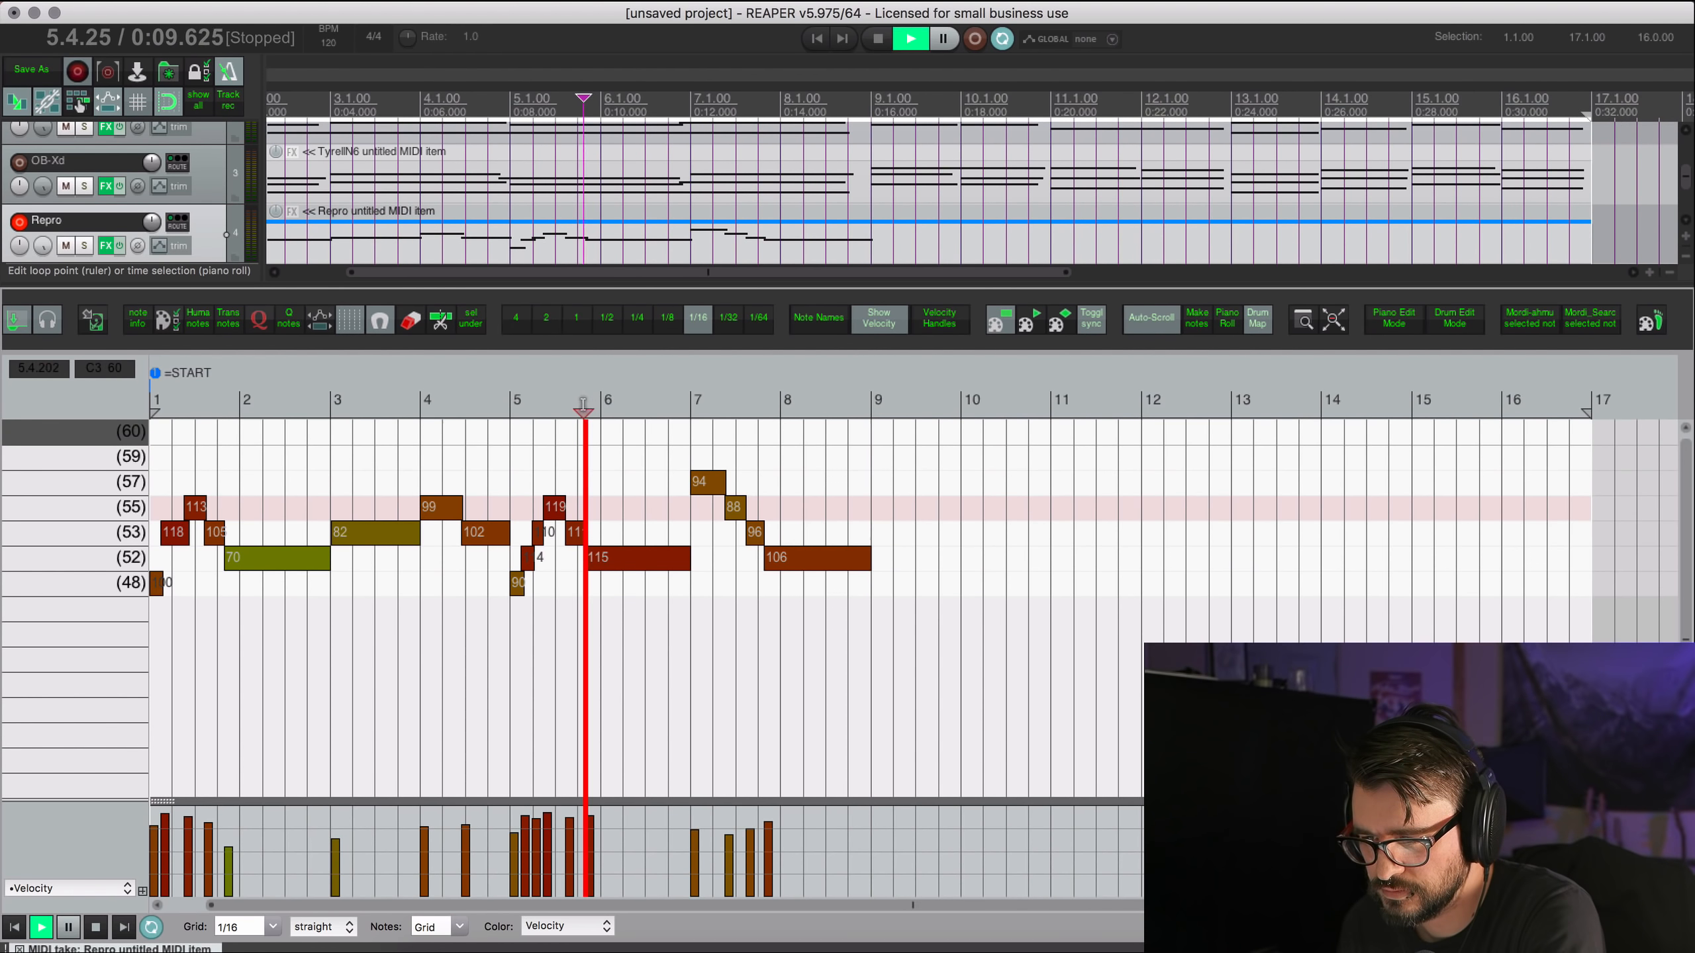
pyautogui.press('space')
pyautogui.press('space')
pyautogui.click(627, 559)
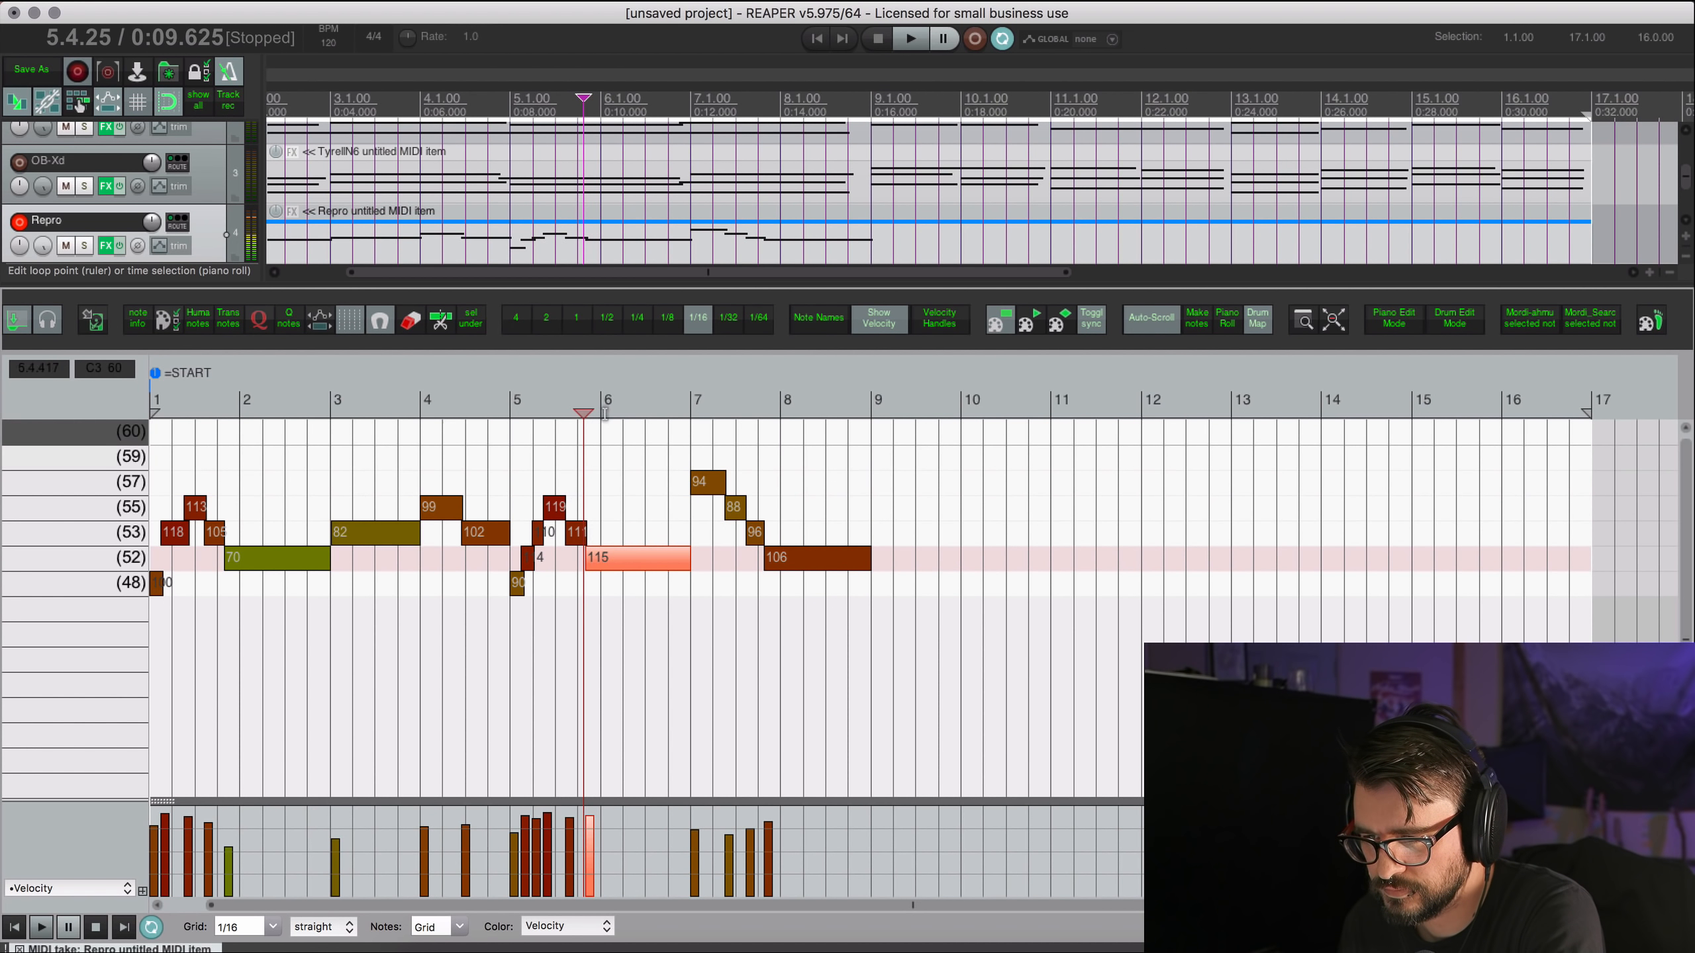
pyautogui.click(488, 404)
pyautogui.press('space')
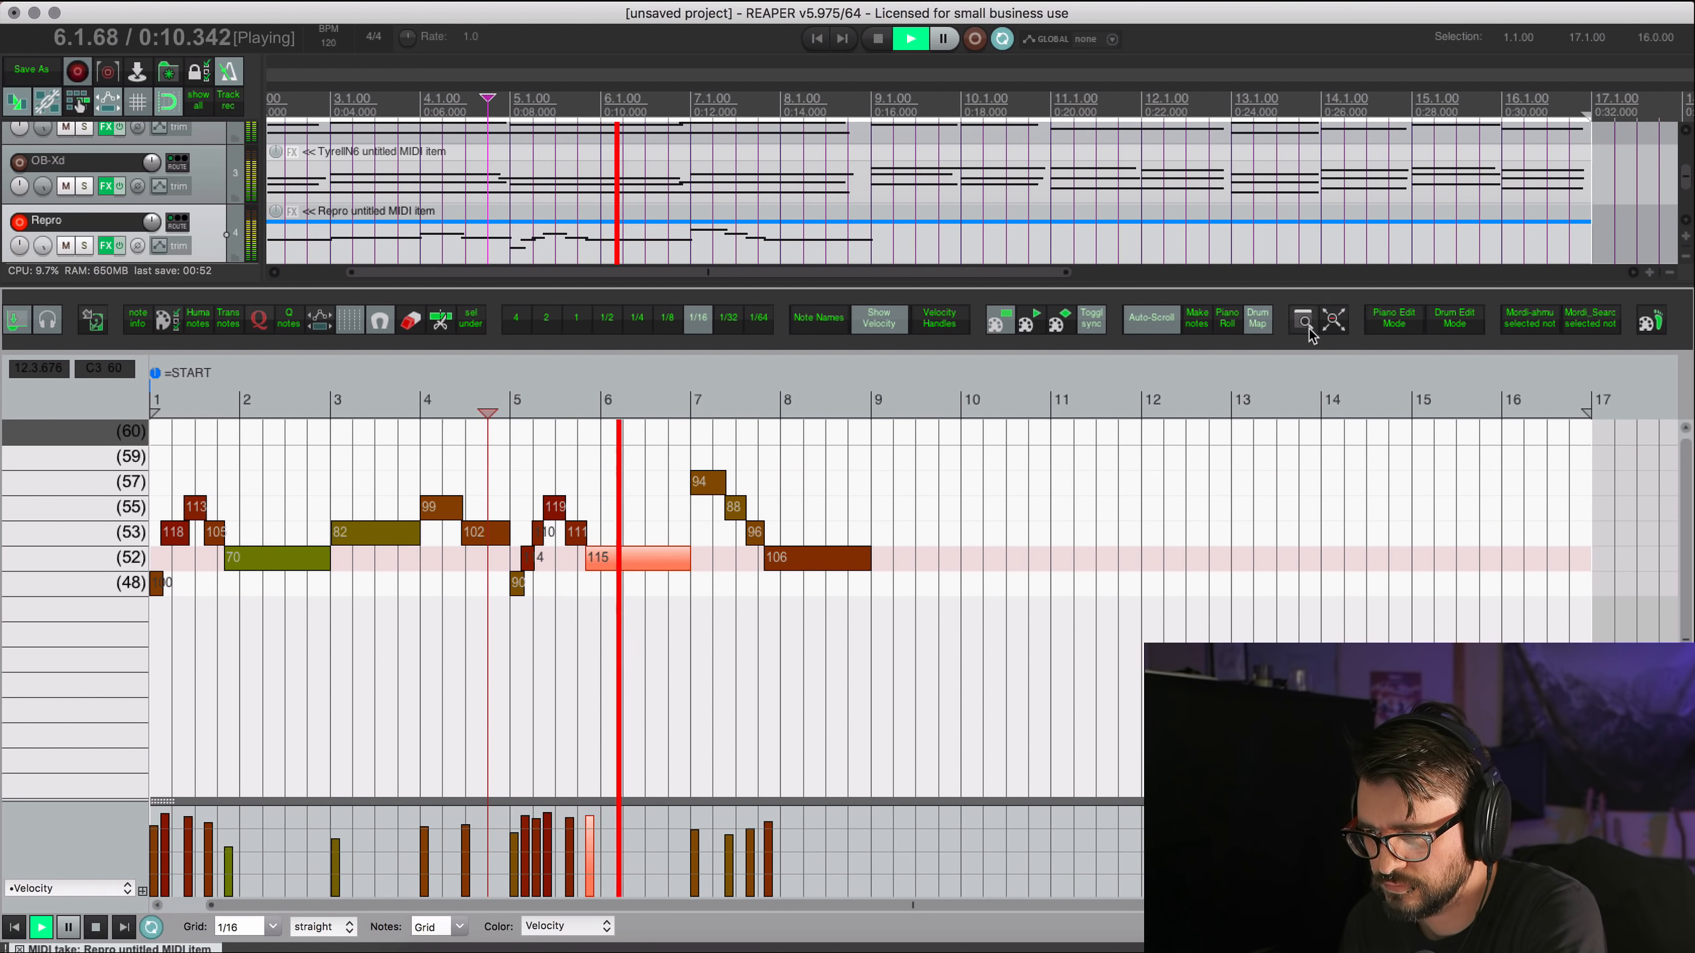
pyautogui.click(1225, 318)
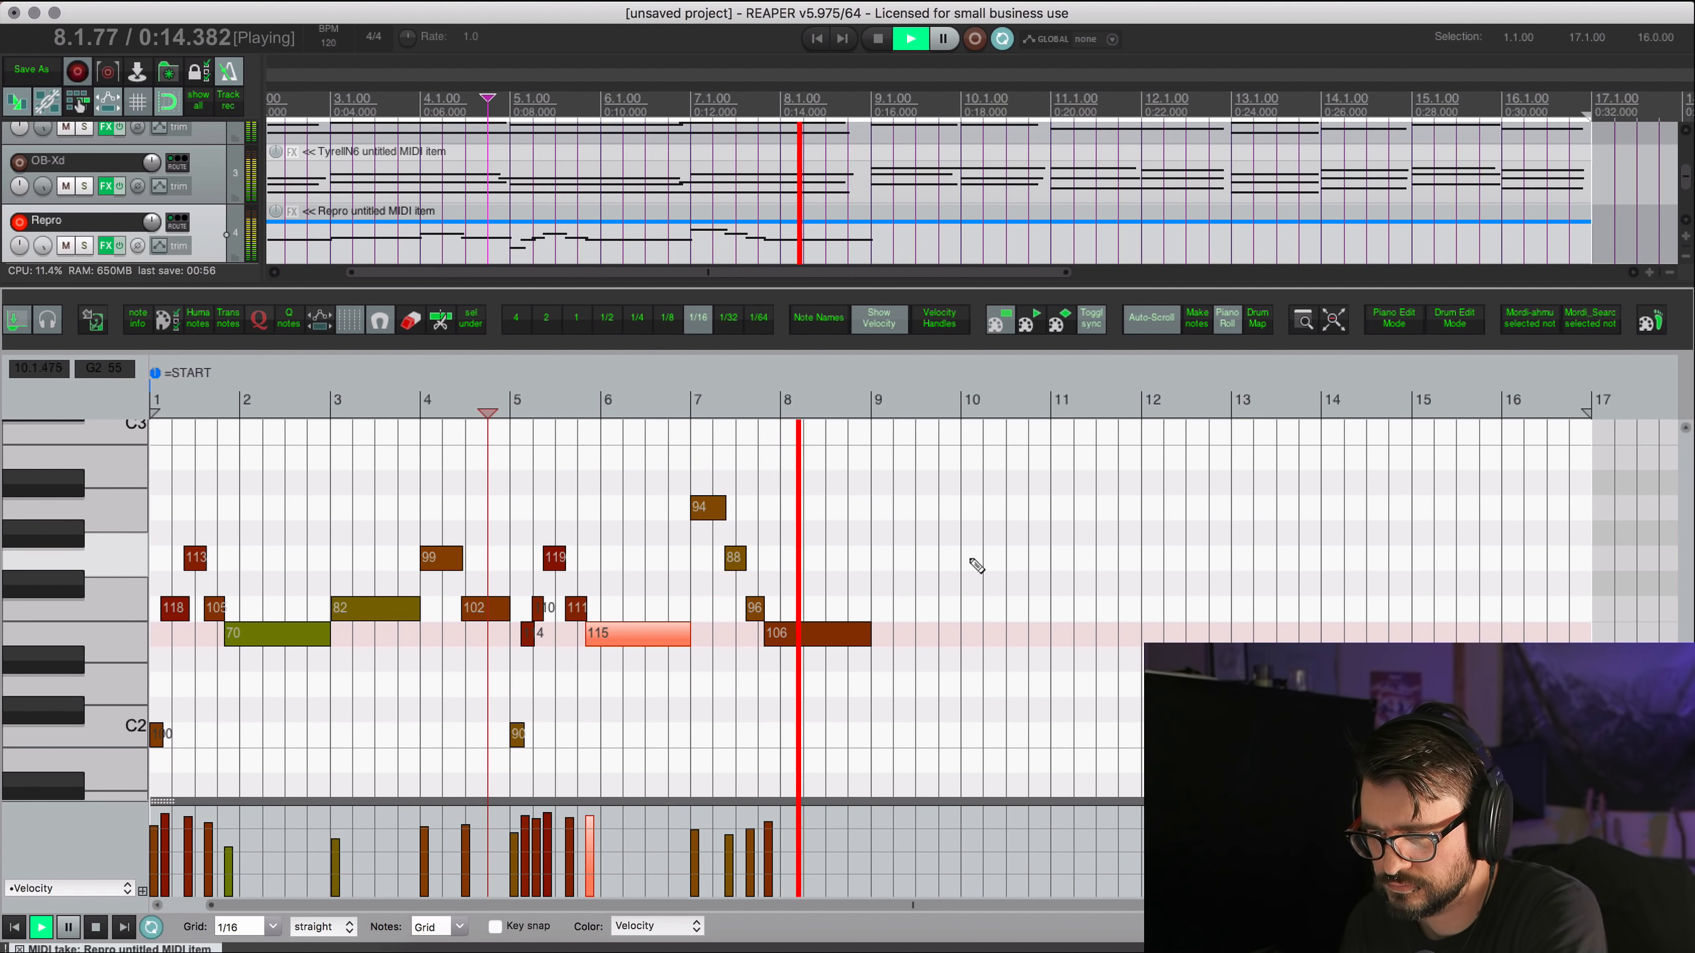
pyautogui.press('space')
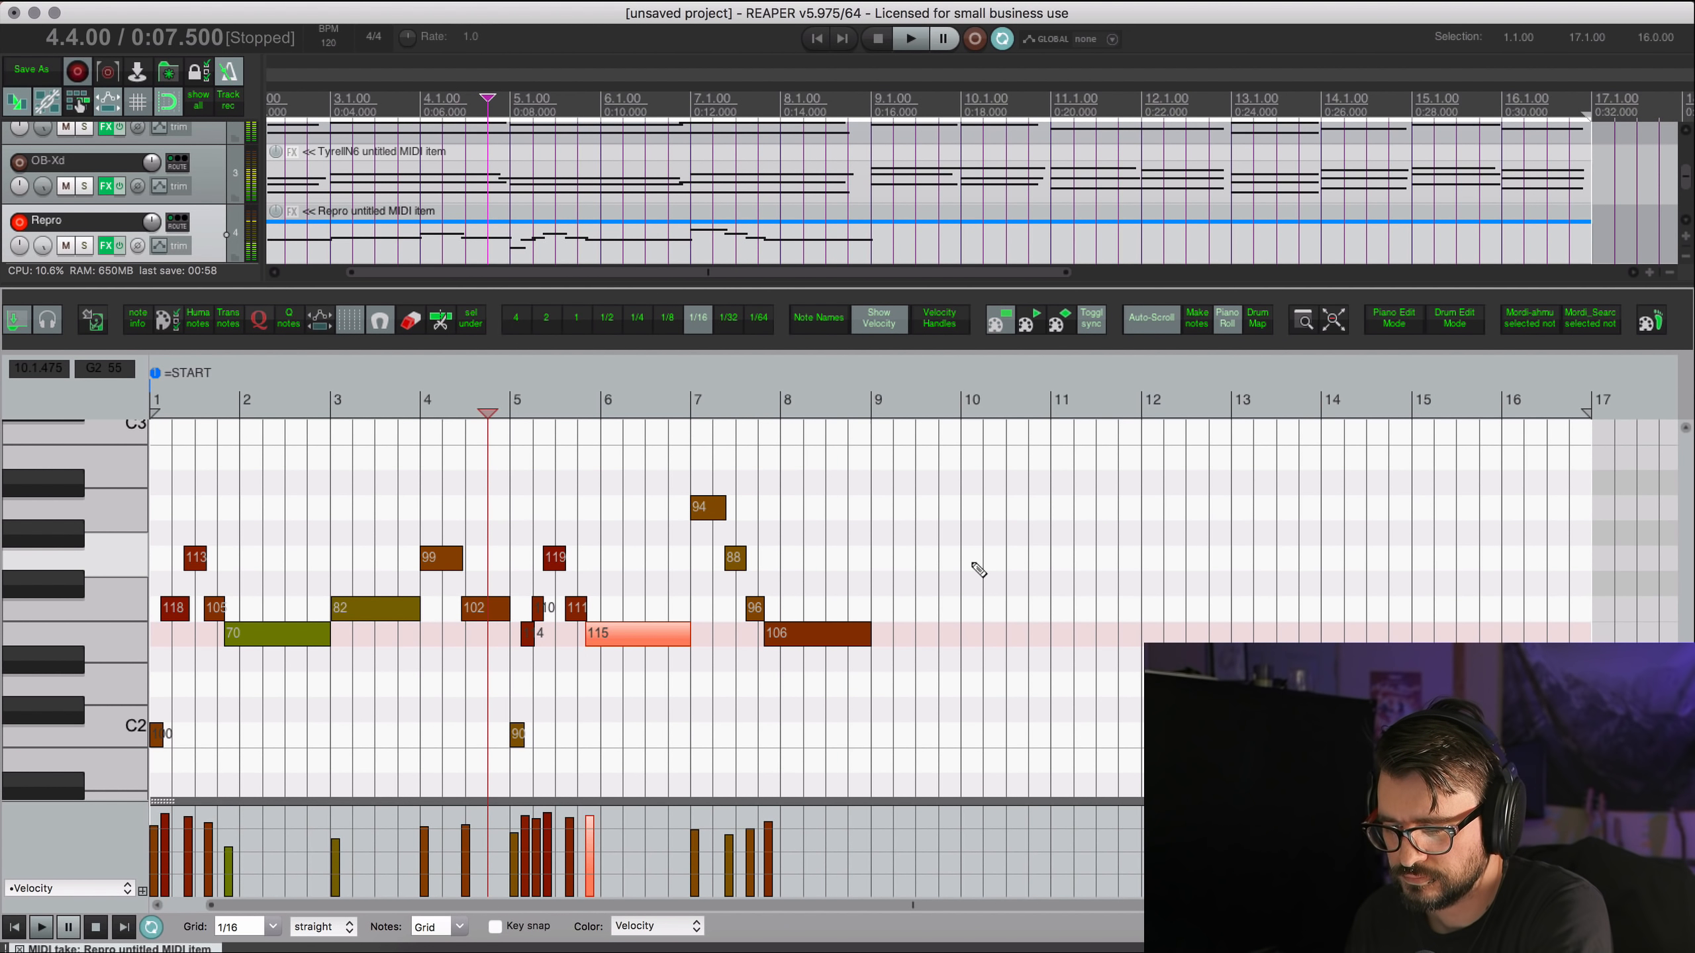
# Close the MIDI editor and try to record a bass continuation on the Repro track over the 9.1.00 to 17.1.00 selection.
pyautogui.press('Escape')
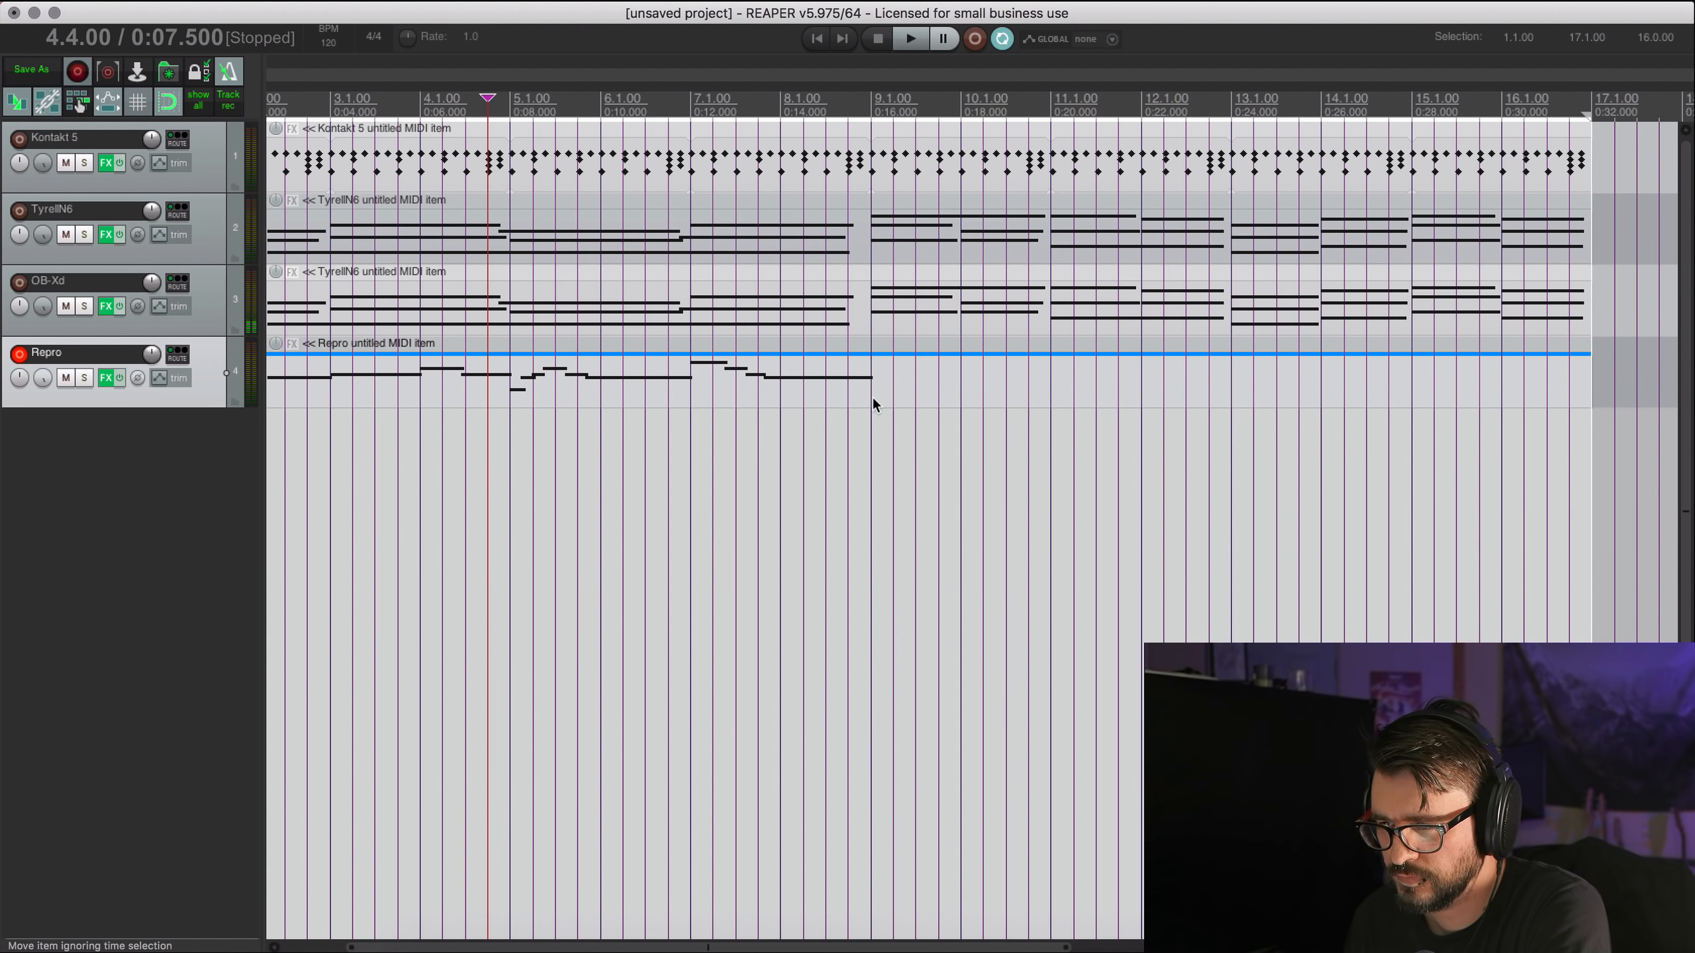
pyautogui.moveTo(875, 399); pyautogui.dragTo(1595, 395)
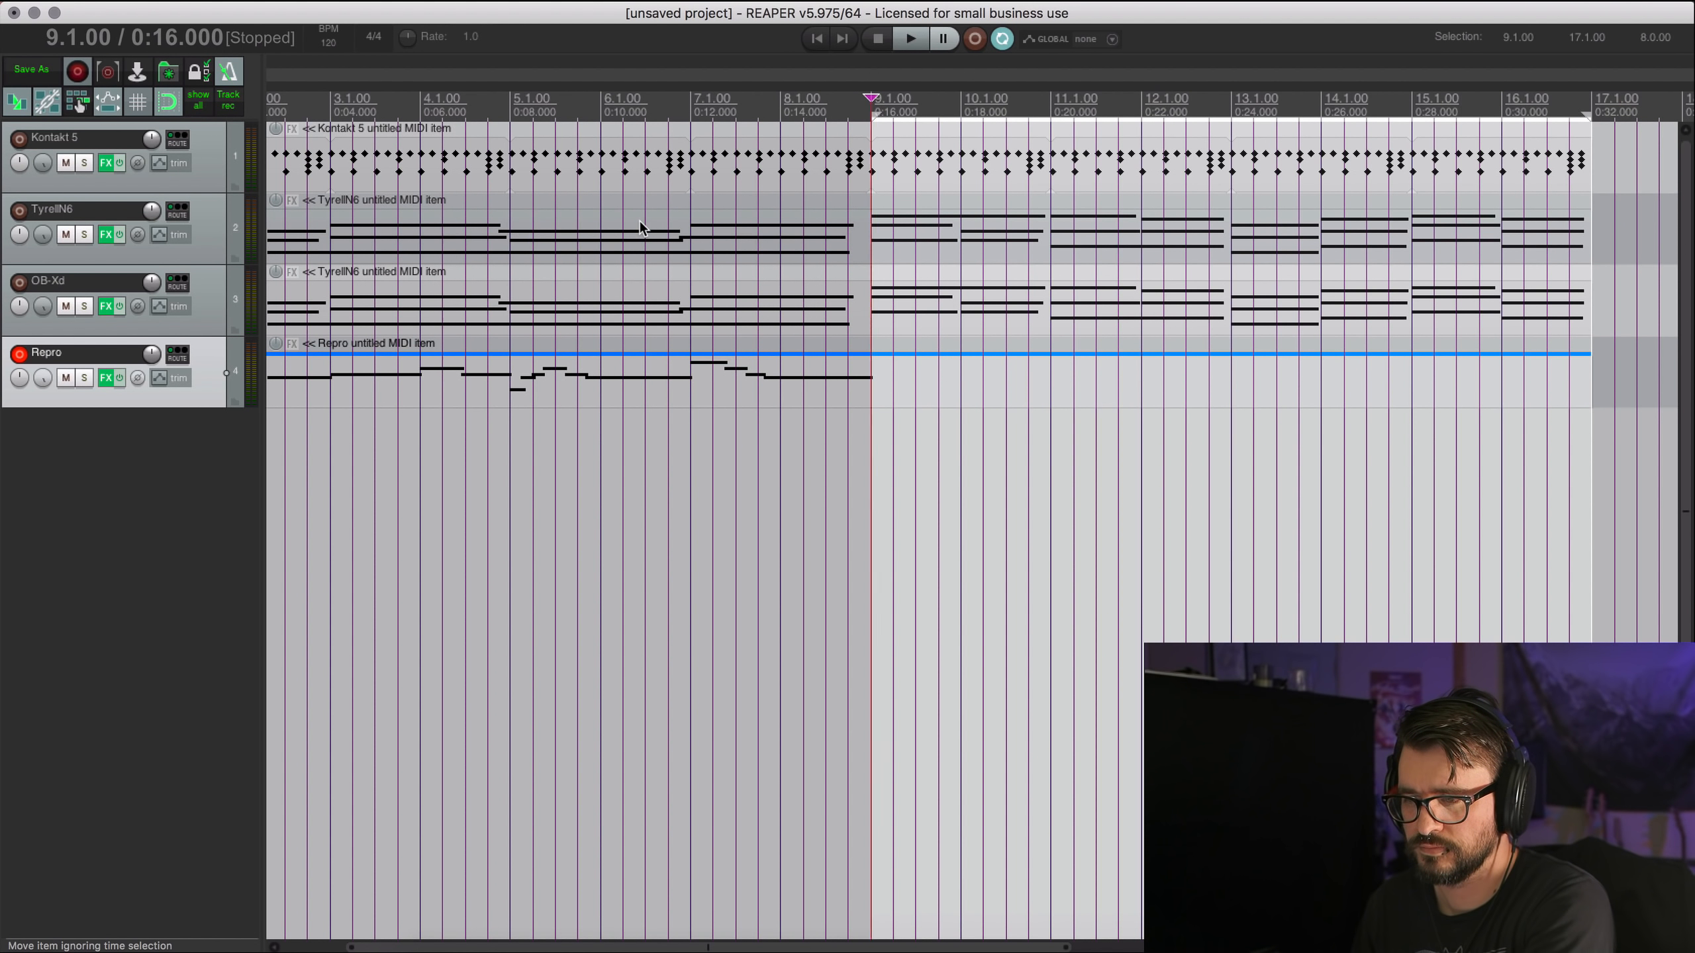
pyautogui.hotkey('ctrl', 'r')
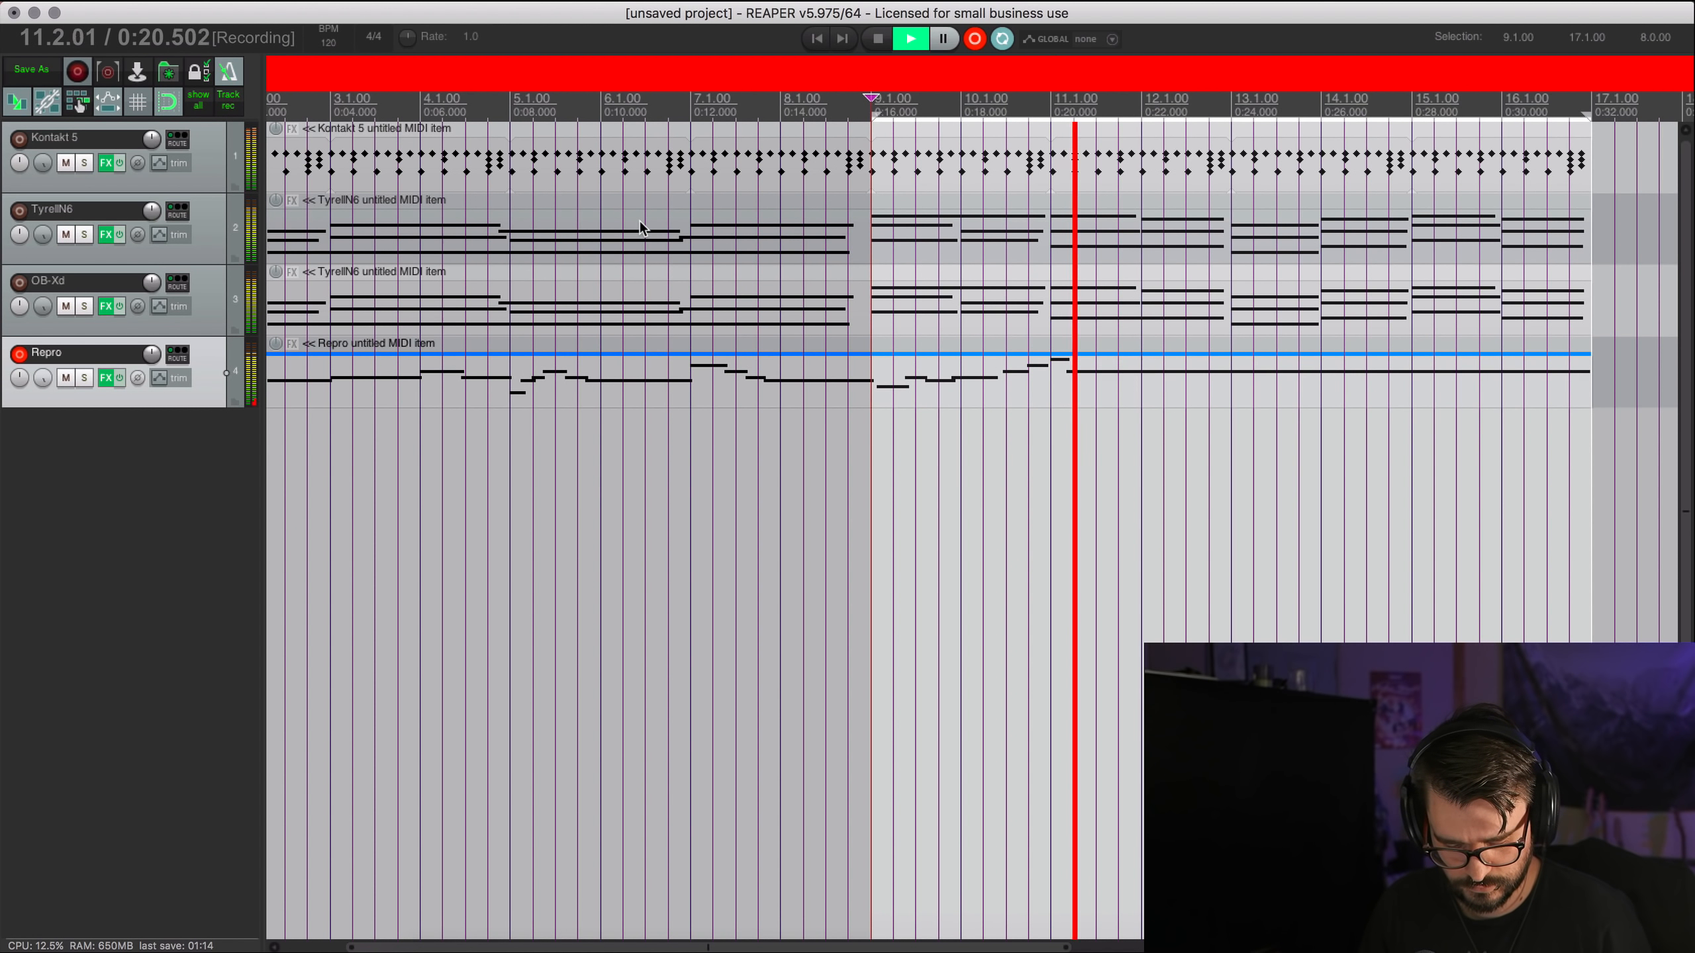
pyautogui.press('space')
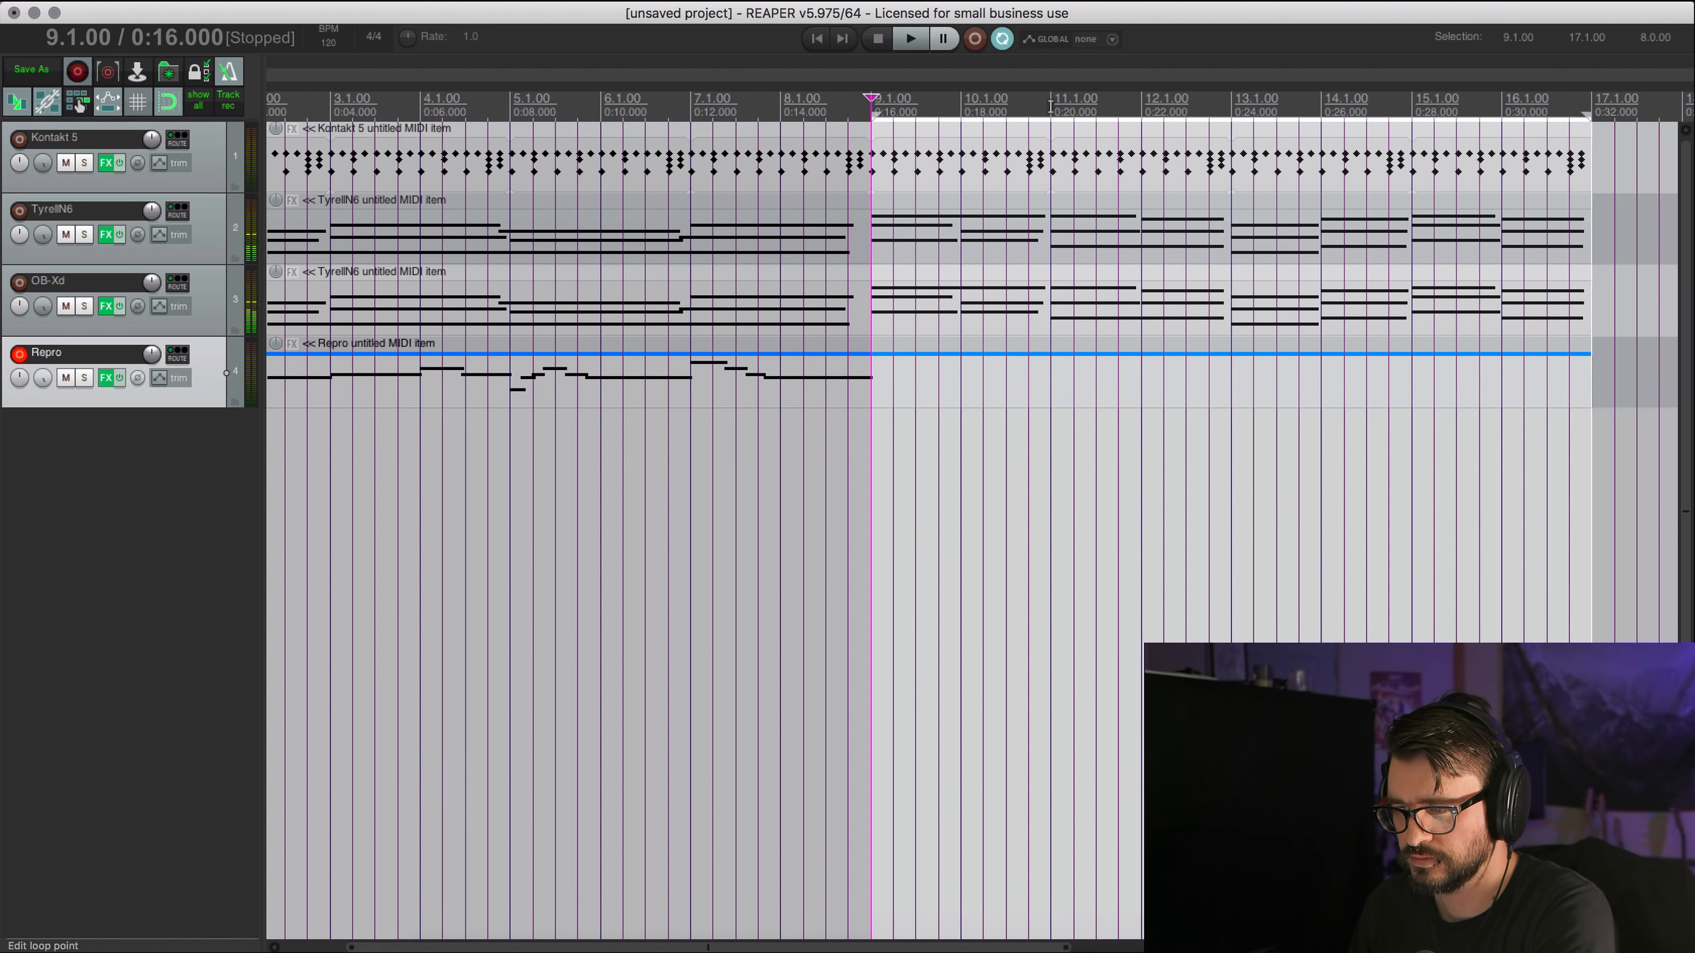
# Loop playback from 9.1.00 to 11.1.00 and inspect the OB-Xd item's chord notes in the MIDI editor.
pyautogui.moveTo(1049, 107); pyautogui.dragTo(1048, 112)
pyautogui.press('space')
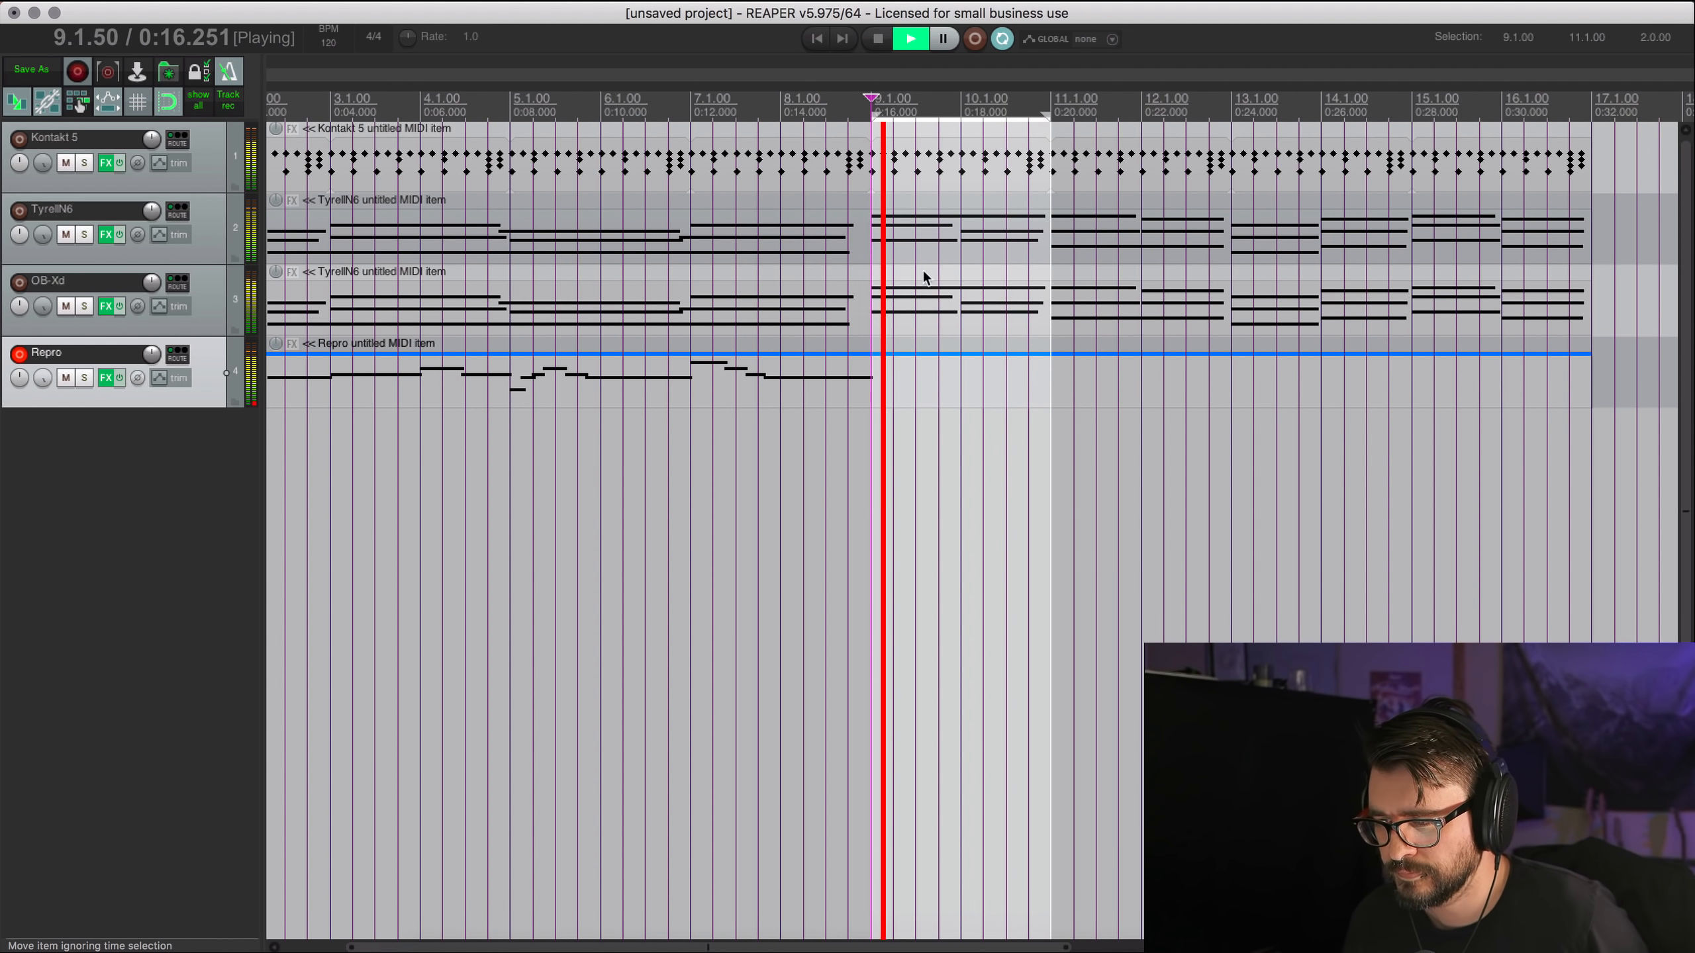
pyautogui.doubleClick(876, 322)
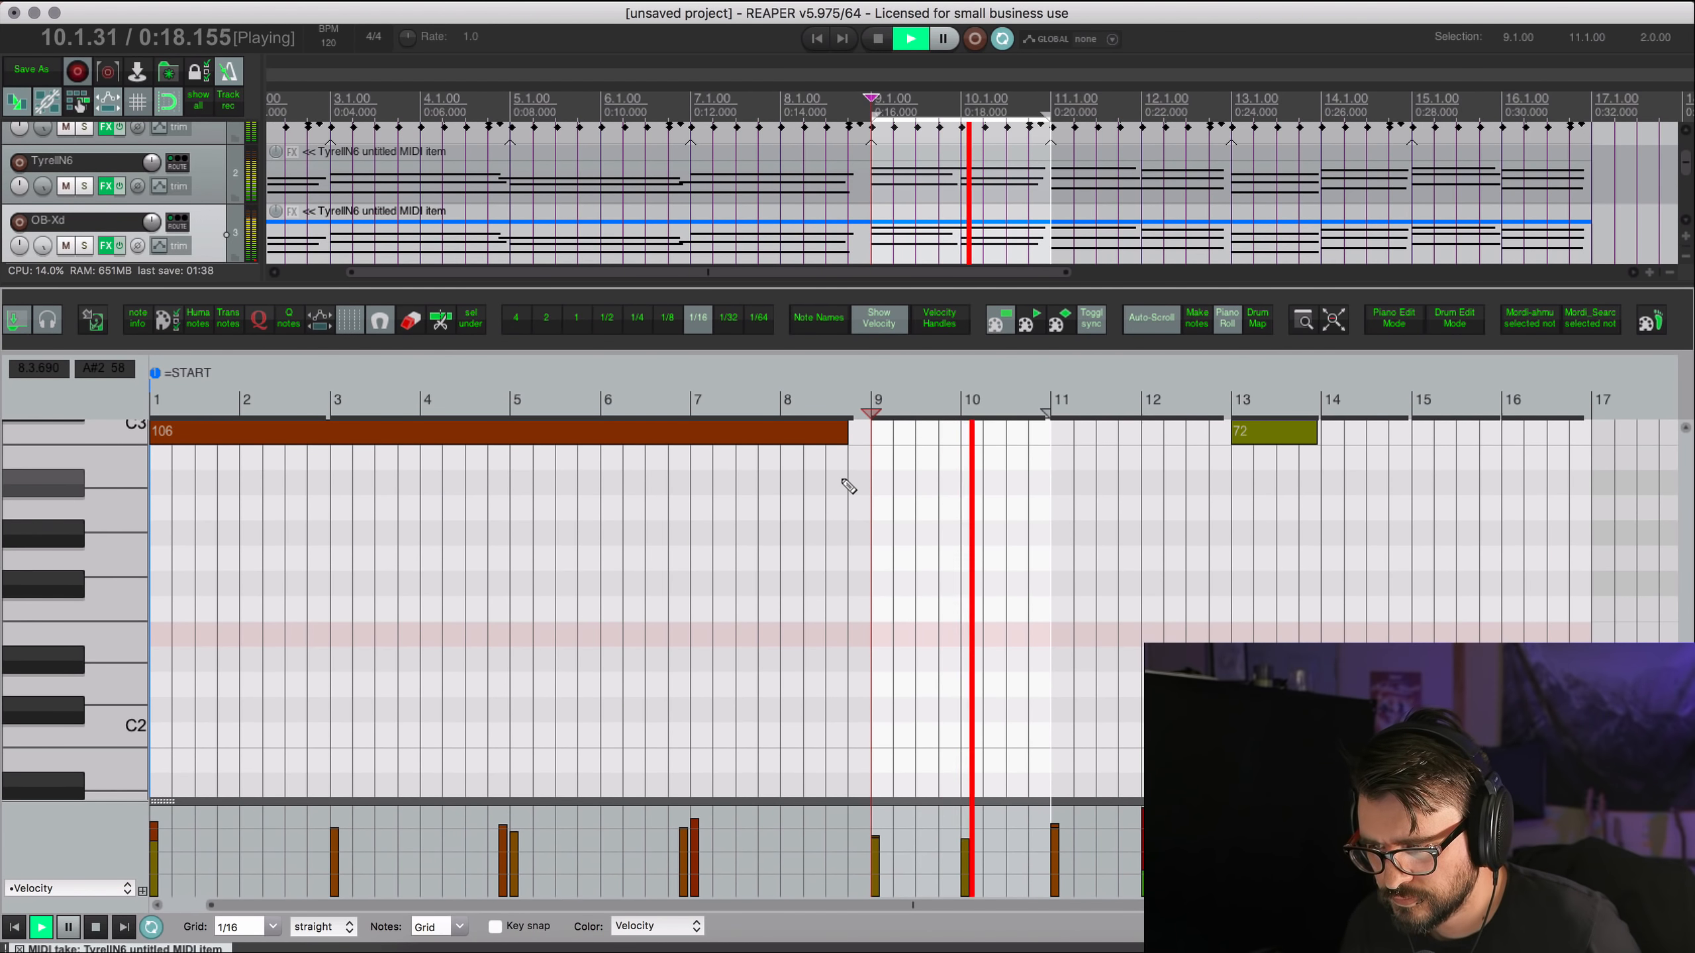
pyautogui.scroll(4, 844, 480)
pyautogui.hscroll(1, 844, 481)
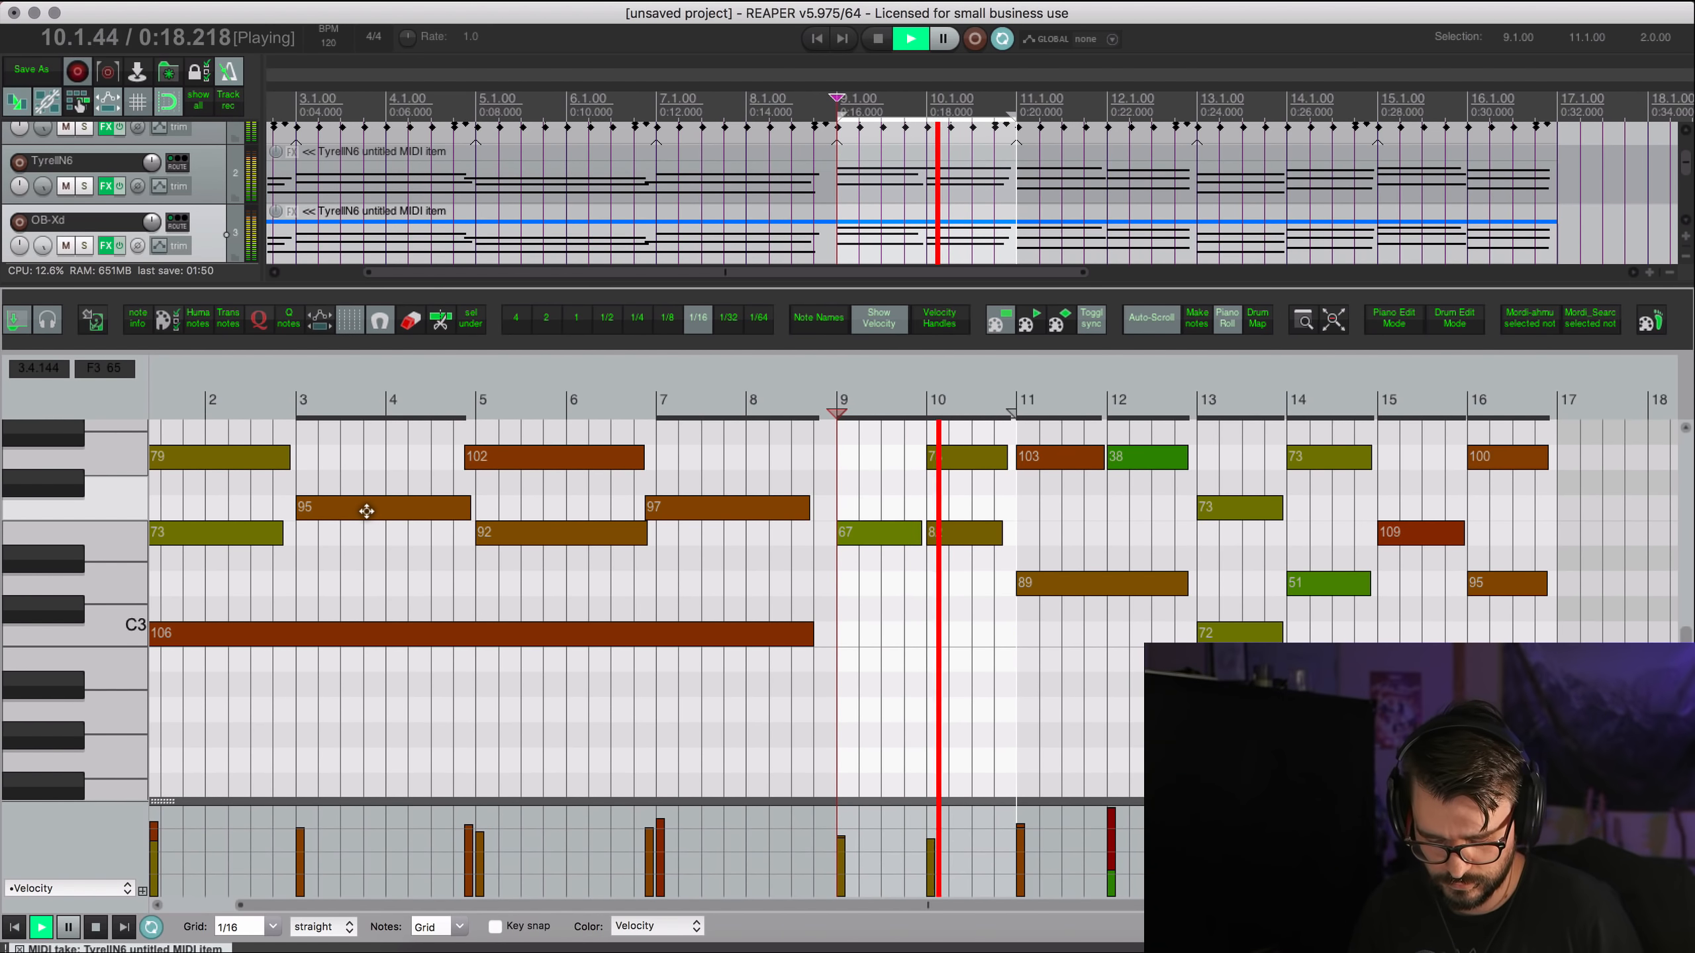
pyautogui.press('Escape')
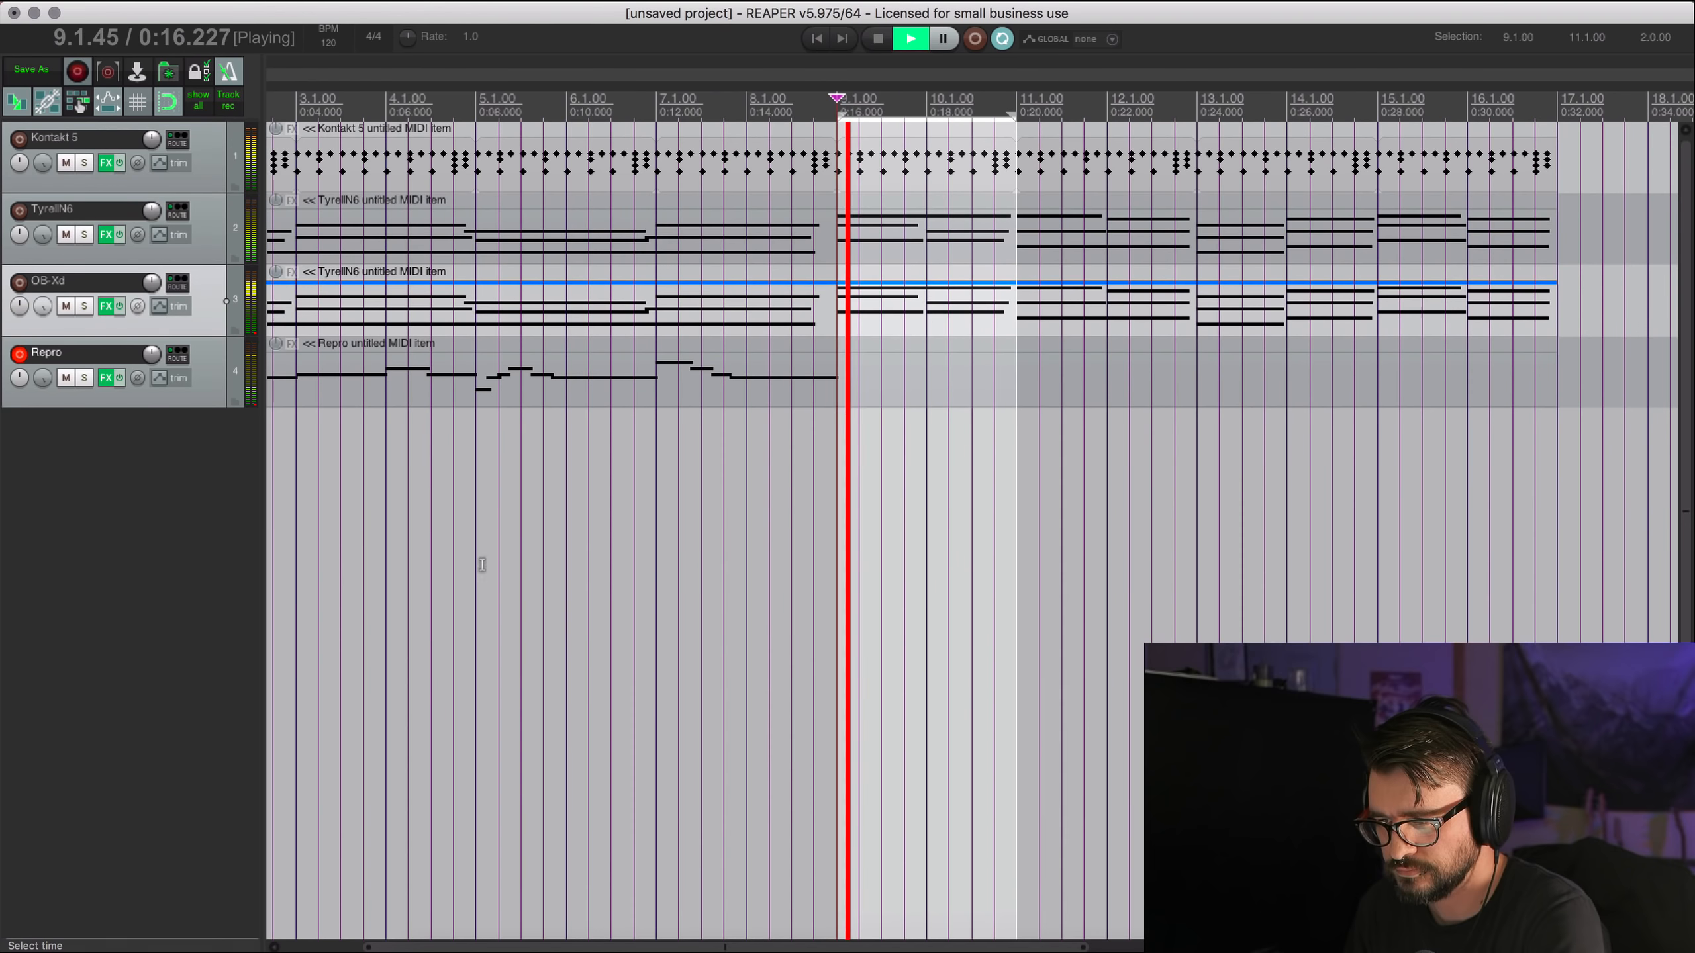
pyautogui.press('space')
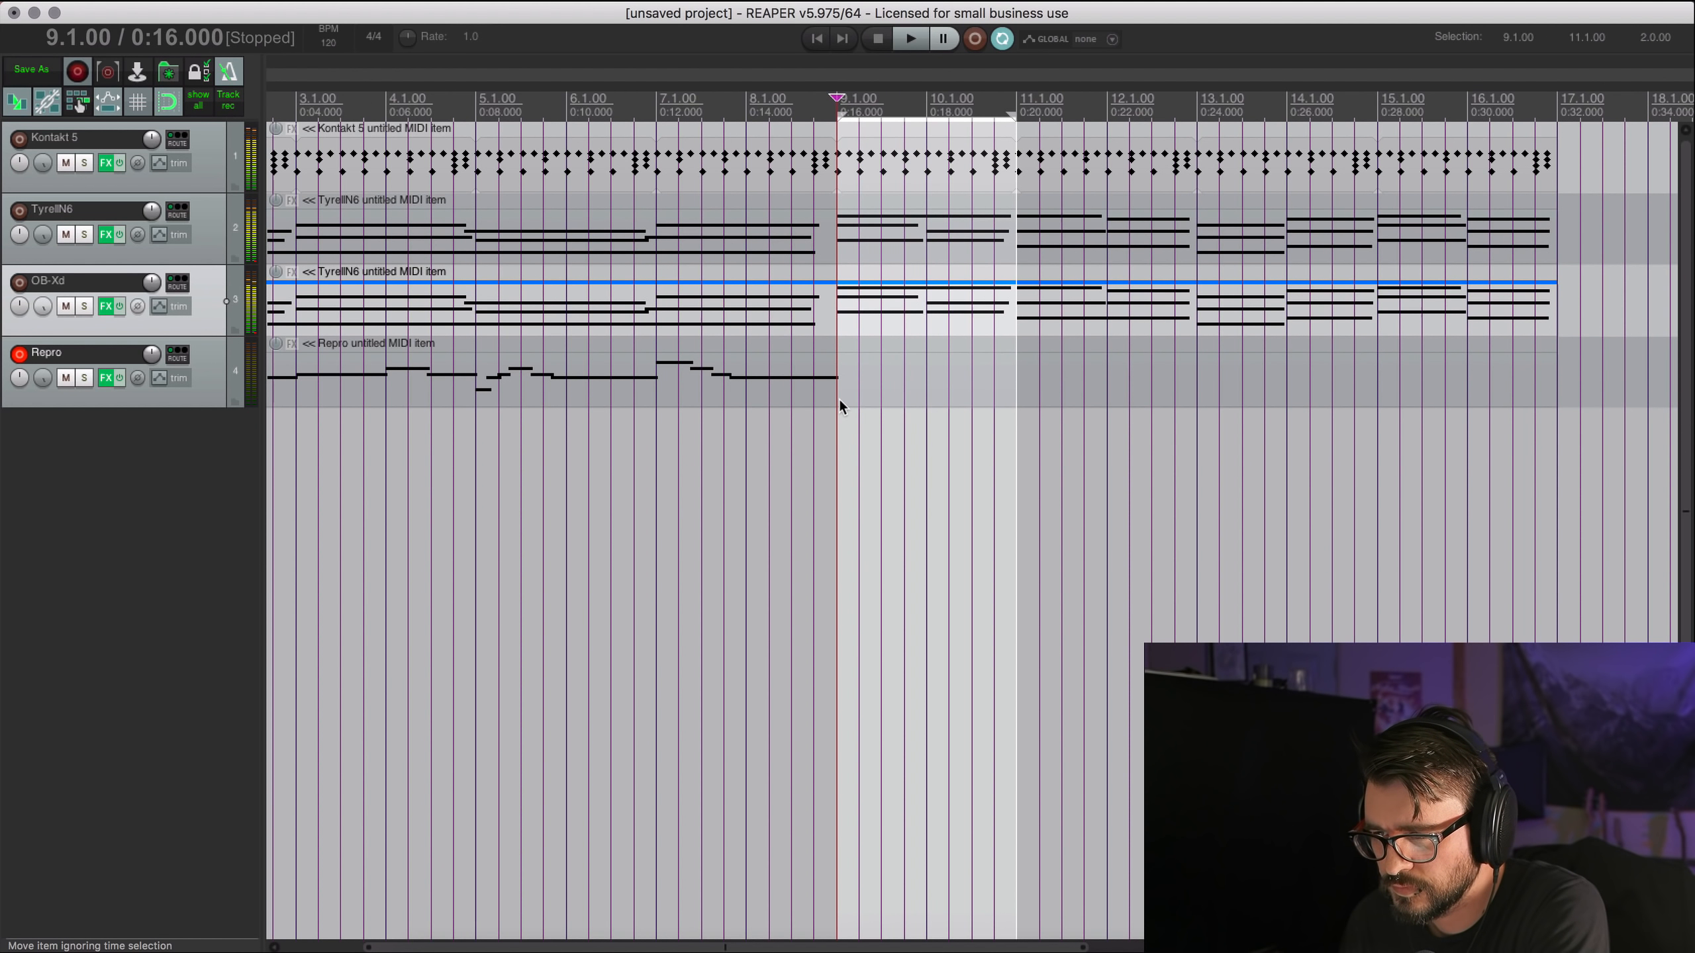
# Record a bass phrase into the Repro item over the looped range from 9.1.00 to 11.1.00.
pyautogui.click(839, 398)
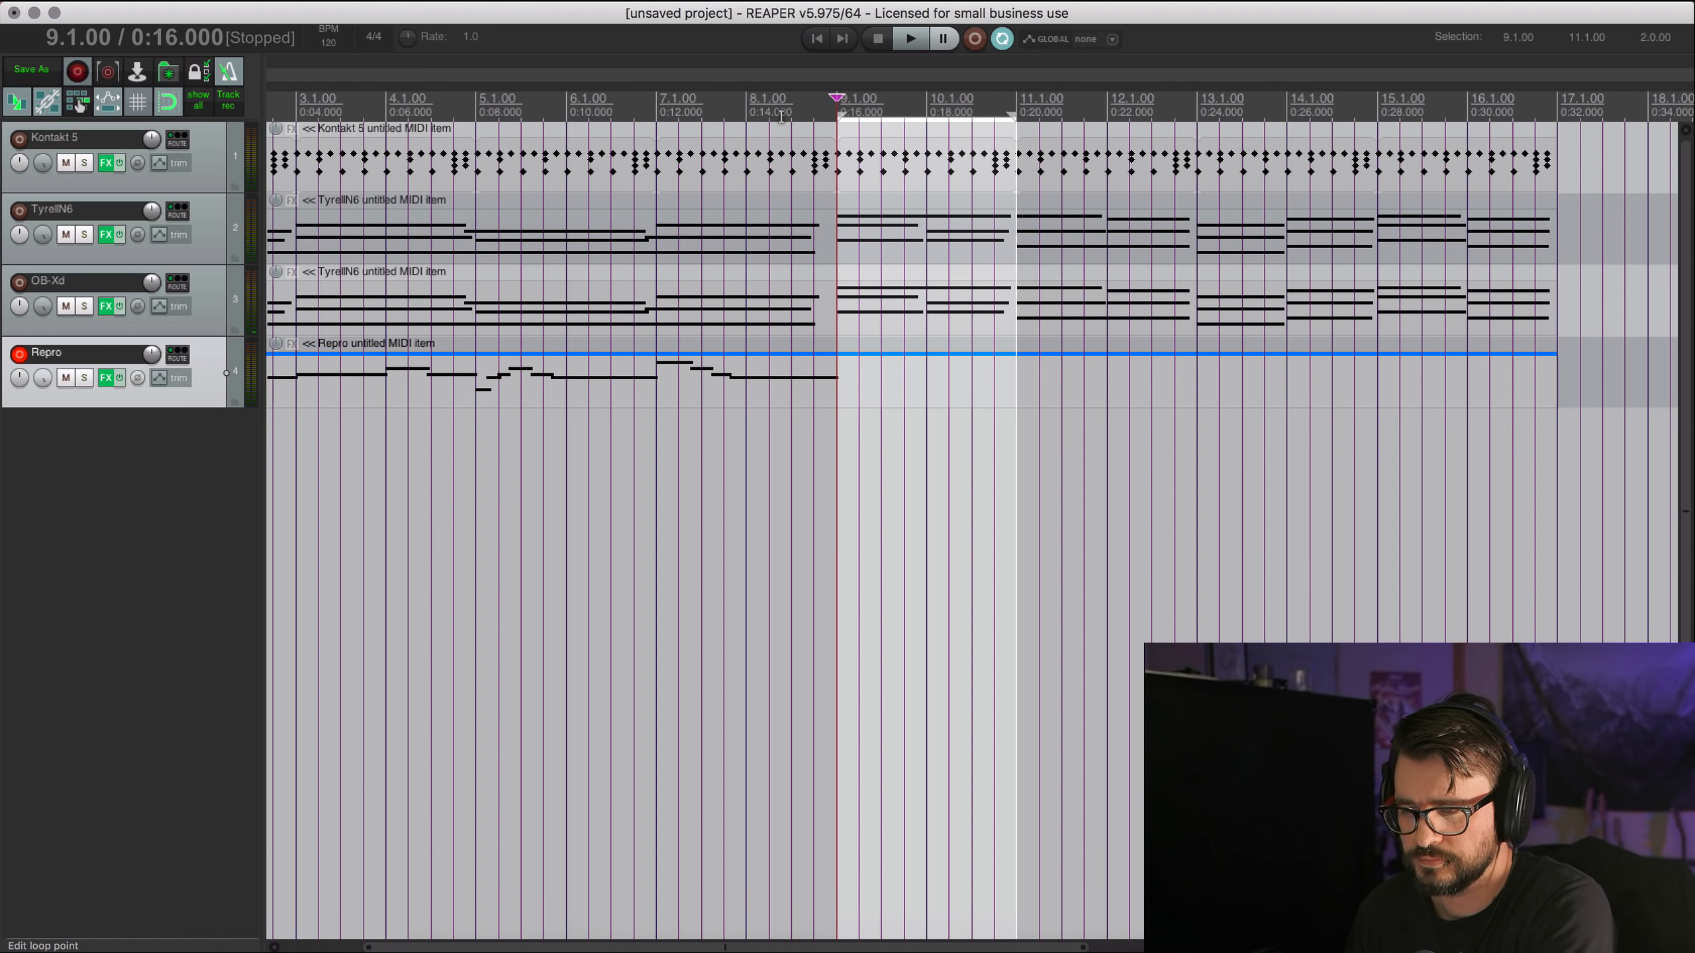
pyautogui.press('super+r')
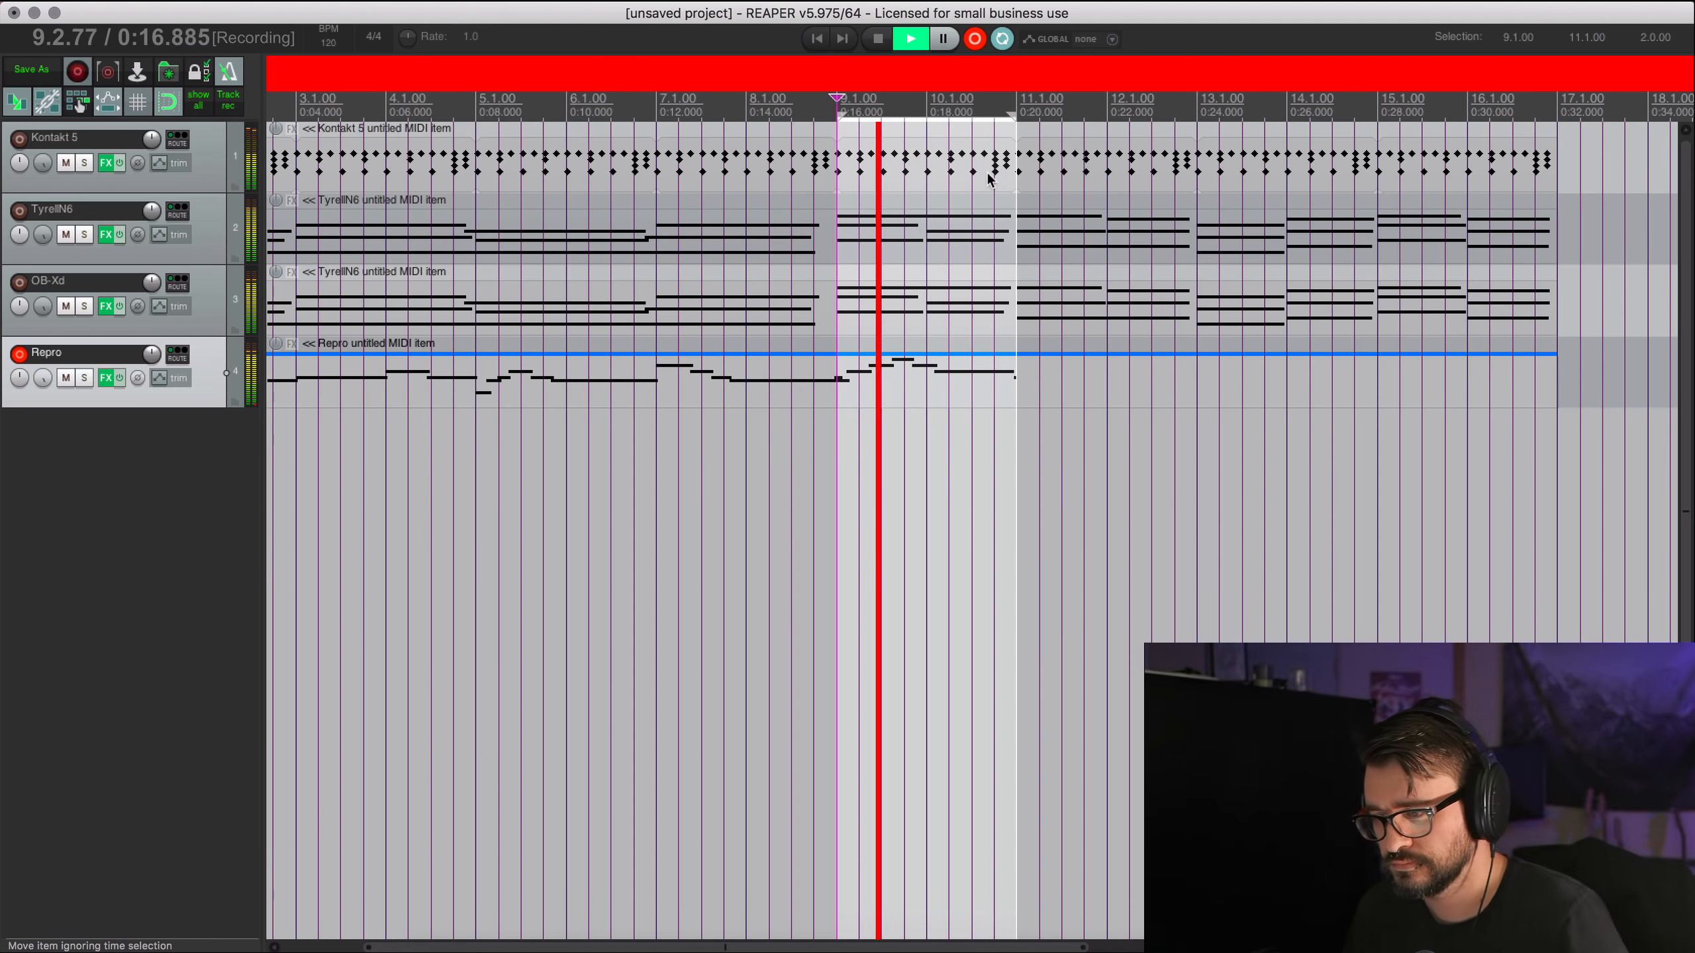
pyautogui.press('space')
# Delete the stray short F2 note at the start of bar 9 in the Repro item and play back the phrase.
pyautogui.doubleClick(846, 395)
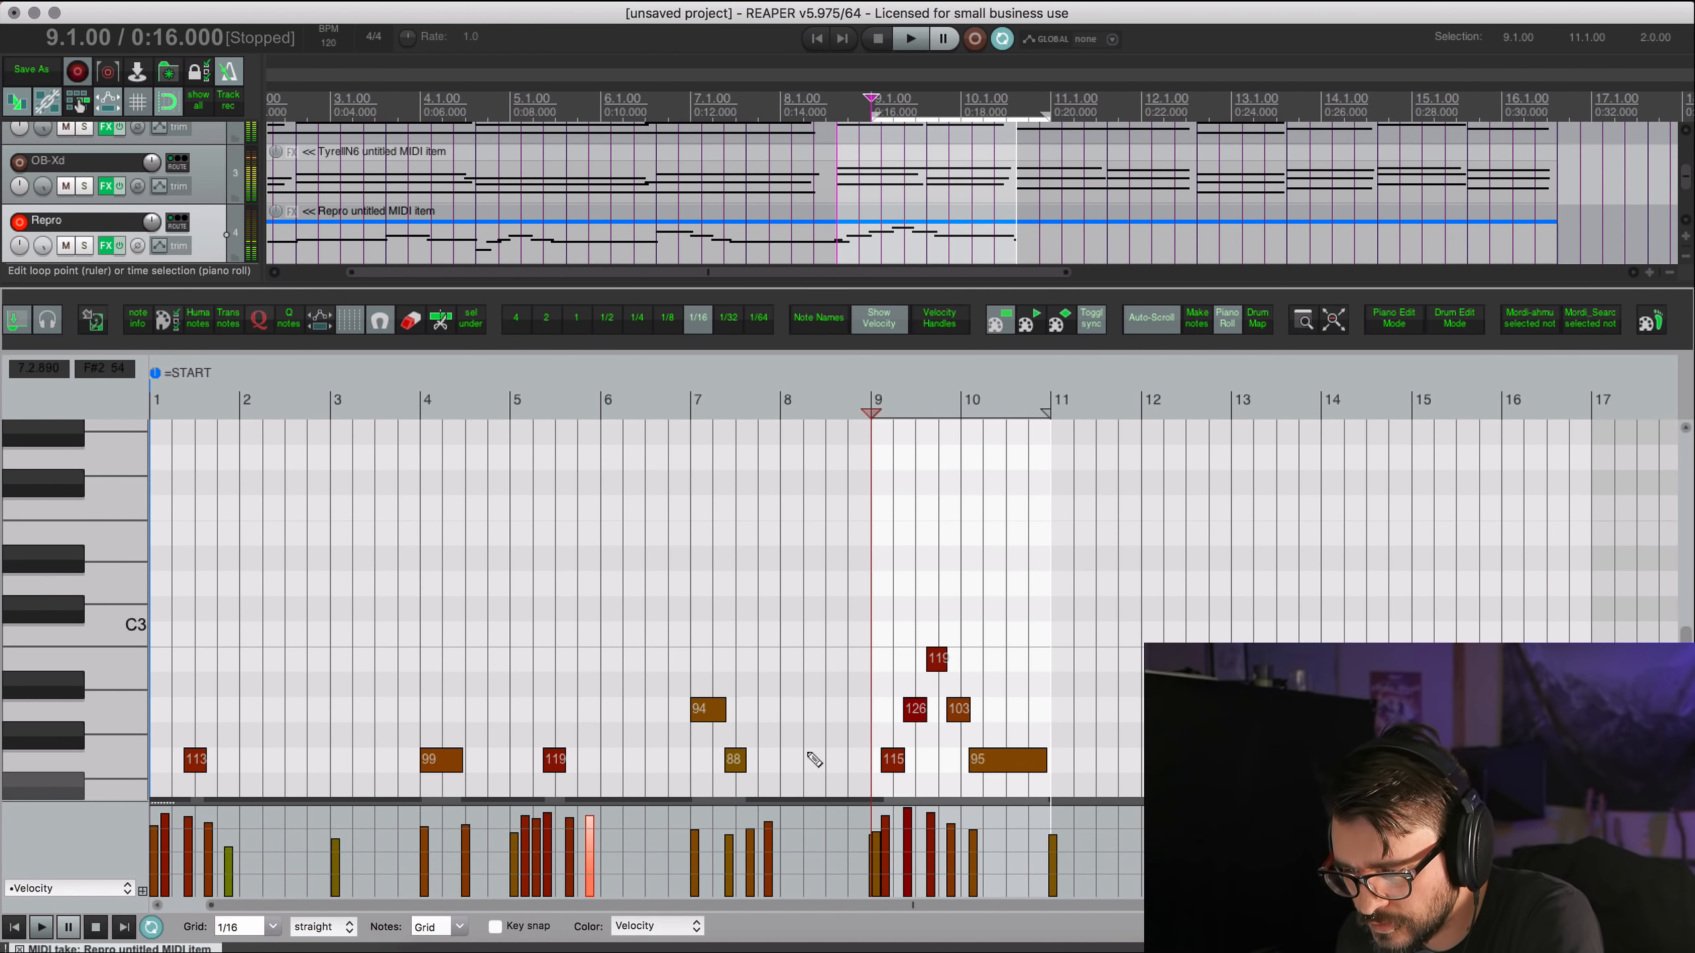
pyautogui.scroll(-5, 973, 604)
pyautogui.click(872, 609)
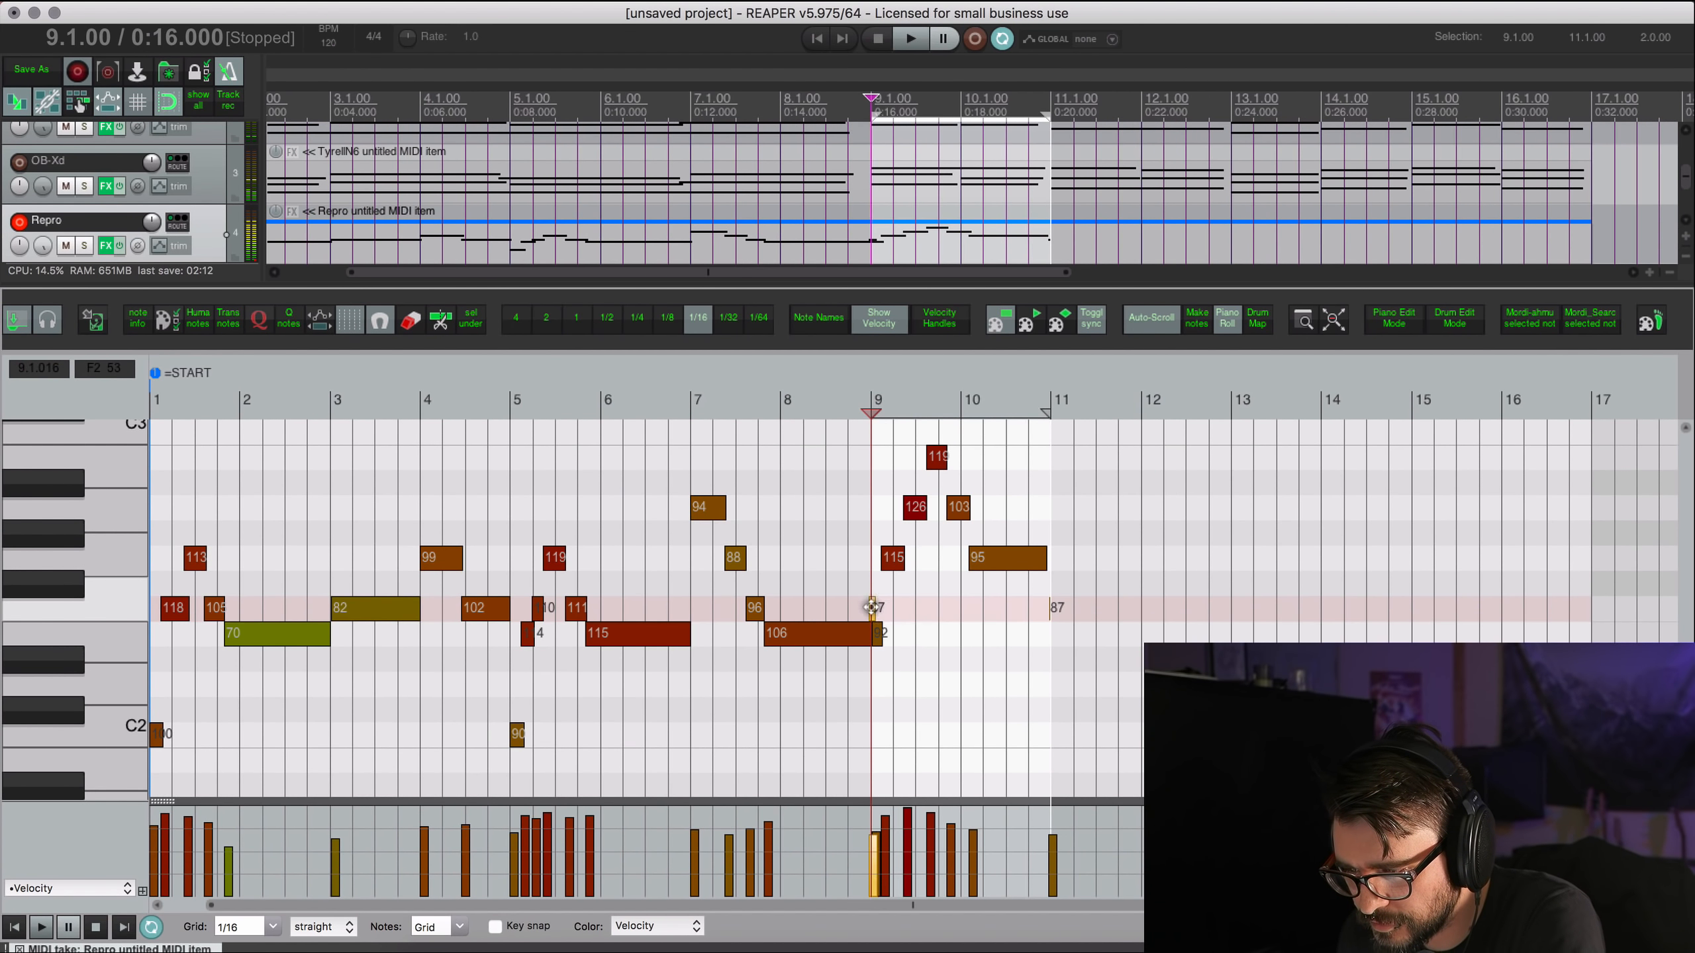
pyautogui.press('space')
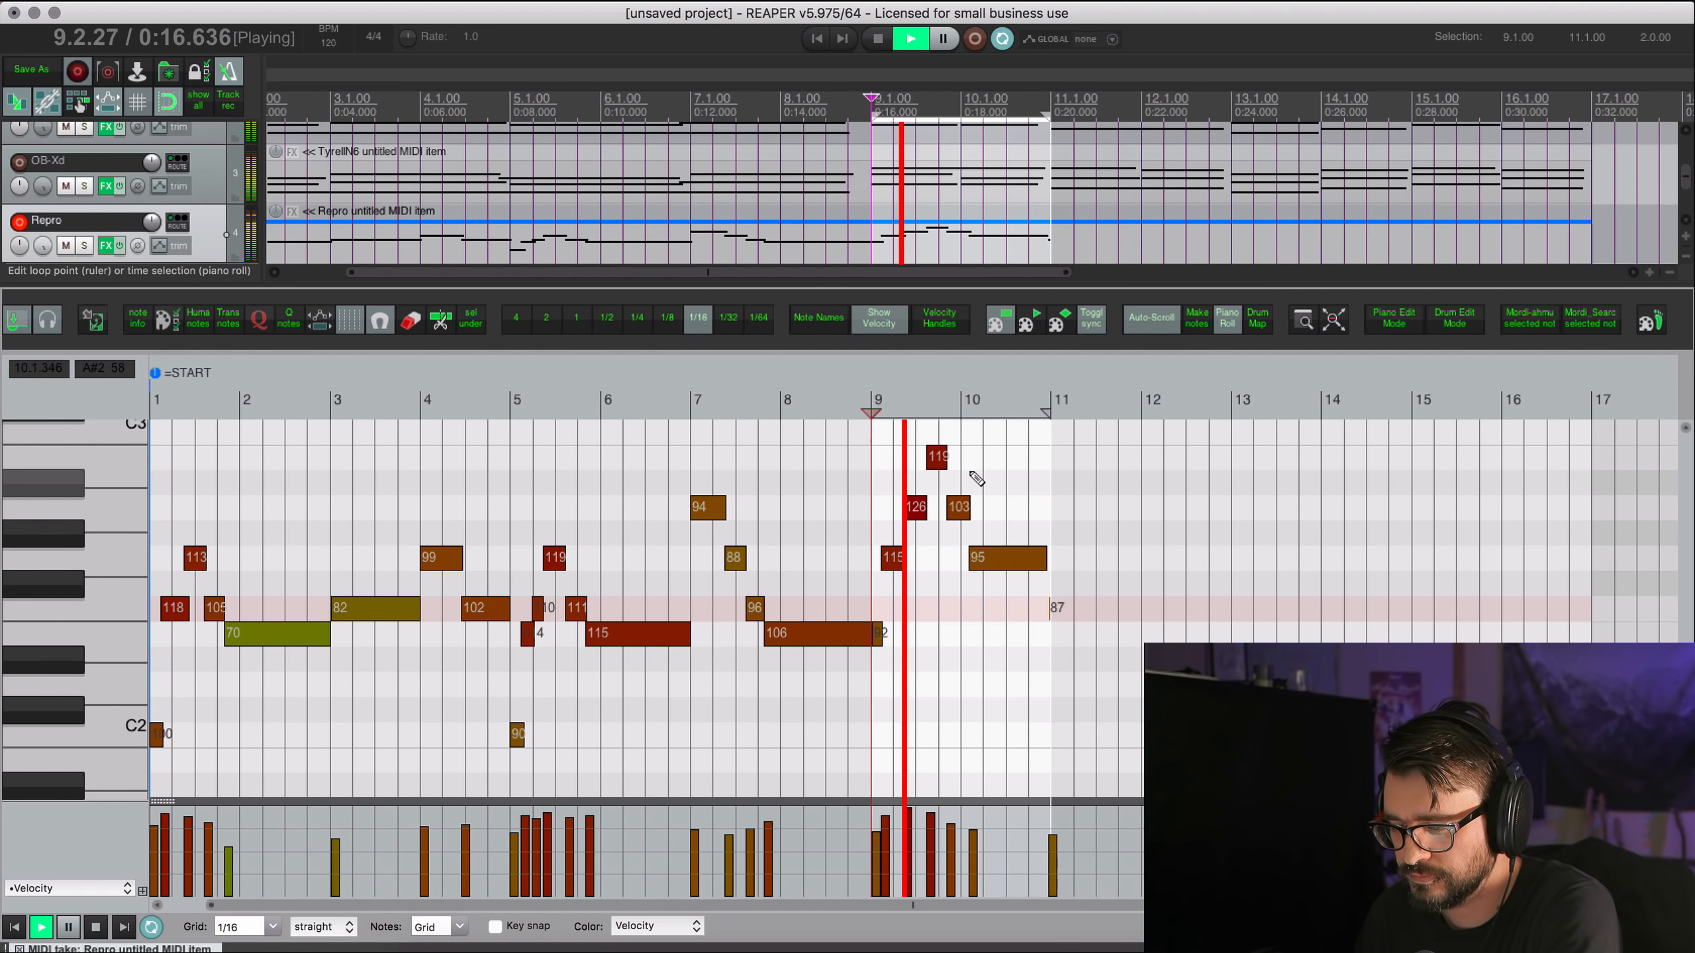
pyautogui.press('Escape')
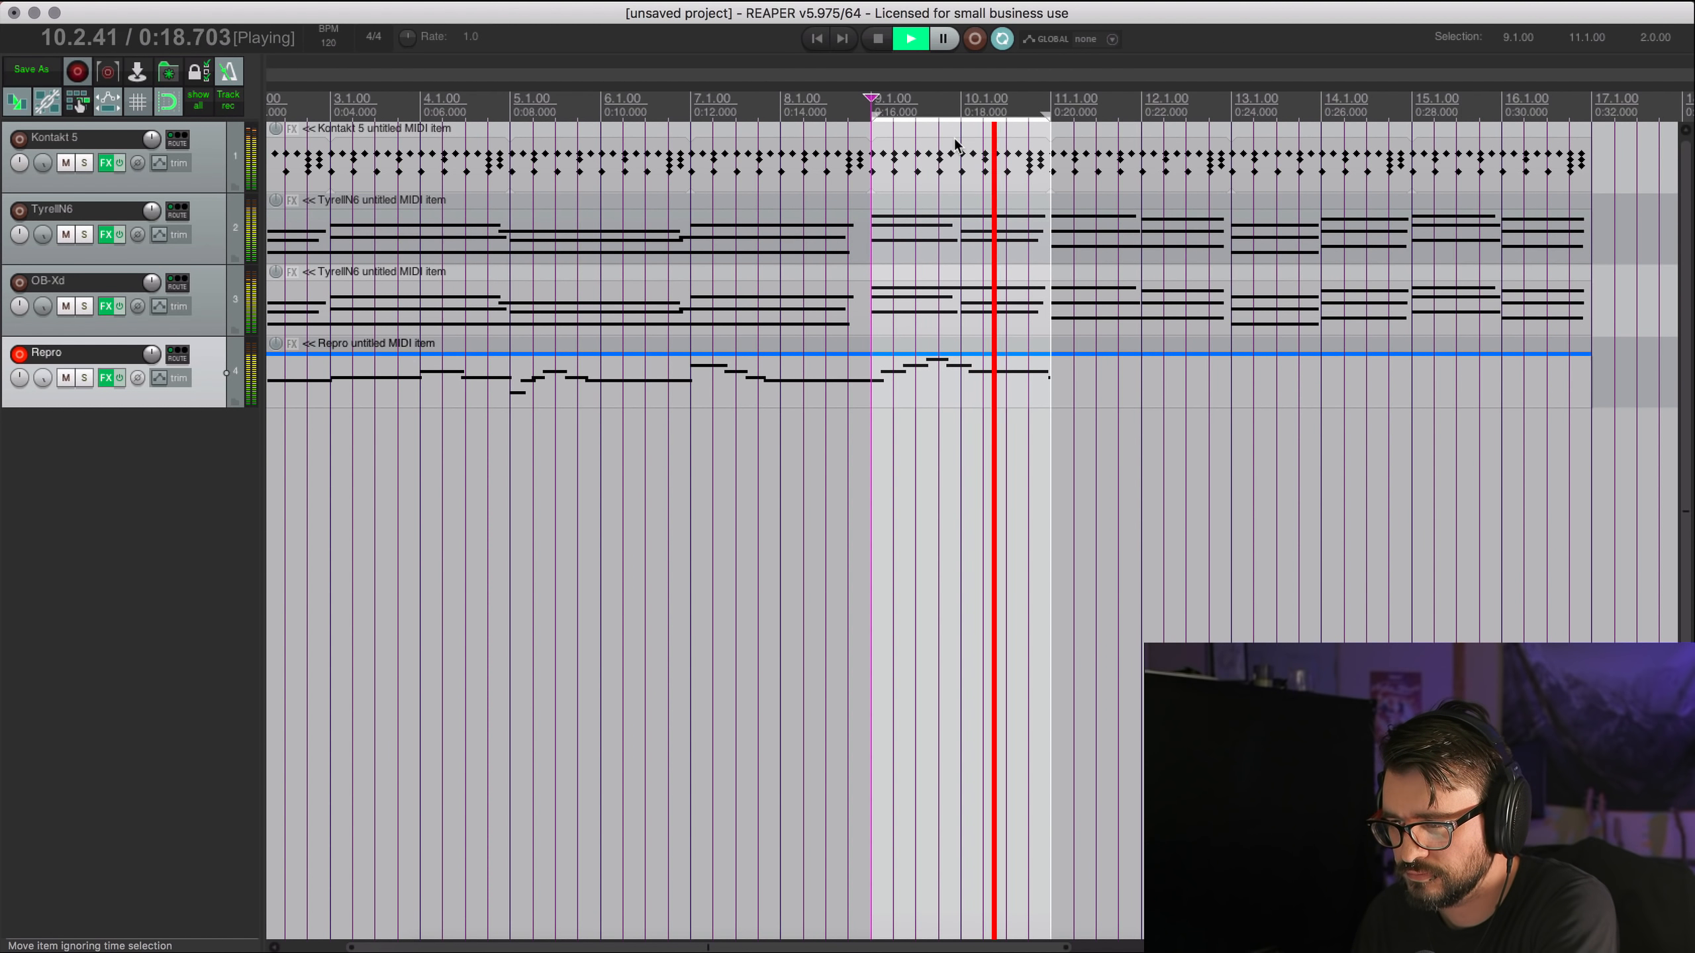
pyautogui.press('space')
# Select the range 11.1.00 to 17.1.00 and record the rest of the bass line on the Repro track.
pyautogui.moveTo(1051, 130); pyautogui.dragTo(1588, 134)
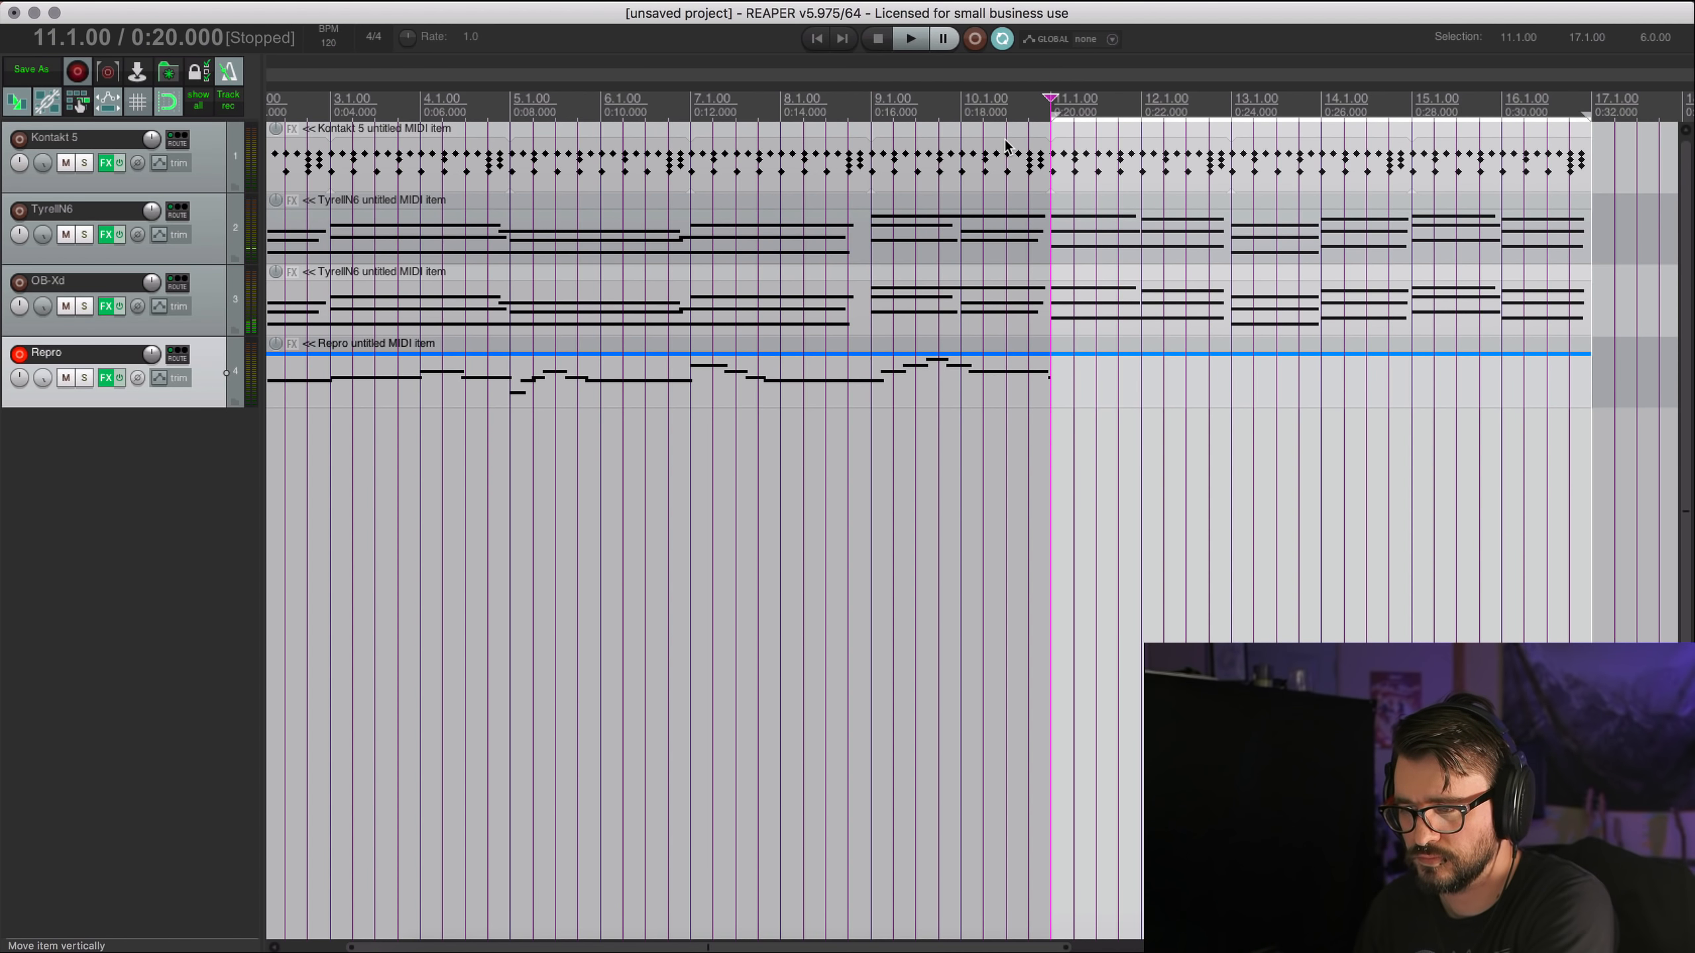
pyautogui.press('super+r')
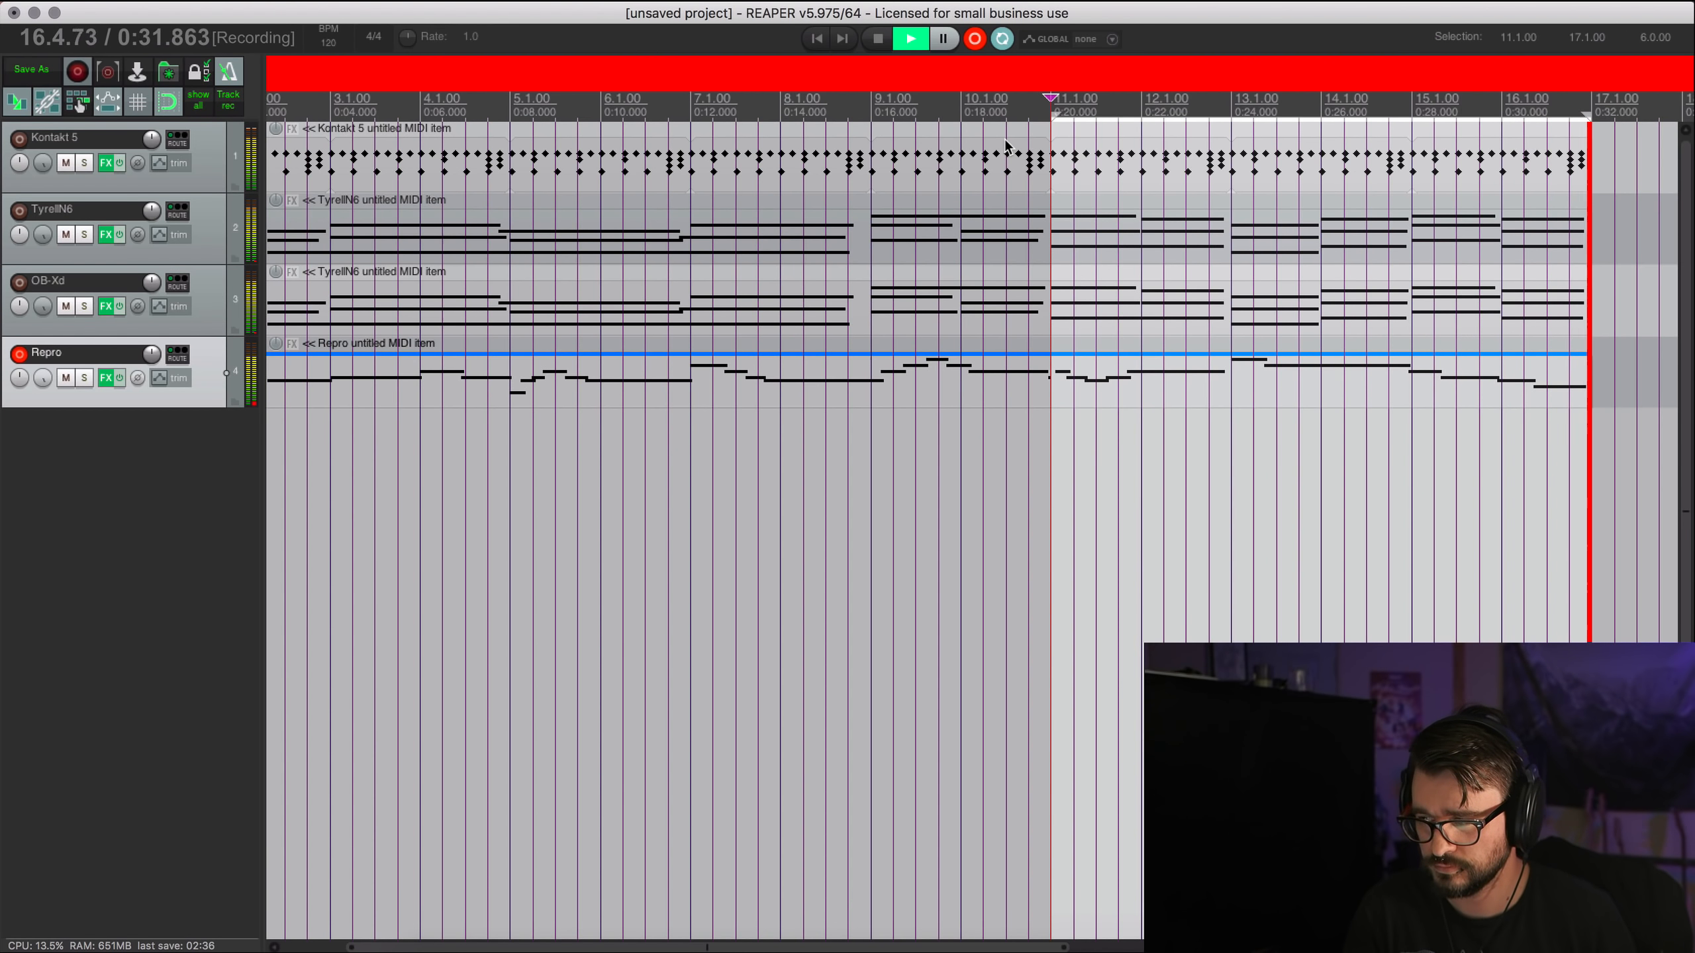
pyautogui.press('space')
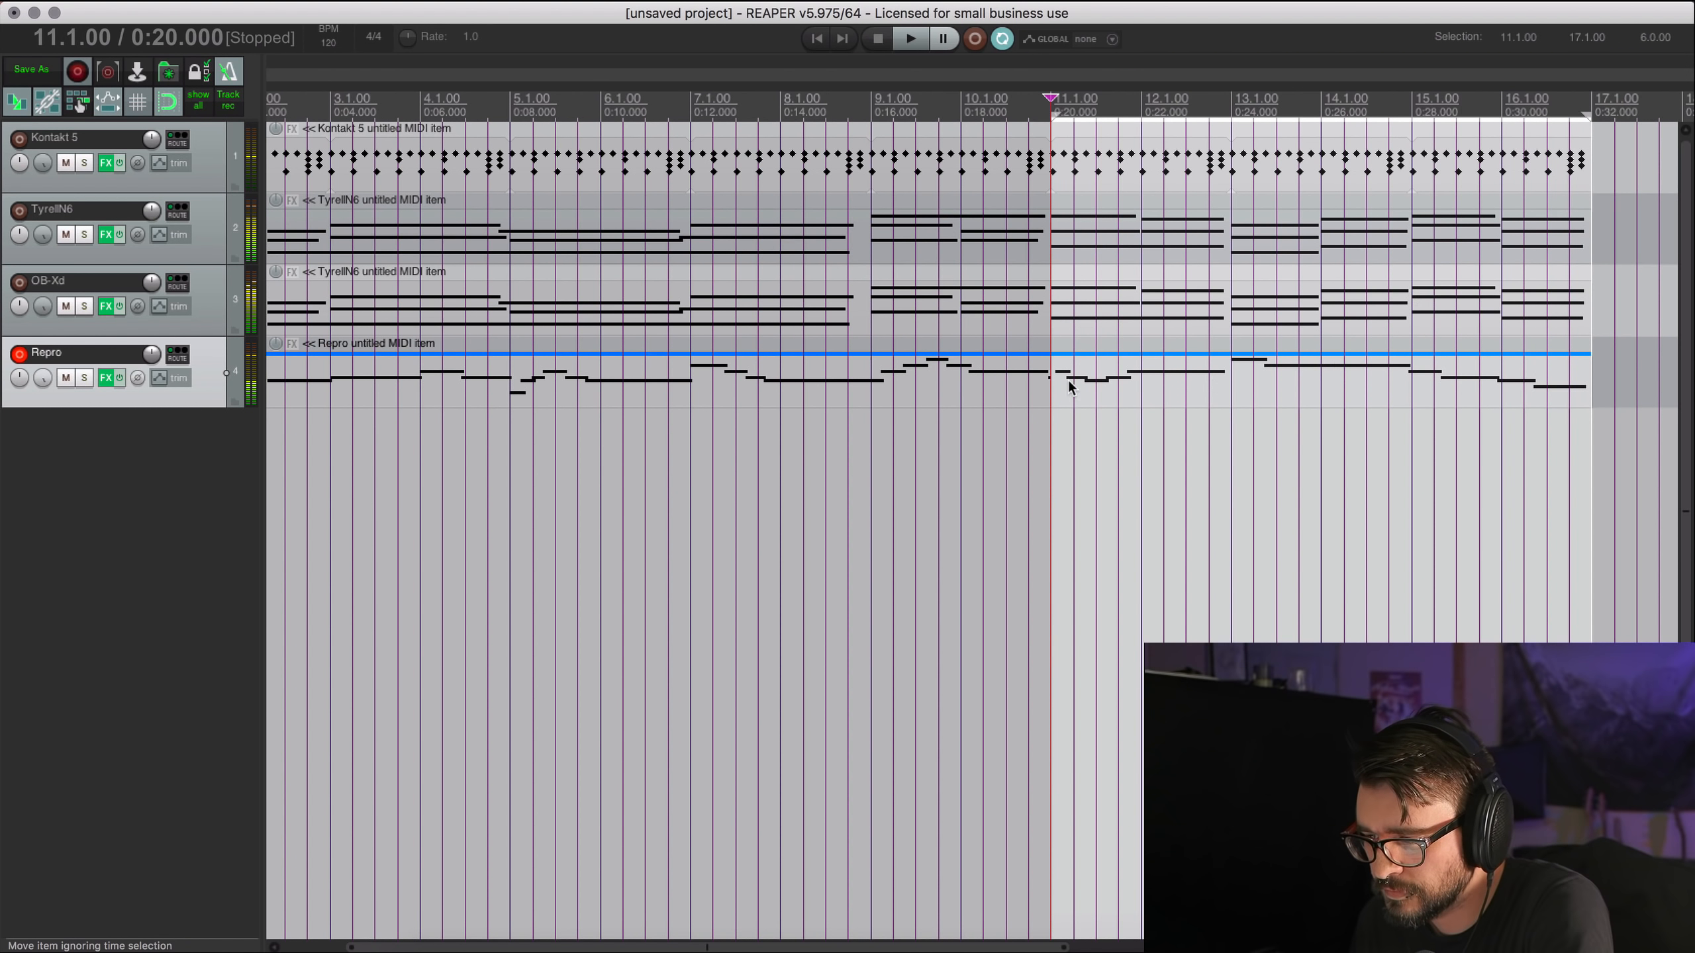
# Delete the stray short F2 note just before bar 11 in the Repro item and close the MIDI editor.
pyautogui.doubleClick(1029, 404)
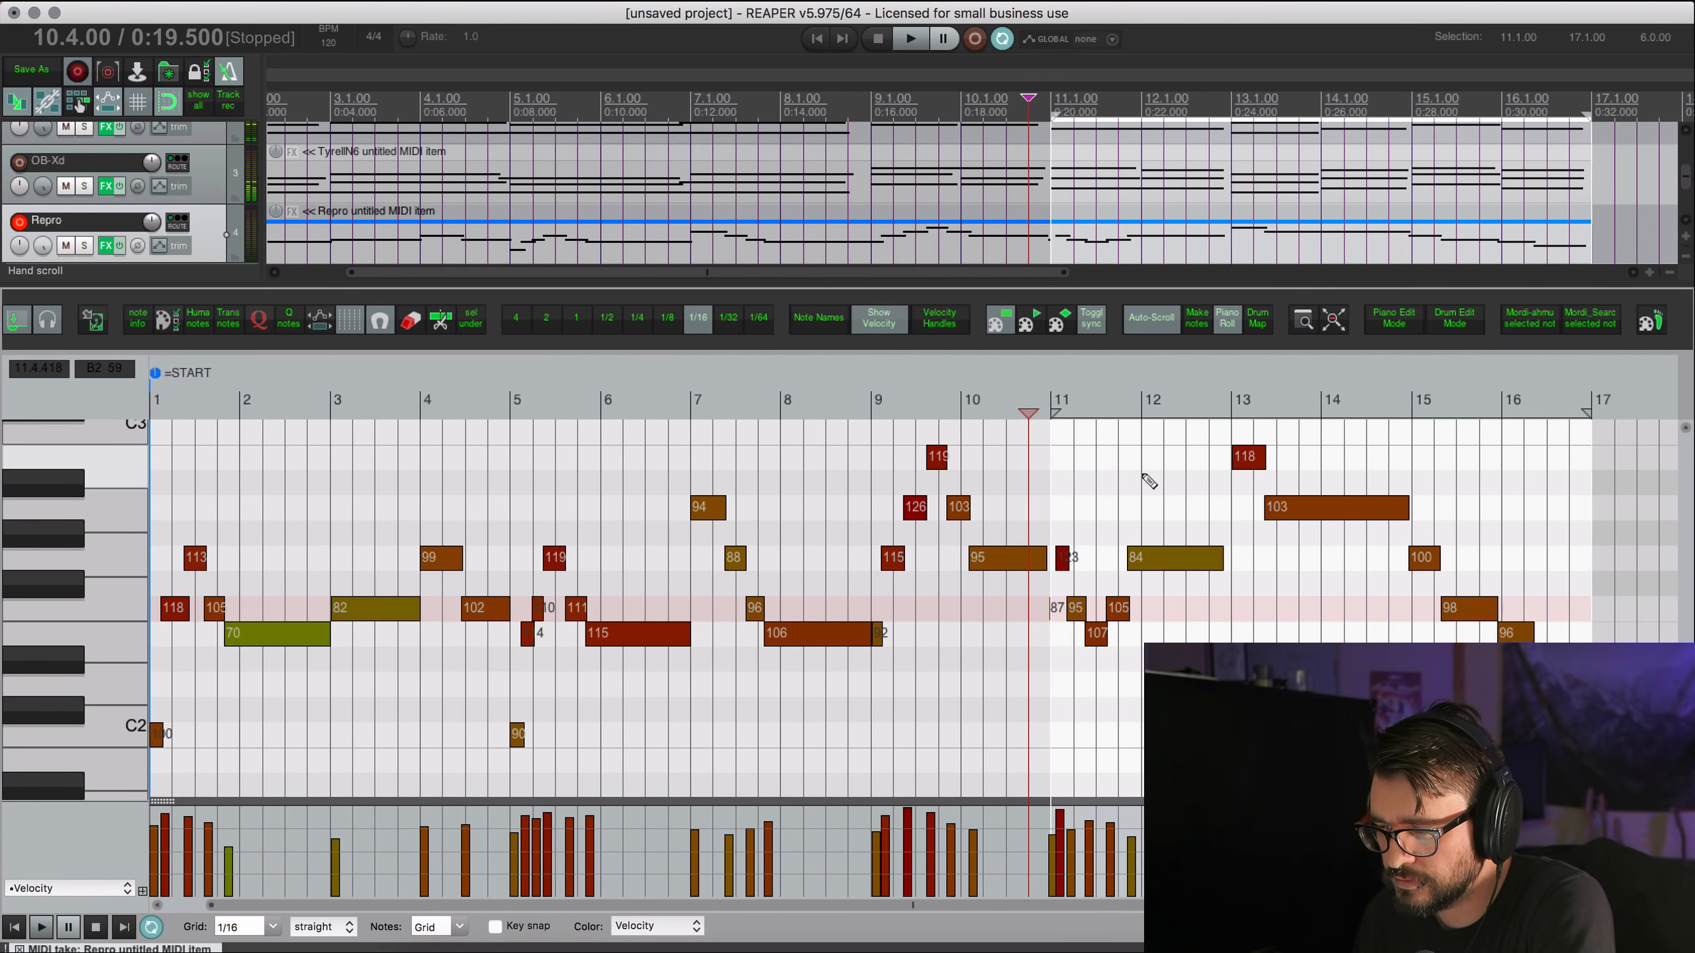
pyautogui.scroll(5, 1147, 481)
pyautogui.moveTo(1046, 621); pyautogui.dragTo(1048, 621)
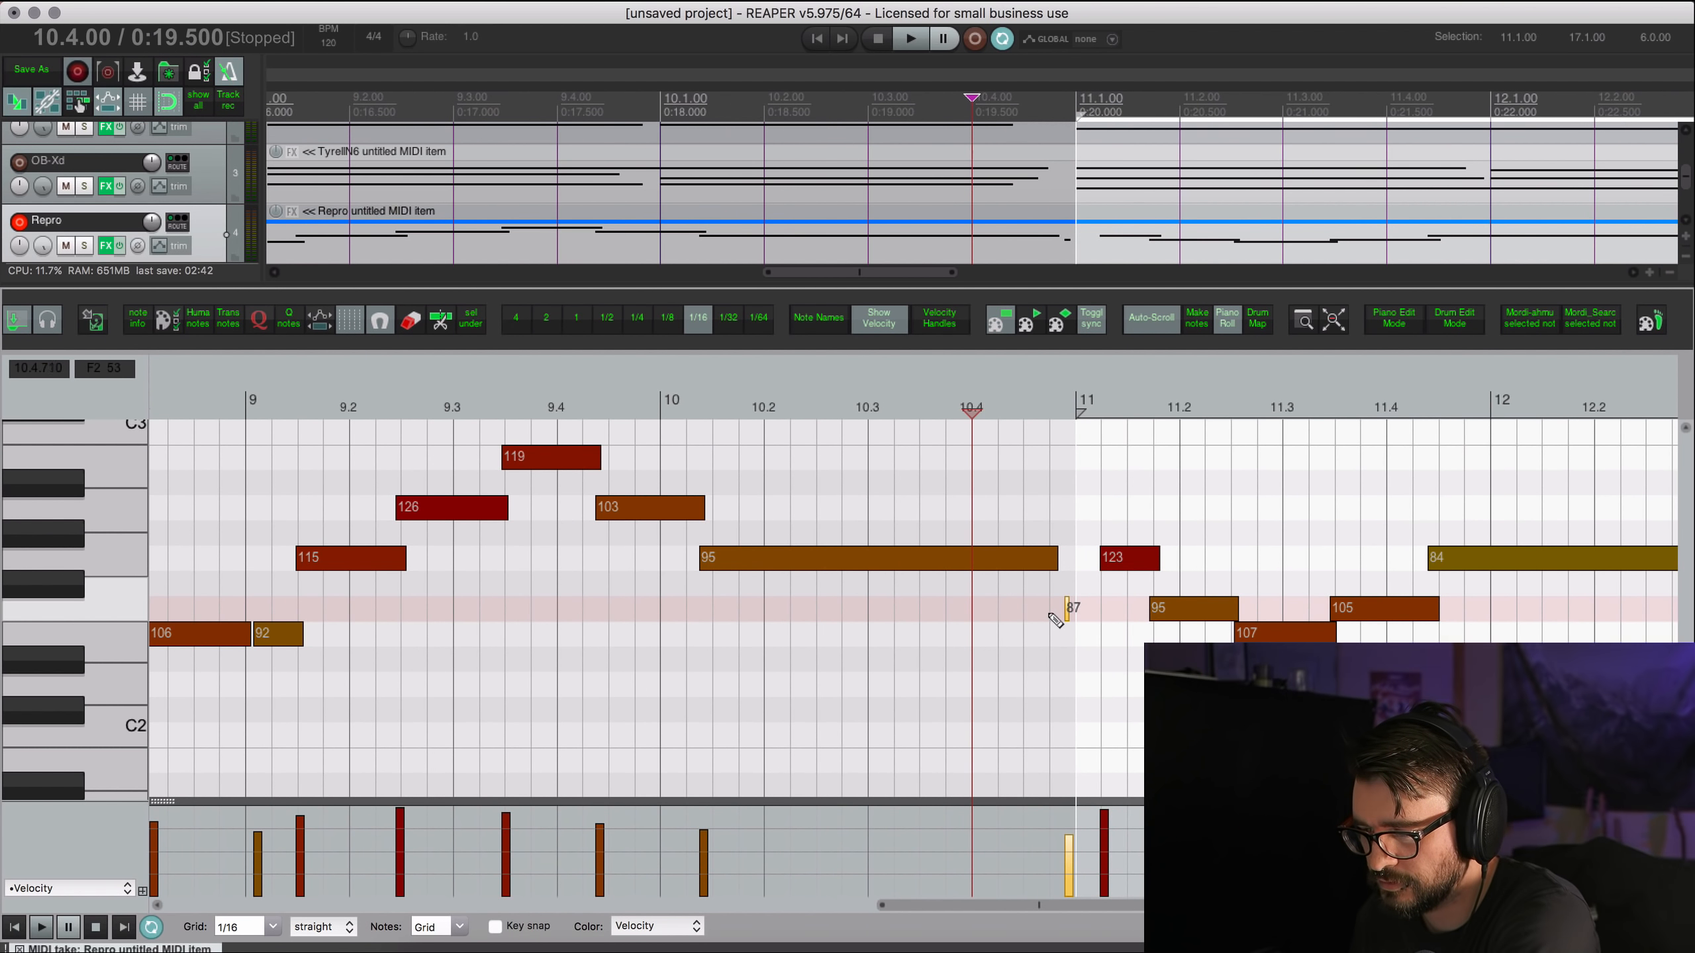
pyautogui.scroll(-10, 1089, 604)
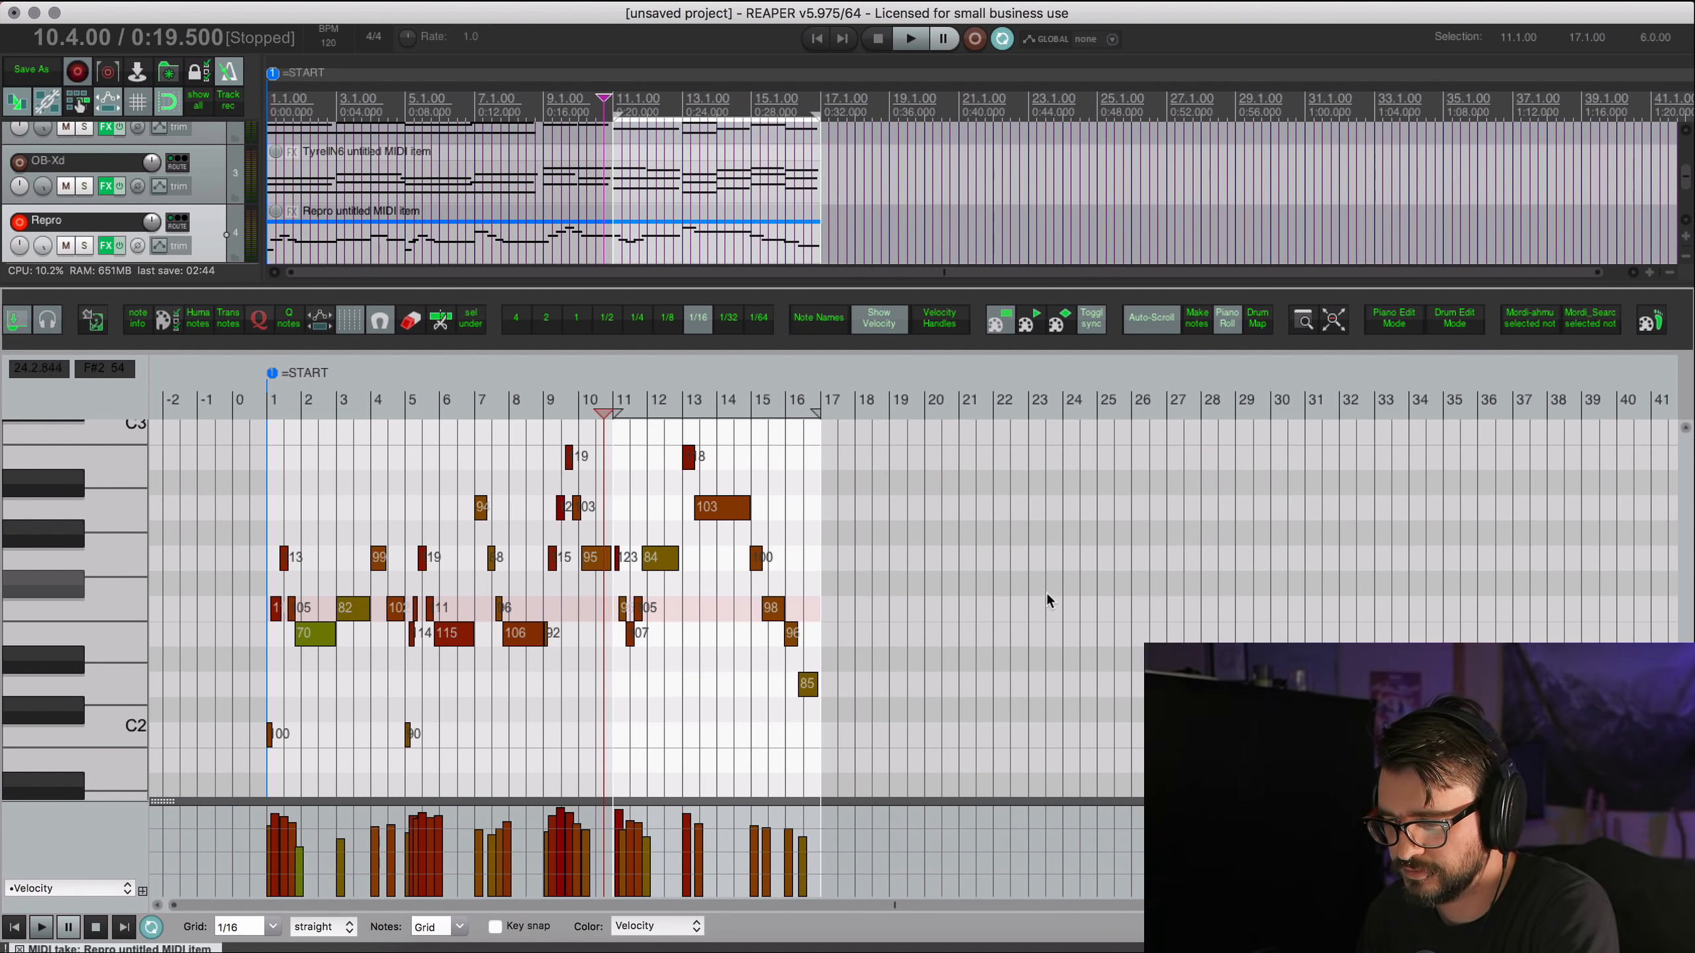
pyautogui.press('Escape')
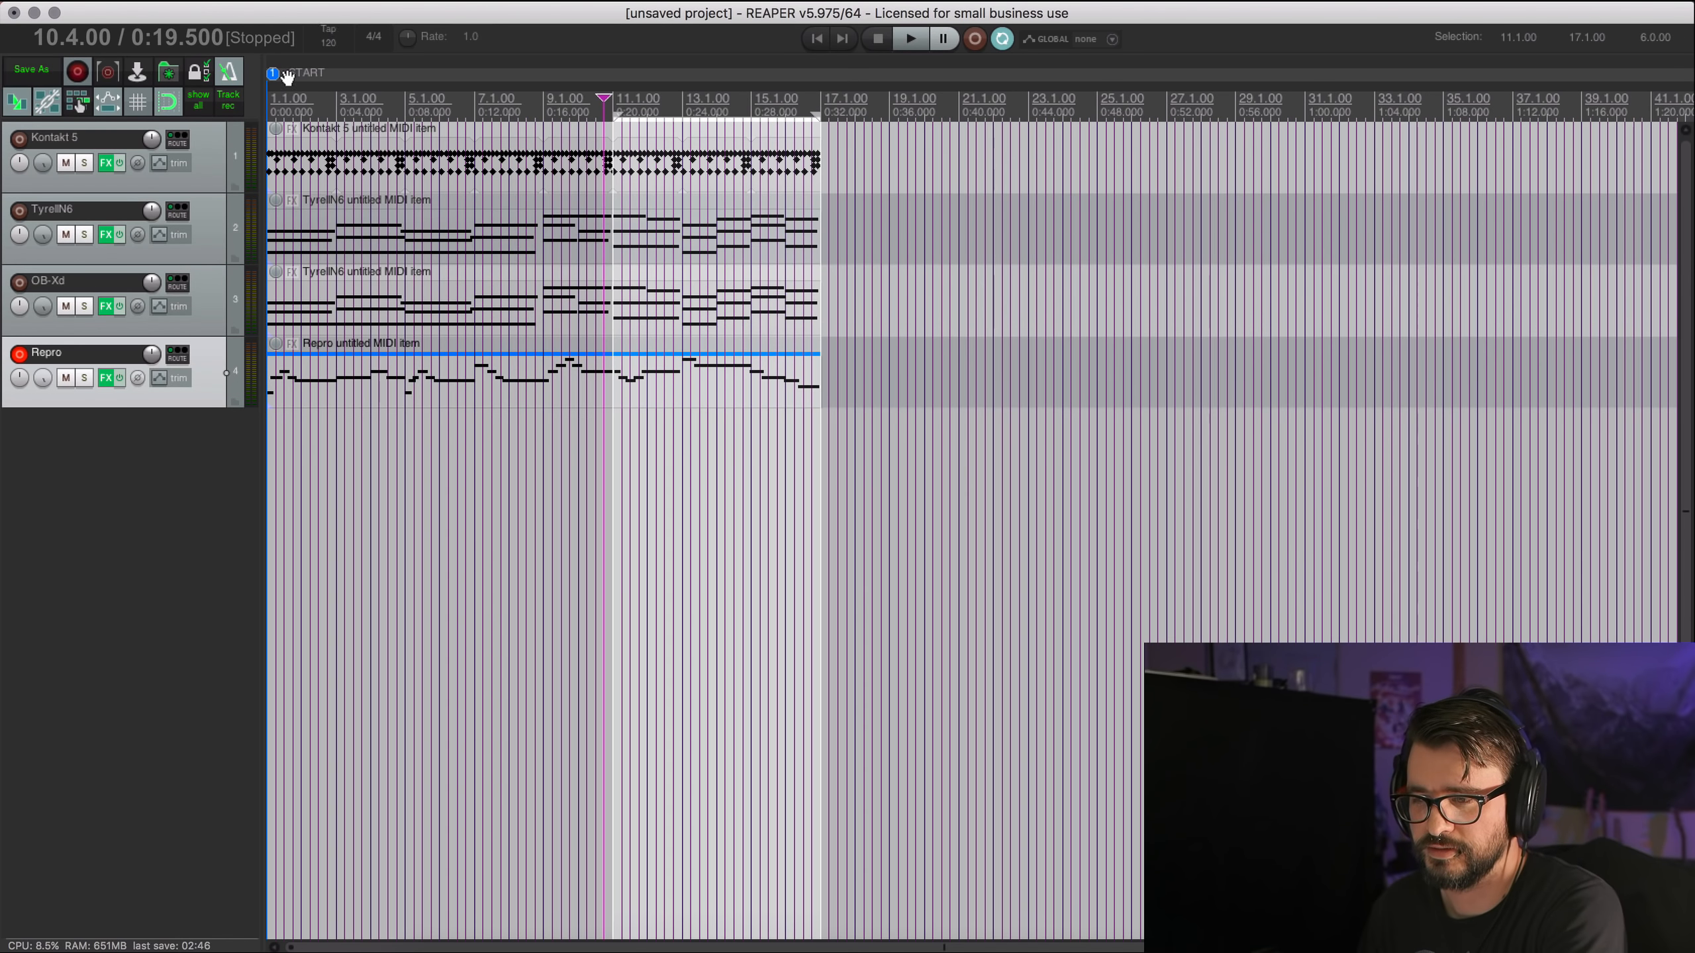
# Play back the full range from 1.1.00 to 17.1.00 with the Repro track disarmed and the metronome off.
pyautogui.moveTo(826, 441); pyautogui.dragTo(228, 230)
pyautogui.press('space')
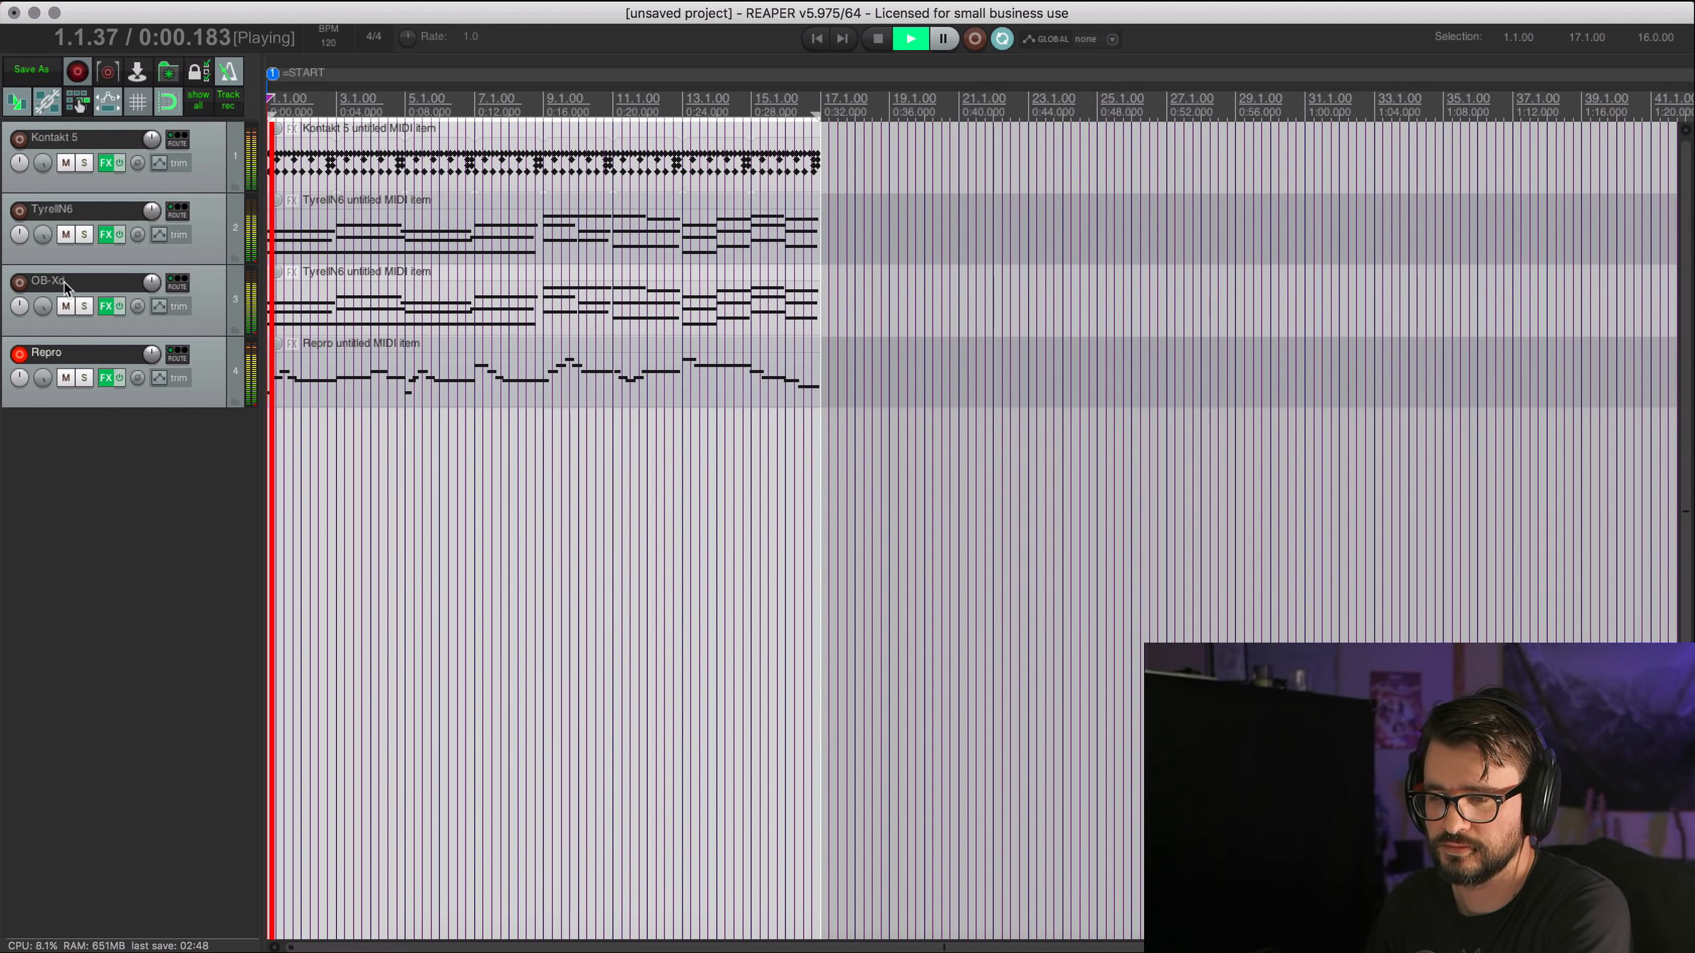
pyautogui.click(19, 355)
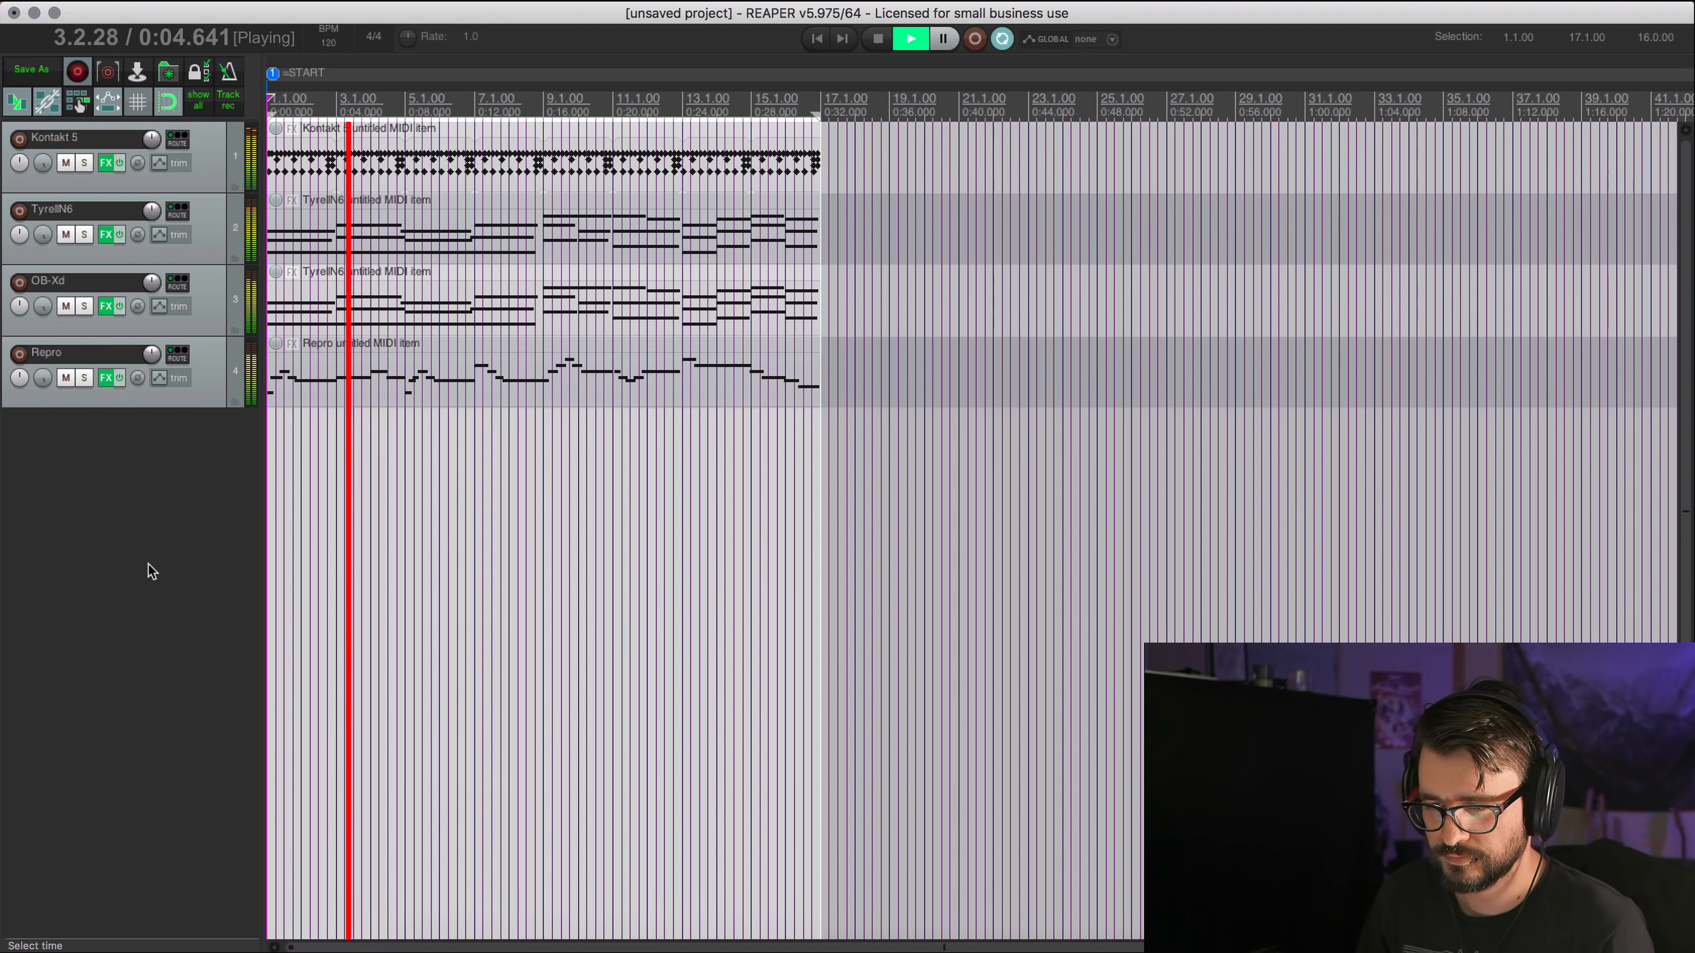
# Insert the TyrellN6 virtual instrument on a new track and open its preset browser.
pyautogui.rightClick(93, 534)
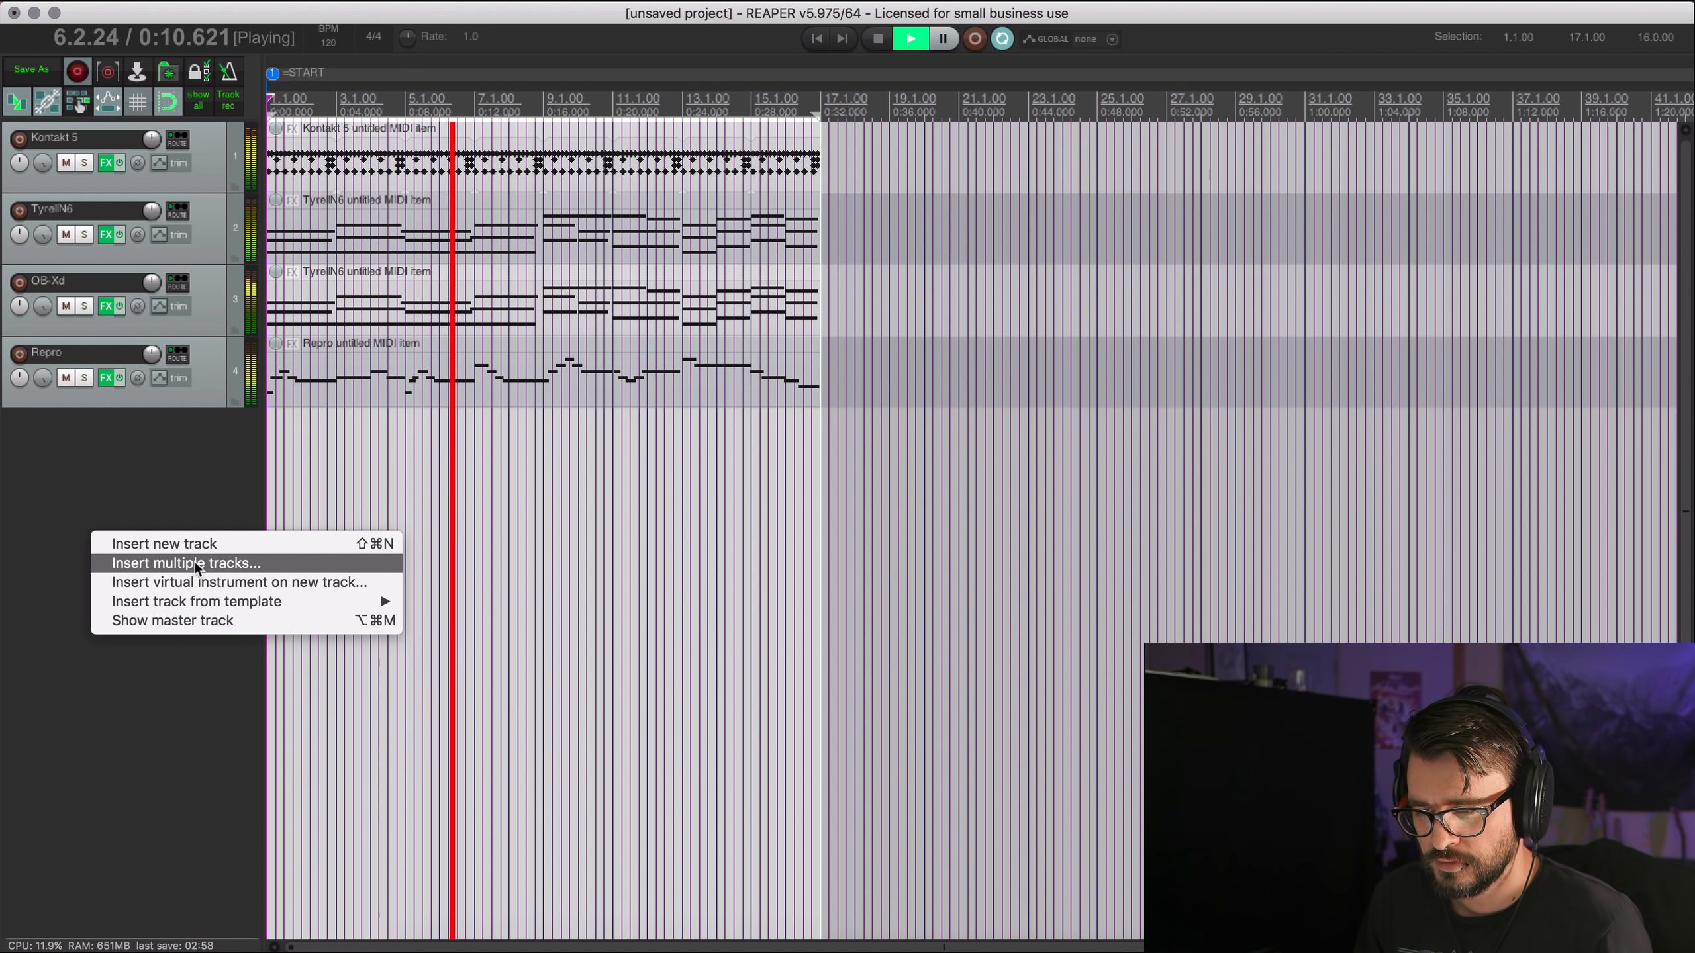
pyautogui.click(206, 584)
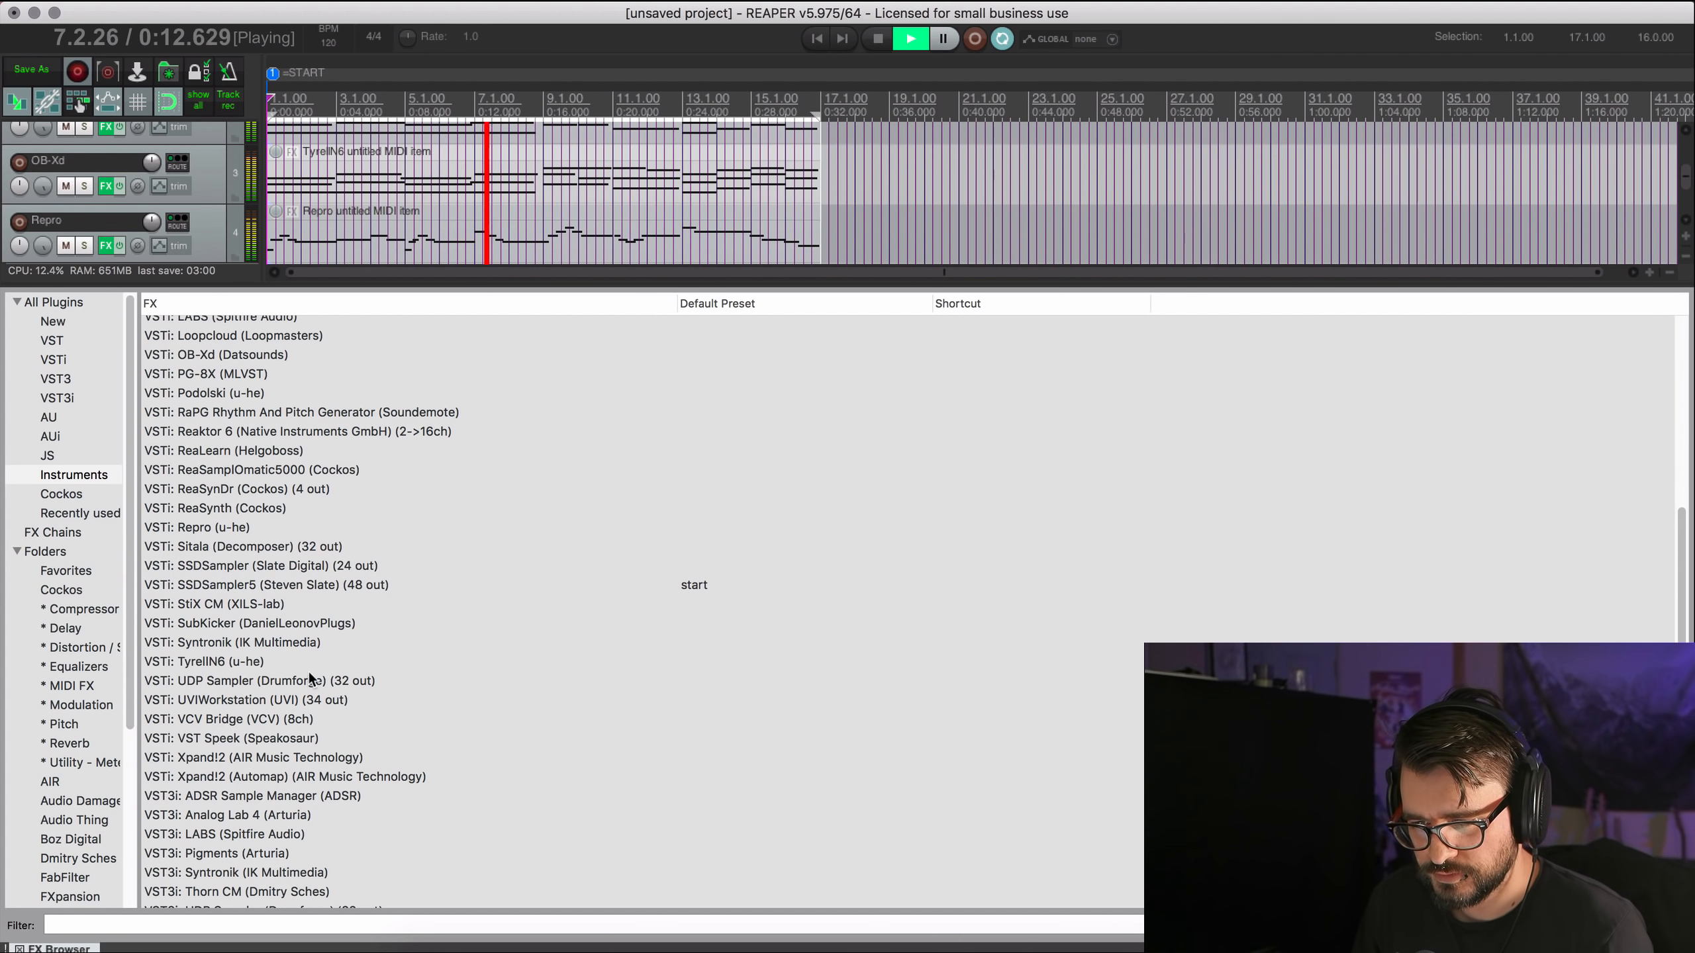
pyautogui.scroll(-1, 304, 681)
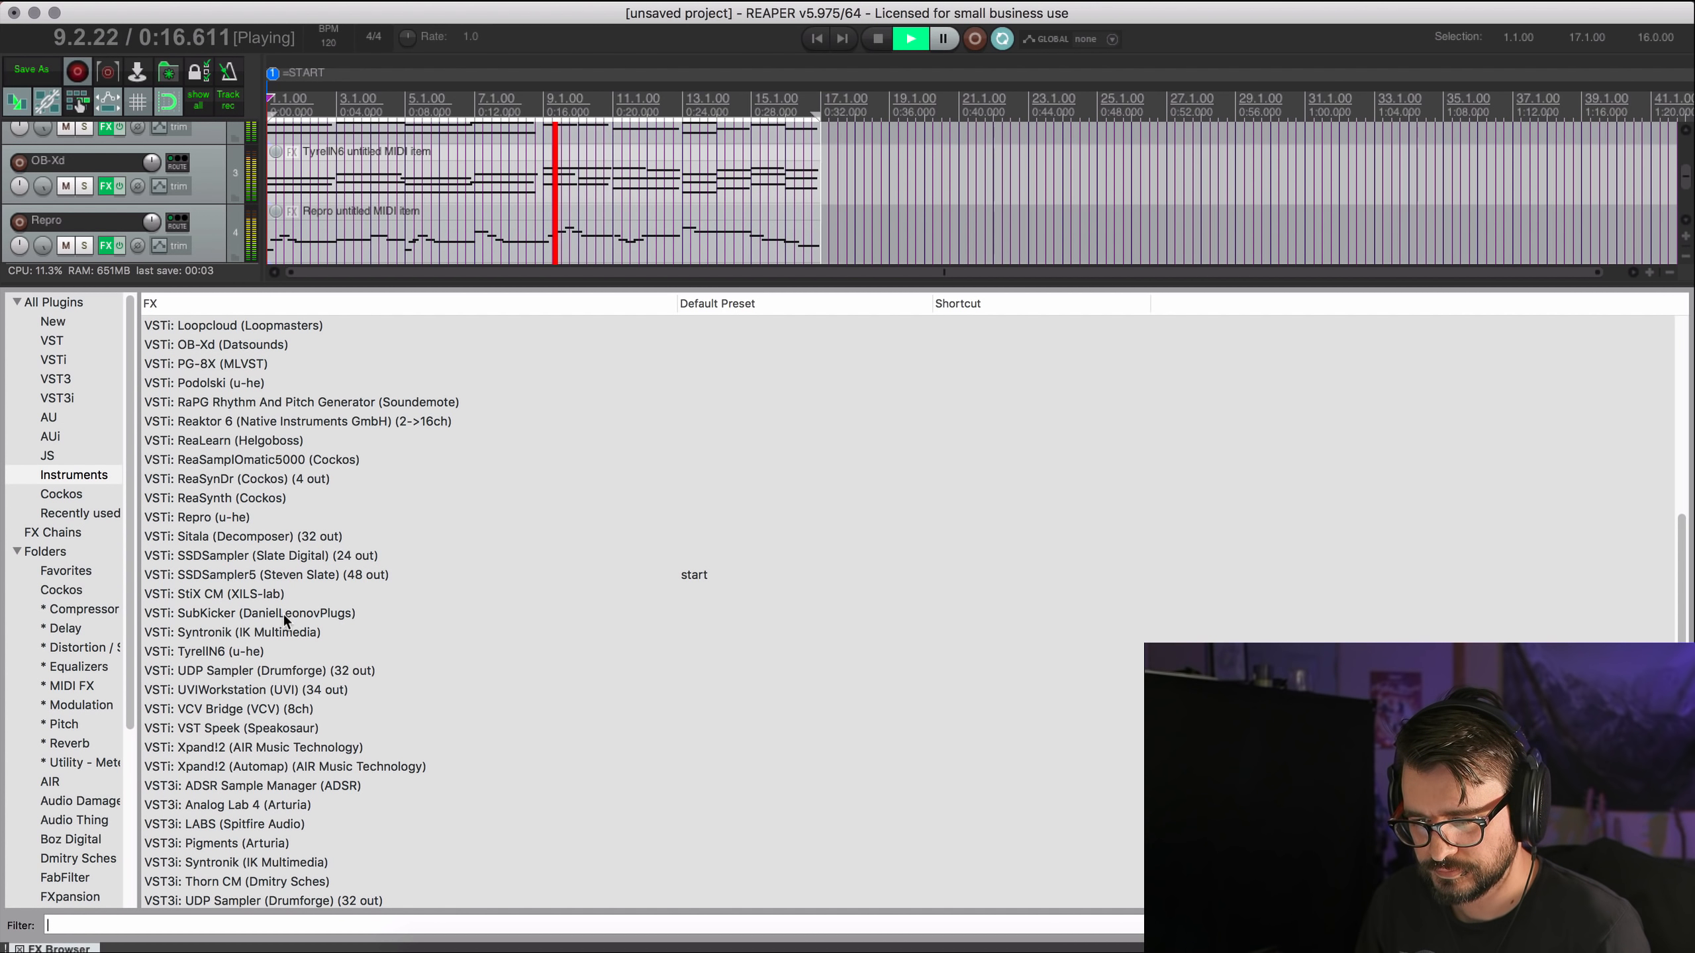
pyautogui.doubleClick(233, 652)
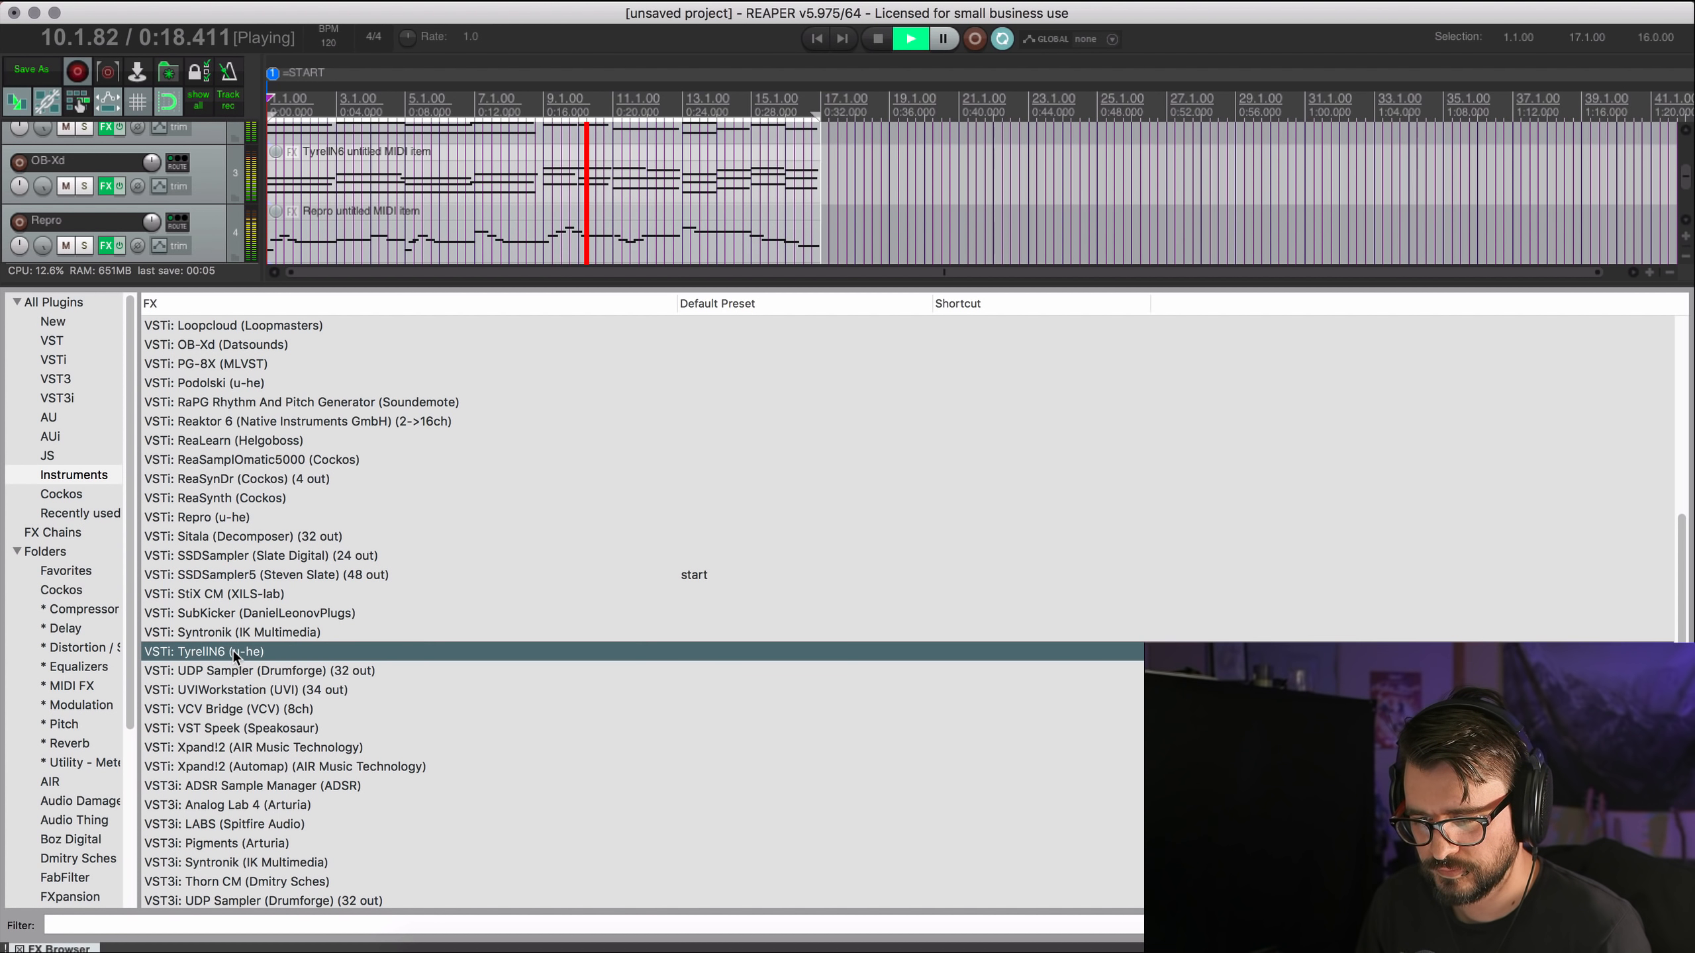
pyautogui.click(1028, 139)
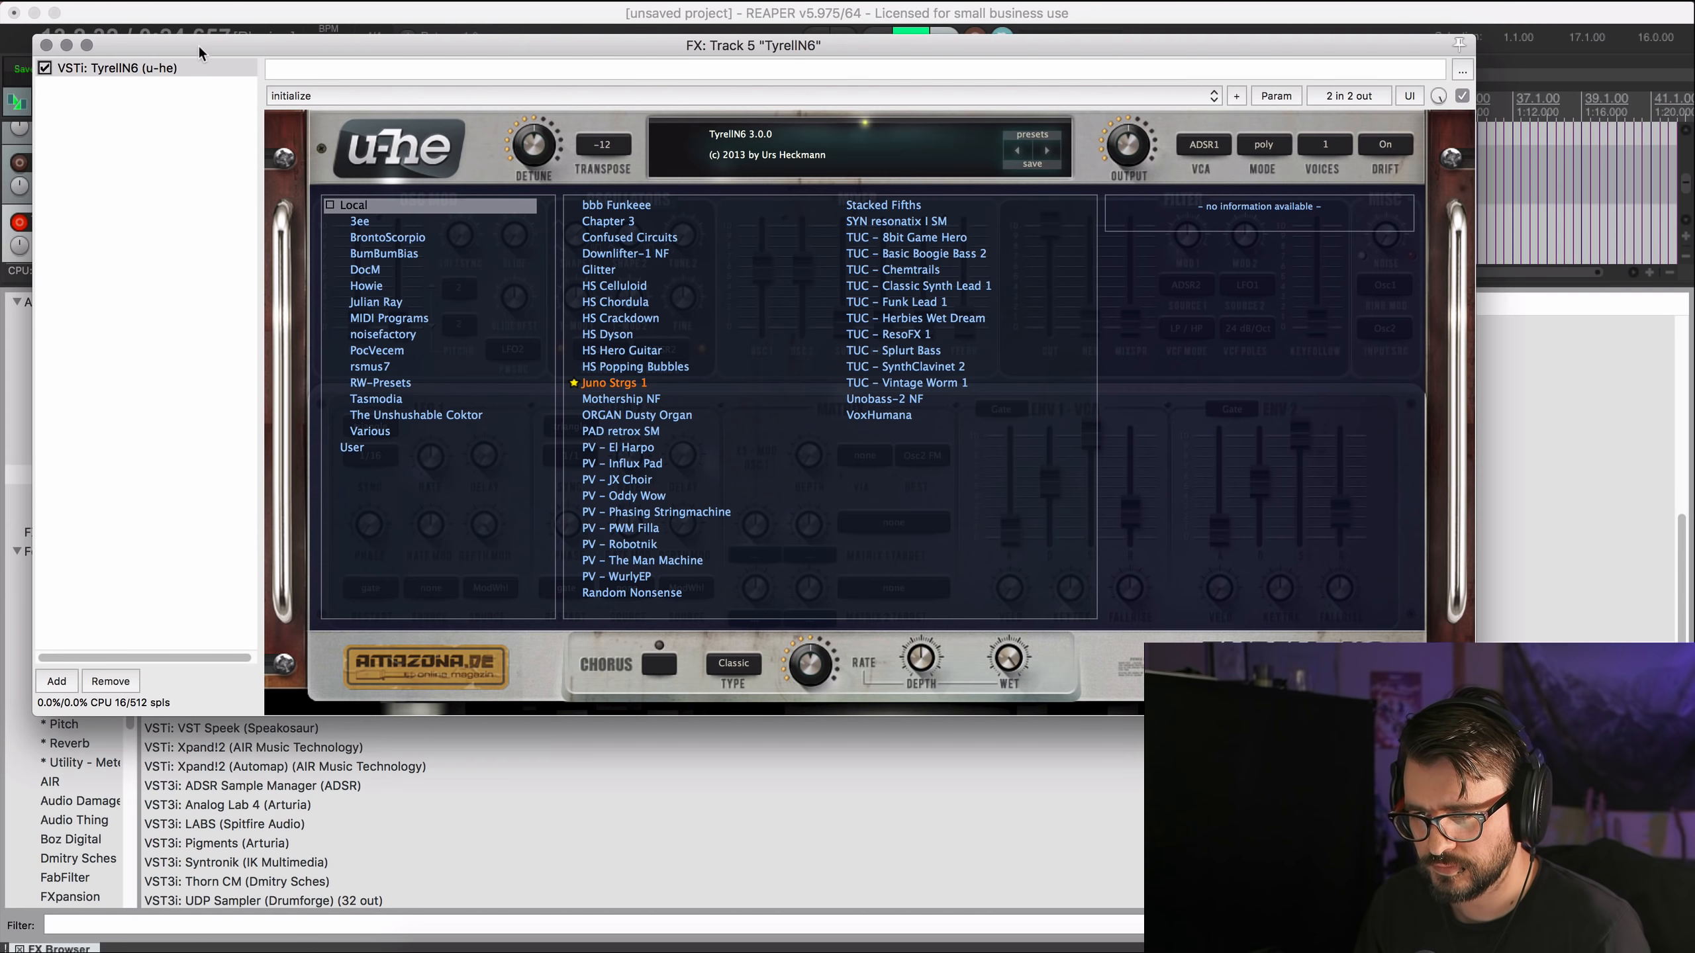
# Replace TyrellN6 with Podolski on the new track and open Podolski's preset browser.
pyautogui.moveTo(198, 48); pyautogui.dragTo(317, 114)
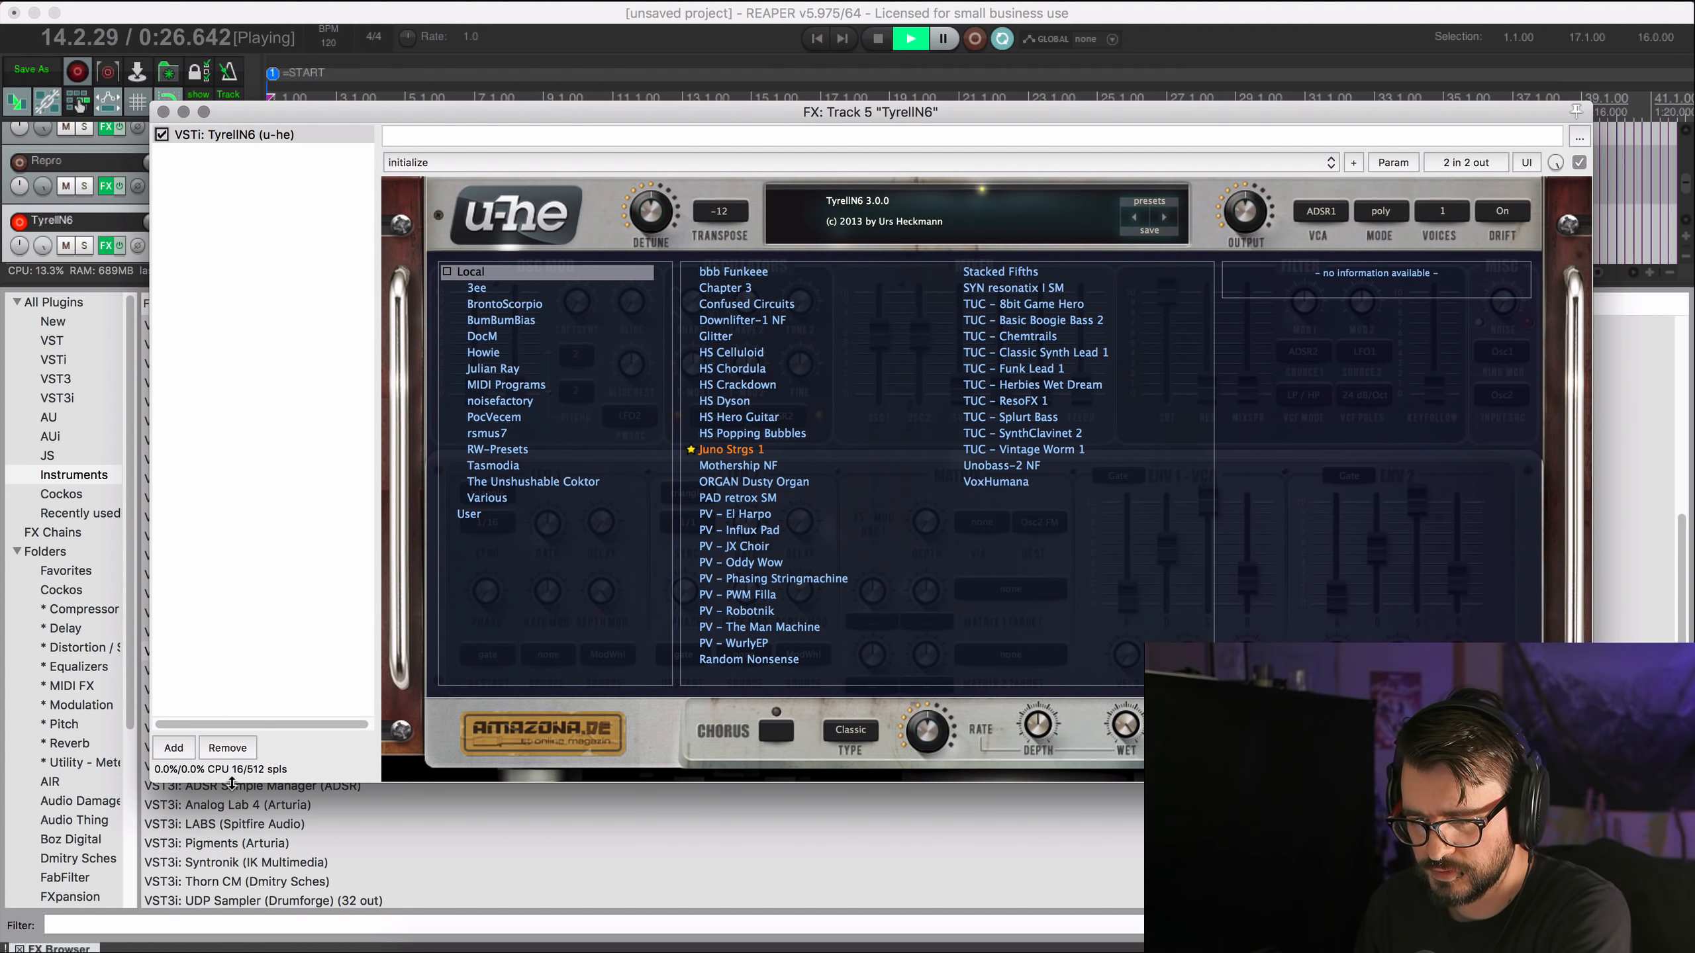
pyautogui.click(229, 749)
pyautogui.moveTo(258, 113); pyautogui.dragTo(573, 143)
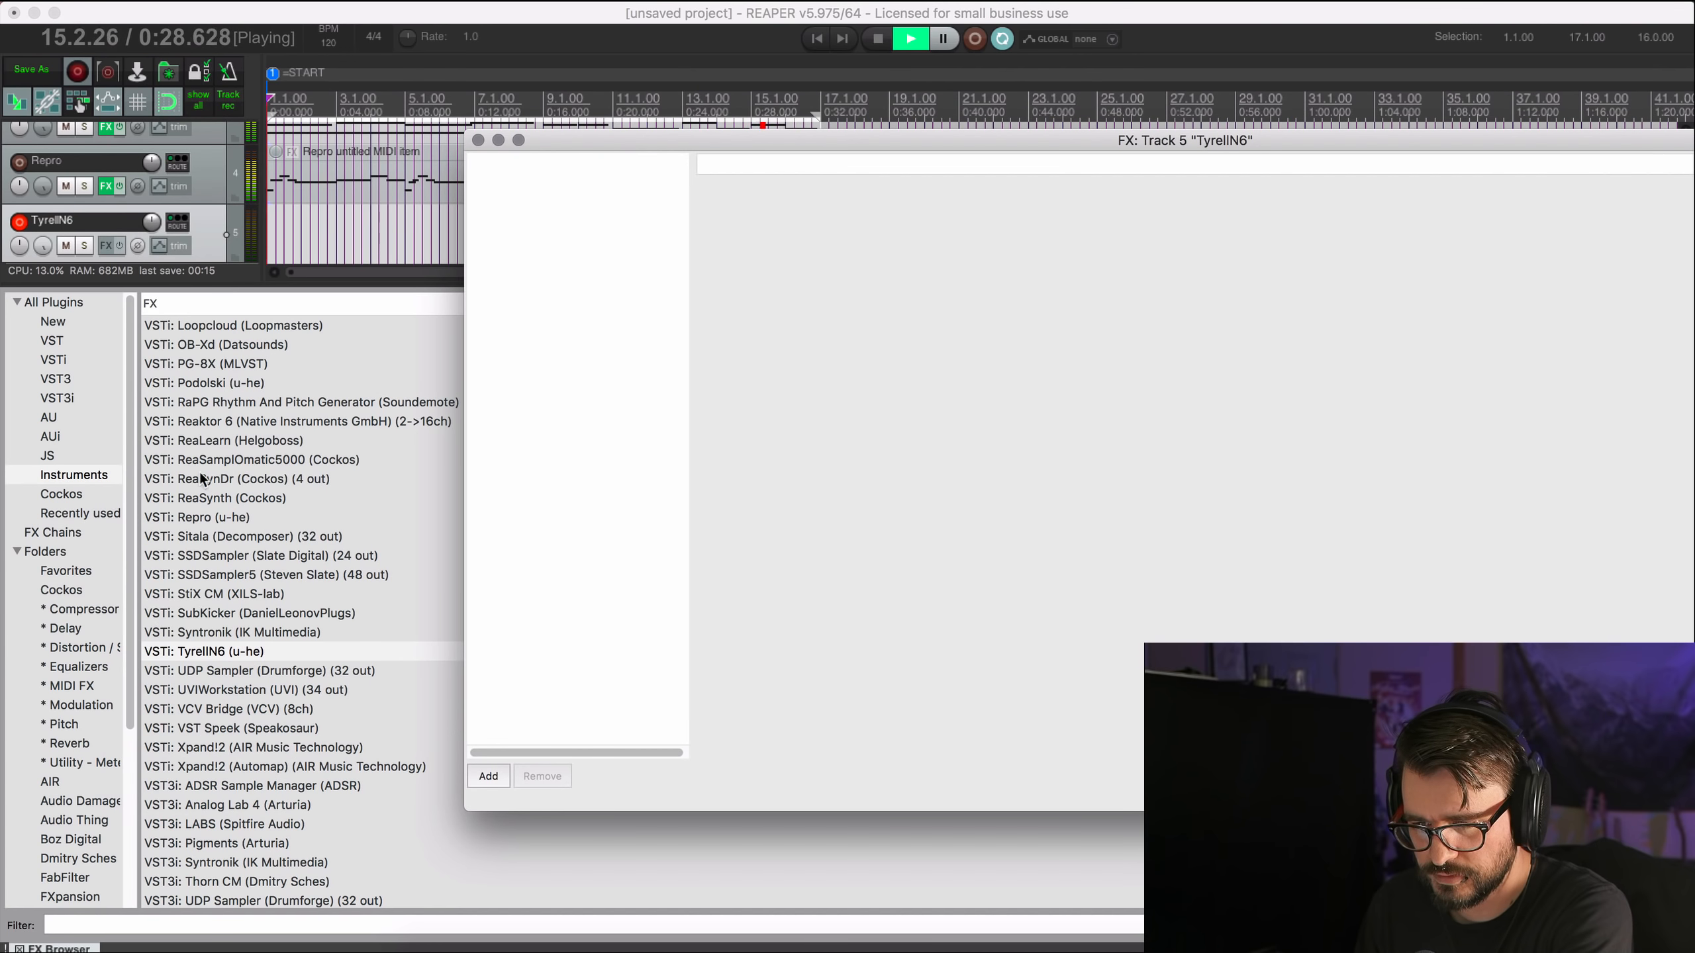
pyautogui.scroll(-1, 225, 660)
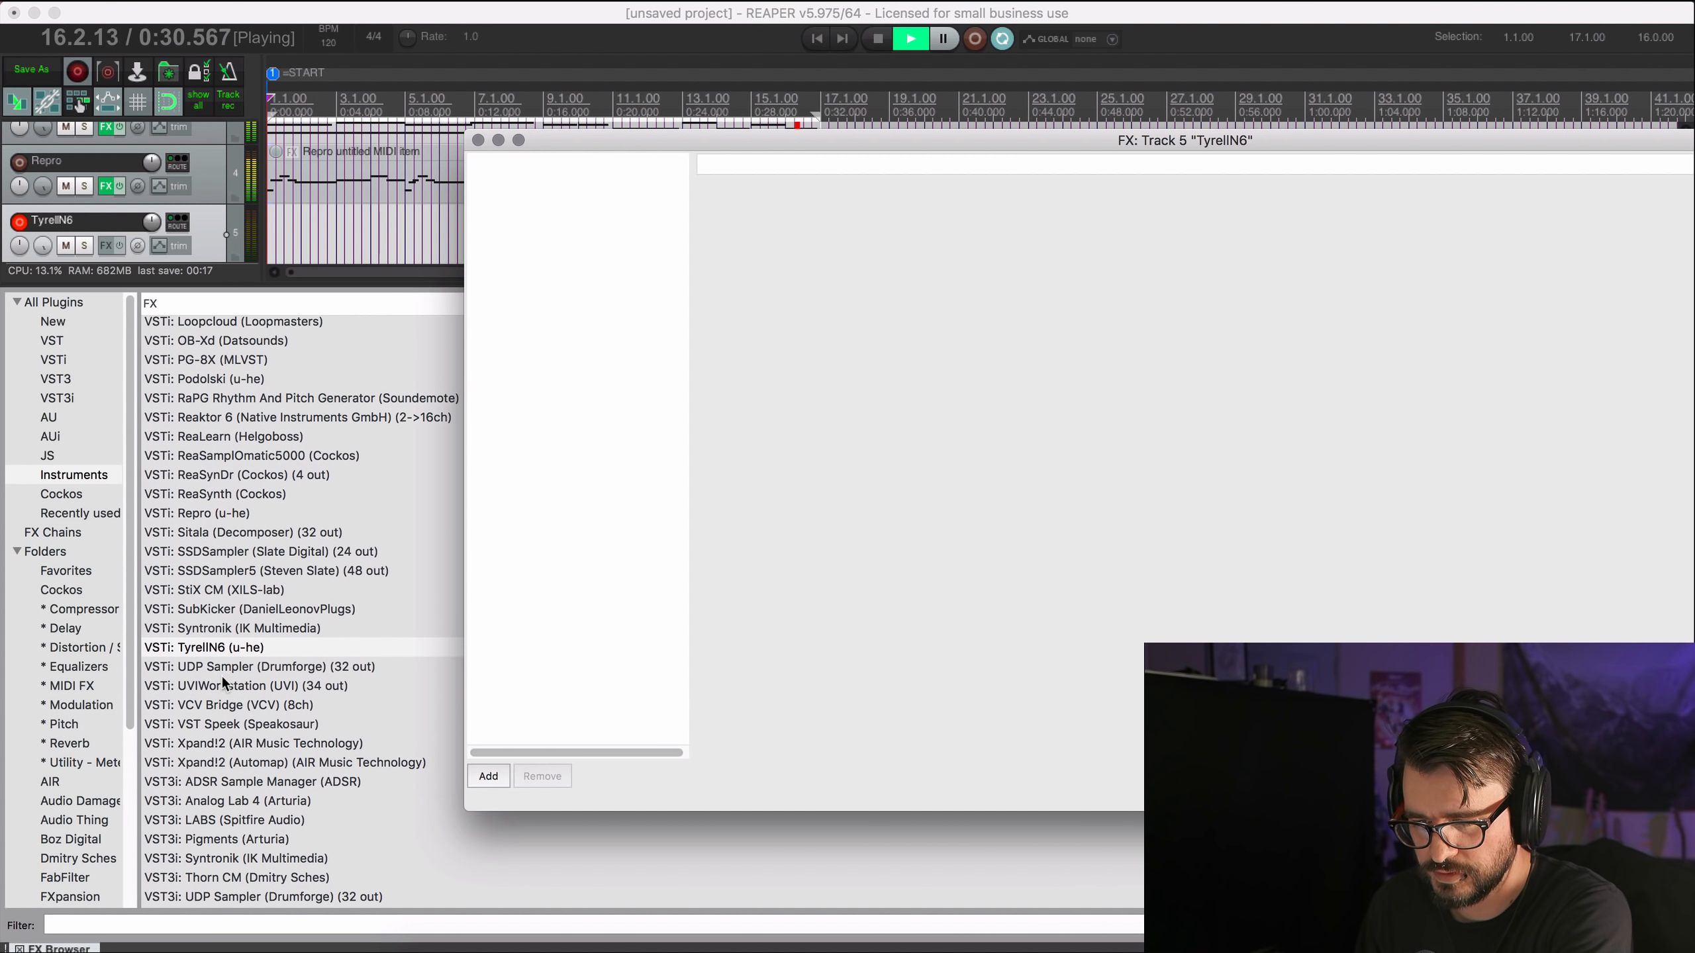
pyautogui.scroll(1, 222, 615)
pyautogui.click(183, 396)
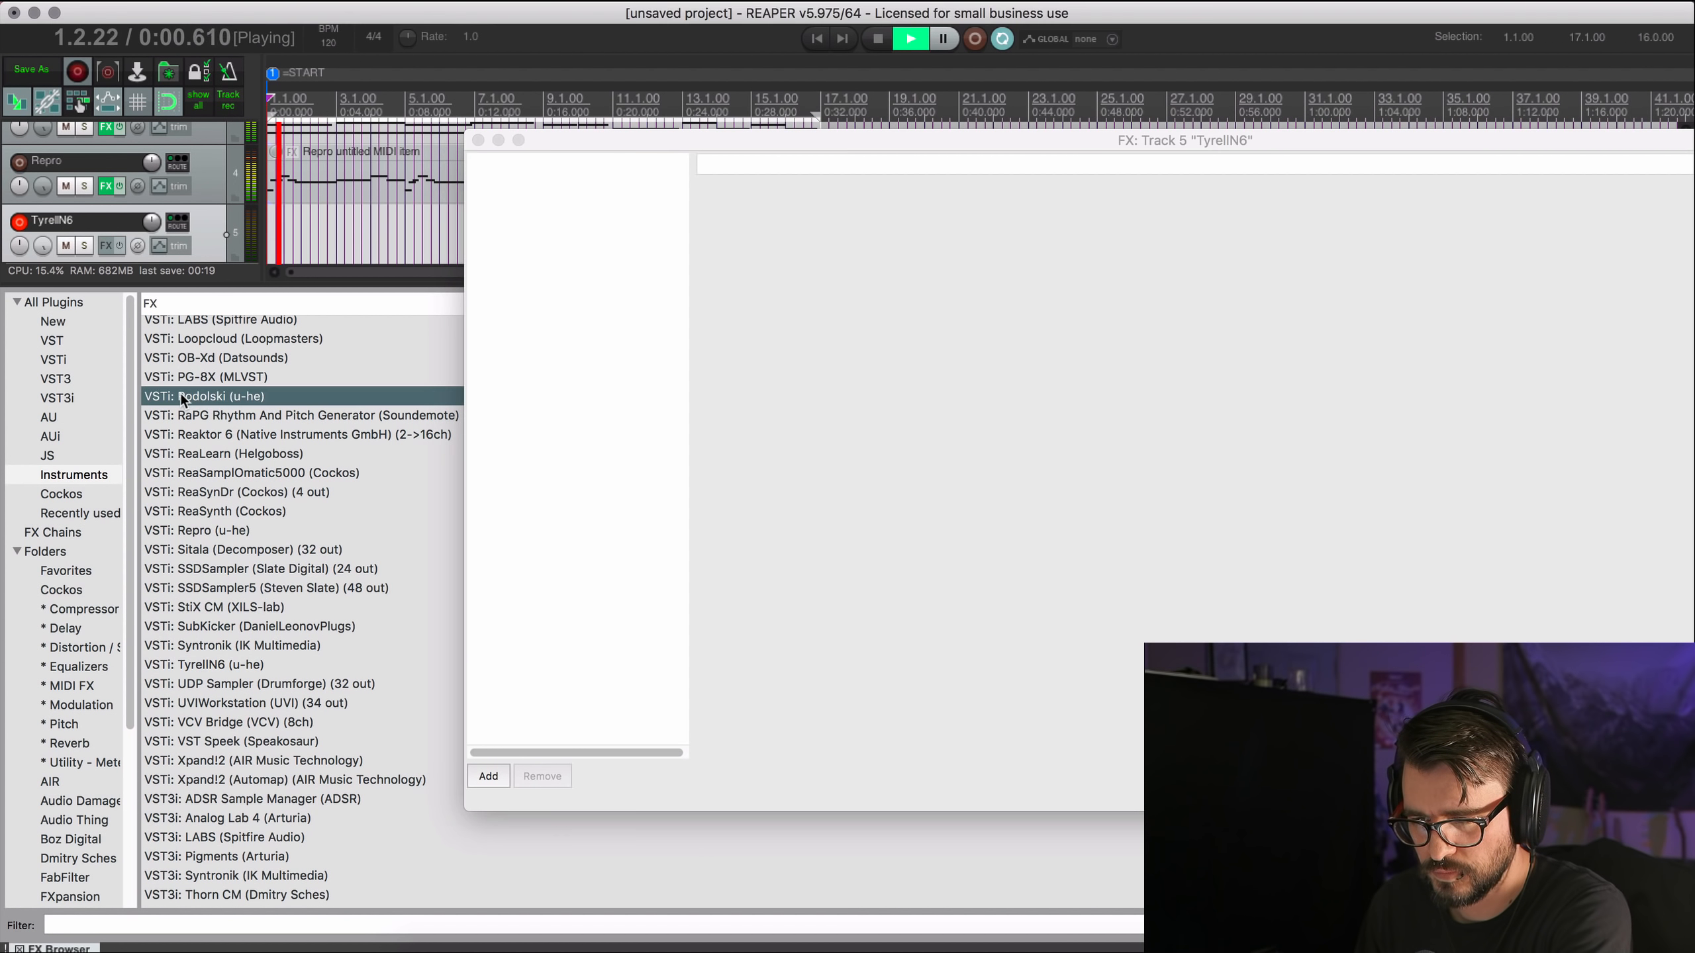
pyautogui.moveTo(568, 403); pyautogui.dragTo(569, 405)
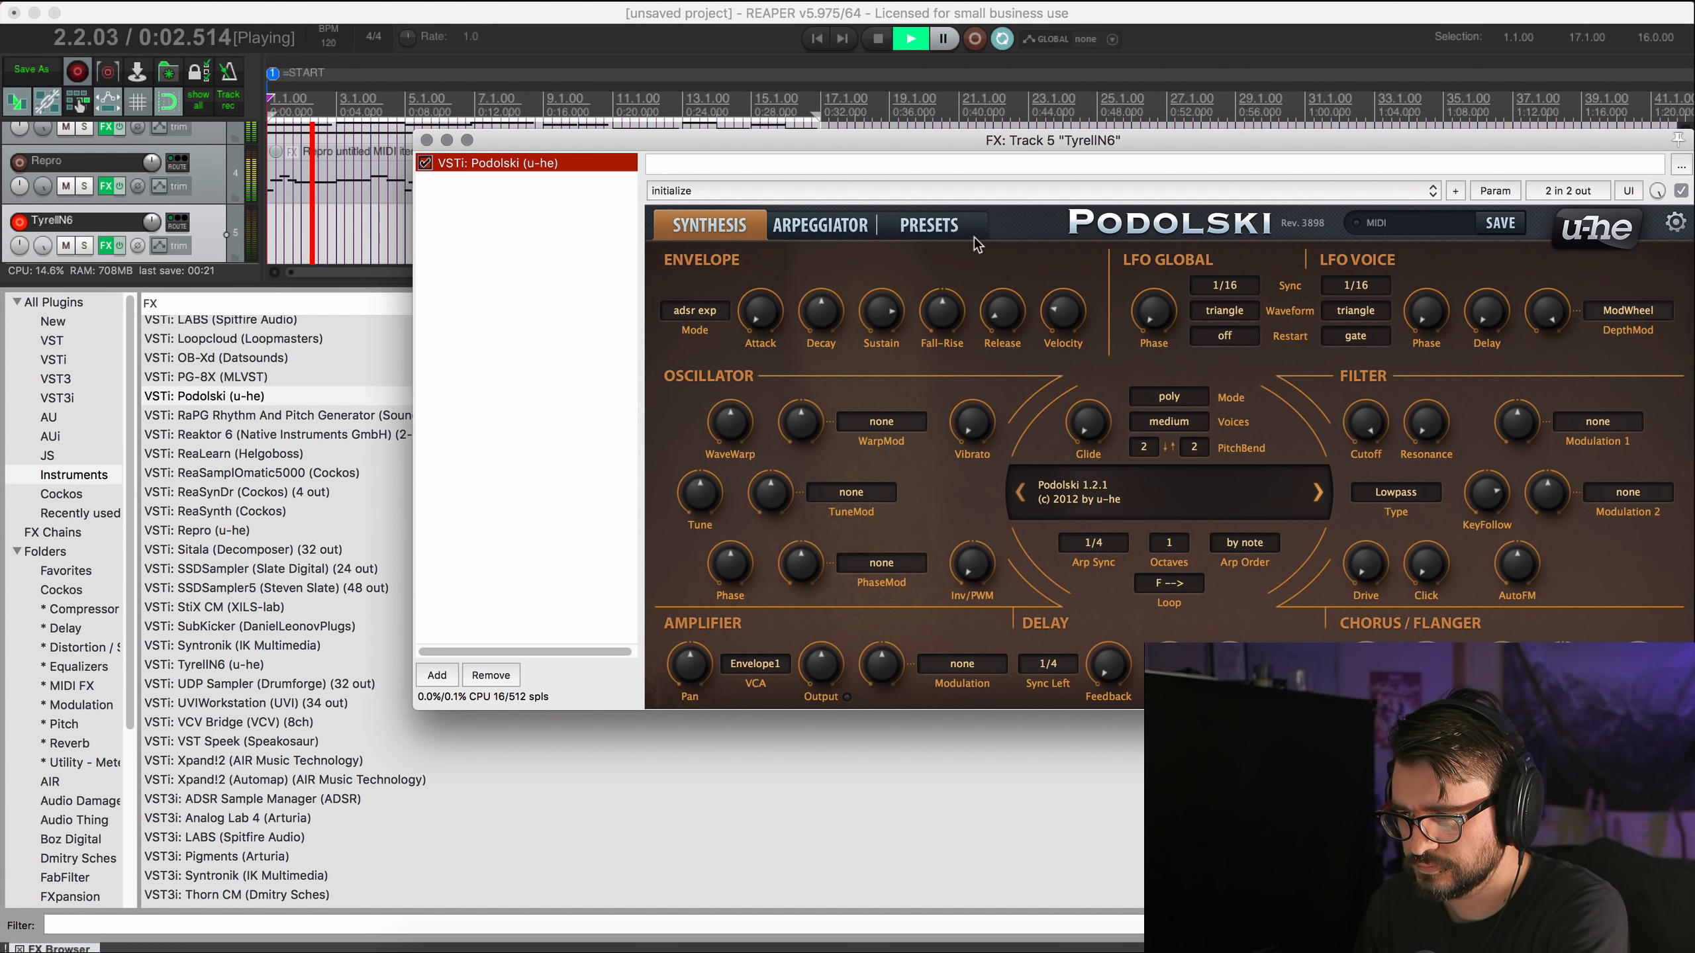
pyautogui.click(928, 227)
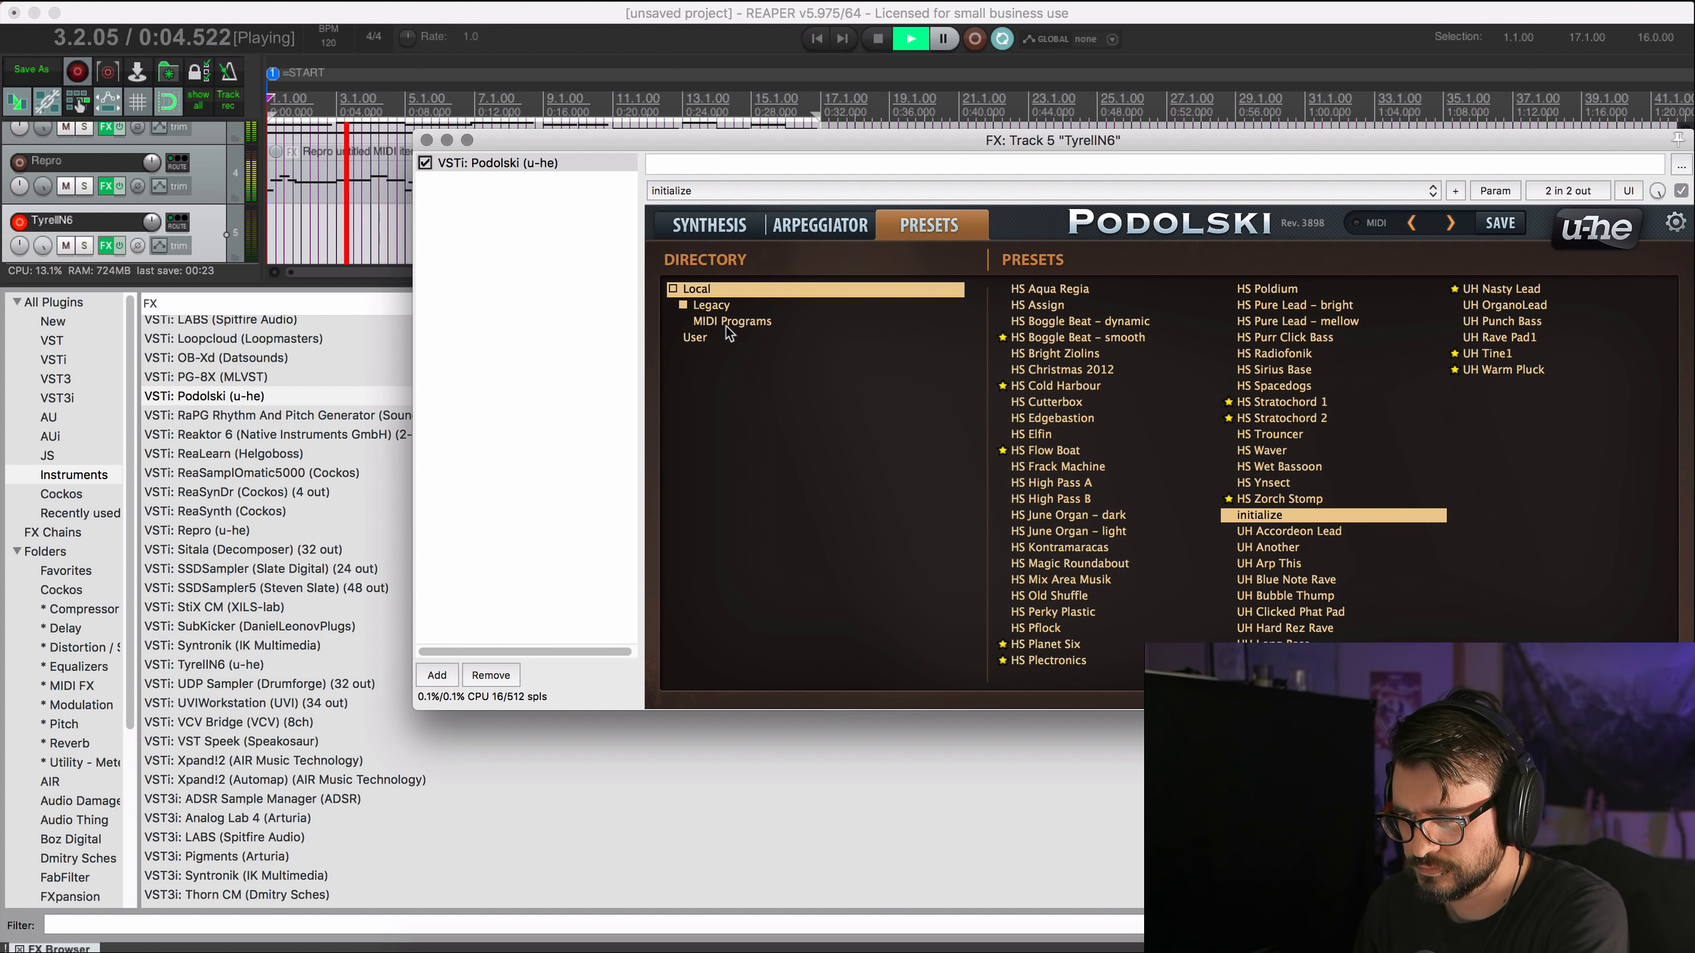
# Audition presets in Podolski's Legacy folder, load big pad 01 tas and mark it as a favourite.
pyautogui.click(730, 306)
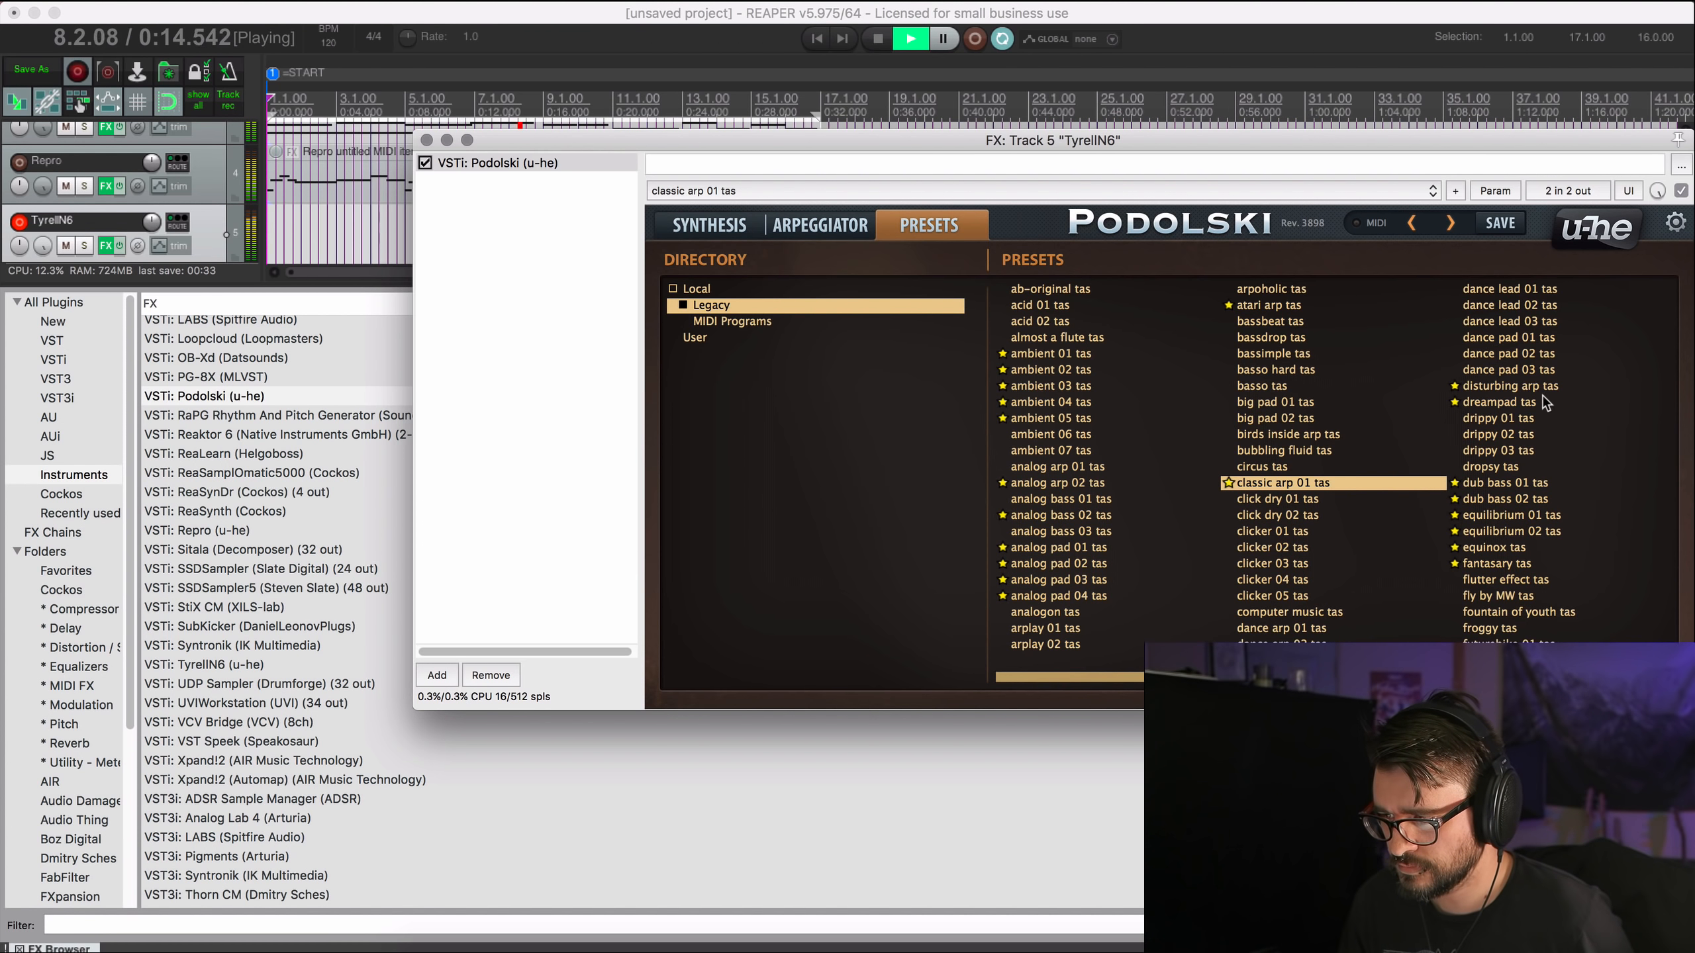
pyautogui.click(1520, 386)
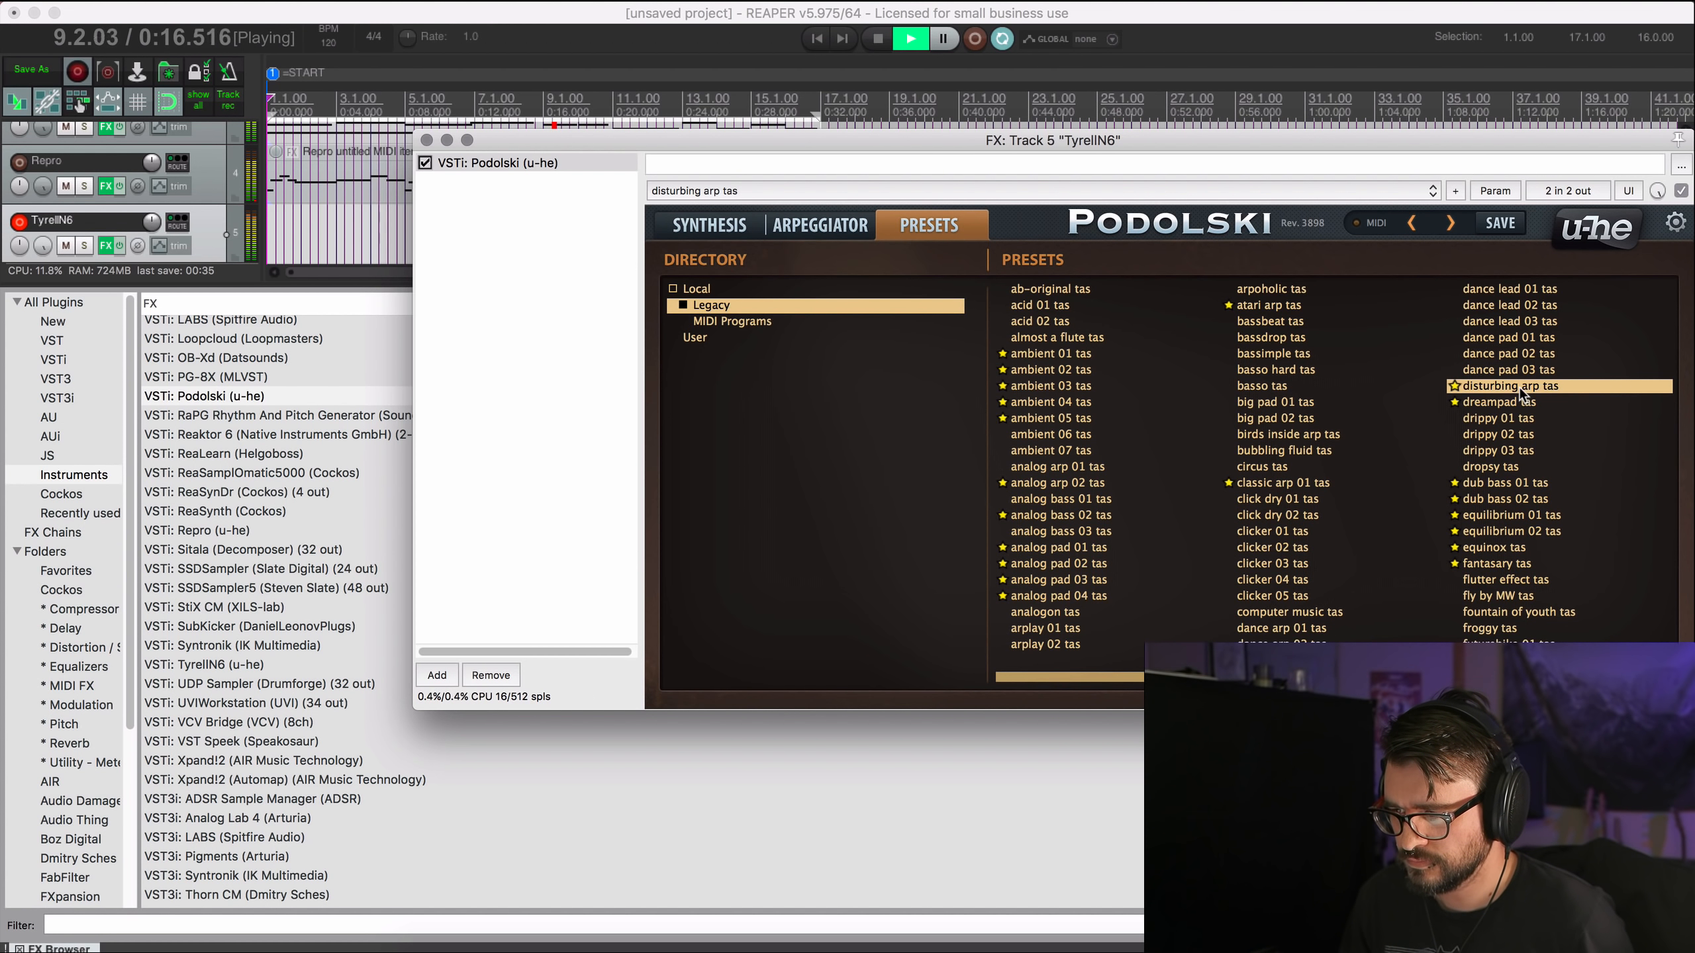
pyautogui.click(1316, 307)
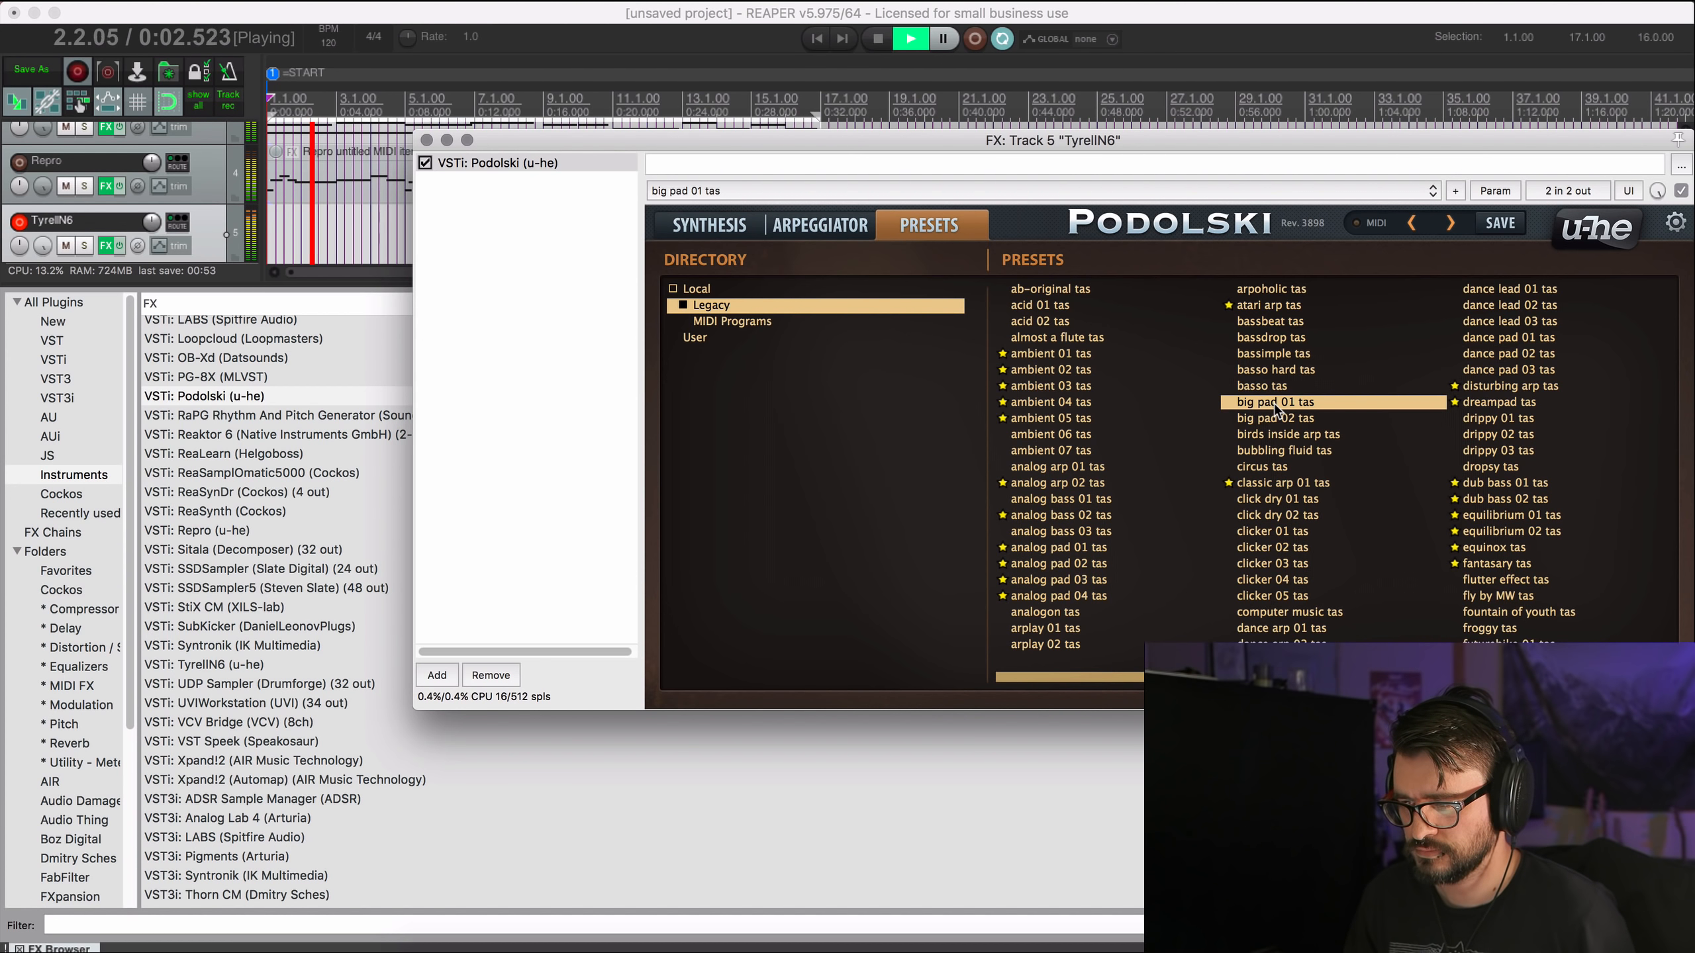
pyautogui.rightClick(1274, 402)
pyautogui.click(1326, 404)
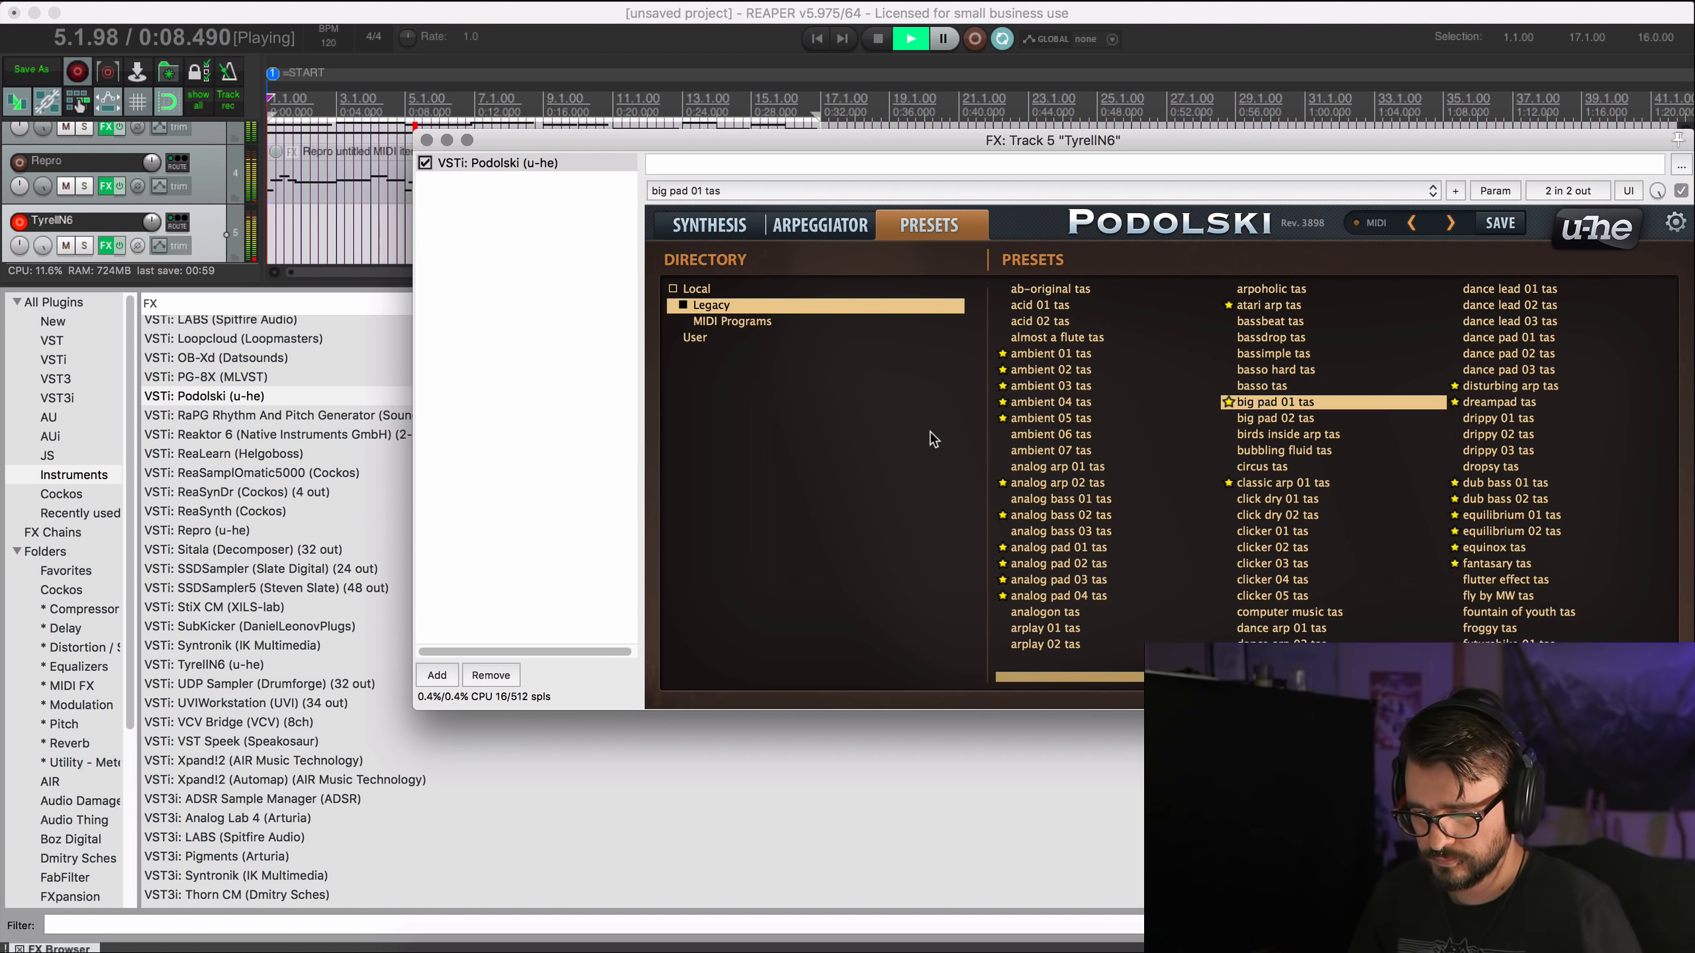
# Clear the view of the arrangement and copy the OB-Xd track's MIDI item onto track 5, starting at bar 1.
pyautogui.moveTo(523, 140); pyautogui.dragTo(233, 405)
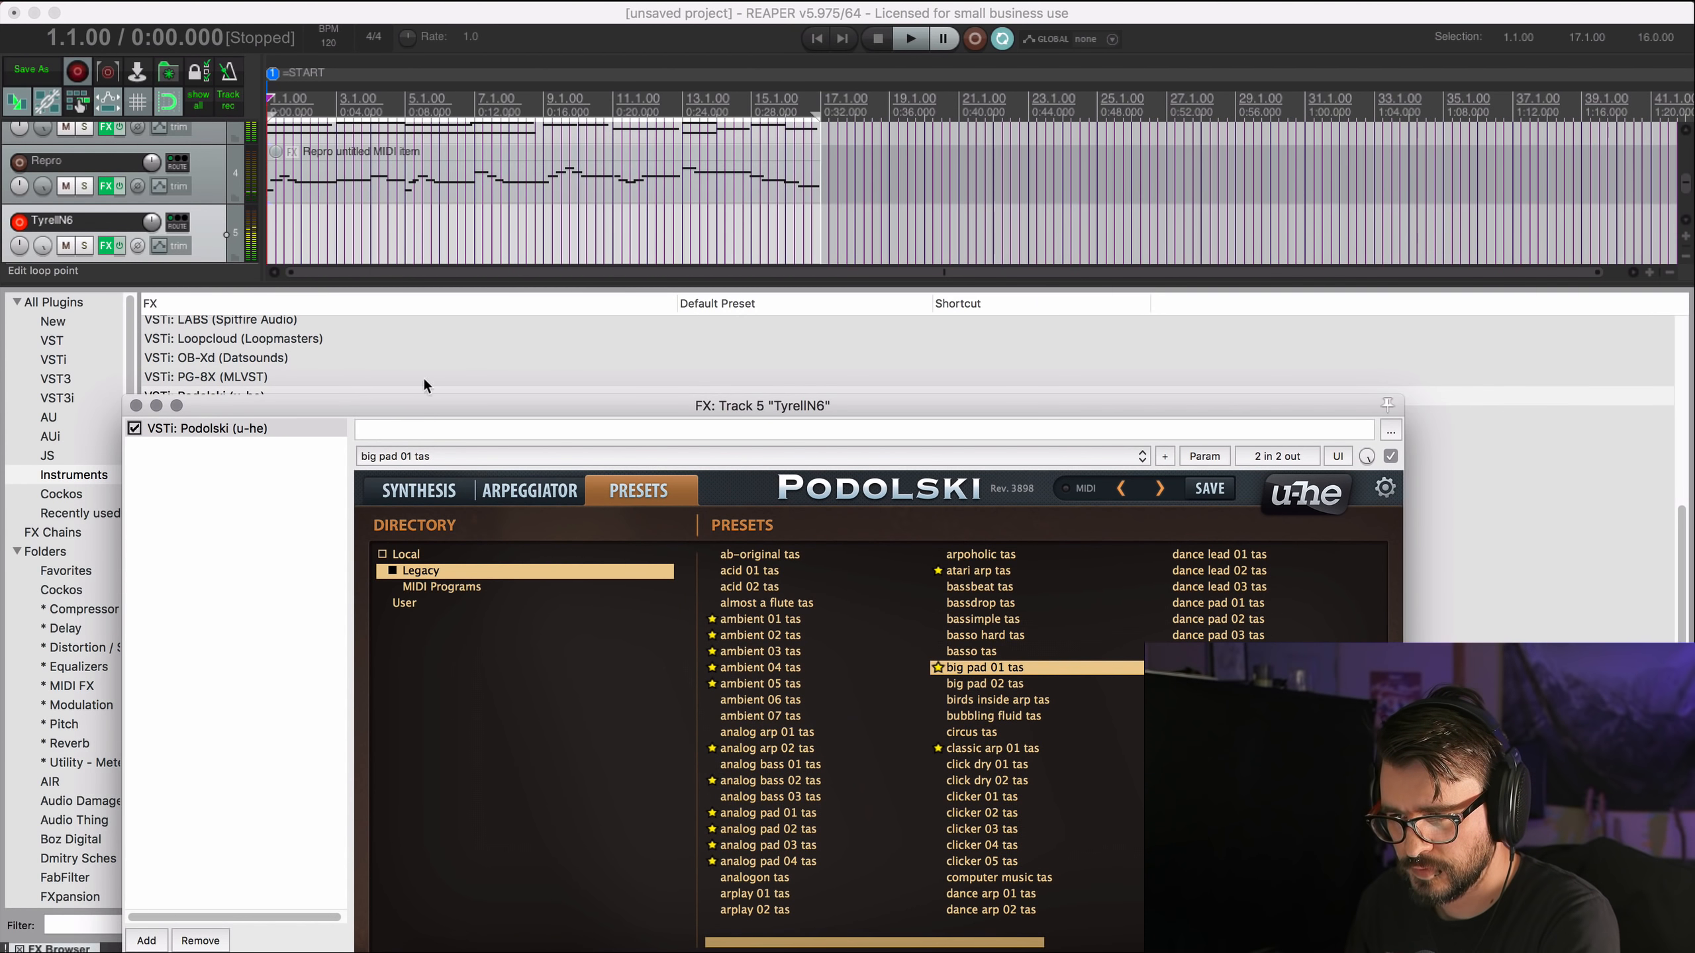
pyautogui.hotkey('alt', 'd')
pyautogui.moveTo(470, 412); pyautogui.dragTo(485, 636)
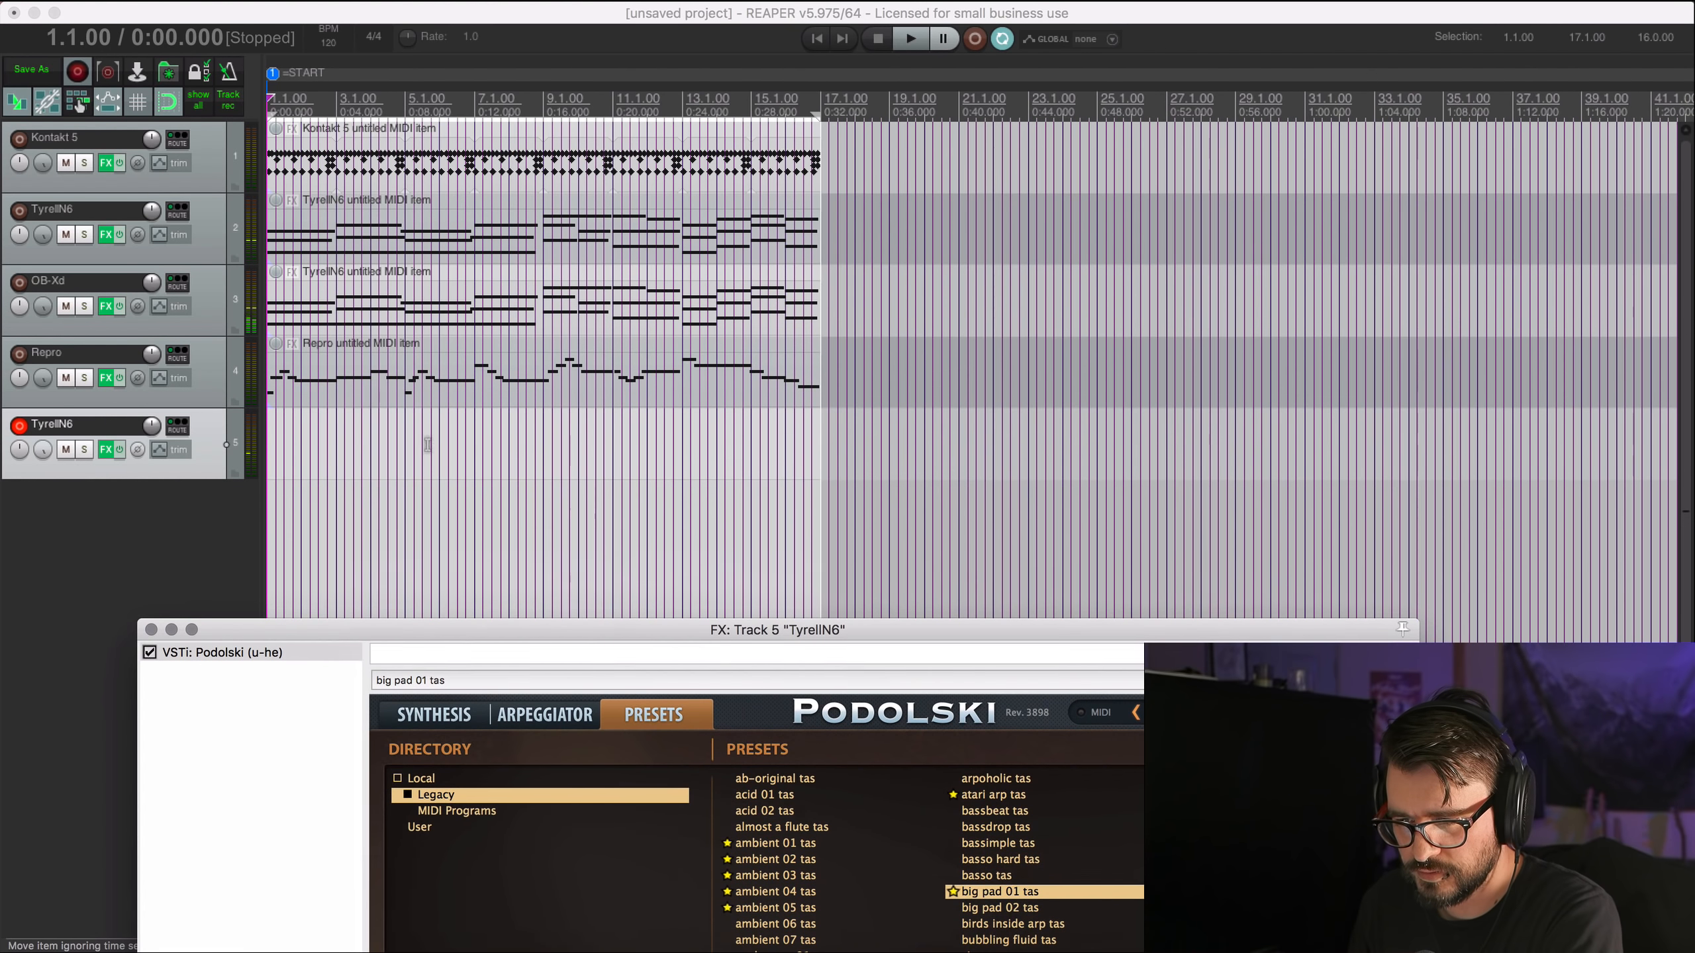
pyautogui.click(308, 289)
pyautogui.moveTo(292, 315); pyautogui.dragTo(290, 471)
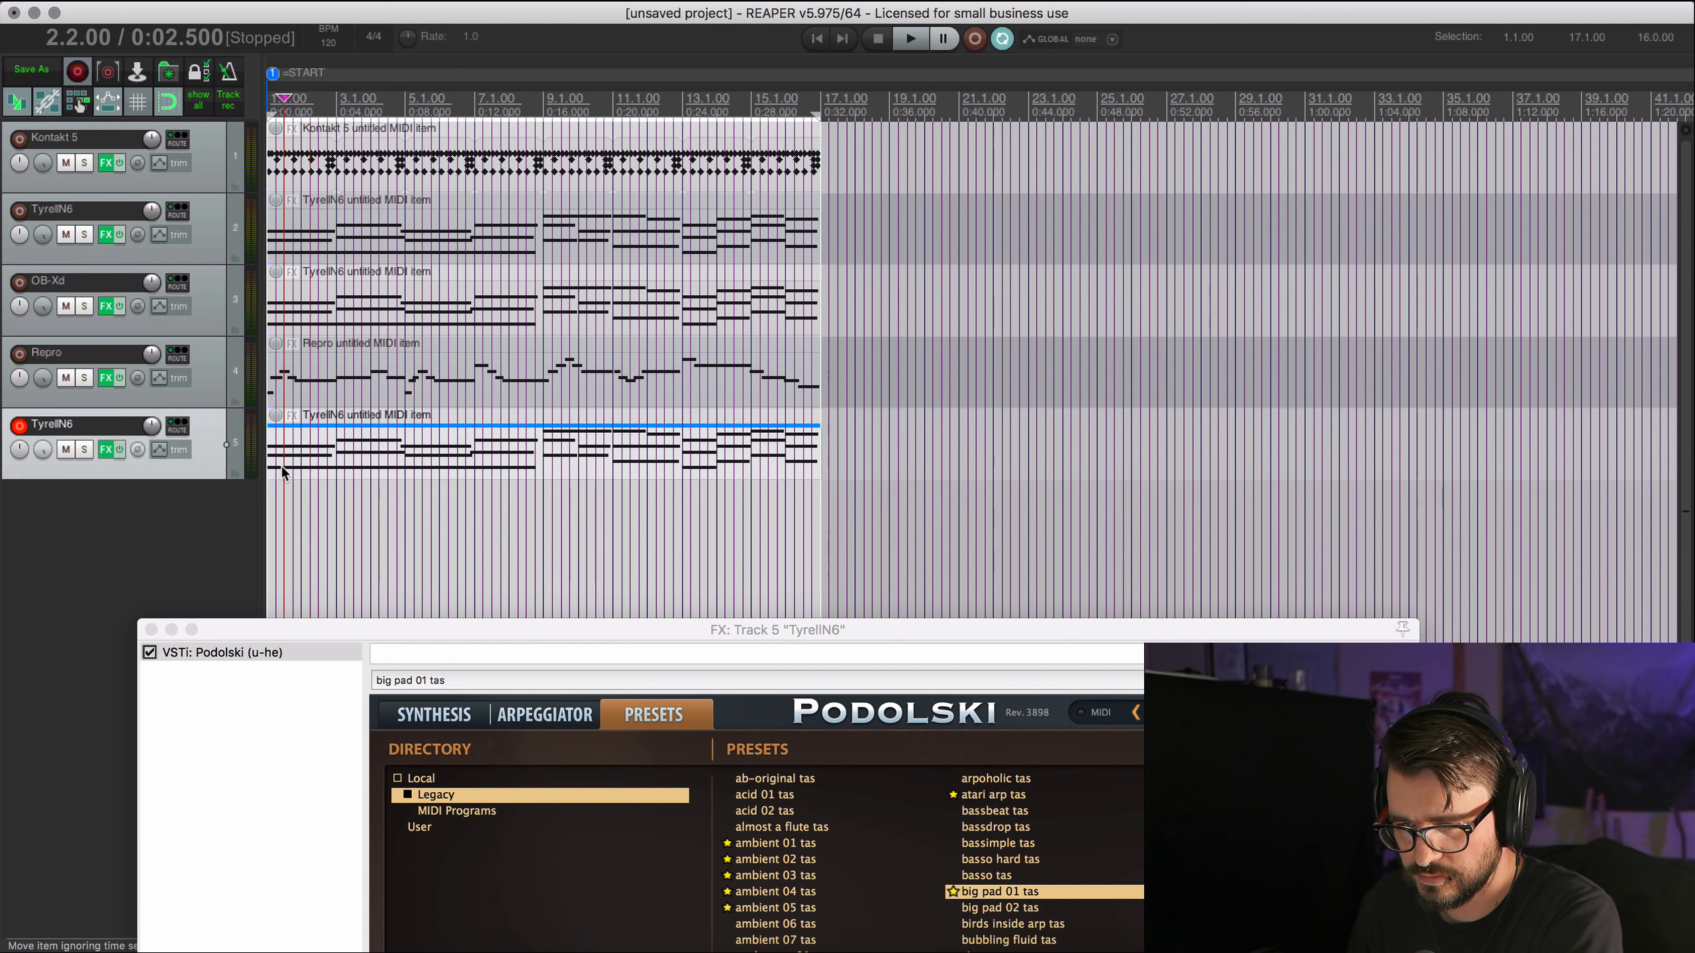
# Close the Podolski window and open track 5's copied chord item in the MIDI editor.
pyautogui.doubleClick(294, 461)
pyautogui.press('Escape')
pyautogui.moveTo(514, 632); pyautogui.dragTo(574, 883)
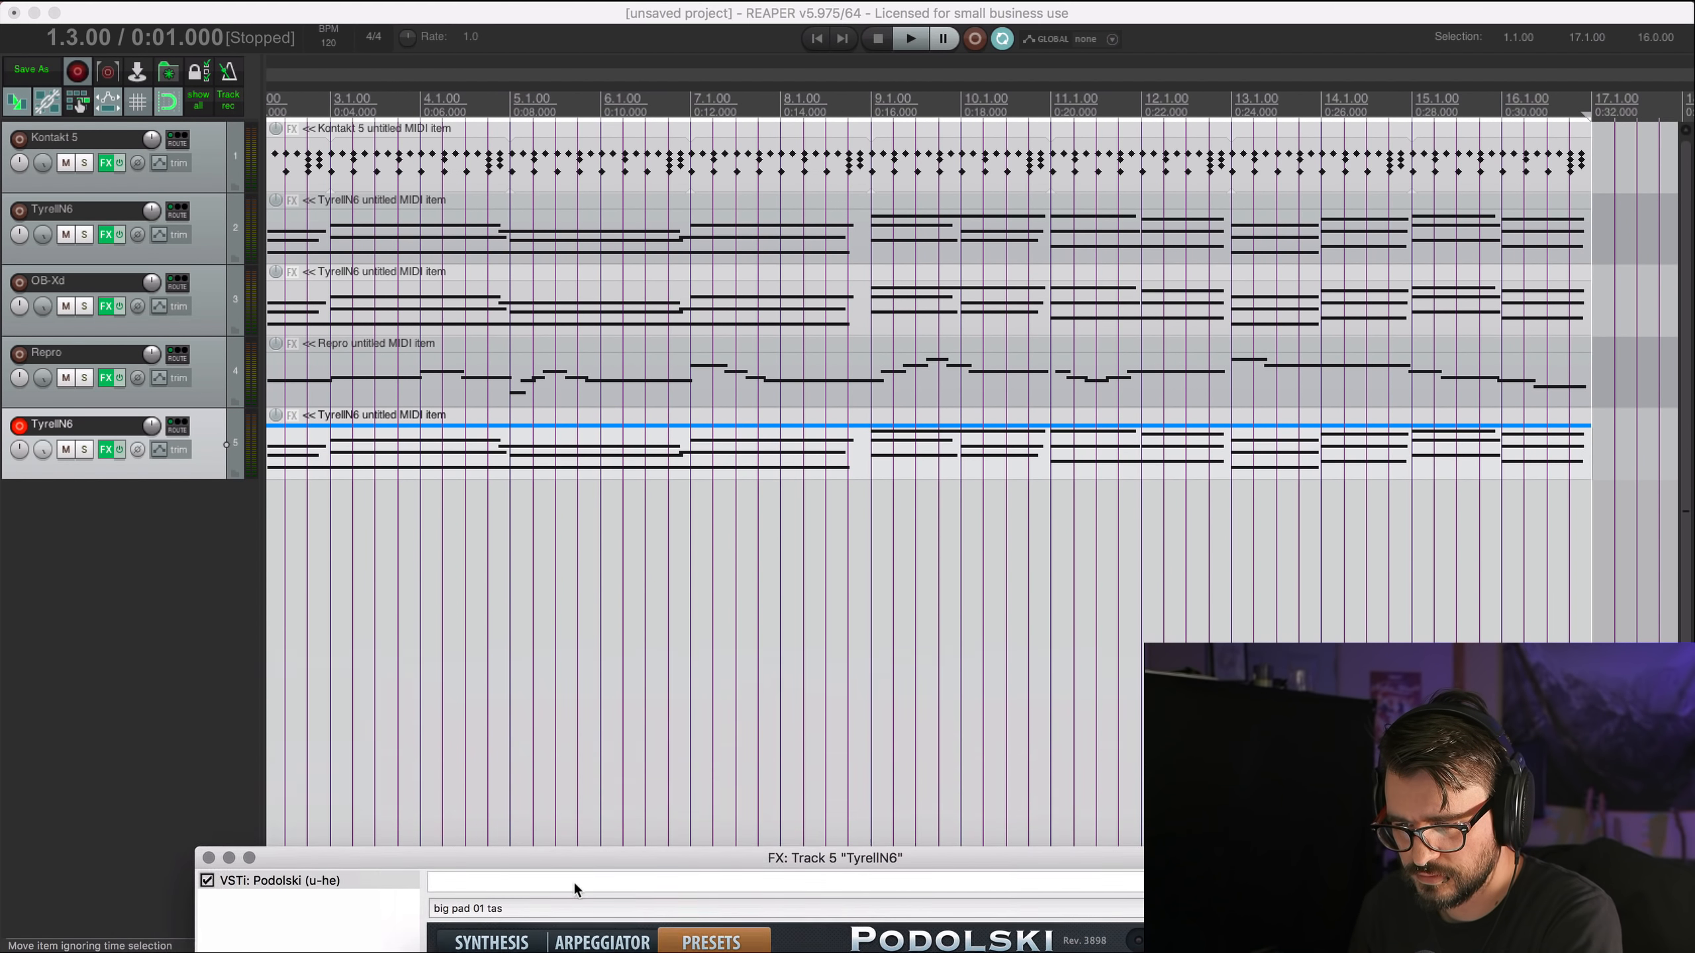
pyautogui.moveTo(406, 848); pyautogui.dragTo(353, 582)
pyautogui.click(157, 589)
pyautogui.doubleClick(339, 462)
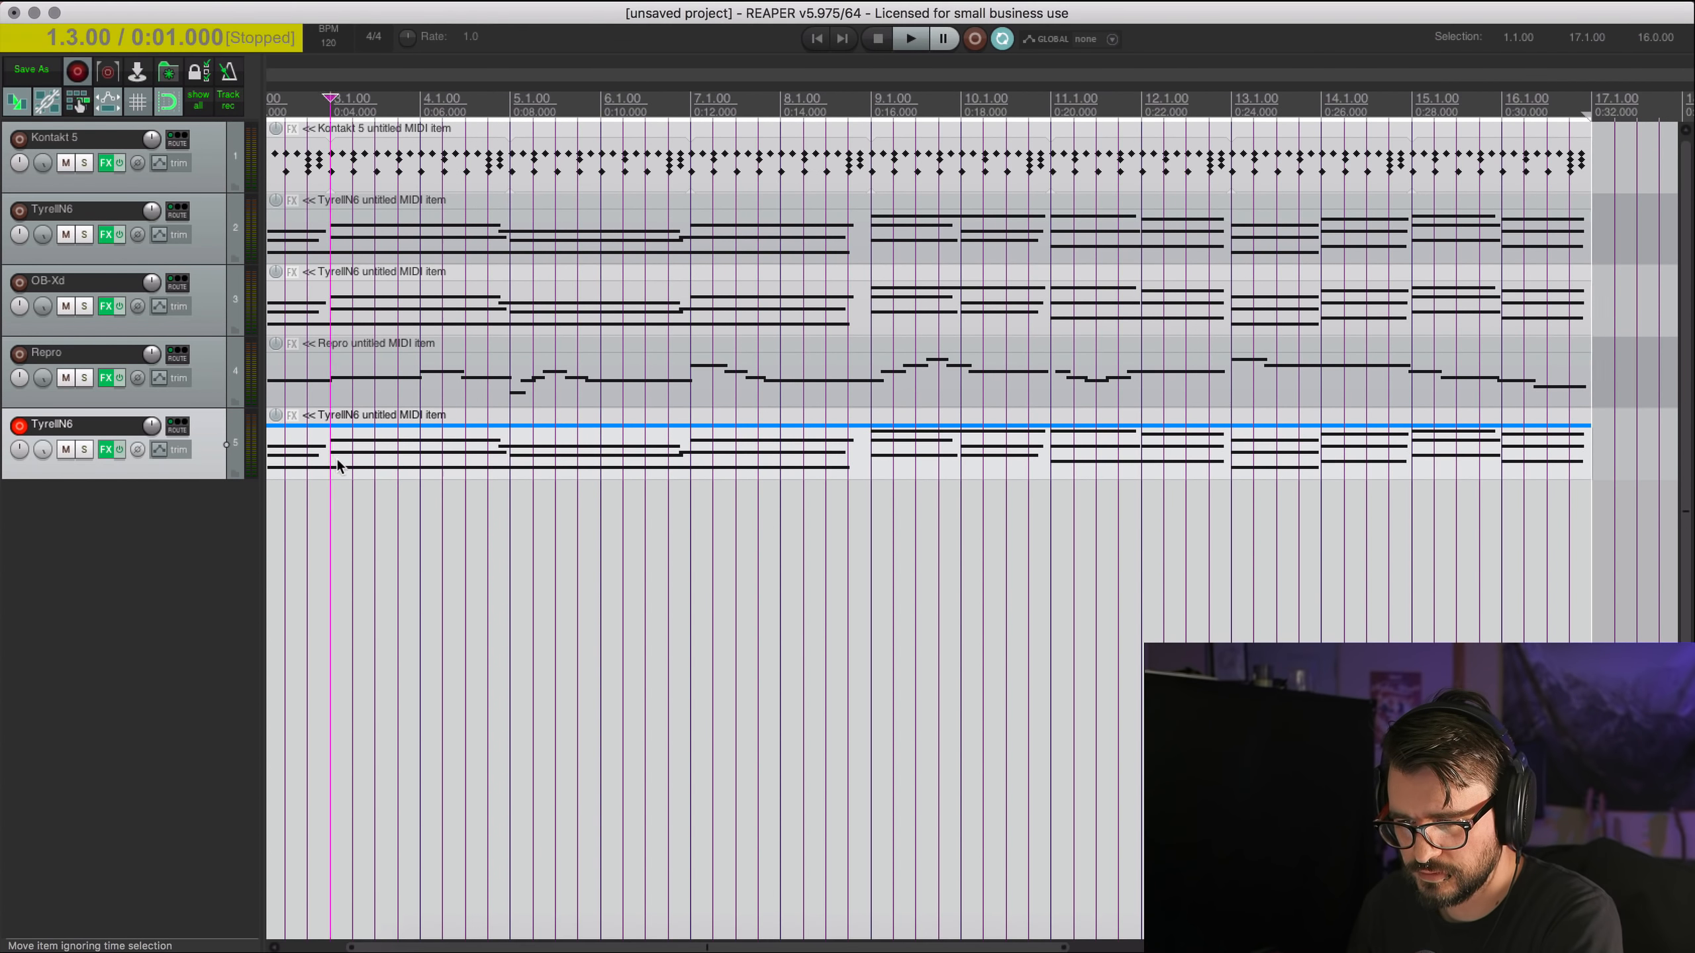
# Quantize all notes of the copied chord item with the MIDI grid set to 1/4.
pyautogui.scroll(3, 400, 681)
pyautogui.scroll(2, 430, 667)
pyautogui.scroll(-4, 430, 672)
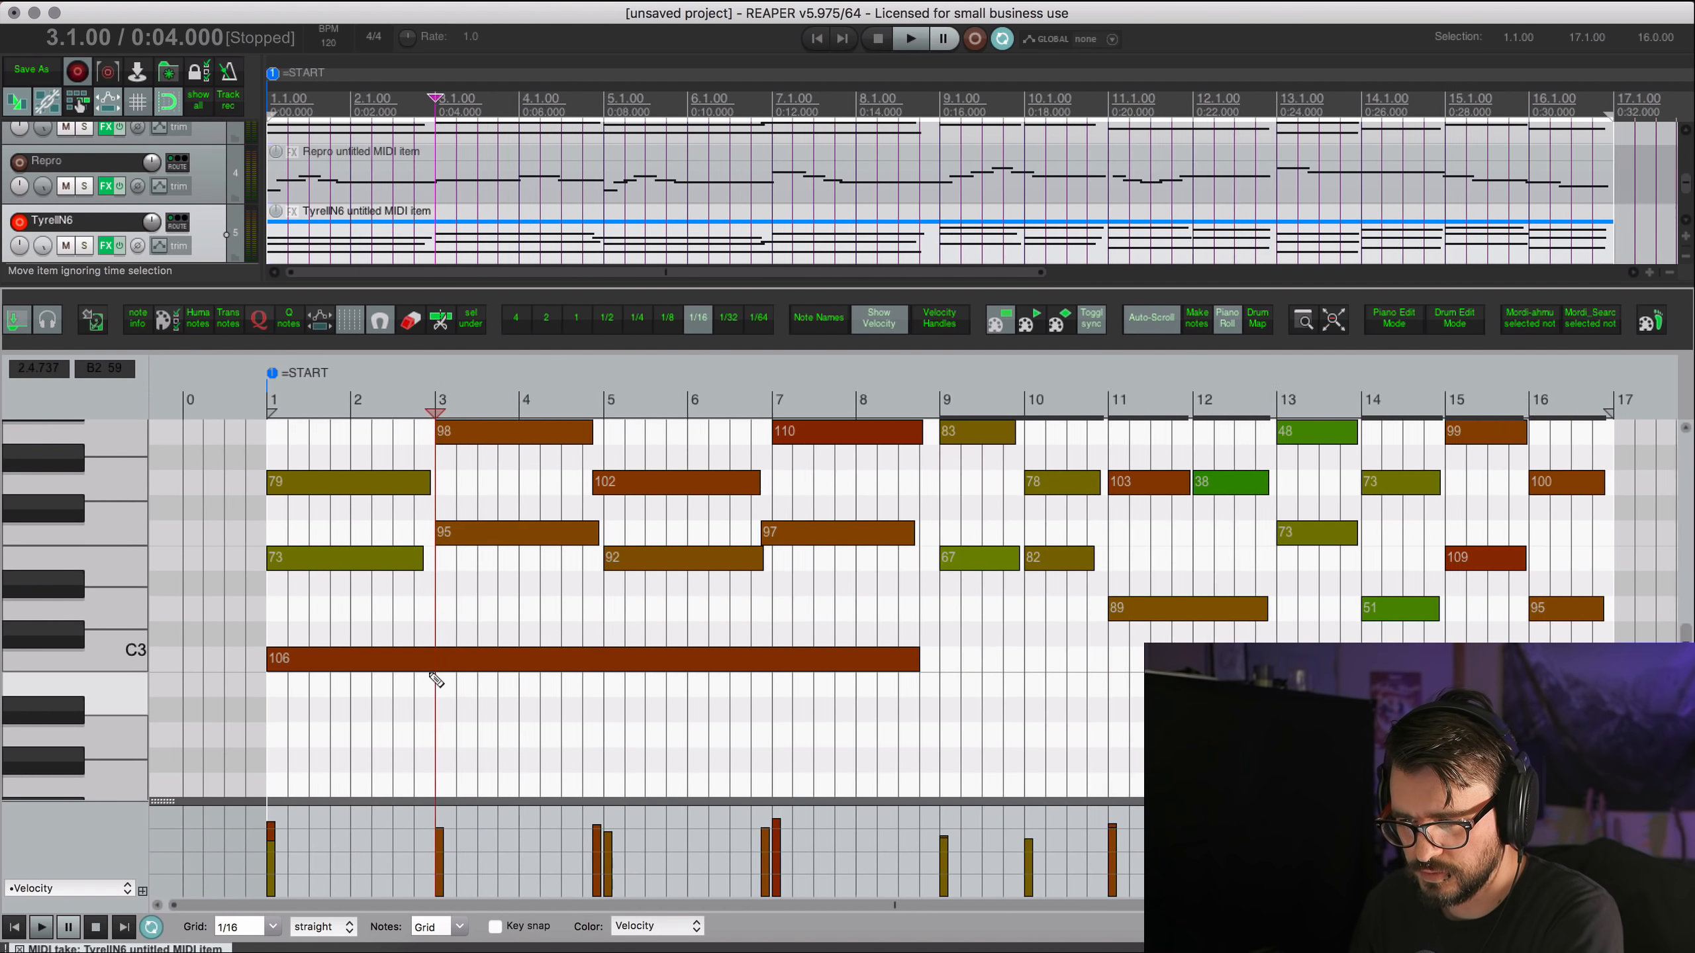
pyautogui.scroll(5, 430, 673)
pyautogui.scroll(-3, 430, 672)
pyautogui.click(435, 678)
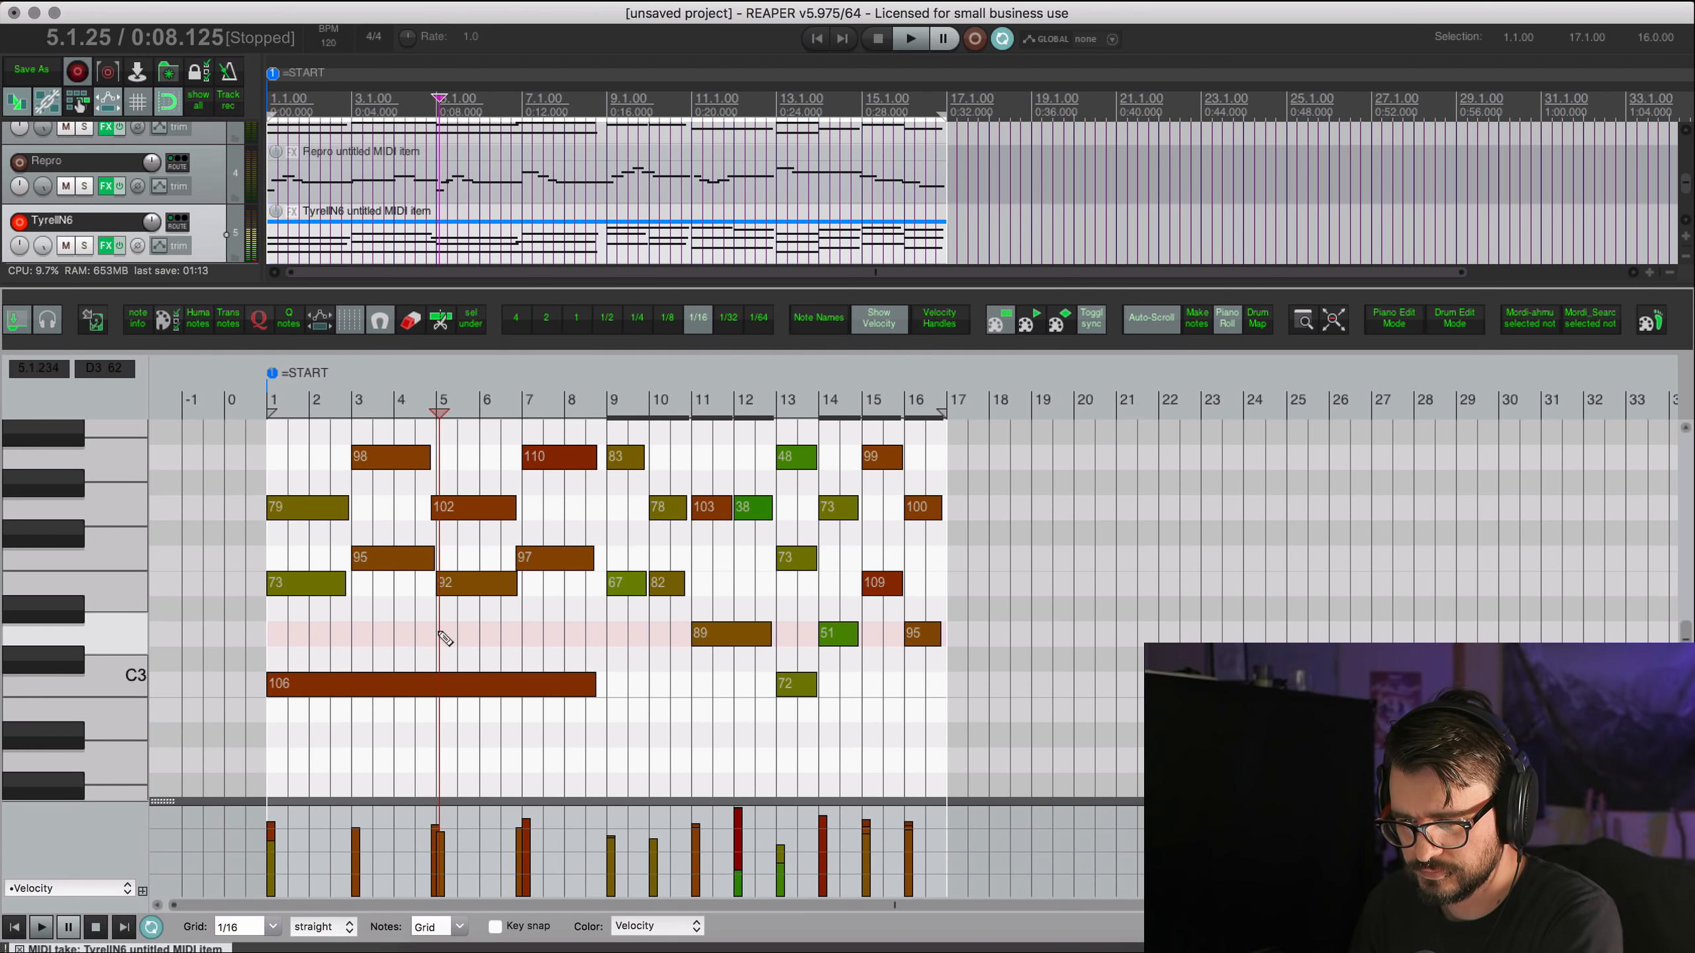
pyautogui.scroll(1, 286, 535)
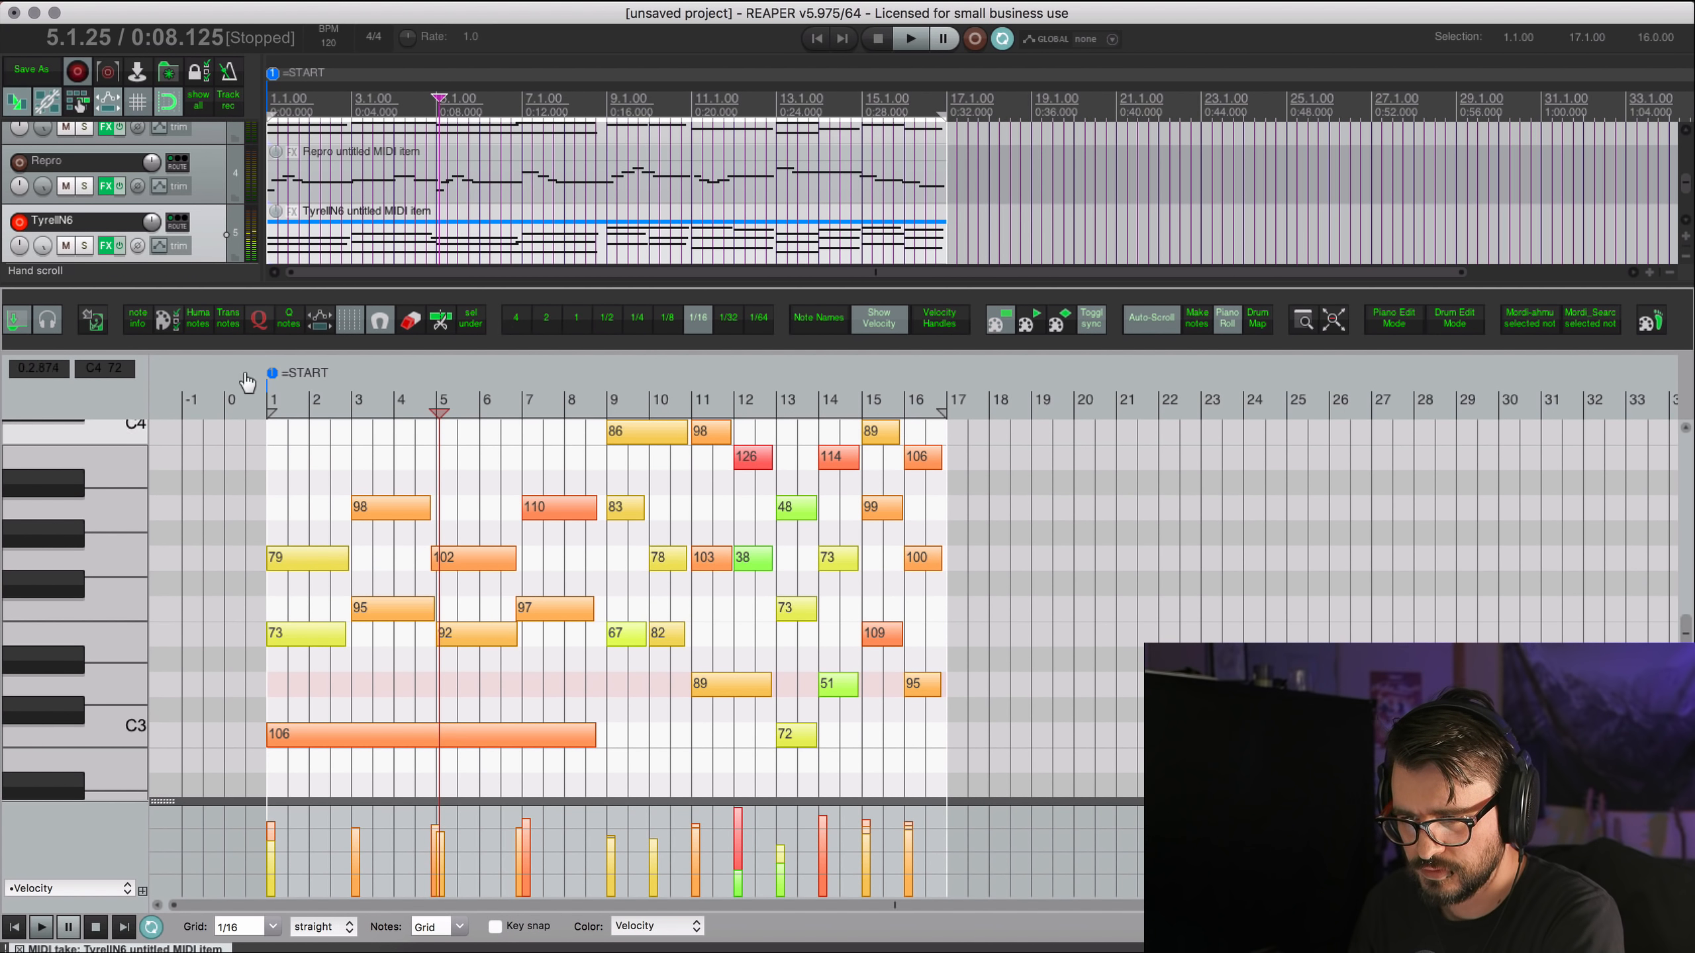
pyautogui.click(260, 322)
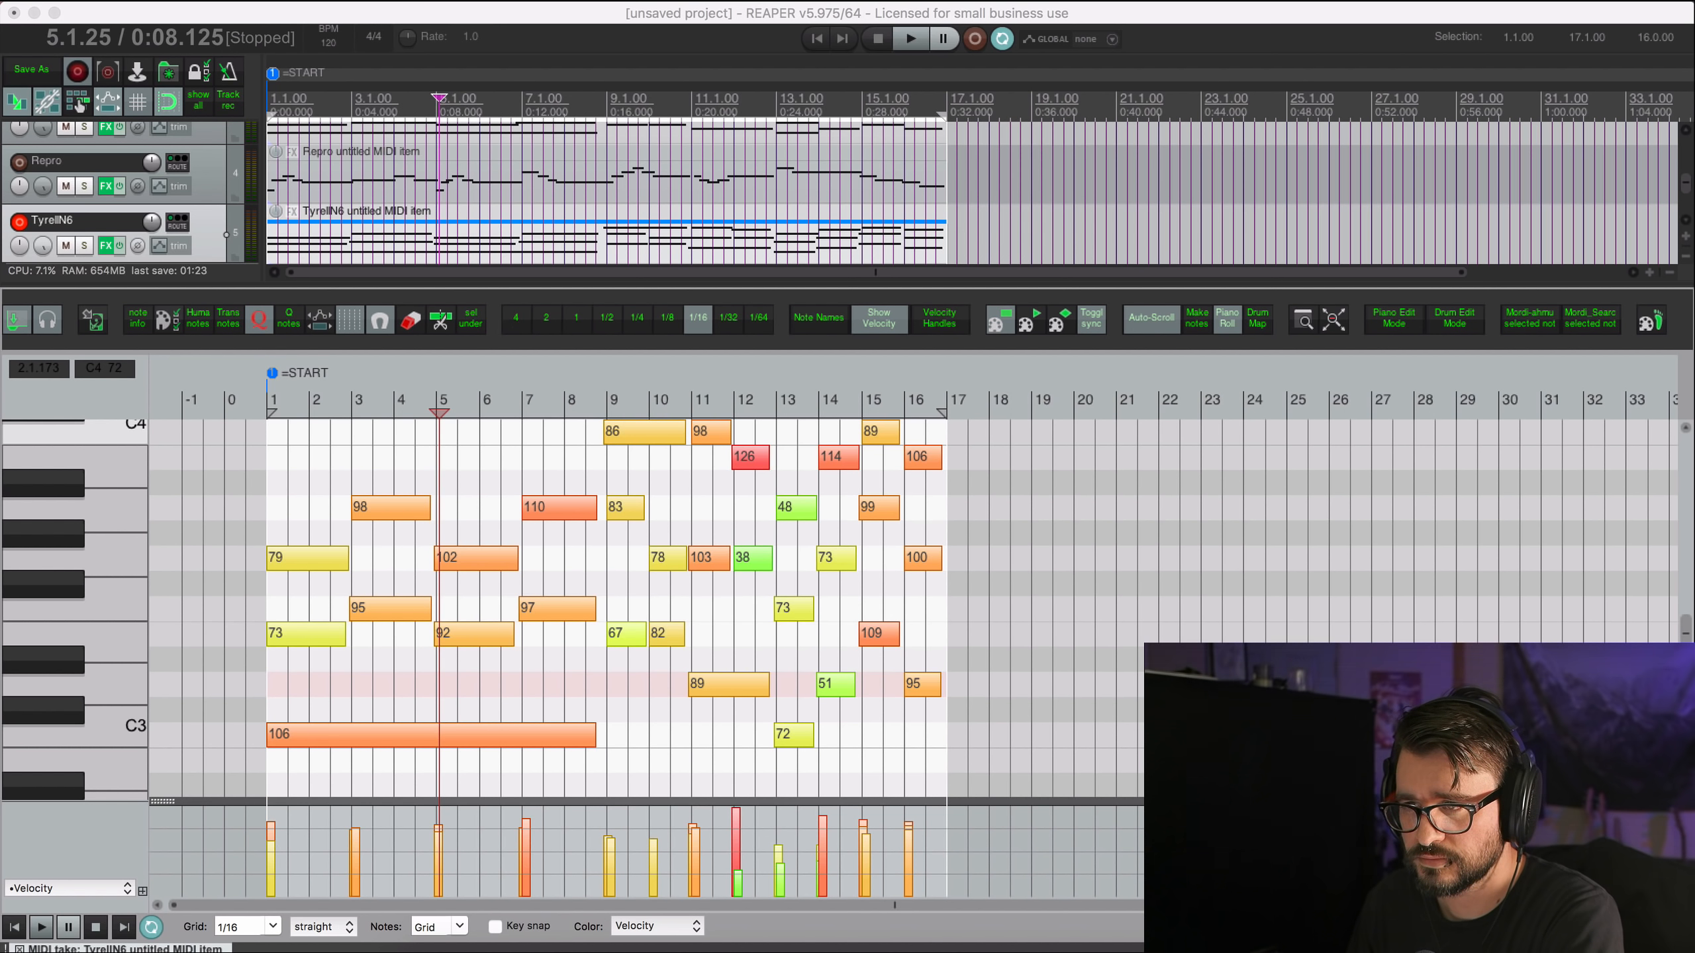
pyautogui.click(273, 927)
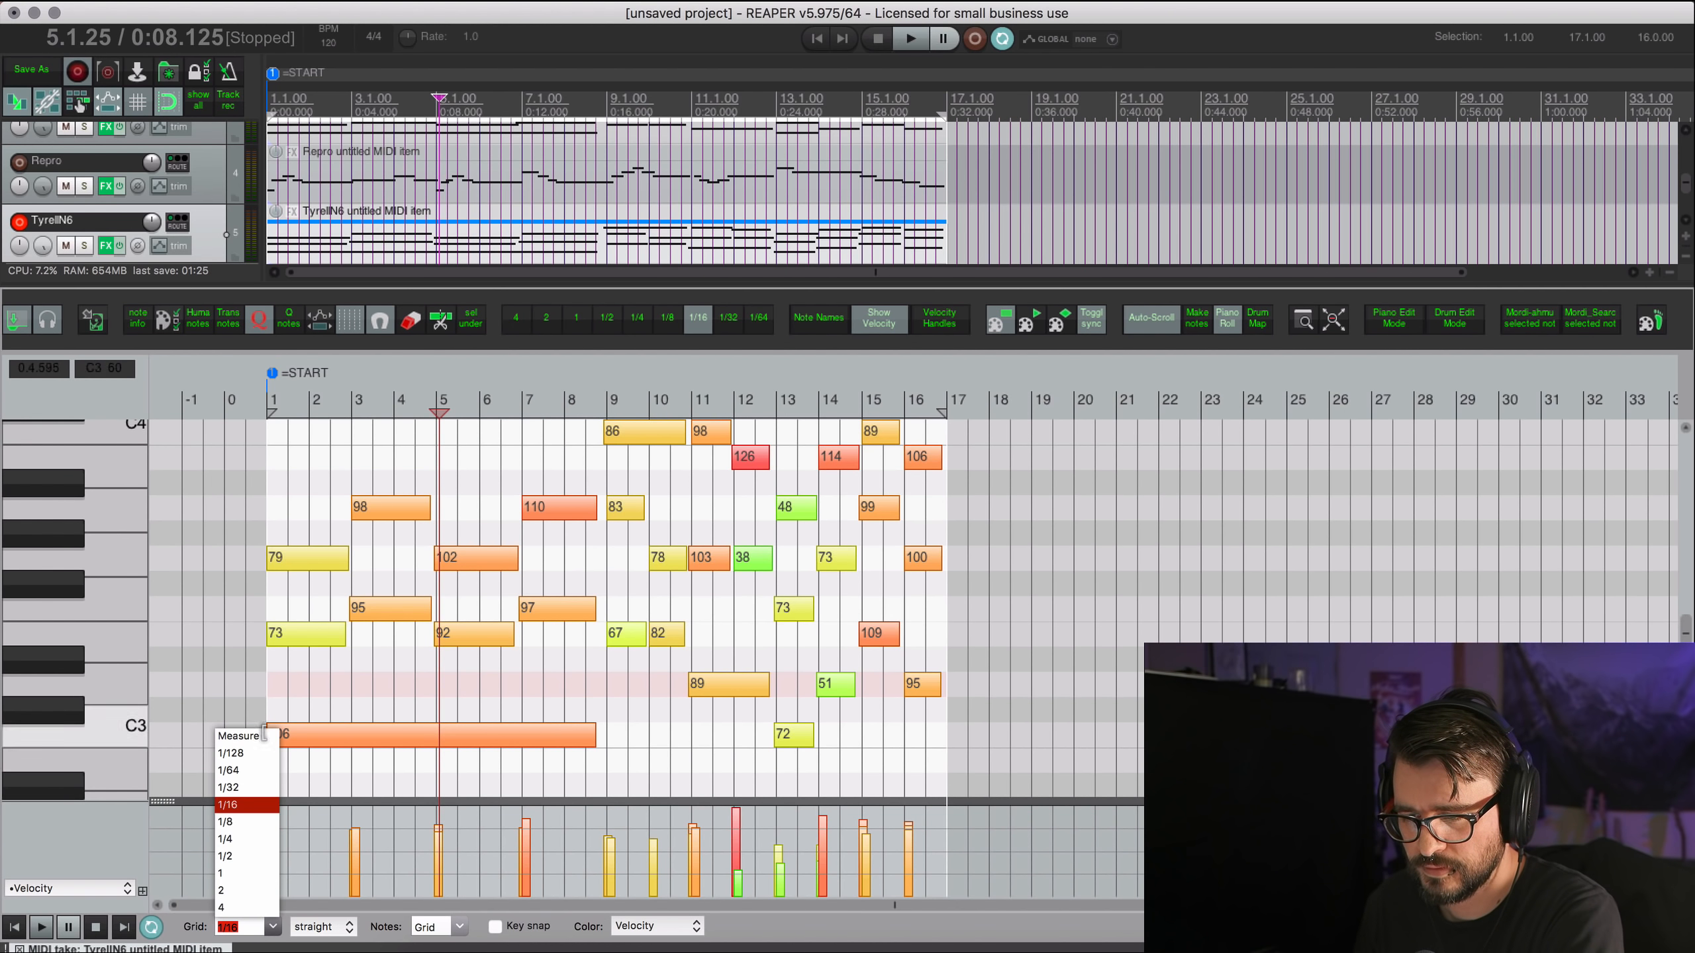
pyautogui.click(242, 839)
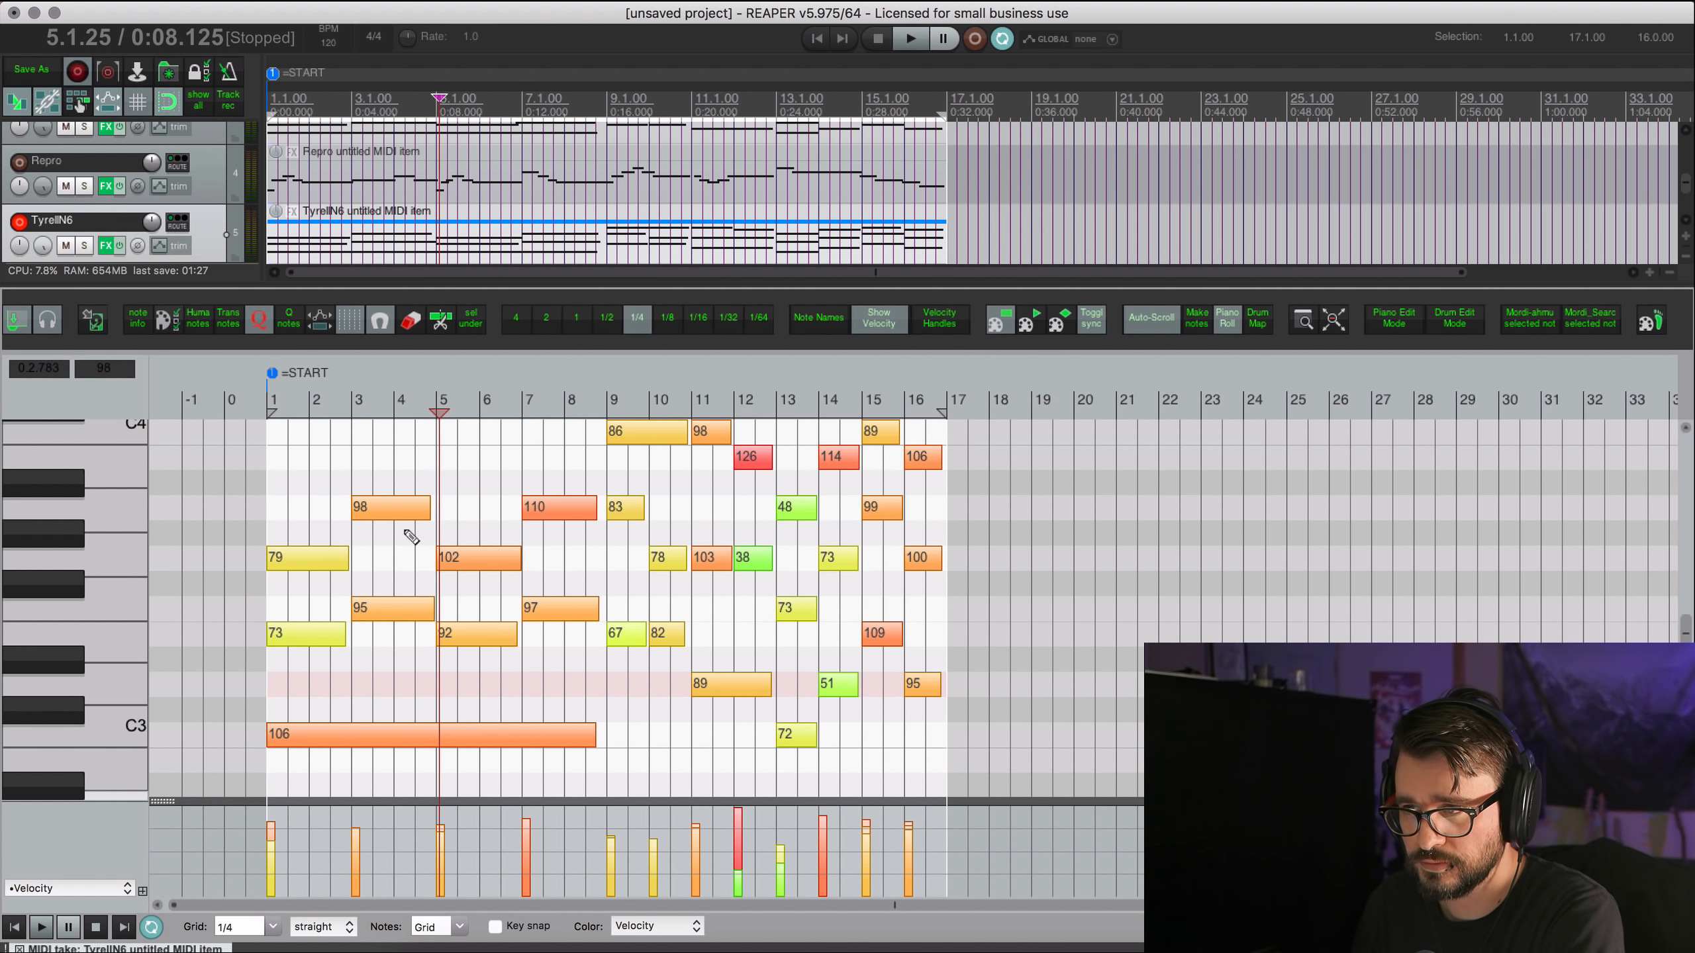
# Play the item from bar 1 and extend the ends of all notes slightly to close the gaps between chords.
pyautogui.click(269, 400)
pyautogui.press('space')
pyautogui.scroll(5, 380, 529)
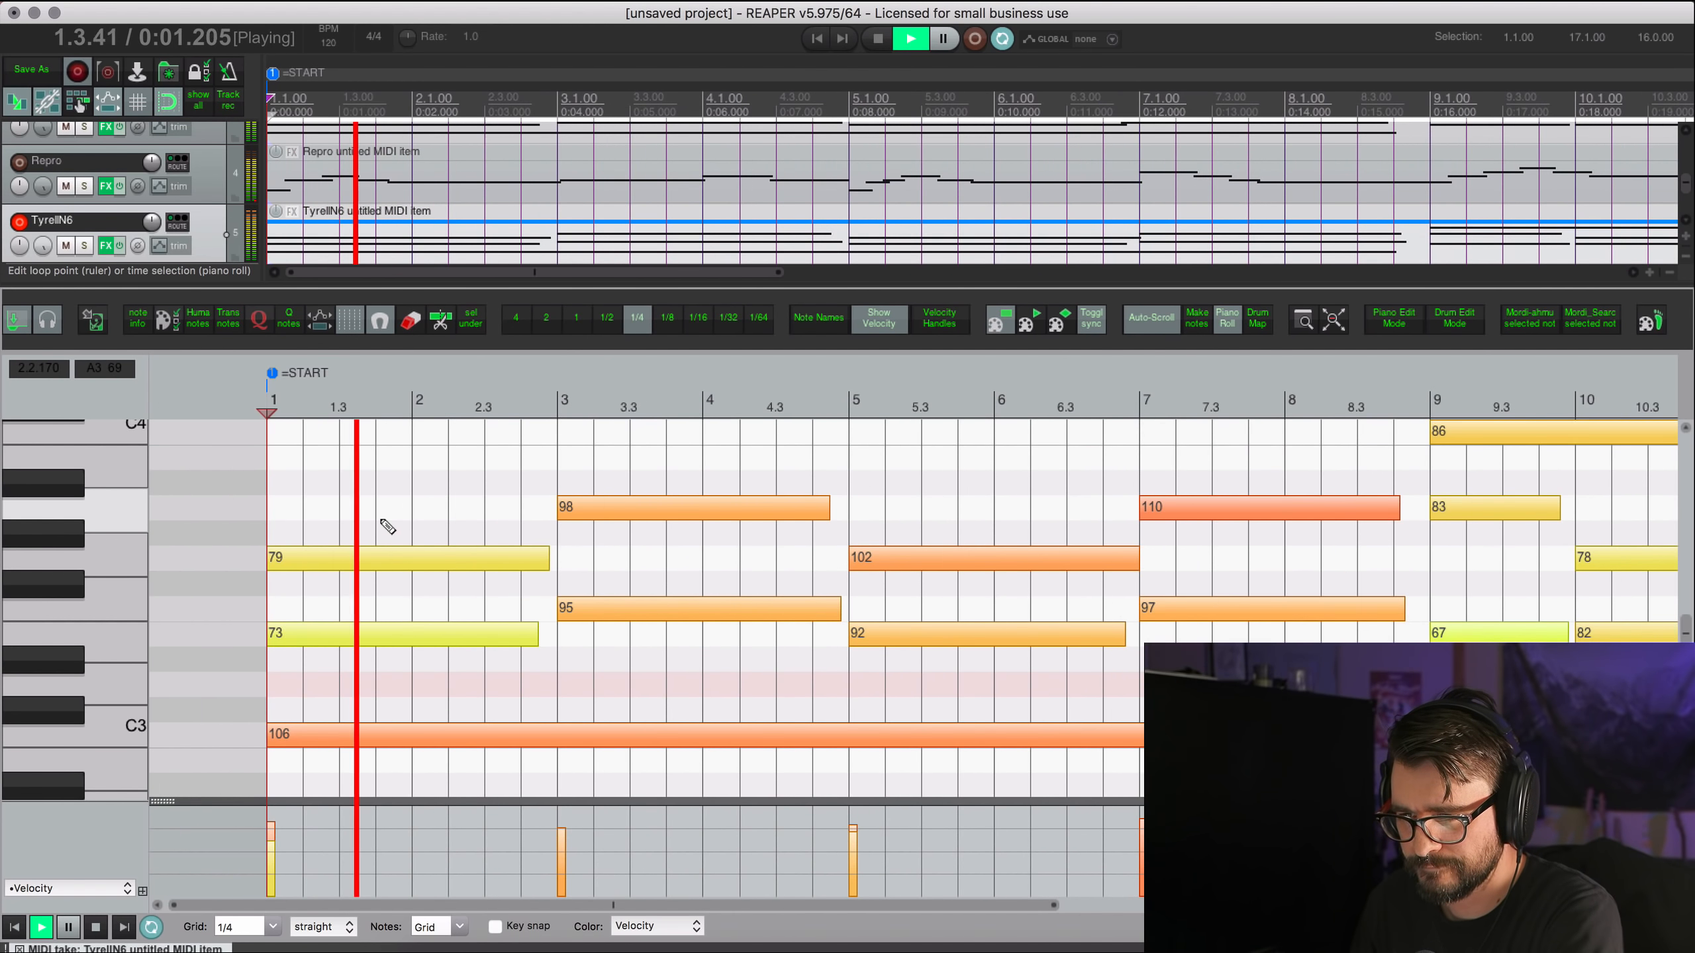
pyautogui.scroll(-3, 388, 527)
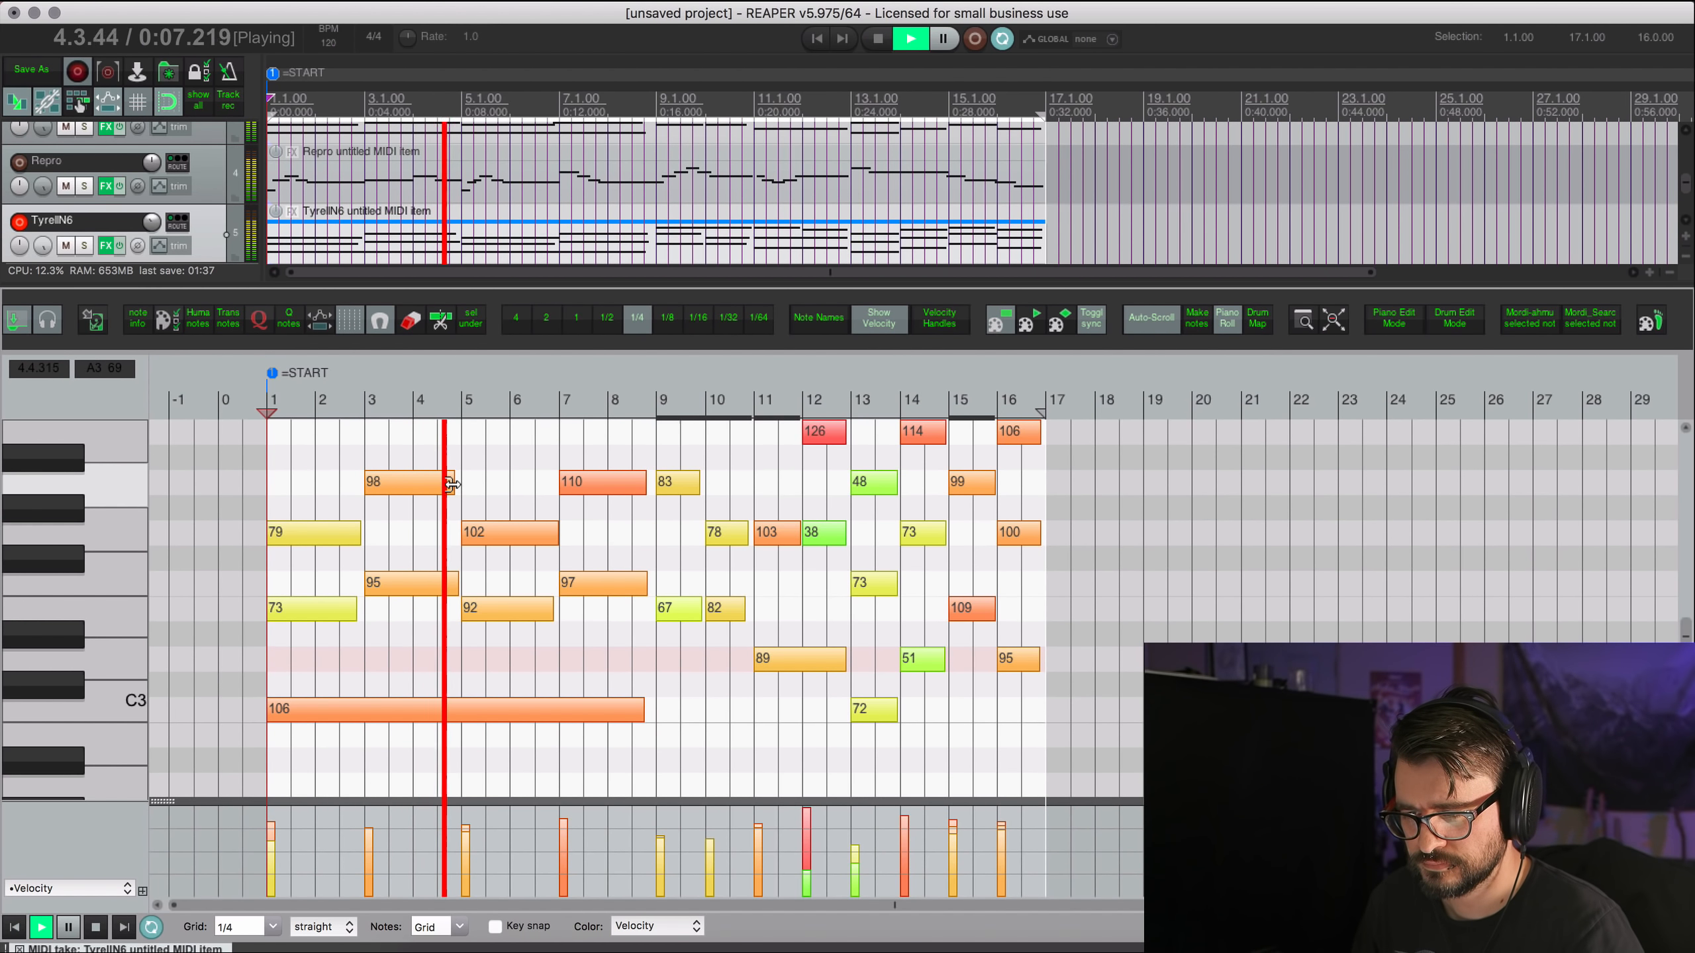
pyautogui.moveTo(454, 482); pyautogui.dragTo(458, 483)
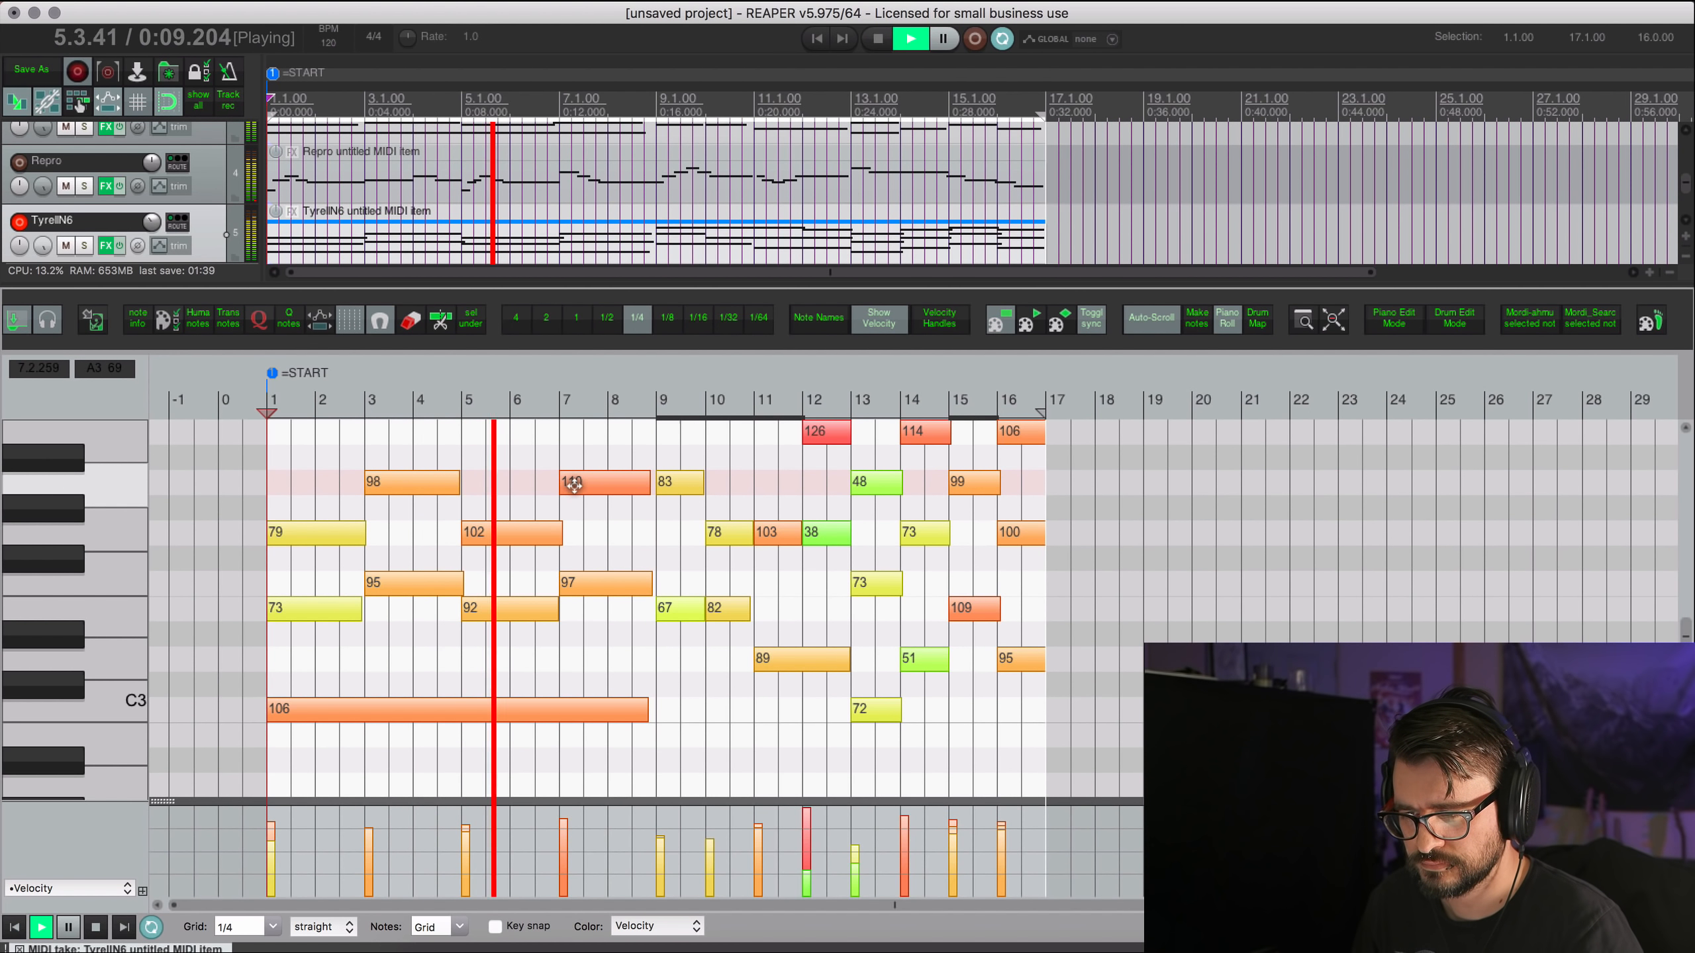
# Raise the velocity of the quiet G3 note in bar 12 to 73 and the A3 note in bar 13 to 83.
pyautogui.scroll(2, 727, 524)
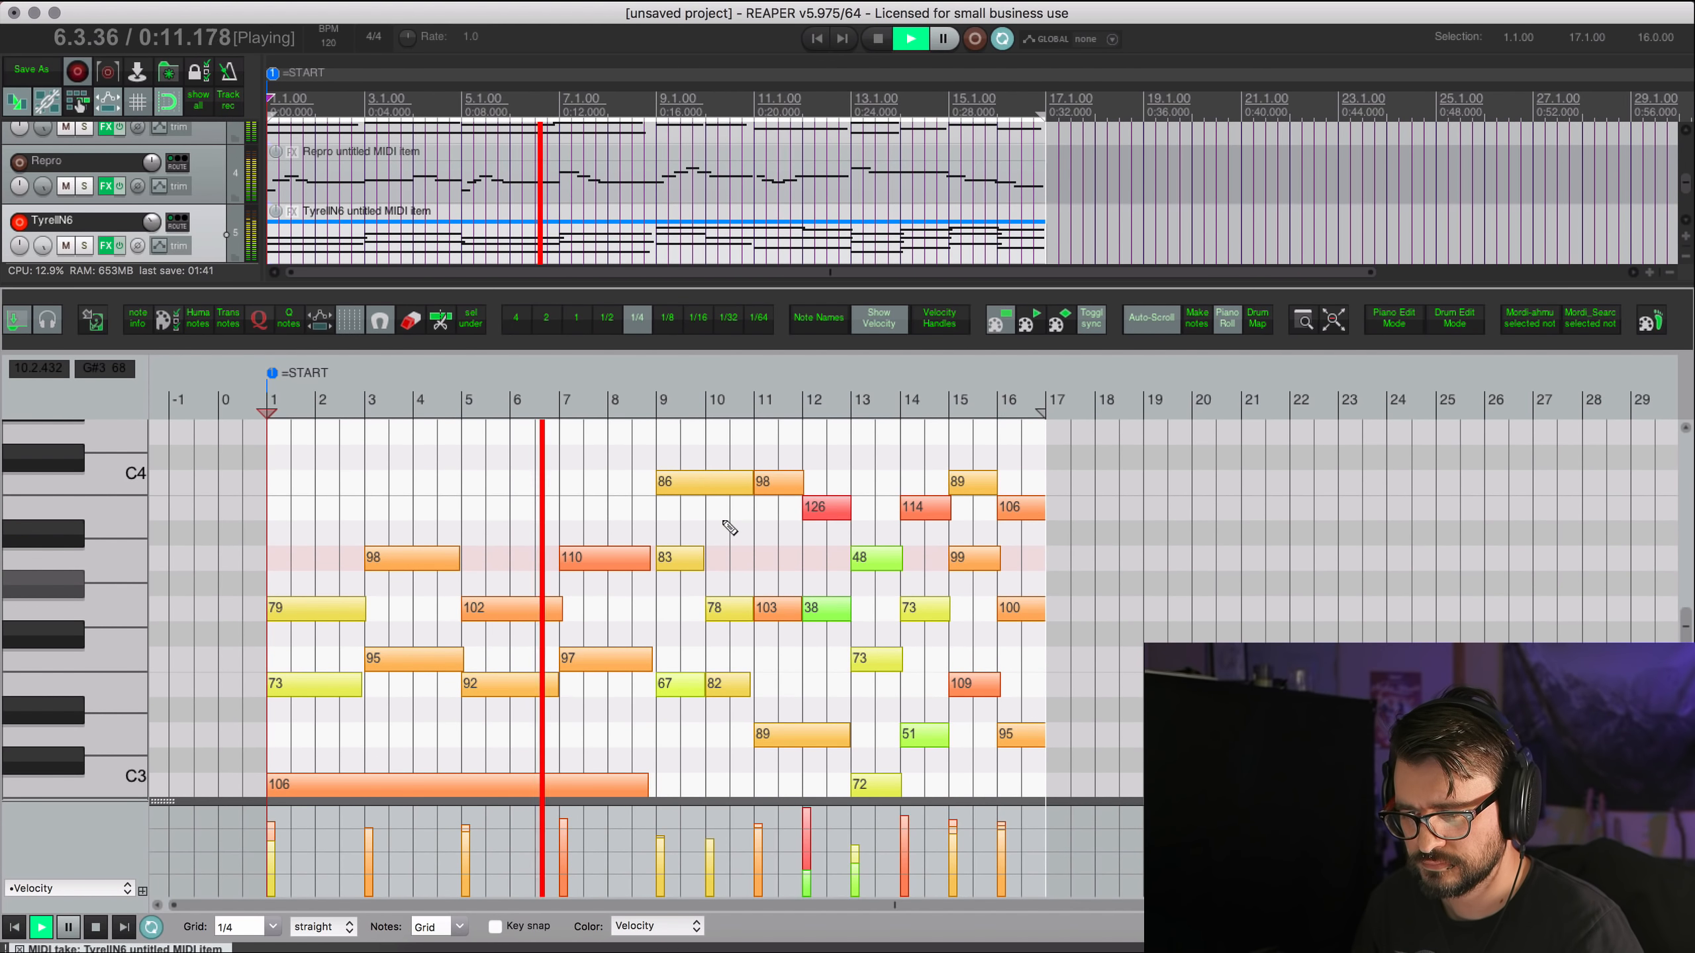
pyautogui.scroll(-2, 729, 527)
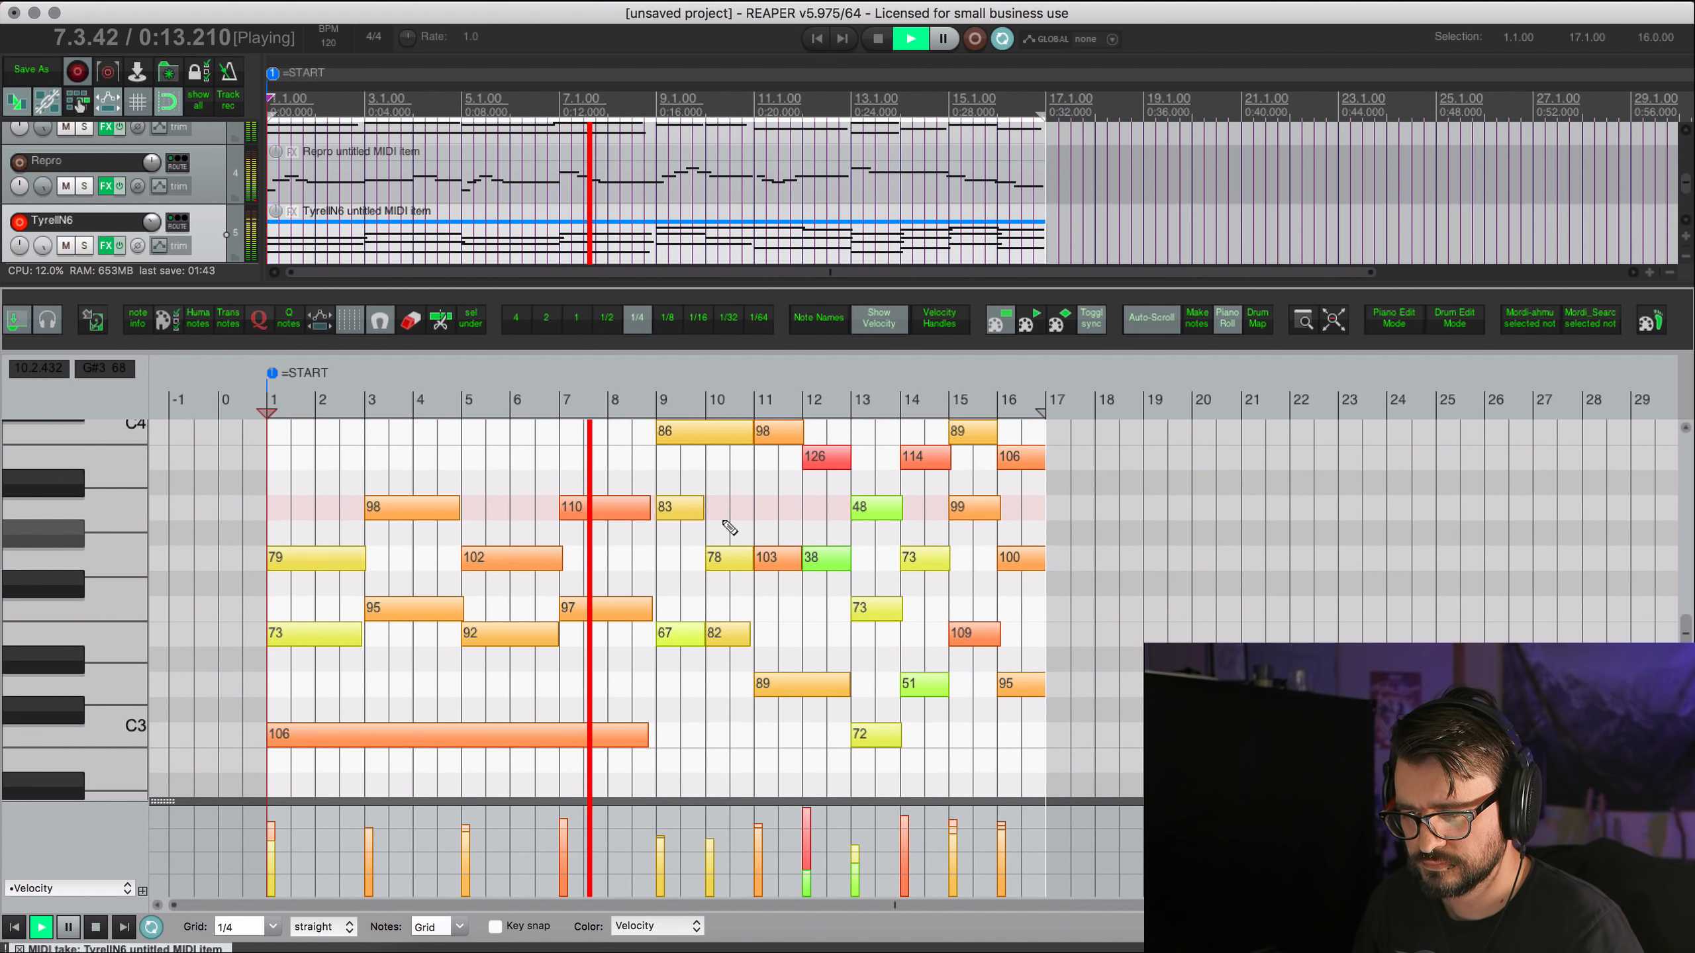
pyautogui.hscroll(2, 729, 528)
pyautogui.hscroll(3, 725, 523)
pyautogui.moveTo(593, 504); pyautogui.dragTo(639, 564)
pyautogui.scroll(4, 644, 514)
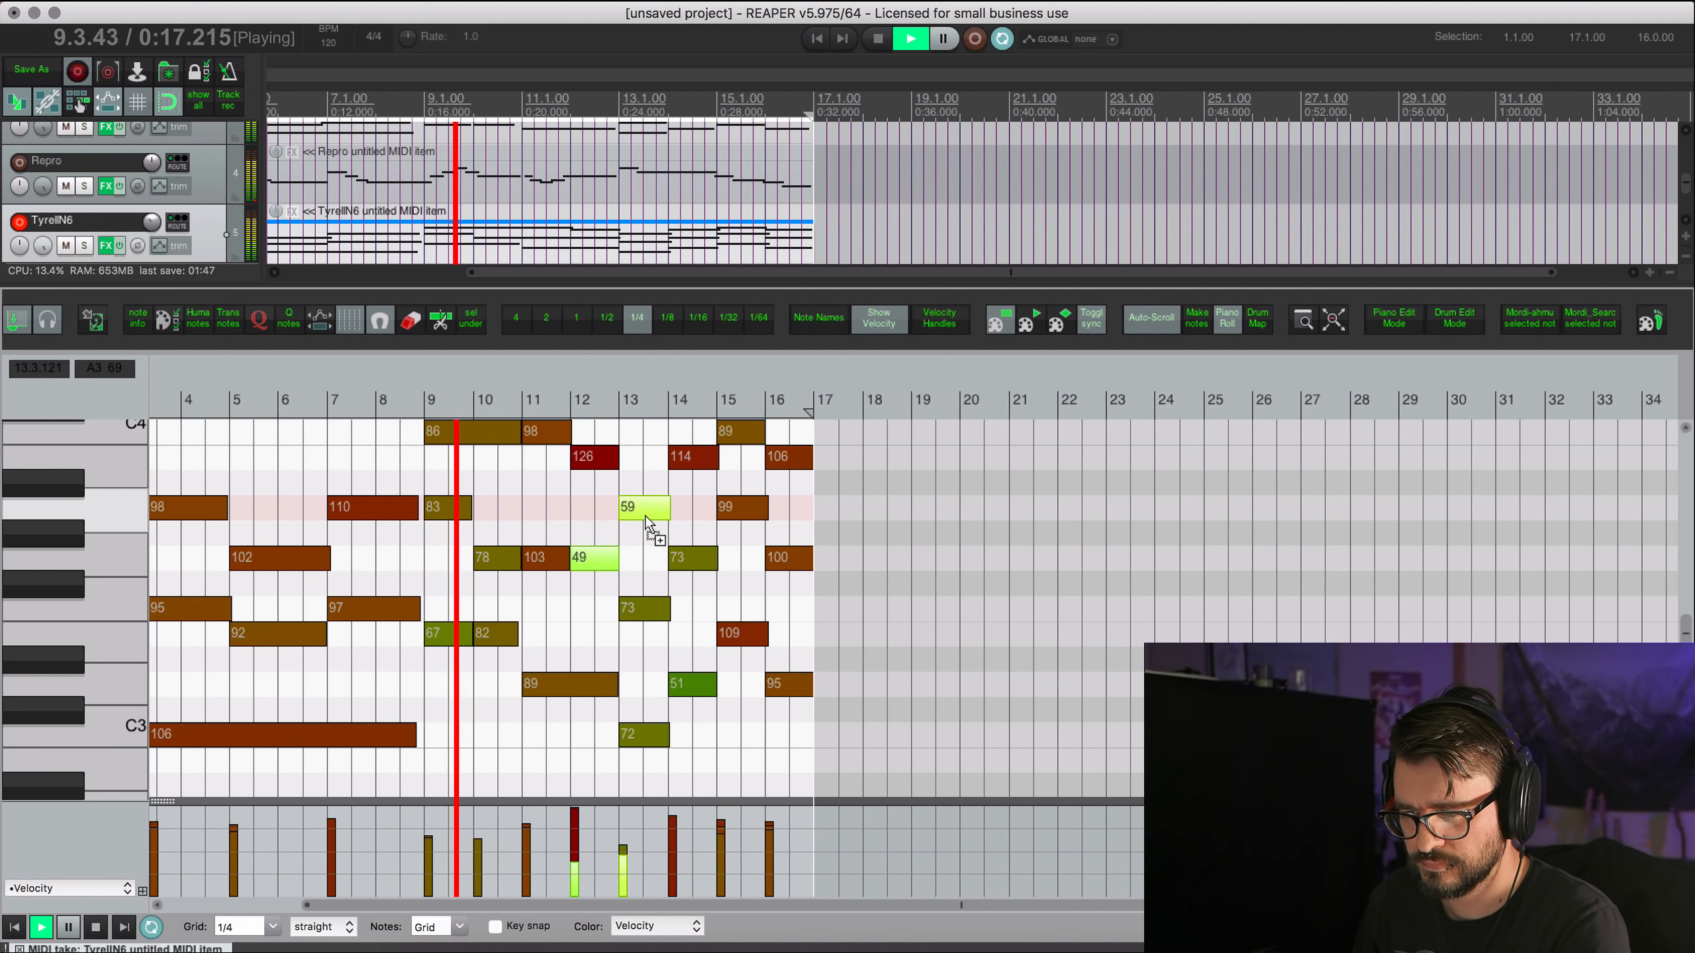
pyautogui.scroll(5, 645, 515)
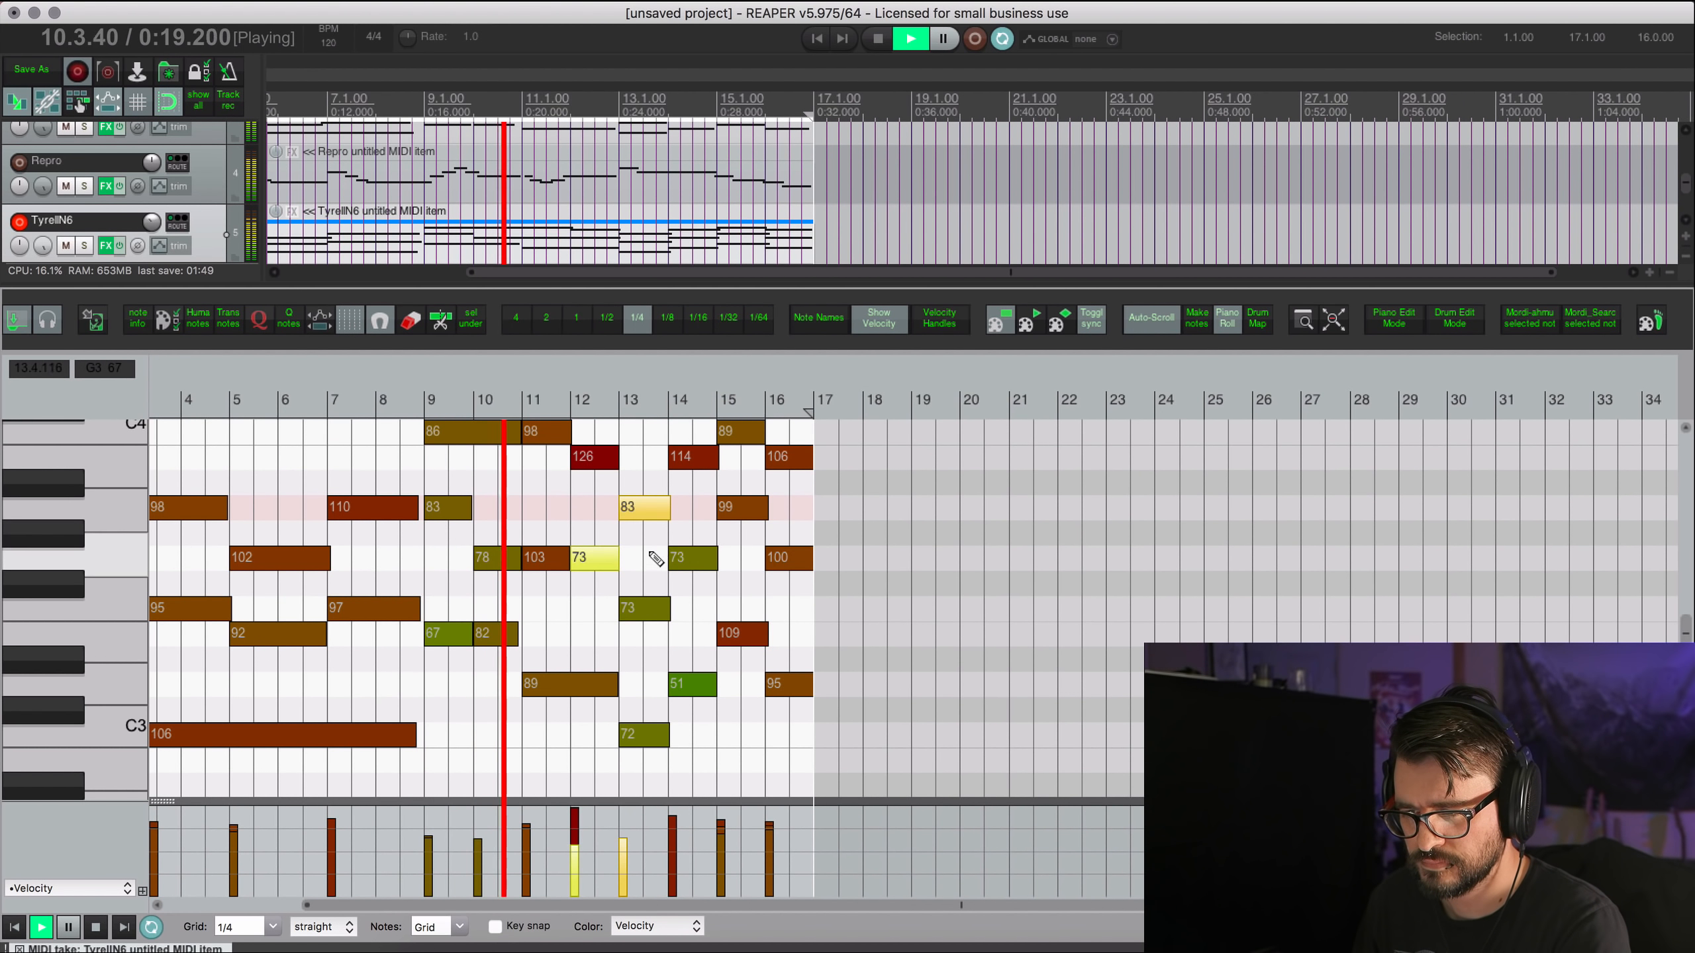
# Raise bar 13's F3 and C3 velocities to 84 and 83, bar 14's G3 and D3 to 84 and 62, and close the MIDI editor.
pyautogui.moveTo(690, 712); pyautogui.dragTo(696, 741)
pyautogui.scroll(3, 697, 744)
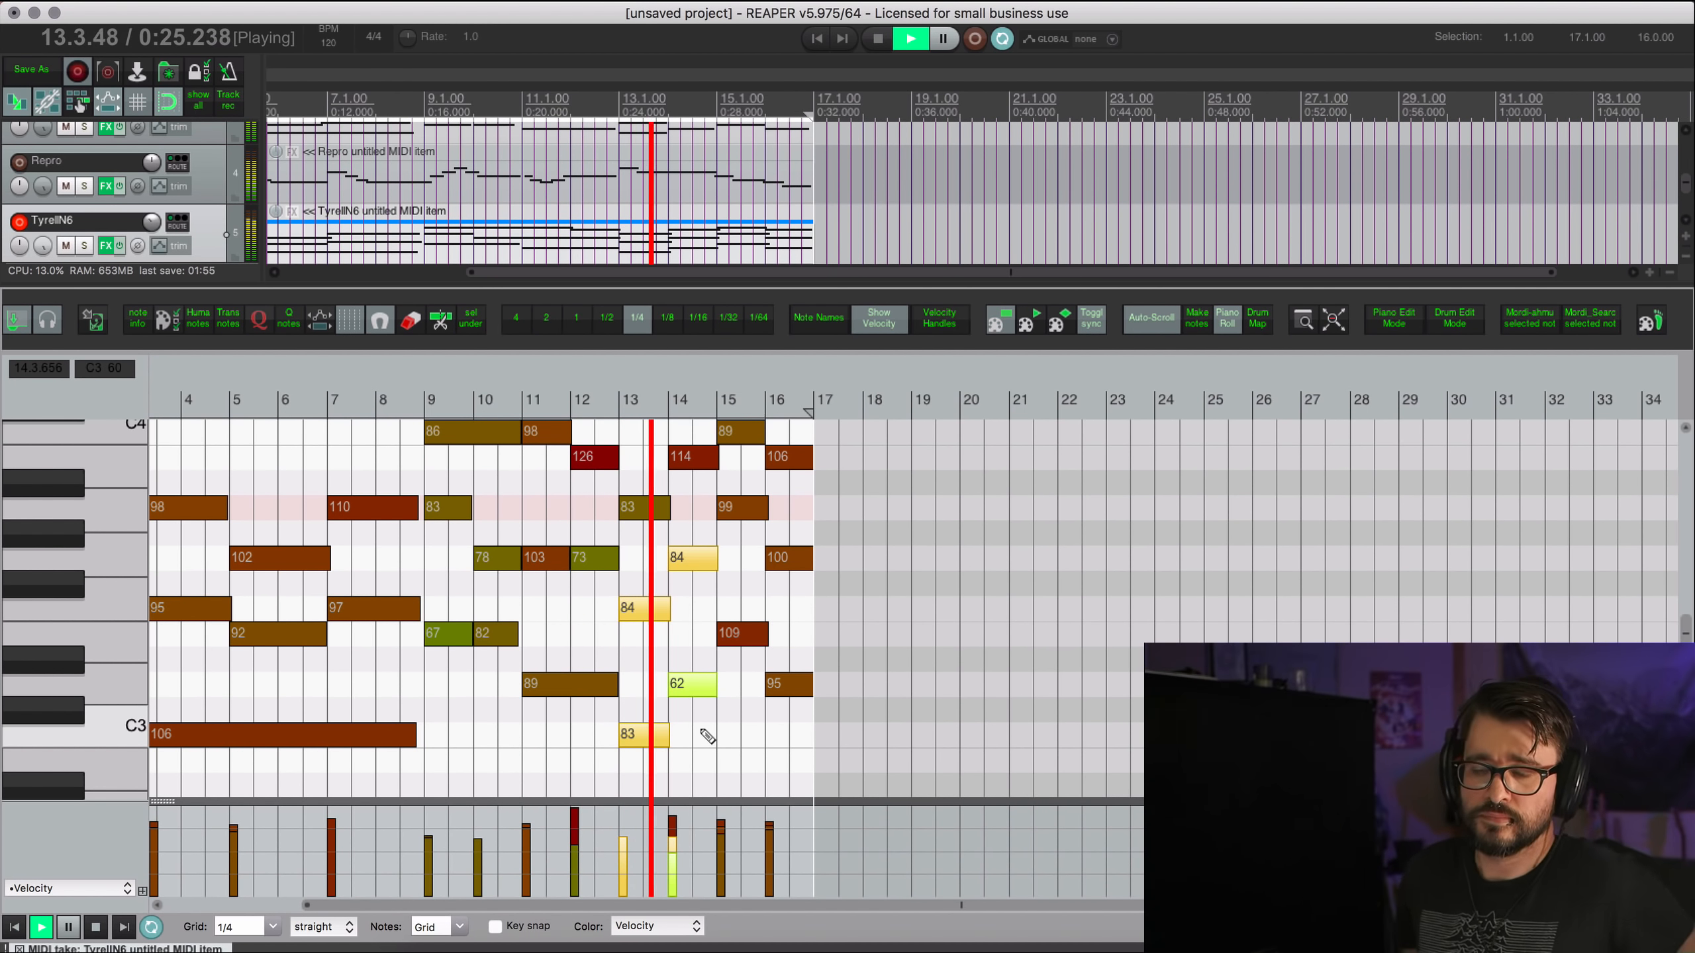
pyautogui.press('Escape')
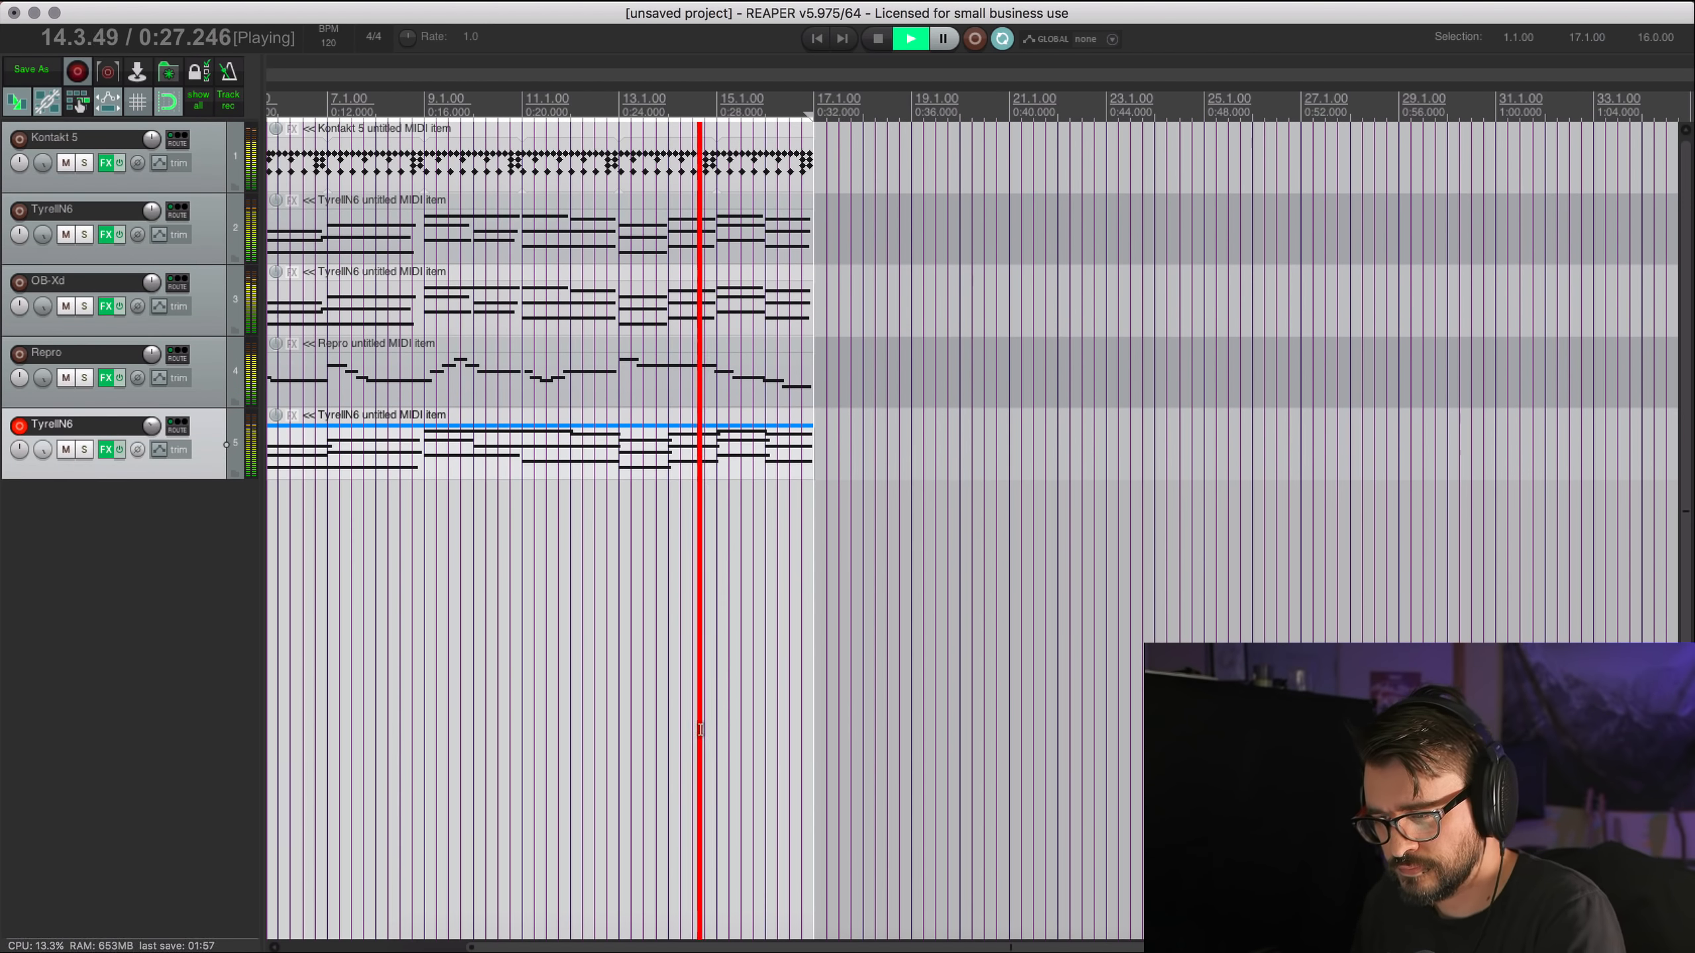
# Disarm track 5 during playback, listen to the loop and stop playback.
pyautogui.scroll(3, 752, 557)
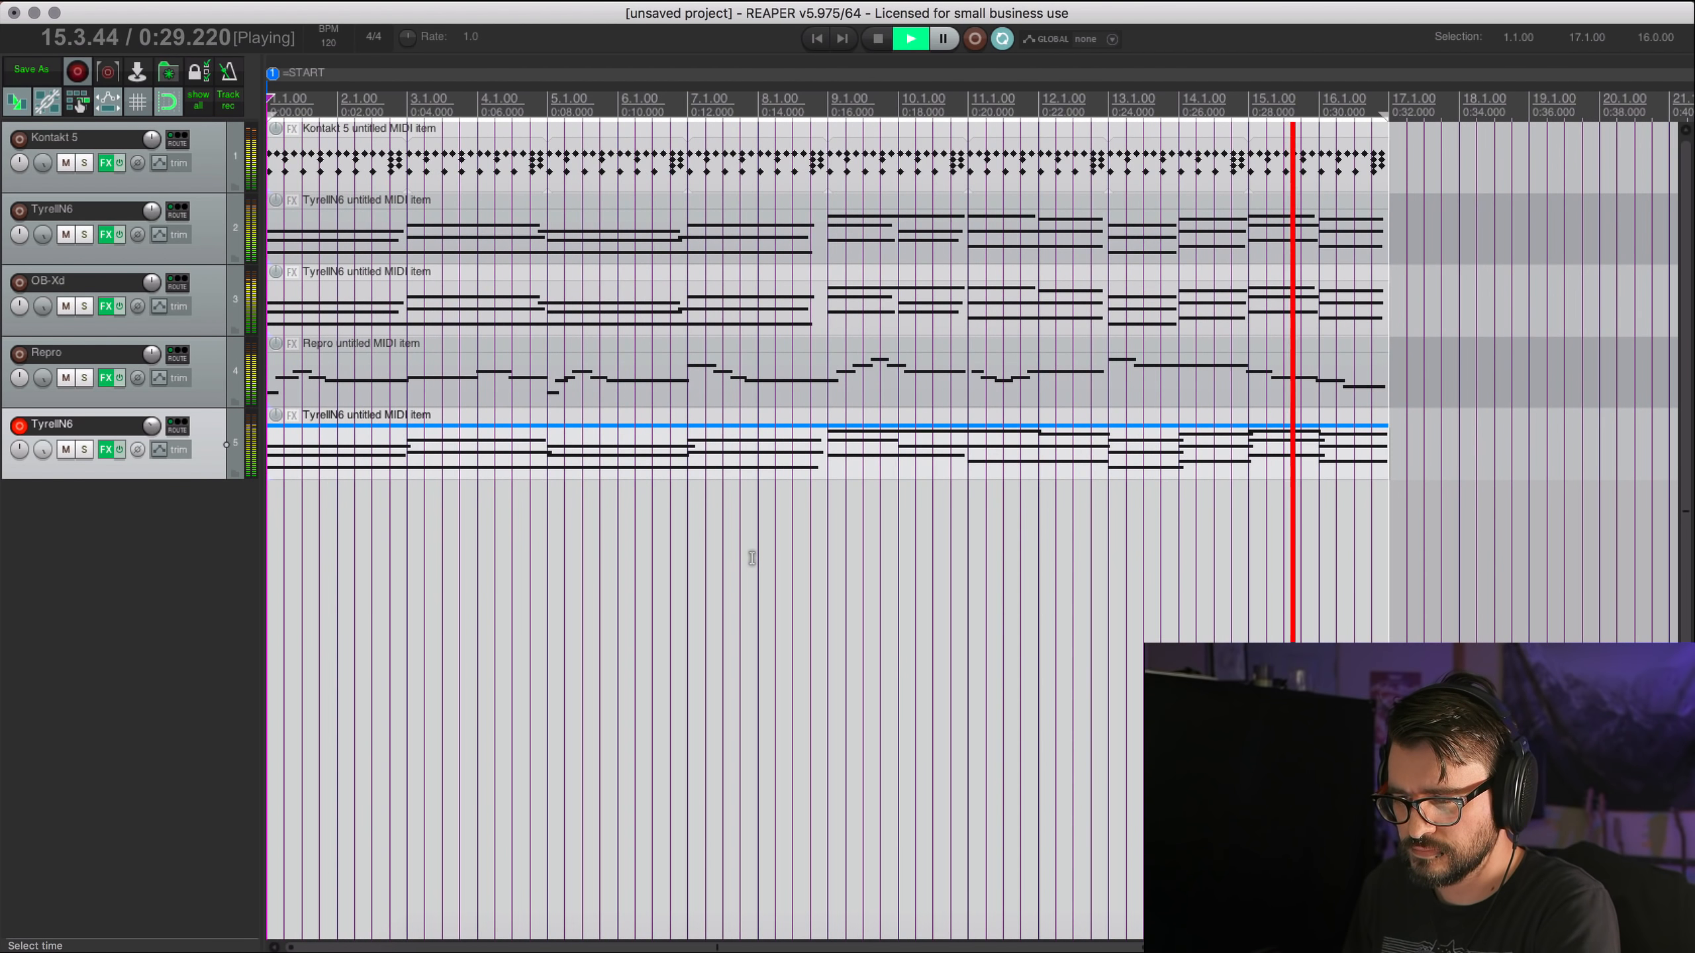
pyautogui.scroll(-2, 752, 557)
pyautogui.click(20, 325)
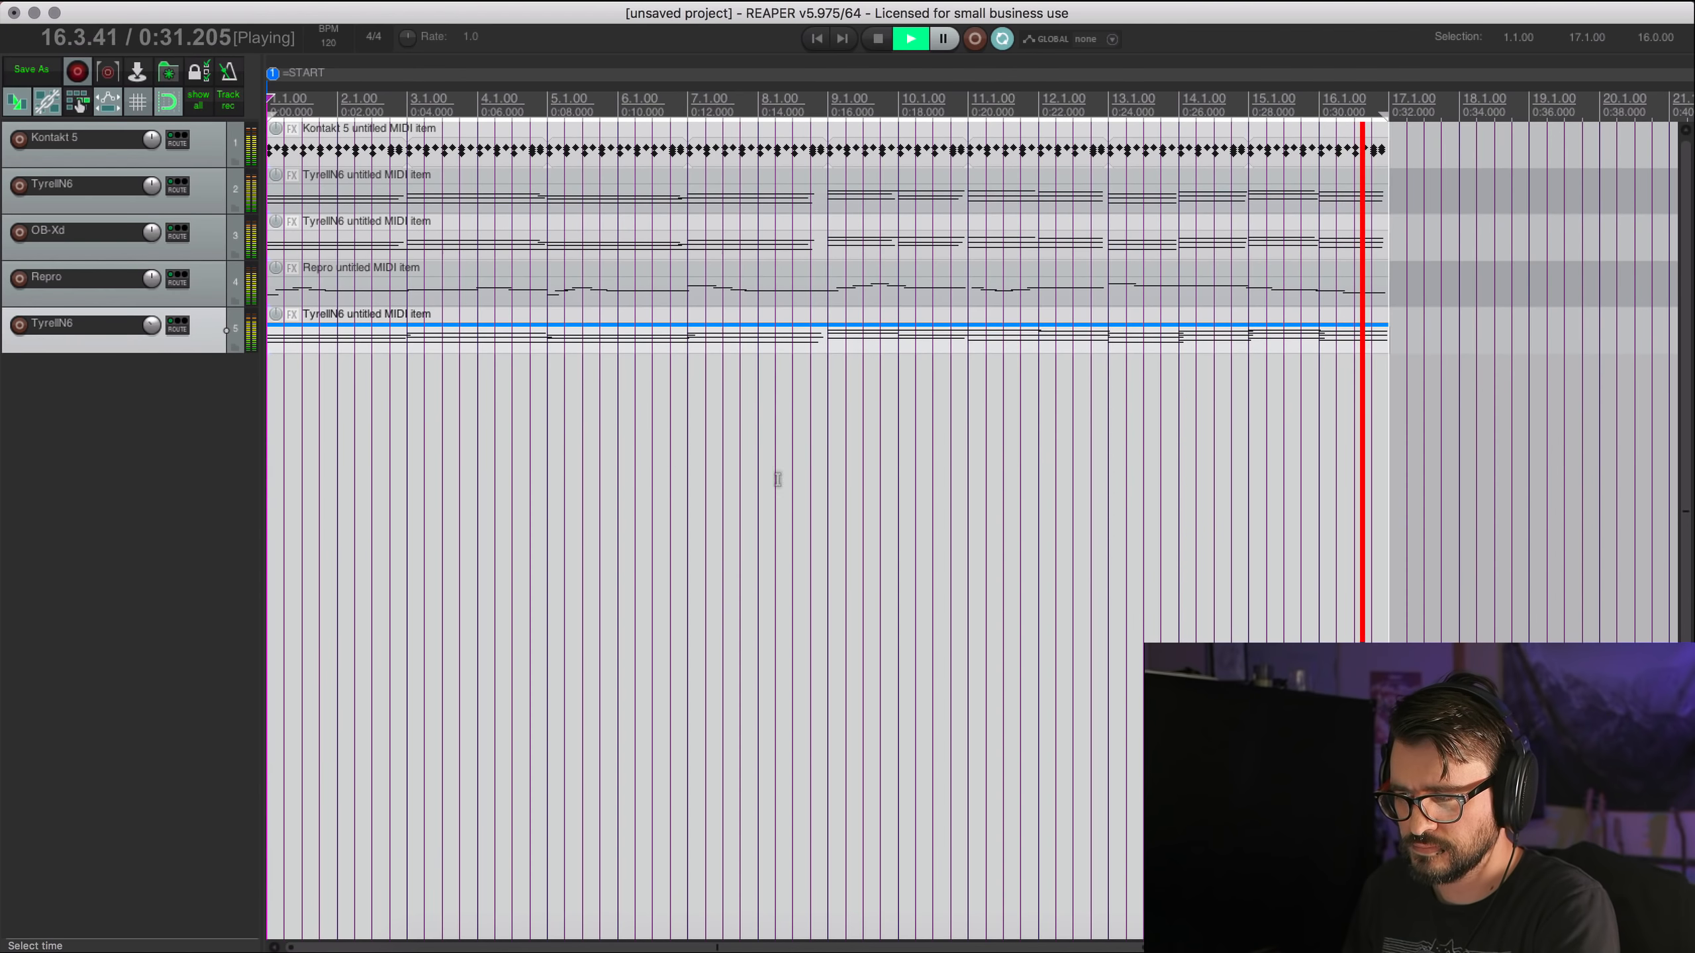
pyautogui.scroll(-2, 835, 508)
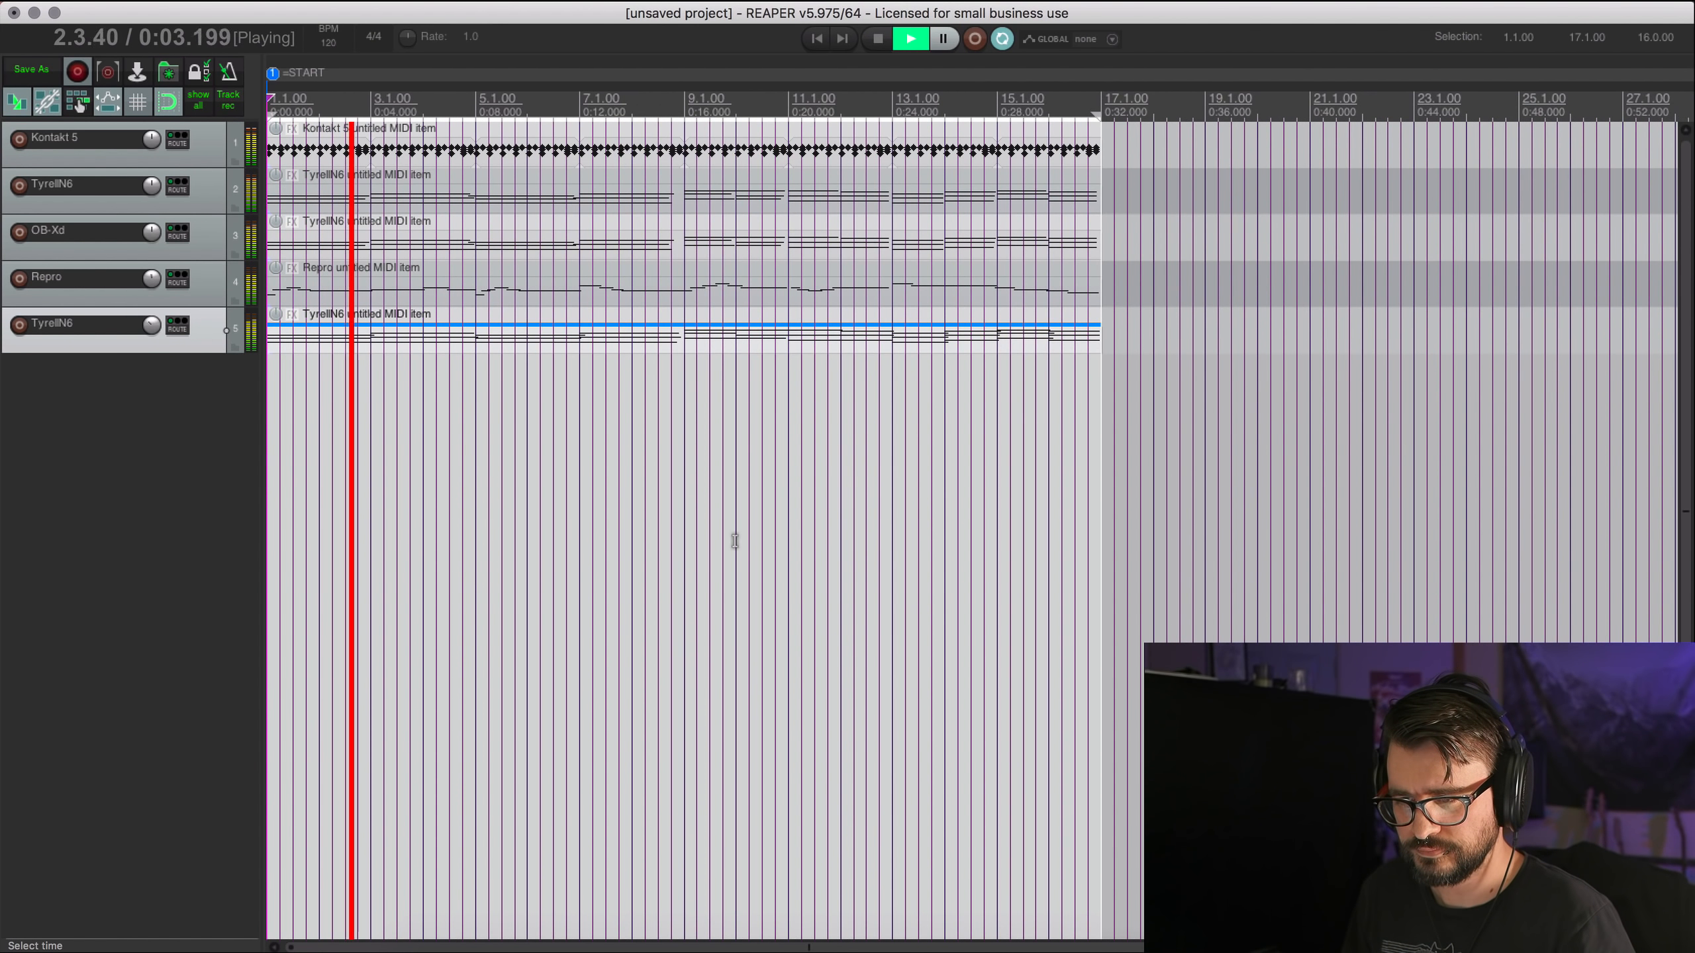
pyautogui.click(568, 486)
pyautogui.press('space')
pyautogui.scroll(-2, 699, 535)
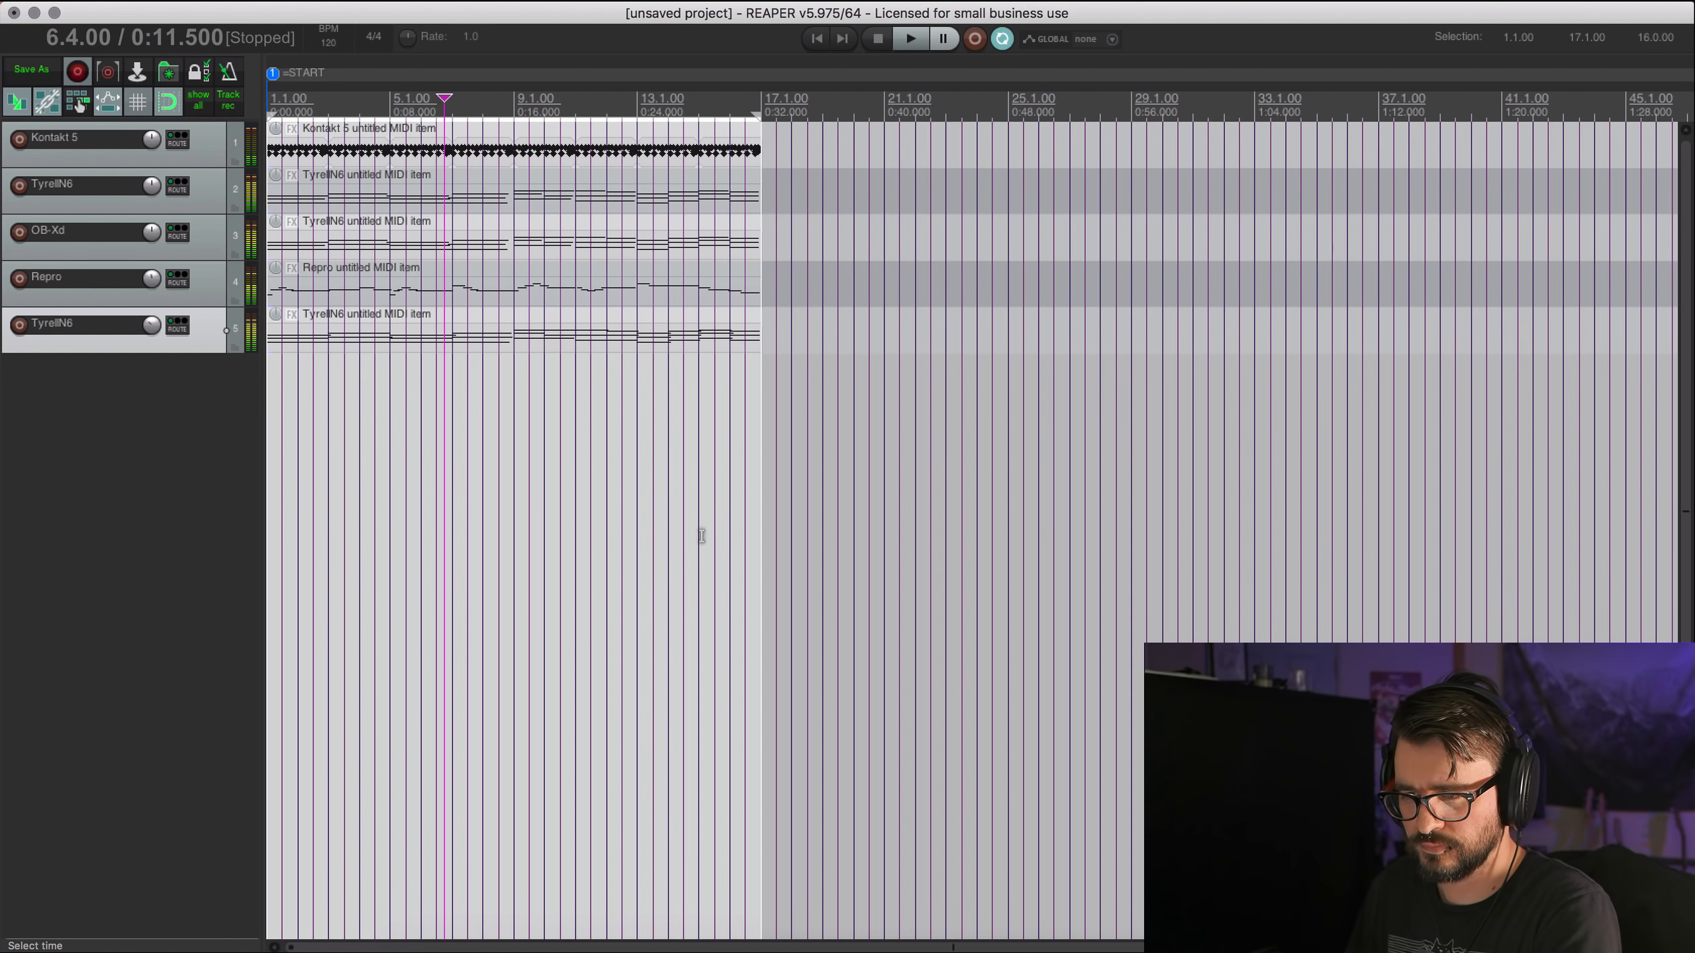
# Reselect the time range from 1.1.00 to 17.1.00 and create a region from it.
pyautogui.press('Escape')
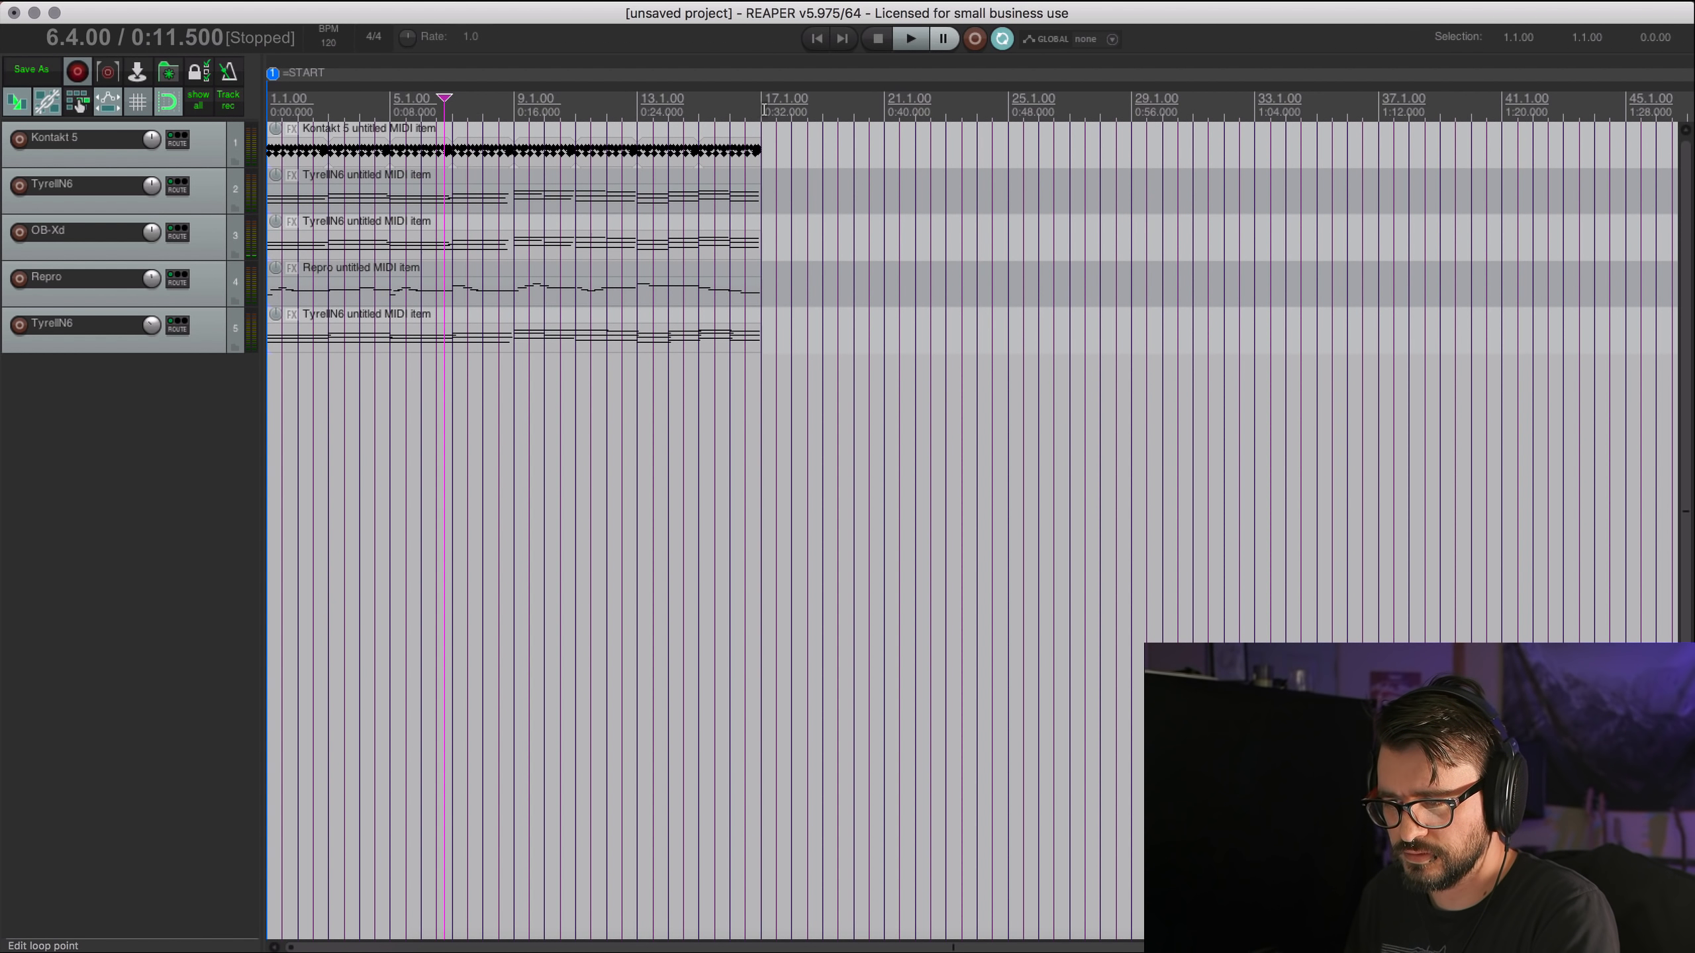
pyautogui.moveTo(761, 108); pyautogui.dragTo(272, 110)
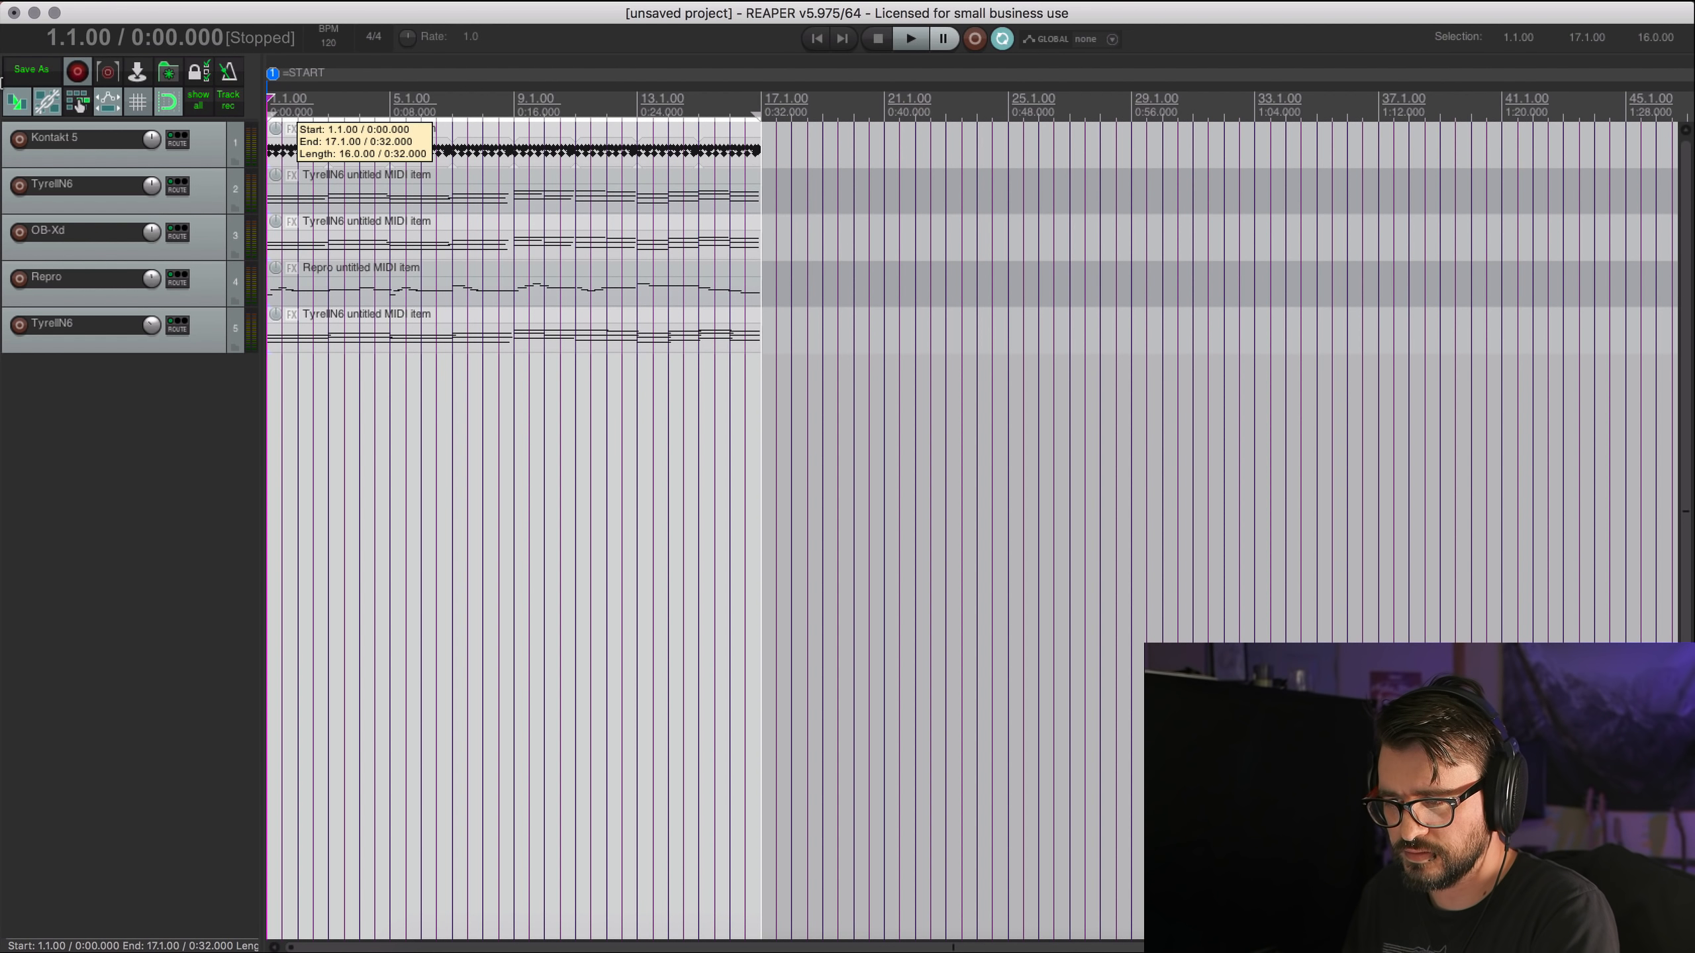
pyautogui.scroll(1, 363, 231)
pyautogui.scroll(-2, 365, 234)
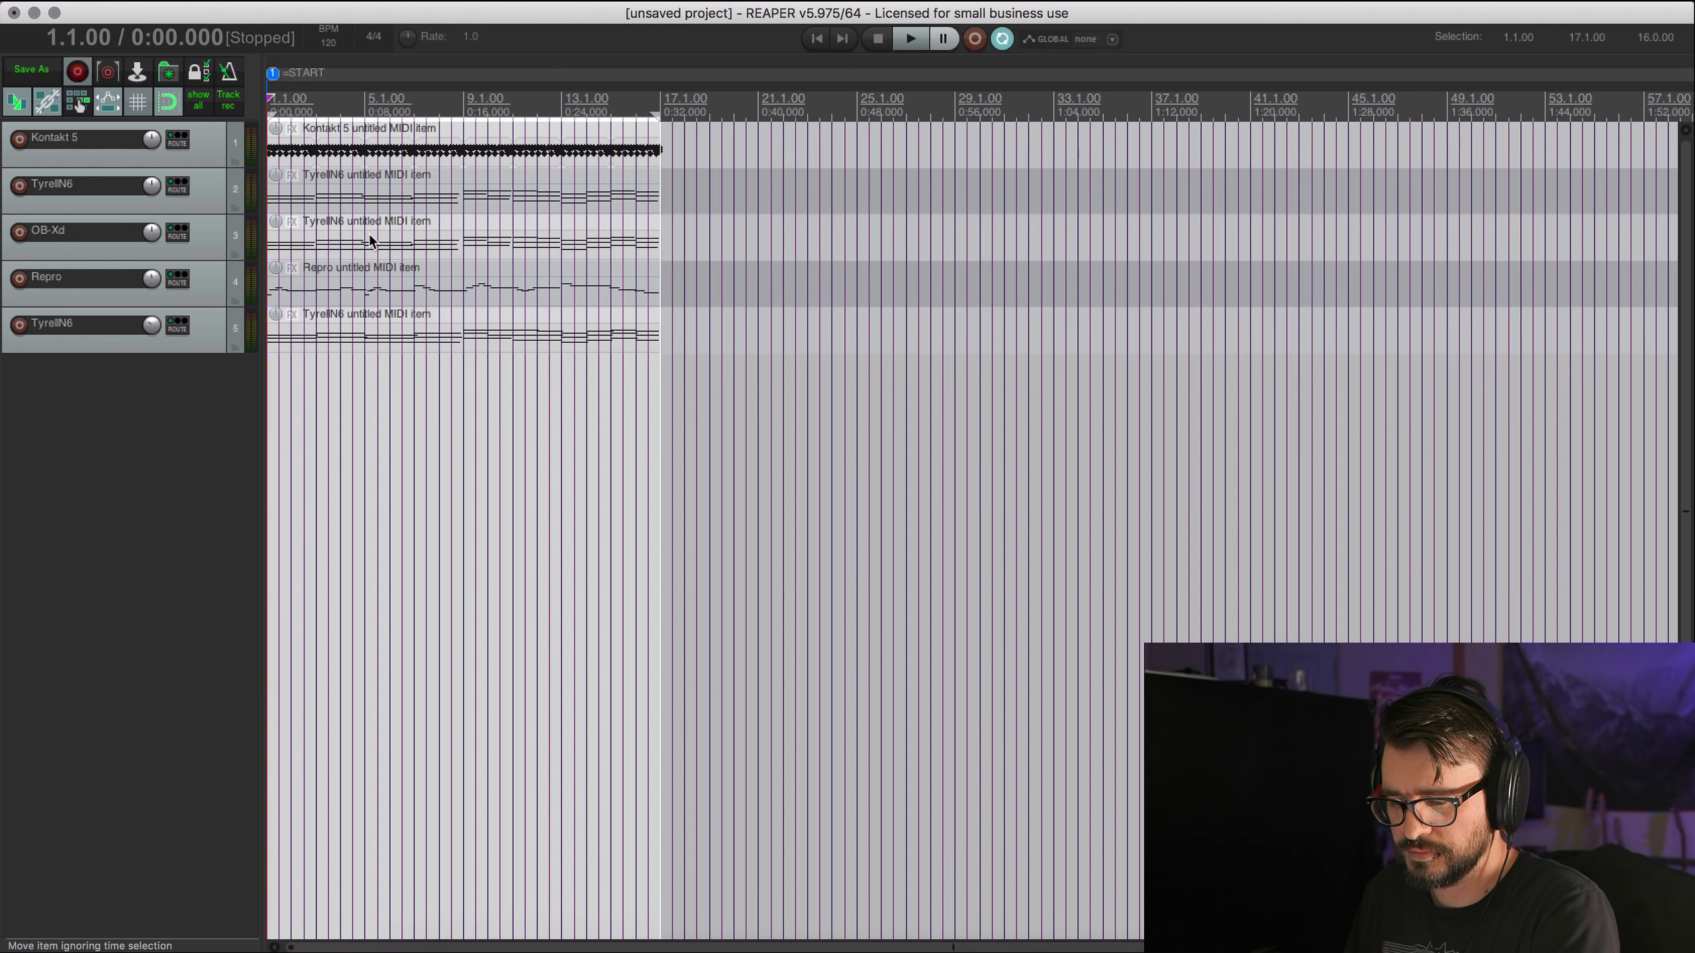
pyautogui.hotkey('shift', 'r')
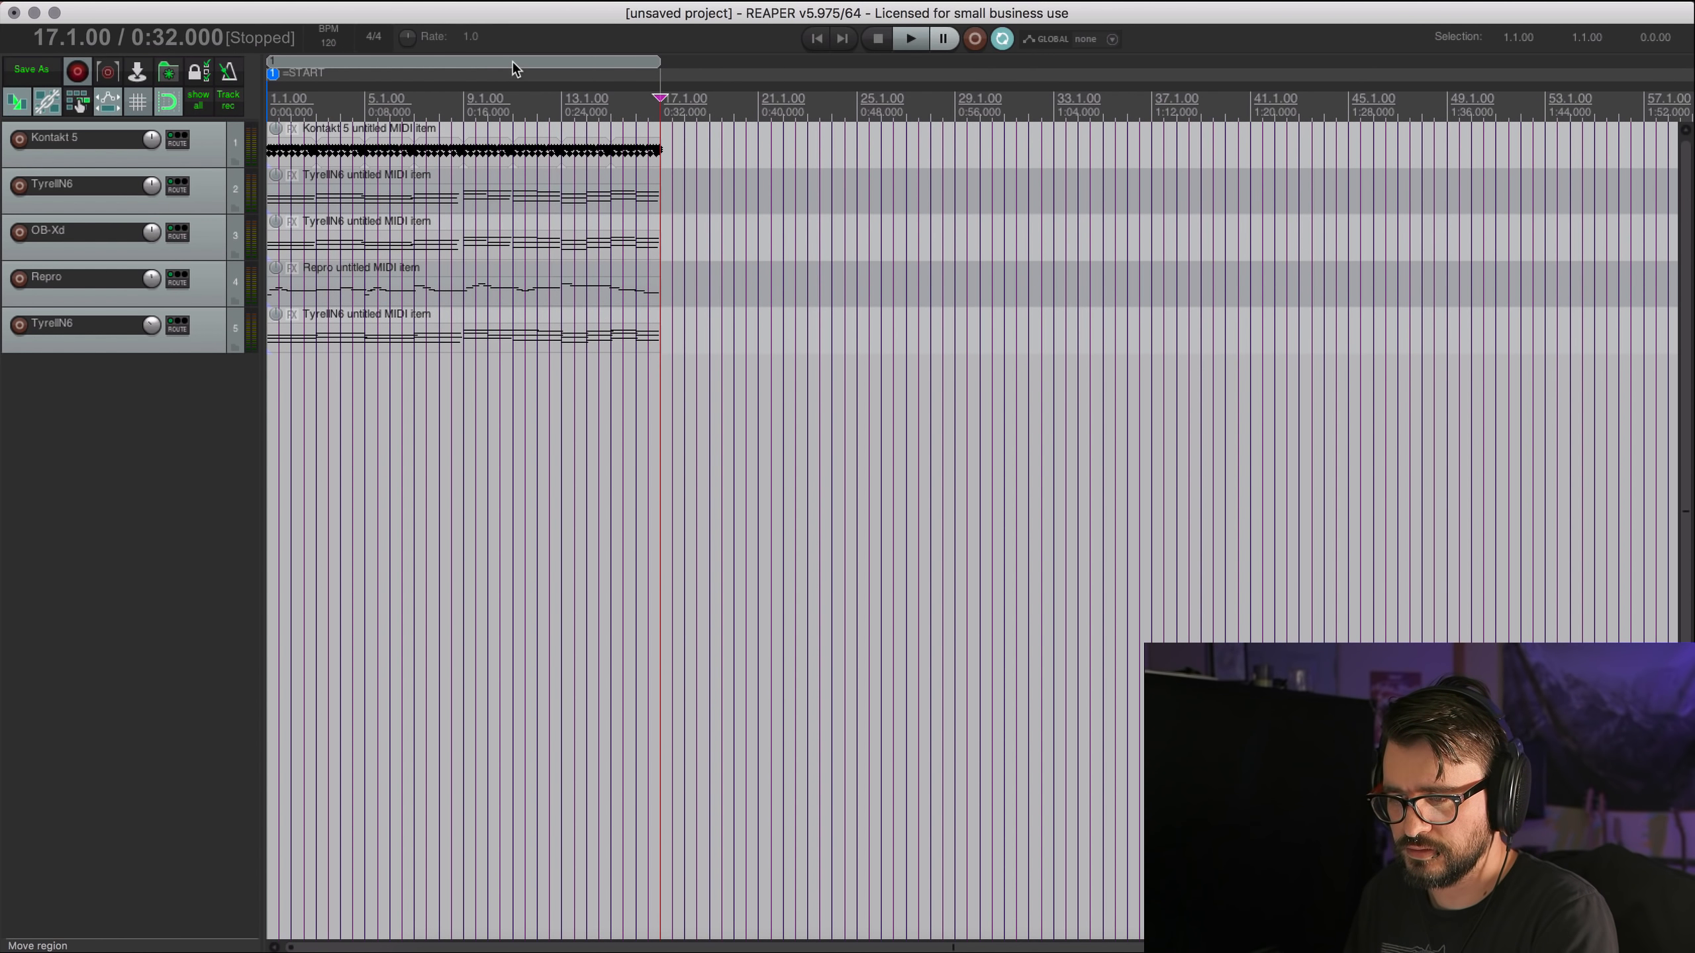
# Duplicate the 16-bar region with its items three times back to back and delete the duplicated START markers.
pyautogui.moveTo(512, 61); pyautogui.dragTo(640, 64)
pyautogui.moveTo(748, 56); pyautogui.dragTo(969, 56)
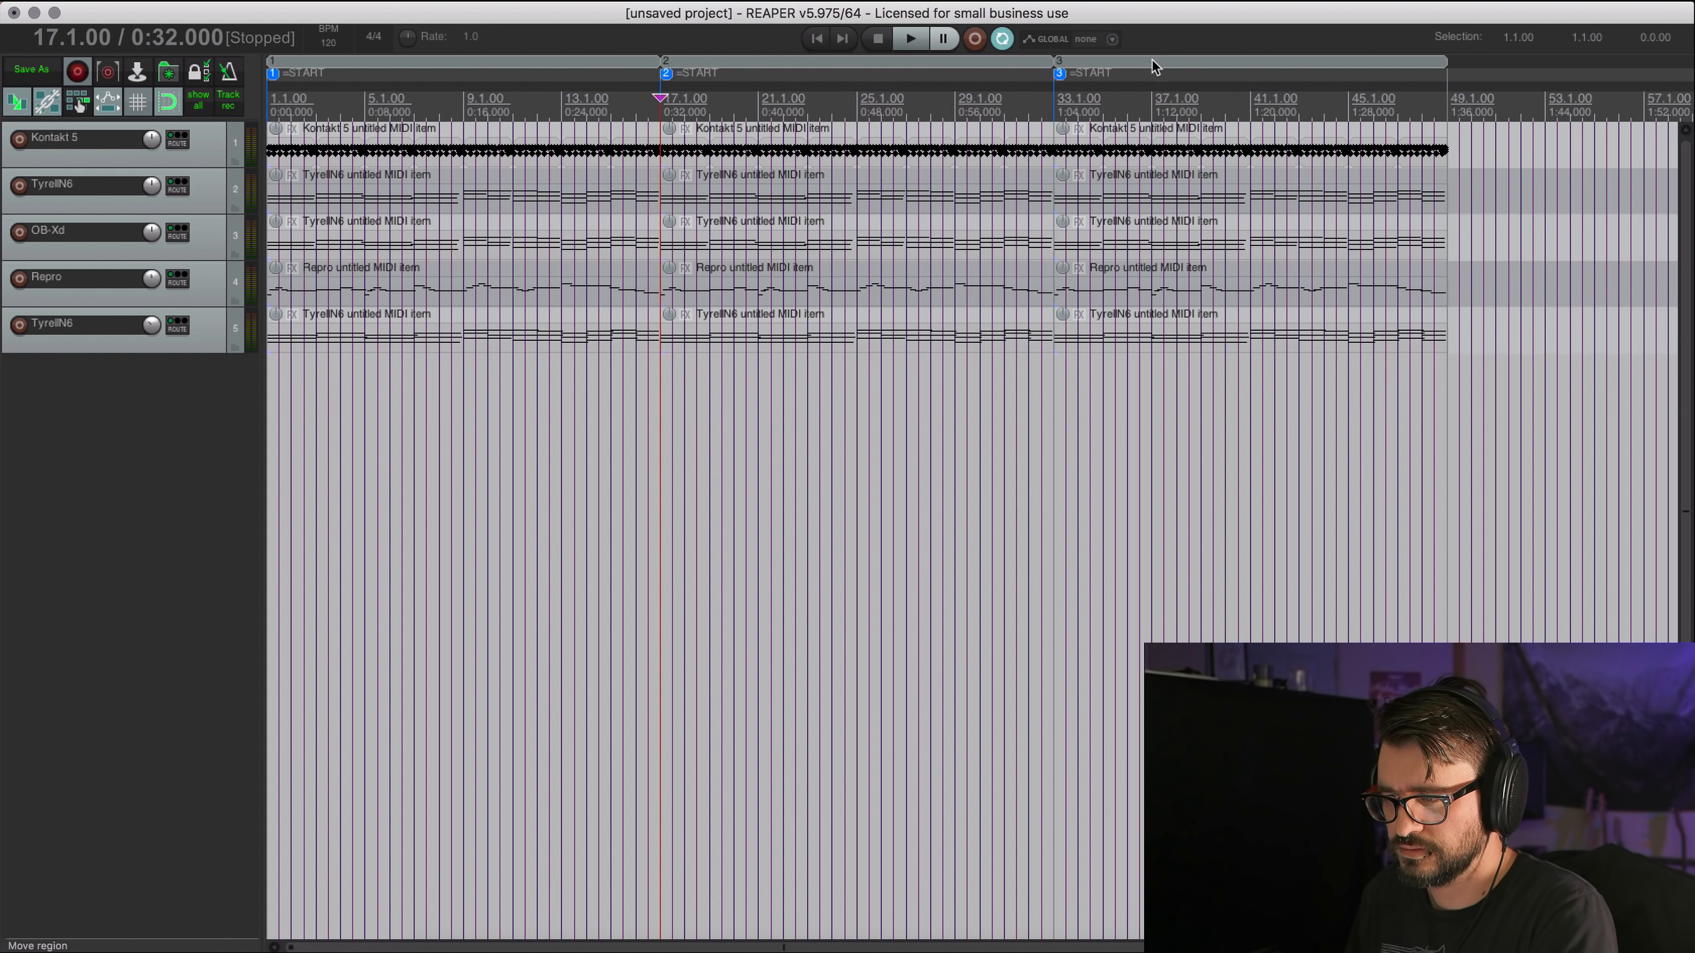
pyautogui.moveTo(1153, 61); pyautogui.dragTo(1328, 64)
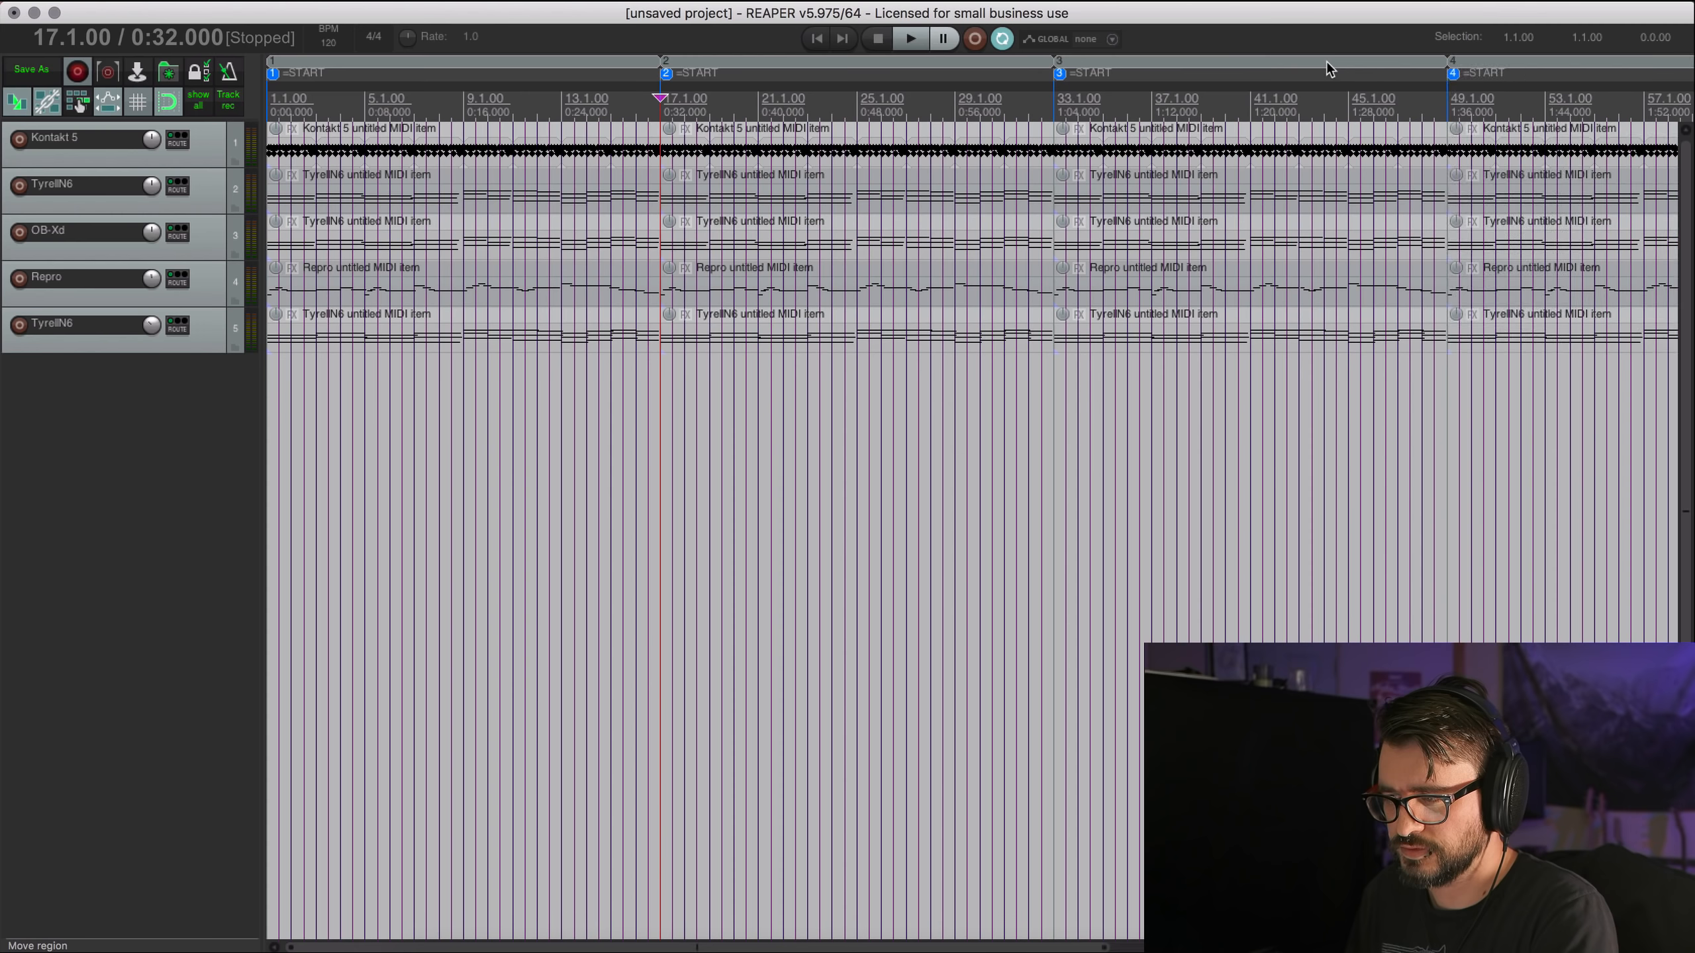
pyautogui.keyDown('alt'); pyautogui.click(1453, 76); pyautogui.keyUp('alt')
pyautogui.scroll(-3, 900, 142)
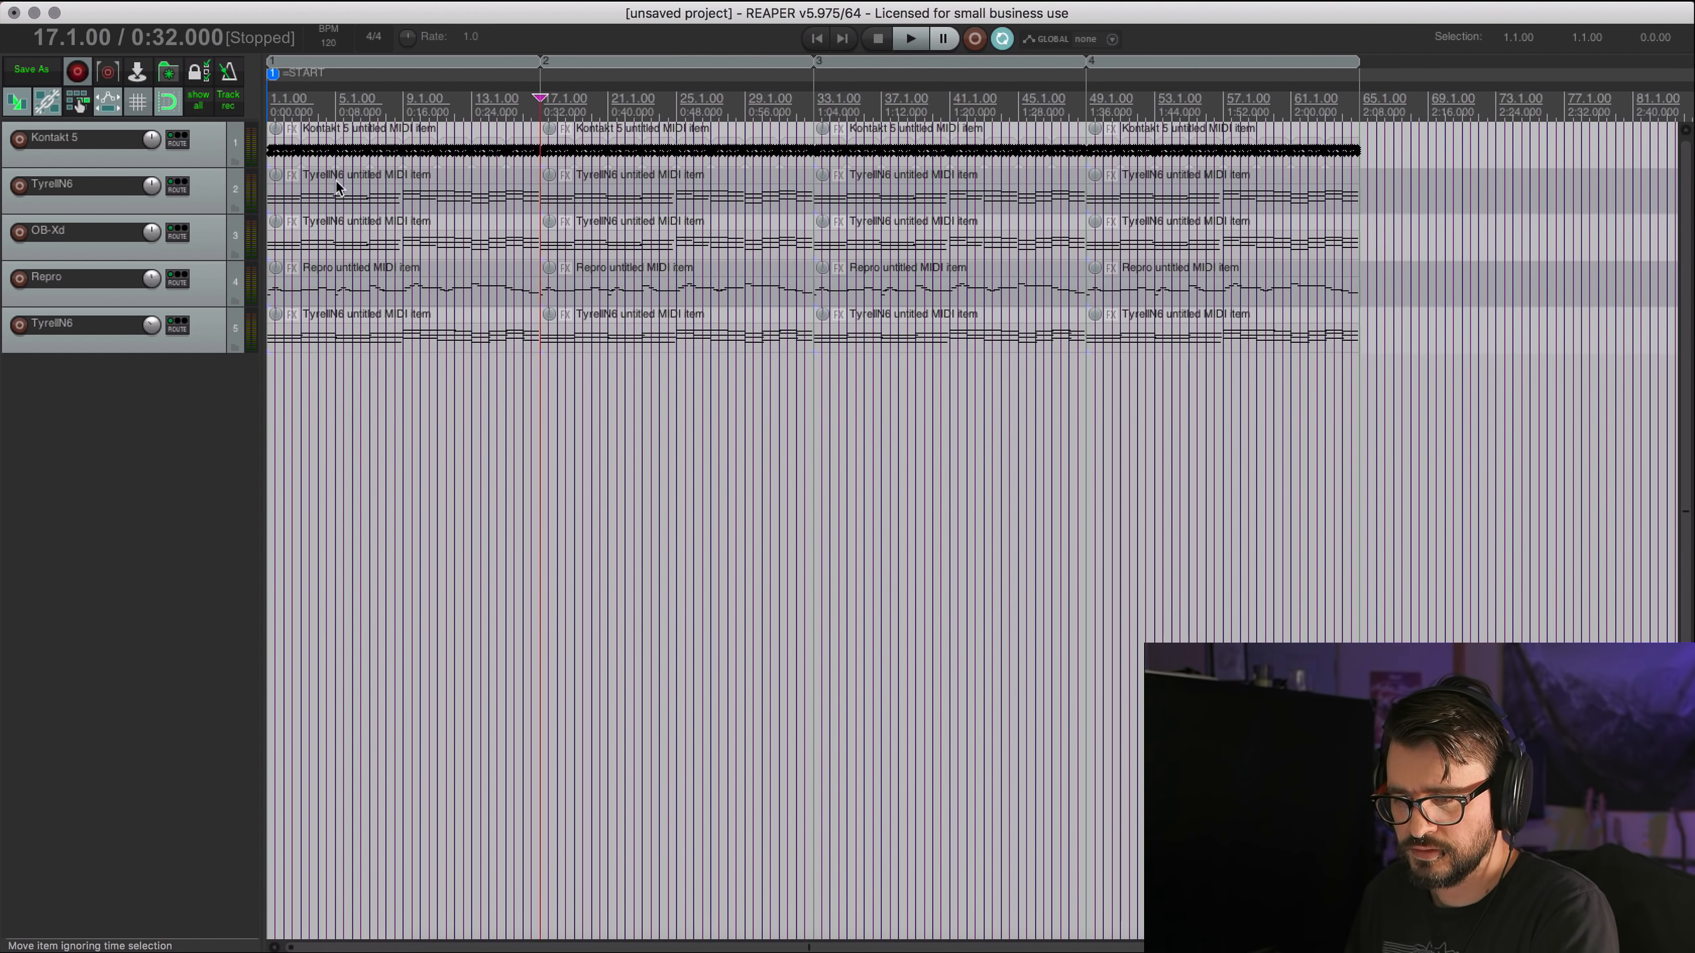
# Mute the track 2 TyrellN6, Repro and track 5 TyrellN6 items in the first 16-bar region.
pyautogui.click(336, 186)
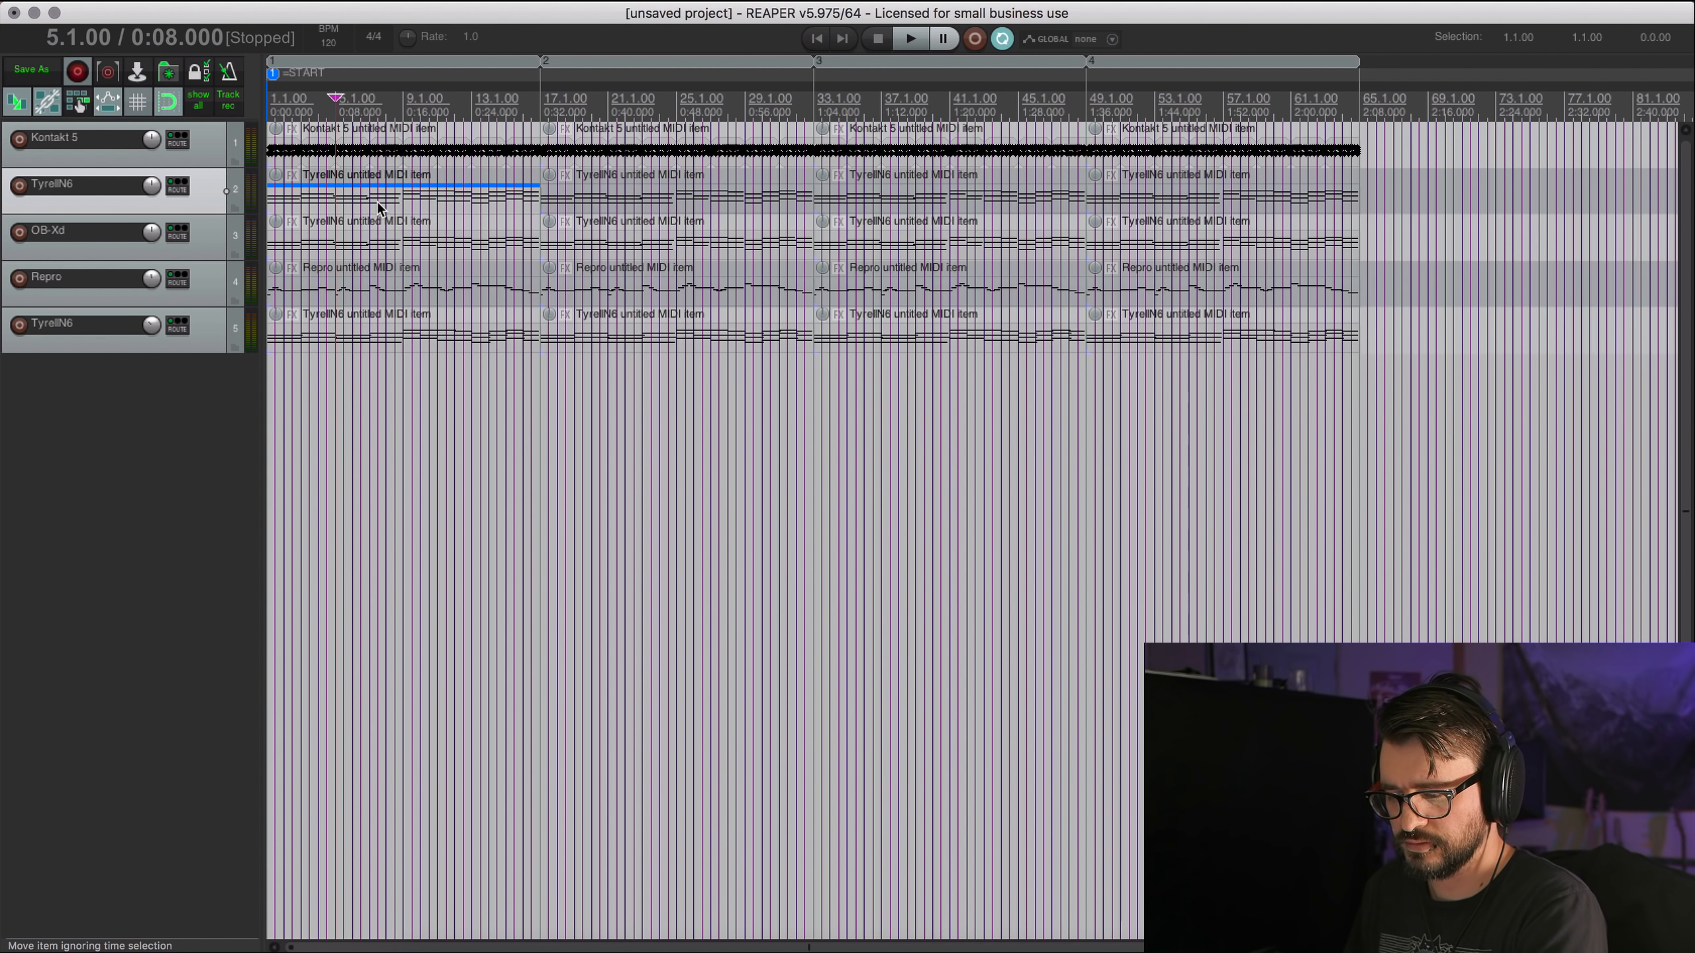
pyautogui.press('m')
pyautogui.click(378, 294)
pyautogui.press('m')
pyautogui.click(427, 320)
pyautogui.press('m')
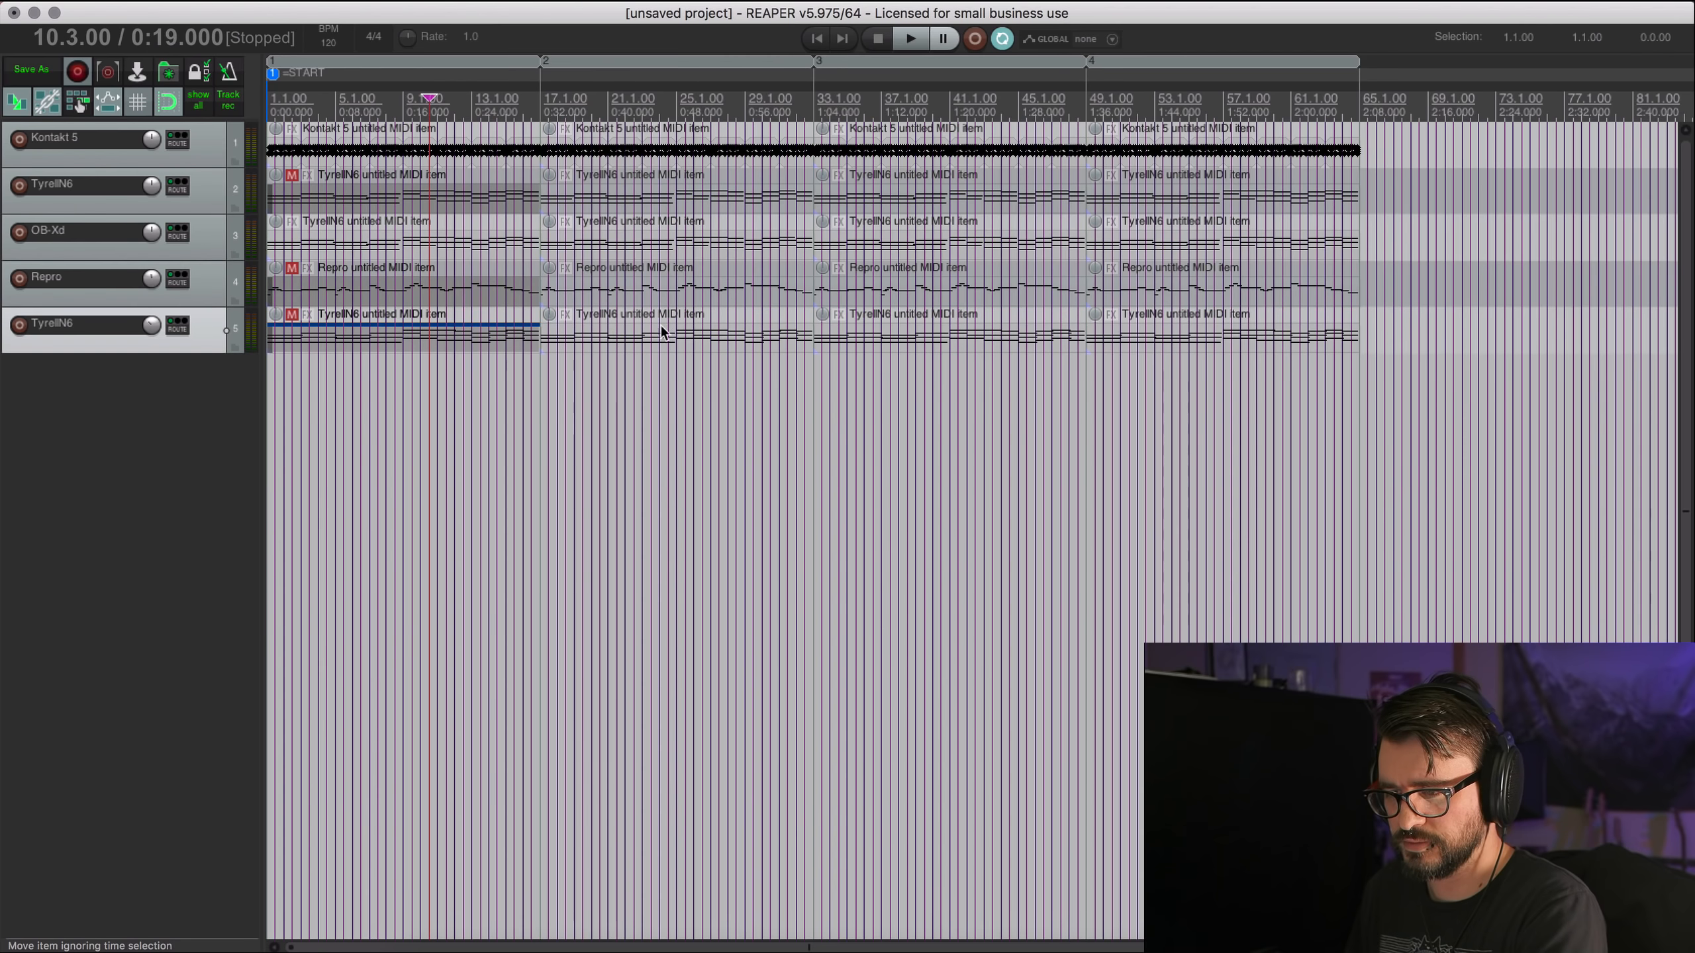
# Mute the track 5 TyrellN6 item and the Repro item in the second region.
pyautogui.click(625, 313)
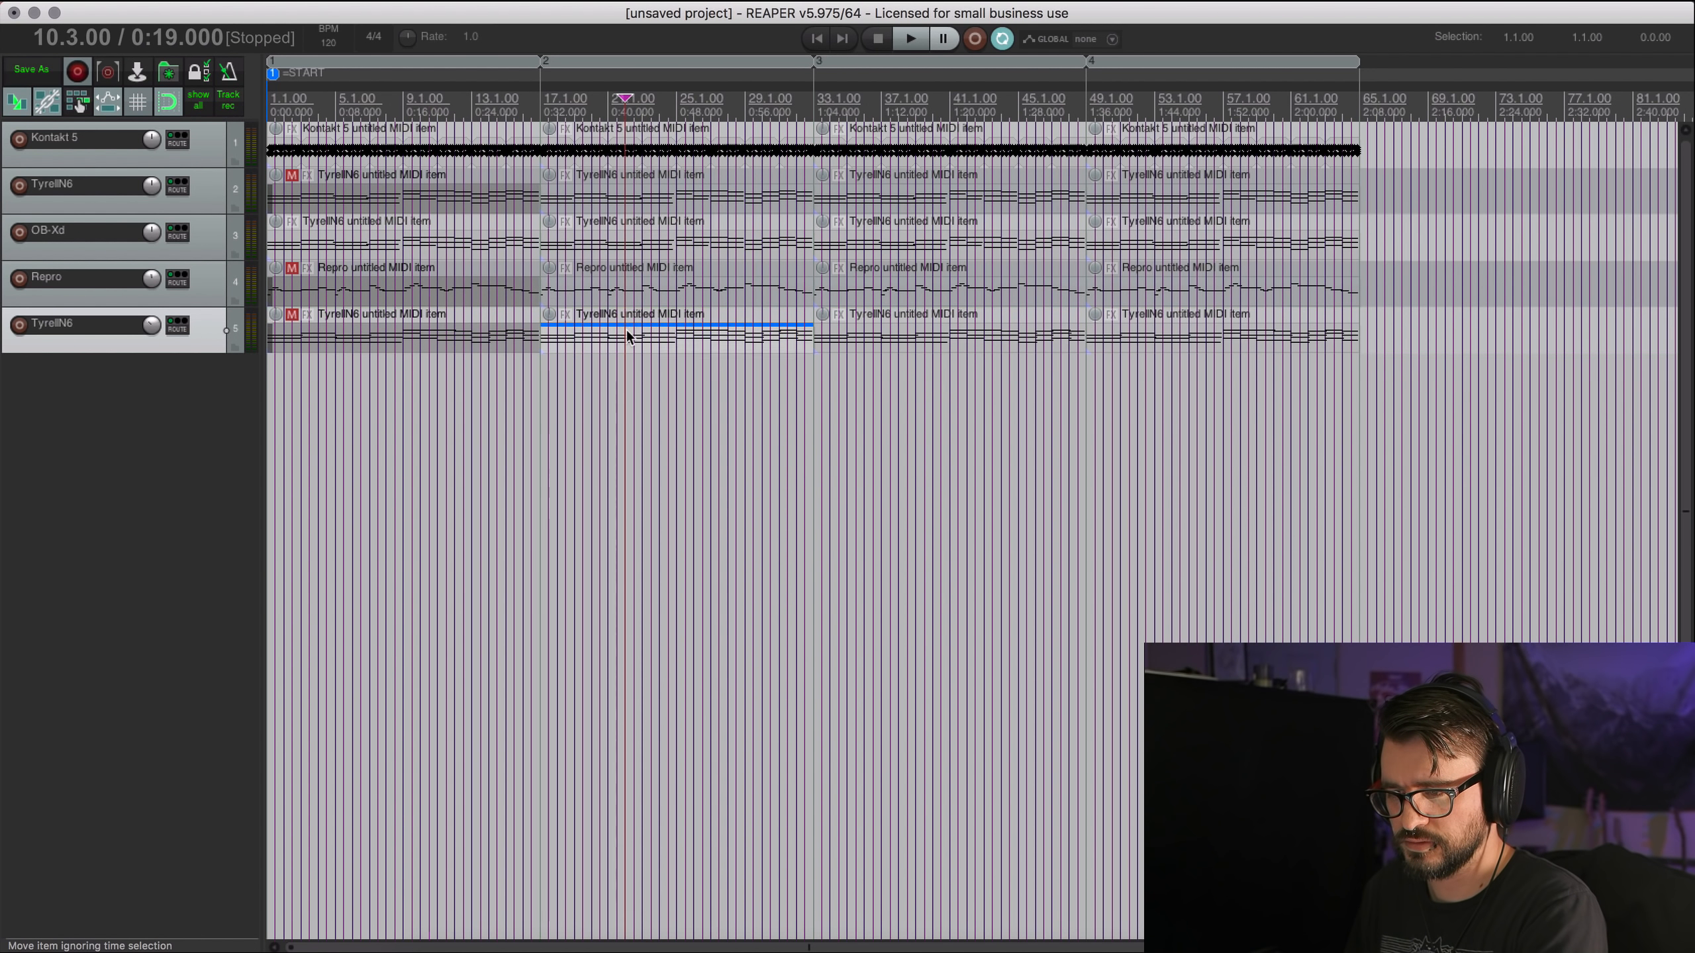
pyautogui.press('m')
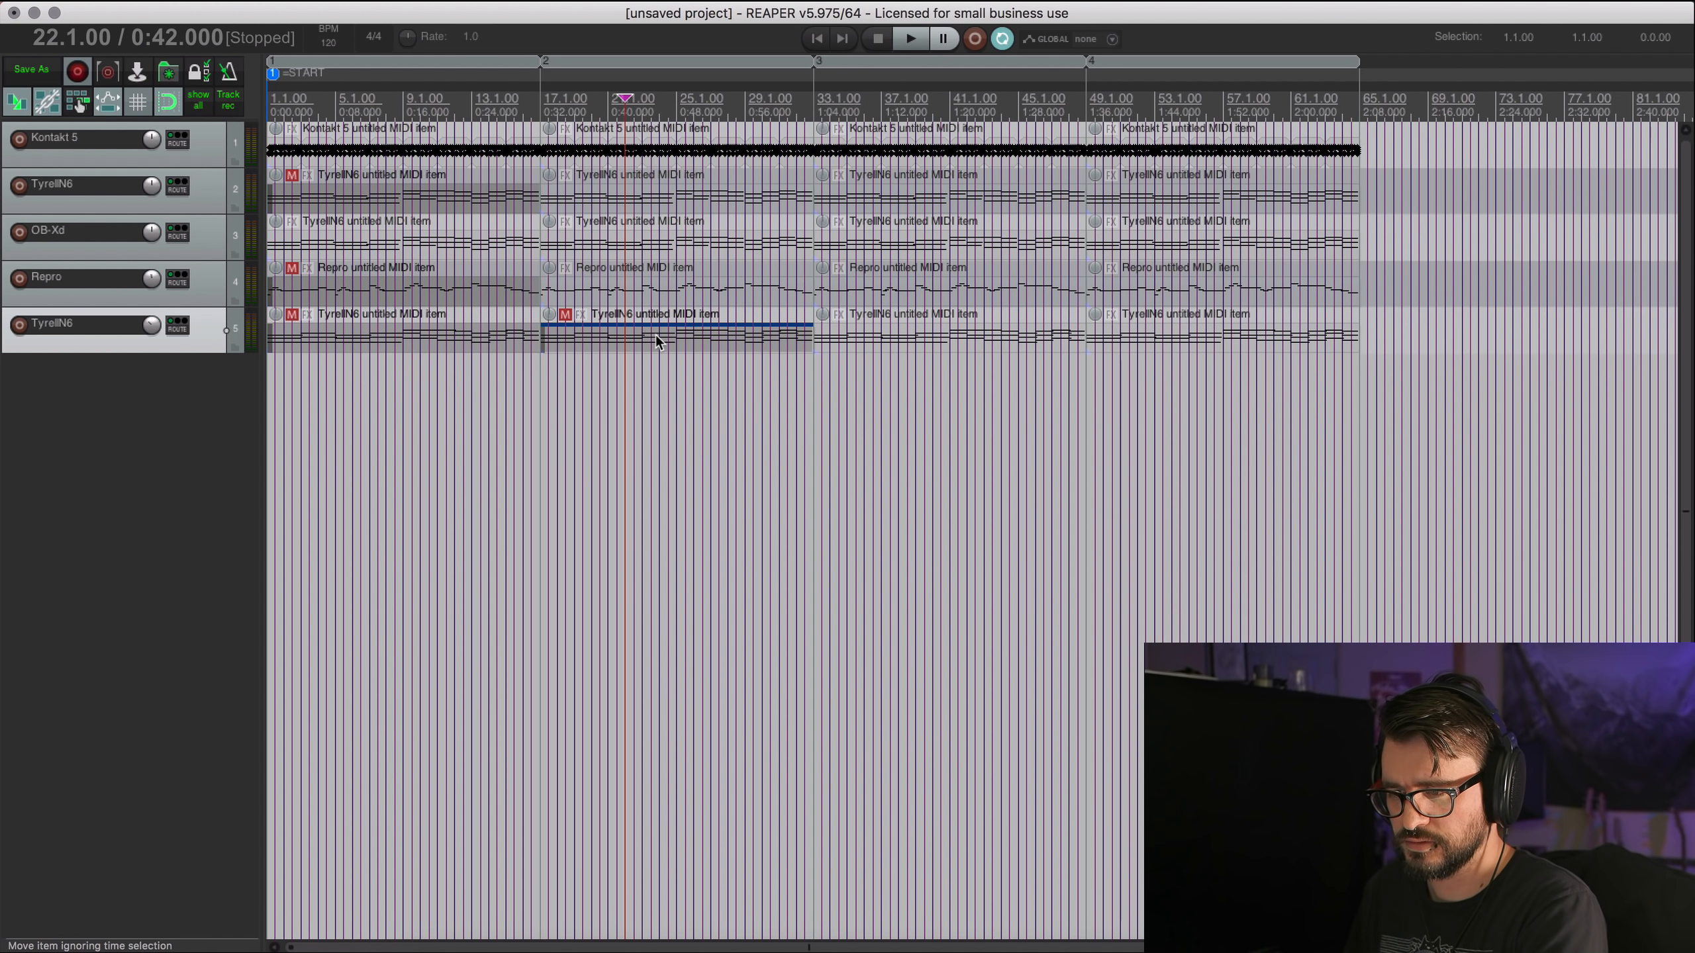
pyautogui.click(666, 283)
pyautogui.press('m')
# Mute the track 5 TyrellN6 item in the third region and the track 2 TyrellN6 item in the fourth.
pyautogui.click(951, 327)
pyautogui.press('m')
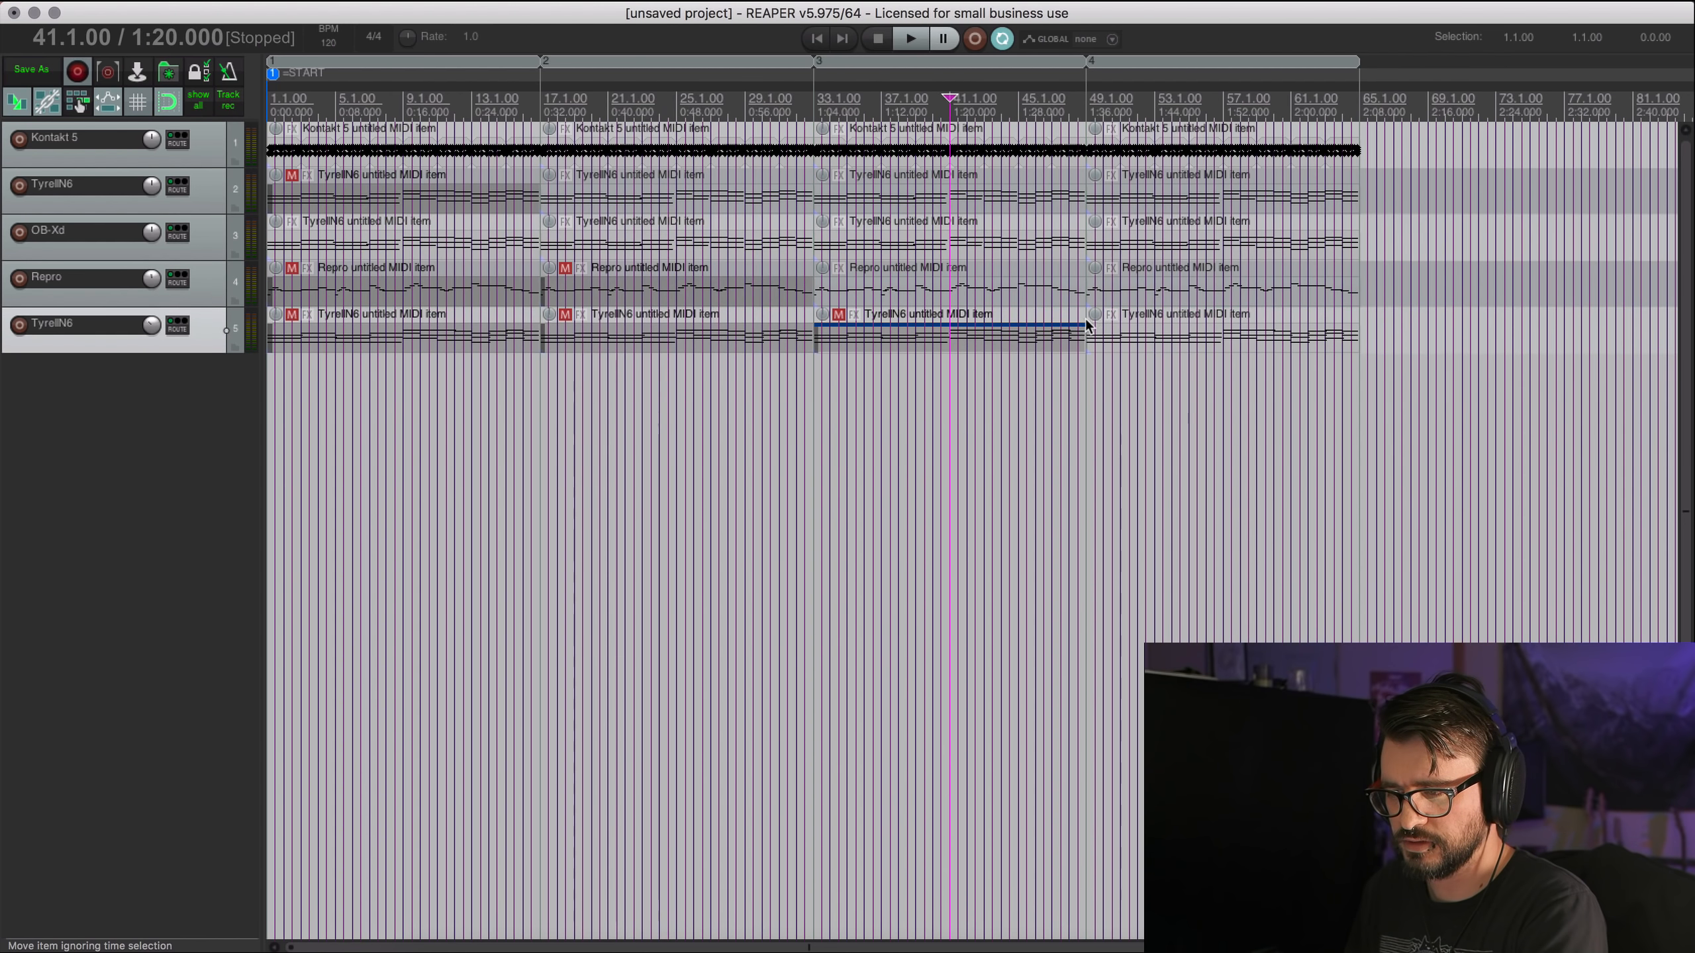
pyautogui.click(1212, 183)
pyautogui.press('m')
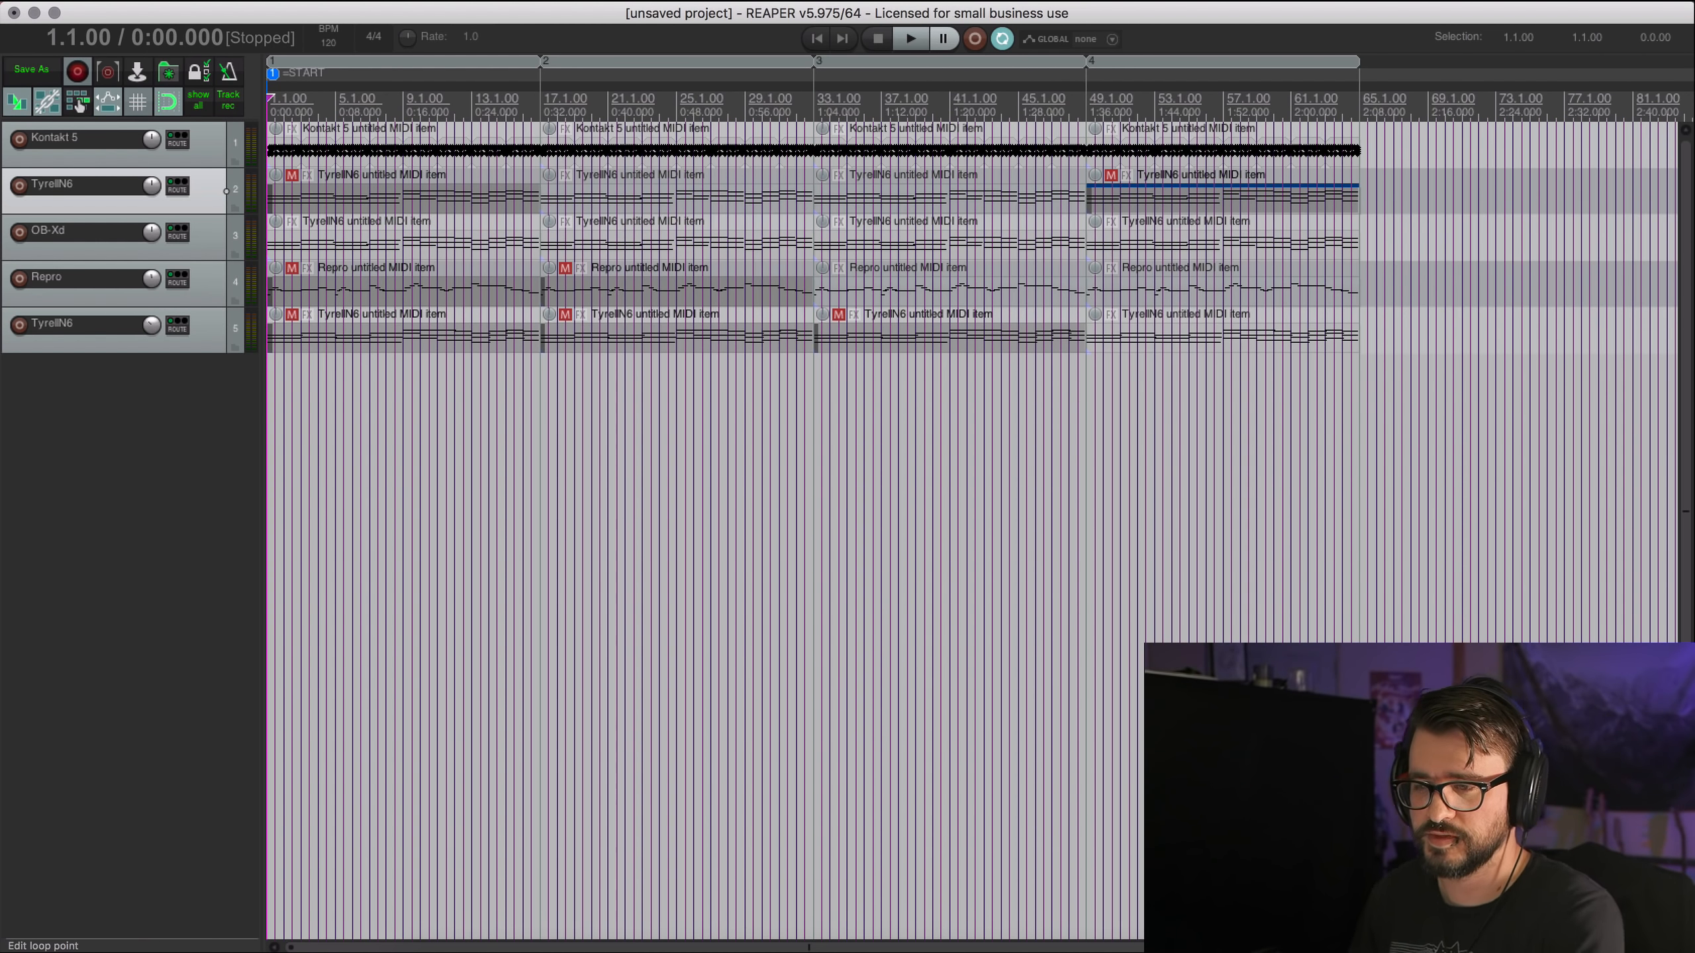
# Play the arrangement from the start, set the project tempo to 115 BPM during playback, and stop.
pyautogui.press('space')
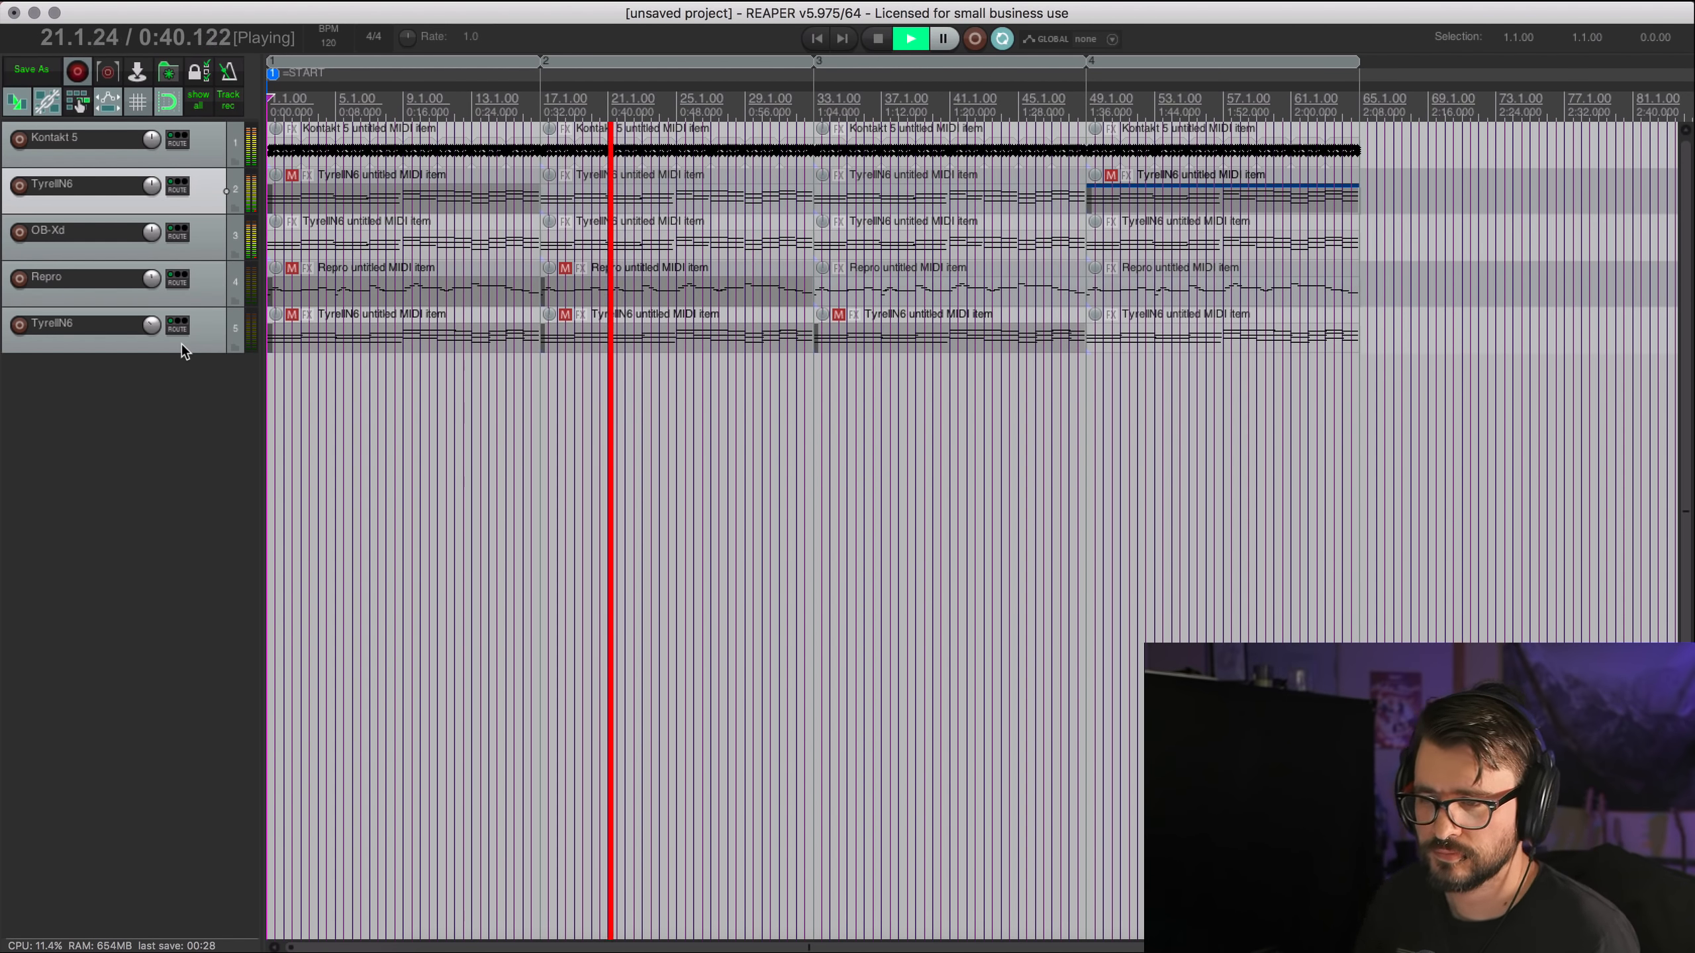
pyautogui.click(332, 43)
pyautogui.write('115')
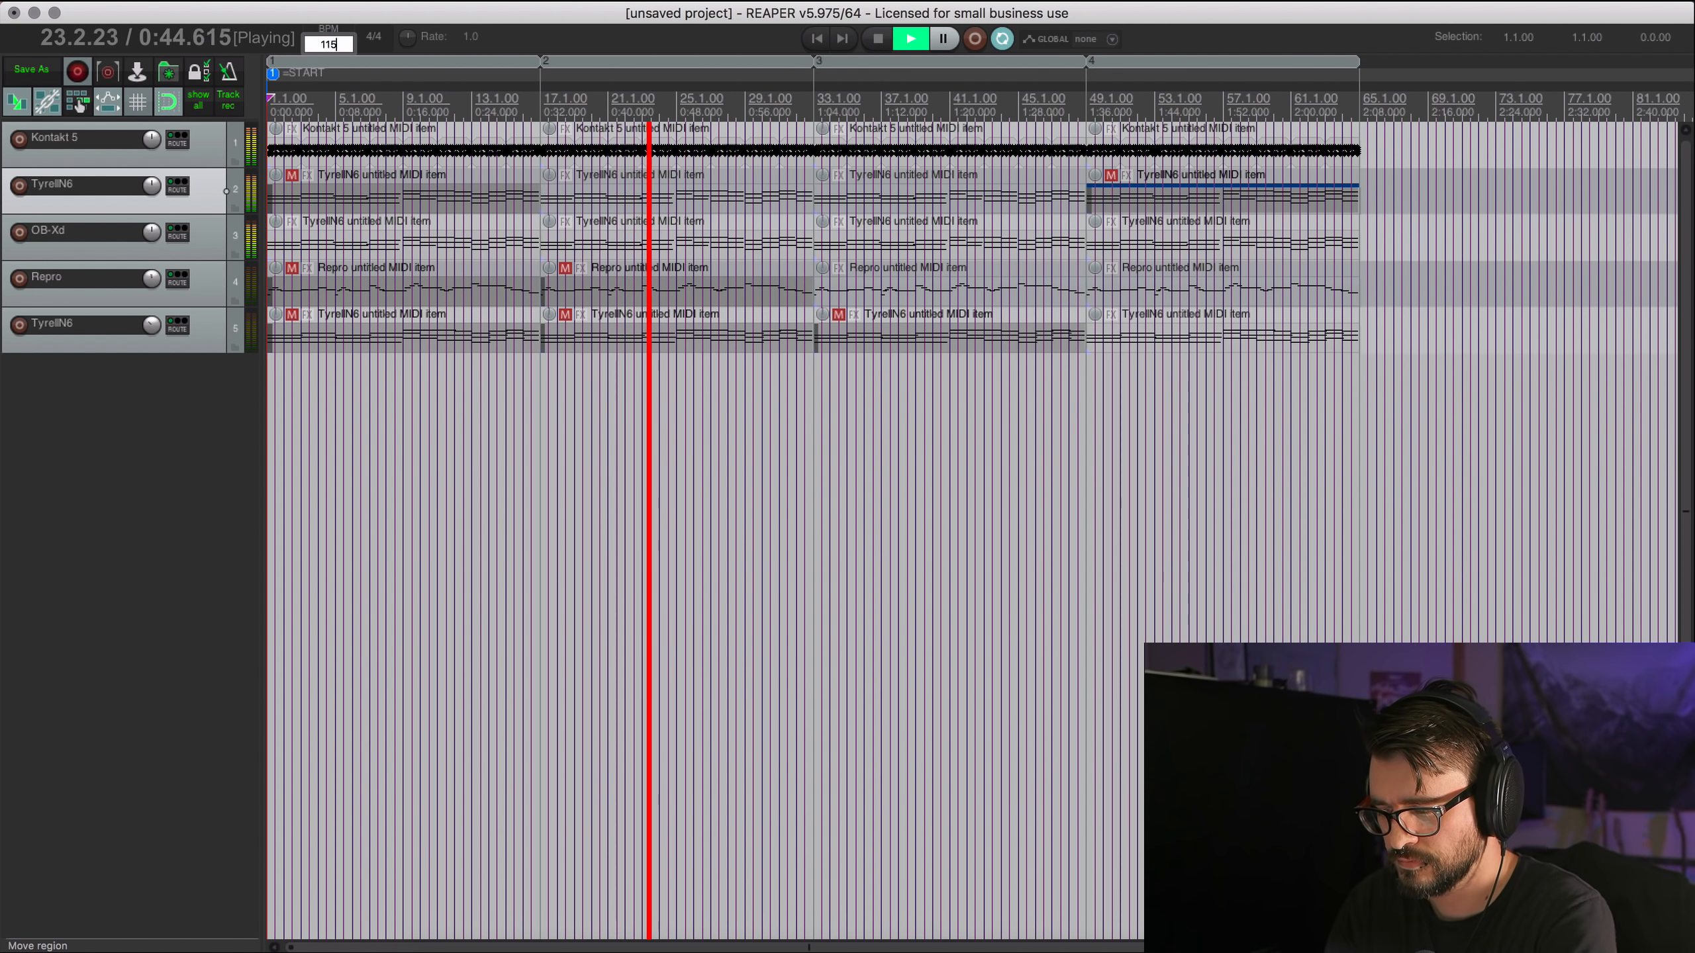
pyautogui.press('Return')
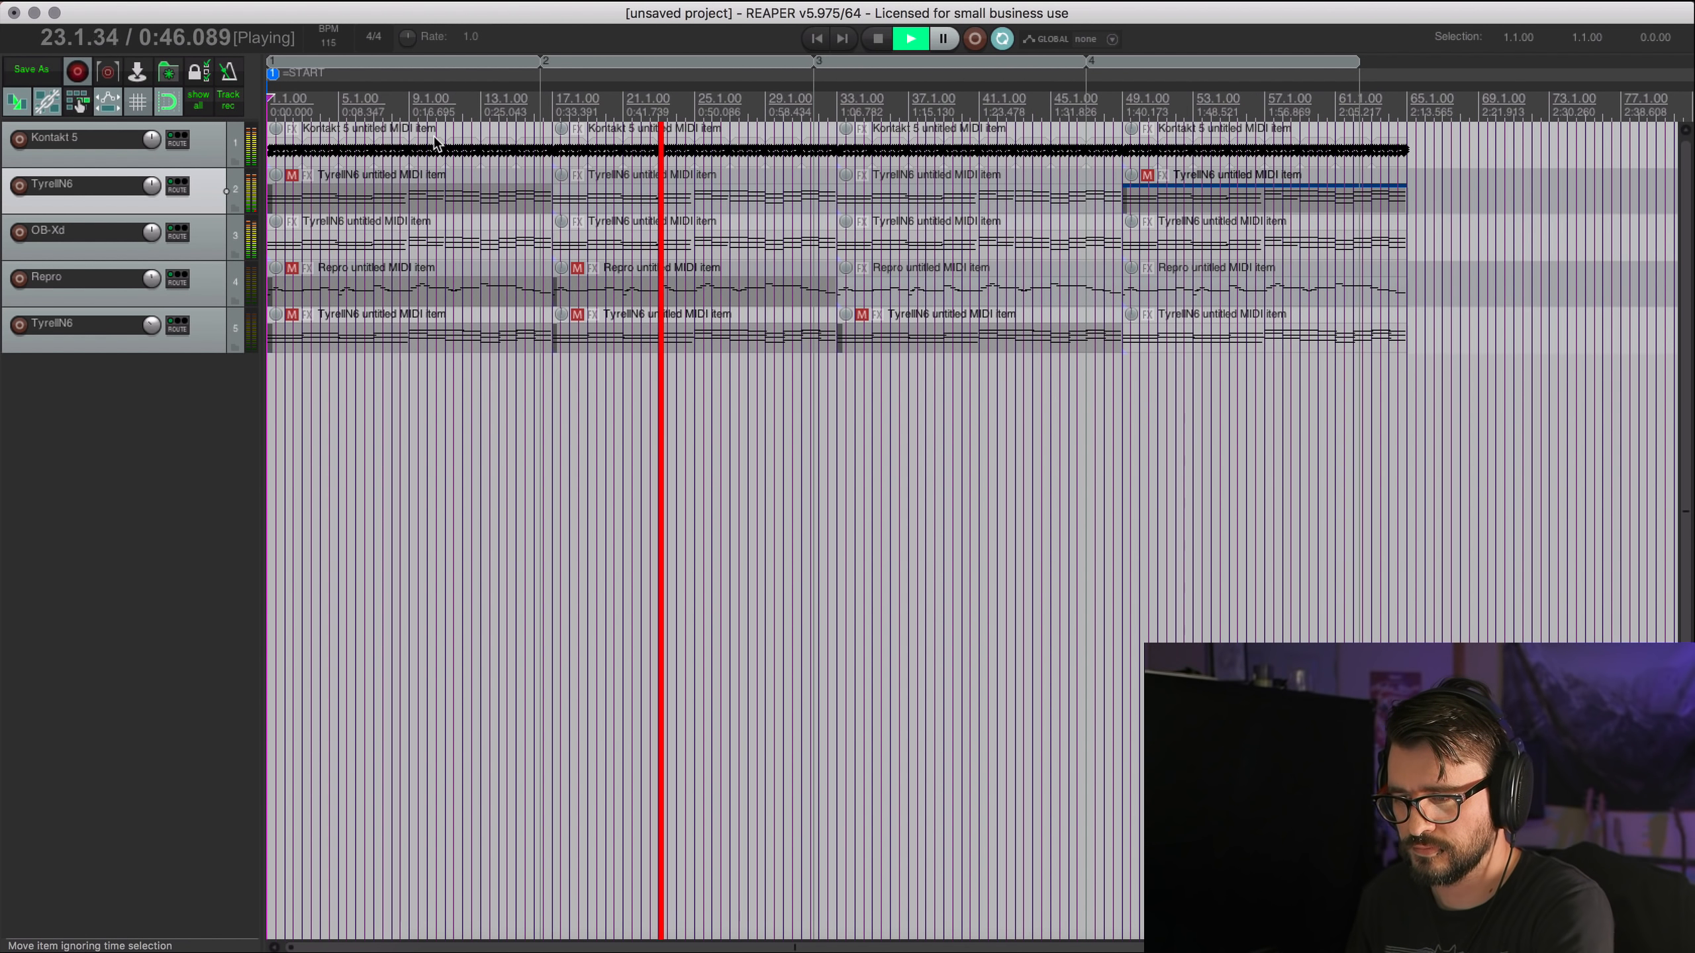
pyautogui.press('space')
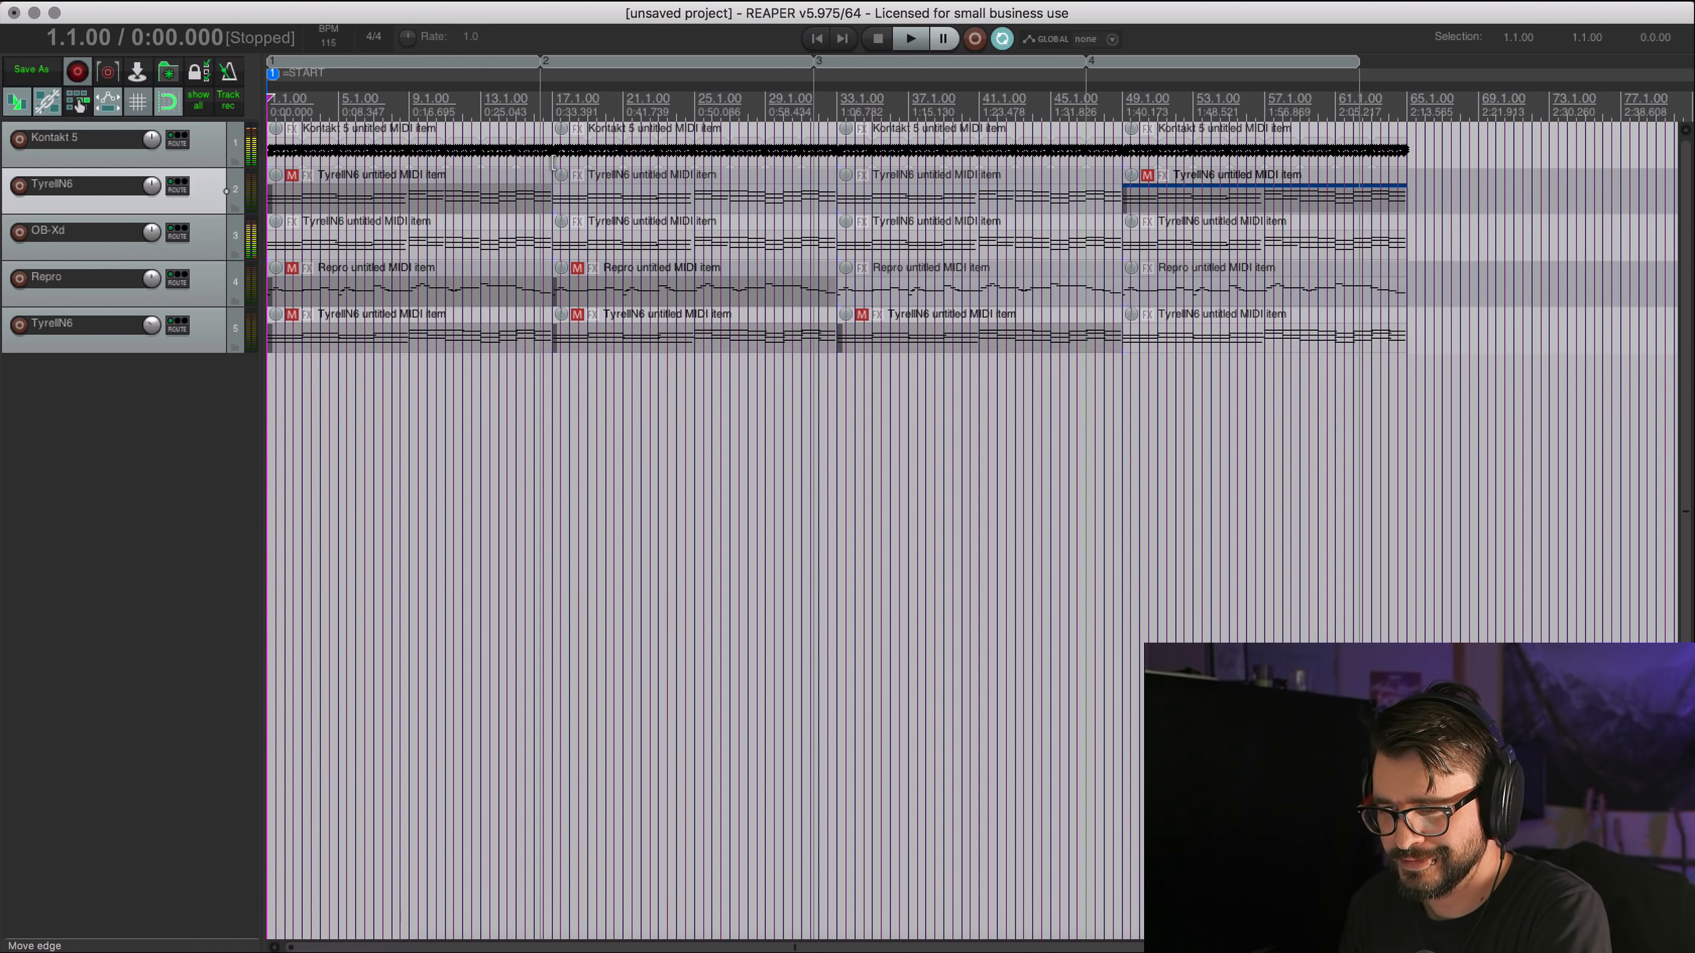
# Try to delete the first three regions above the arrangement.
pyautogui.click(564, 100)
pyautogui.scroll(5, 573, 143)
pyautogui.scroll(-2, 590, 137)
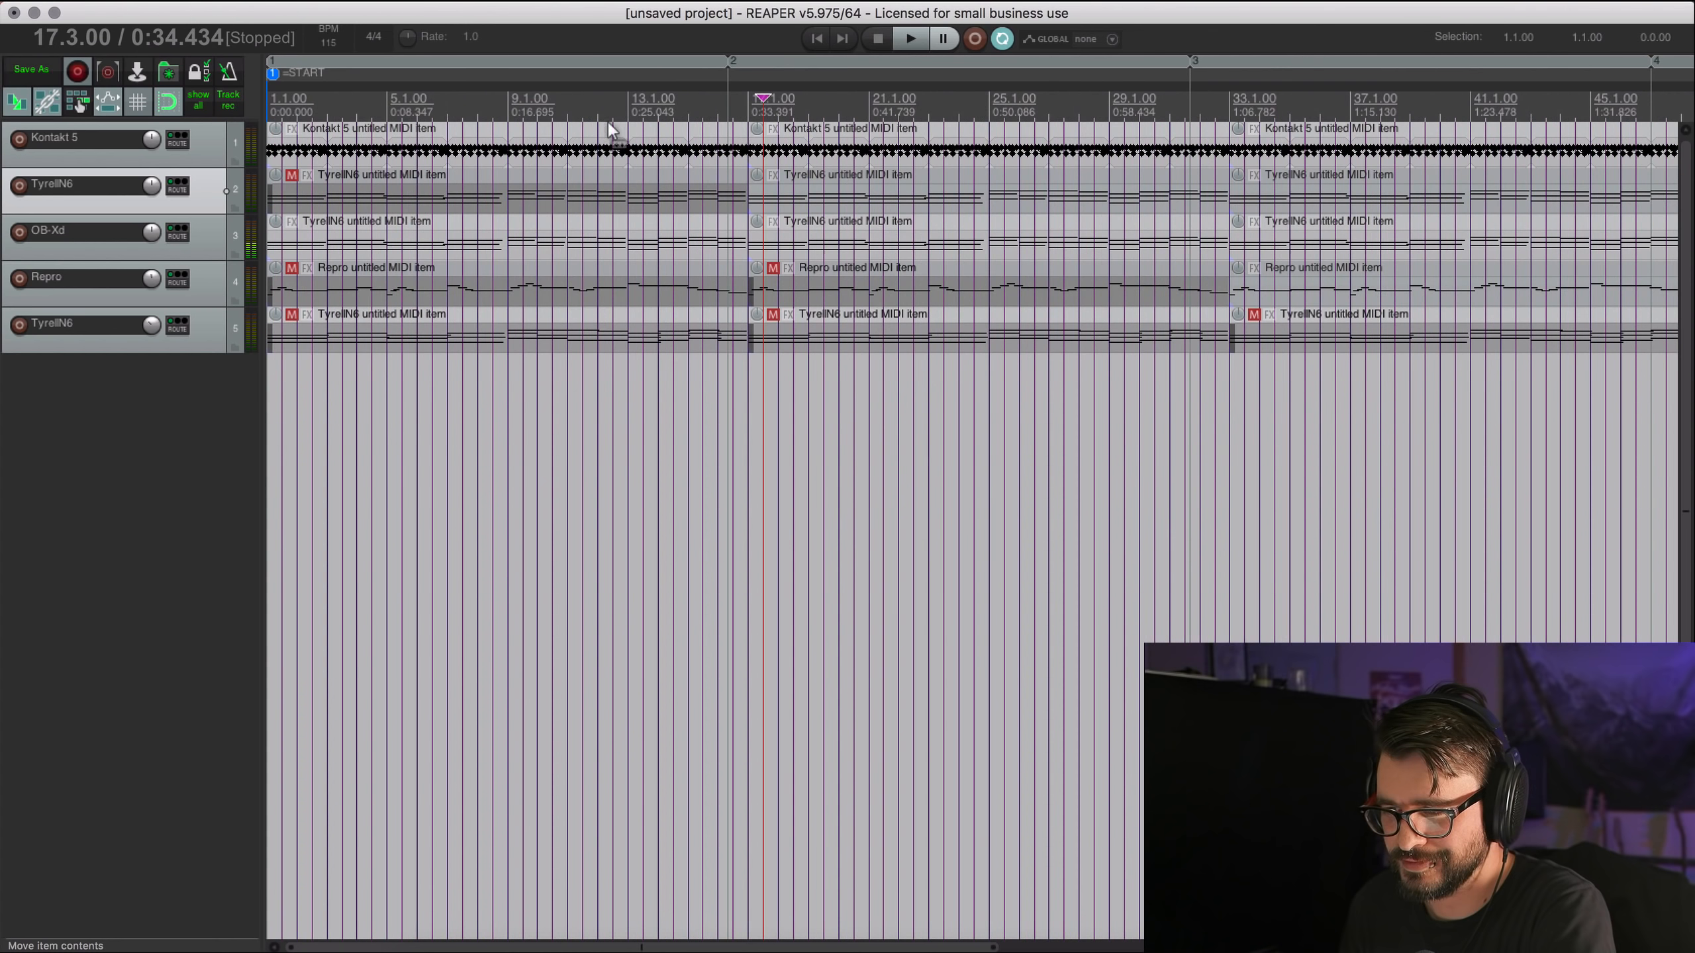
pyautogui.keyDown('alt'); pyautogui.click(694, 64); pyautogui.keyUp('alt')
pyautogui.keyDown('alt'); pyautogui.click(777, 62); pyautogui.keyUp('alt')
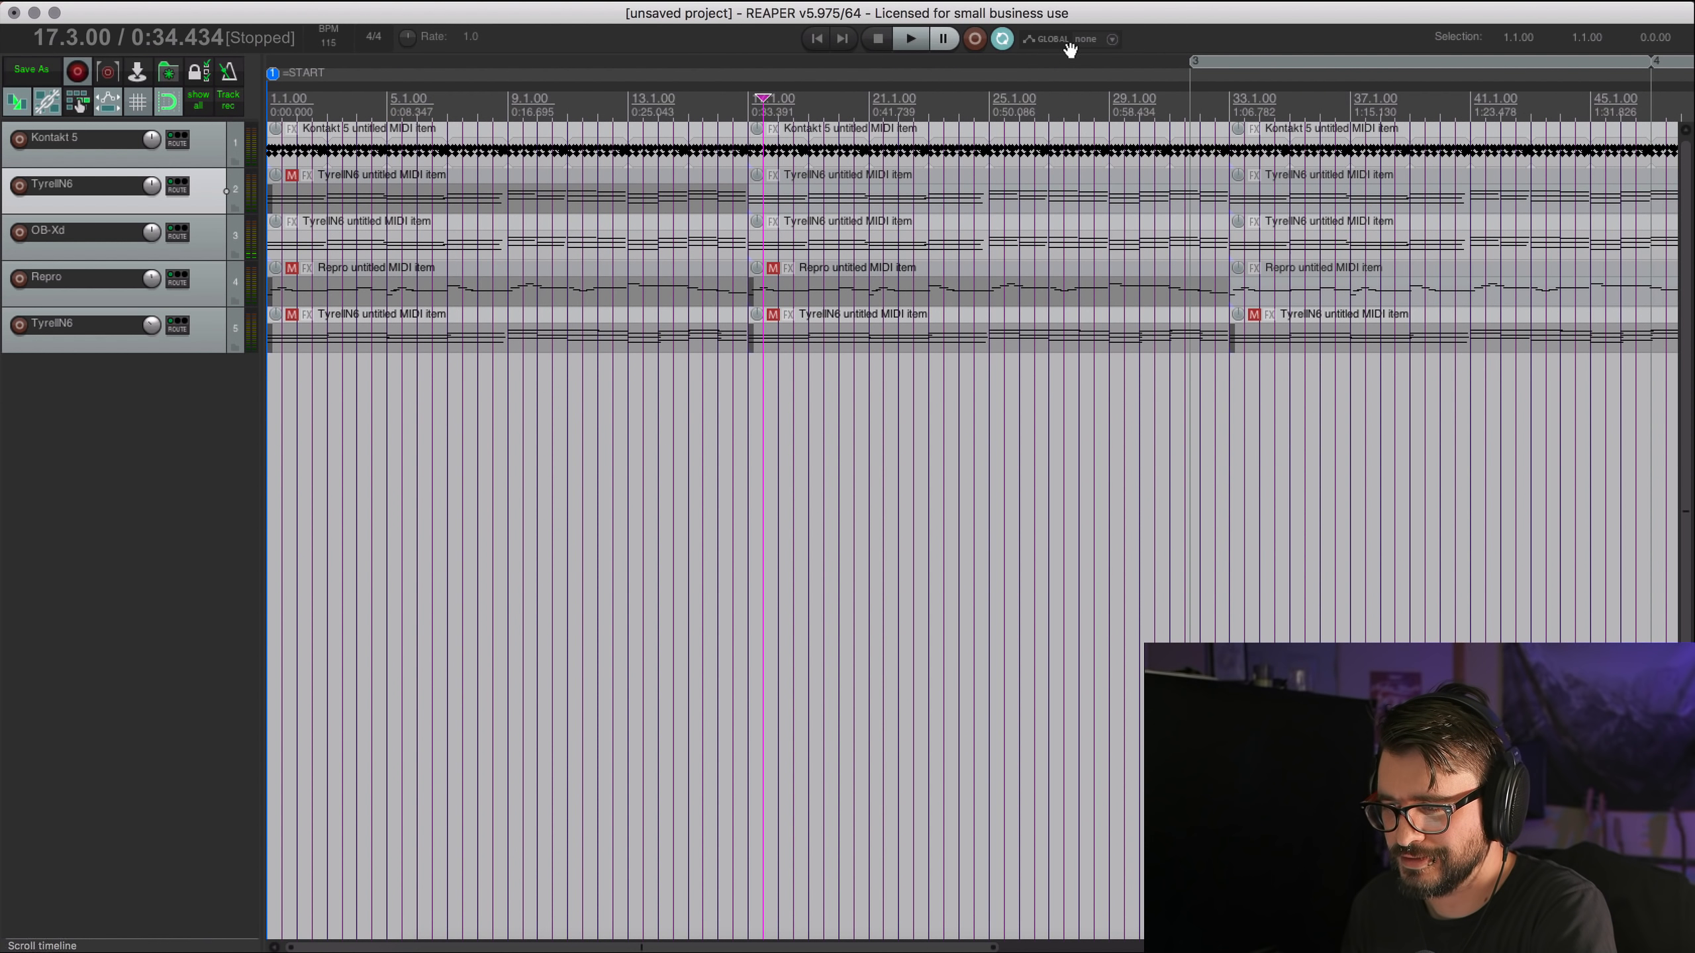
pyautogui.keyDown('alt'); pyautogui.click(1243, 66); pyautogui.keyUp('alt')
# Undo the three region deletions and the tempo change.
pyautogui.scroll(-2, 955, 112)
pyautogui.press('super+z')
pyautogui.press('super+z')
pyautogui.press('super+z')
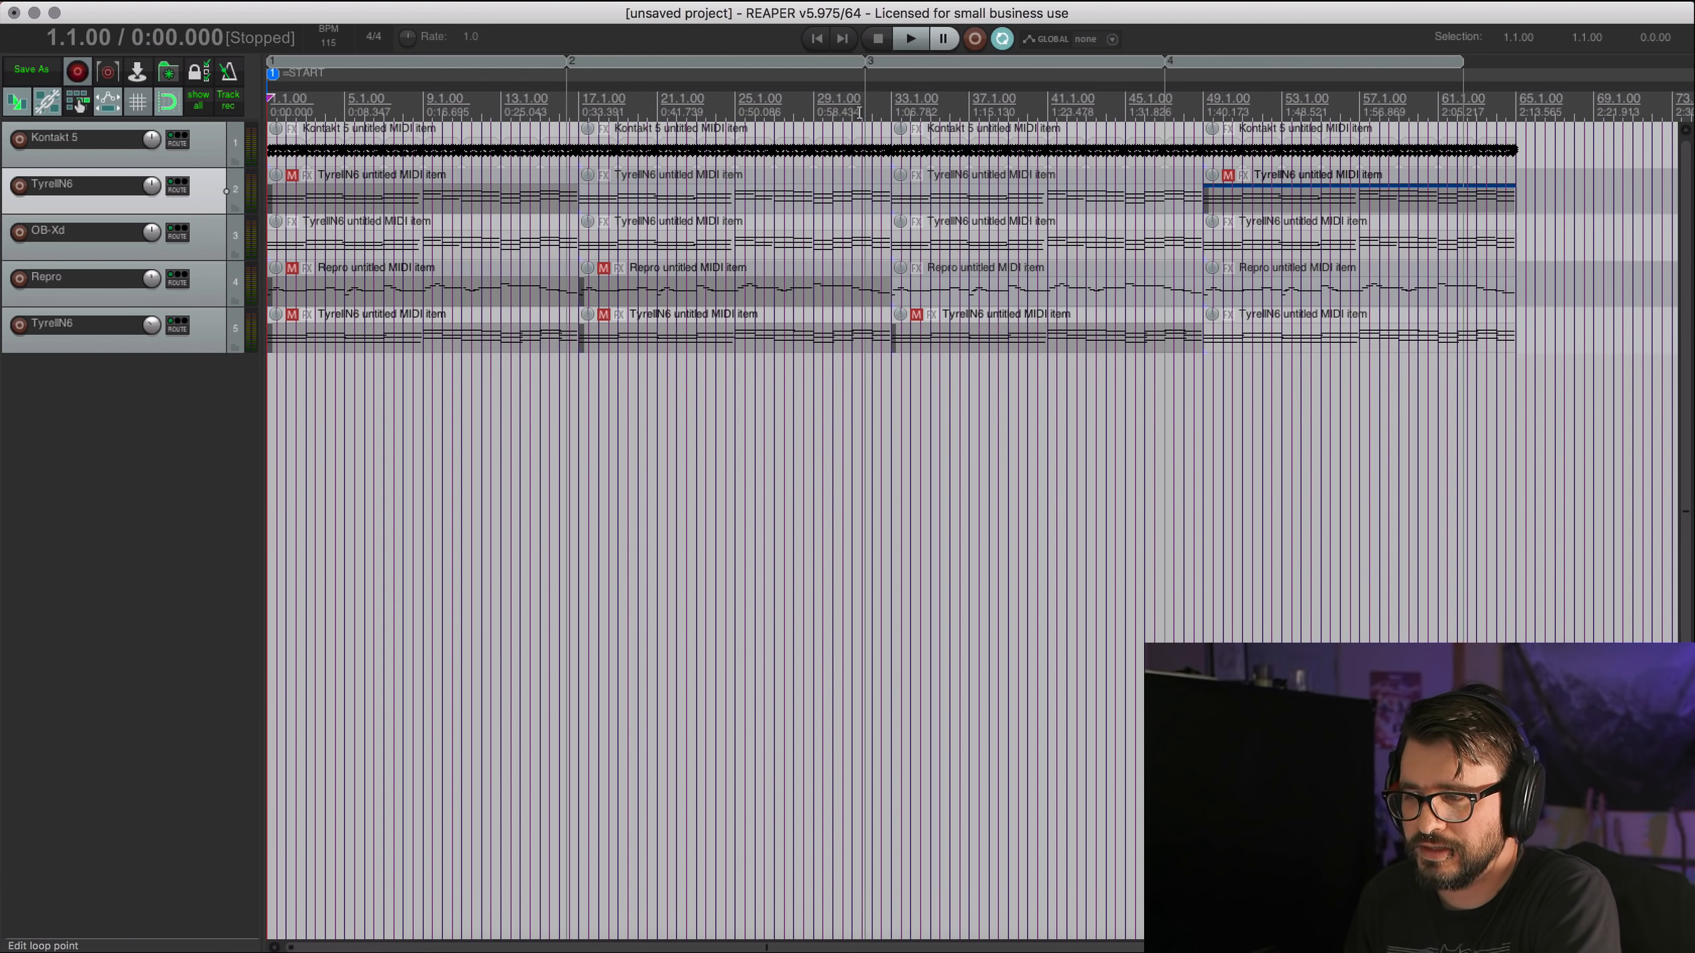
pyautogui.press('super+z')
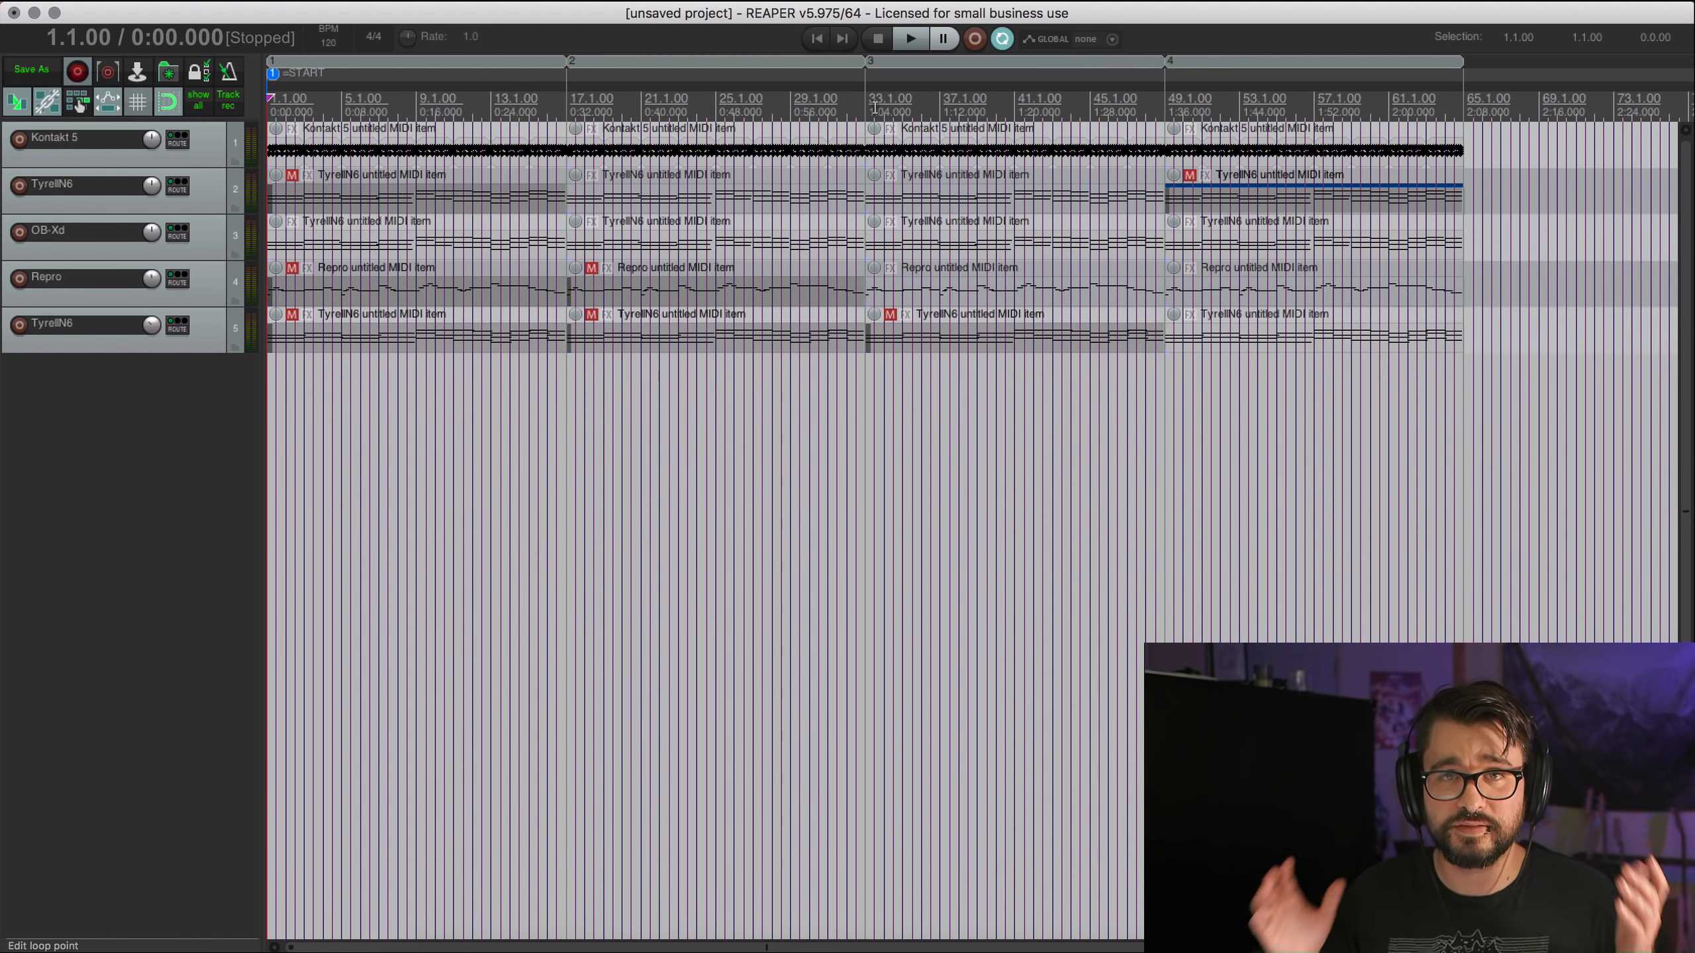